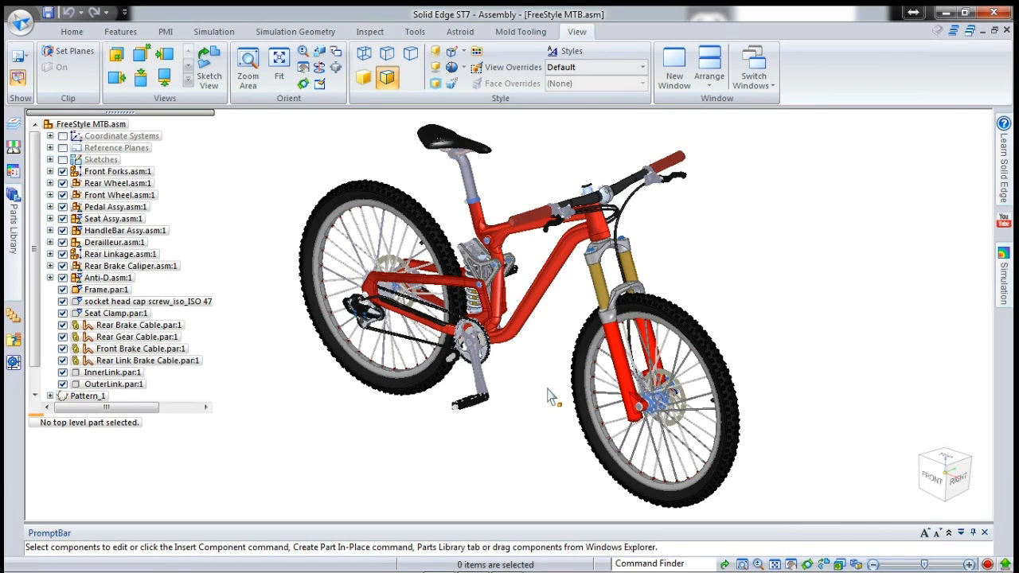
# - Switch the bike assembly to the HeadSet display configuration, acknowledging the warning about deleted parts
pyautogui.moveTo(533, 394); pyautogui.dragTo(650, 237, button='middle')
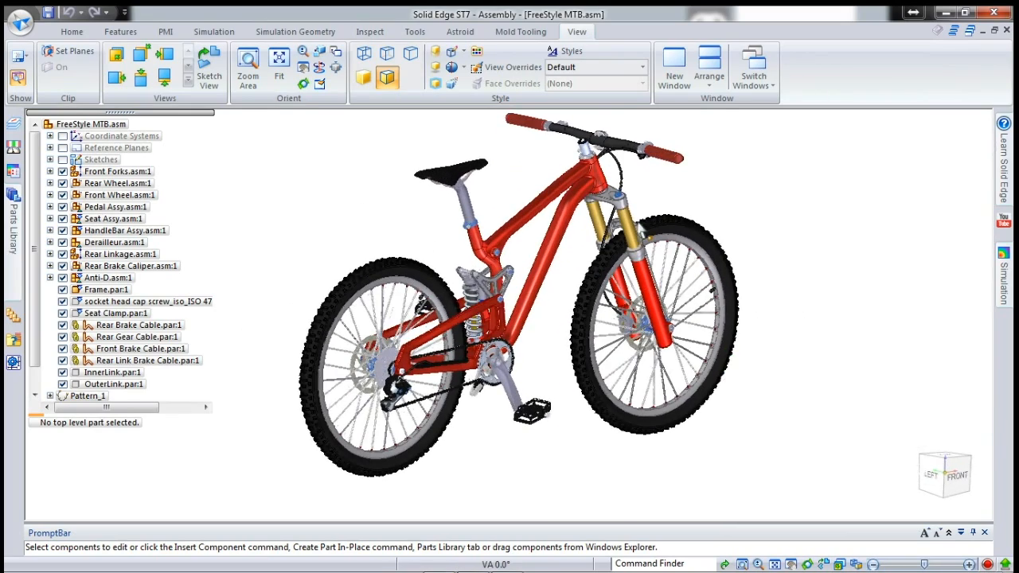
pyautogui.scroll(10, 603, 147)
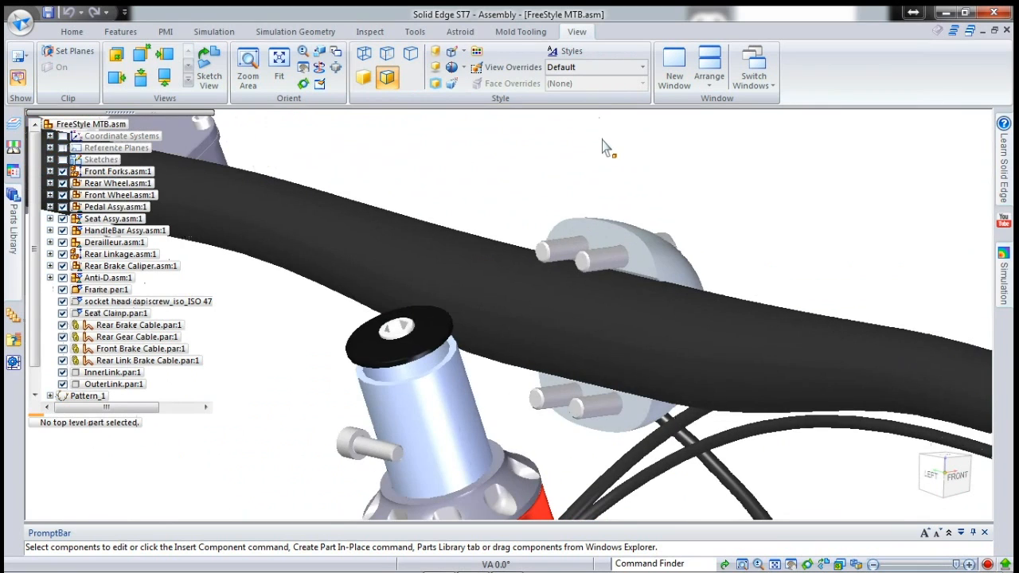
pyautogui.click(659, 340)
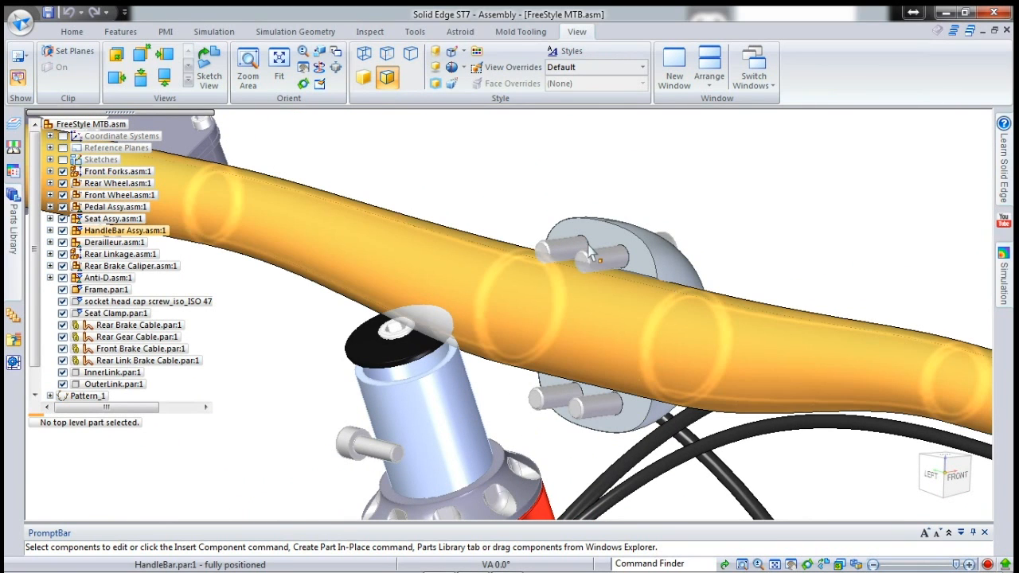
pyautogui.click(71, 31)
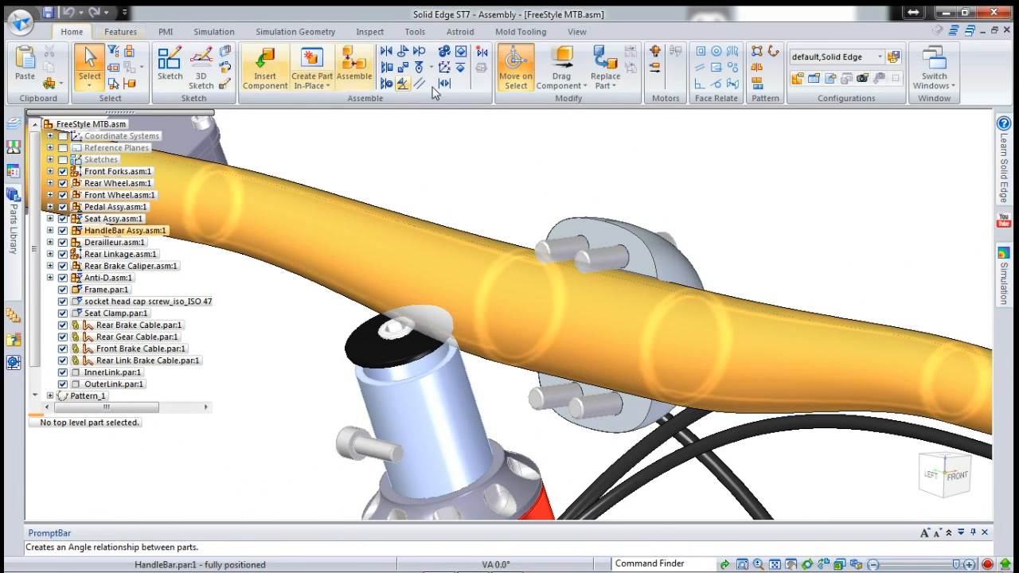
pyautogui.click(881, 58)
pyautogui.click(803, 90)
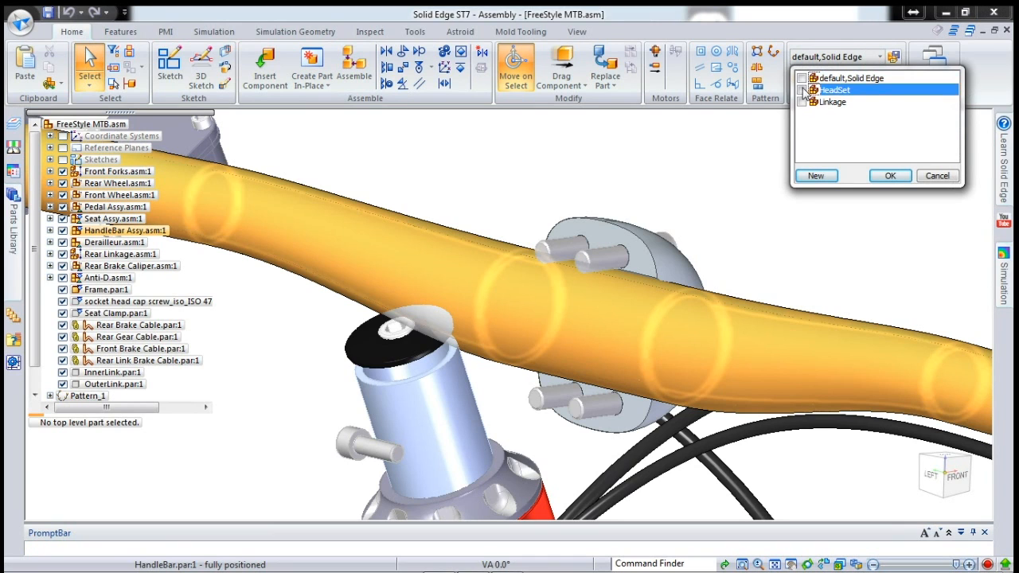
pyautogui.click(891, 177)
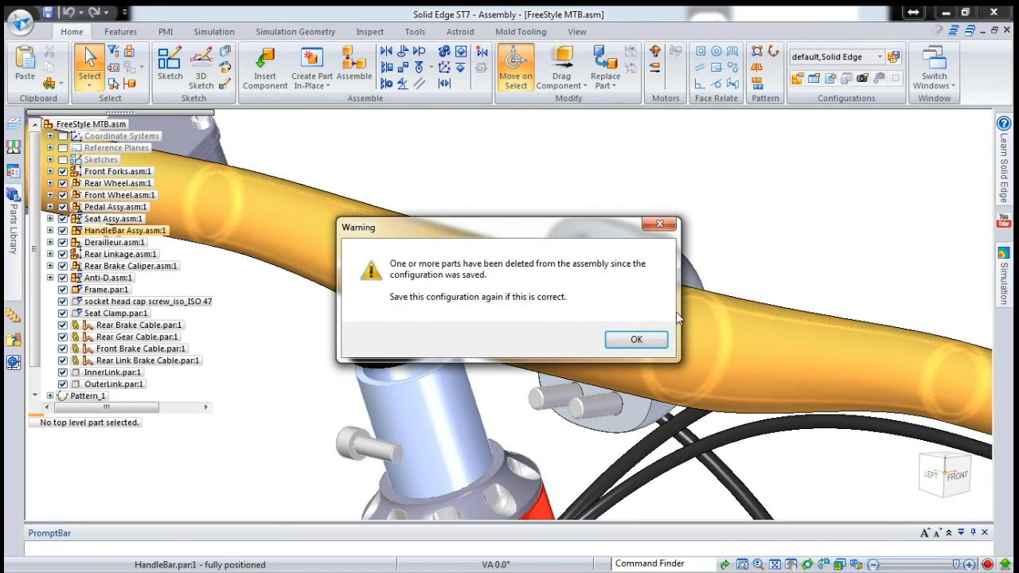
pyautogui.click(636, 340)
# - Expand the HandleBar Assy subassembly and edit Stem.asm in place
pyautogui.scroll(5, 550, 171)
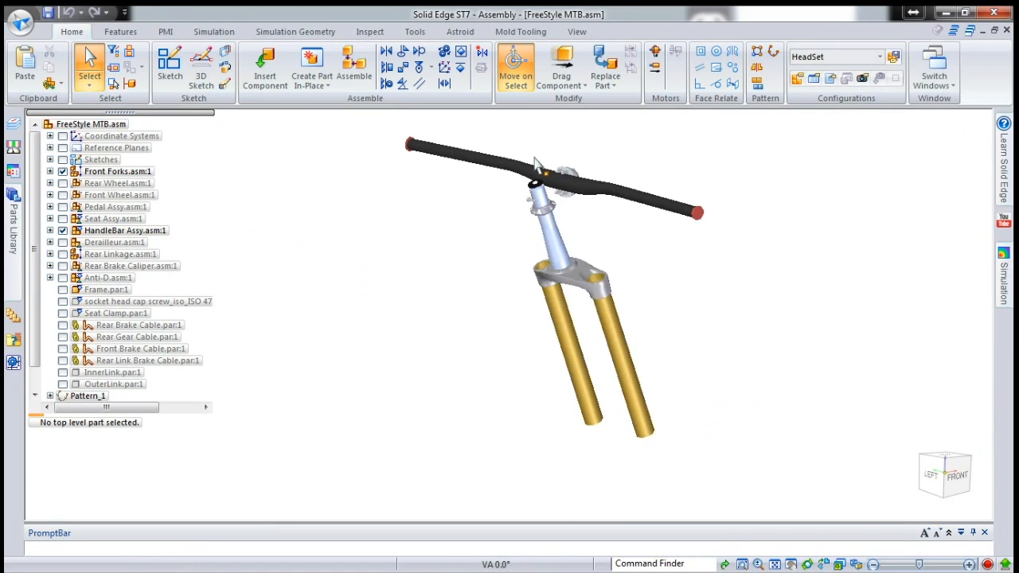
pyautogui.scroll(2, 634, 178)
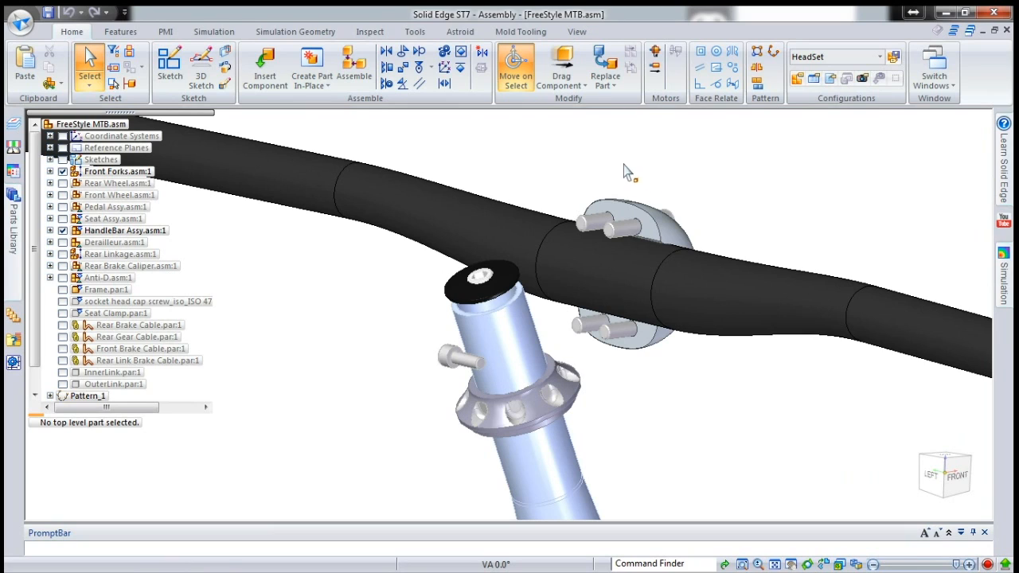
pyautogui.click(50, 230)
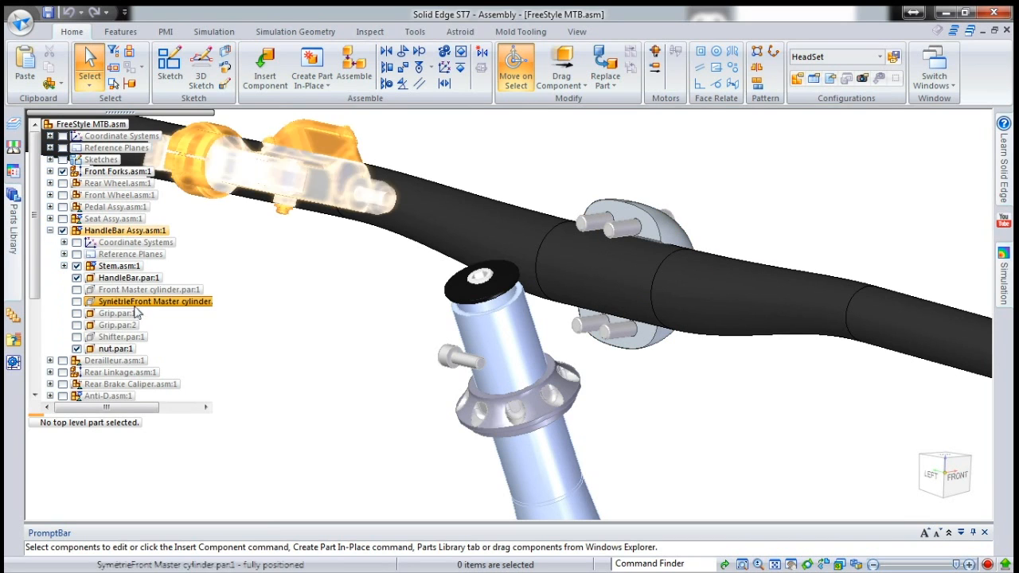
pyautogui.rightClick(115, 268)
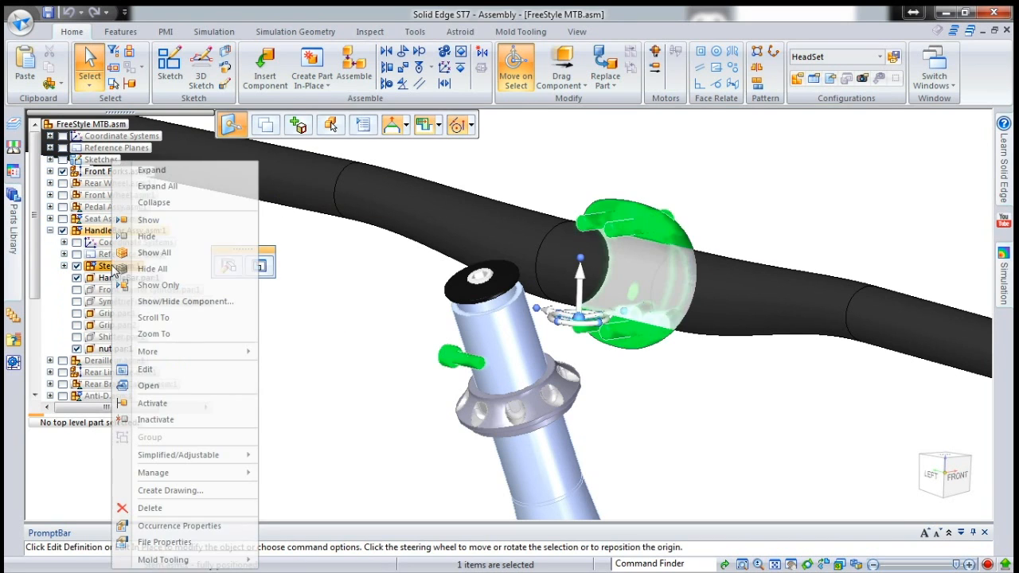
pyautogui.click(158, 369)
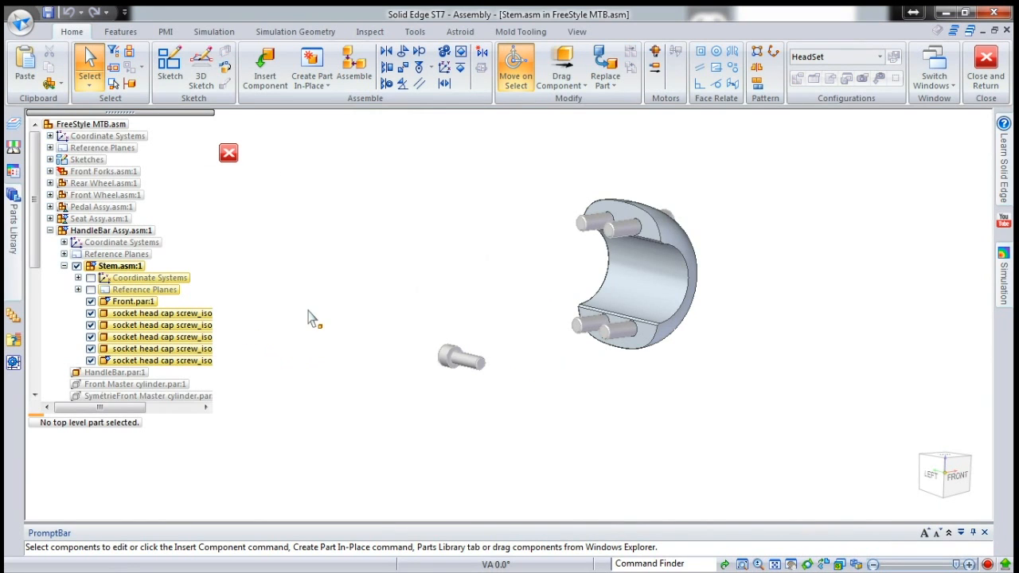
# - Start an in-place part coincident with the assembly origin, set to edit in place, using the Ansi Metric part.par template
pyautogui.click(314, 84)
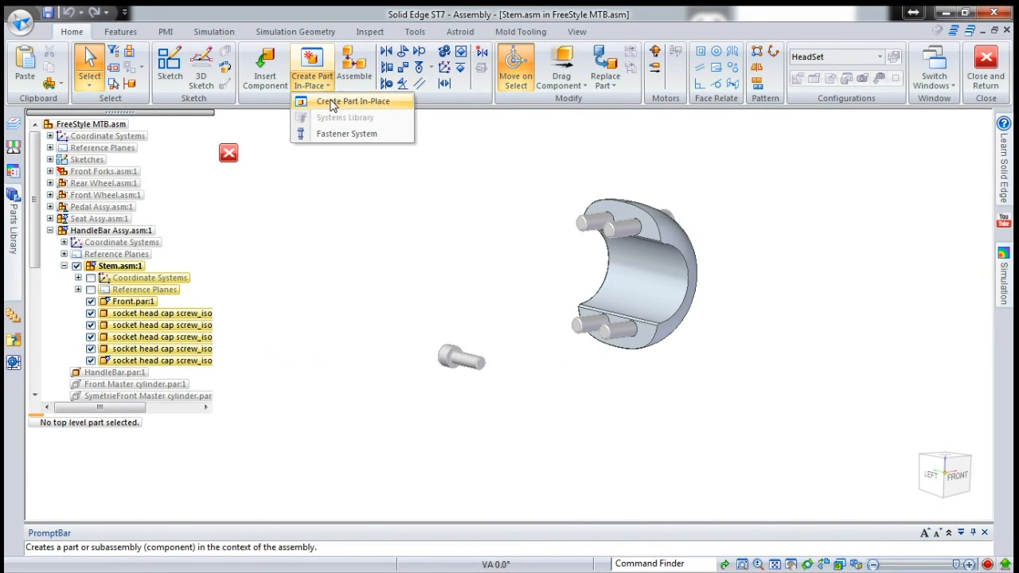
pyautogui.click(339, 99)
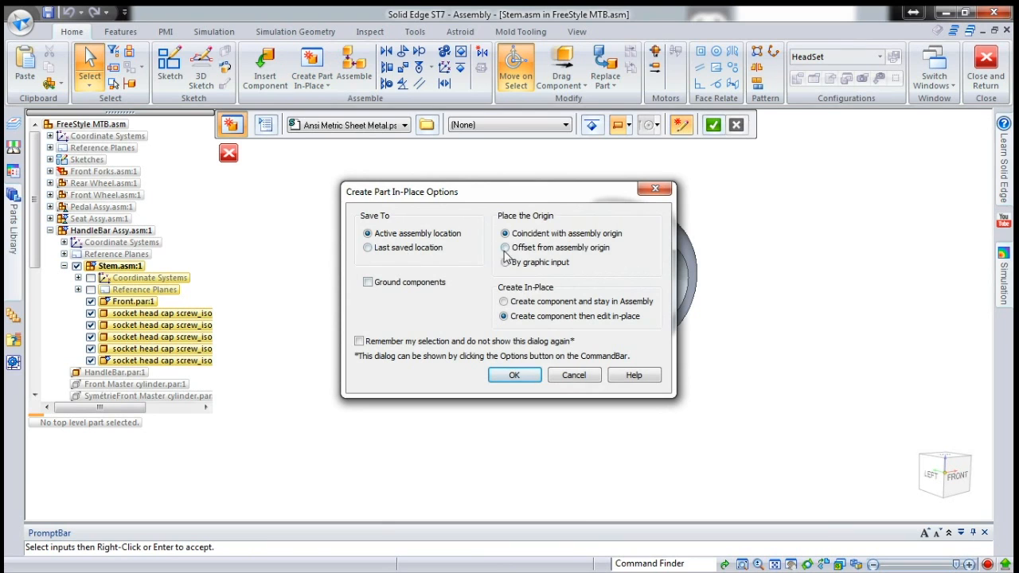
pyautogui.click(515, 375)
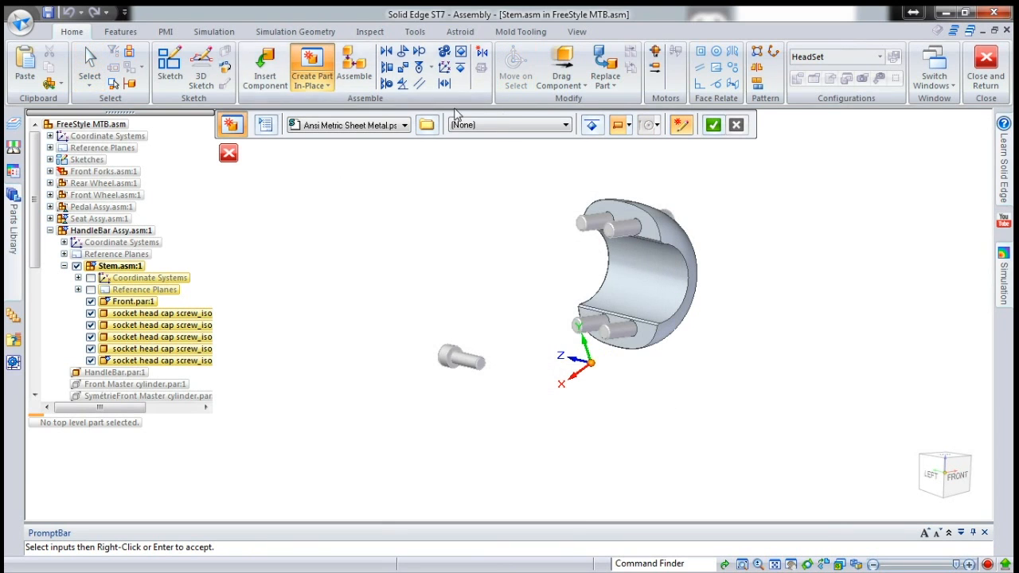
pyautogui.click(518, 125)
pyautogui.click(402, 130)
pyautogui.click(404, 127)
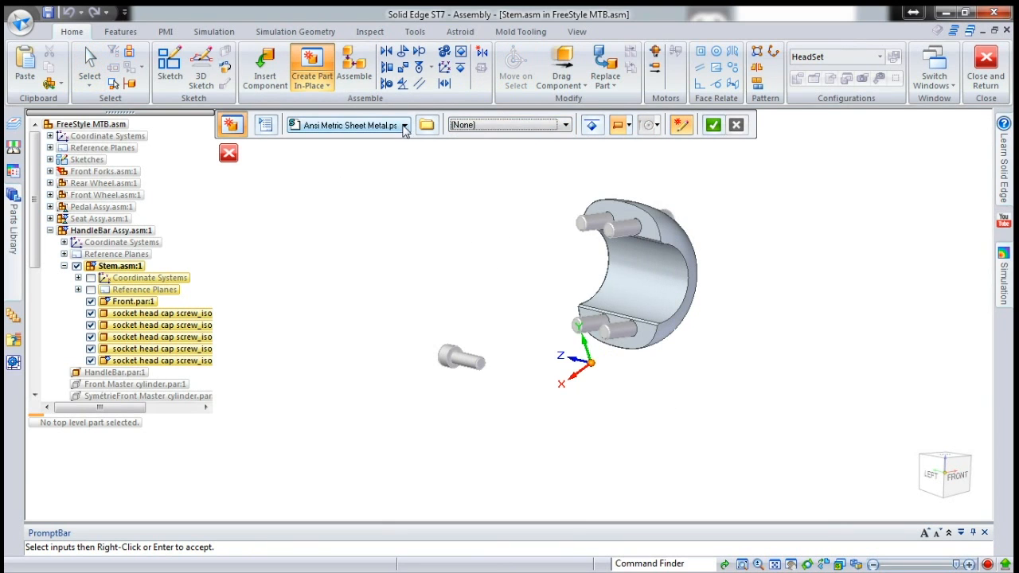
pyautogui.click(344, 141)
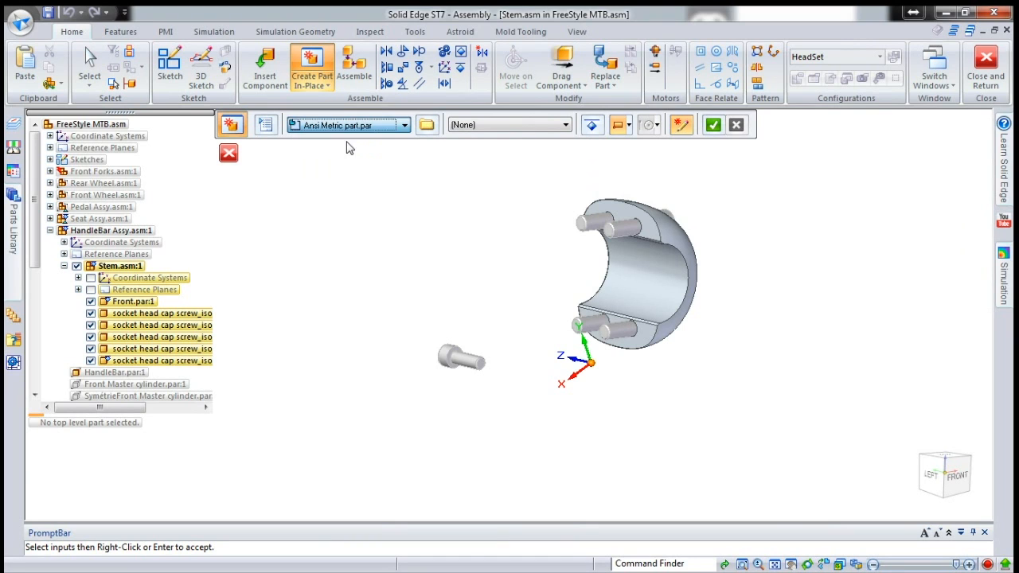
# - Assign Aluminium, 6060-T5 as the new part's material and save the part as Main Stem.par
pyautogui.click(541, 128)
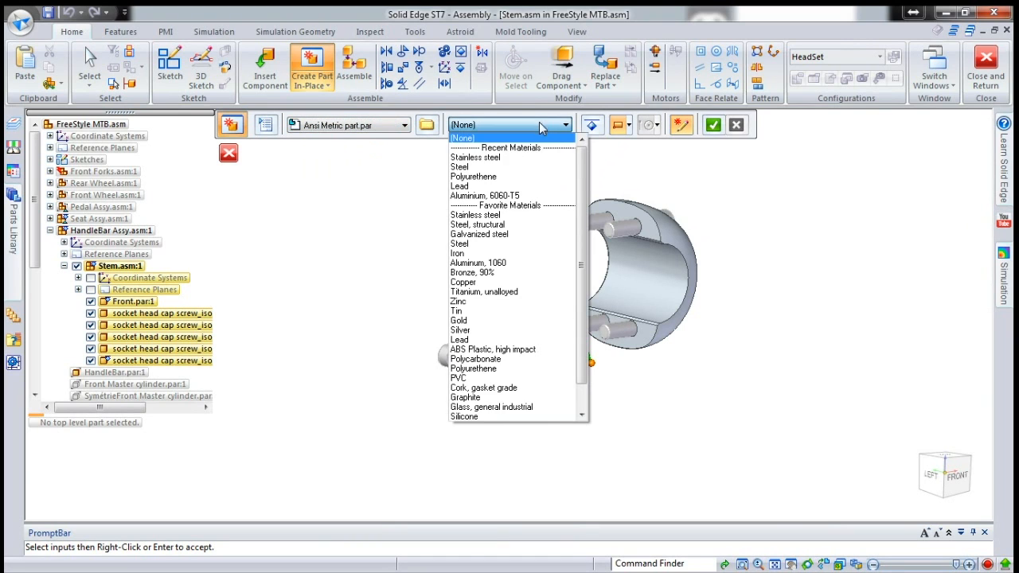
pyautogui.click(497, 195)
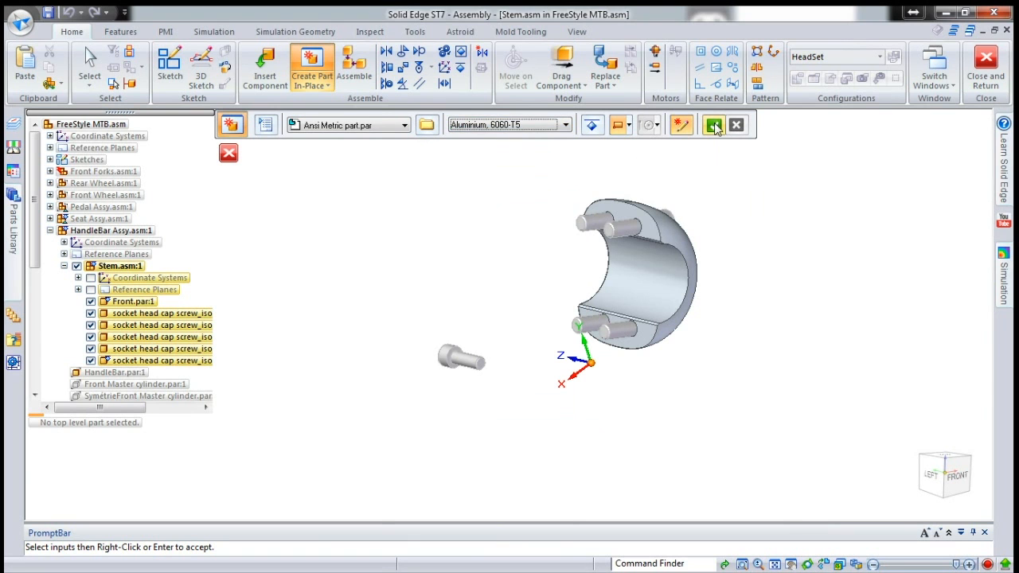
pyautogui.click(713, 125)
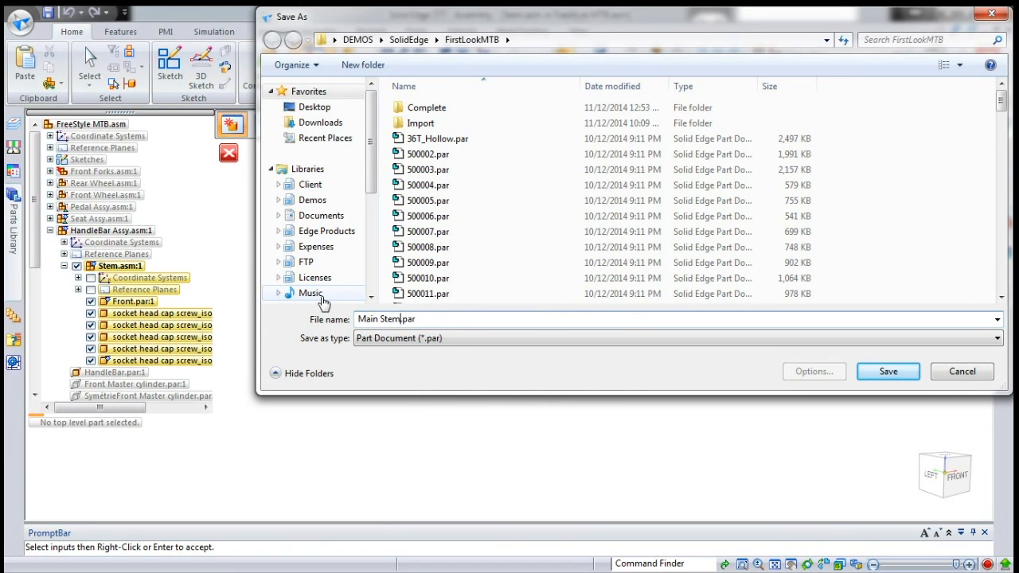
pyautogui.press('Return')
pyautogui.click(521, 329)
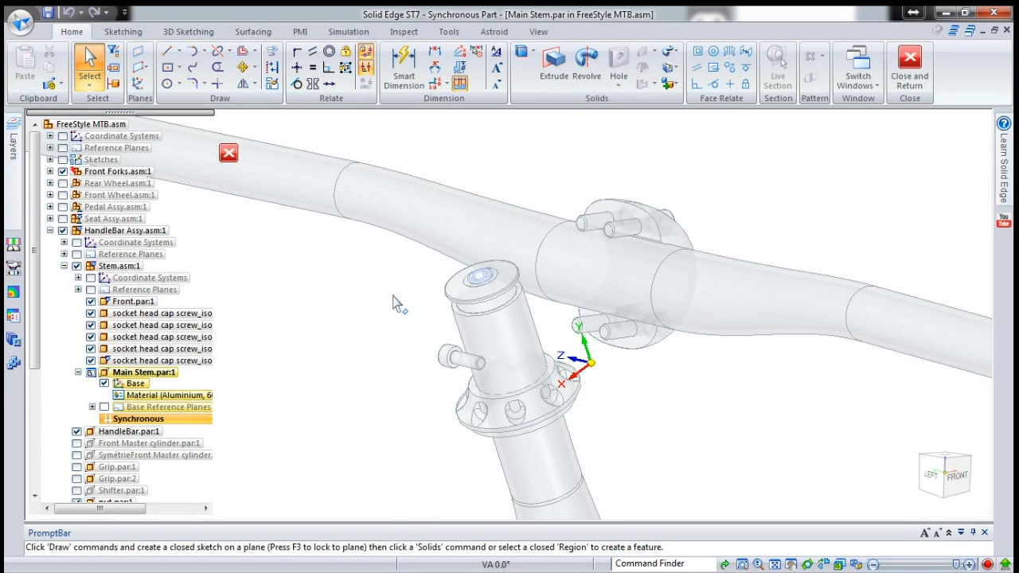
# - Extrude the ring face around the base of the fork's steerer tube upward 42 mm to form a sleeve
pyautogui.click(556, 65)
pyautogui.scroll(3, 567, 382)
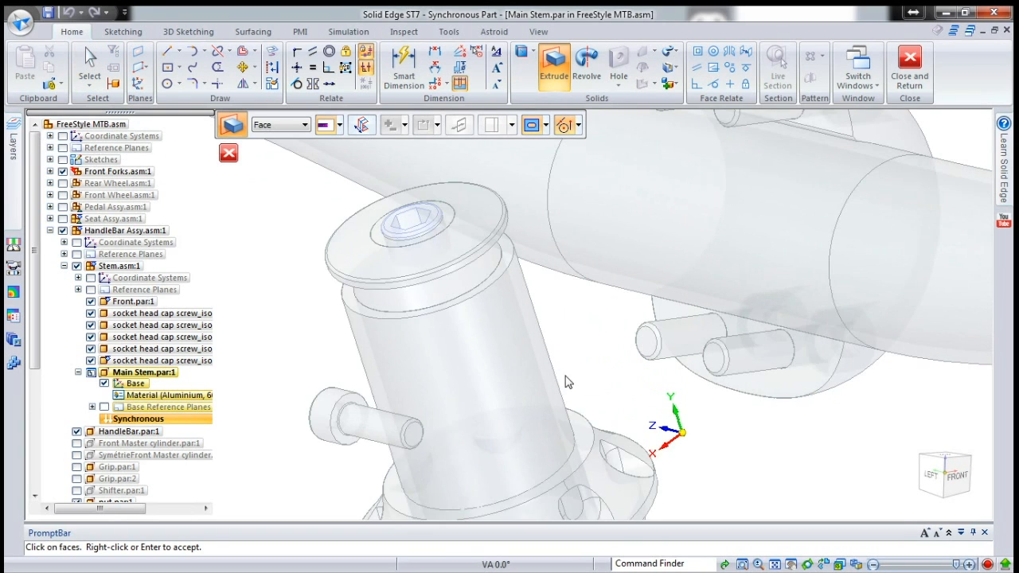
pyautogui.click(589, 424)
pyautogui.rightClick(605, 421)
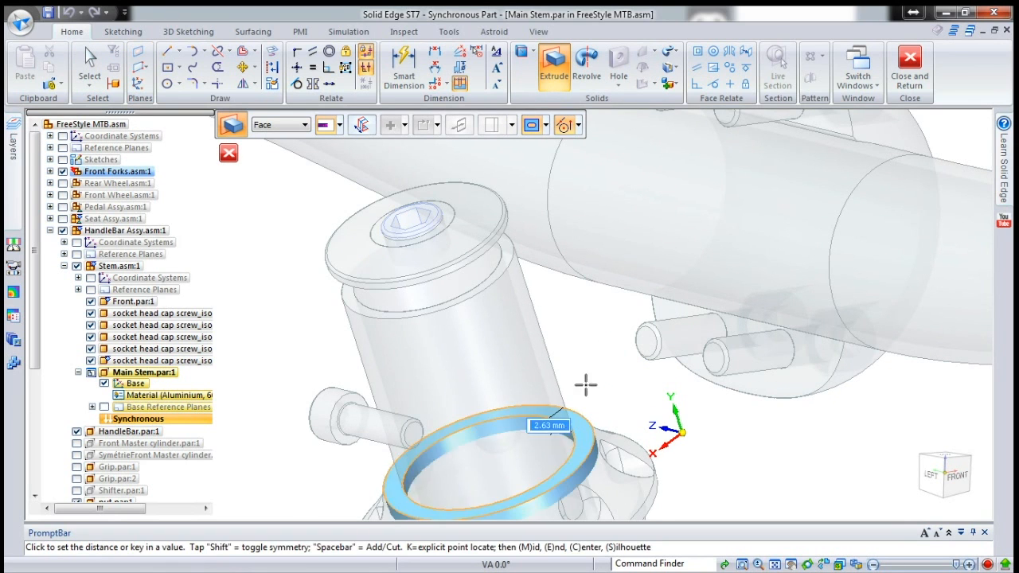
pyautogui.click(481, 254)
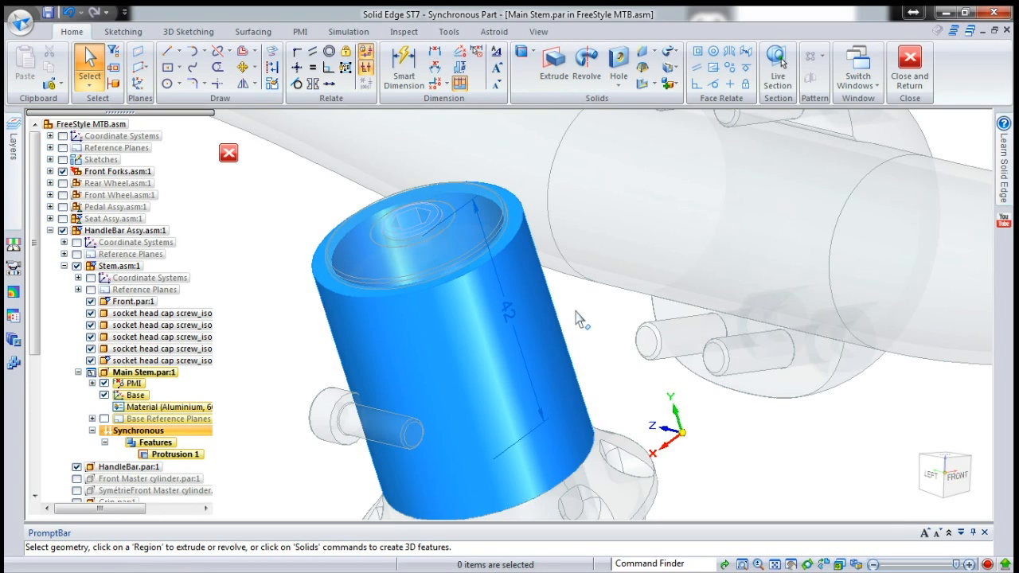
# - Create a reference plane normal to the sleeve's outer top edge, about a quarter of the way around it
pyautogui.scroll(-3, 577, 311)
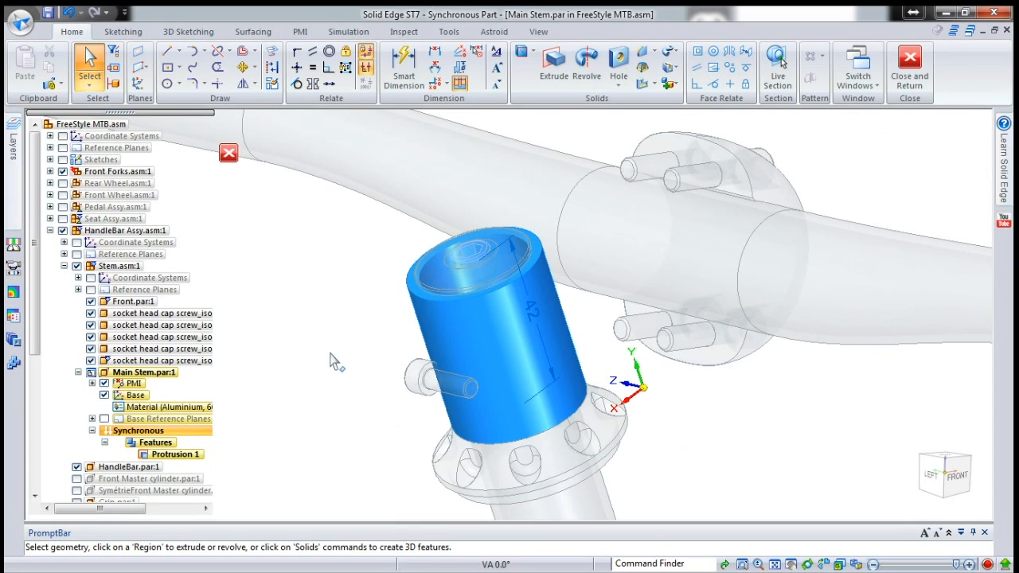
pyautogui.click(144, 70)
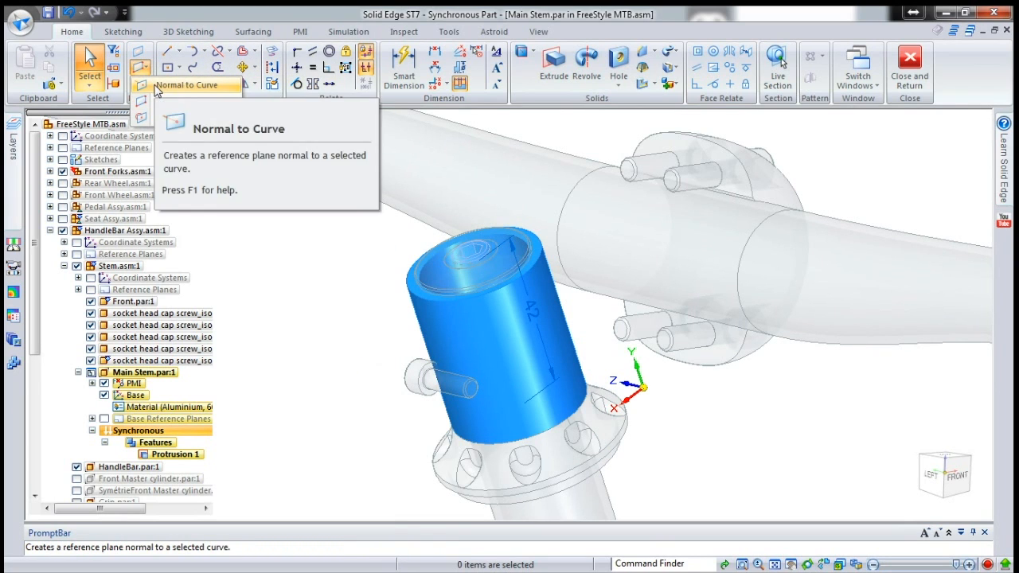
pyautogui.click(157, 86)
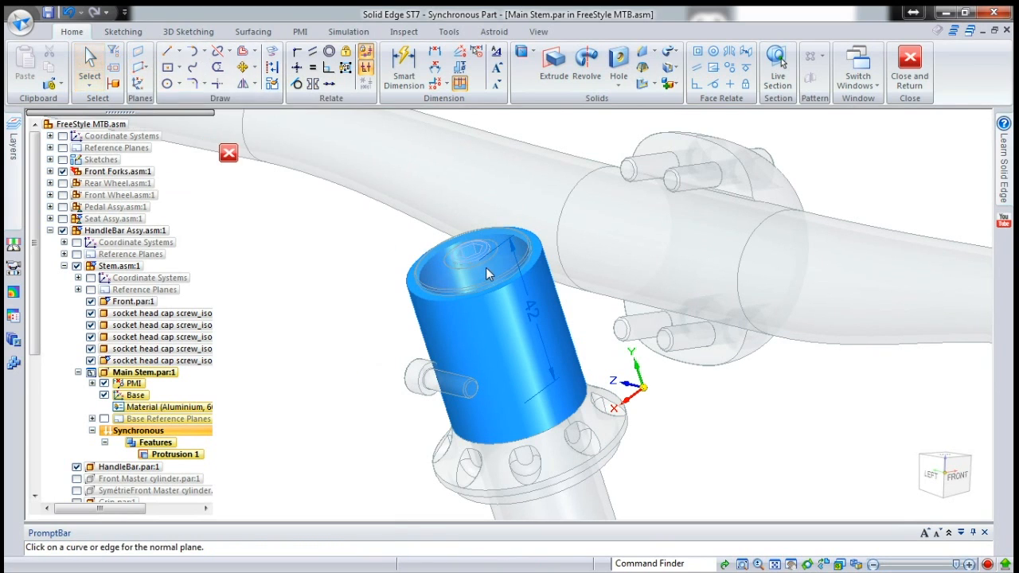
pyautogui.click(537, 260)
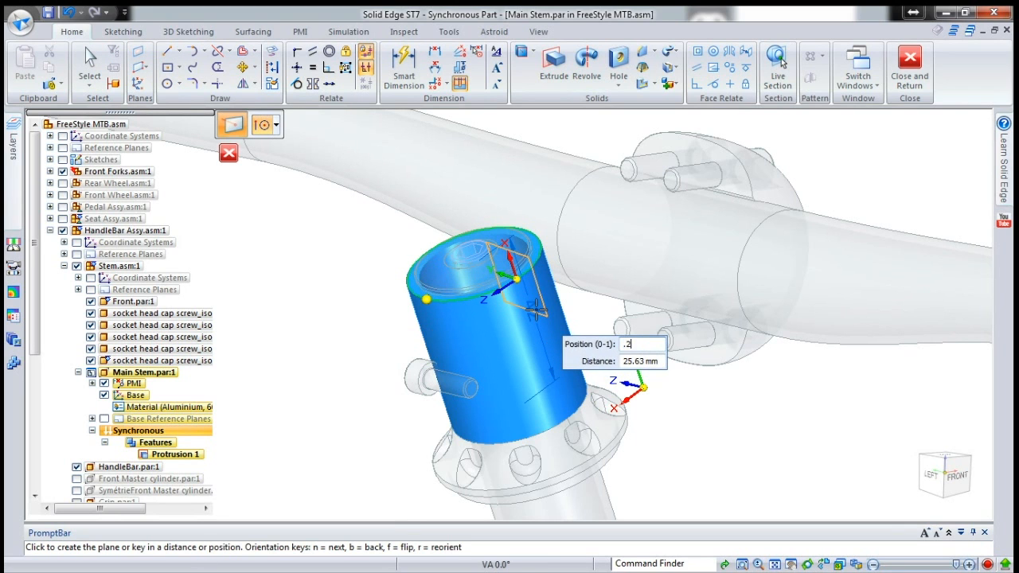
pyautogui.write('.2')
pyautogui.press('Return')
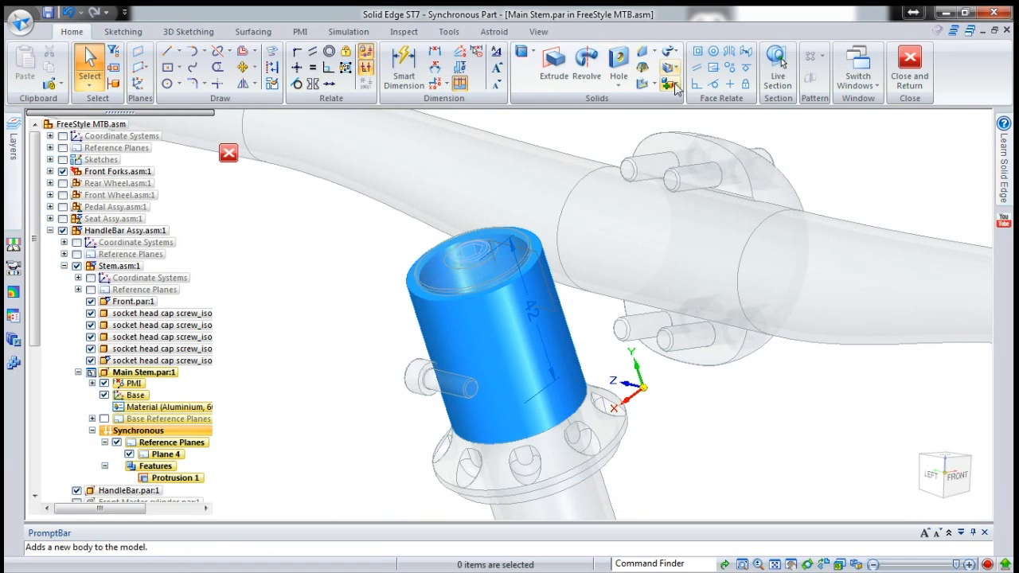
# - Subtract the handlebar-side portion of the sleeve, using the reference plane normal to its edge as the tool
pyautogui.click(674, 84)
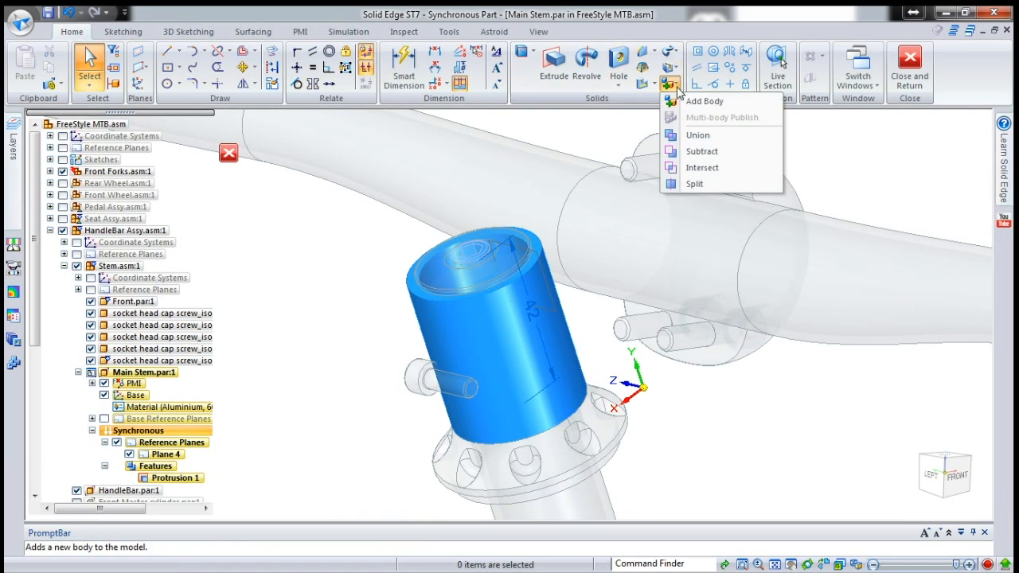
pyautogui.click(694, 152)
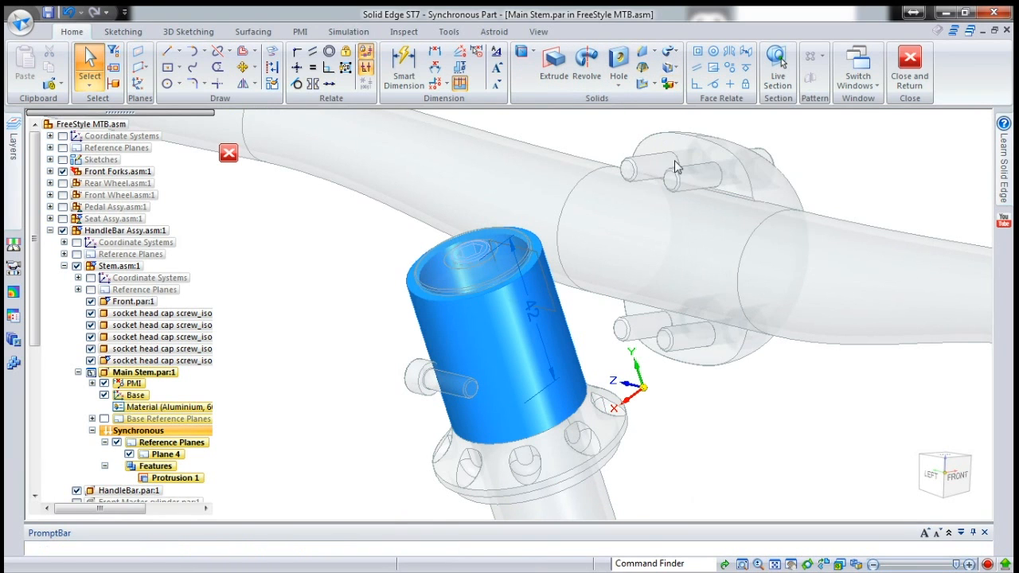
pyautogui.click(526, 275)
pyautogui.rightClick(538, 293)
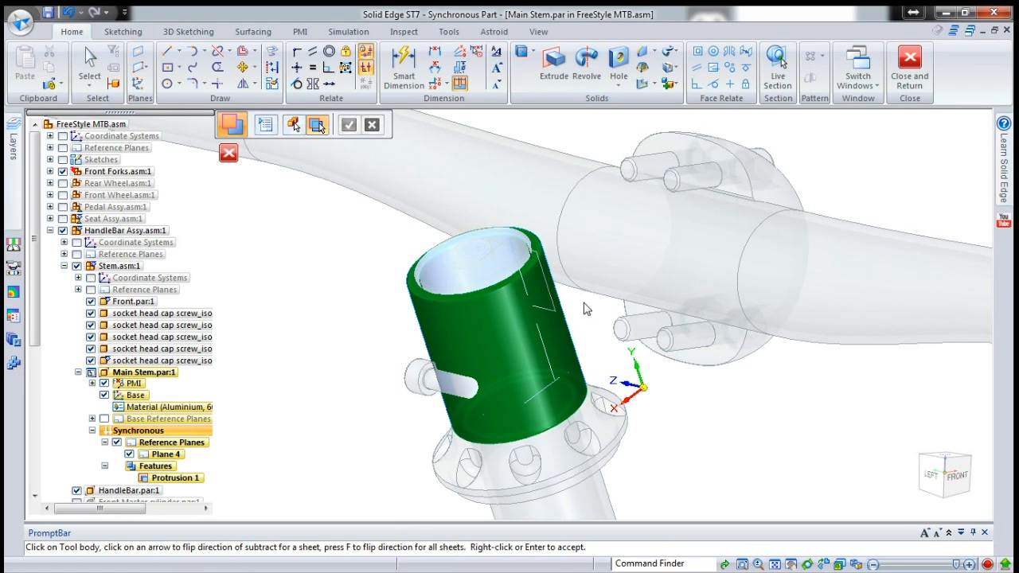
pyautogui.click(546, 310)
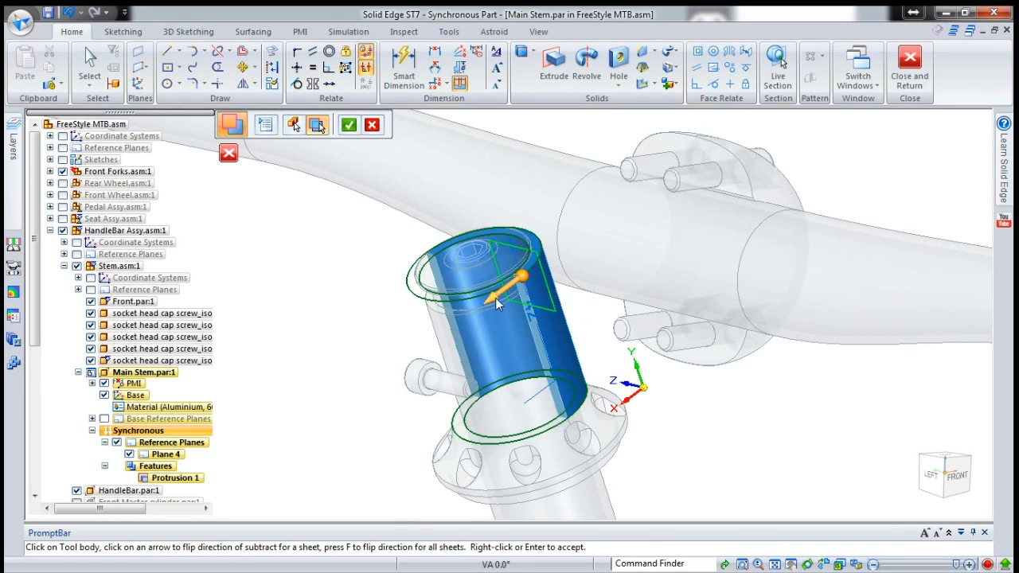
pyautogui.rightClick(579, 317)
pyautogui.press('Escape')
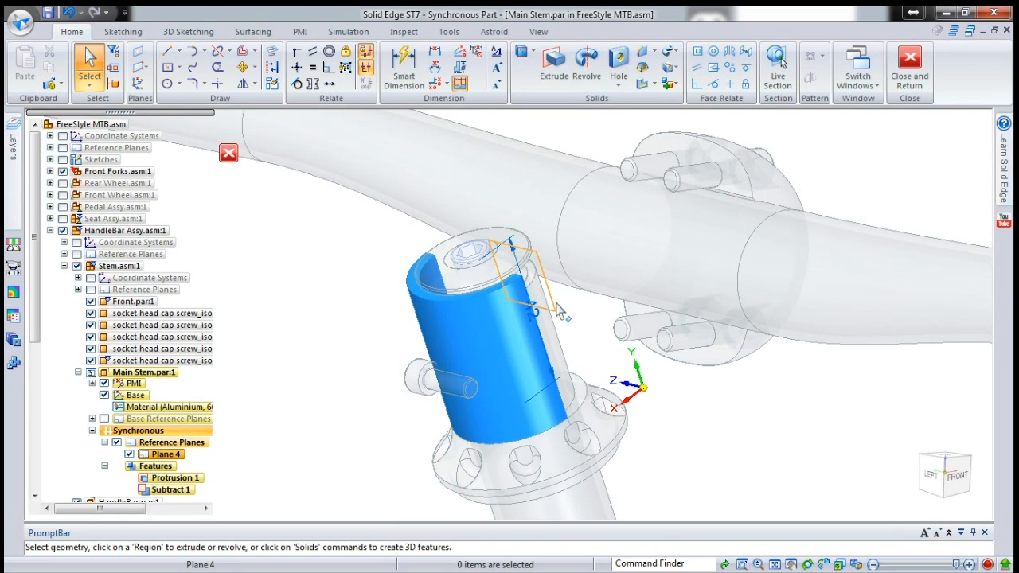
# - Project the upper and lower curved edges of the front clamp's rear face into a sketch on that face, and hide the surrounding assembly parts
pyautogui.click(273, 52)
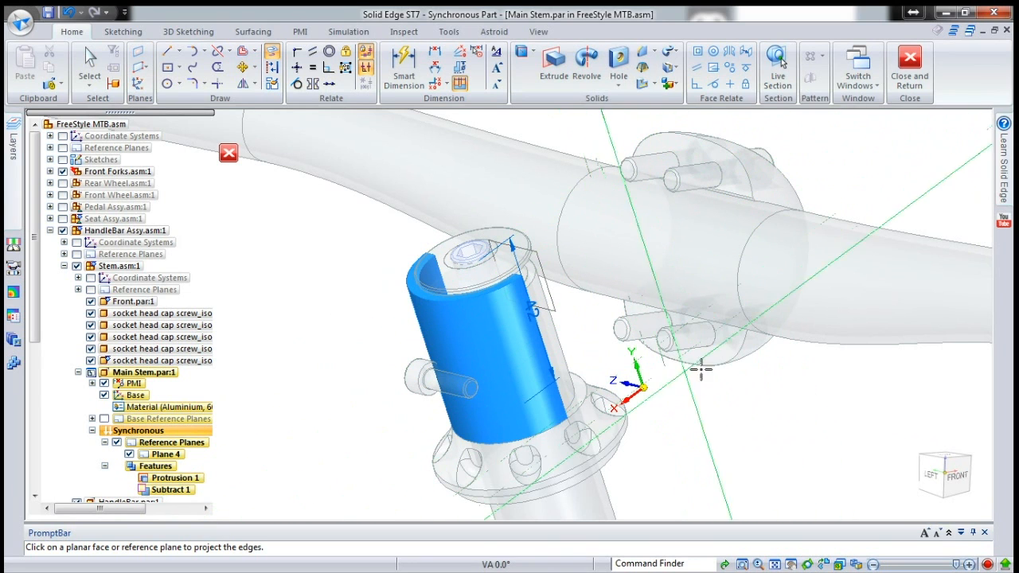
pyautogui.click(741, 185)
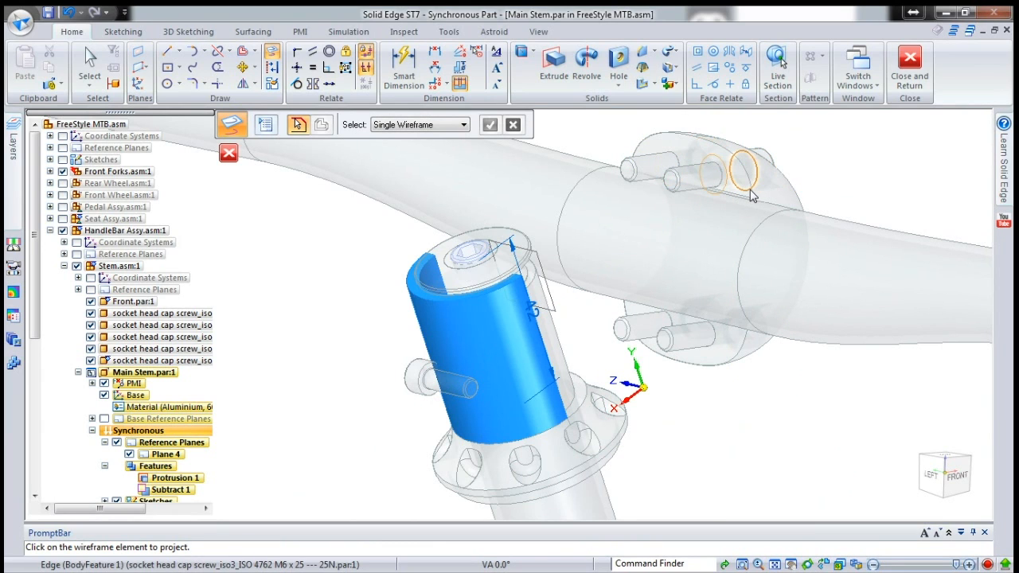
pyautogui.rightClick(761, 194)
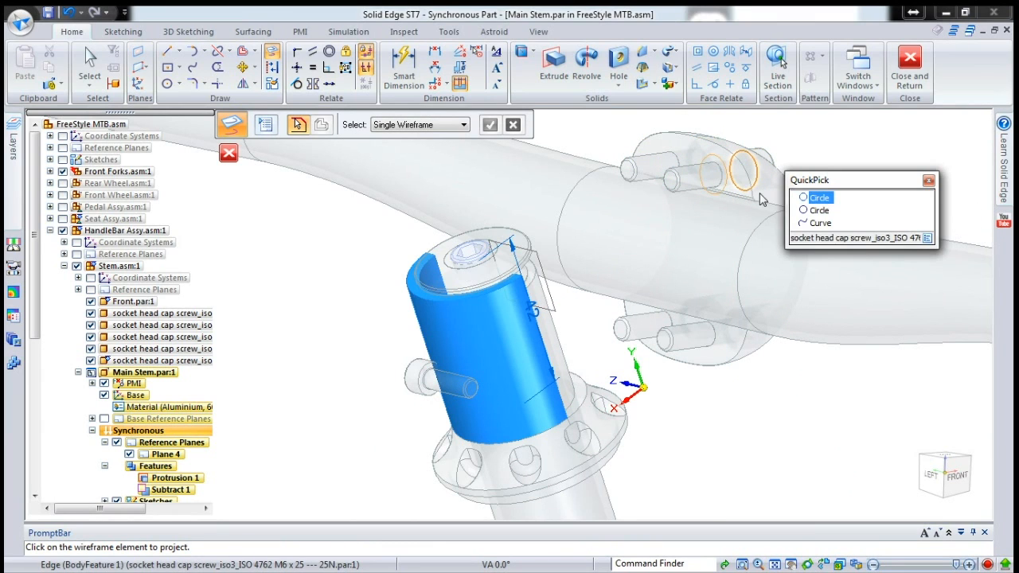
pyautogui.click(820, 222)
pyautogui.click(658, 141)
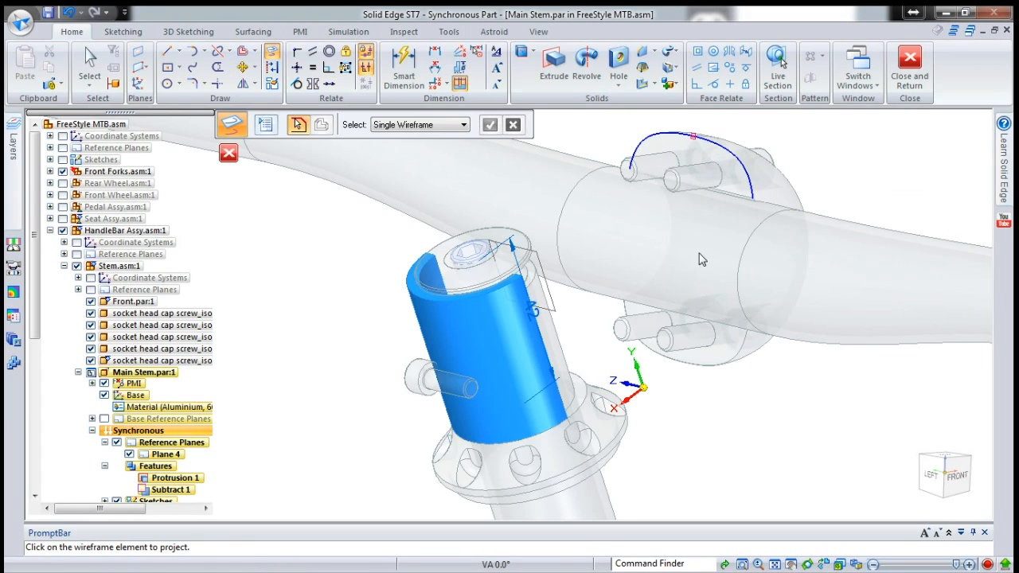
pyautogui.rightClick(737, 343)
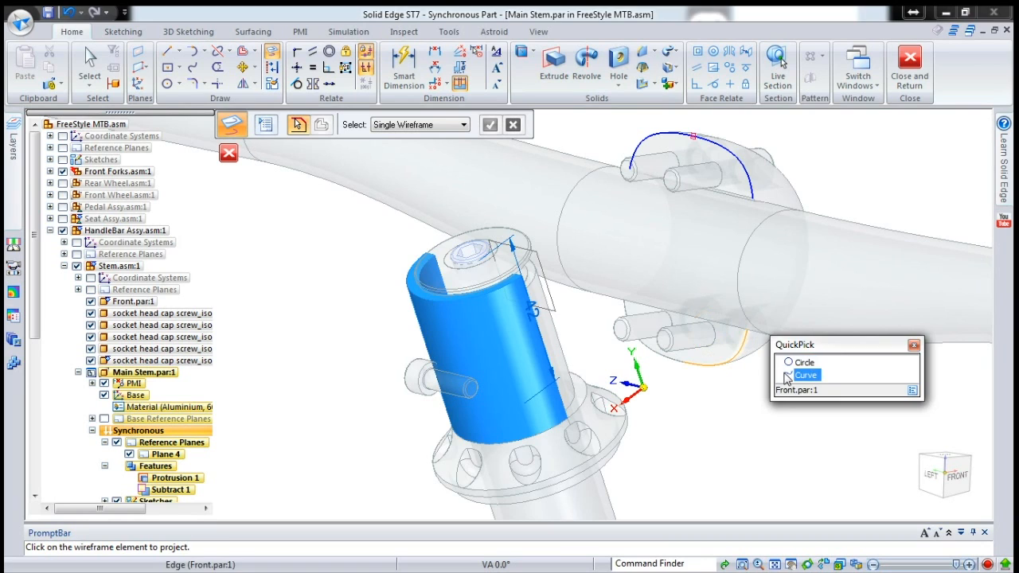
pyautogui.click(916, 373)
pyautogui.click(644, 351)
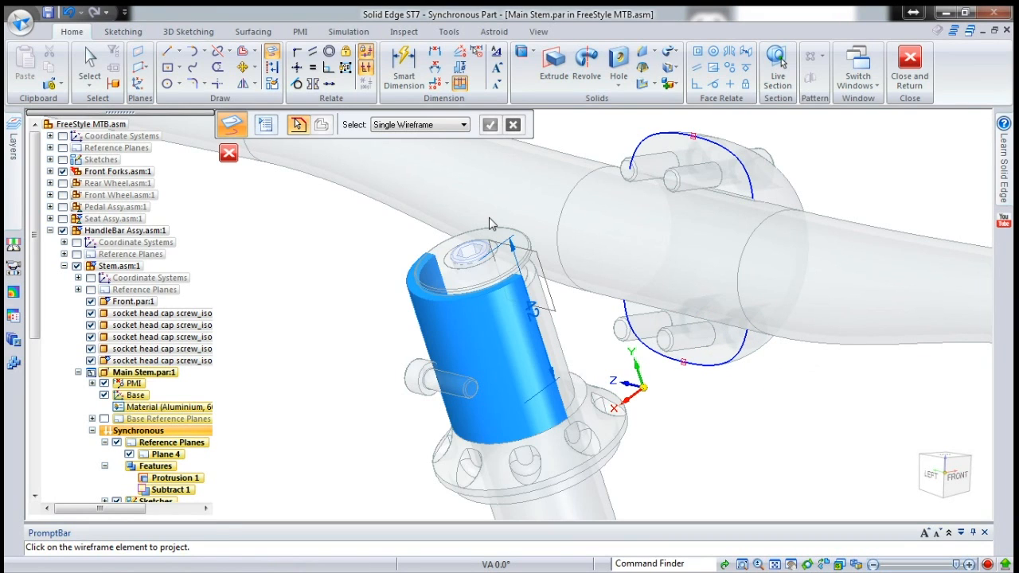
pyautogui.click(482, 243)
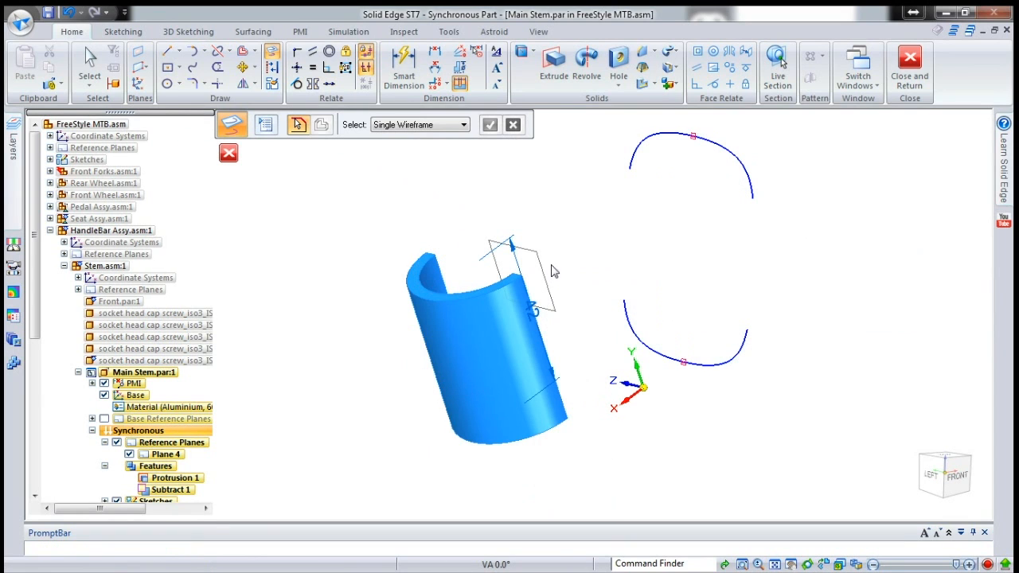
# - Close the projected clamp profile with two straight lines joining the side endpoints of the upper and lower curves
pyautogui.click(167, 51)
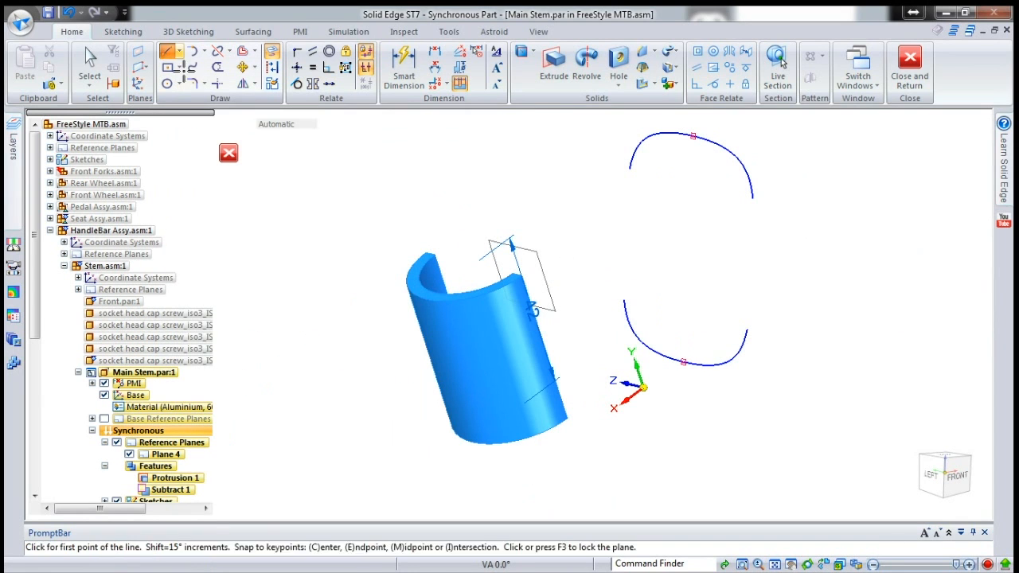
pyautogui.click(752, 197)
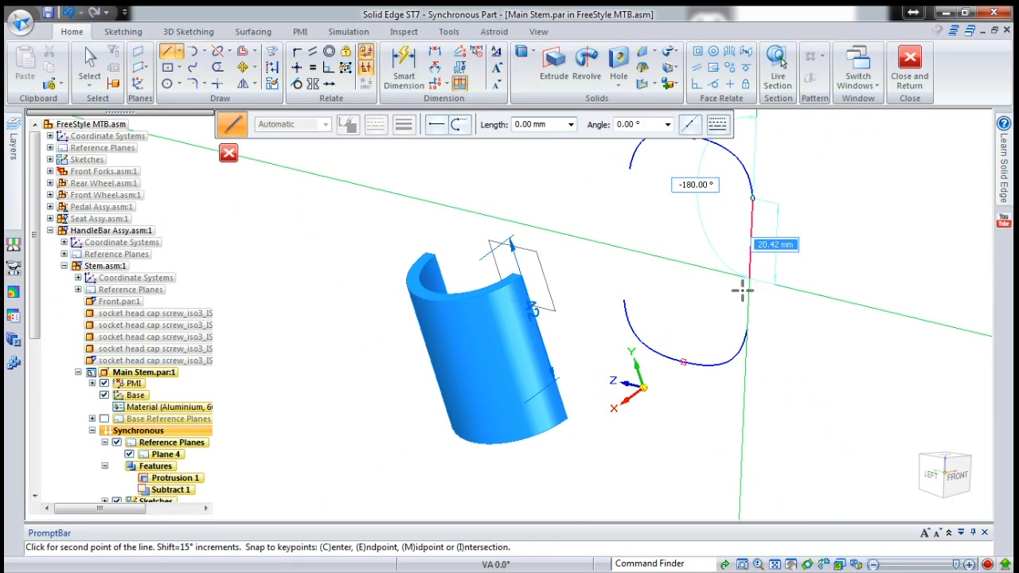
pyautogui.click(748, 331)
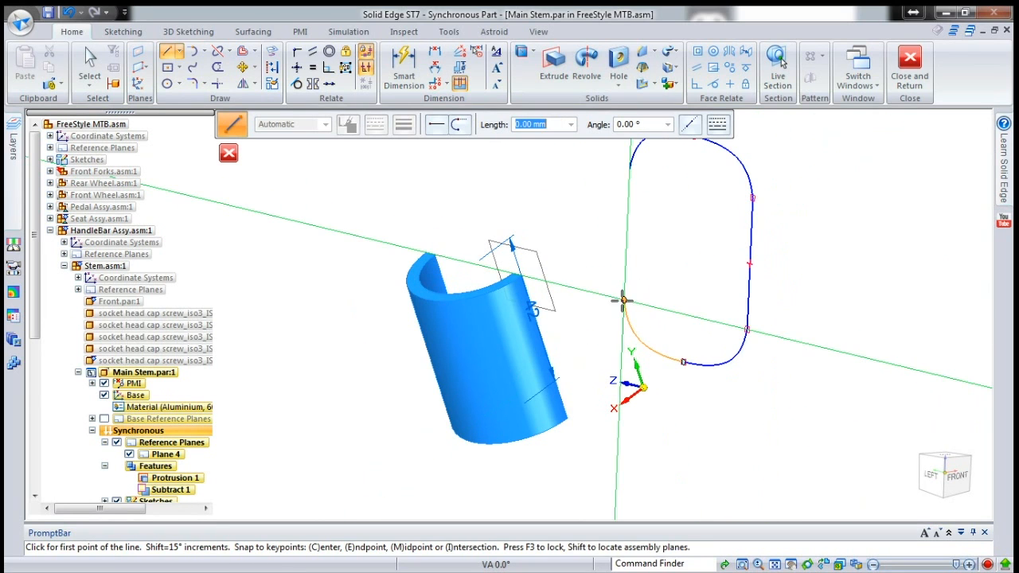
pyautogui.click(623, 300)
pyautogui.click(630, 168)
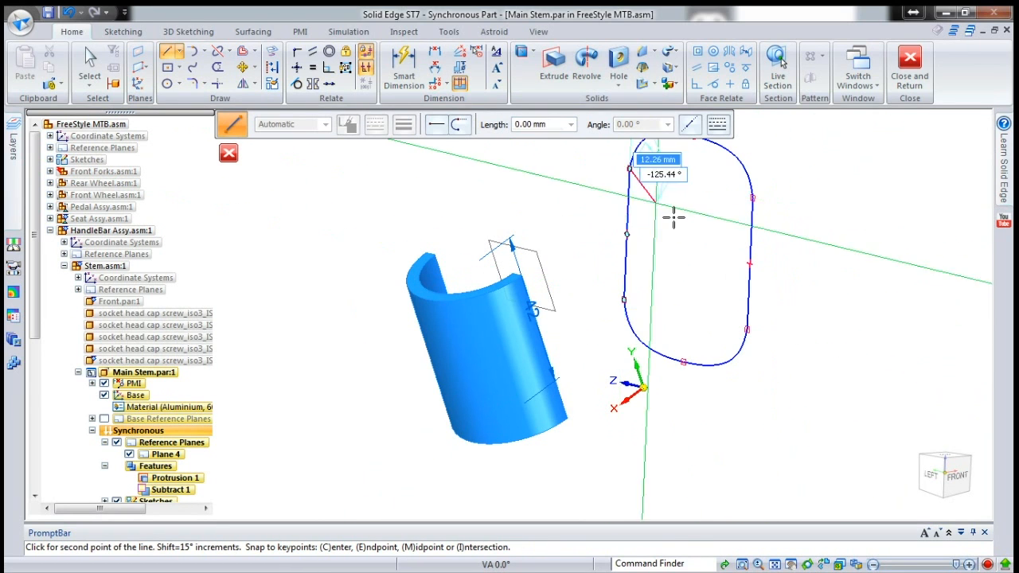
# - Sketch a closed rectangle on the sleeve's locked cut face, joining its outer corners along a height of 42 mm
pyautogui.scroll(-4, 669, 230)
pyautogui.moveTo(705, 257); pyautogui.dragTo(585, 234, button='middle')
pyautogui.scroll(6, 584, 234)
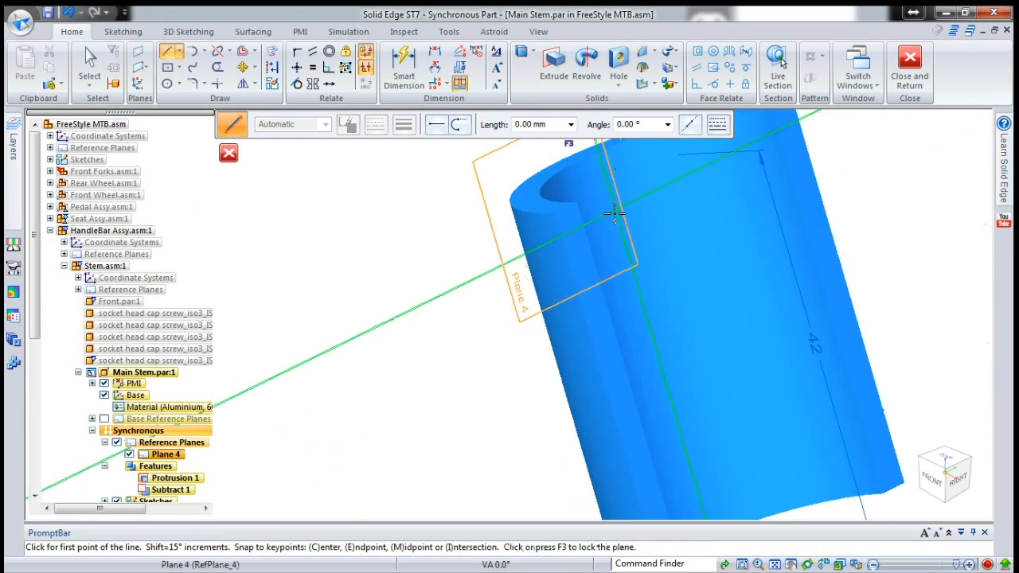
pyautogui.scroll(-2, 560, 263)
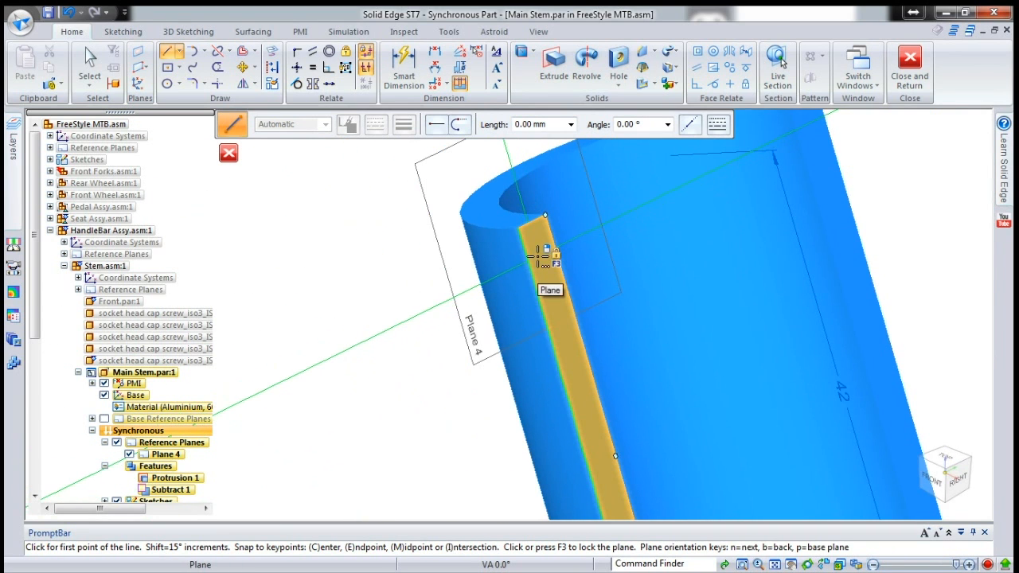
pyautogui.press('F3')
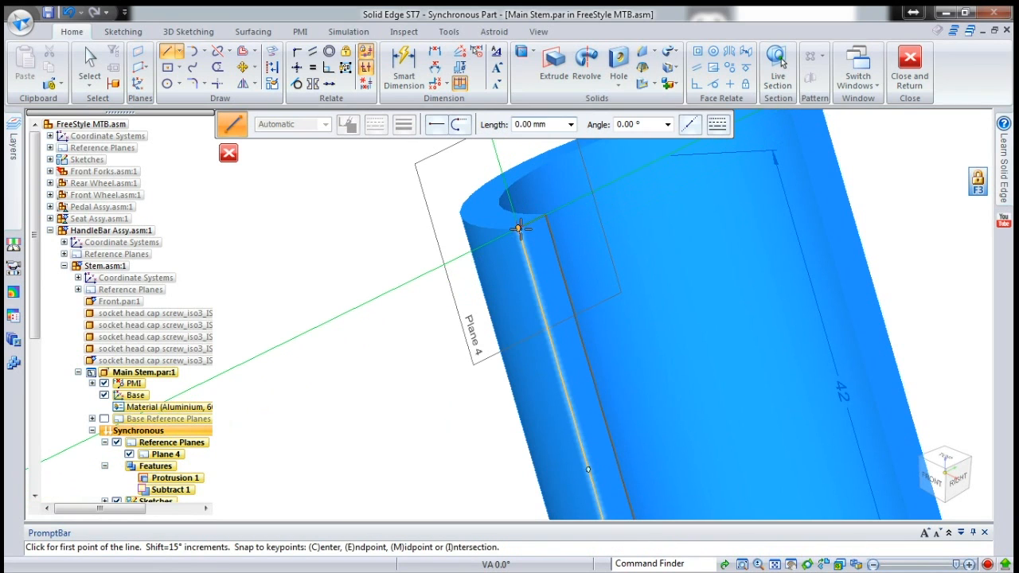
pyautogui.click(518, 228)
pyautogui.scroll(-3, 479, 209)
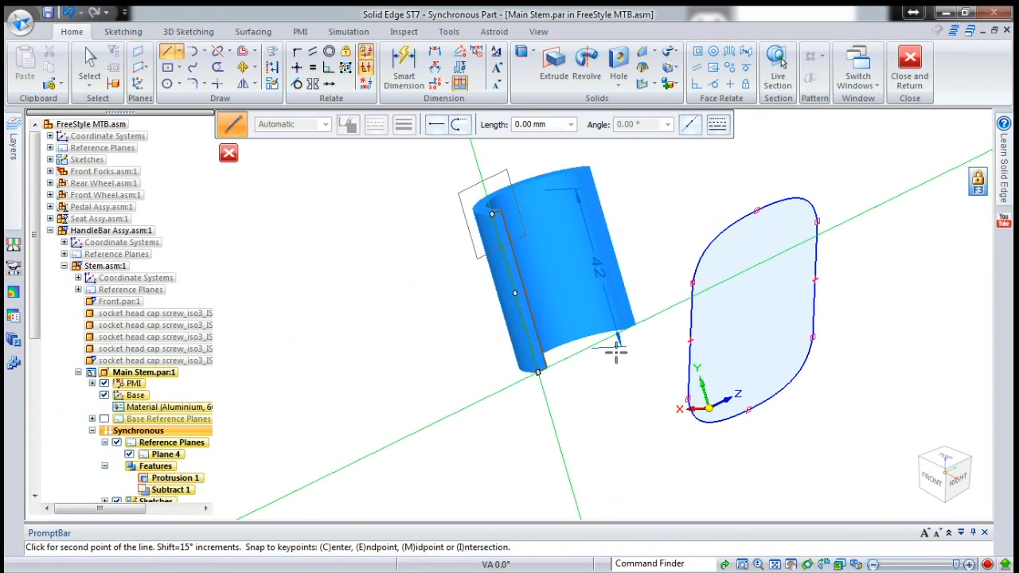
pyautogui.click(640, 327)
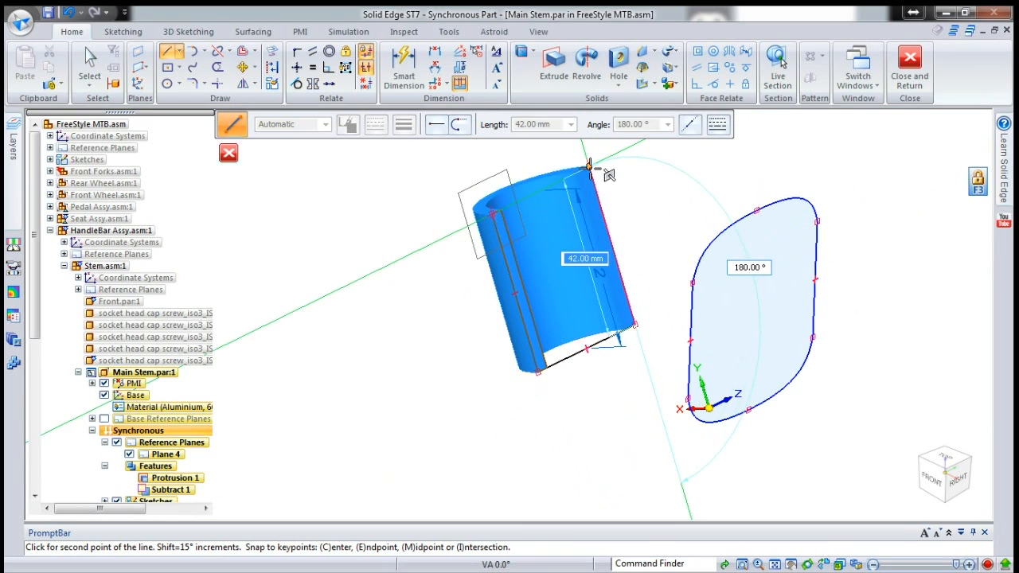
pyautogui.click(492, 212)
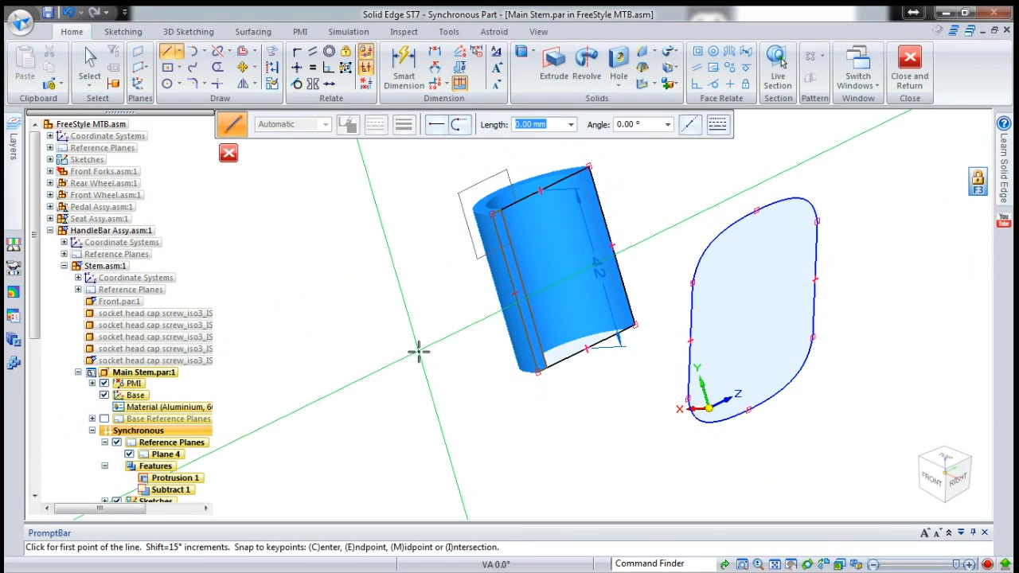
pyautogui.press('Escape')
# - Start a BlueSurf surface from the rectangle on the sleeve's cut face to the rounded clamp profile
pyautogui.moveTo(439, 384)
pyautogui.mouseDown(button='middle')
pyautogui.moveTo(481, 352)
pyautogui.moveTo(454, 382)
pyautogui.mouseUp(button='middle')
pyautogui.moveTo(565, 309)
pyautogui.mouseDown(button='middle')
pyautogui.moveTo(637, 255)
pyautogui.moveTo(828, 248)
pyautogui.moveTo(765, 349)
pyautogui.moveTo(772, 298)
pyautogui.moveTo(680, 151)
pyautogui.moveTo(677, 166)
pyautogui.mouseUp(button='middle')
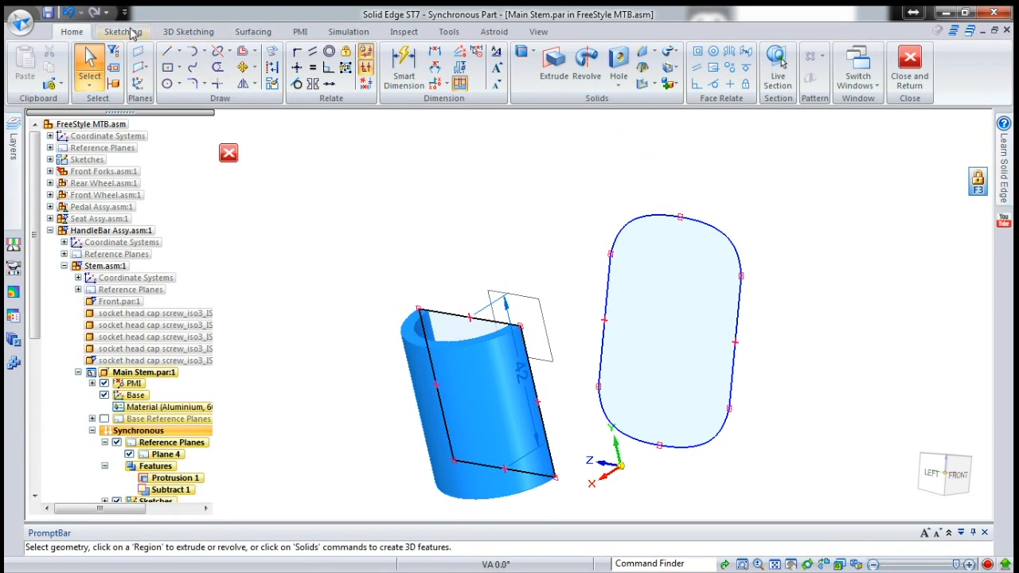
pyautogui.click(252, 32)
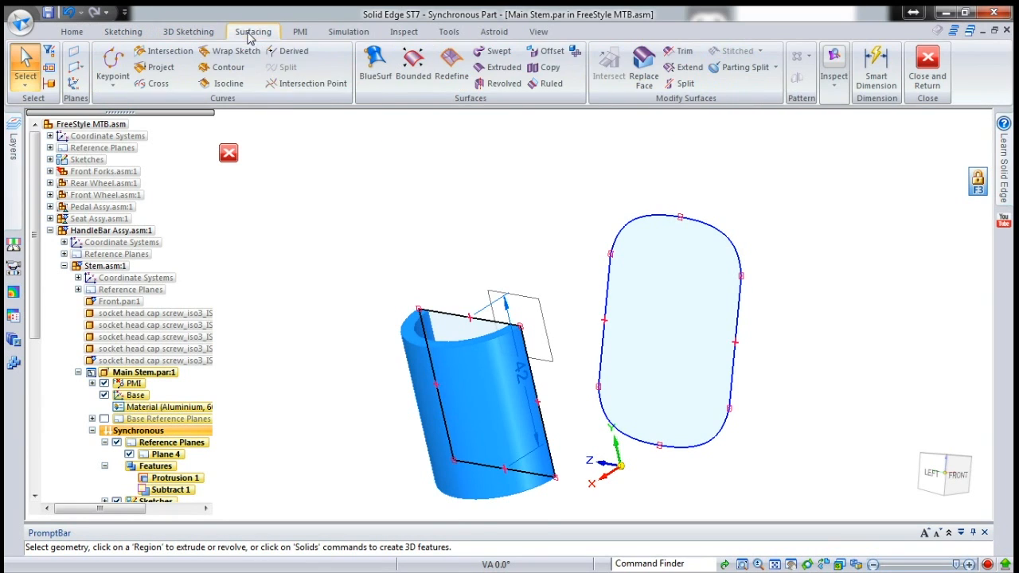
pyautogui.click(375, 62)
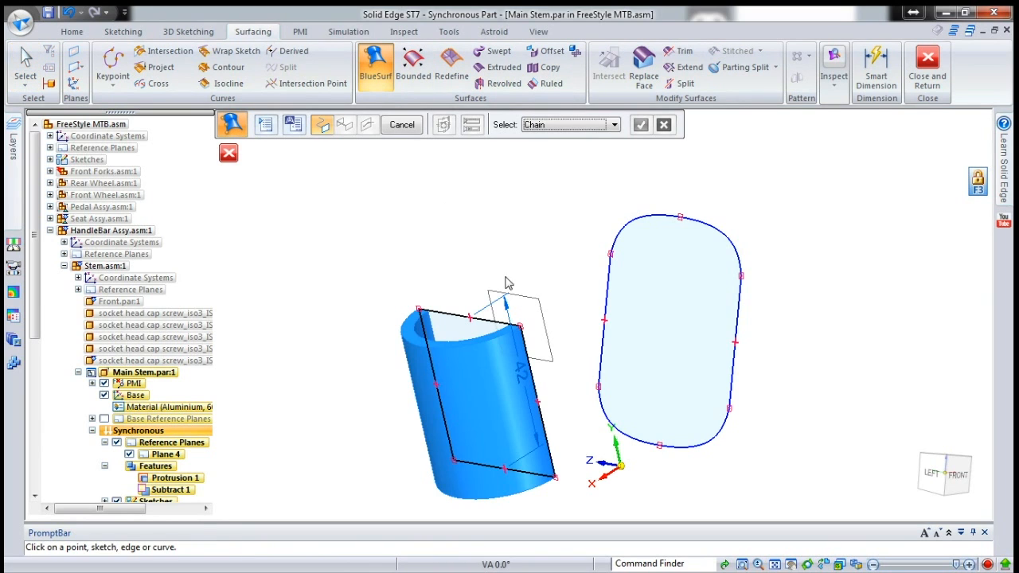
pyautogui.click(476, 321)
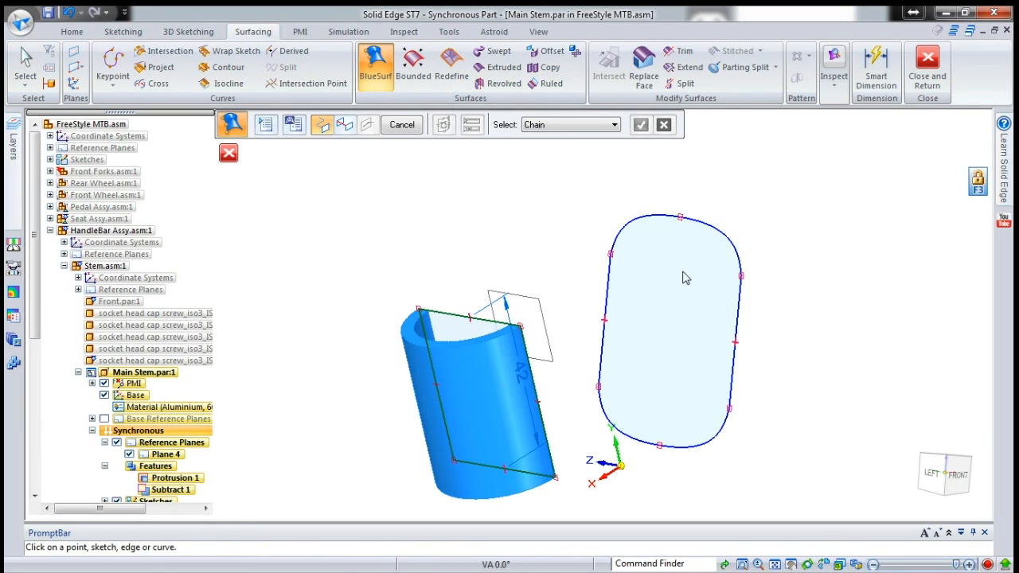
pyautogui.click(740, 275)
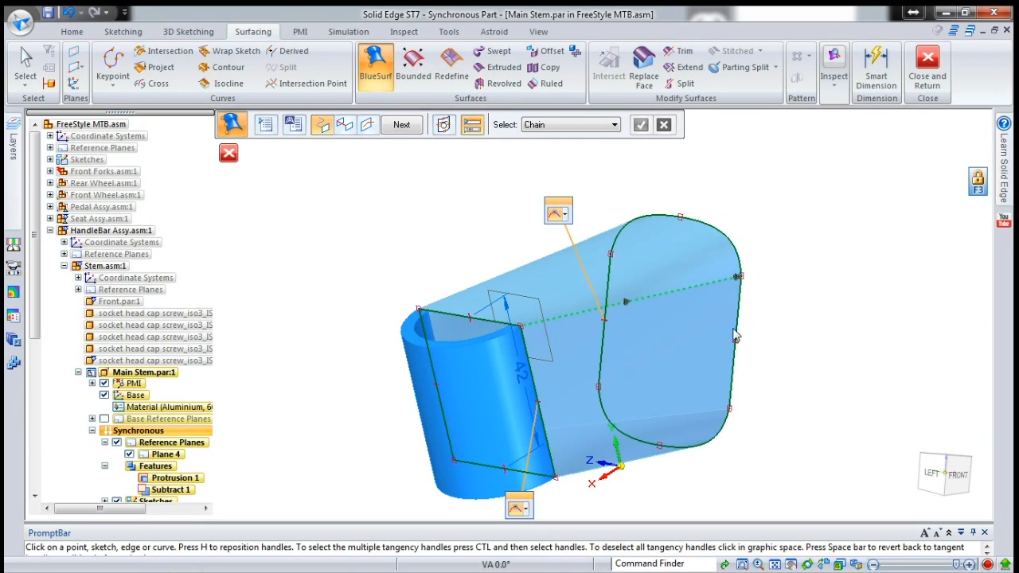
# - Set the tangency of the BlueSurf to Normal to Section at both the sleeve and clamp profiles
pyautogui.moveTo(659, 356); pyautogui.dragTo(681, 333, button='middle')
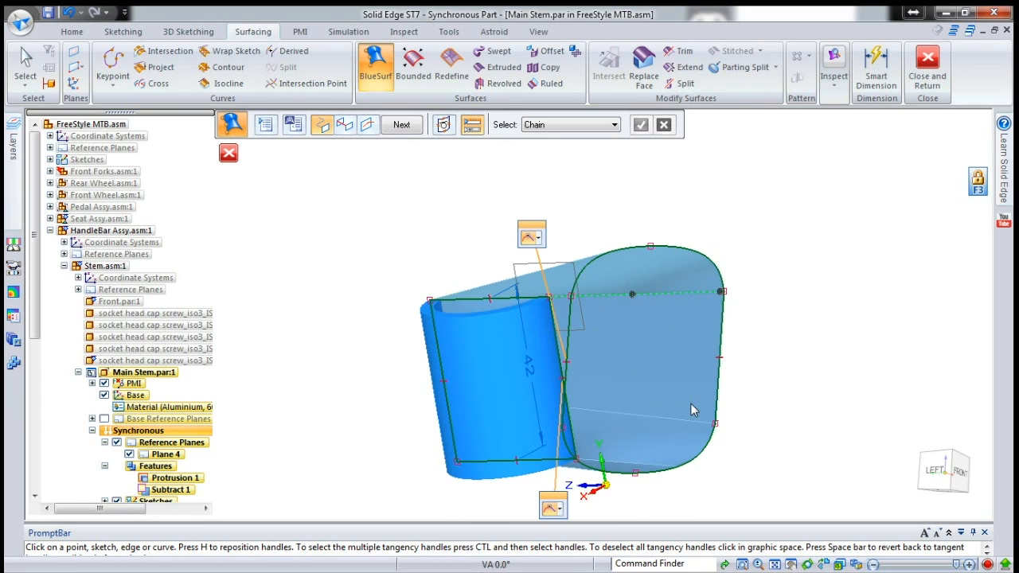
pyautogui.click(539, 238)
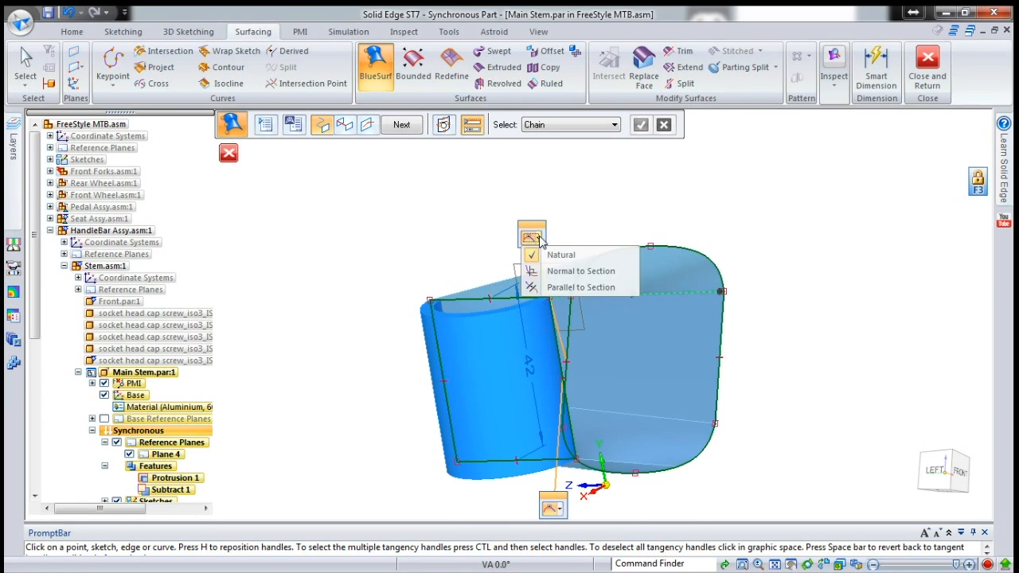
pyautogui.click(551, 273)
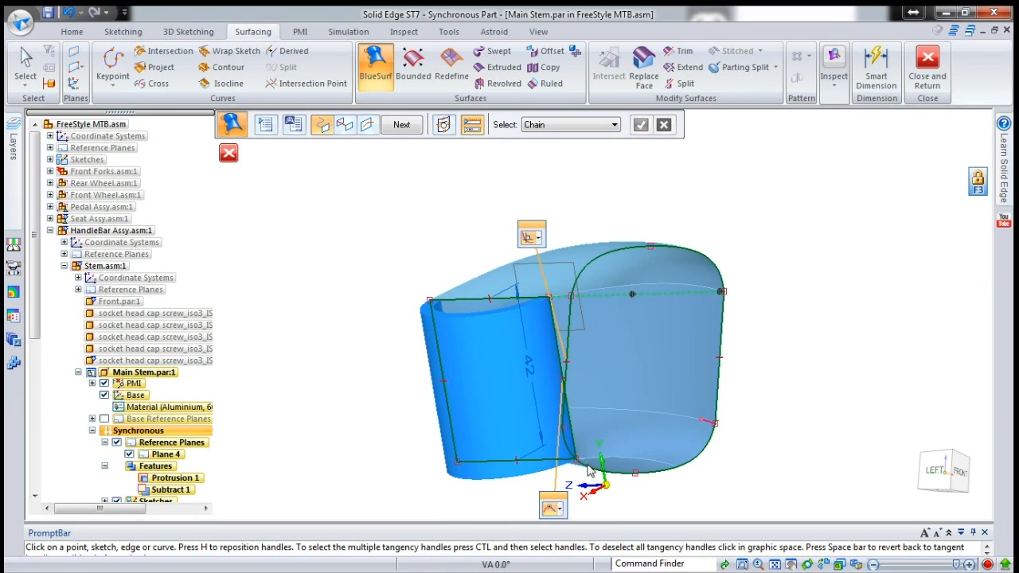
pyautogui.click(562, 512)
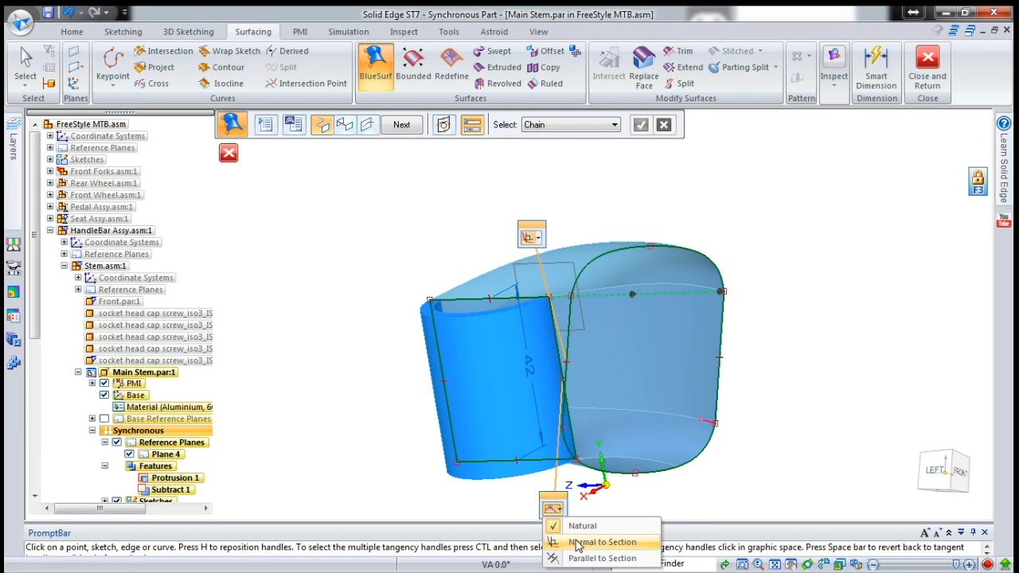
pyautogui.click(570, 542)
# - Lengthen the tangency handle at the sleeve end of the BlueSurf to about 2.166
pyautogui.scroll(-2, 759, 401)
pyautogui.moveTo(758, 406); pyautogui.dragTo(914, 388, button='middle')
pyautogui.scroll(2, 930, 353)
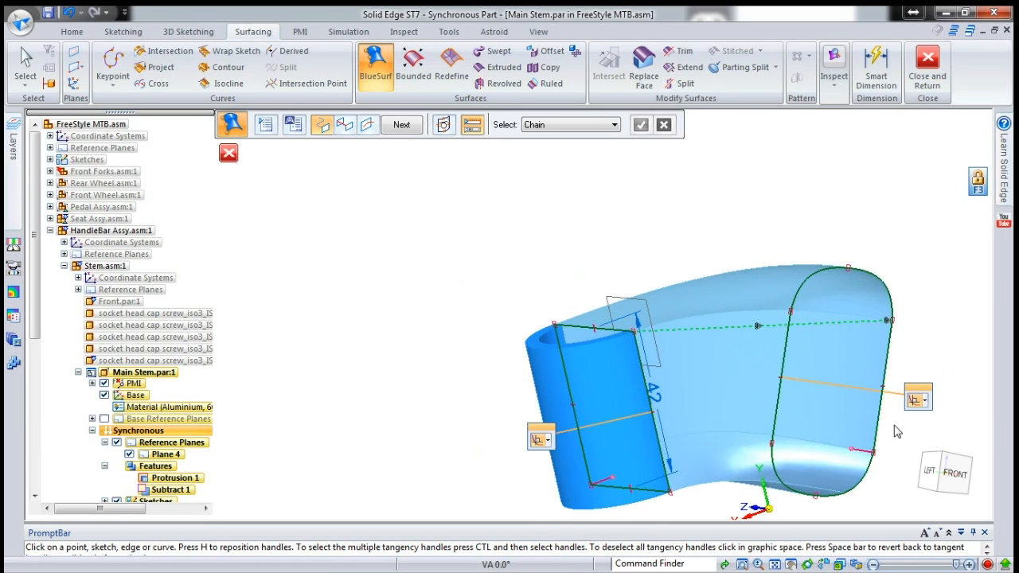
pyautogui.moveTo(613, 479); pyautogui.dragTo(639, 472)
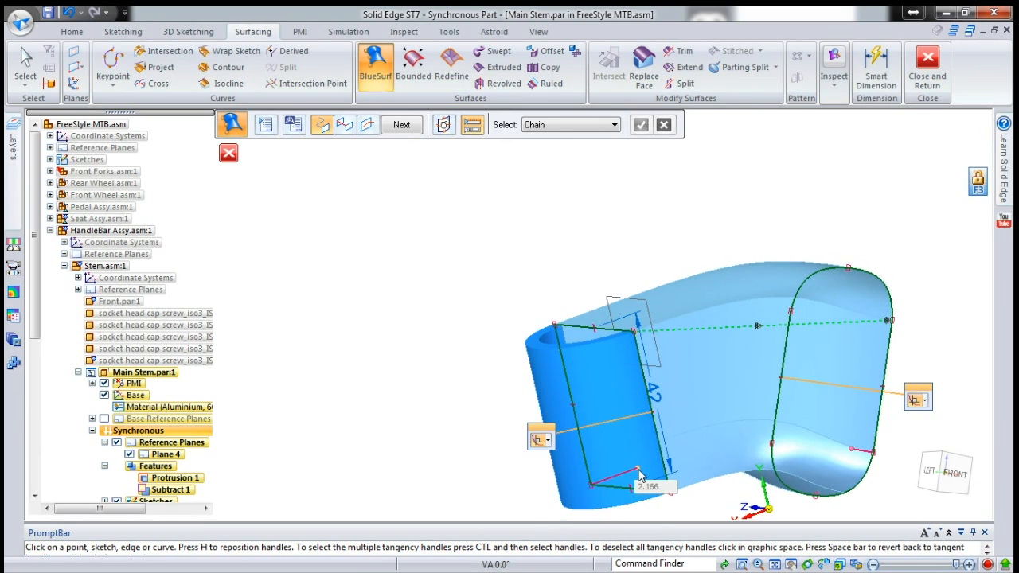
# - Add vertex map Set 2 in the advanced BlueSurf options, linking the sleeve rectangle's lower near corner to the clamp profile's matching lower vertex
pyautogui.scroll(-1, 503, 311)
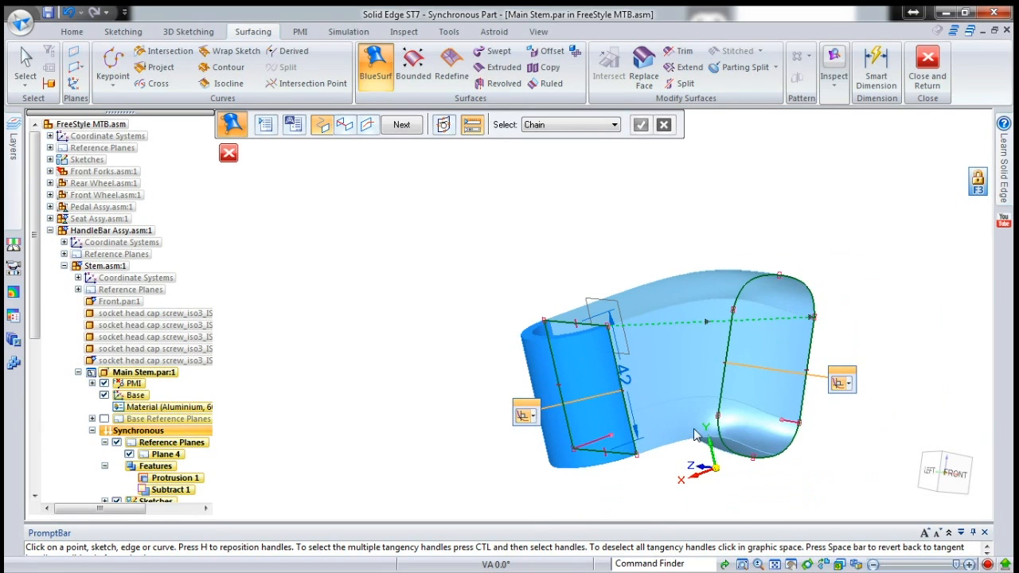
pyautogui.moveTo(758, 504); pyautogui.dragTo(786, 512, button='middle')
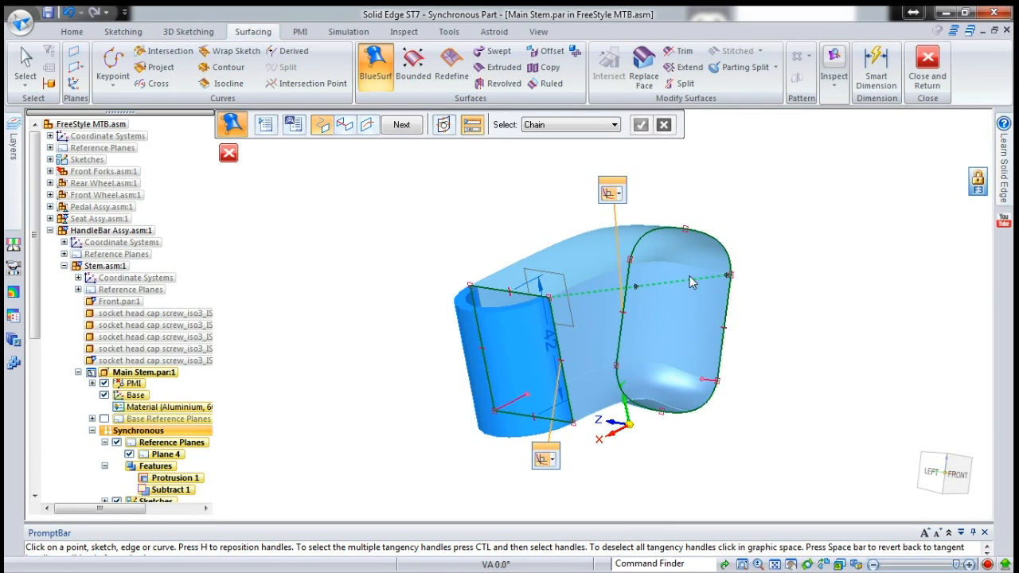
pyautogui.click(266, 124)
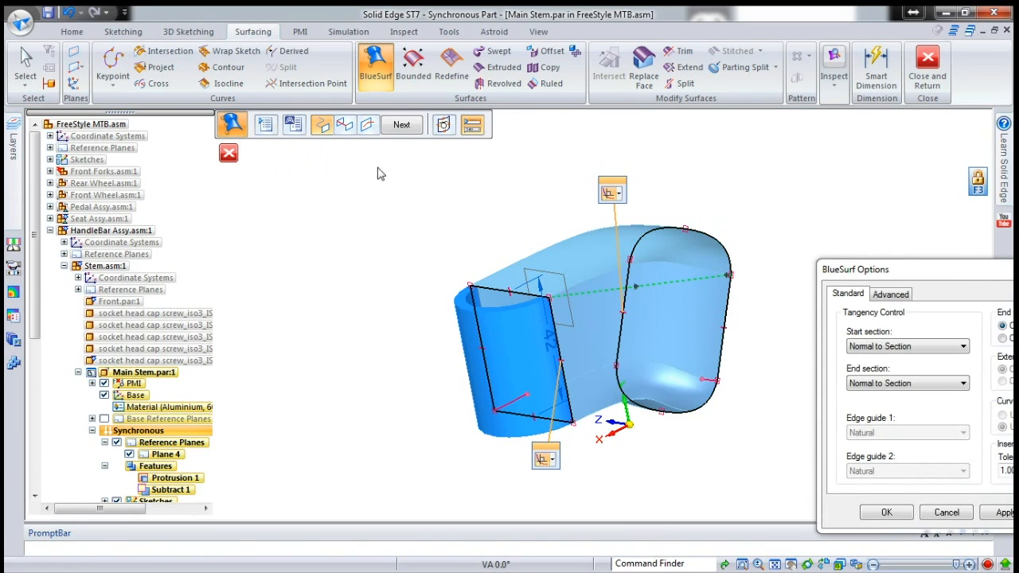
pyautogui.moveTo(853, 266); pyautogui.dragTo(205, 183)
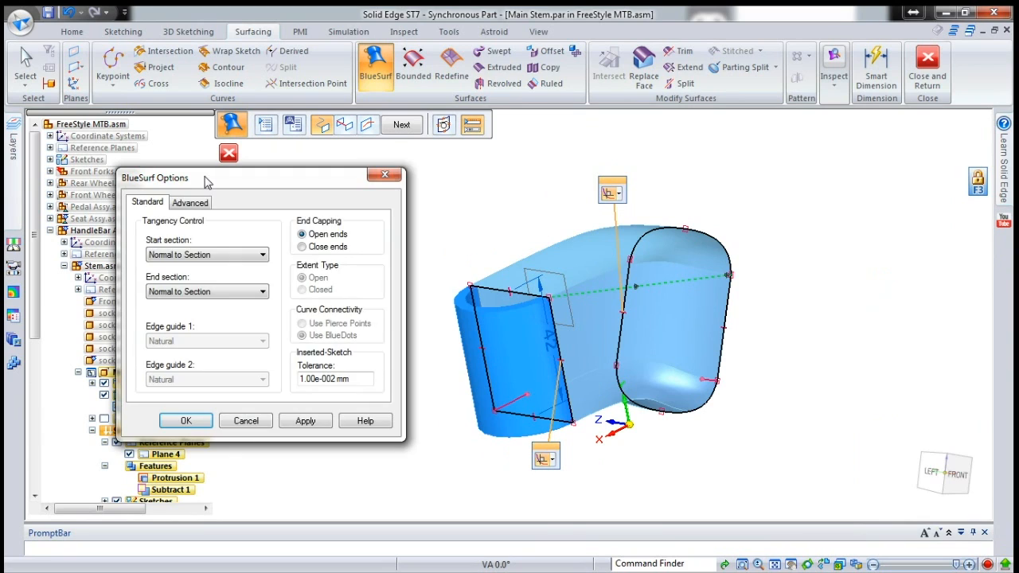
pyautogui.click(189, 203)
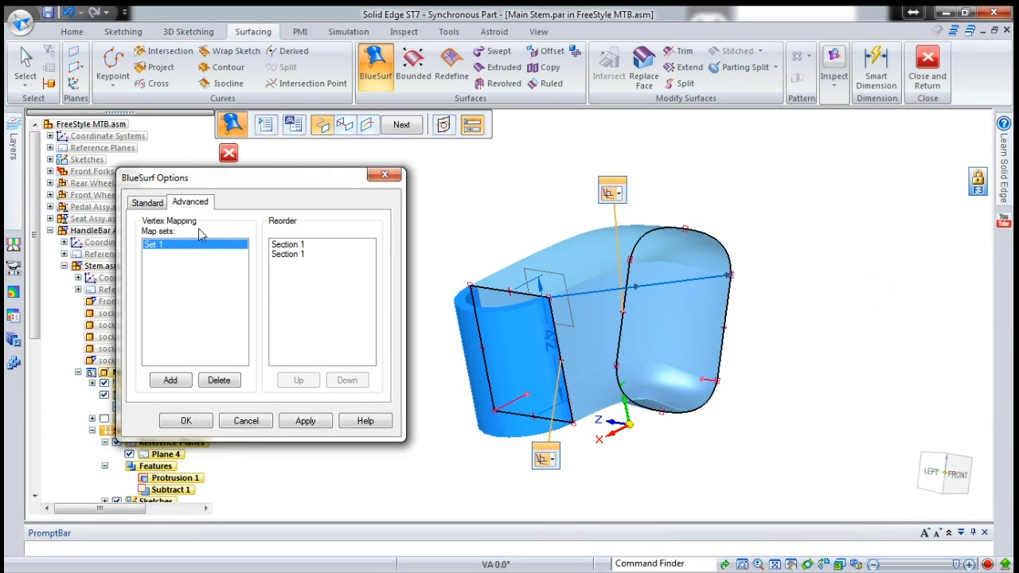
pyautogui.click(181, 382)
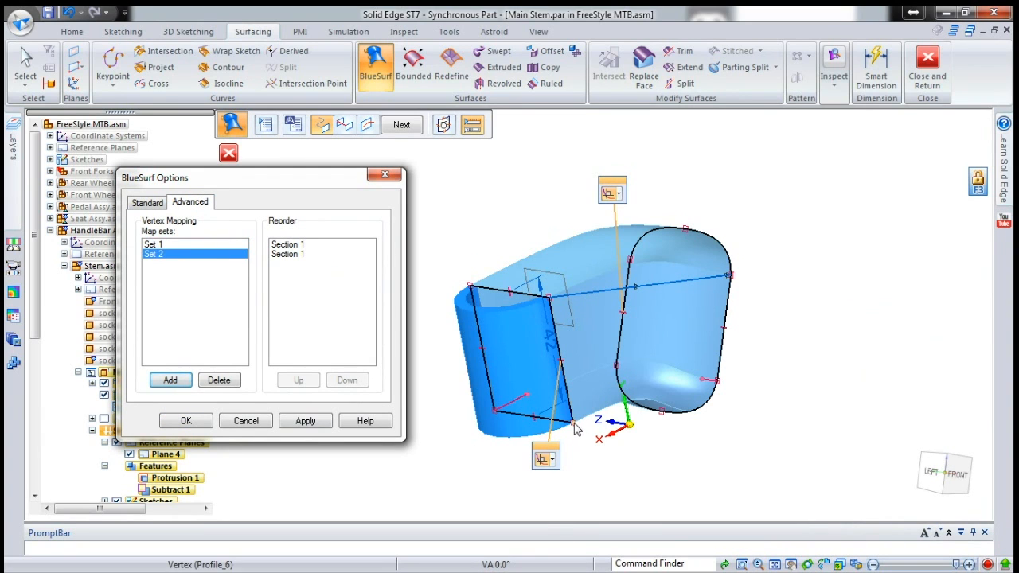
pyautogui.click(724, 387)
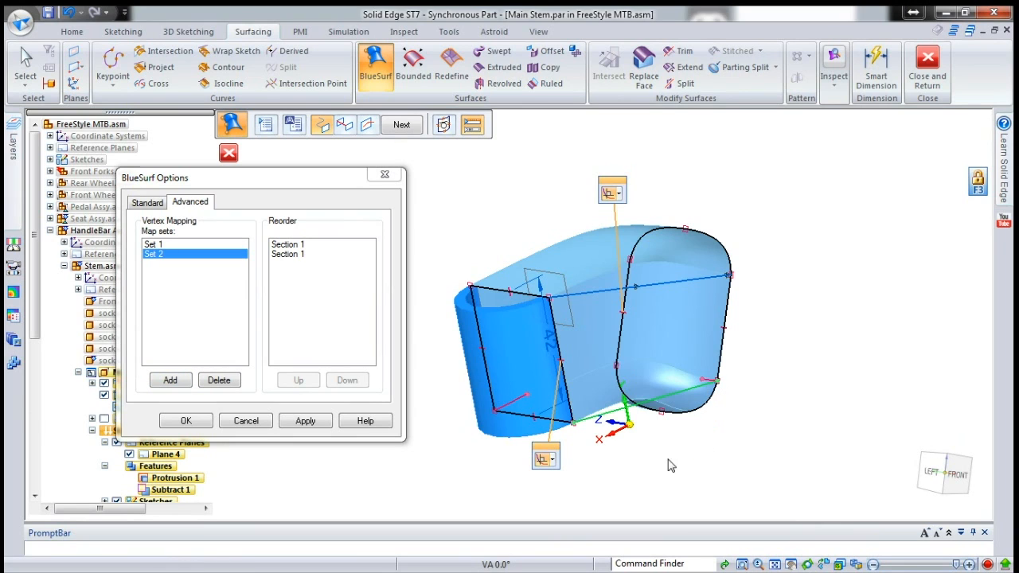
# - Add vertex map Sets 3 and 4, linking the sleeve rectangle's lower and upper far corners to the clamp profile's matching vertices
pyautogui.click(180, 381)
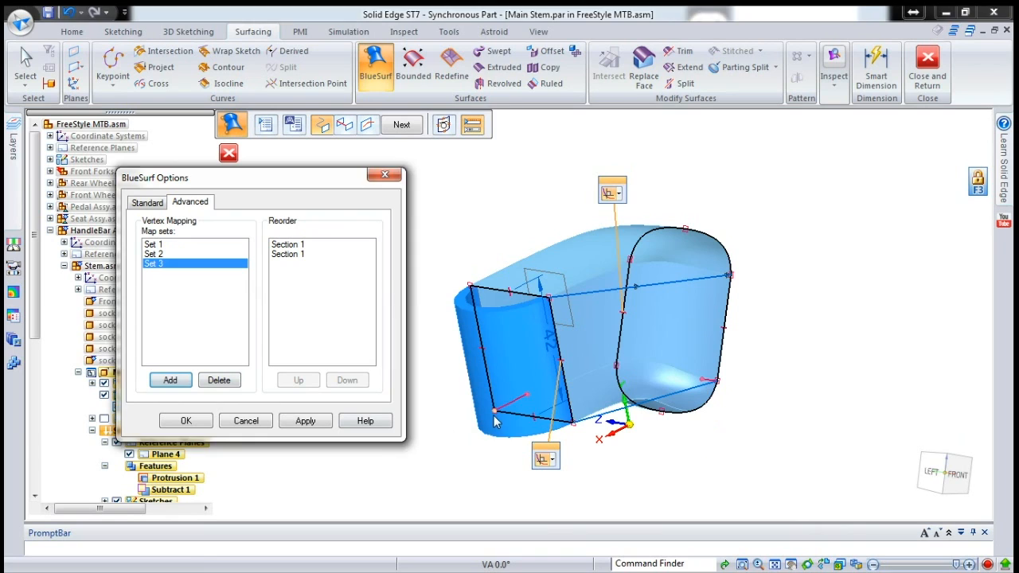
pyautogui.click(495, 416)
pyautogui.click(619, 369)
pyautogui.click(172, 380)
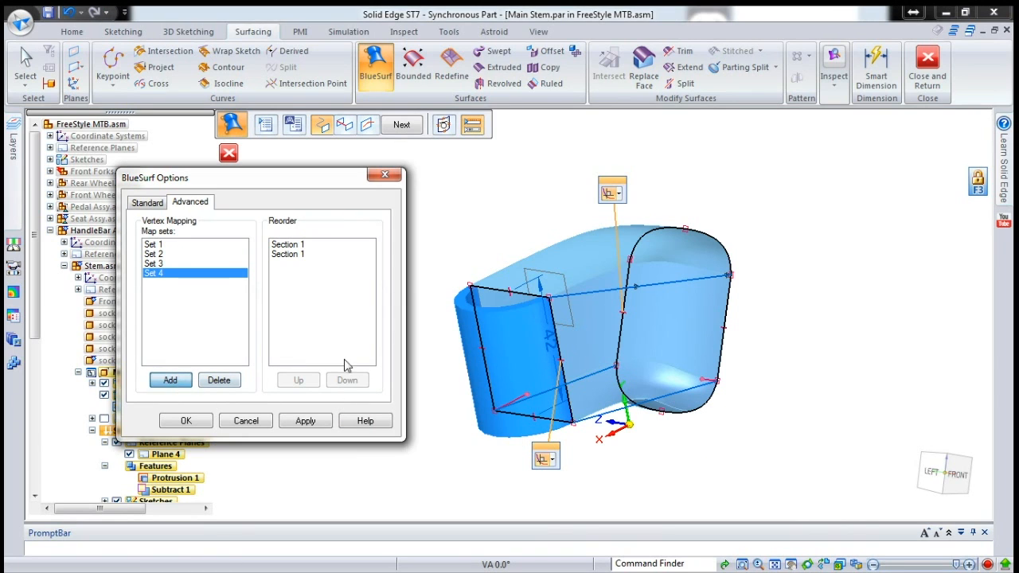
pyautogui.click(471, 288)
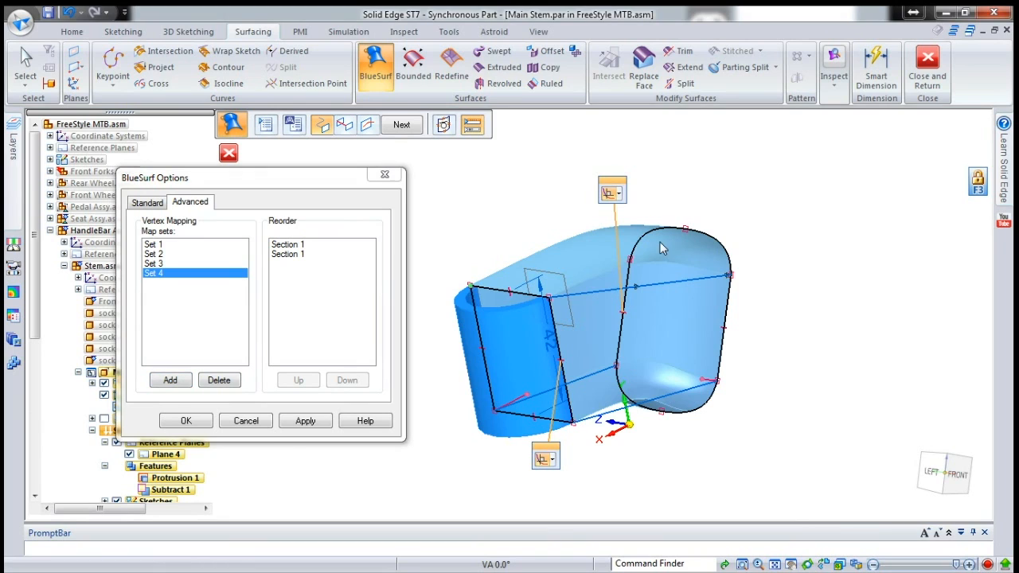
pyautogui.click(633, 264)
# - Apply the vertex mapping and finish the BlueSurf between the sleeve and clamp profiles
pyautogui.click(306, 422)
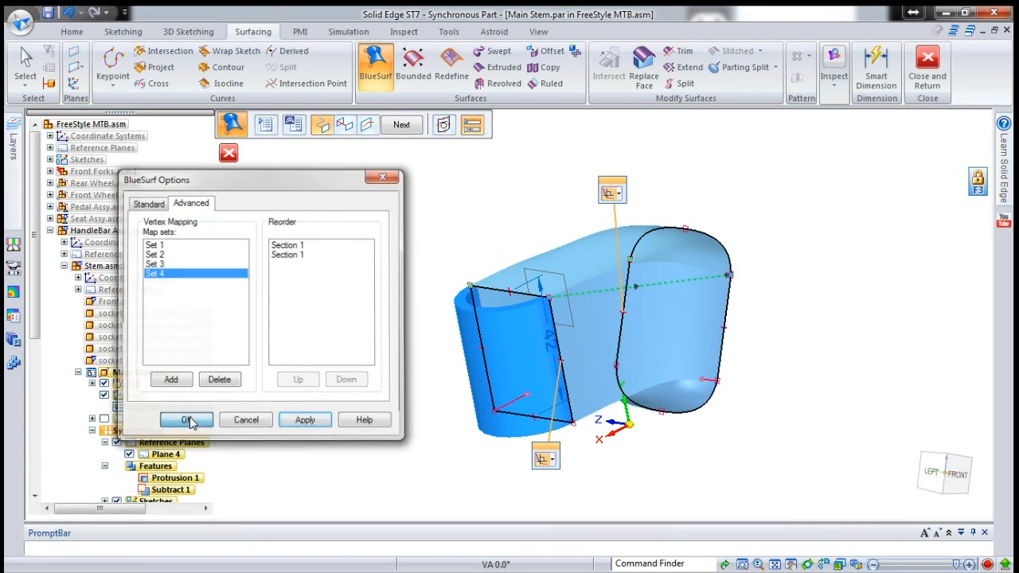
pyautogui.click(185, 421)
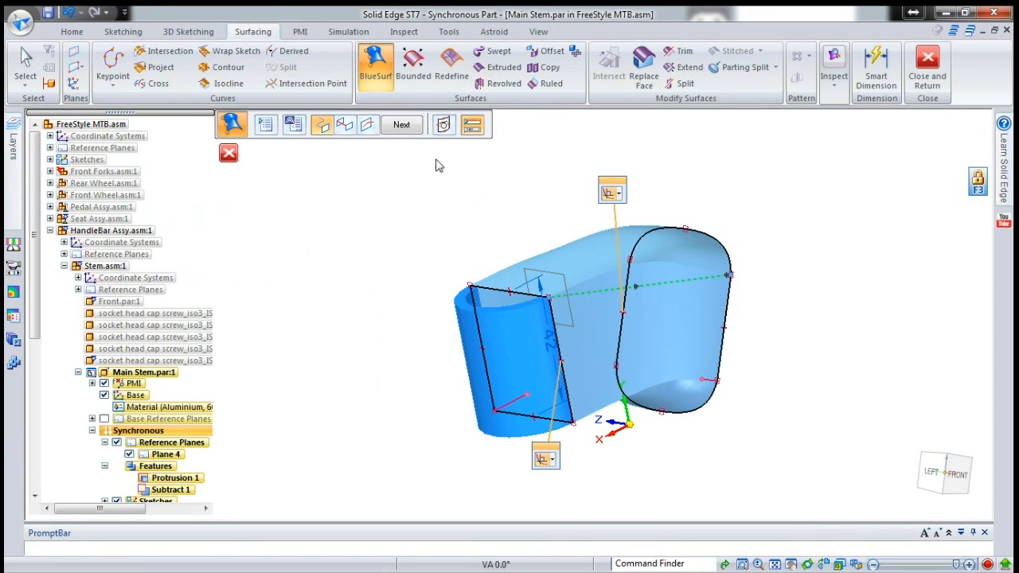
pyautogui.click(401, 125)
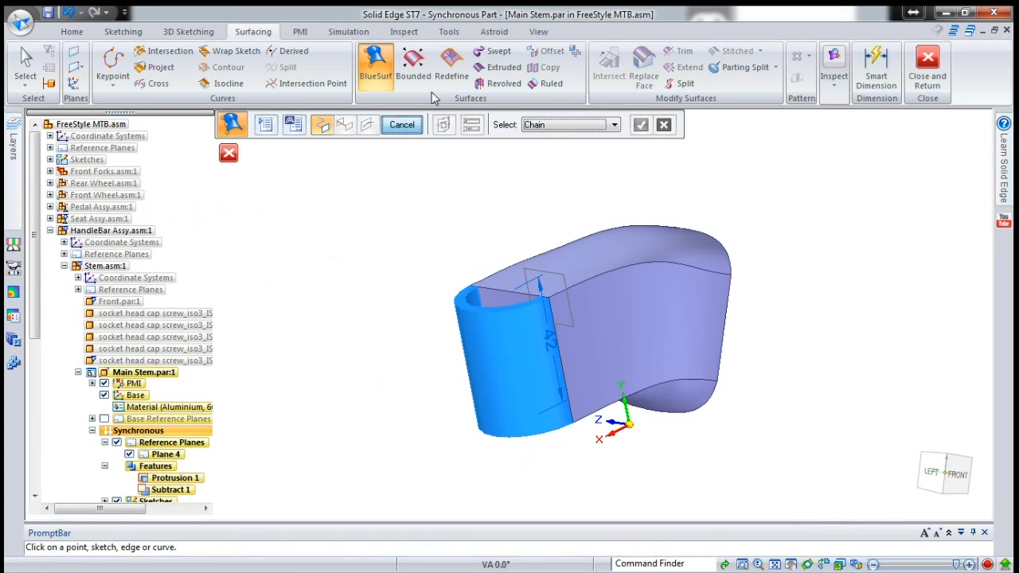
# - Cap both open ends of the BlueSurf with Bounded surfaces, one at the sleeve rectangle and one at the clamp profile
pyautogui.click(413, 68)
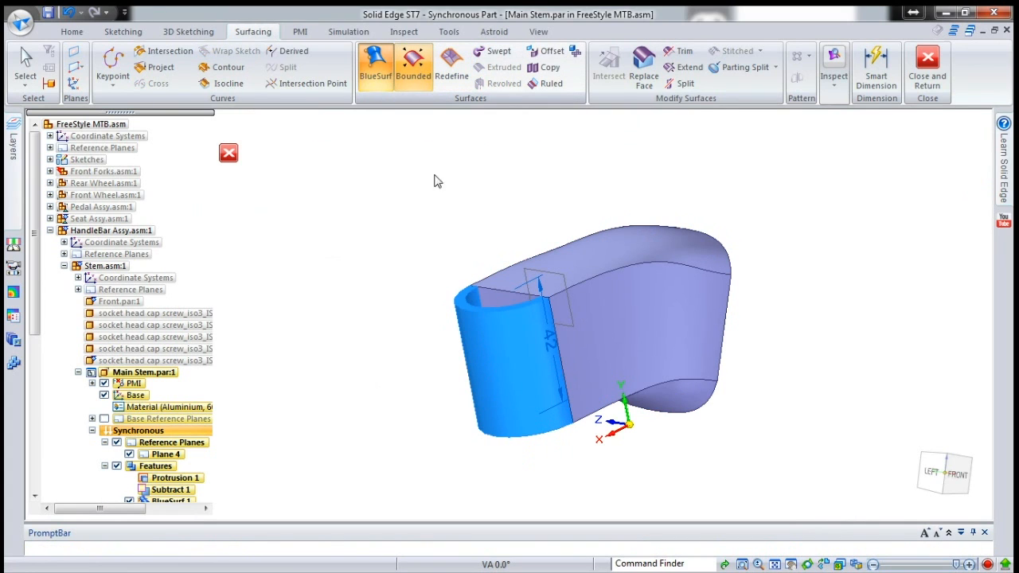
pyautogui.click(496, 297)
pyautogui.rightClick(750, 310)
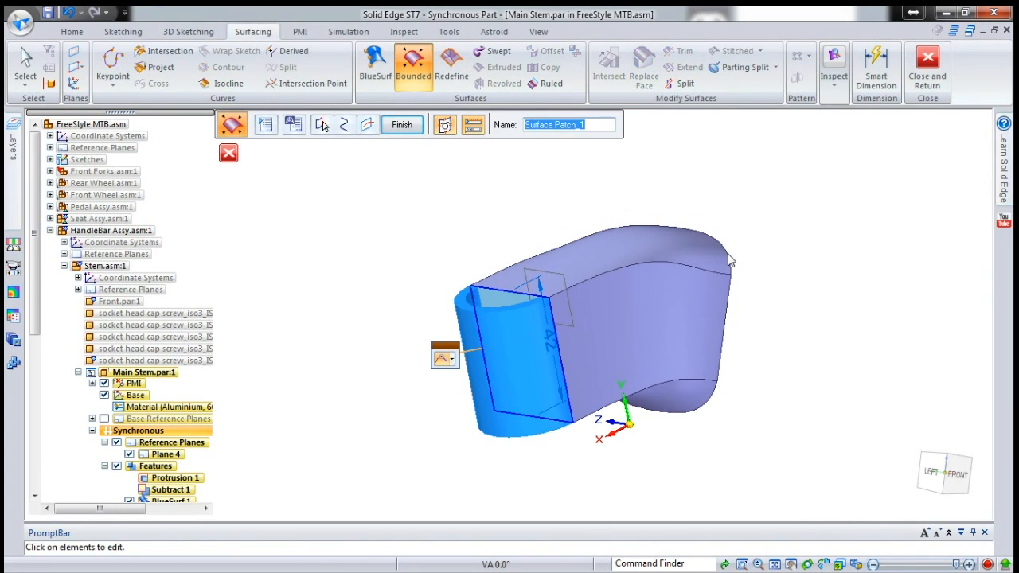
pyautogui.rightClick(741, 259)
pyautogui.click(728, 257)
pyautogui.rightClick(766, 270)
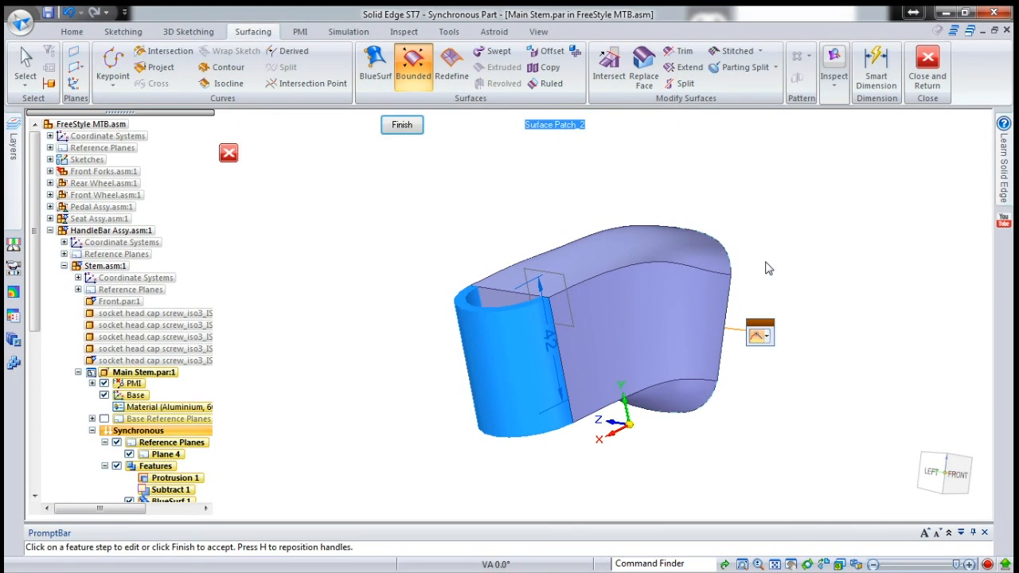
pyautogui.rightClick(764, 262)
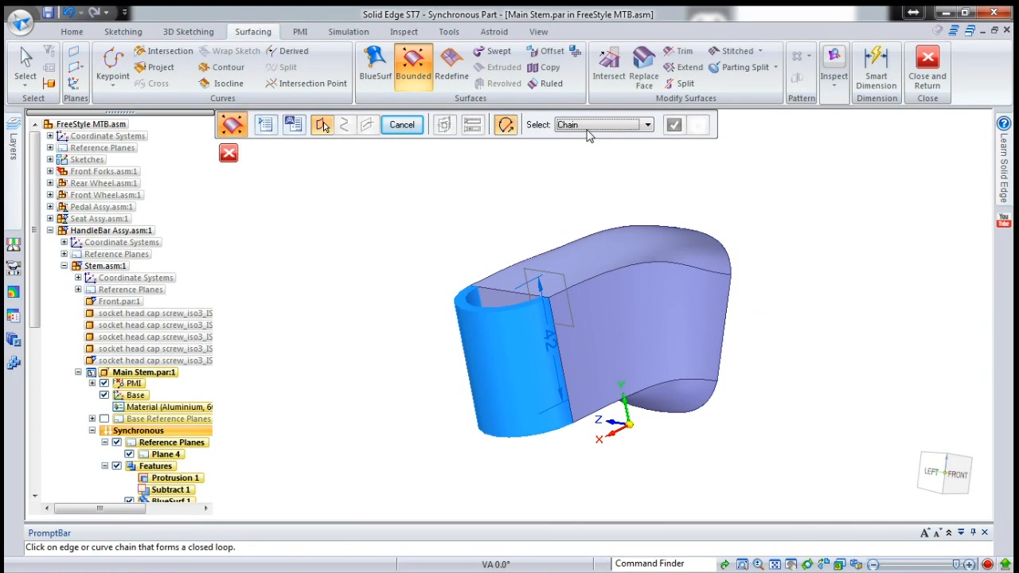
# - Stitch the BlueSurf and its two bounded end caps together into a closed body
pyautogui.click(731, 51)
pyautogui.click(380, 96)
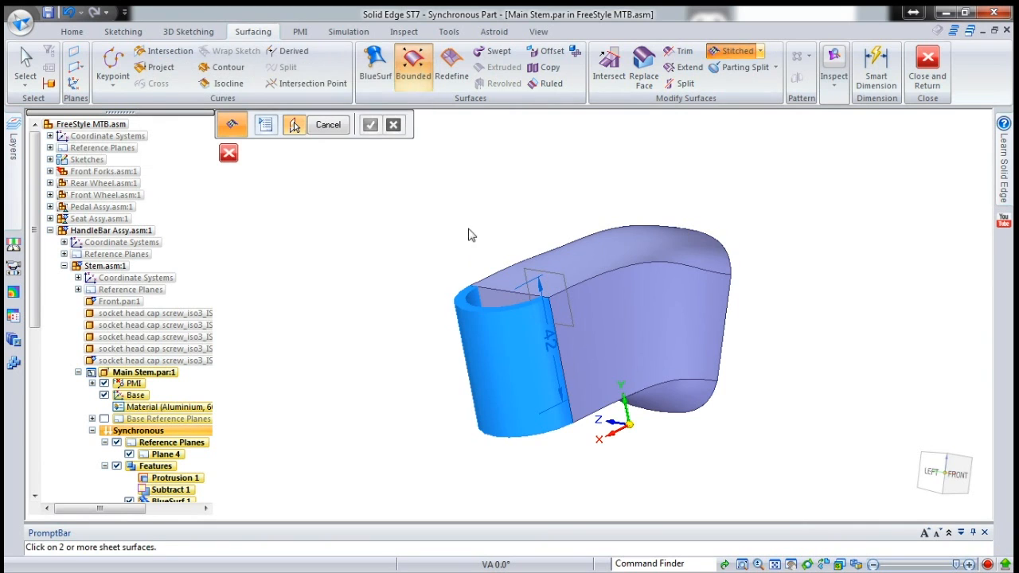
pyautogui.click(495, 302)
pyautogui.click(579, 268)
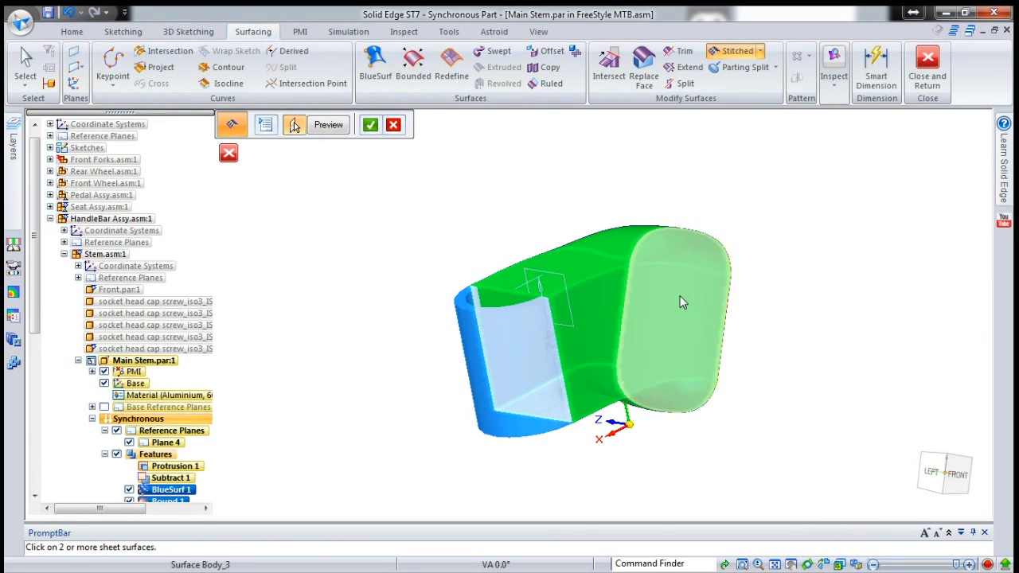
pyautogui.rightClick(769, 324)
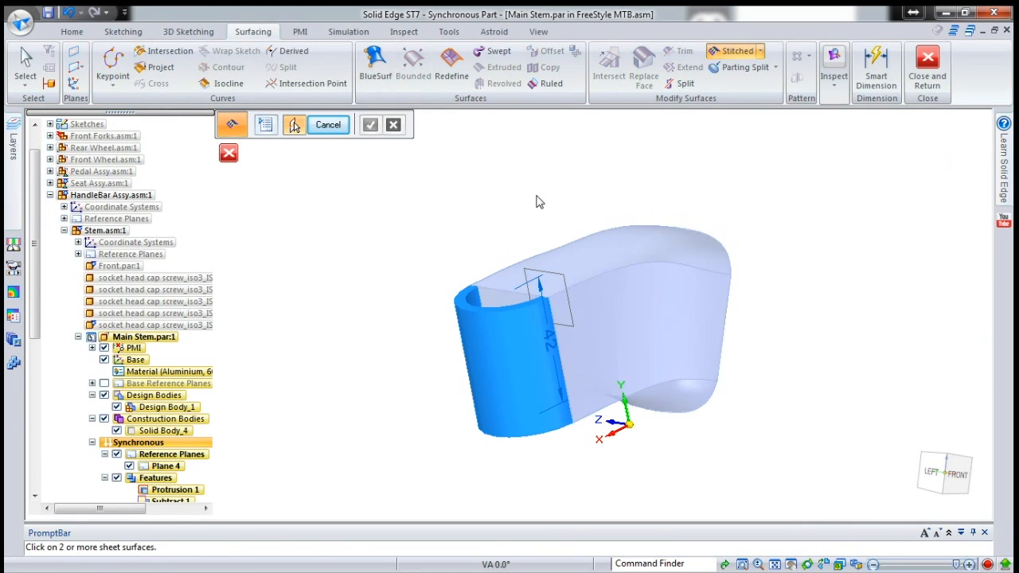
# - Union the steerer sleeve with the stitched stem body
pyautogui.click(73, 32)
pyautogui.click(670, 84)
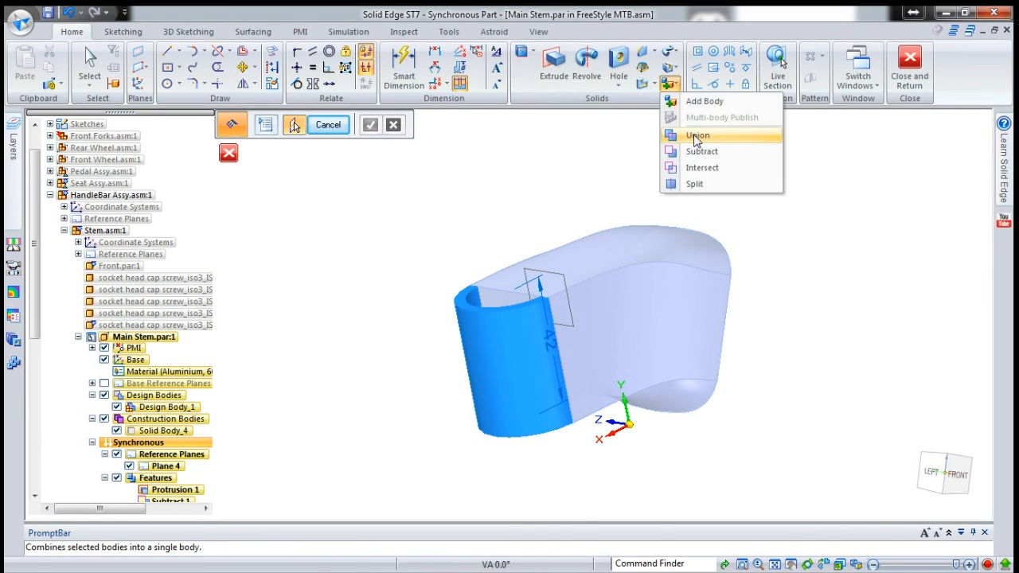
pyautogui.click(696, 137)
pyautogui.click(498, 348)
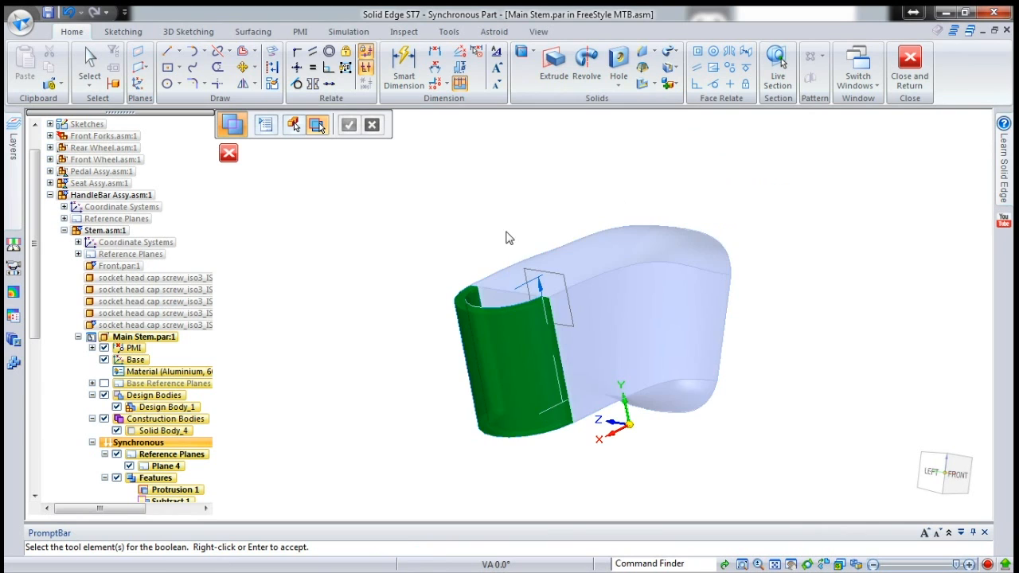
pyautogui.click(576, 254)
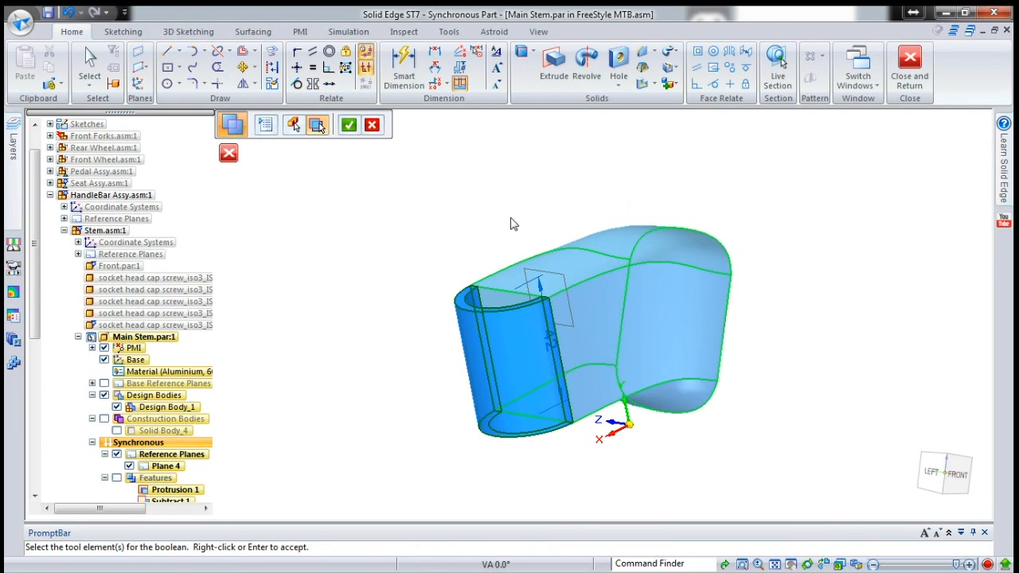
pyautogui.rightClick(511, 223)
pyautogui.press('Escape')
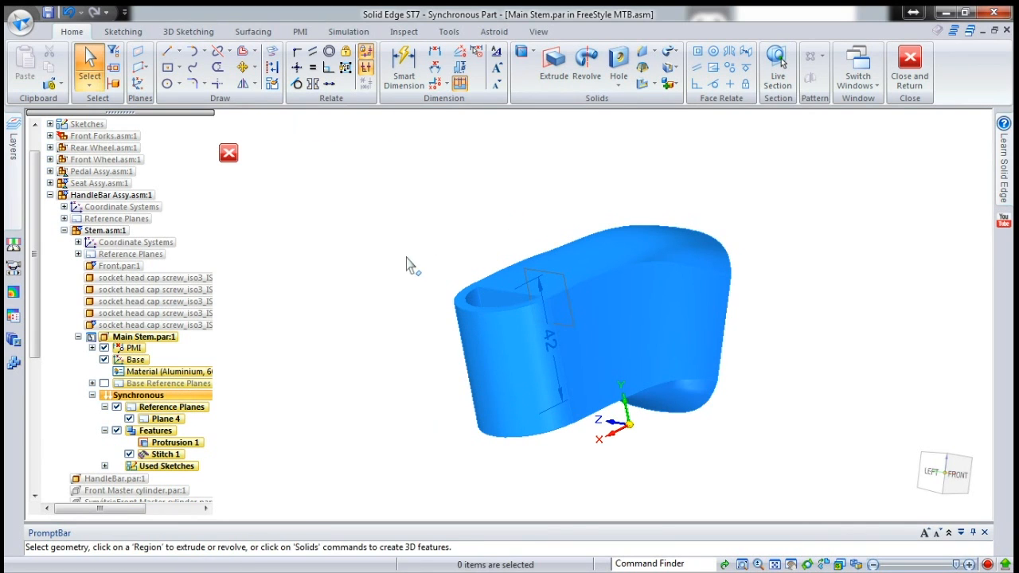
# - Delete the flat face that cuts across the inside of the steerer sleeve to restore its full round bore
pyautogui.moveTo(441, 325)
pyautogui.mouseDown(button='middle')
pyautogui.moveTo(478, 301)
pyautogui.moveTo(427, 303)
pyautogui.moveTo(409, 323)
pyautogui.moveTo(434, 328)
pyautogui.mouseUp(button='middle')
pyautogui.scroll(3, 605, 239)
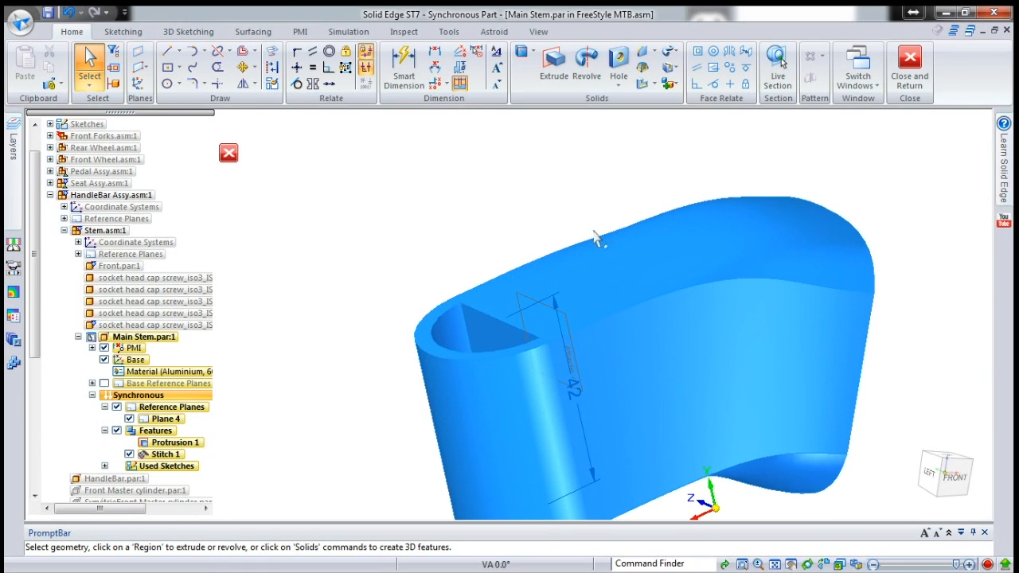
pyautogui.scroll(-1, 569, 192)
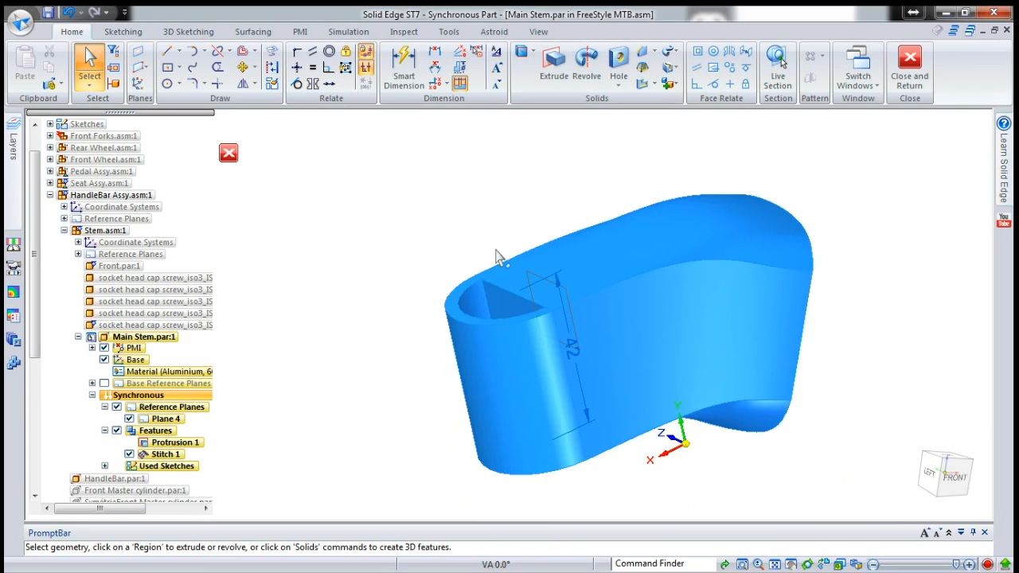
pyautogui.click(501, 309)
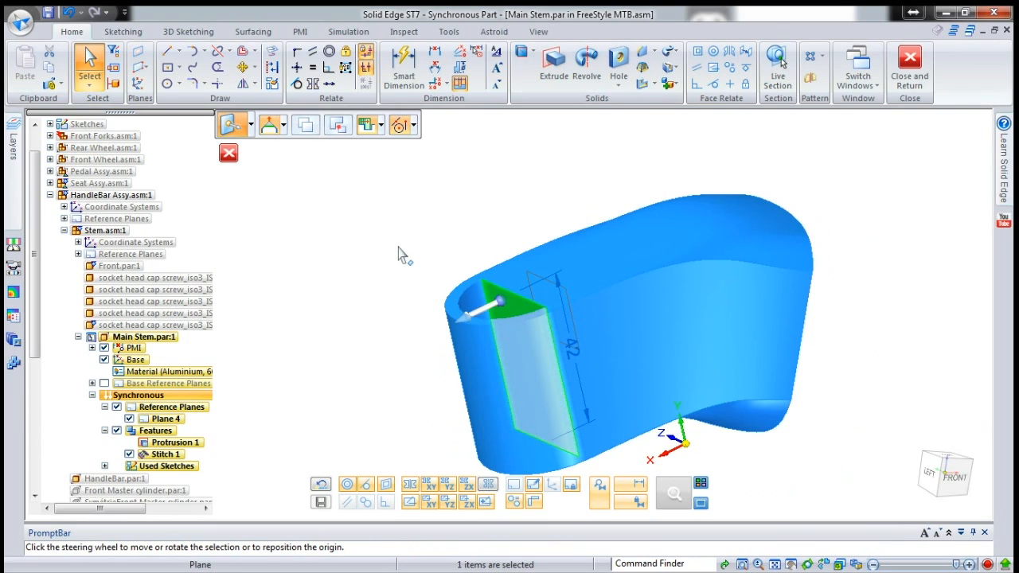
pyautogui.click(305, 274)
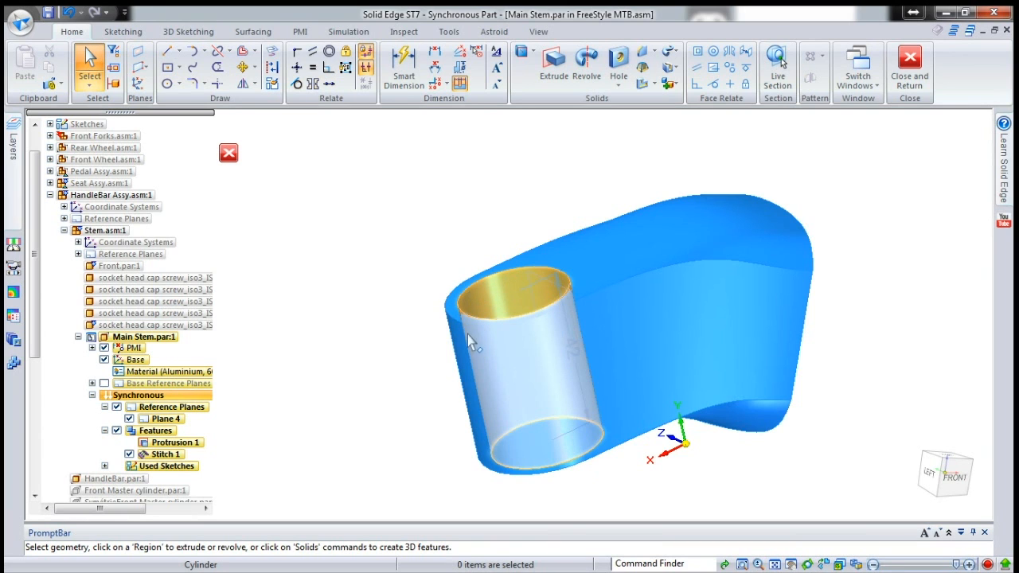
# - Show the surrounding assembly parts and move the stem's planar clamp-end face 2 mm back from the front clamp
pyautogui.scroll(-2, 525, 219)
pyautogui.moveTo(709, 285)
pyautogui.mouseDown(button='middle')
pyautogui.moveTo(699, 274)
pyautogui.moveTo(572, 276)
pyautogui.mouseUp(button='middle')
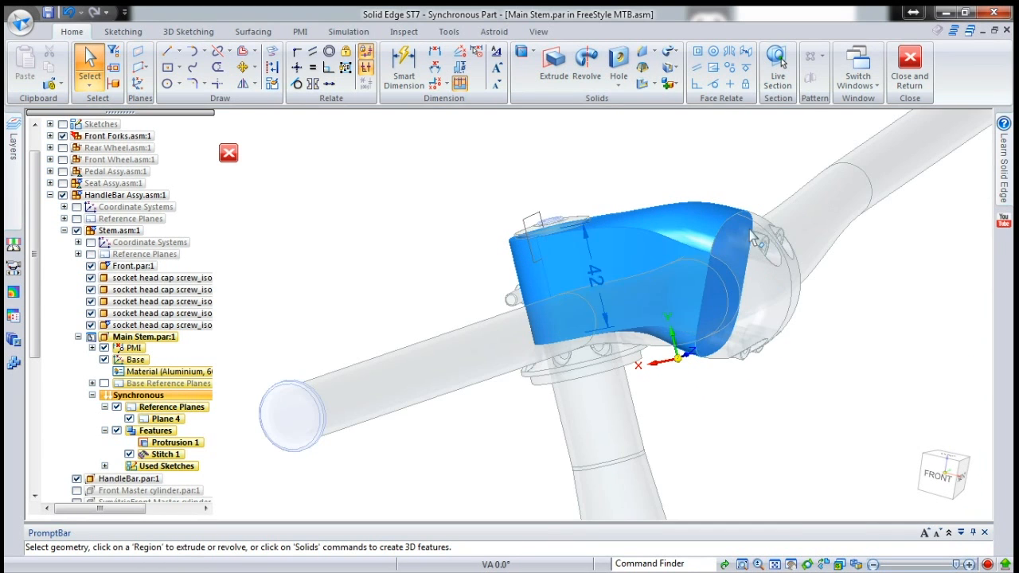
pyautogui.scroll(3, 753, 237)
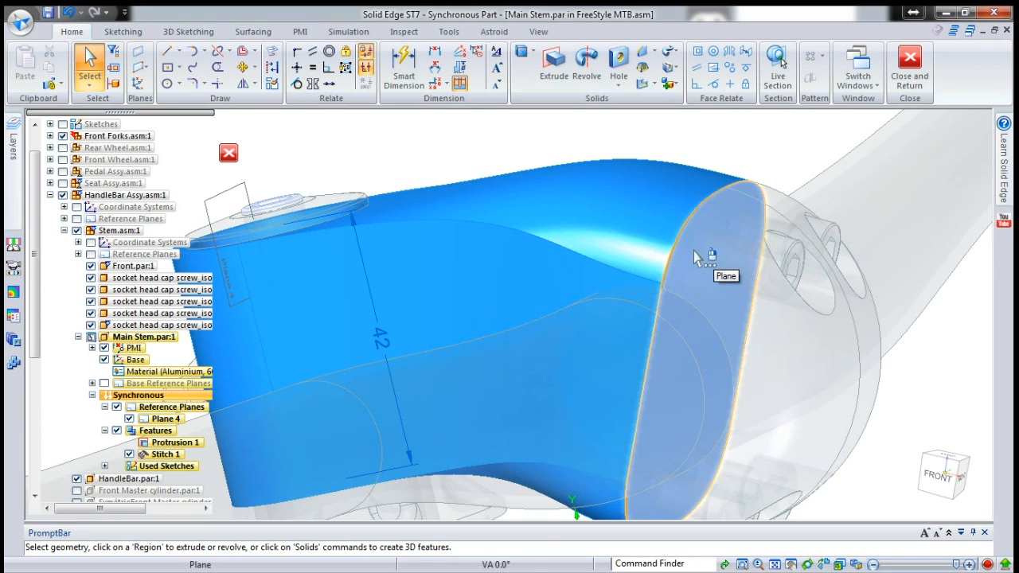
pyautogui.click(694, 251)
pyautogui.click(724, 267)
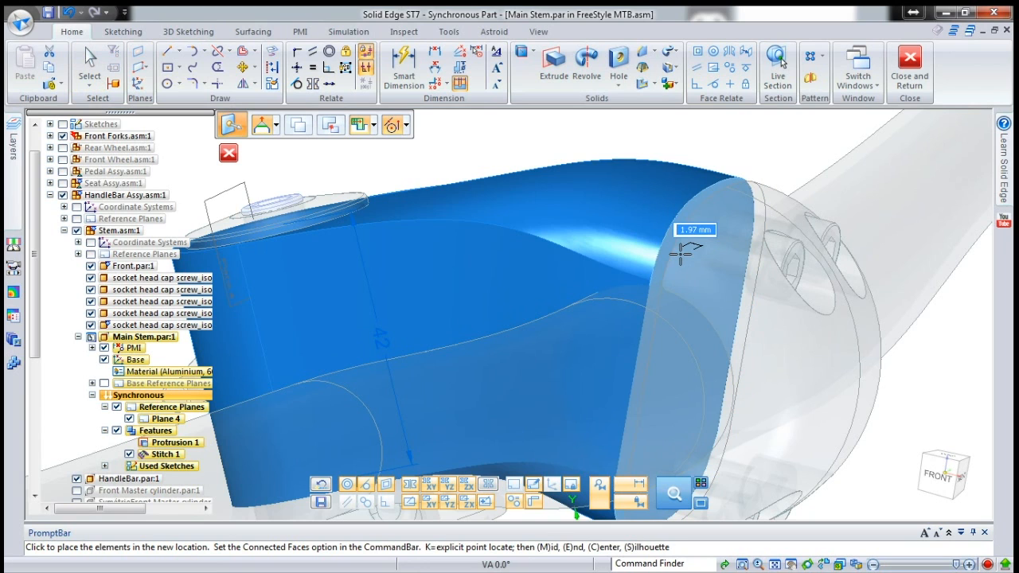
pyautogui.write('2')
pyautogui.press('Return')
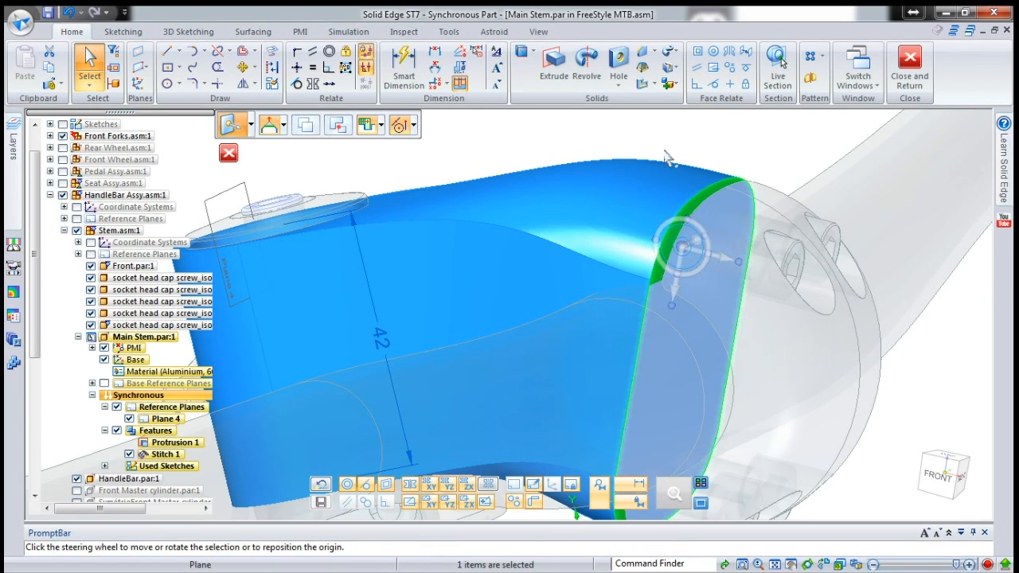
pyautogui.click(665, 153)
pyautogui.scroll(-2, 665, 154)
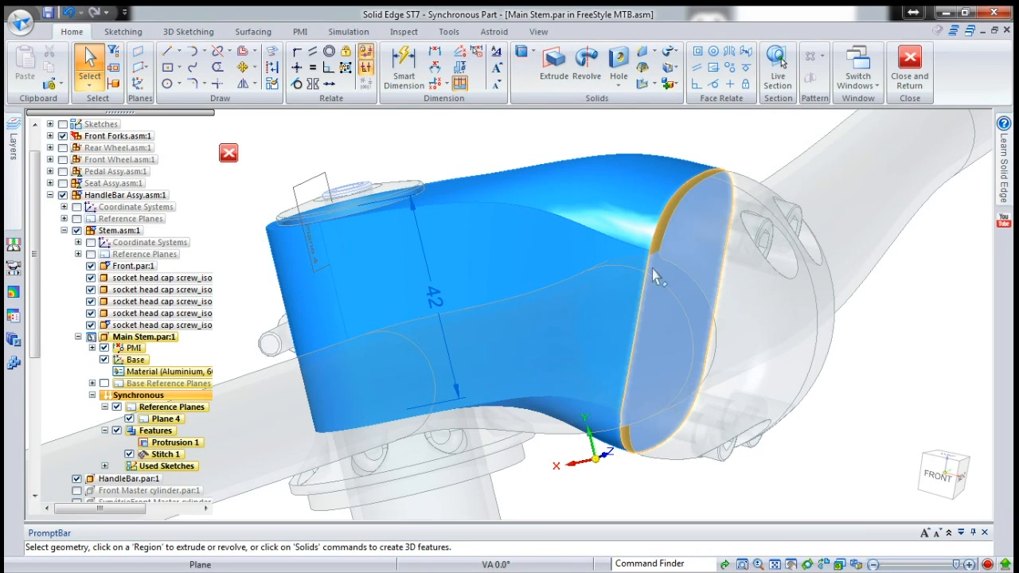
# - Subtract the HandleBar part's body from the Main Stem body at the clamp end
pyautogui.click(676, 84)
pyautogui.click(686, 151)
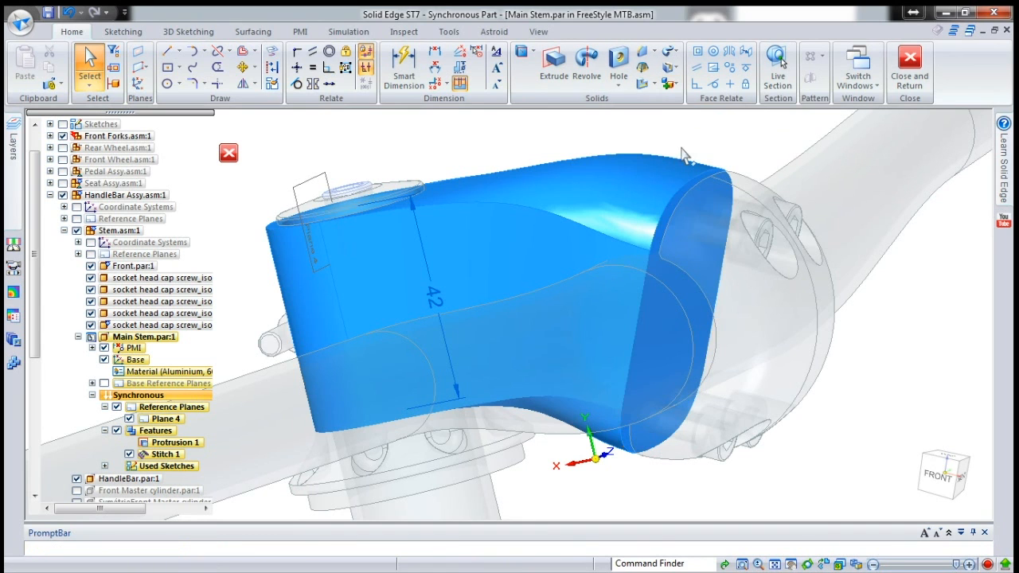
pyautogui.click(634, 253)
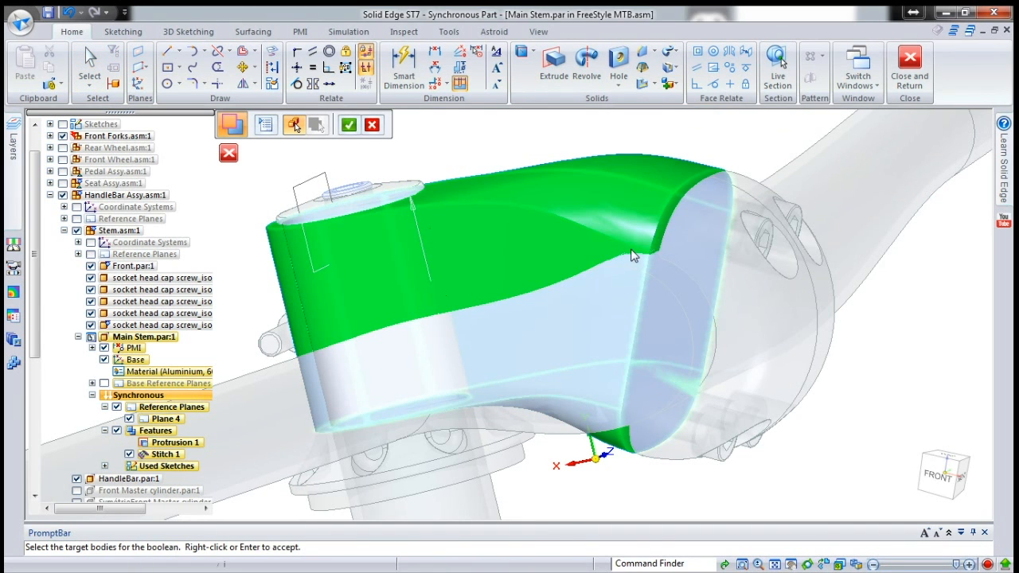
pyautogui.rightClick(896, 331)
pyautogui.click(650, 344)
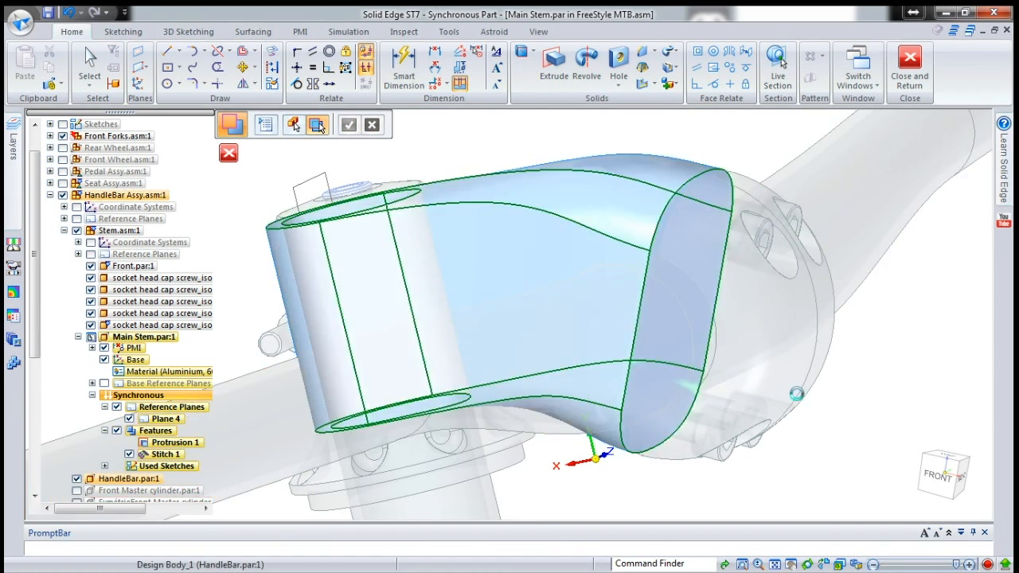
pyautogui.rightClick(850, 419)
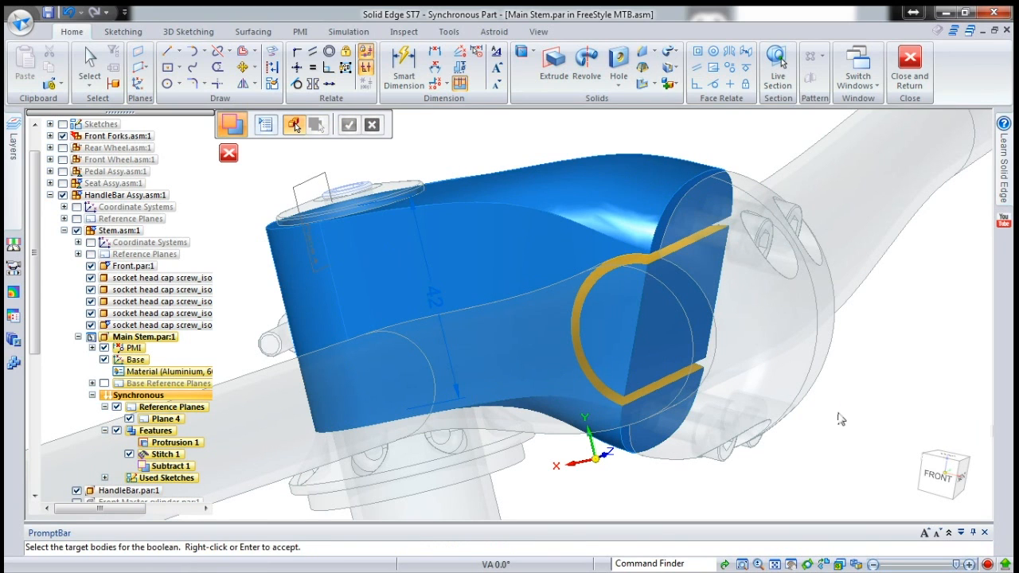
pyautogui.press('Escape')
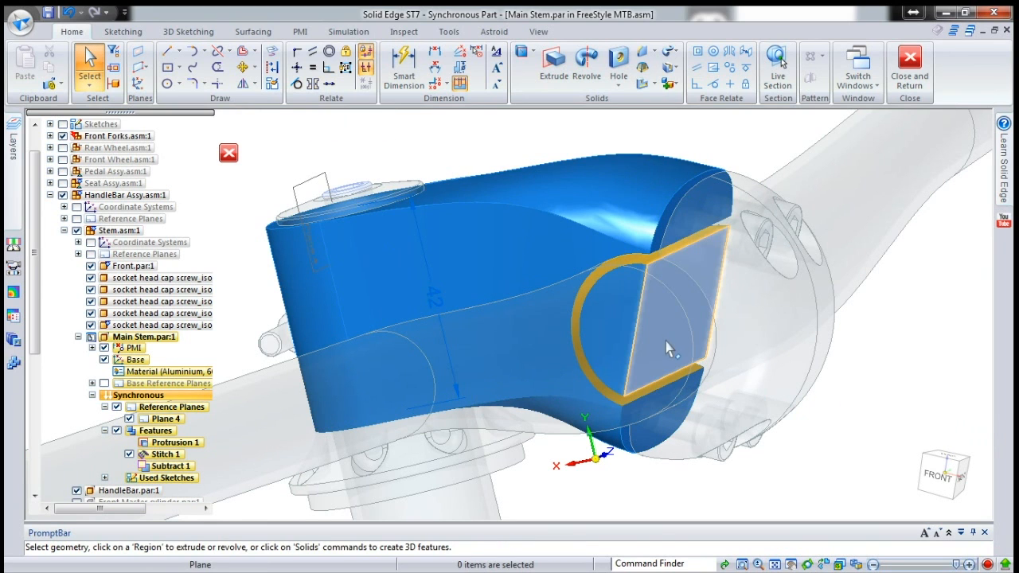
# - Hide the surrounding assembly parts and delete the faces of the solid core inside the handlebar cut
pyautogui.hotkey('ctrl', 'shift', 'p')
pyautogui.click(667, 334)
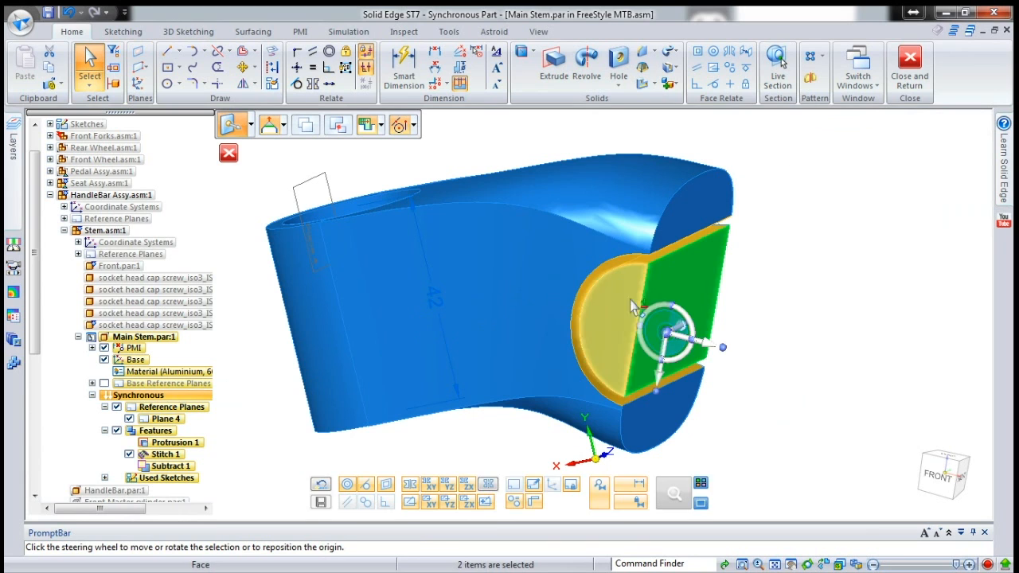
pyautogui.scroll(3, 647, 262)
pyautogui.click(643, 258)
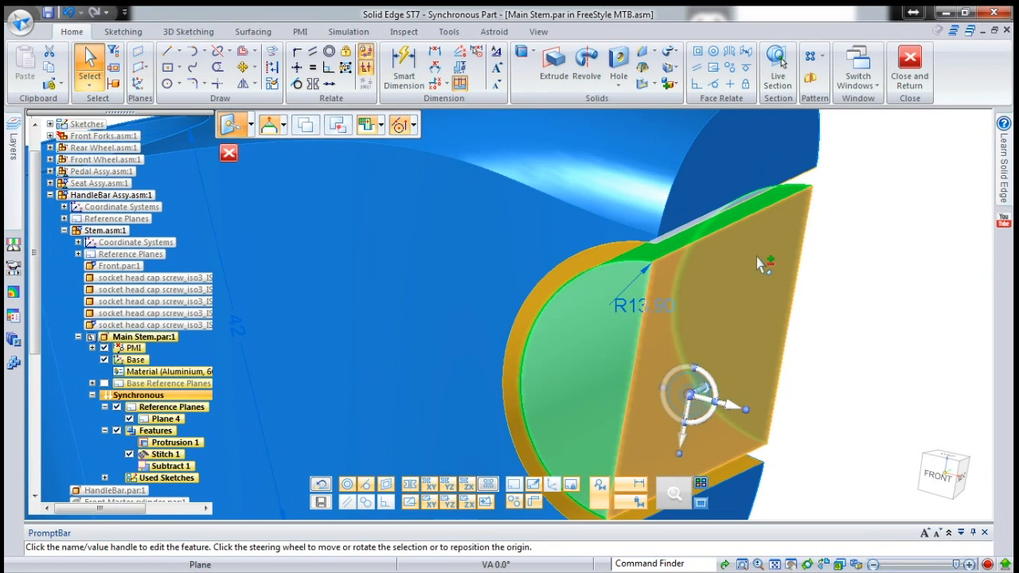
pyautogui.rightClick(756, 257)
pyautogui.click(836, 276)
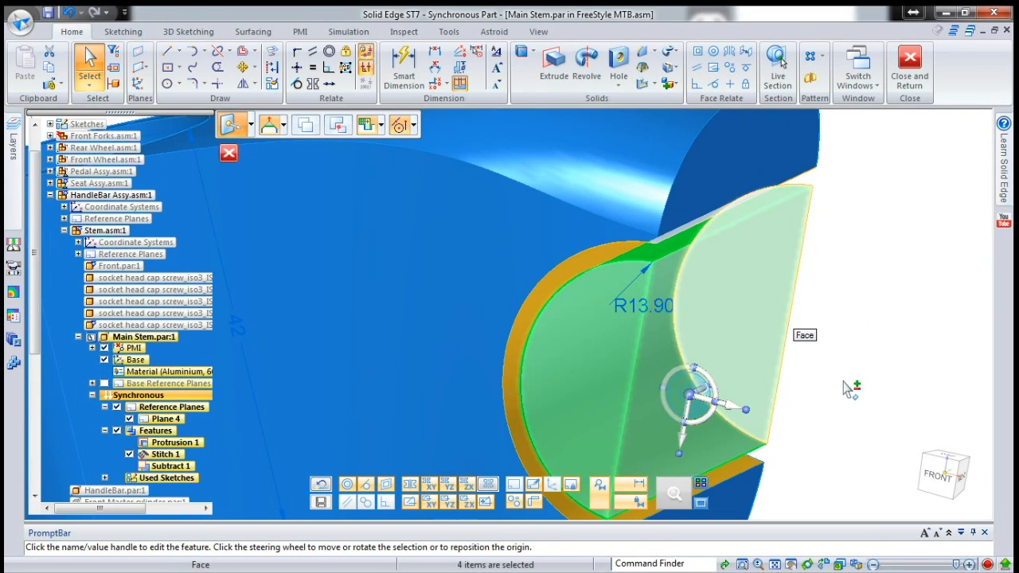
pyautogui.click(842, 389)
pyautogui.press('Delete')
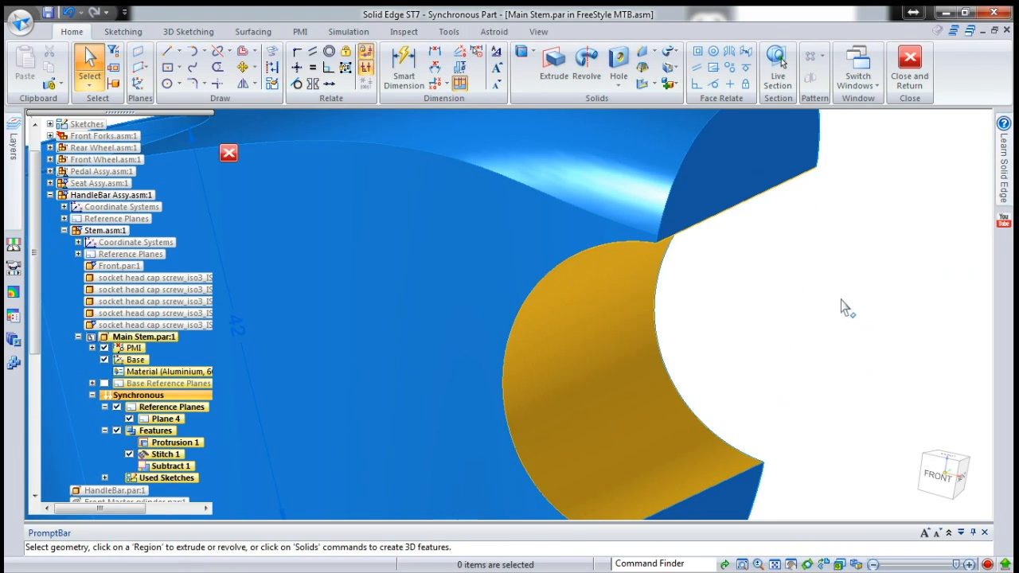
# - Show the surrounding assembly parts, subtract the four front clamp screws from the Main Stem body, and hide the surrounding parts again
pyautogui.scroll(-3, 836, 306)
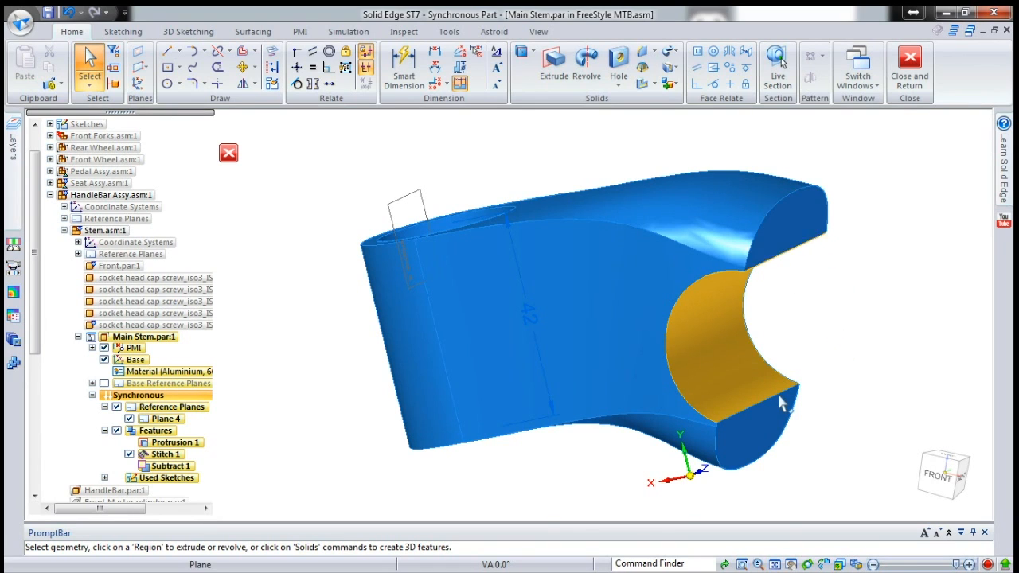
pyautogui.hotkey('ctrl', 'shift', 'p')
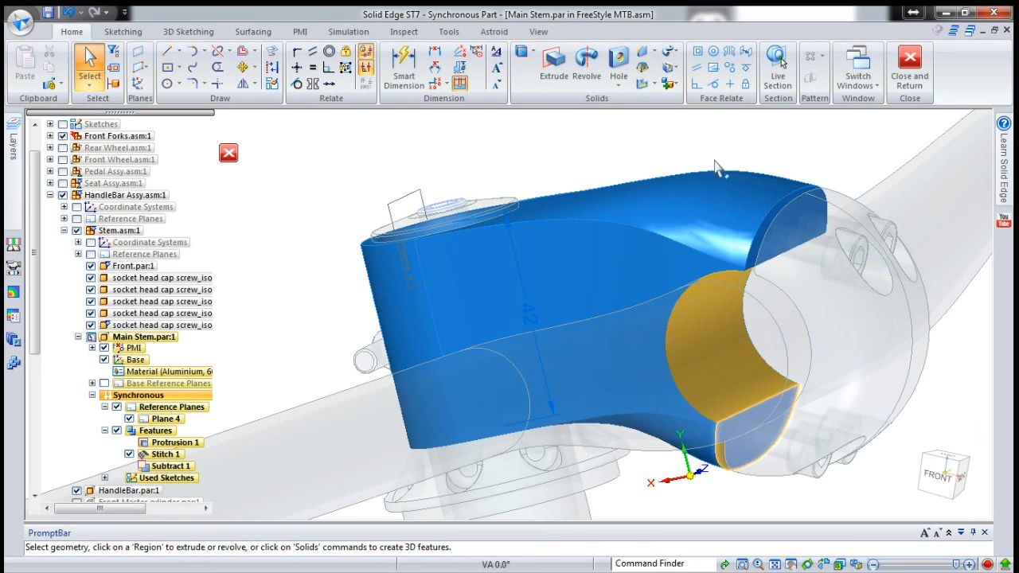
pyautogui.click(671, 83)
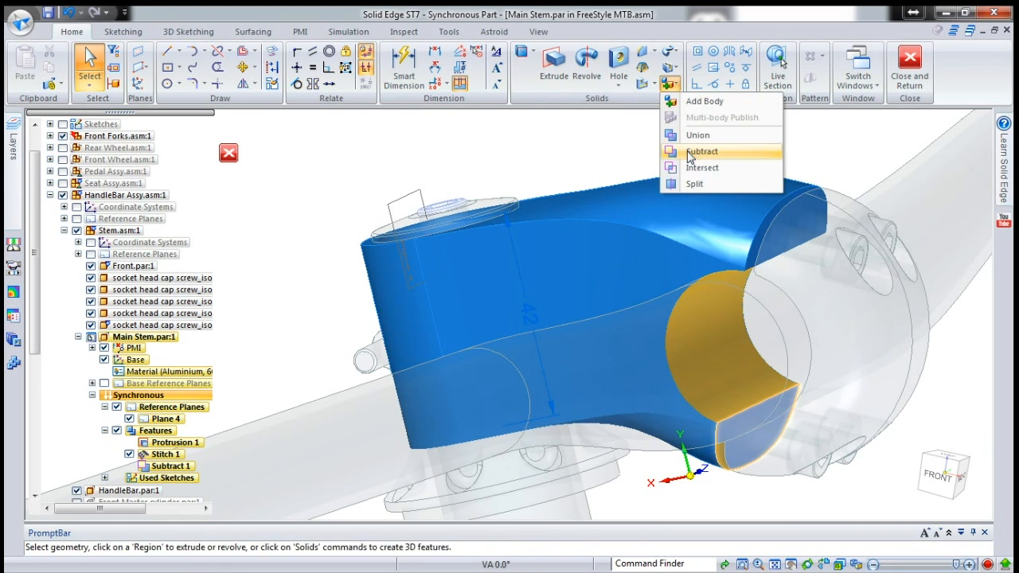
pyautogui.click(690, 152)
pyautogui.click(723, 216)
pyautogui.rightClick(858, 249)
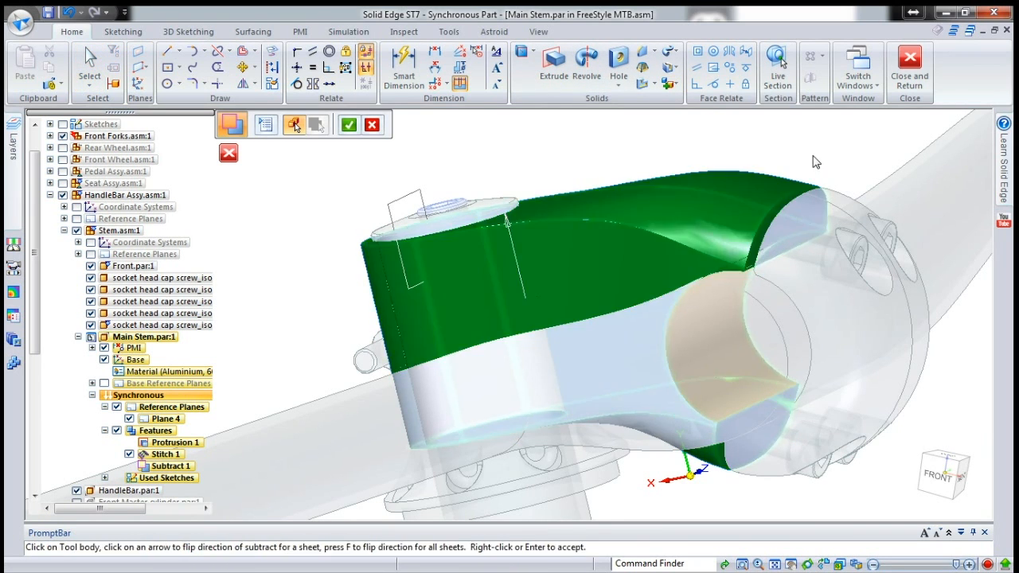
pyautogui.click(858, 249)
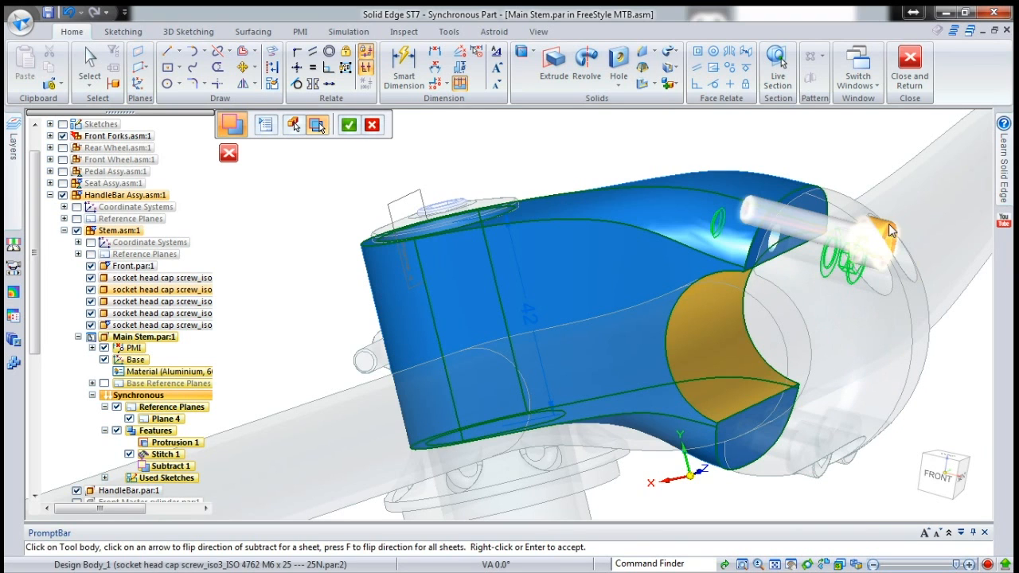
pyautogui.click(825, 475)
pyautogui.click(849, 470)
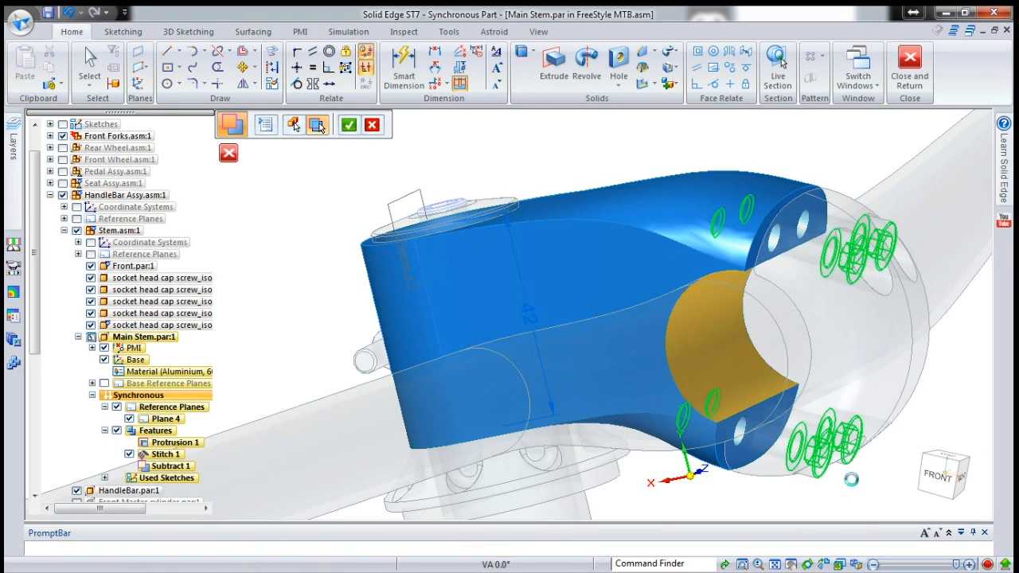
pyautogui.rightClick(512, 164)
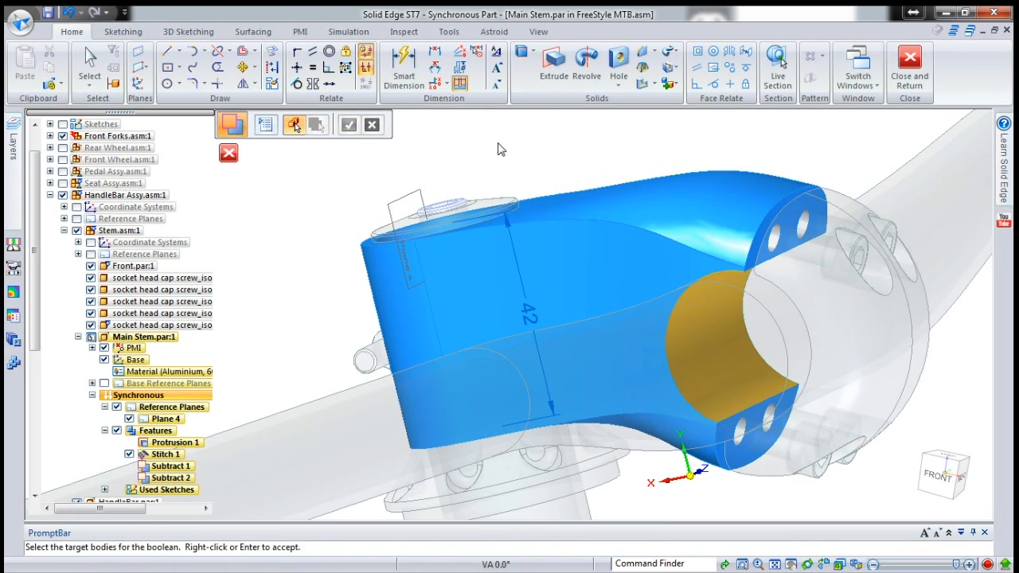
pyautogui.rightClick(491, 151)
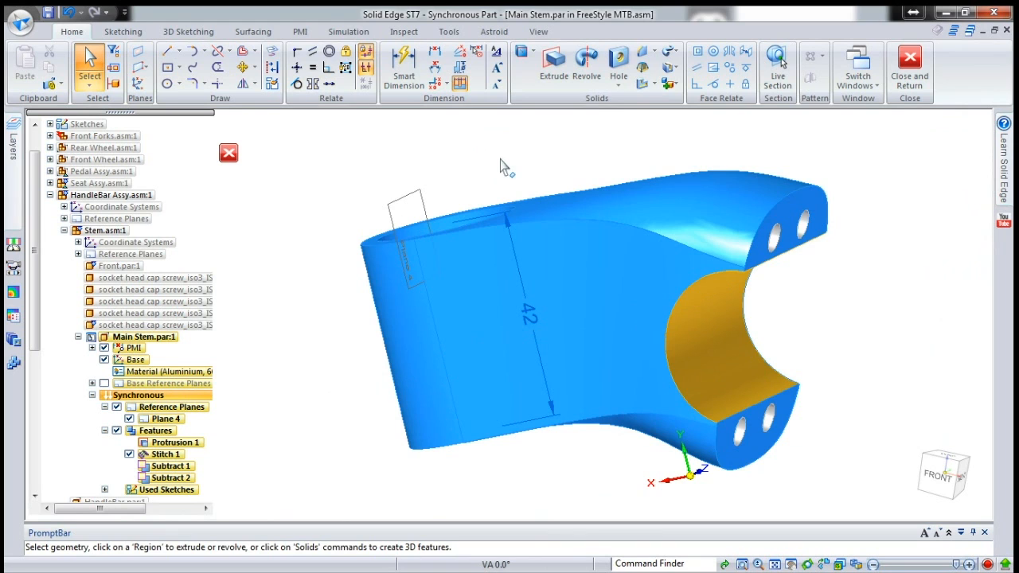
# - Recognize only the four 6 mm clamp screw holes, excluding the steerer bore, and change their type to ANSI Metric M6 threaded
pyautogui.click(622, 88)
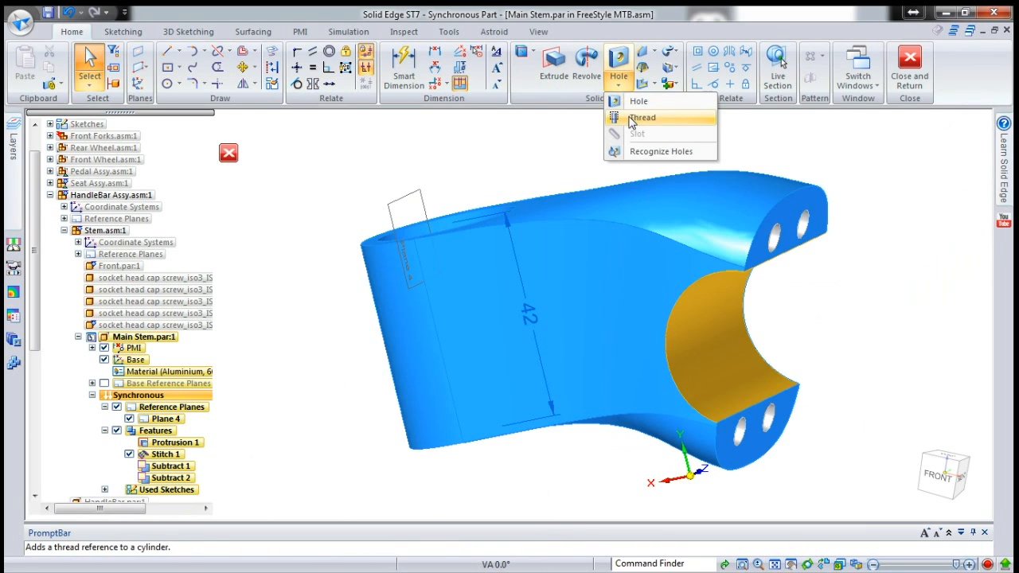
pyautogui.click(639, 152)
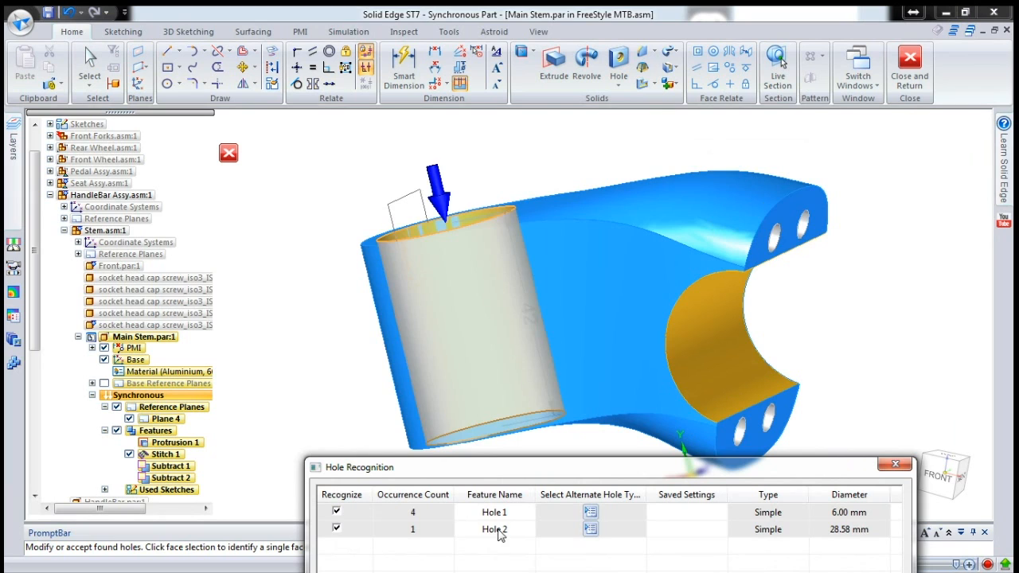
pyautogui.click(337, 529)
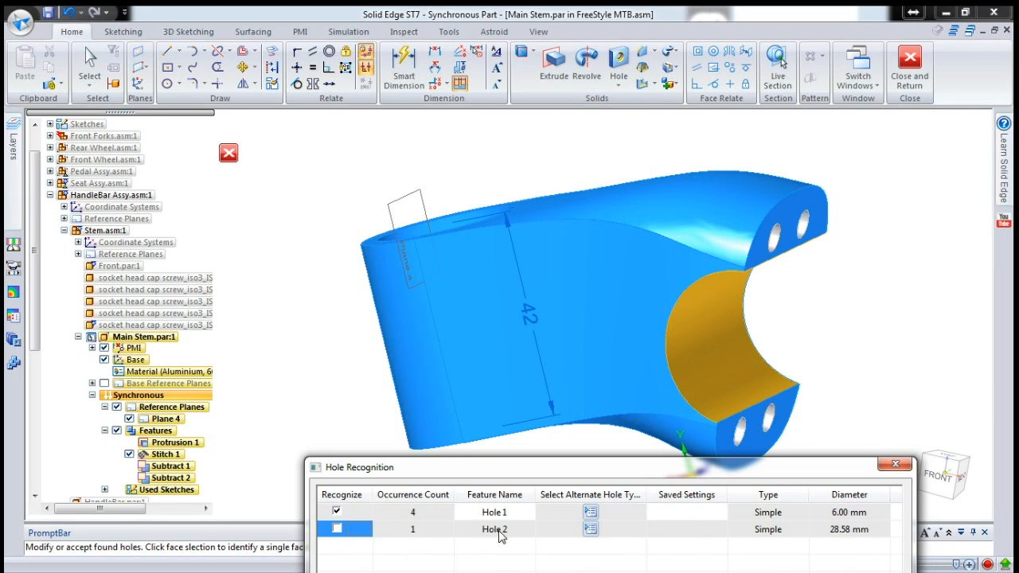
pyautogui.click(591, 513)
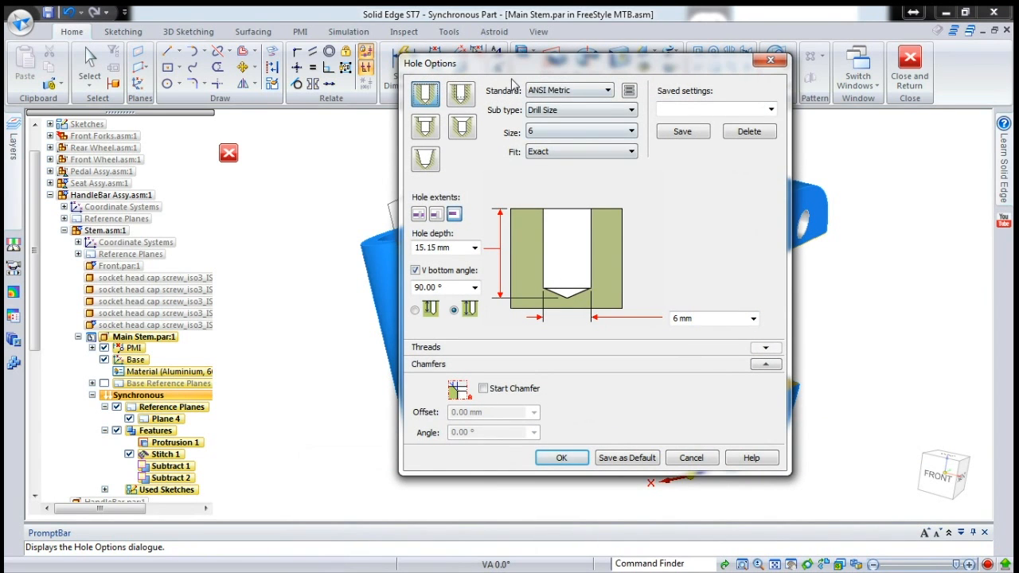
pyautogui.click(460, 94)
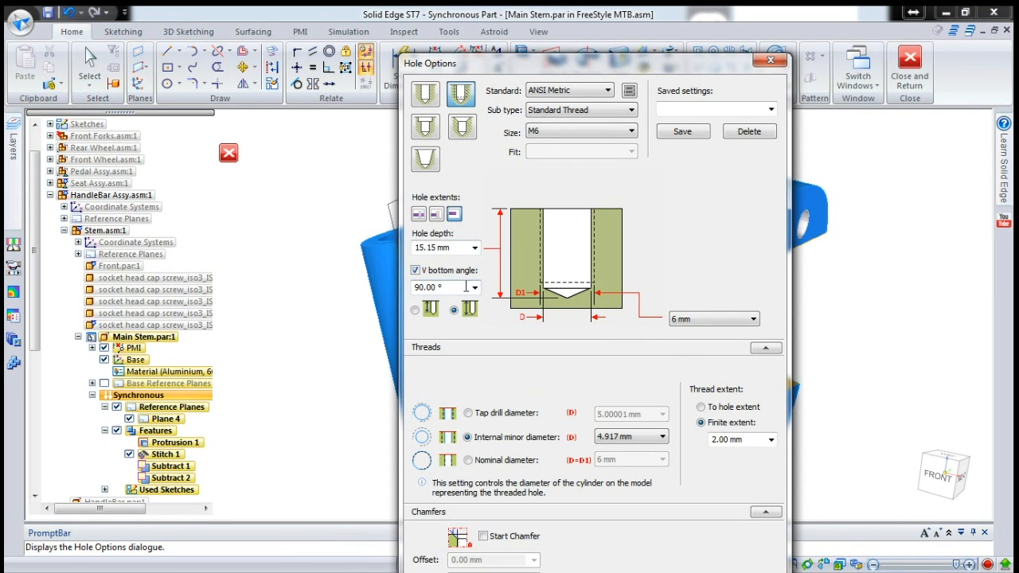
# - Set the threaded holes' depth to 18 mm and their finite thread extent to 17 mm
pyautogui.doubleClick(459, 247)
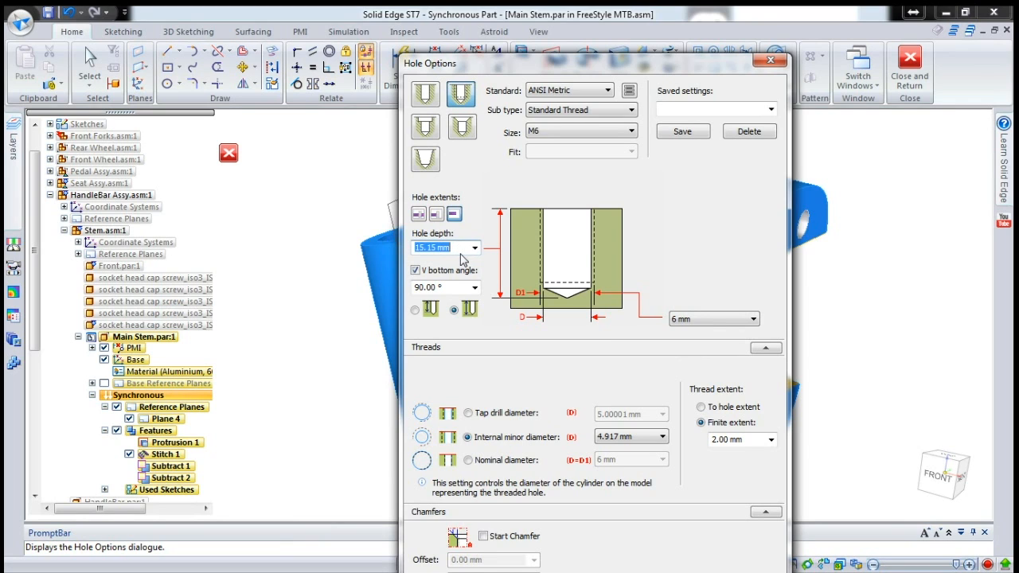
pyautogui.write('18')
pyautogui.press('Tab')
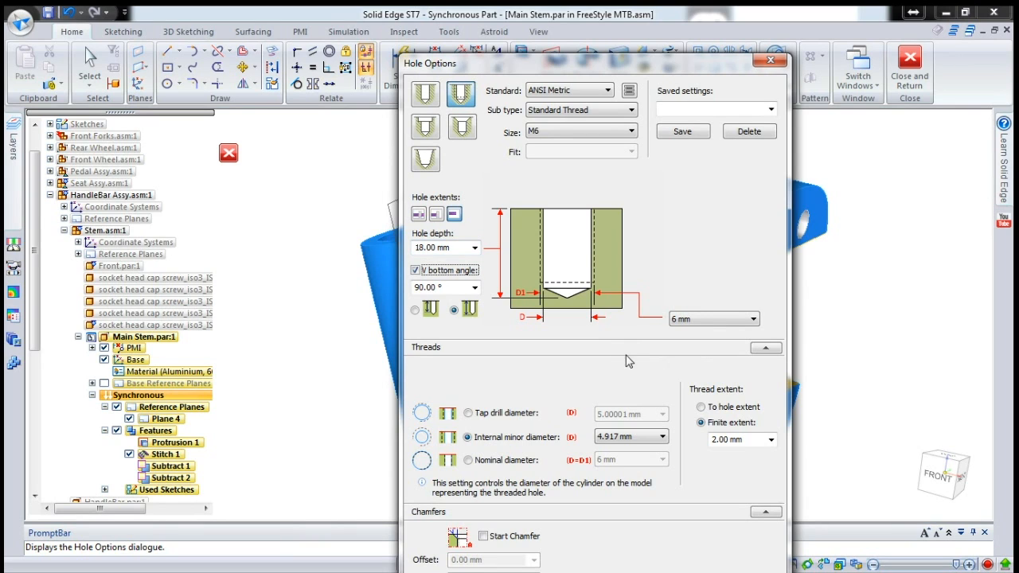
pyautogui.doubleClick(754, 442)
pyautogui.write('16')
pyautogui.press('Tab')
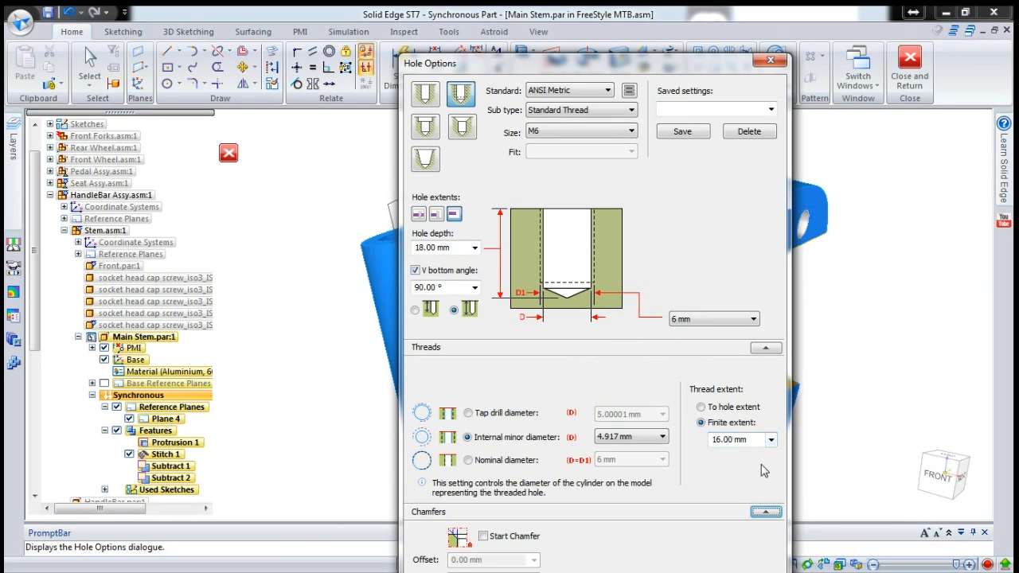
pyautogui.doubleClick(753, 439)
pyautogui.write('17')
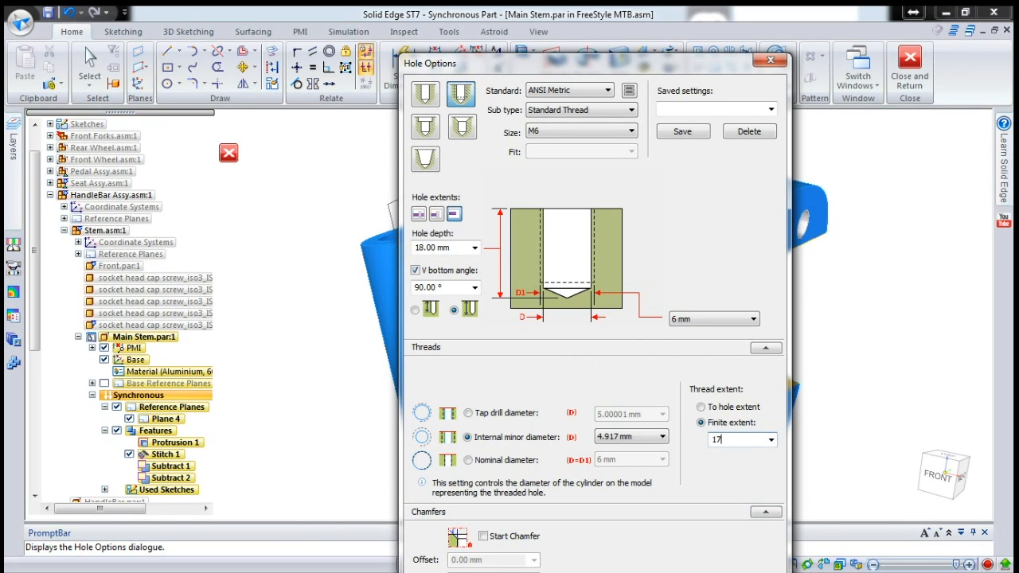
pyautogui.press('Tab')
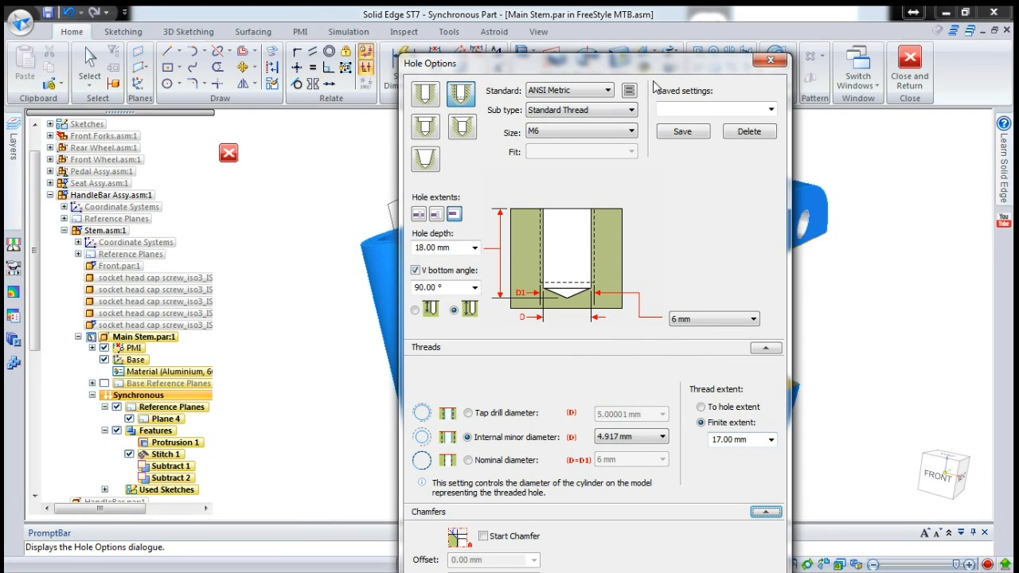
# - Add a 0.5 mm, 45° start chamfer to the threaded holes and accept the hole recognition
pyautogui.moveTo(655, 86); pyautogui.dragTo(538, 51)
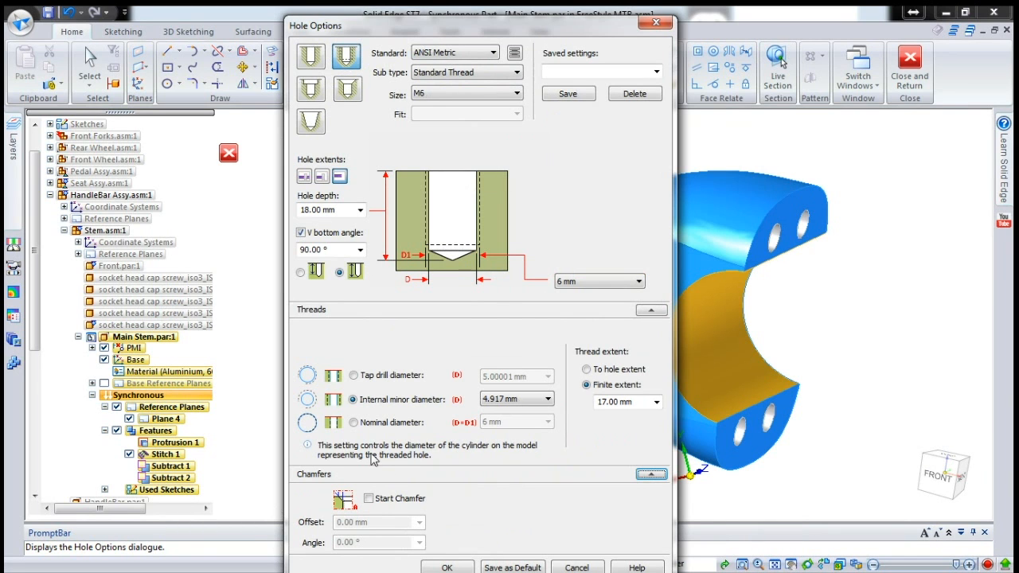
pyautogui.click(367, 498)
pyautogui.click(378, 521)
pyautogui.write('.5')
pyautogui.click(397, 543)
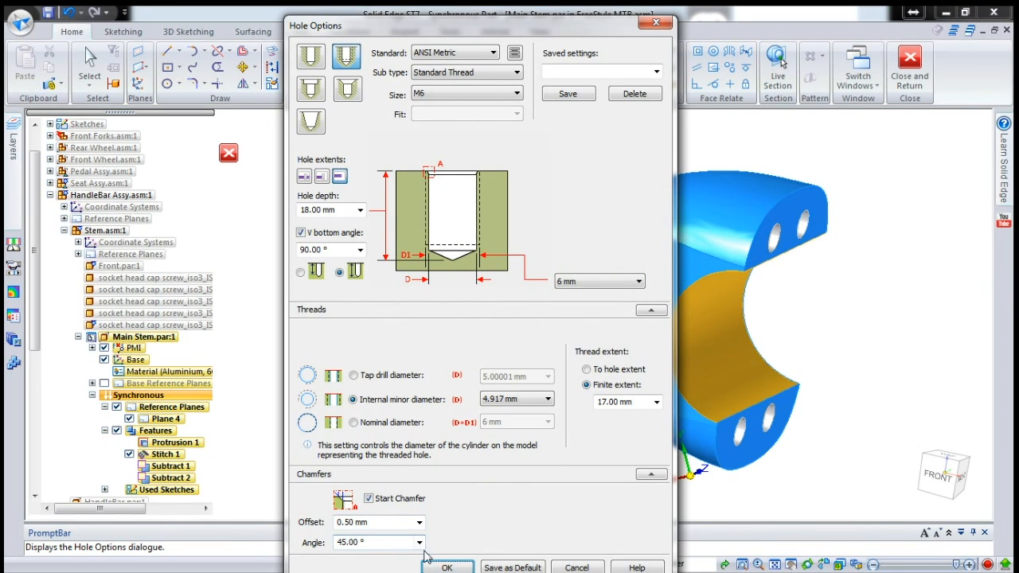
pyautogui.click(446, 568)
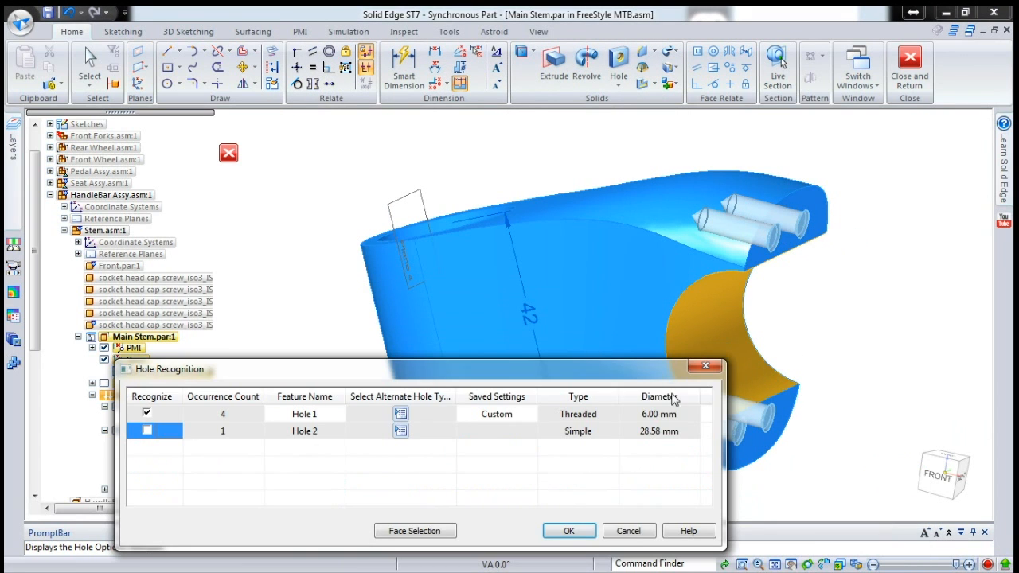
pyautogui.click(594, 530)
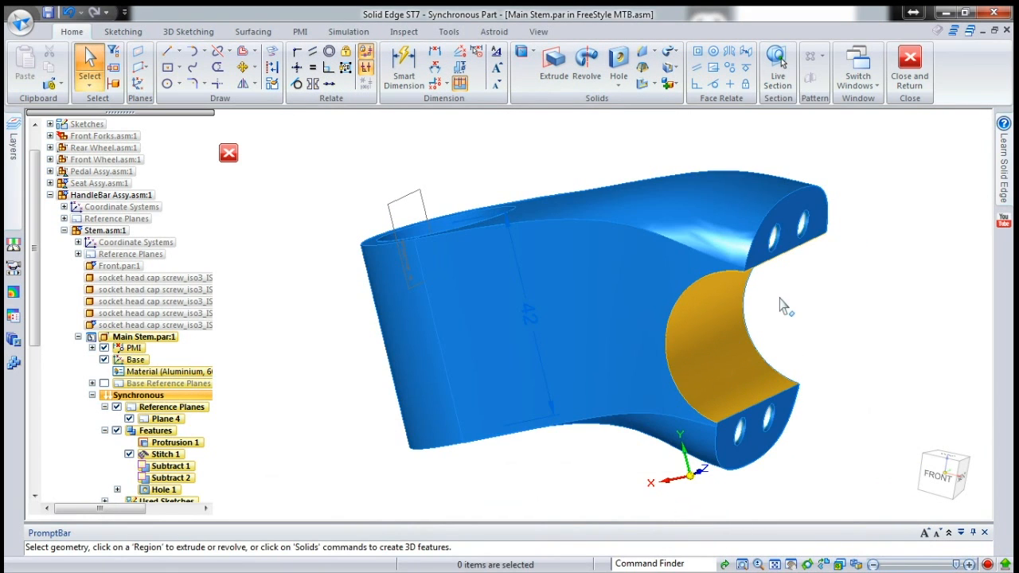
# - Start a 0.5 mm round on the curved outer edges of both clamp-end faces
pyautogui.scroll(-2, 812, 301)
pyautogui.moveTo(811, 301); pyautogui.dragTo(741, 282, button='middle')
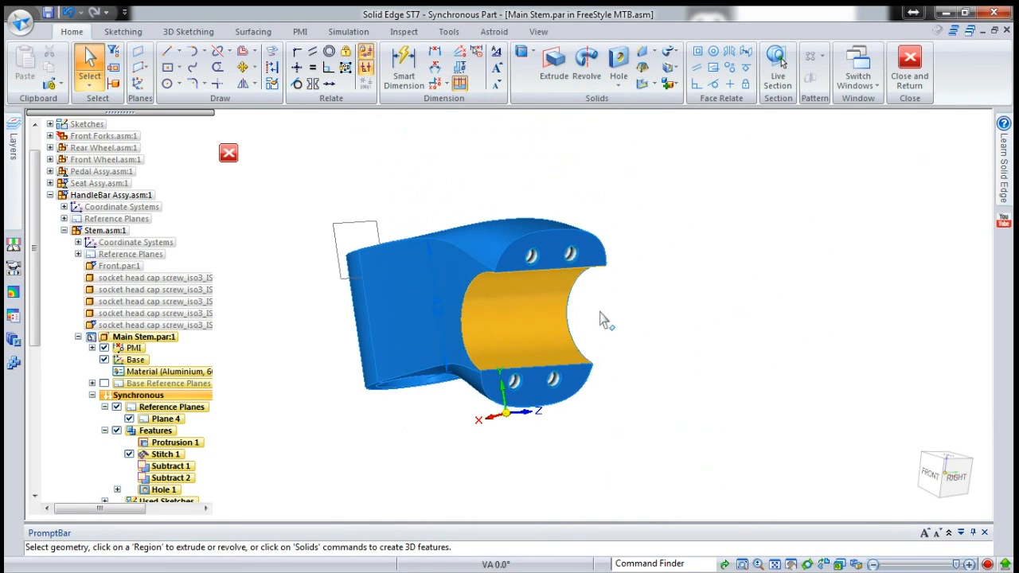
pyautogui.scroll(1, 578, 283)
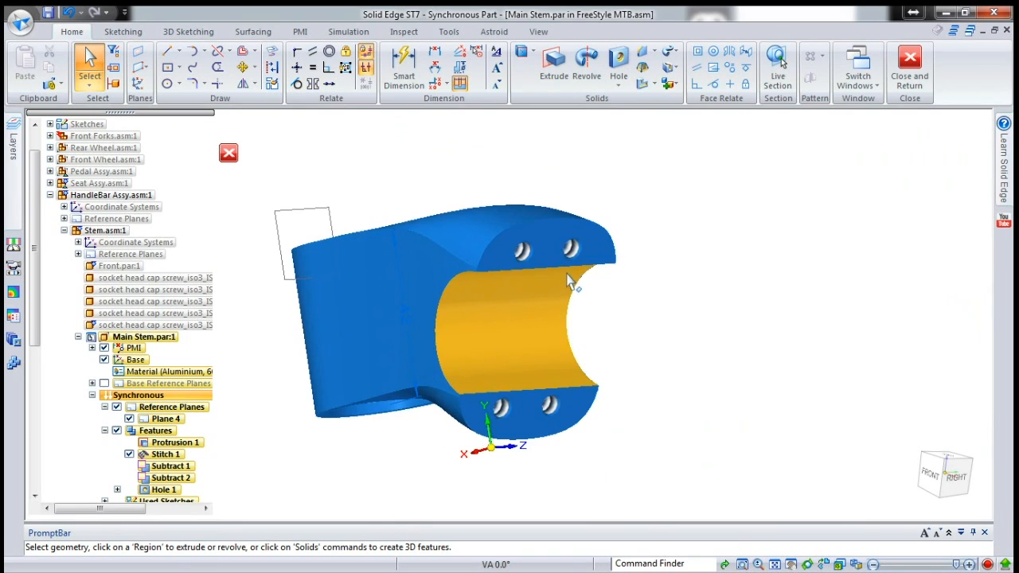
pyautogui.scroll(2, 475, 236)
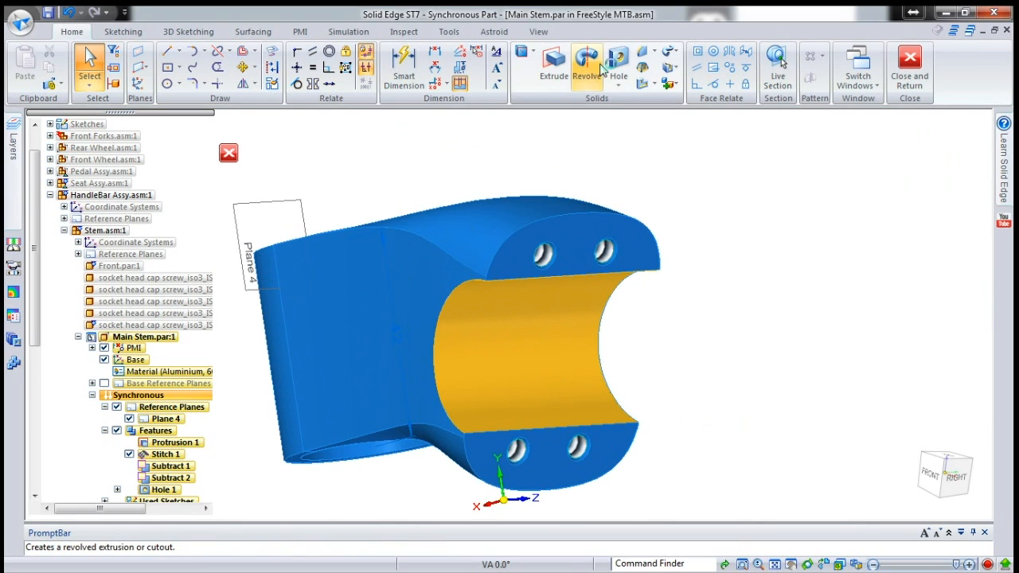
pyautogui.click(652, 52)
pyautogui.click(503, 244)
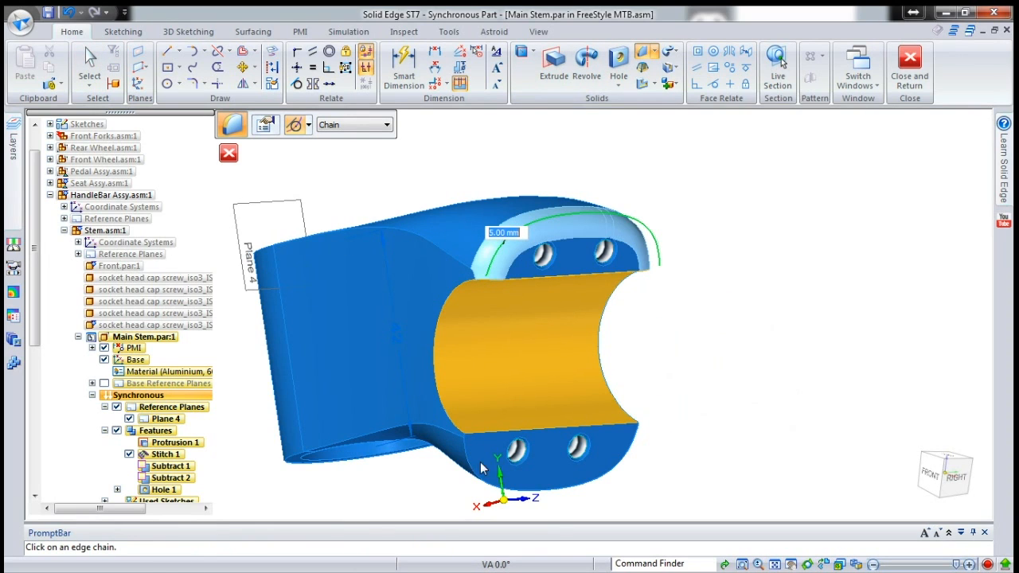
pyautogui.click(466, 466)
pyautogui.write('.')
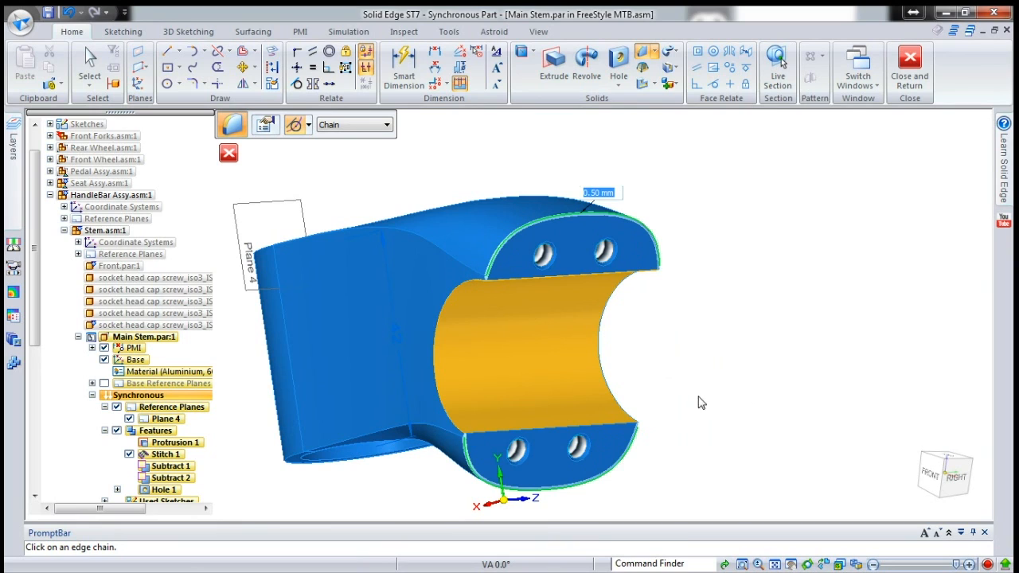
# - Include the straight inner edges of both clamp-end faces in the 0.5 mm round, check their corners, and complete the round
pyautogui.click(532, 278)
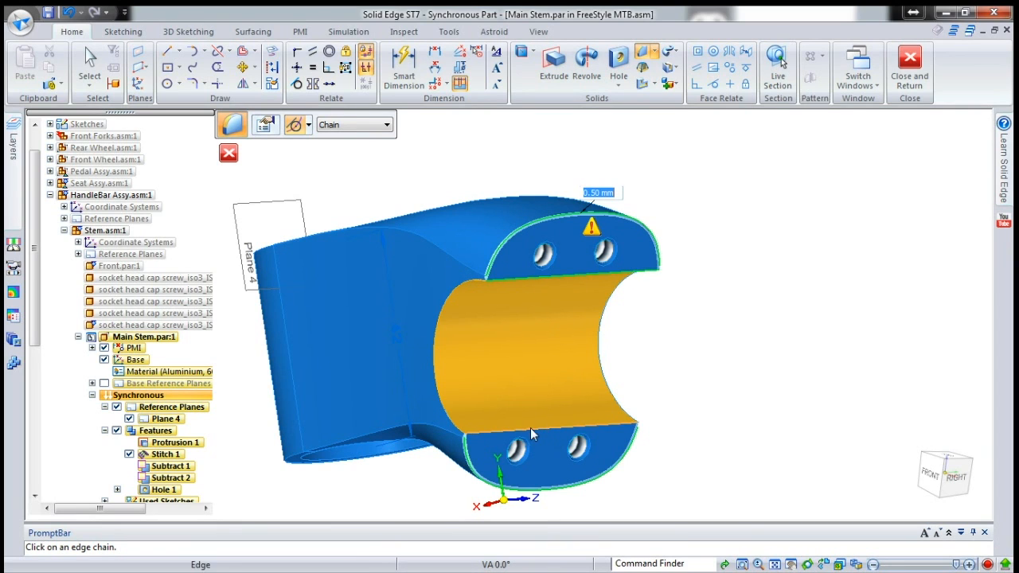
pyautogui.scroll(5, 533, 430)
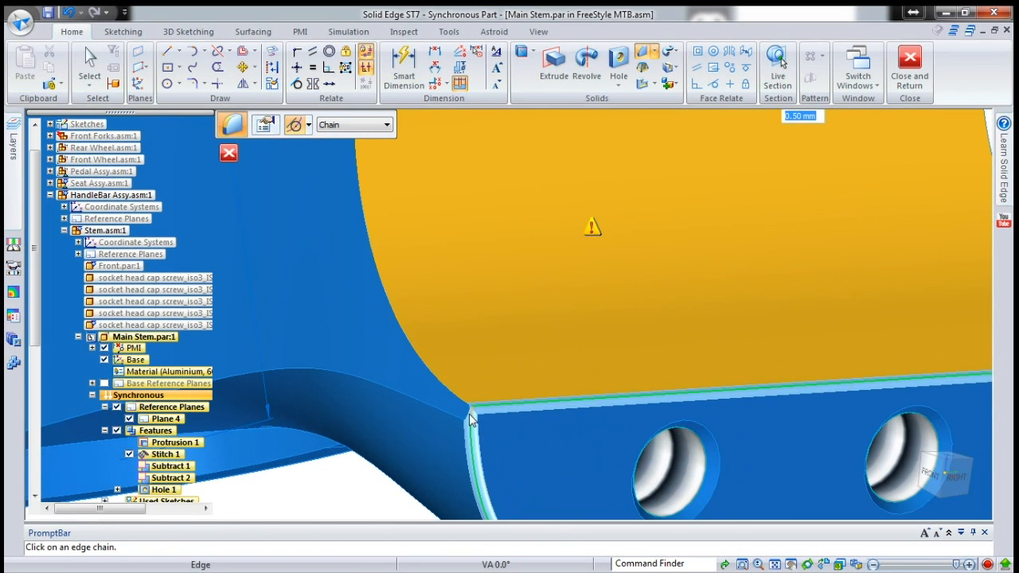
pyautogui.scroll(-5, 420, 432)
pyautogui.scroll(5, 645, 415)
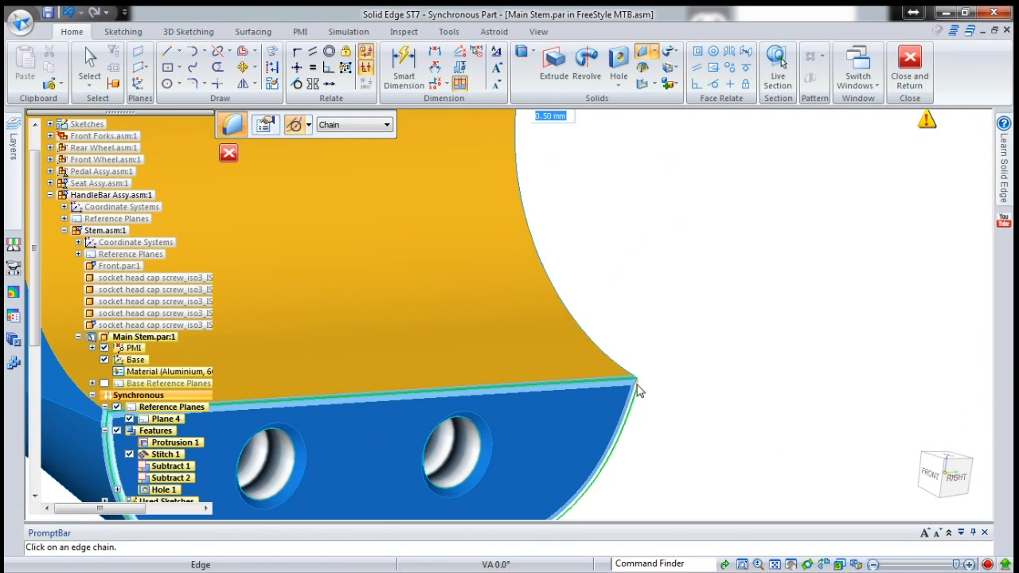
pyautogui.scroll(-5, 624, 407)
pyautogui.scroll(4, 476, 239)
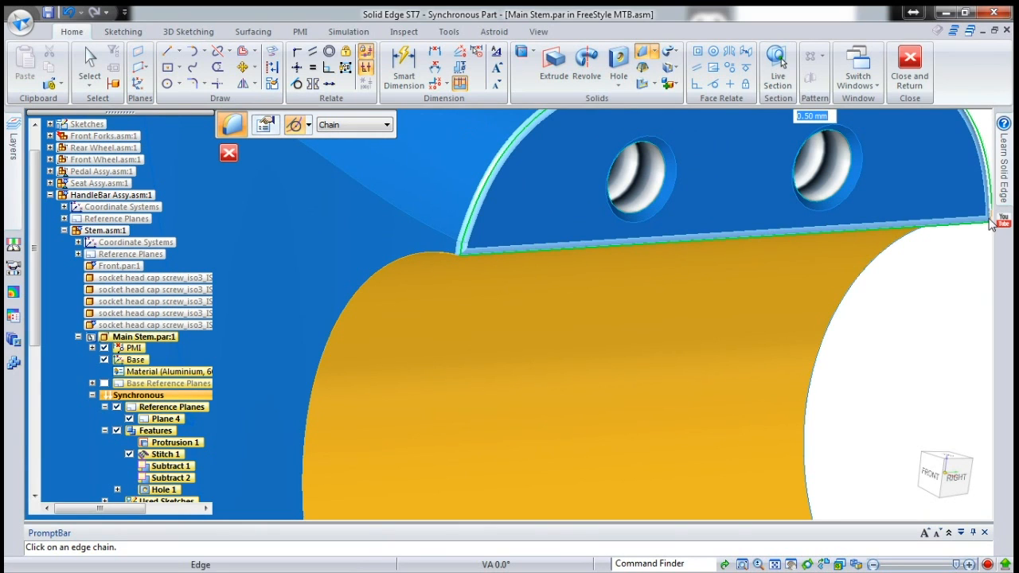
pyautogui.scroll(-3, 653, 307)
pyautogui.rightClick(843, 318)
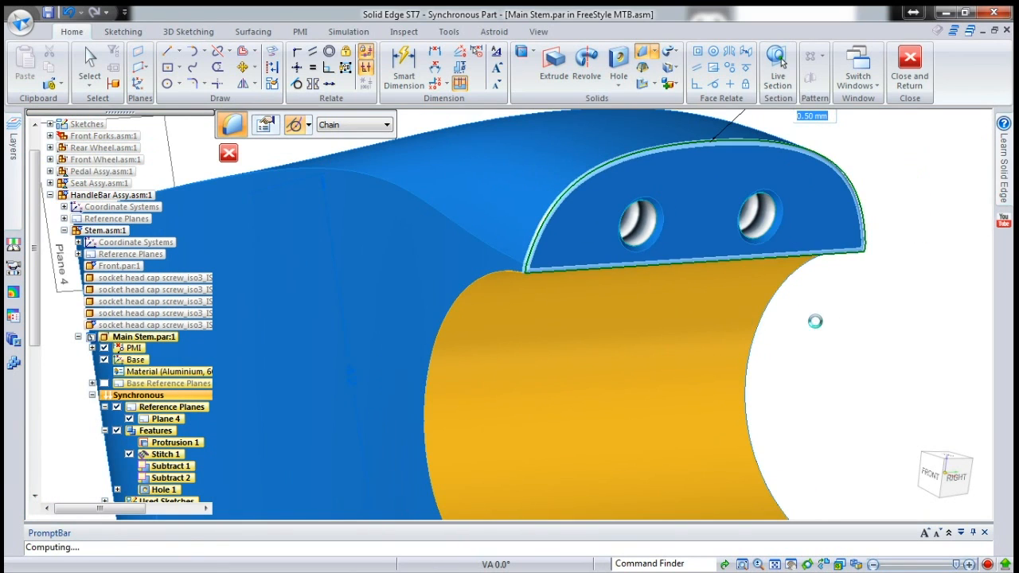
pyautogui.scroll(-3, 756, 299)
pyautogui.press('Escape')
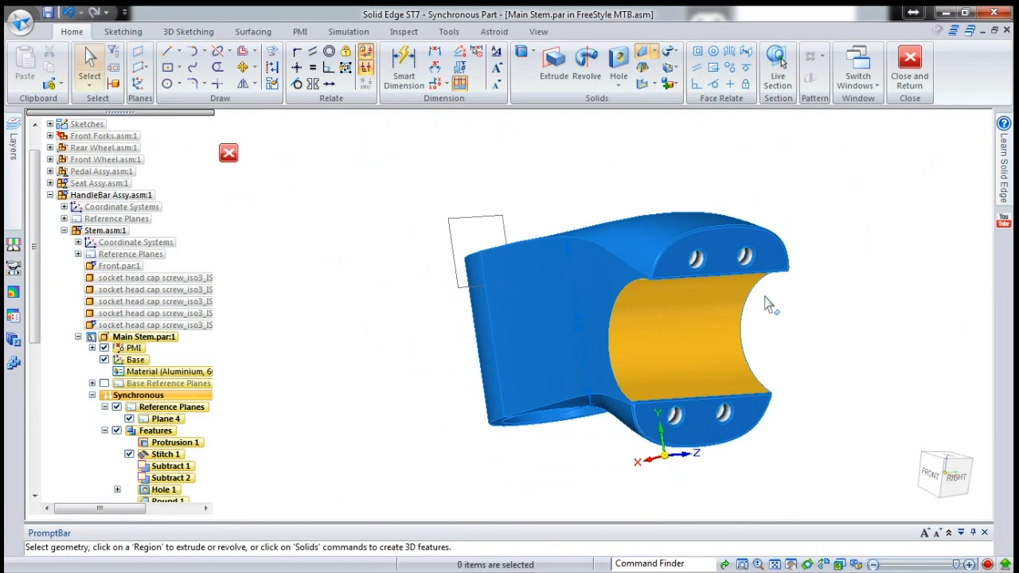
# - Show the surrounding assembly parts around the stem and transition the part to the Ordered environment
pyautogui.moveTo(694, 316); pyautogui.dragTo(353, 324, button='middle')
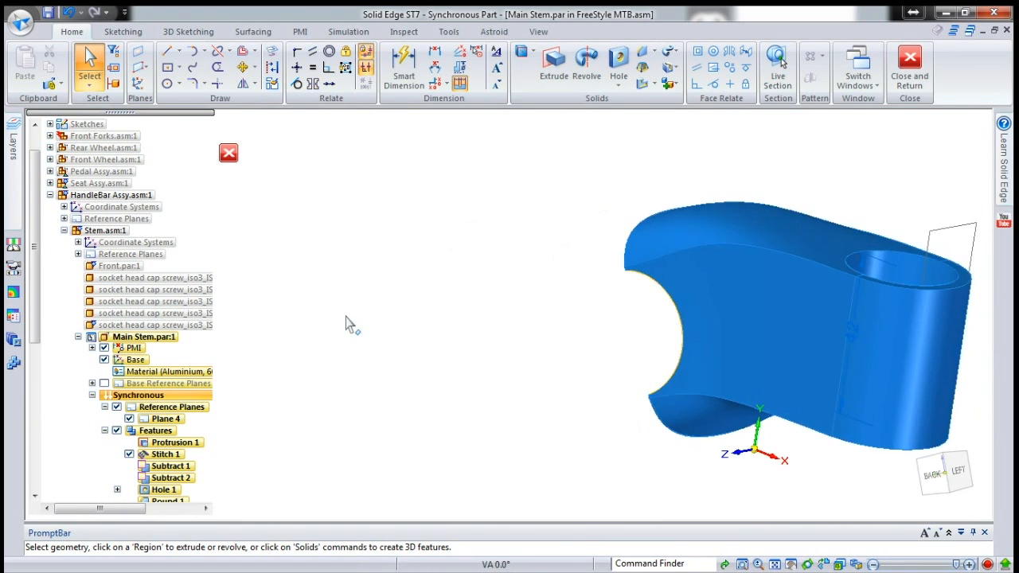
pyautogui.keyDown('shift'); pyautogui.moveTo(573, 328); pyautogui.dragTo(367, 291, button='middle'); pyautogui.keyUp('shift')
pyautogui.hotkey('ctrl', 'd')
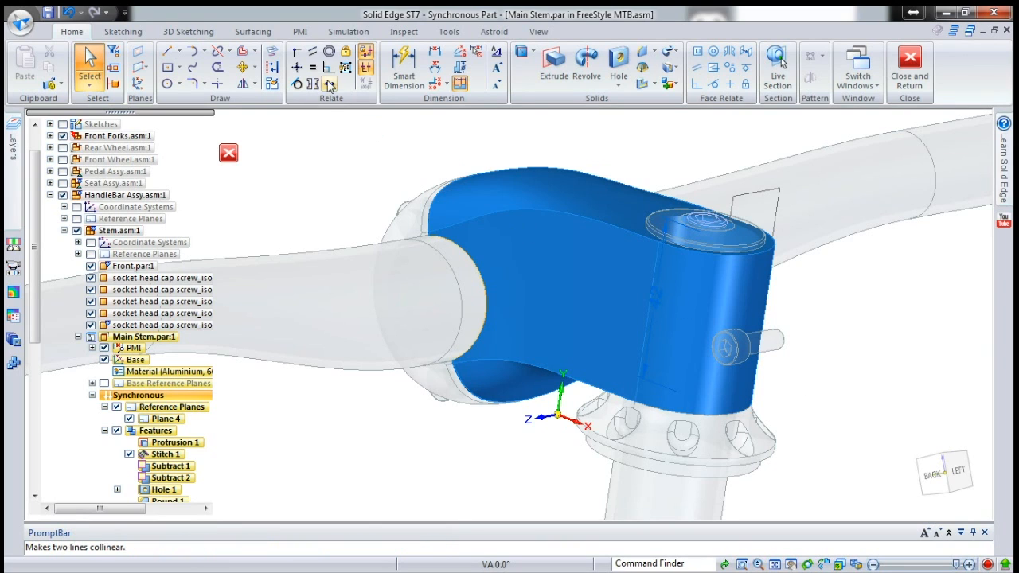
pyautogui.rightClick(302, 176)
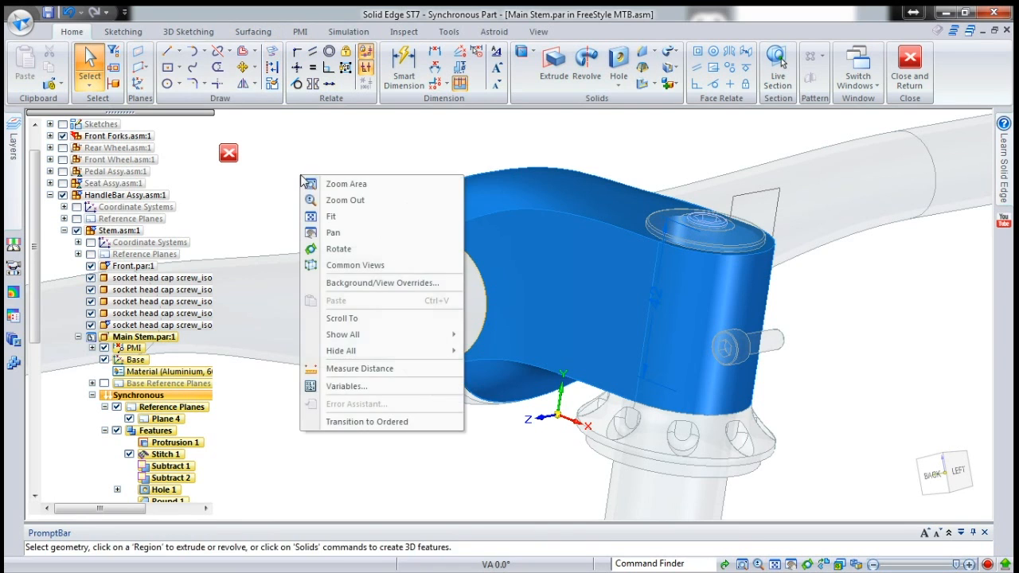
pyautogui.click(358, 421)
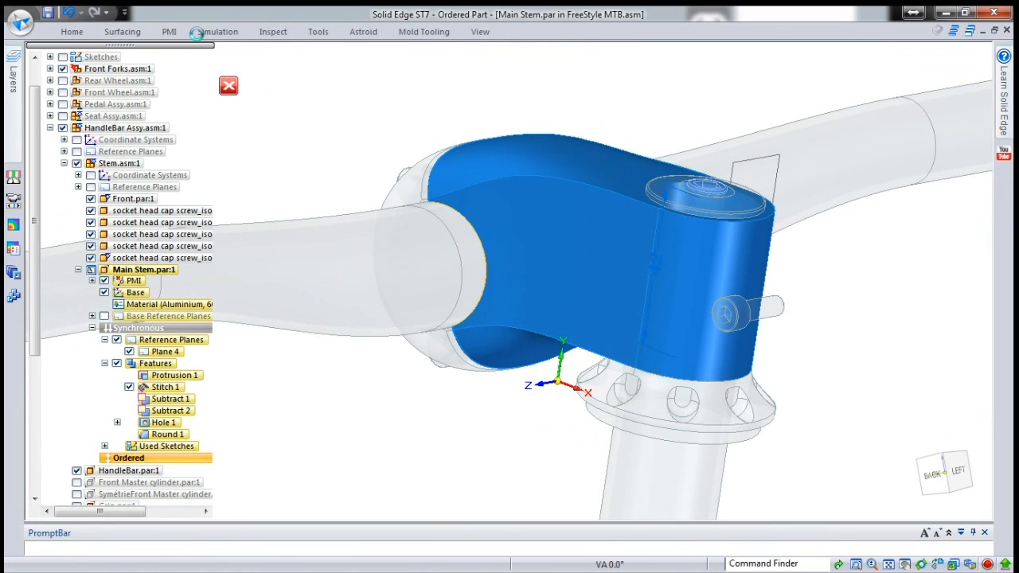
# - Start a Redefine surface that replaces the outer rounded face of the stem's steerer clamp end
pyautogui.click(123, 34)
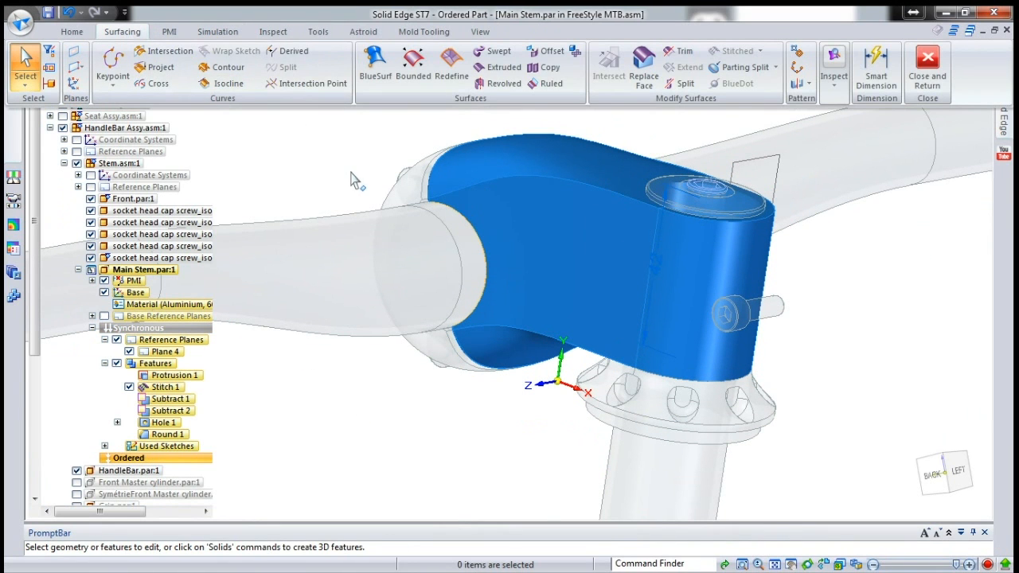
pyautogui.click(450, 66)
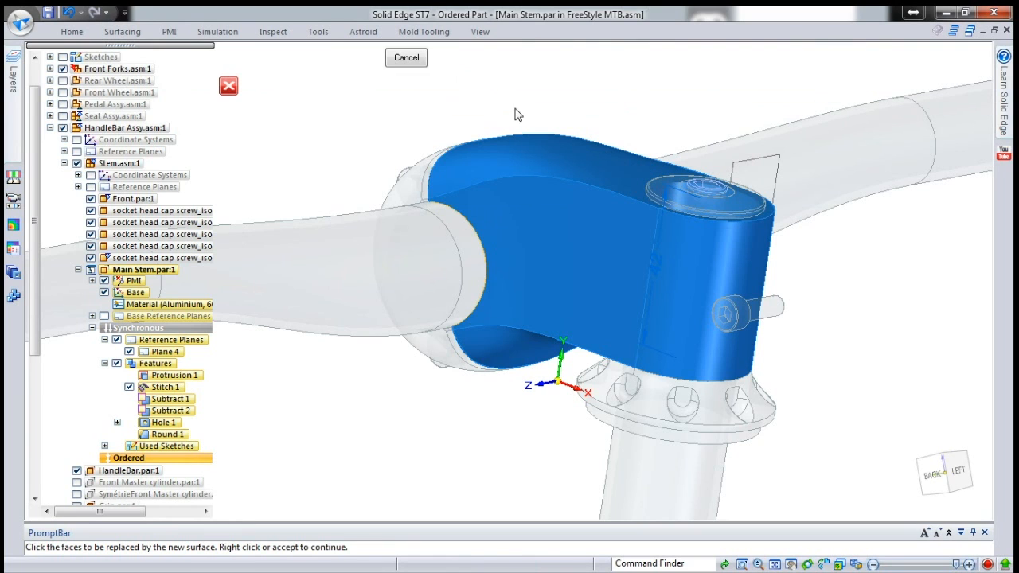
pyautogui.click(704, 261)
pyautogui.rightClick(809, 240)
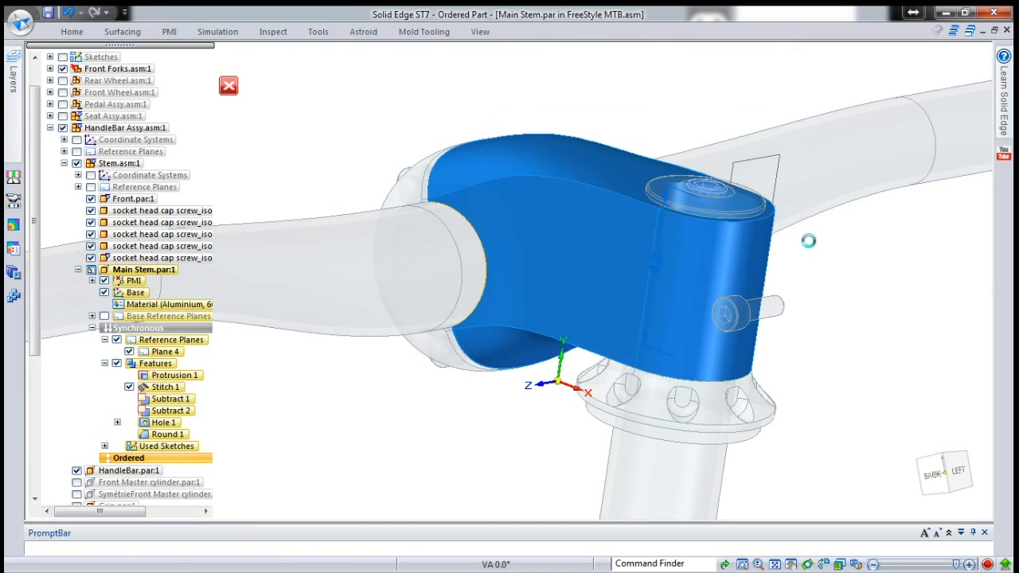
pyautogui.moveTo(819, 249); pyautogui.dragTo(691, 349, button='middle')
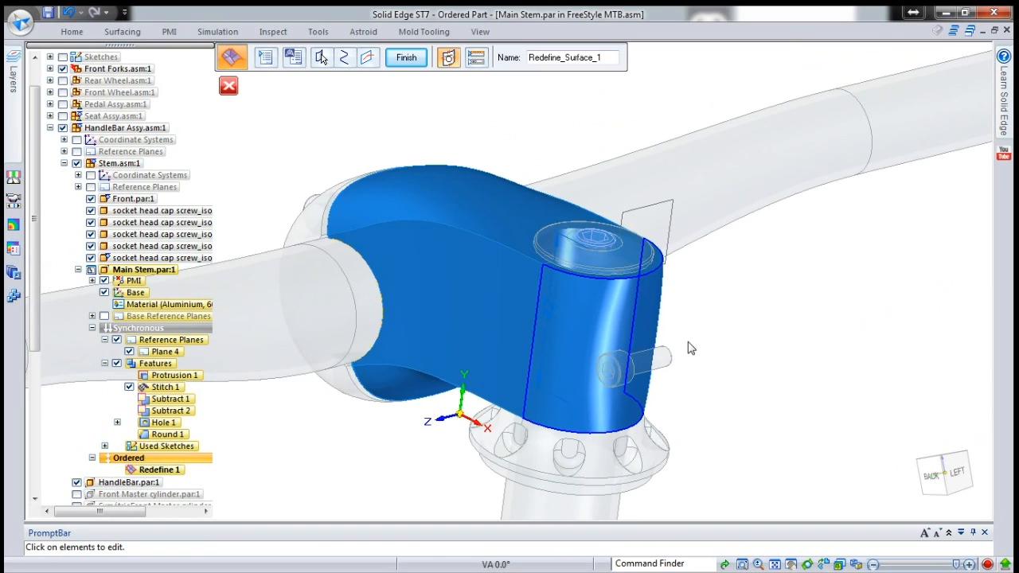
# - Add a cross-section curve to the redefined face on a plane normal to its upper edge, and finish the surface
pyautogui.click(369, 58)
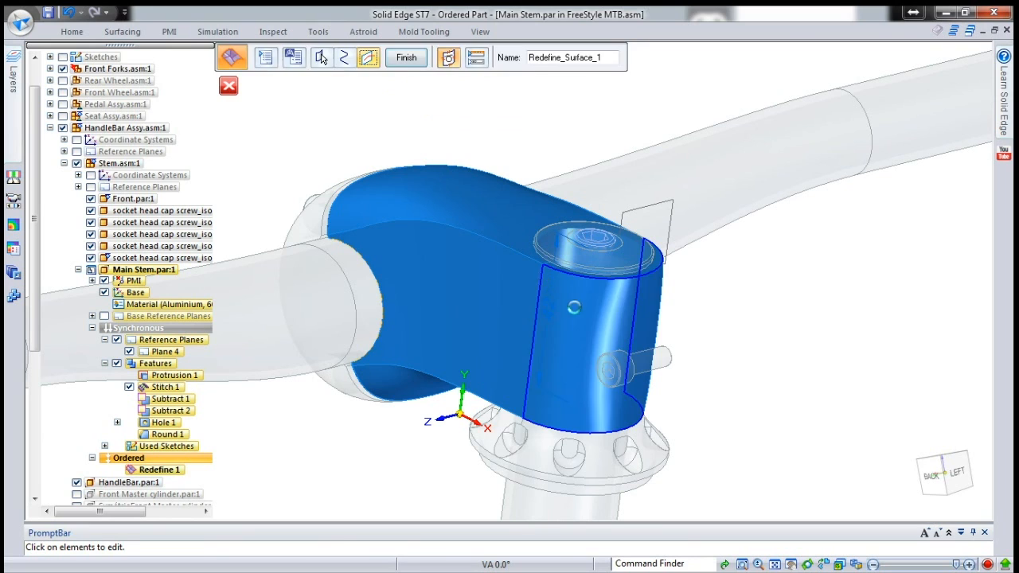
pyautogui.click(662, 267)
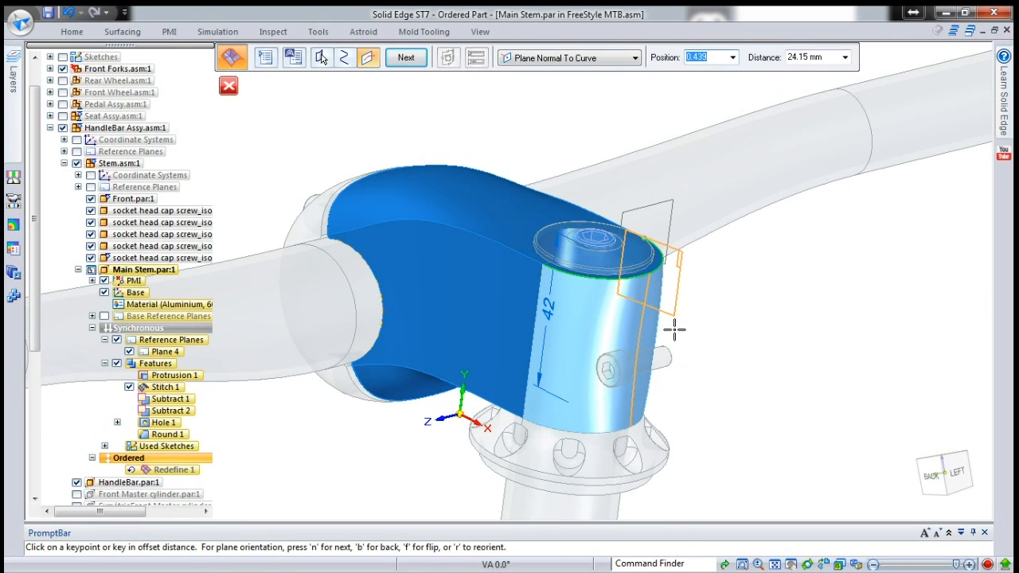
pyautogui.click(674, 329)
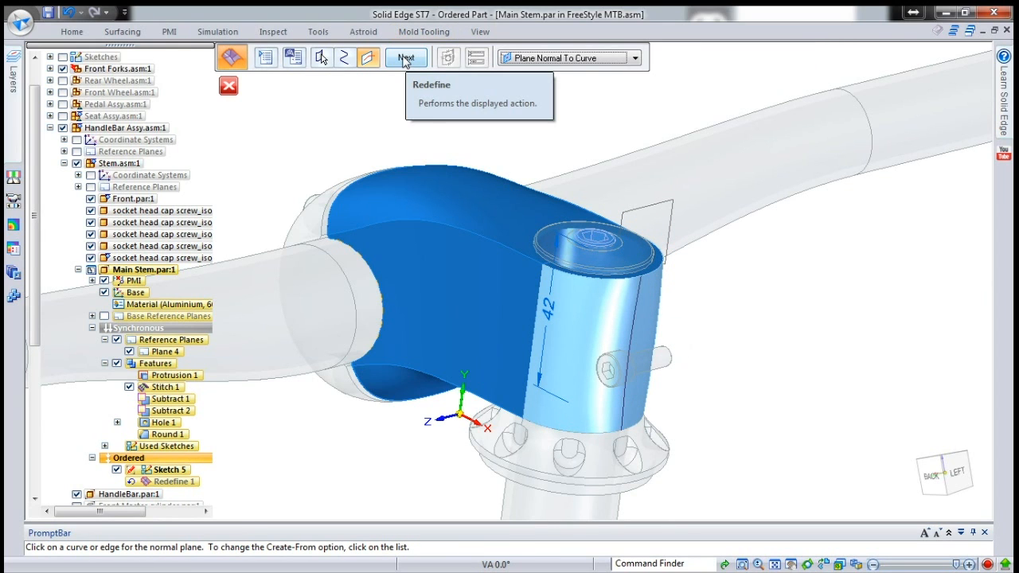
pyautogui.click(405, 58)
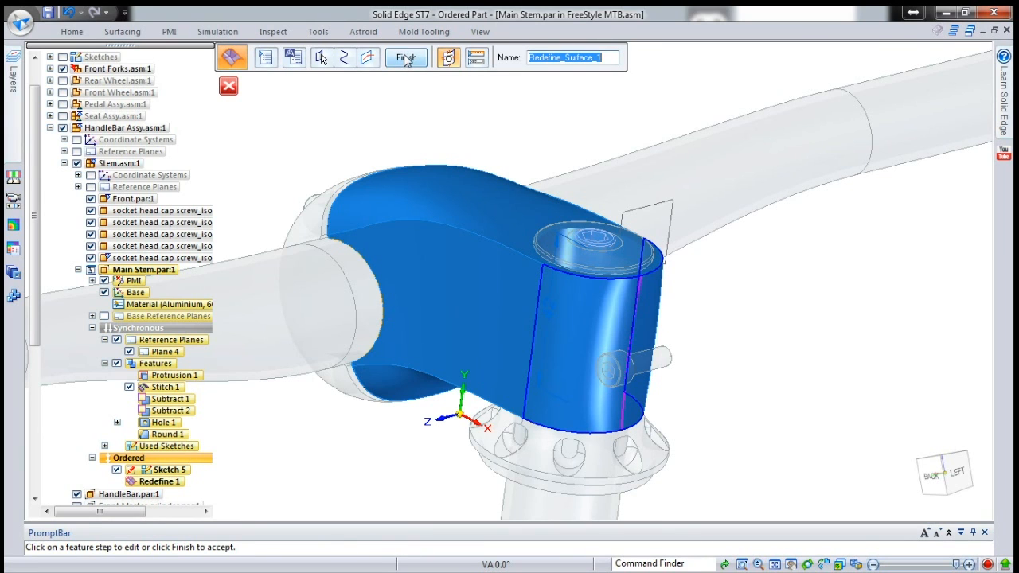
pyautogui.click(406, 58)
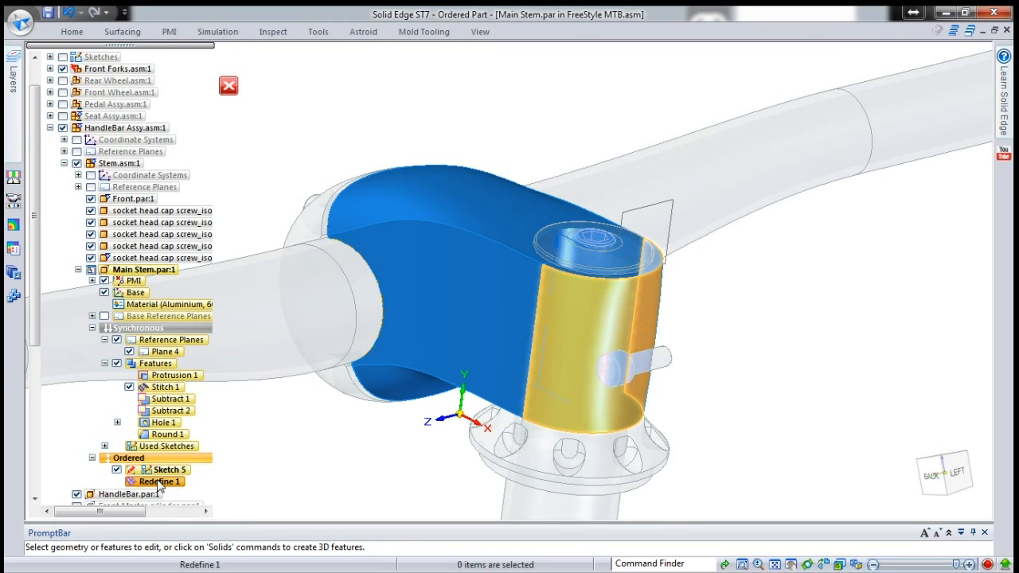
# - Dynamically edit the cross-section curve, pulling its upper control point outward so the face bulges over the clamp screw
pyautogui.click(165, 471)
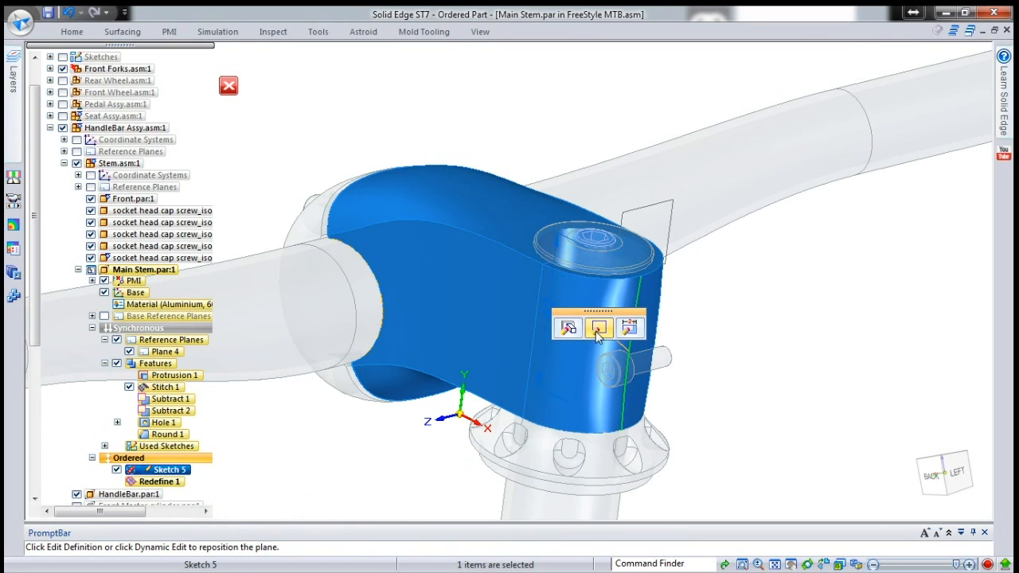
pyautogui.click(629, 326)
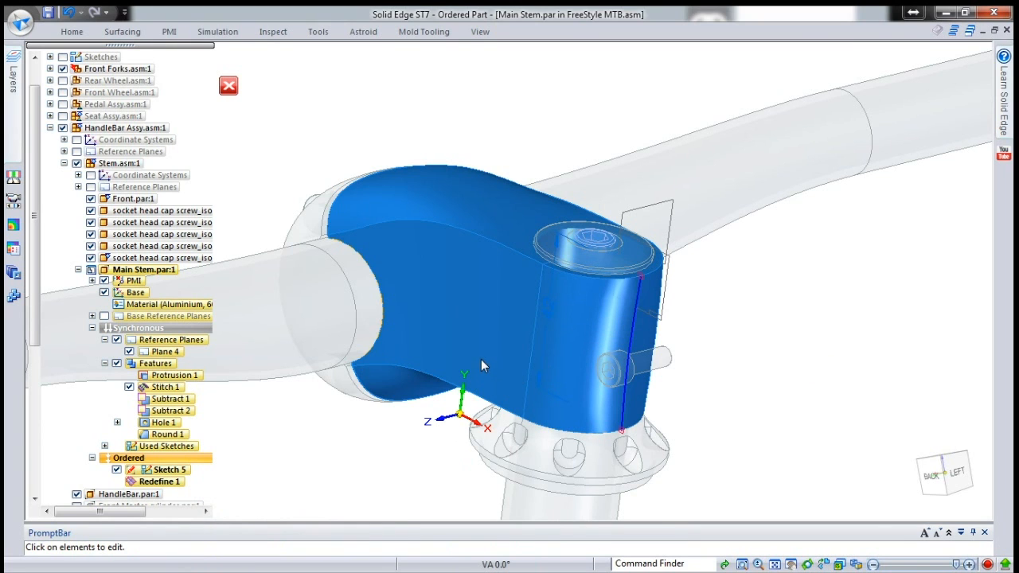
pyautogui.click(634, 326)
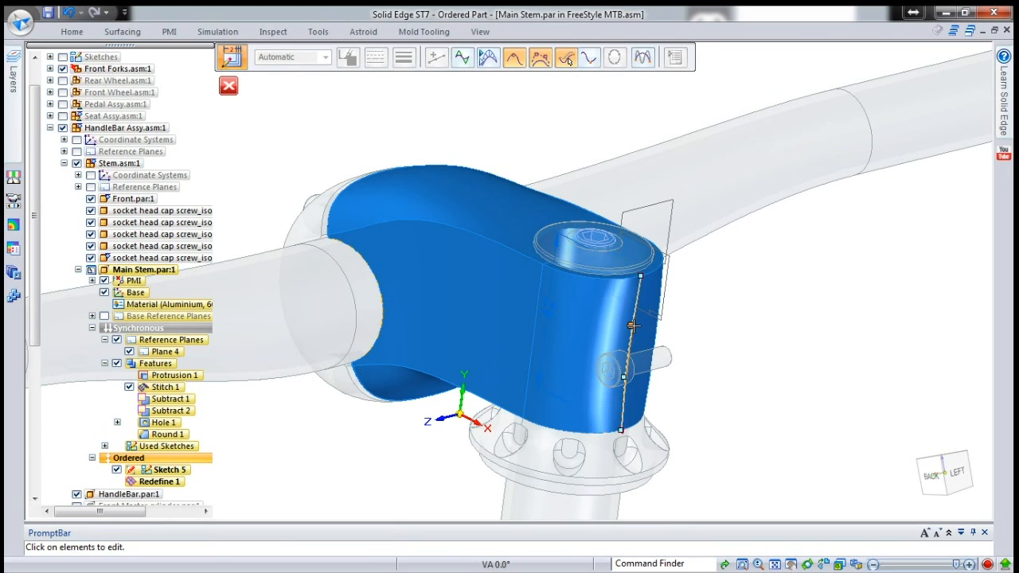
pyautogui.moveTo(631, 326); pyautogui.dragTo(659, 342)
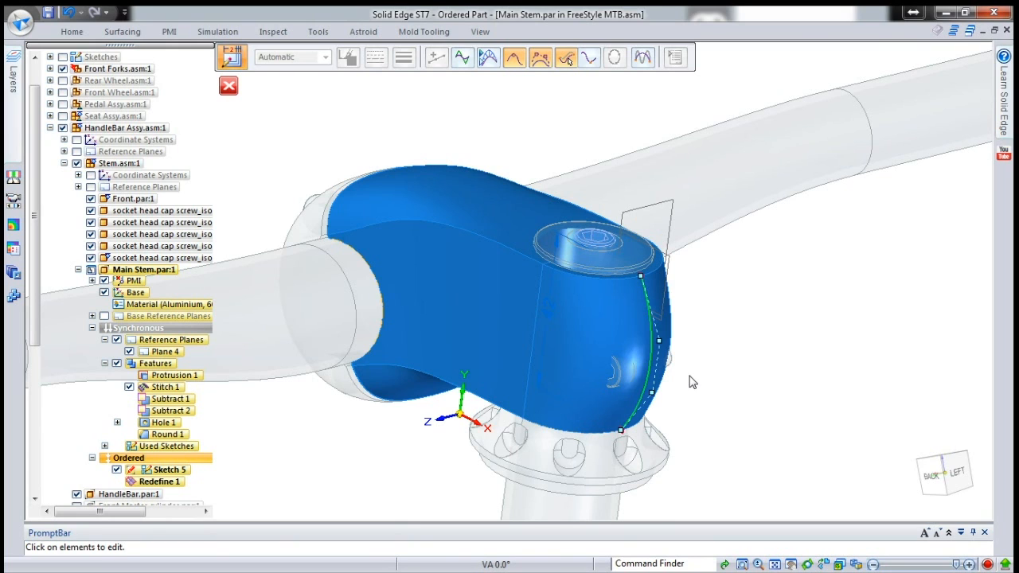
pyautogui.press('Escape')
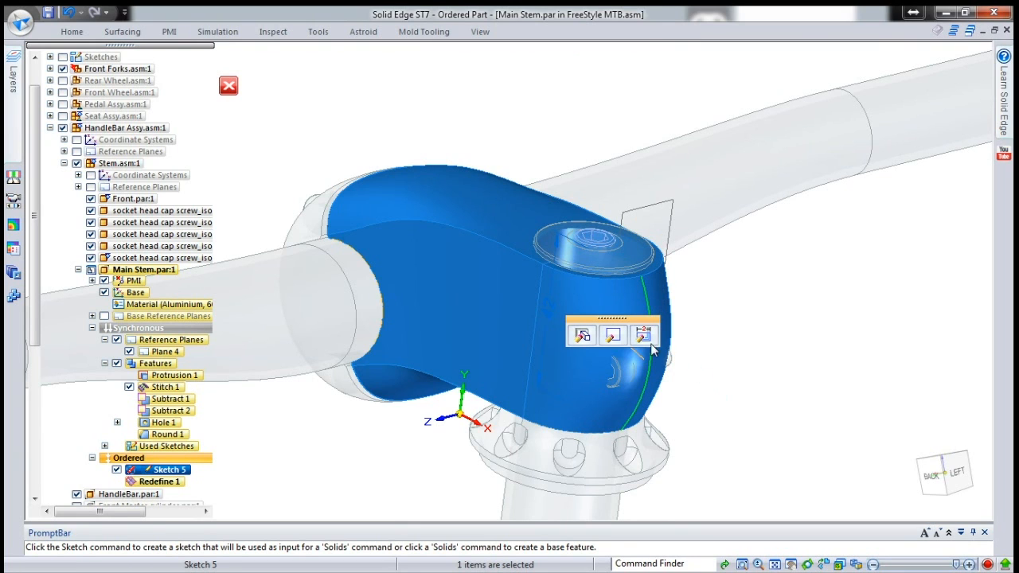
# - Open the cross-section curve's sketch profile and insert two edit points on it, near its upper and lower ends
pyautogui.click(612, 335)
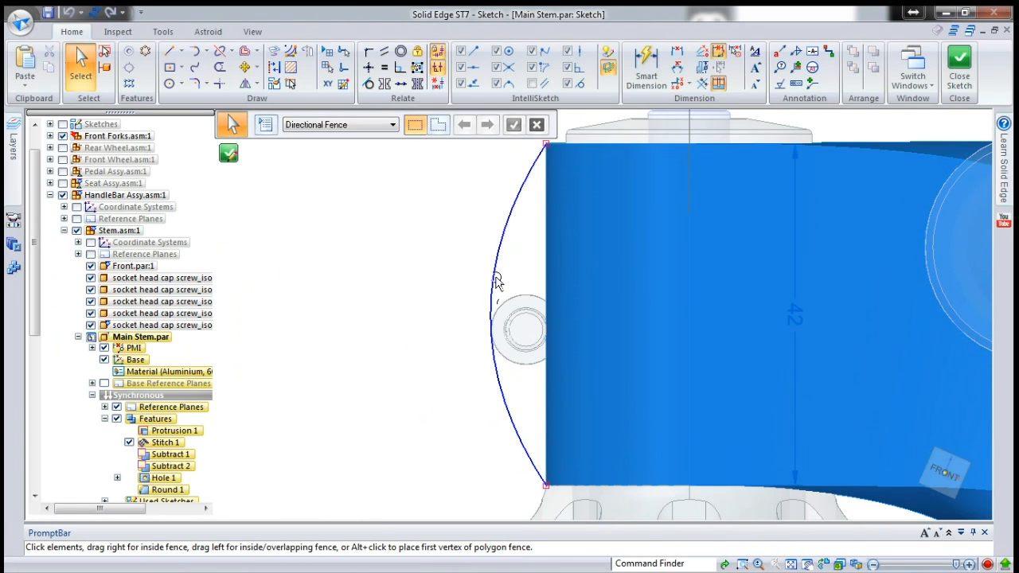
pyautogui.click(495, 280)
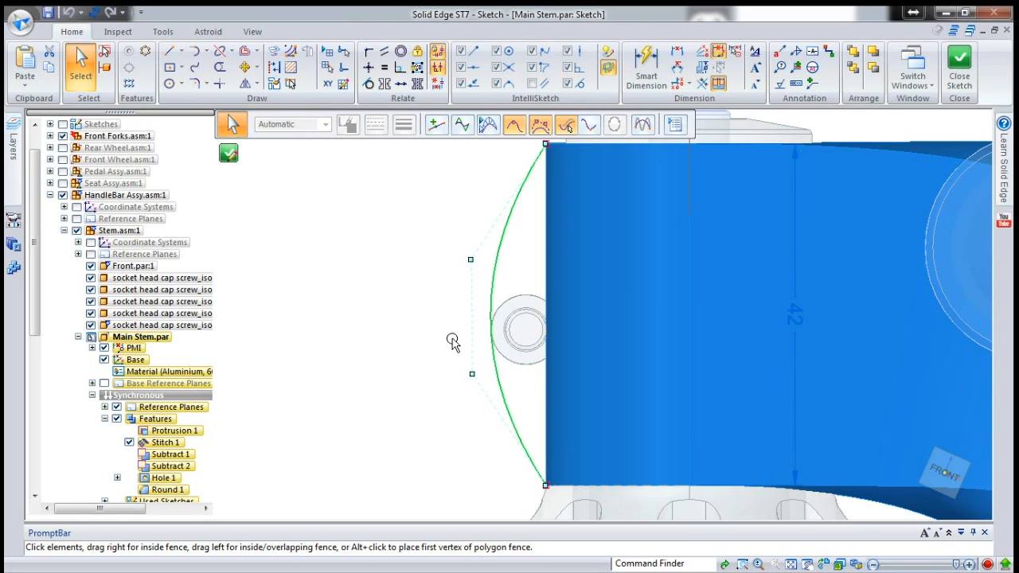
pyautogui.click(519, 195)
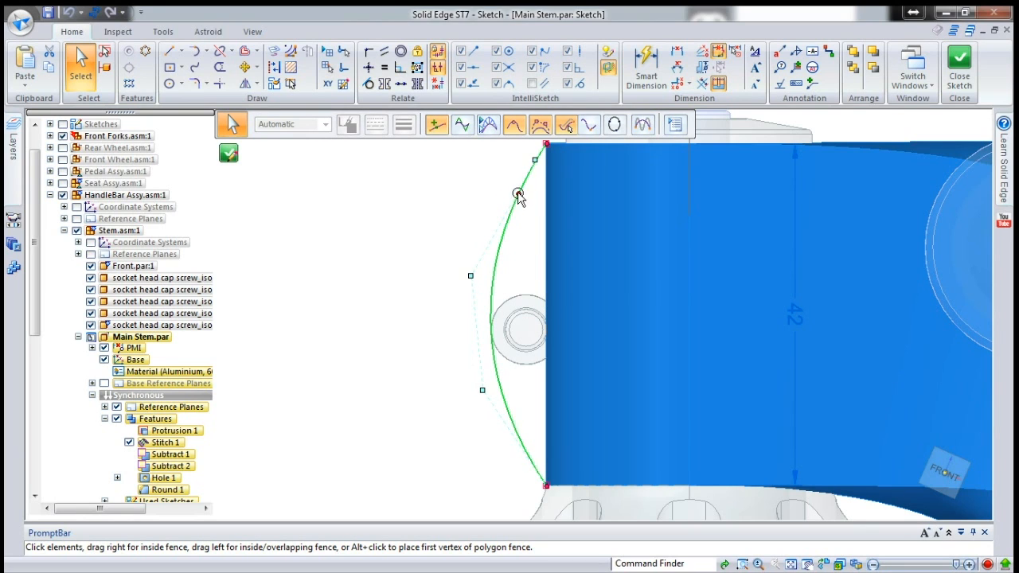
pyautogui.click(518, 437)
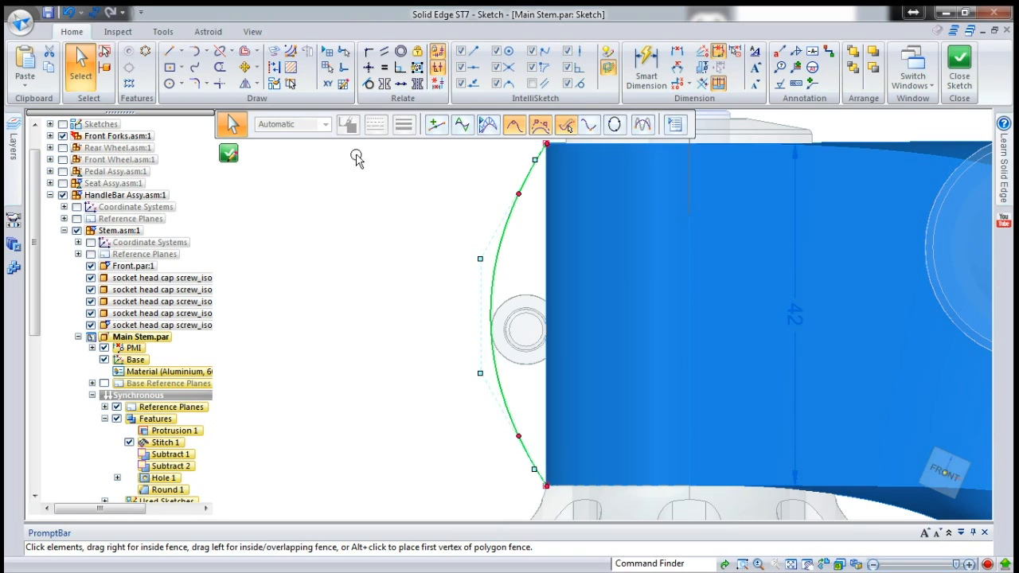
# - Align the control vertices beside both curve ends vertically with their endpoints using Horizontal/Vertical relations
pyautogui.click(368, 67)
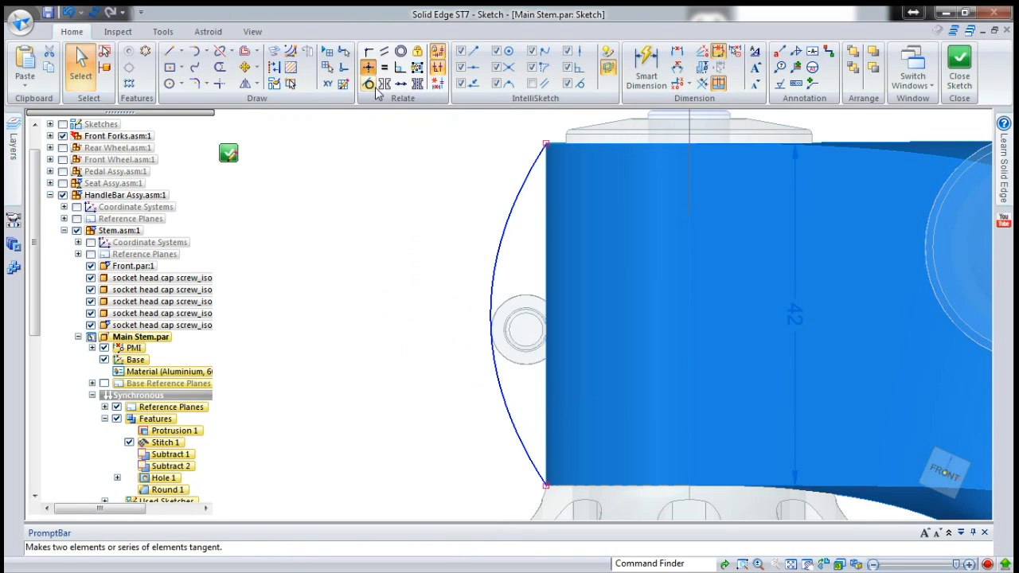
pyautogui.click(545, 144)
pyautogui.click(545, 148)
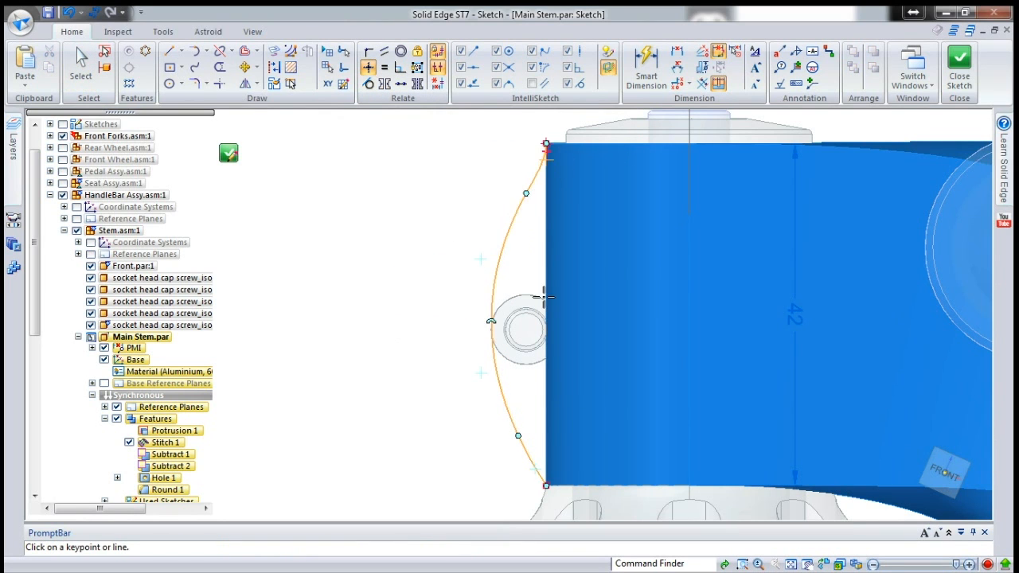
pyautogui.click(544, 480)
pyautogui.click(545, 484)
pyautogui.press('Escape')
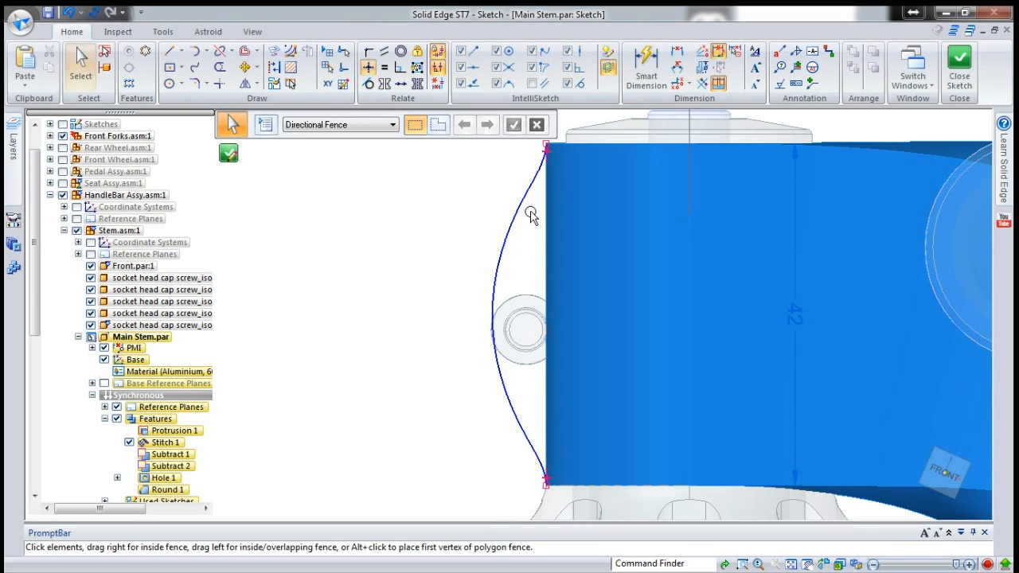
# - Move the curve's upper and lower edit points and vertices to lengthen its vertical ends, pulling the stretched middle back toward the stem
pyautogui.click(513, 220)
pyautogui.moveTo(528, 191); pyautogui.dragTo(517, 251)
pyautogui.moveTo(524, 443); pyautogui.dragTo(467, 401)
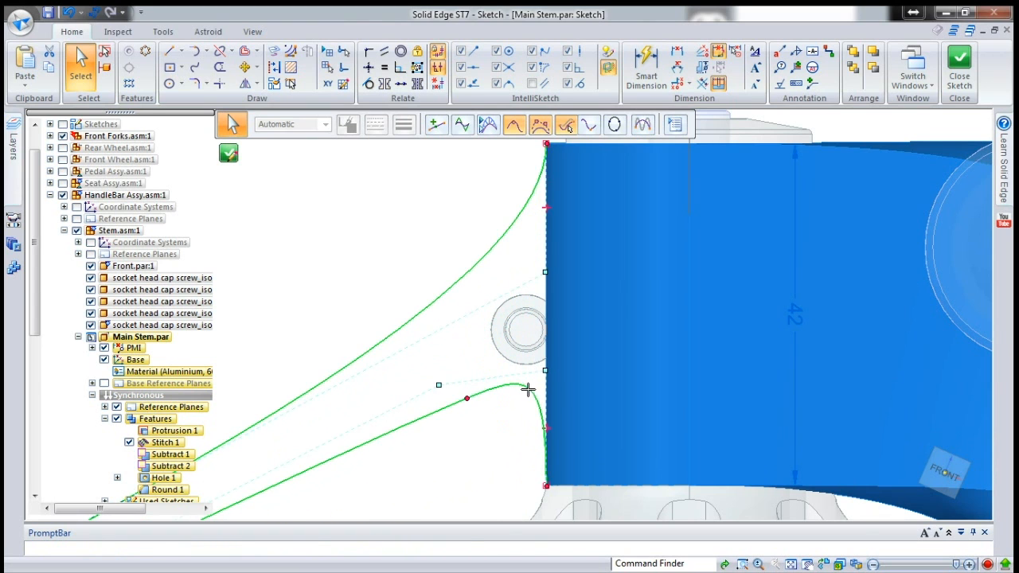
pyautogui.moveTo(546, 374); pyautogui.dragTo(545, 426)
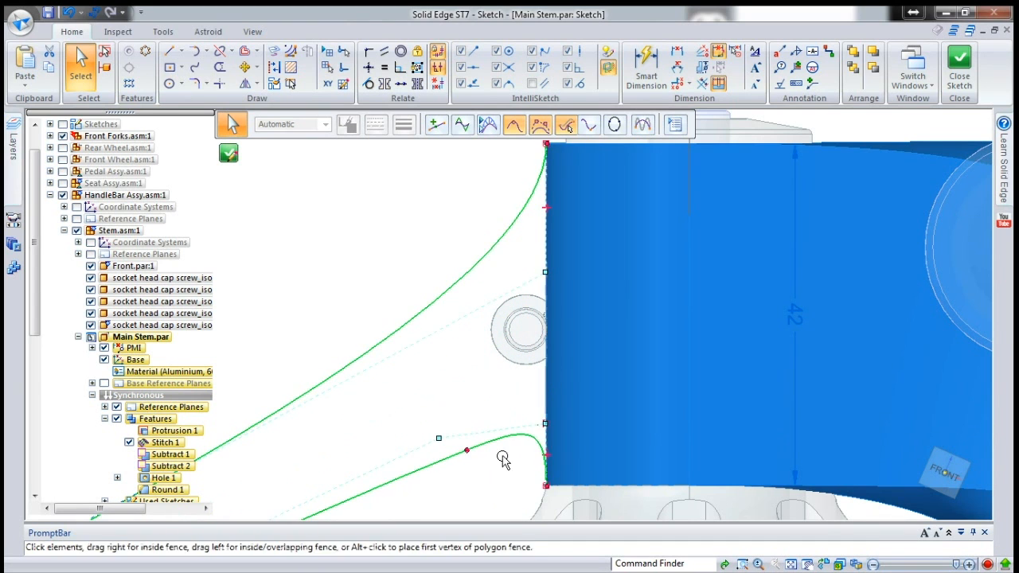
pyautogui.scroll(-3, 529, 460)
pyautogui.scroll(-1, 430, 462)
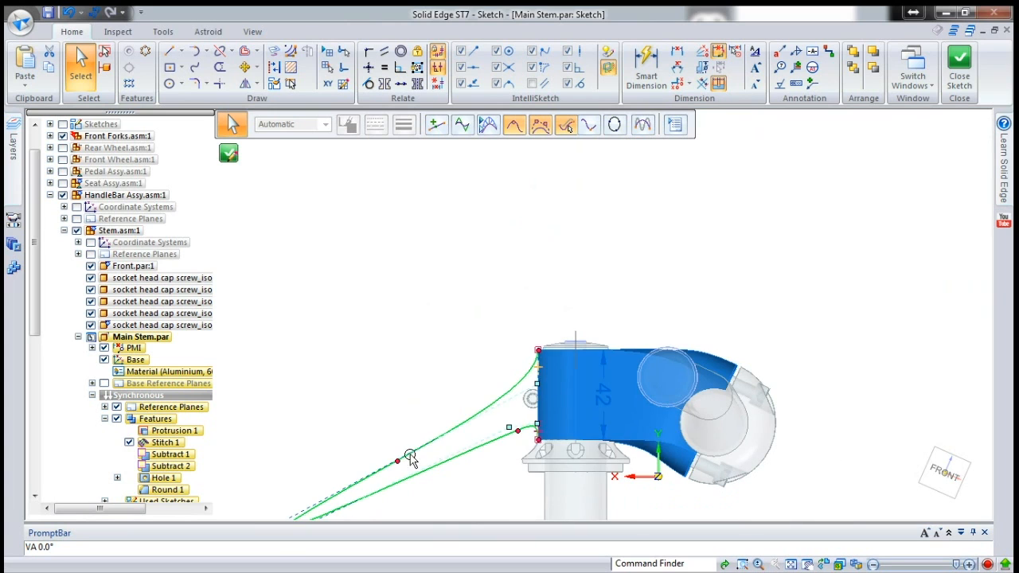
pyautogui.moveTo(397, 461); pyautogui.dragTo(526, 378)
pyautogui.scroll(2, 485, 452)
pyautogui.scroll(1, 484, 452)
pyautogui.moveTo(471, 439)
pyautogui.mouseDown()
pyautogui.moveTo(491, 419)
pyautogui.moveTo(473, 419)
pyautogui.mouseUp()
# - Switch the curve to Local Edit and reposition its edit points and vertices to form a smooth, nearly symmetric bulge around the clamp screw
pyautogui.click(589, 124)
pyautogui.moveTo(473, 420); pyautogui.dragTo(582, 399)
pyautogui.scroll(3, 569, 362)
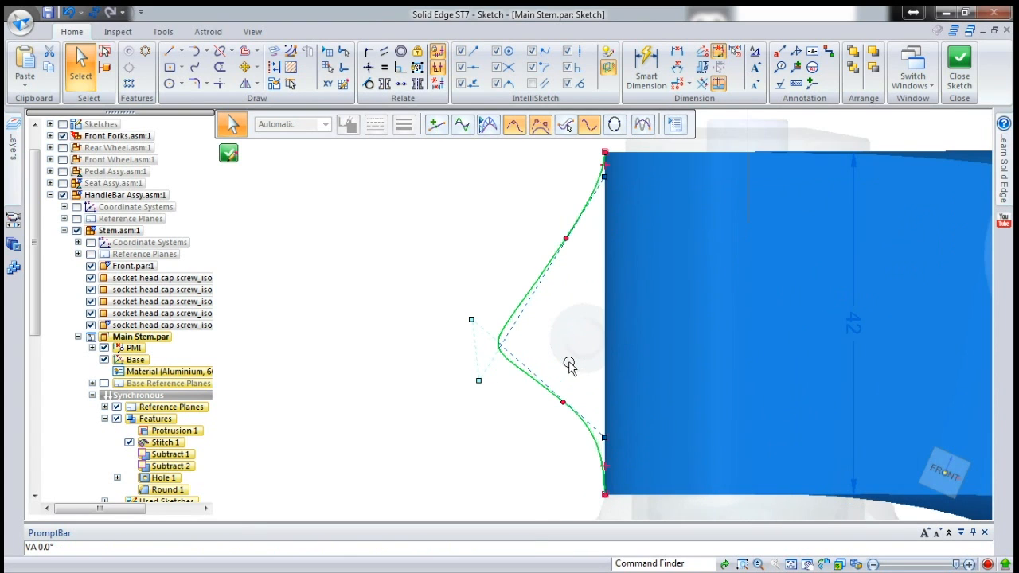
pyautogui.moveTo(605, 177); pyautogui.dragTo(602, 226)
pyautogui.moveTo(497, 346); pyautogui.dragTo(513, 303)
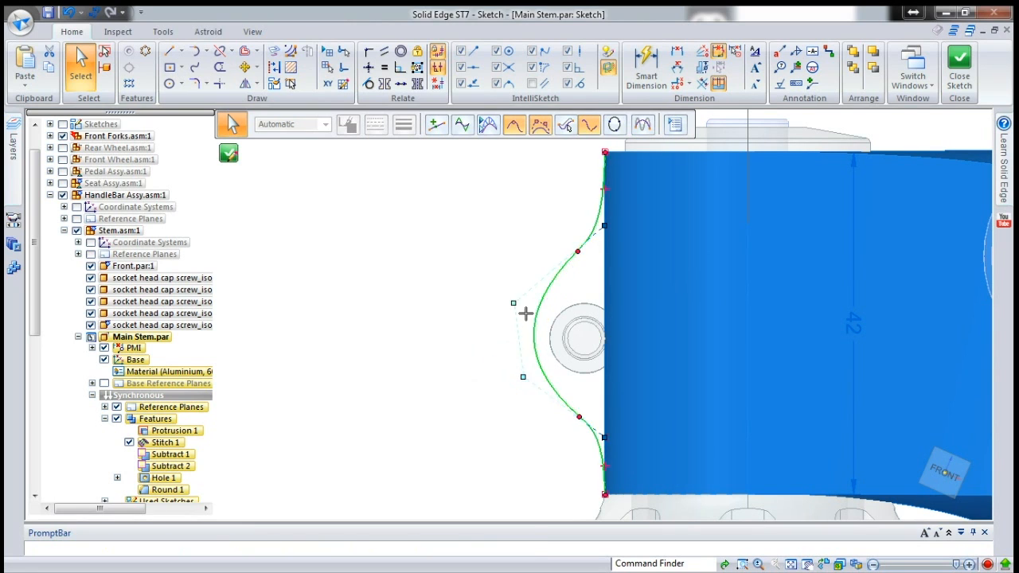
pyautogui.moveTo(522, 377); pyautogui.dragTo(519, 382)
pyautogui.click(534, 473)
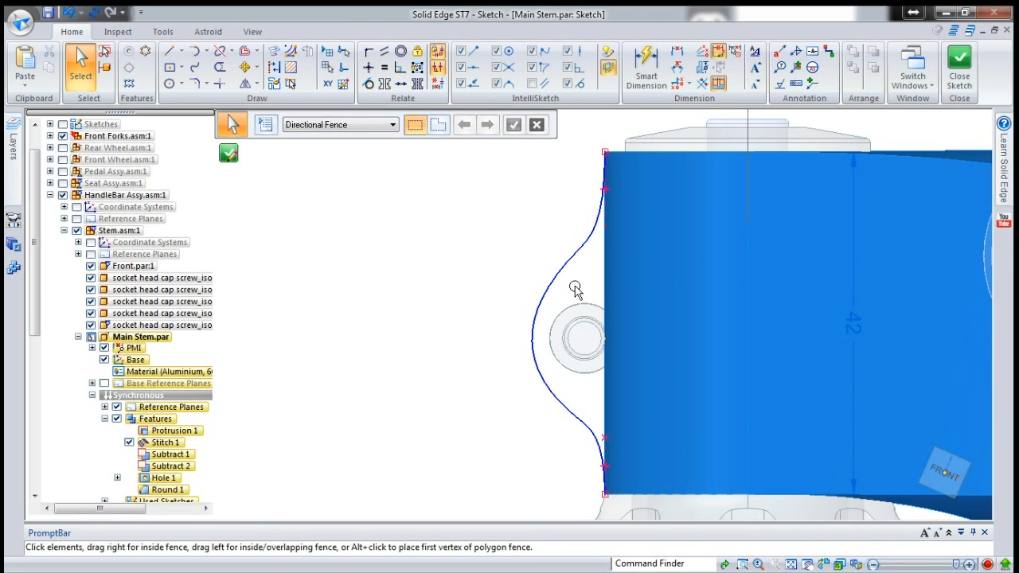
# - Fine-tune the bulge's upper shoulder and outer lower vertex, close the sketch to update the redefined face, and inspect its shape
pyautogui.click(573, 252)
pyautogui.moveTo(605, 226)
pyautogui.mouseDown()
pyautogui.moveTo(604, 212)
pyautogui.moveTo(604, 229)
pyautogui.mouseUp()
pyautogui.moveTo(518, 388)
pyautogui.mouseDown()
pyautogui.moveTo(517, 366)
pyautogui.moveTo(516, 376)
pyautogui.mouseUp()
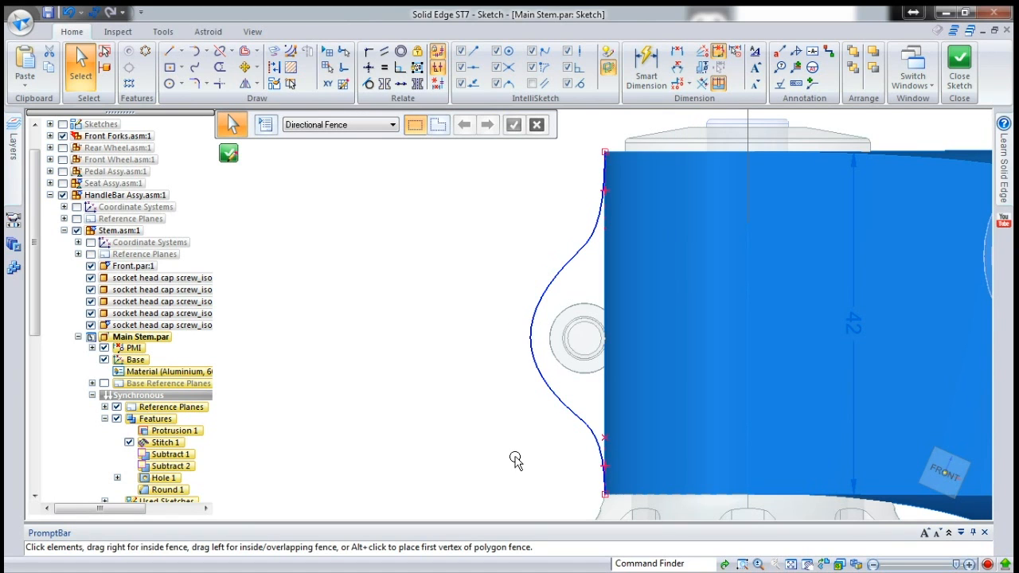
pyautogui.click(959, 68)
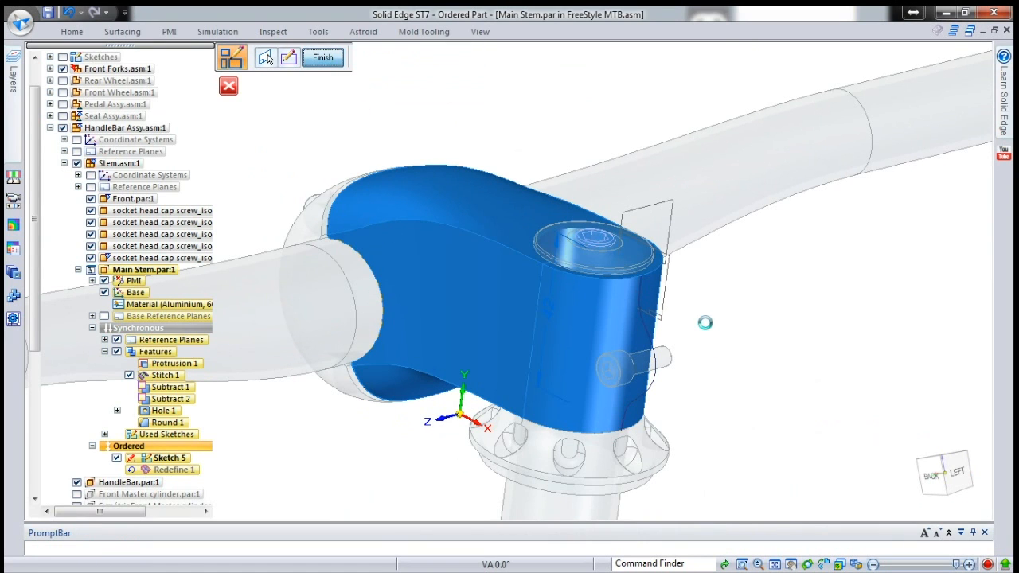
pyautogui.moveTo(697, 291); pyautogui.dragTo(707, 269, button='middle')
pyautogui.moveTo(726, 311); pyautogui.dragTo(681, 363, button='middle')
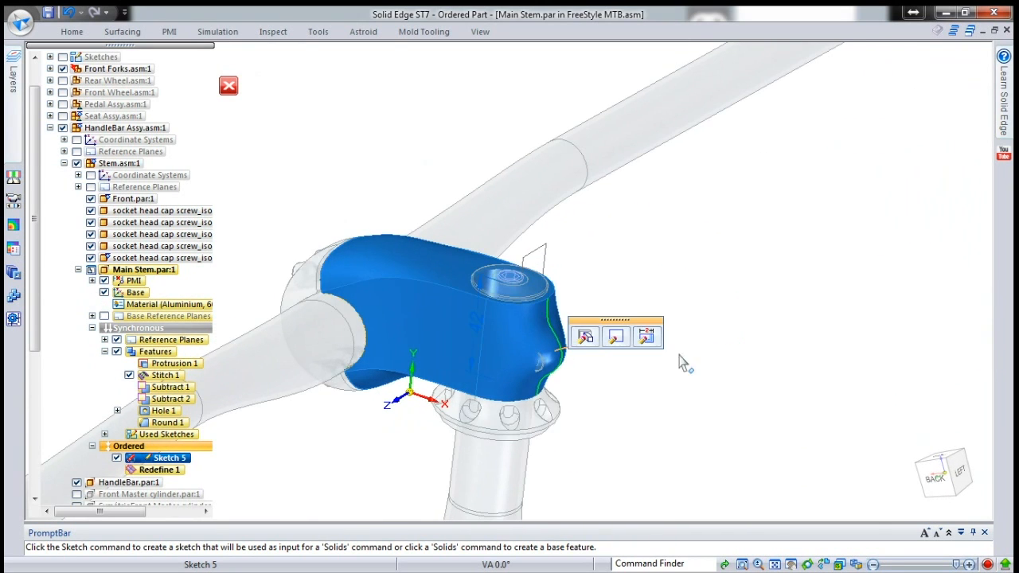
pyautogui.scroll(3, 561, 388)
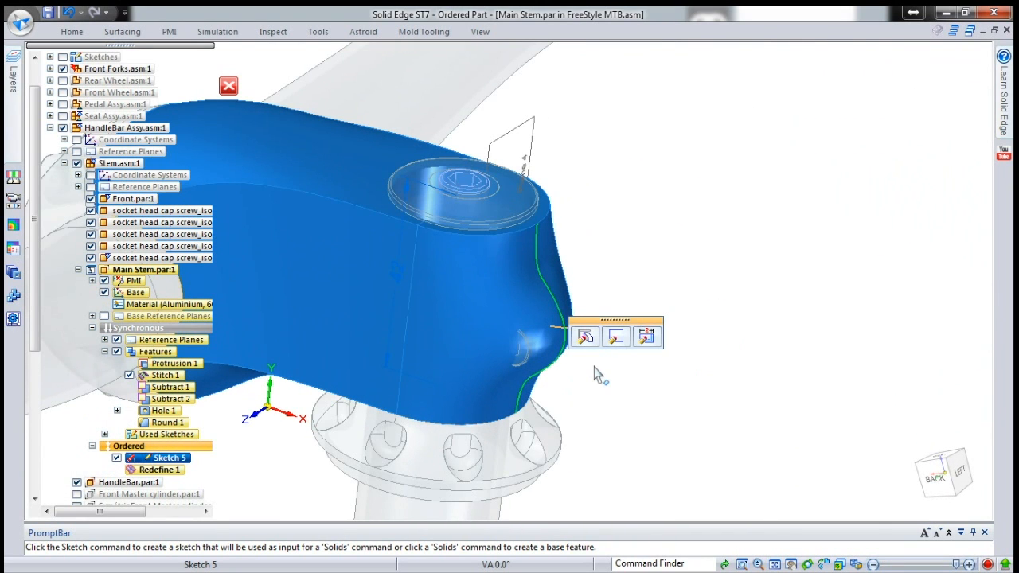
# - Start a Cut on the steerer clamp's upper face and sketch a narrow vertical rectangle by centre across the clamp wall on its midline
pyautogui.press('Escape')
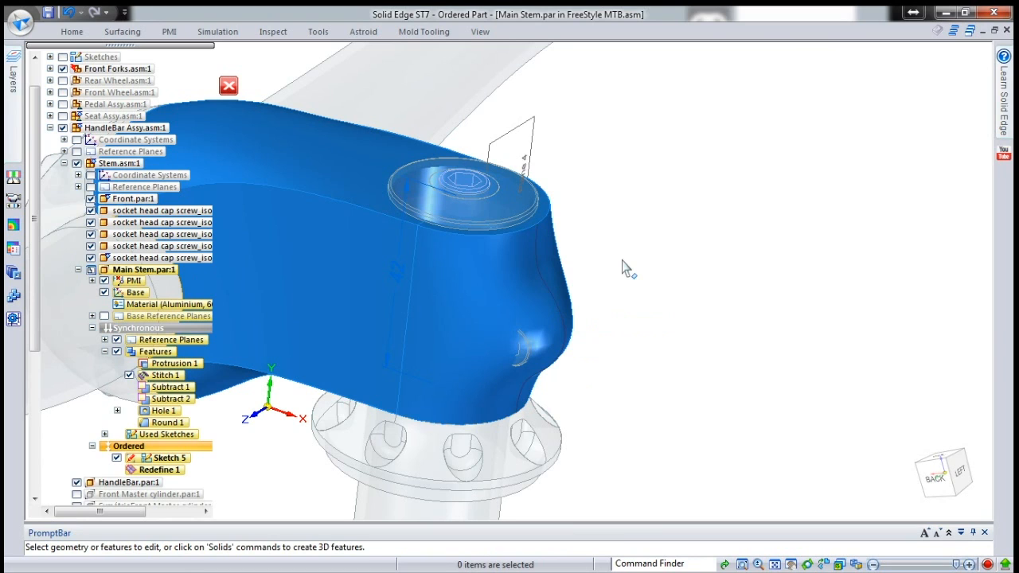
pyautogui.click(80, 29)
pyautogui.click(347, 69)
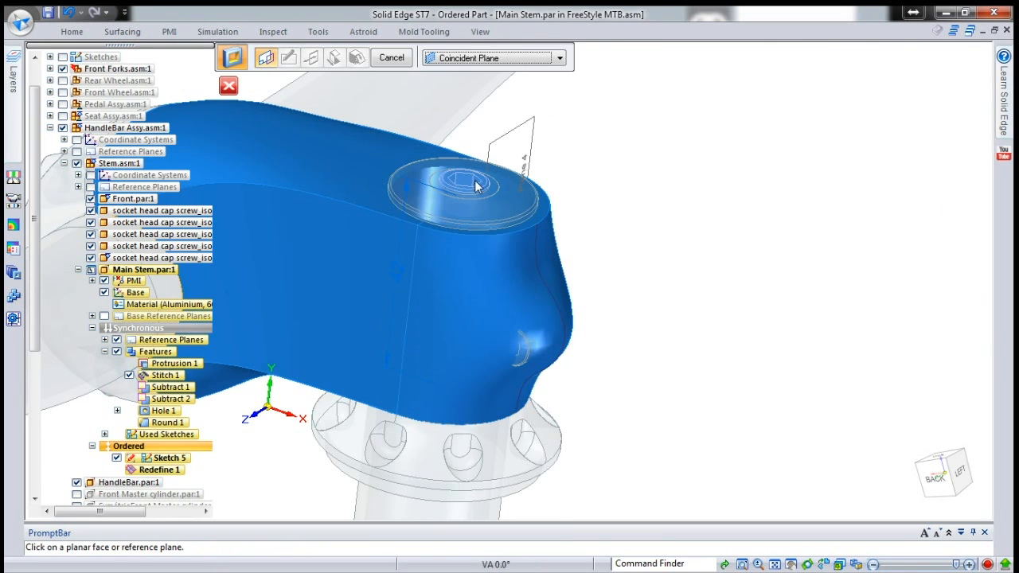
pyautogui.click(542, 218)
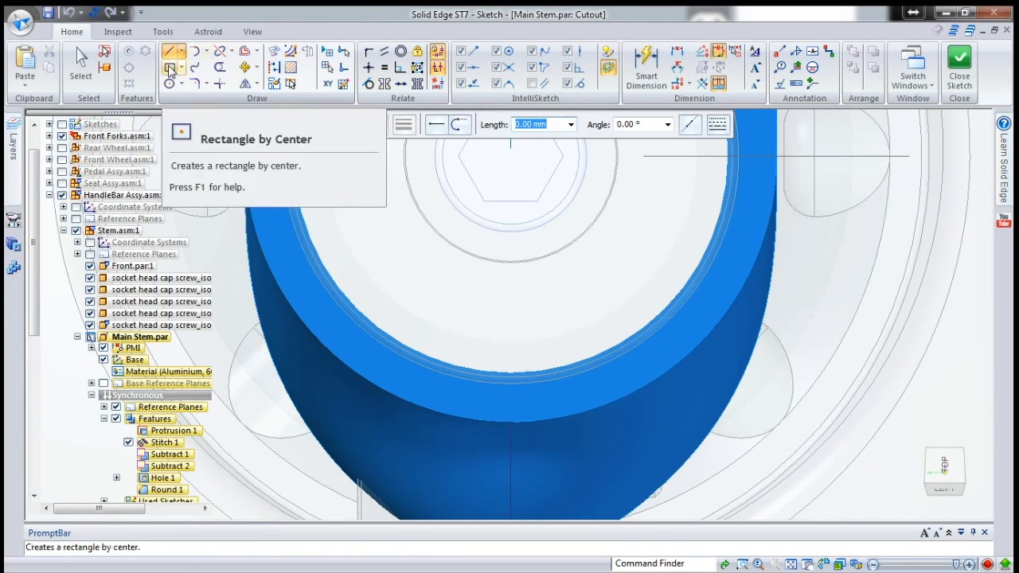
pyautogui.click(169, 67)
pyautogui.click(511, 491)
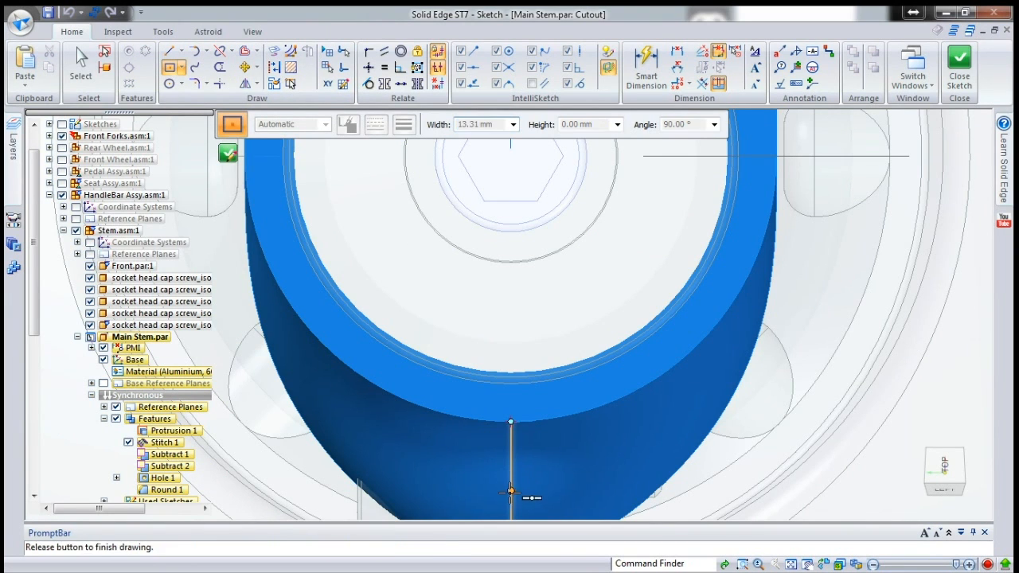
pyautogui.click(525, 356)
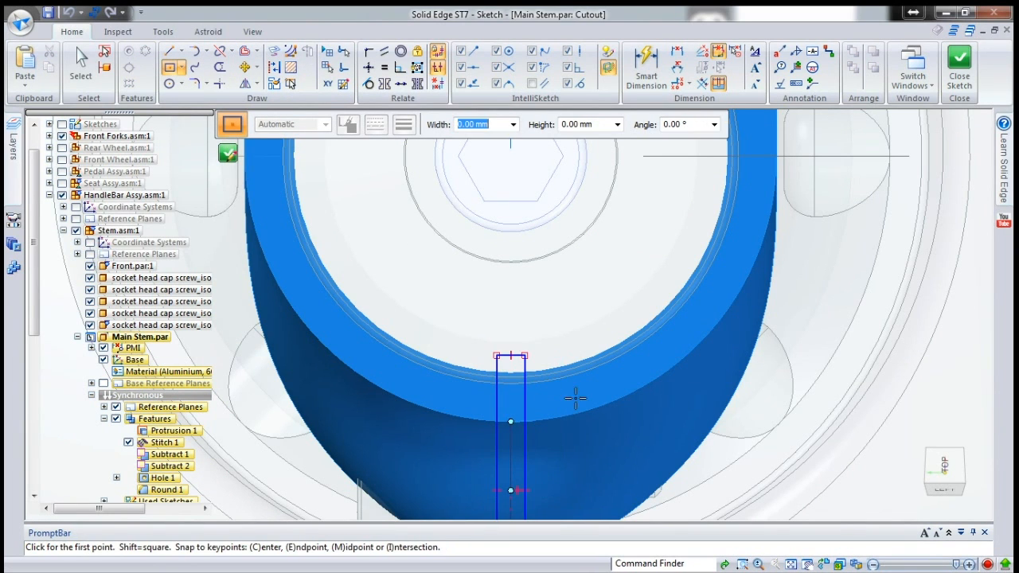
# - Dimension the slot rectangle's width to 2 mm
pyautogui.click(655, 60)
pyautogui.click(512, 356)
pyautogui.click(545, 304)
pyautogui.write('2')
pyautogui.press('Return')
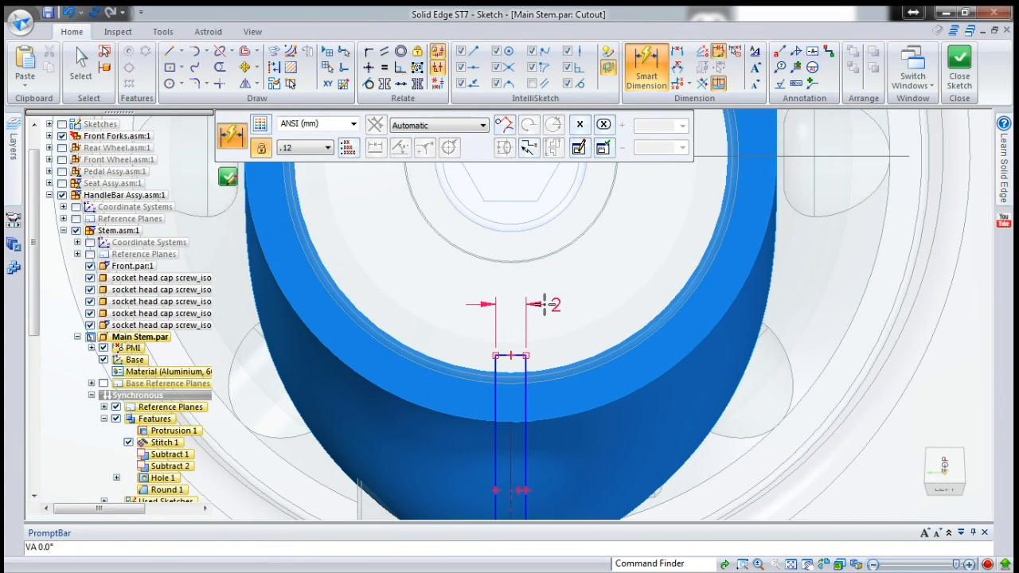
# - Hide the surrounding assembly components so only the Main Stem remains behind the slot sketch
pyautogui.click(368, 50)
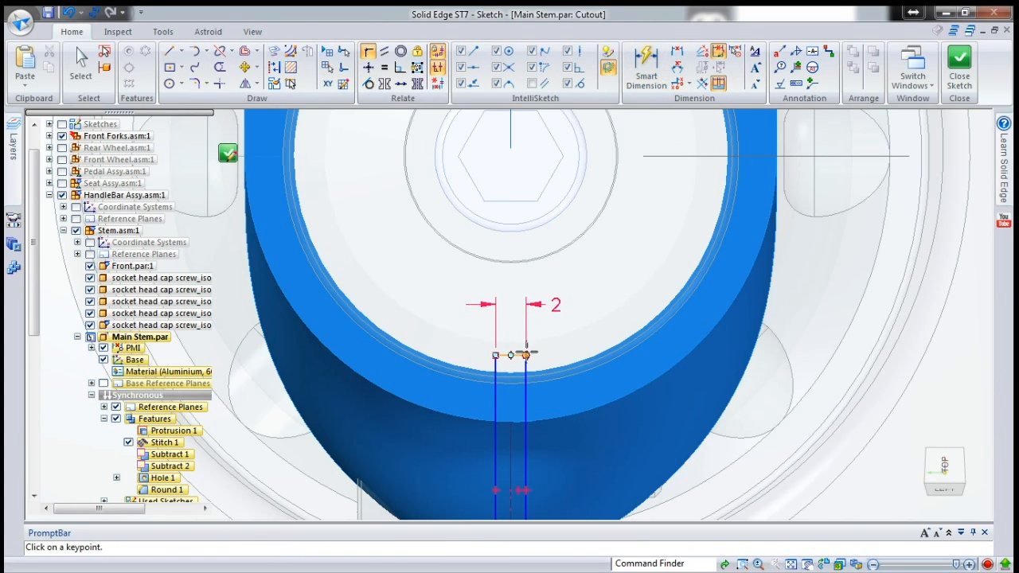
pyautogui.hotkey('ctrl', 'shift', 'p')
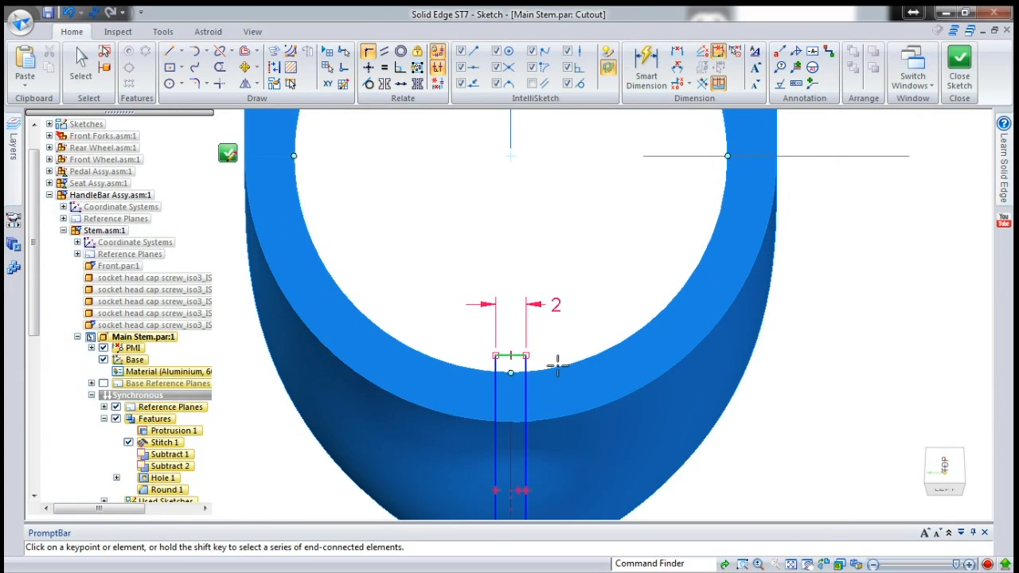
pyautogui.scroll(1, 541, 368)
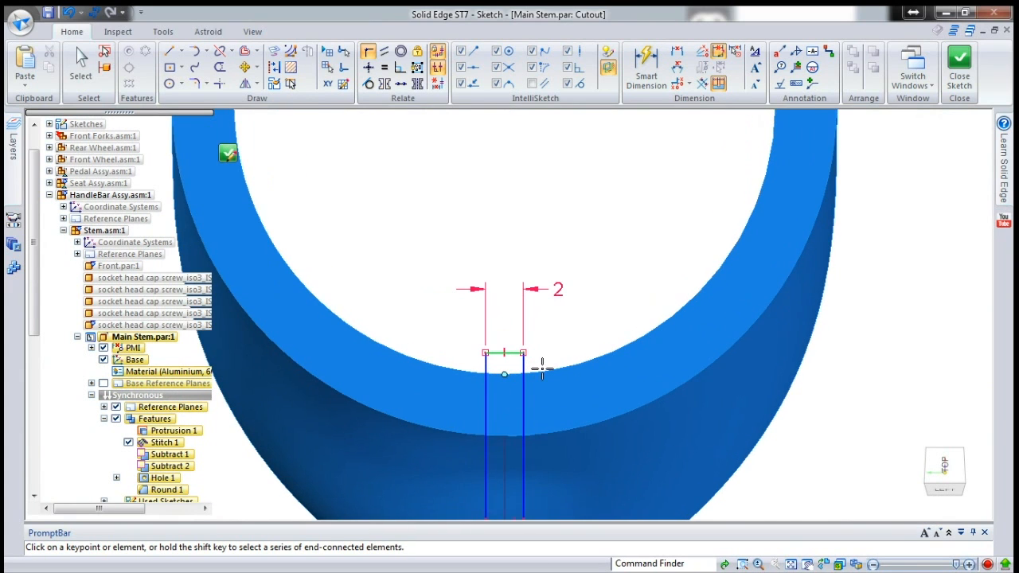
pyautogui.press('Escape')
# - Dimension the slot rectangle's long side to 20 mm
pyautogui.scroll(-6, 550, 287)
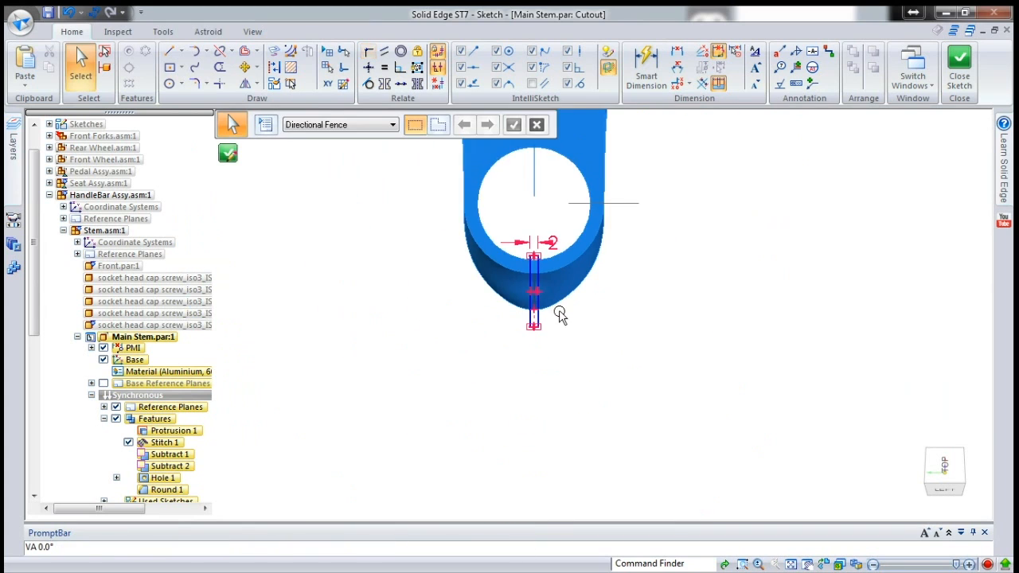
pyautogui.scroll(5, 539, 332)
pyautogui.click(645, 68)
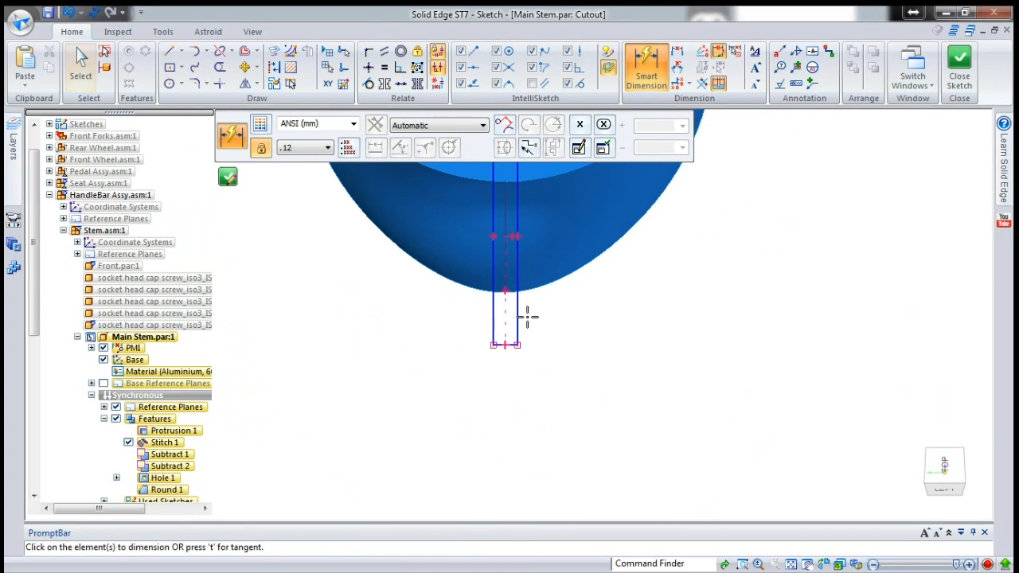
pyautogui.click(518, 316)
pyautogui.click(599, 332)
pyautogui.write('20')
pyautogui.press('Return')
pyautogui.press('Escape')
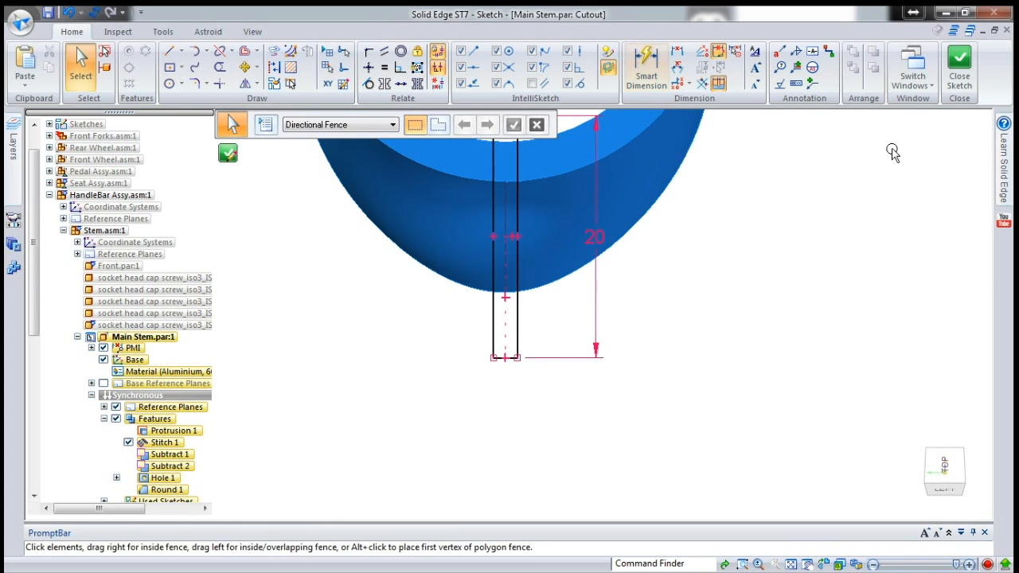
# - Close the sketch and cut the slot down through the full height of the steerer clamp wall
pyautogui.click(960, 67)
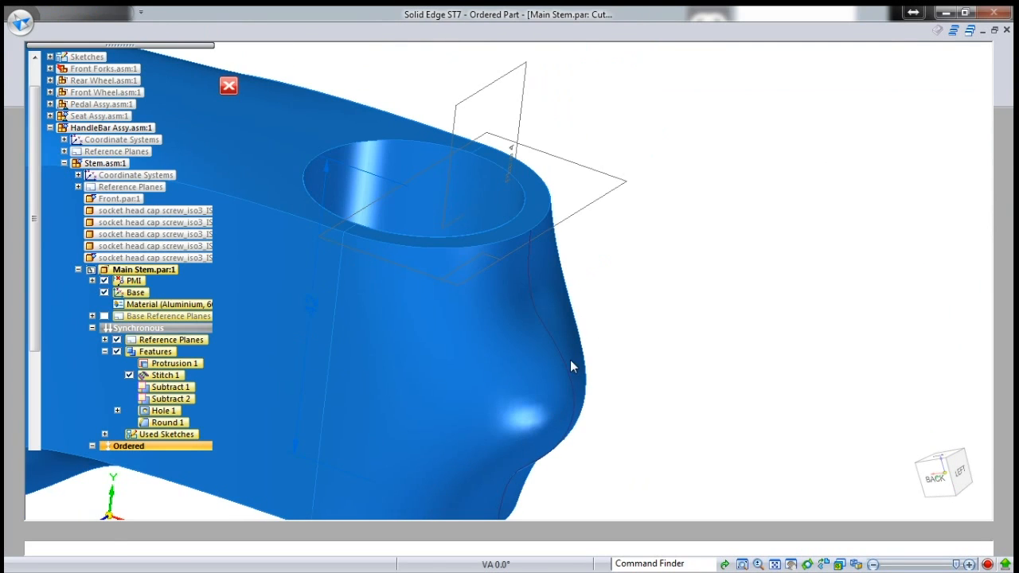
pyautogui.click(556, 266)
pyautogui.rightClick(691, 156)
pyautogui.press('Escape')
pyautogui.scroll(-3, 676, 139)
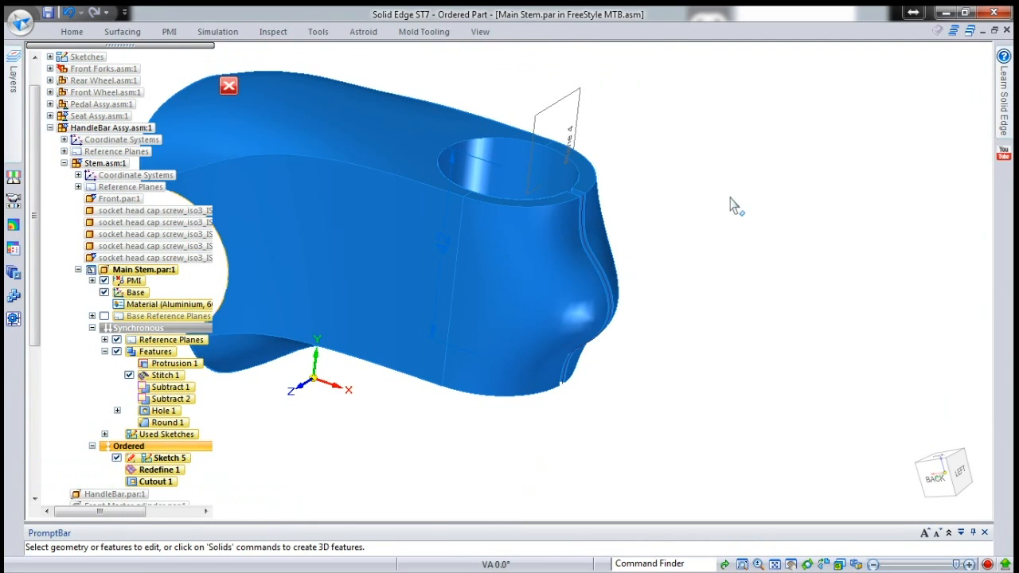
# - Start a Hole on the planar face of the M5 x 15 clamp screw and place the hole circle near the screw's centre
pyautogui.click(73, 32)
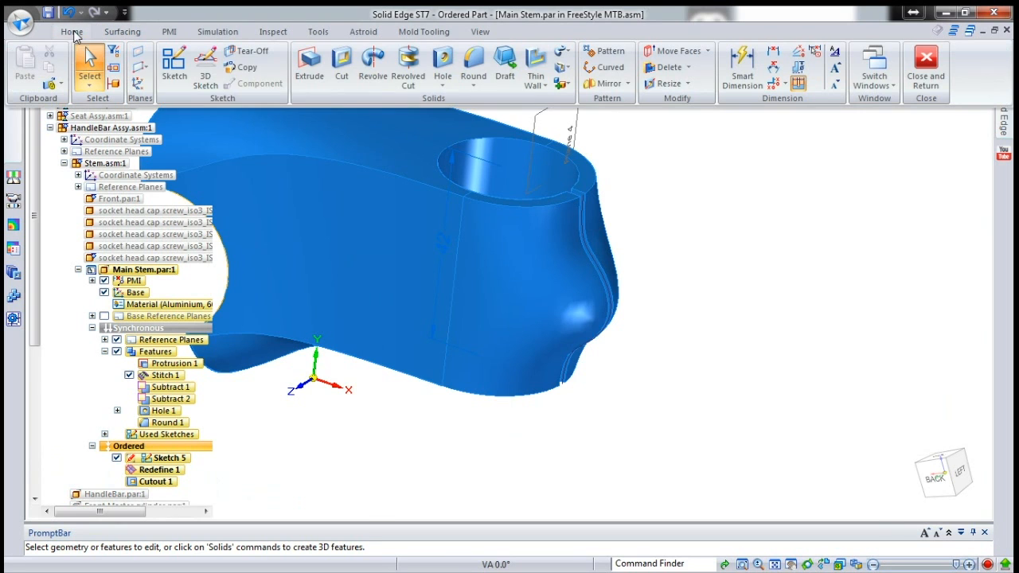
pyautogui.click(443, 88)
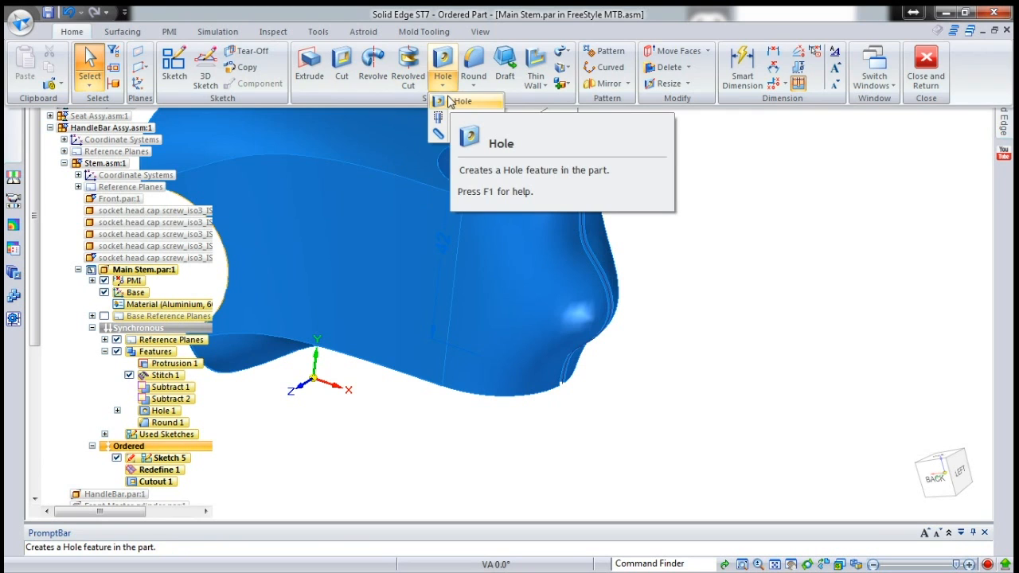
pyautogui.click(454, 102)
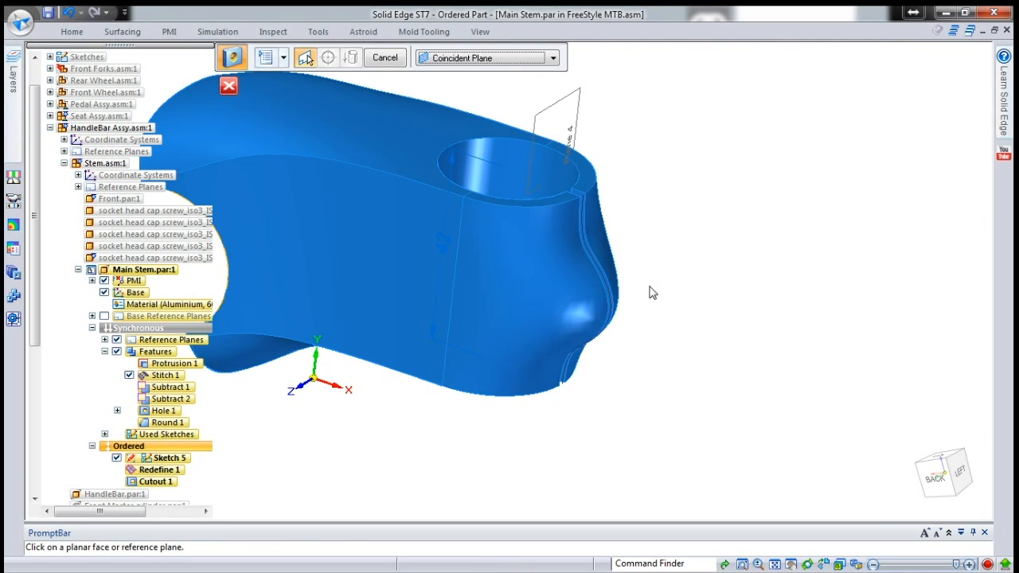
pyautogui.moveTo(692, 348); pyautogui.dragTo(616, 310, button='middle')
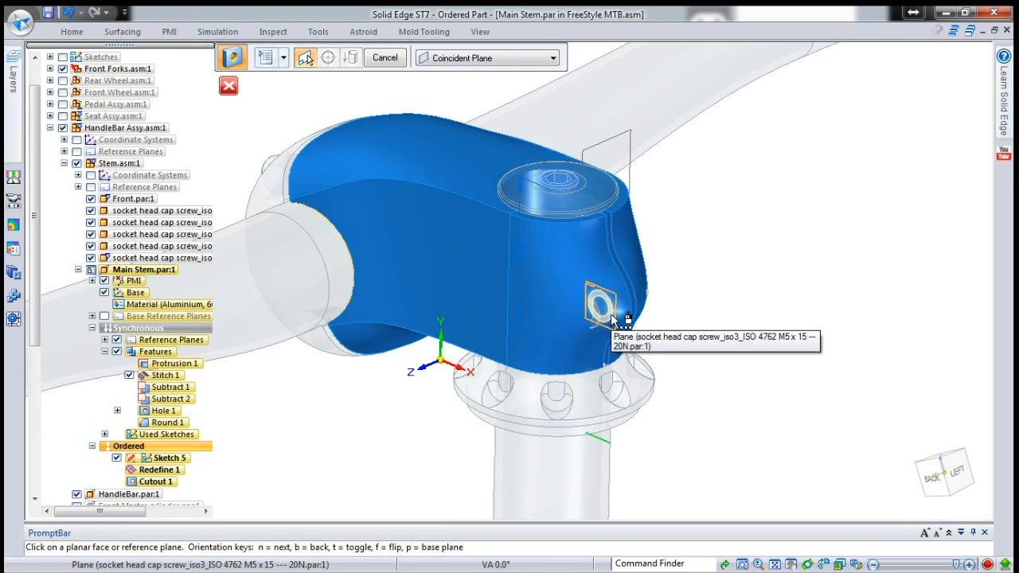
pyautogui.click(613, 320)
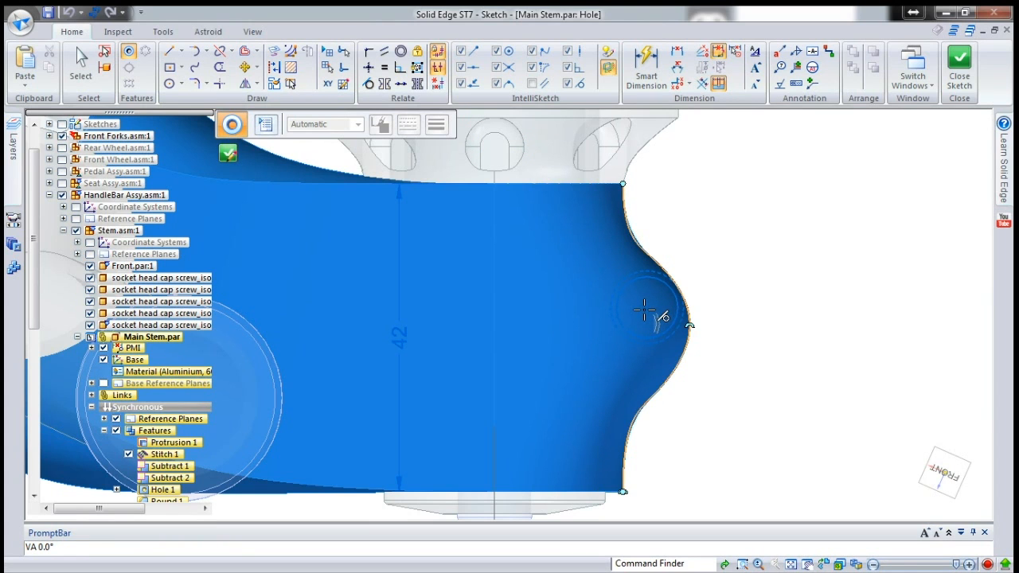
pyautogui.scroll(2, 642, 310)
pyautogui.click(646, 321)
# - Enable edge locating for peers and connect the hole circle's centre to the clamp screw's centre
pyautogui.click(368, 50)
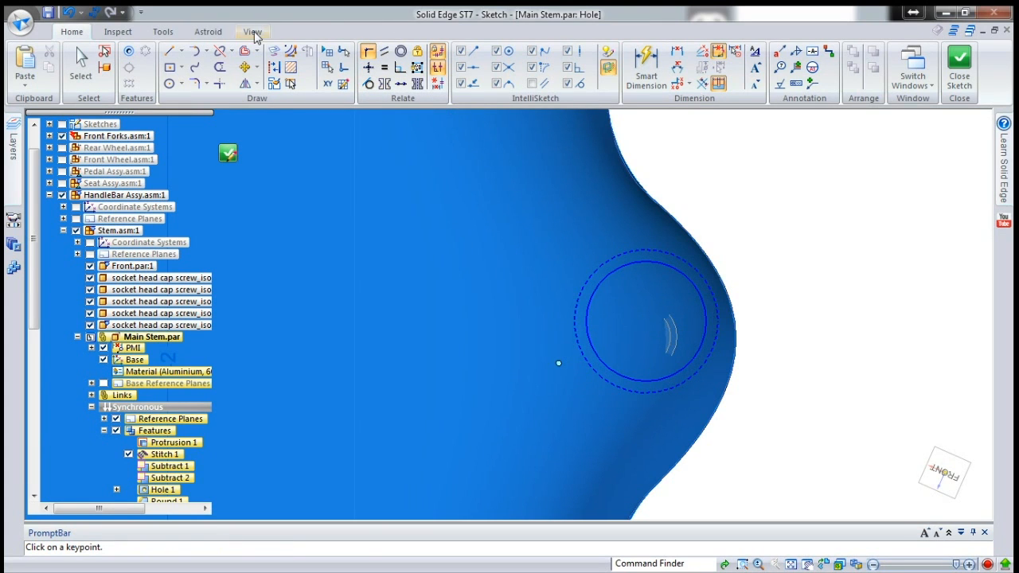
pyautogui.click(163, 31)
pyautogui.click(440, 67)
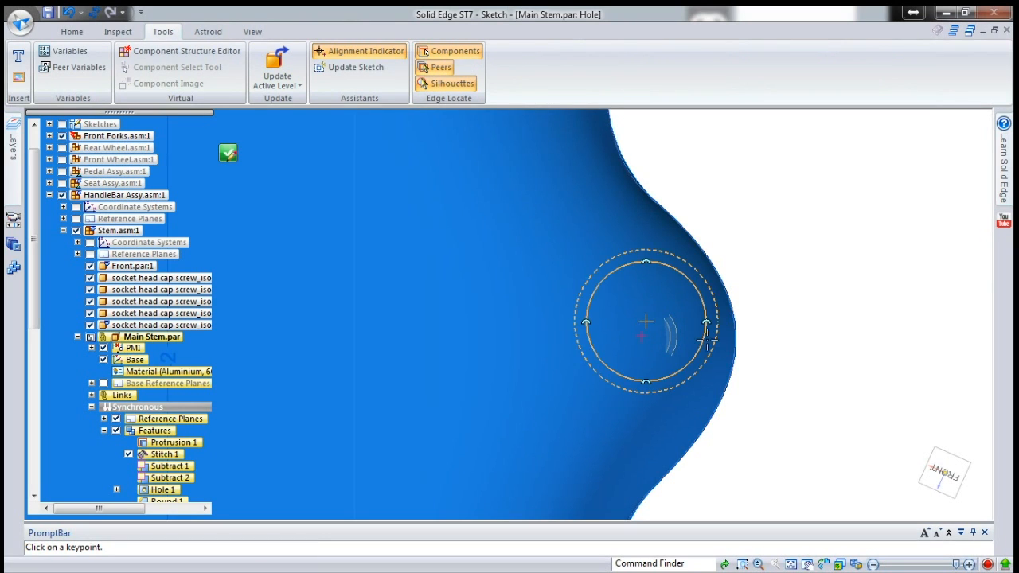
pyautogui.click(646, 326)
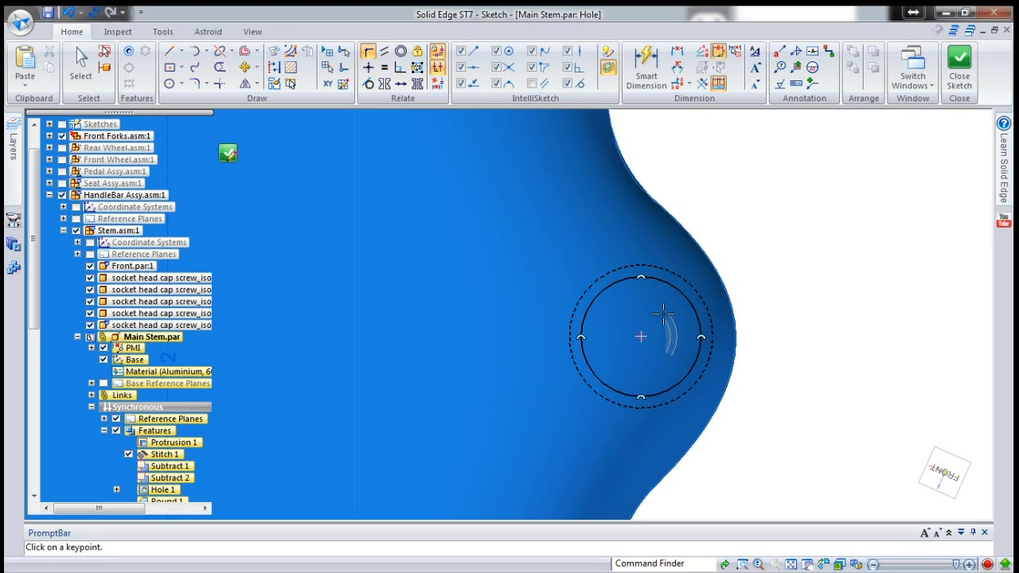
# - Change the hole type to an unthreaded counterbore for an M5 socket head cap screw
pyautogui.click(128, 50)
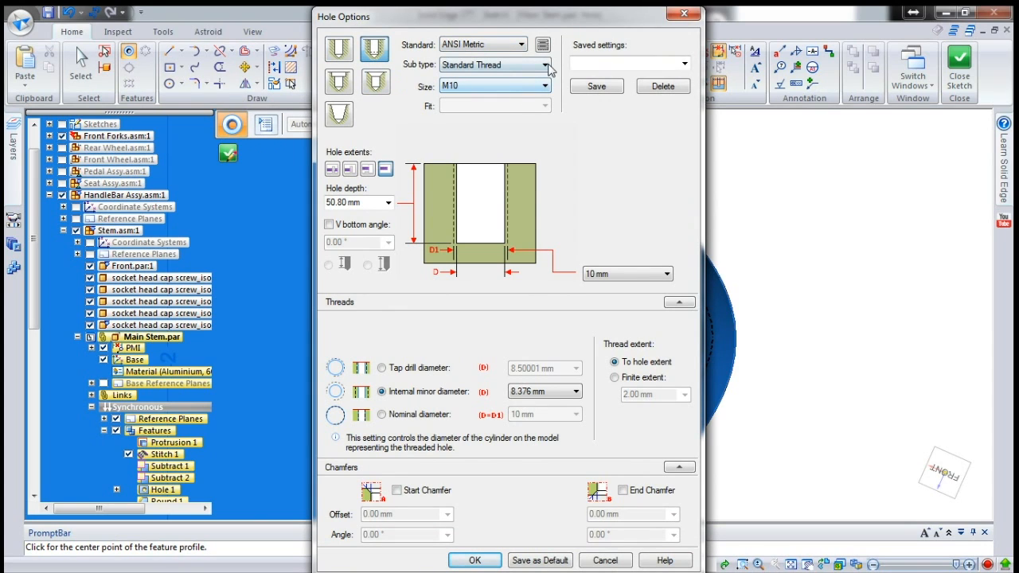
pyautogui.click(339, 82)
pyautogui.click(547, 86)
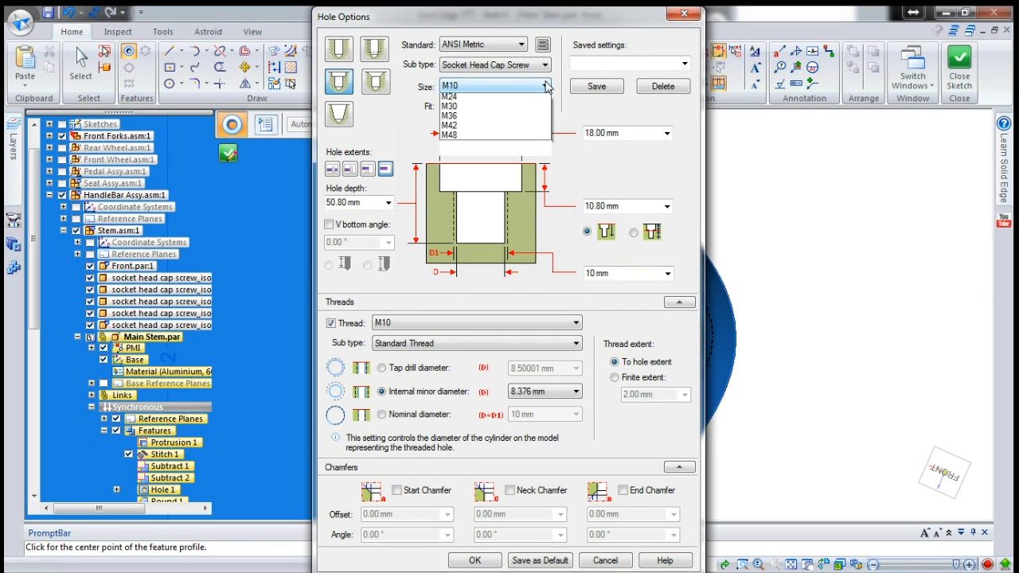
pyautogui.click(484, 147)
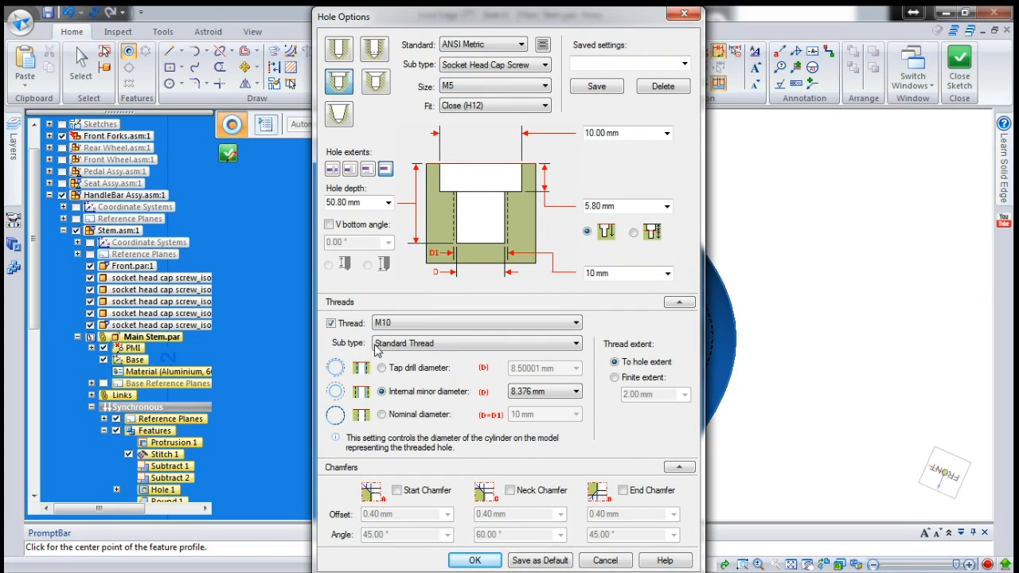
pyautogui.click(330, 325)
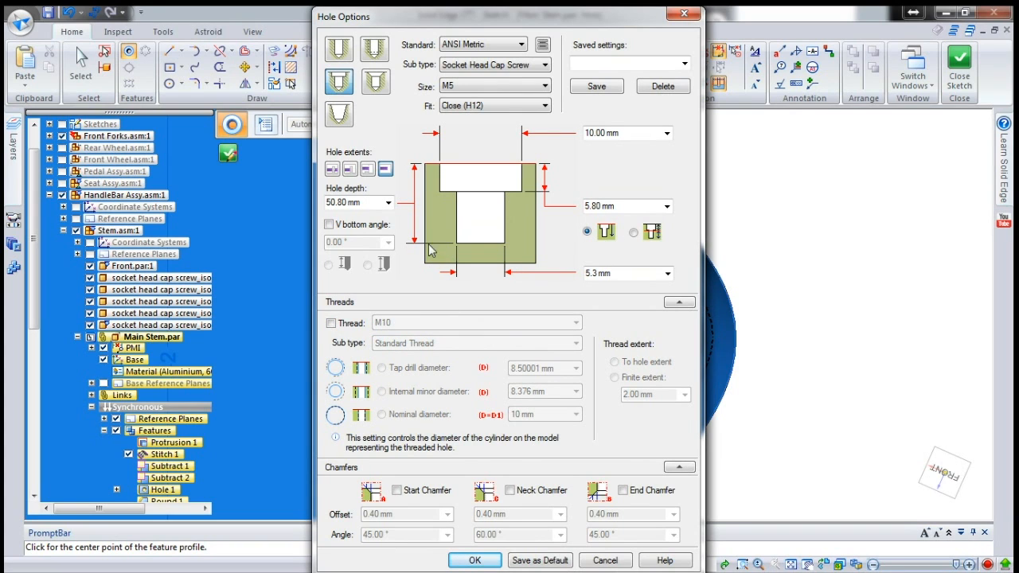
# - Place the profile at the counterbore's base, set the counterbore depth to 10 mm and the extent to Through Next, and apply the hole options
pyautogui.click(634, 233)
pyautogui.click(628, 208)
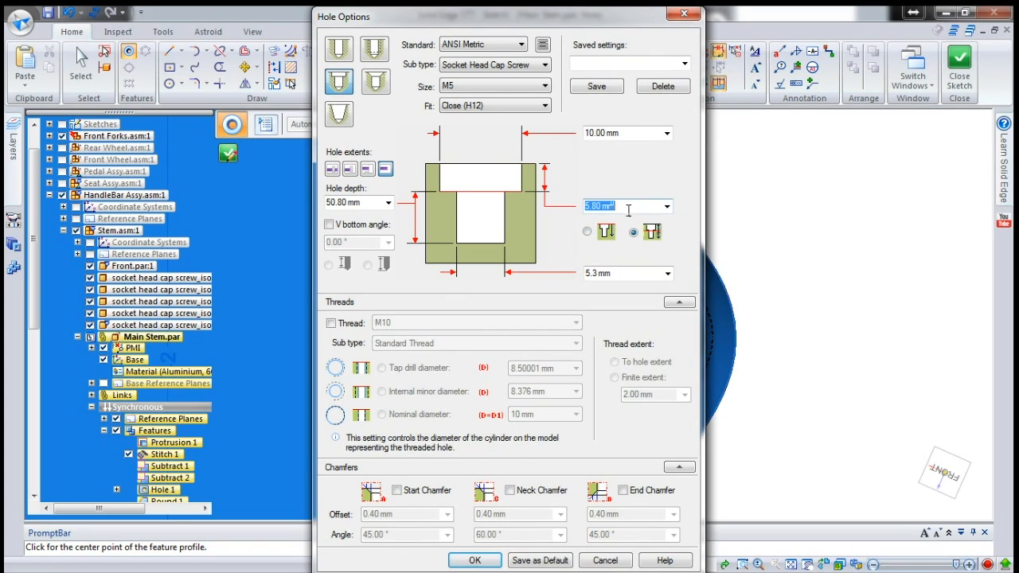
pyautogui.write('10')
pyautogui.press('Tab')
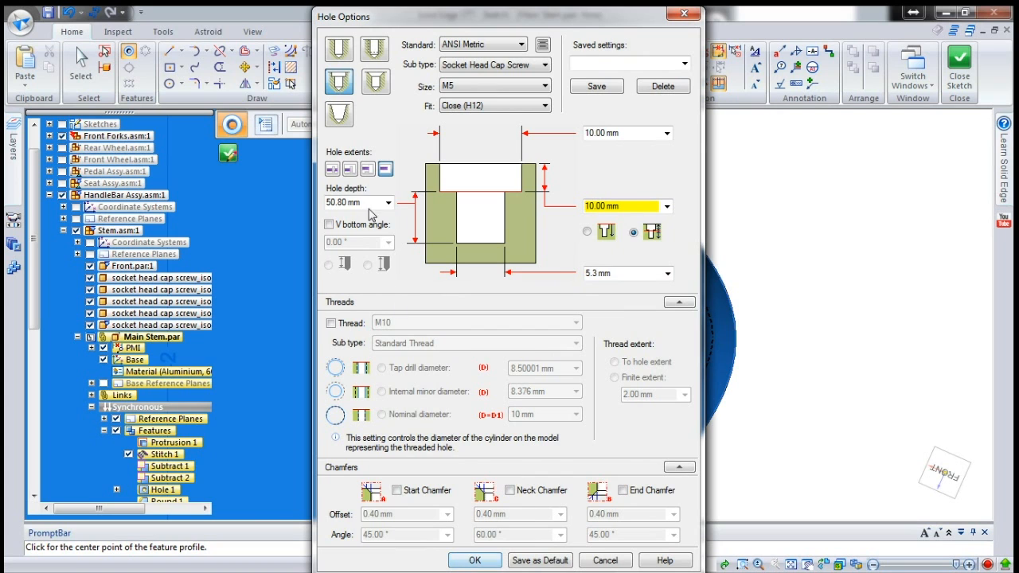
pyautogui.click(350, 169)
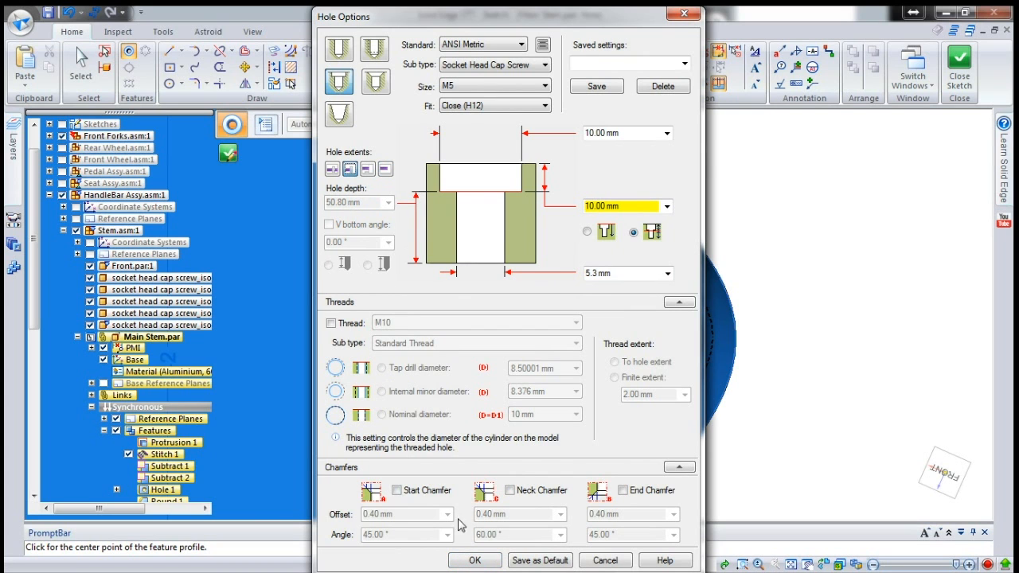
pyautogui.click(476, 561)
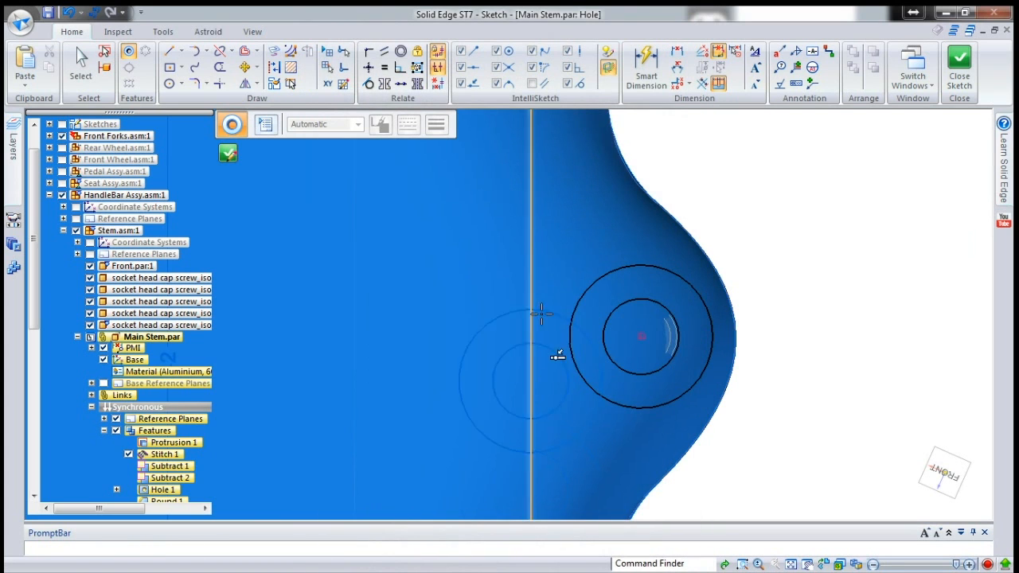
# - Close the hole sketch and cut the counterbored hole from the screw head toward the slot
pyautogui.click(229, 154)
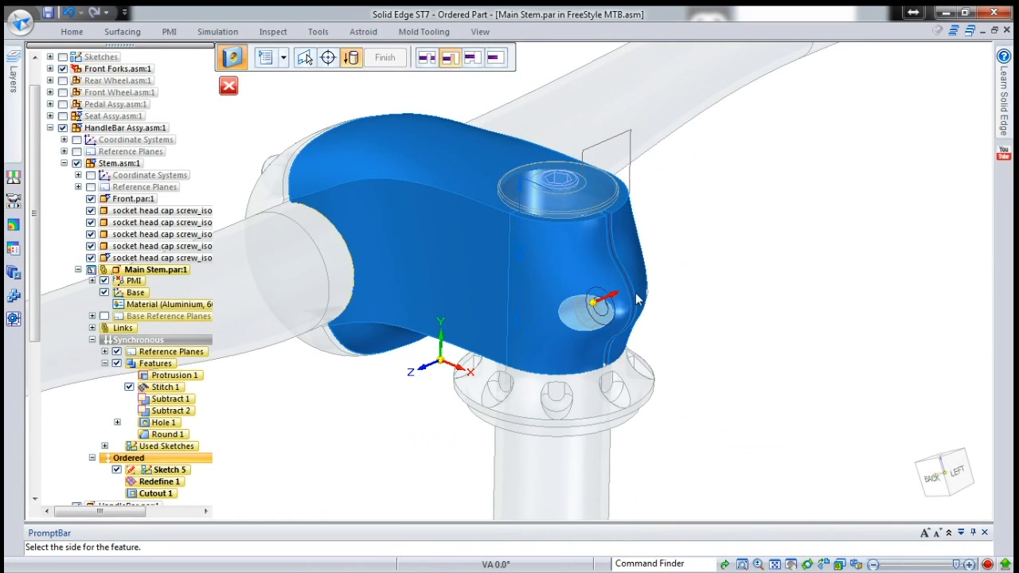
pyautogui.click(666, 303)
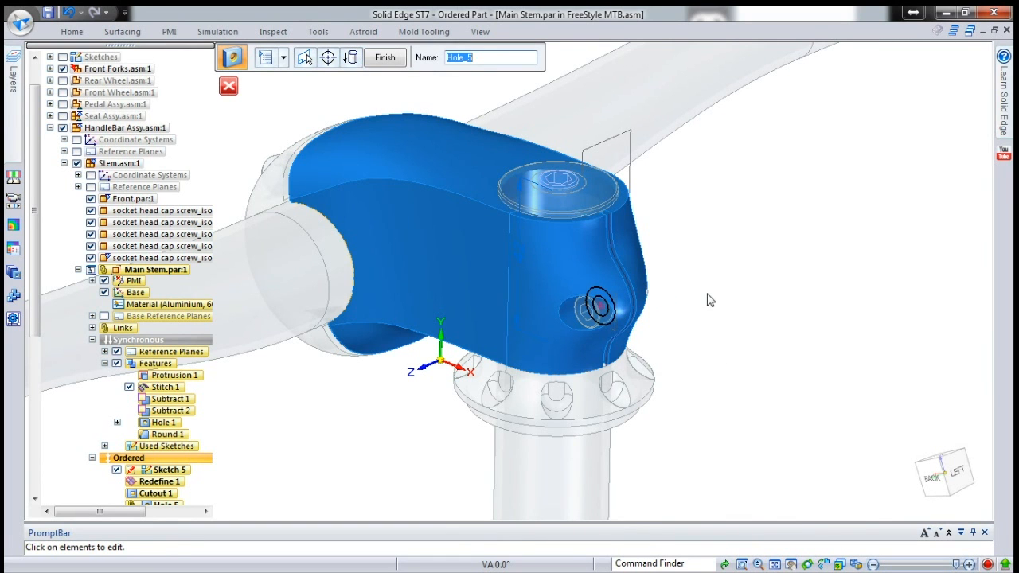
pyautogui.scroll(5, 637, 329)
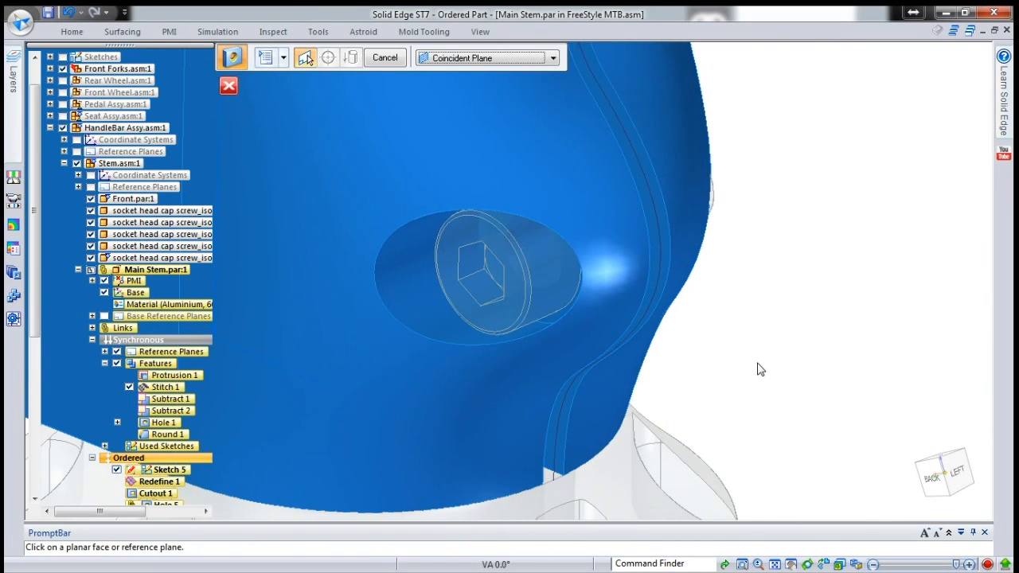
# - Start the clamp screw's hole sketch on the slot's inner planar face behind the counterbored hole
pyautogui.scroll(-3, 685, 378)
pyautogui.moveTo(696, 357); pyautogui.dragTo(644, 382, button='middle')
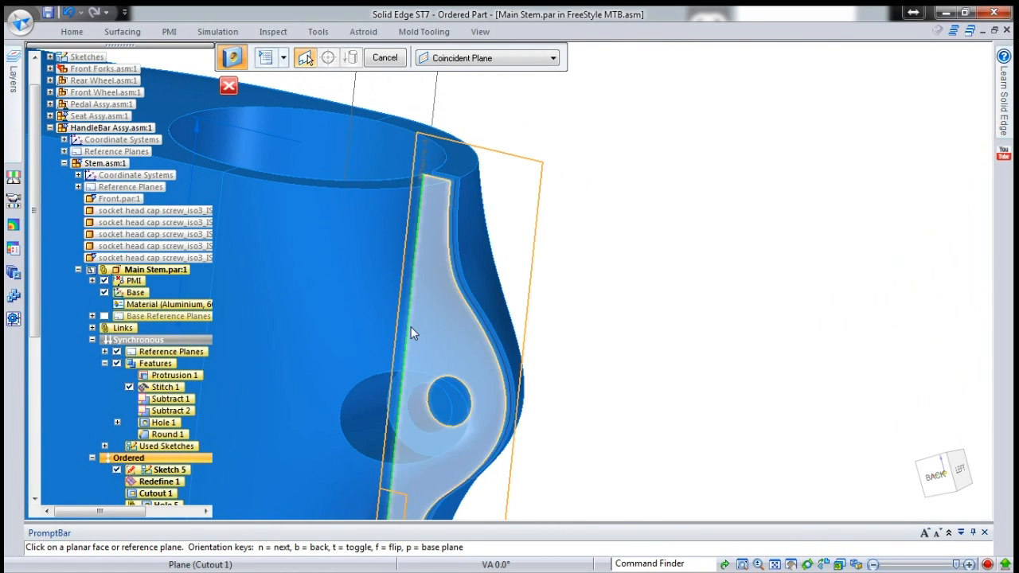
pyautogui.click(440, 408)
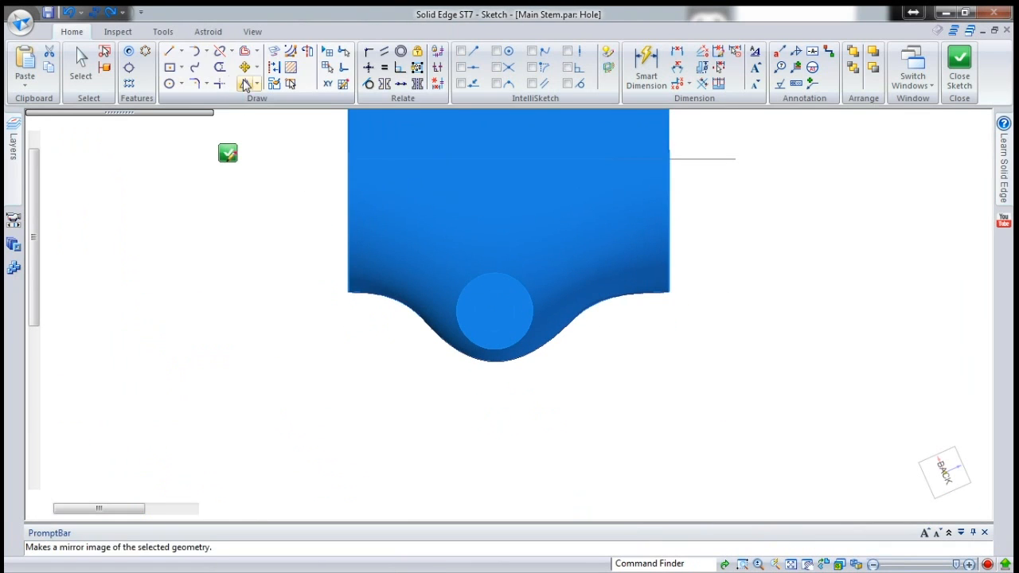
# - Configure the hole as an ANSI Metric threaded M5 hole with standard thread and a Through Next extent
pyautogui.click(267, 125)
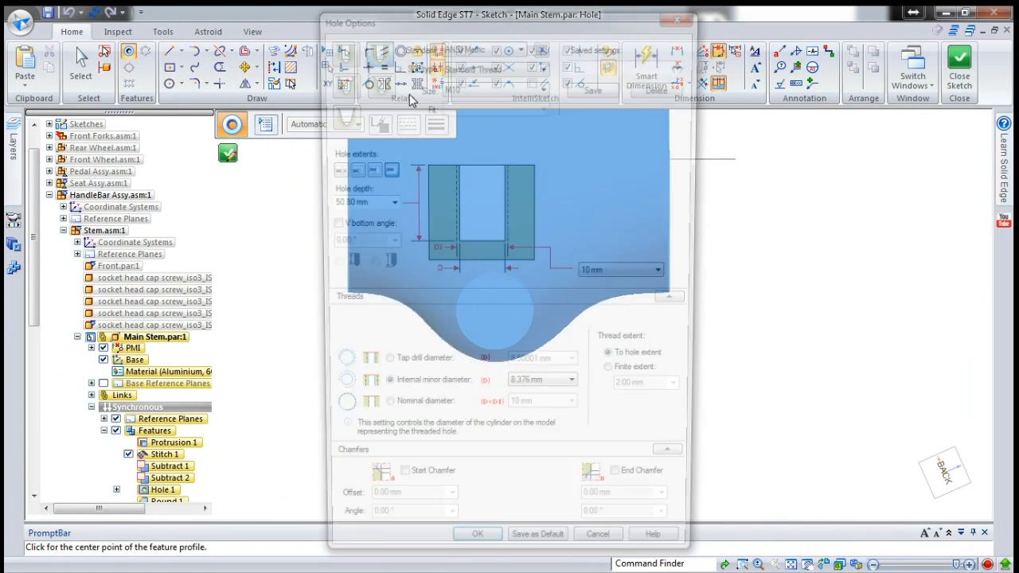
pyautogui.click(544, 86)
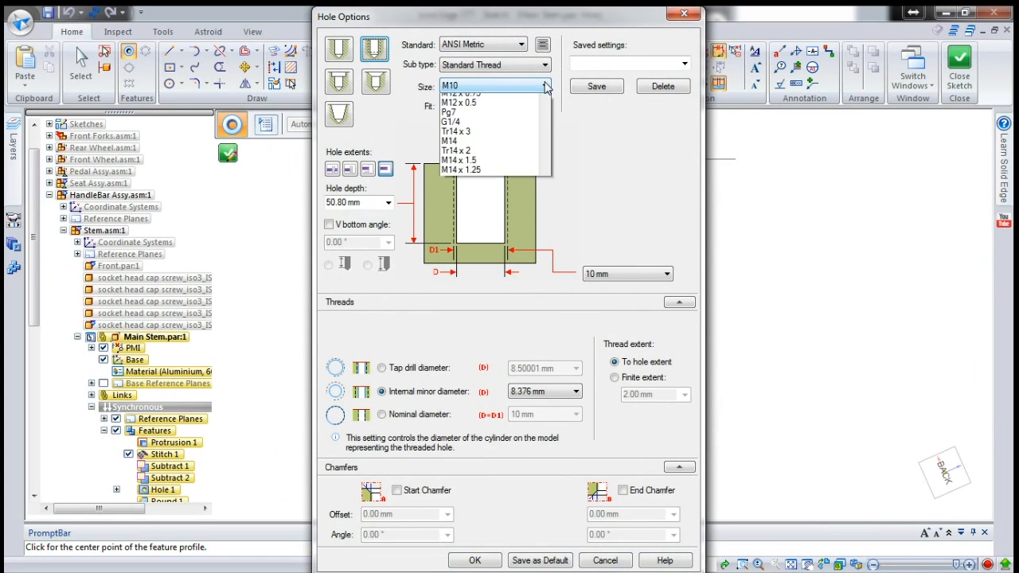
pyautogui.scroll(7, 478, 135)
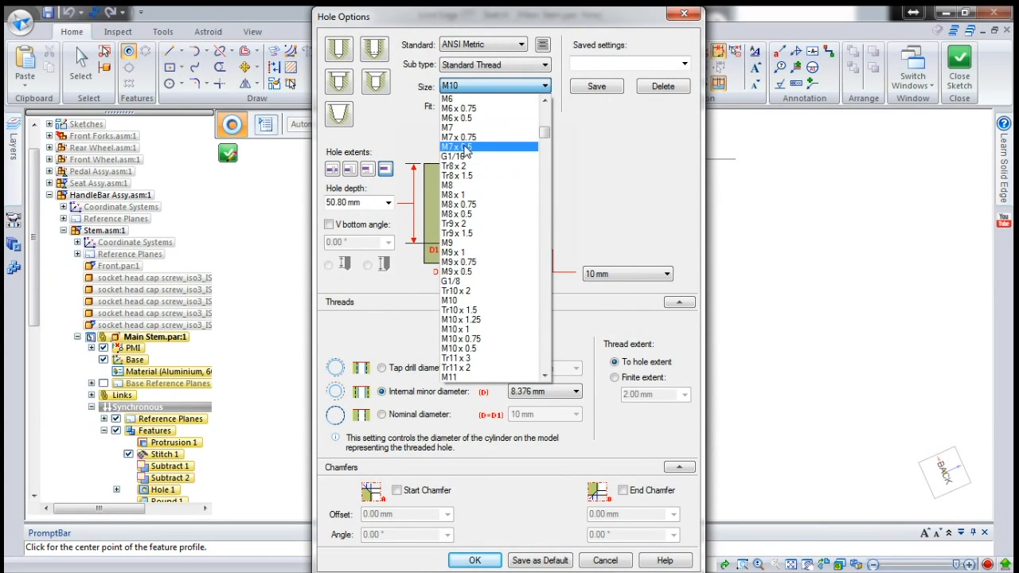
pyautogui.scroll(2, 465, 123)
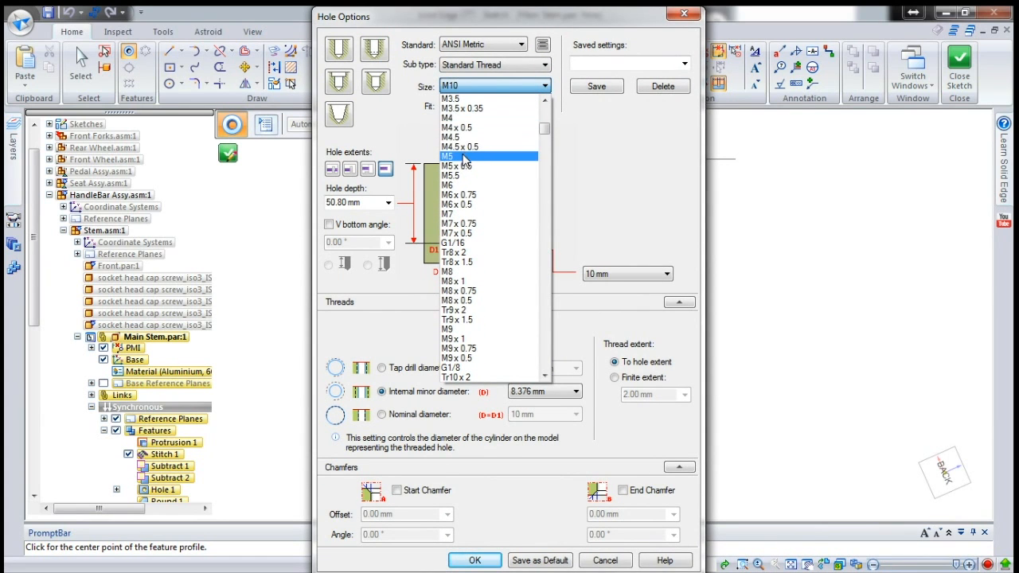
pyautogui.click(465, 156)
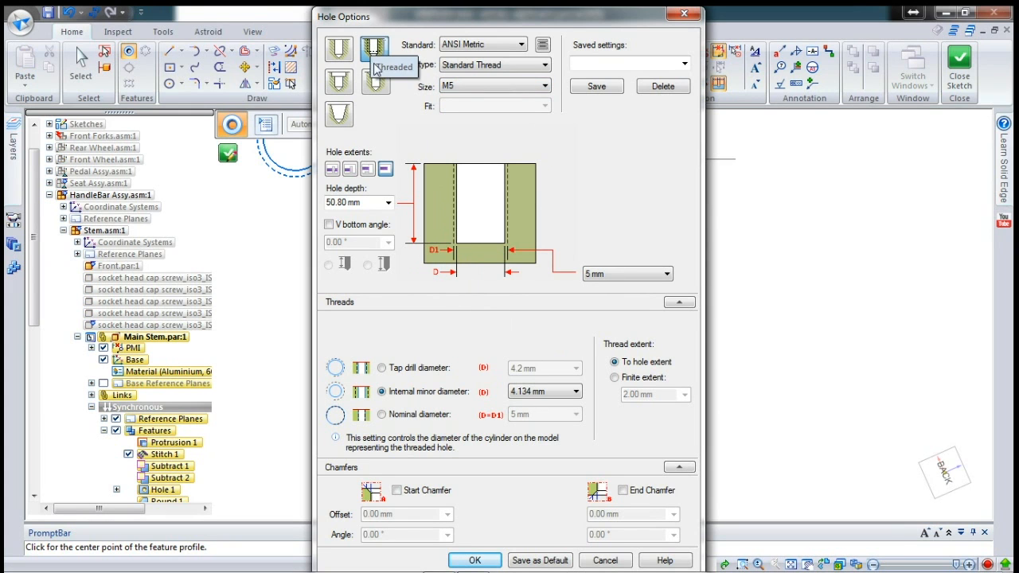
pyautogui.click(349, 169)
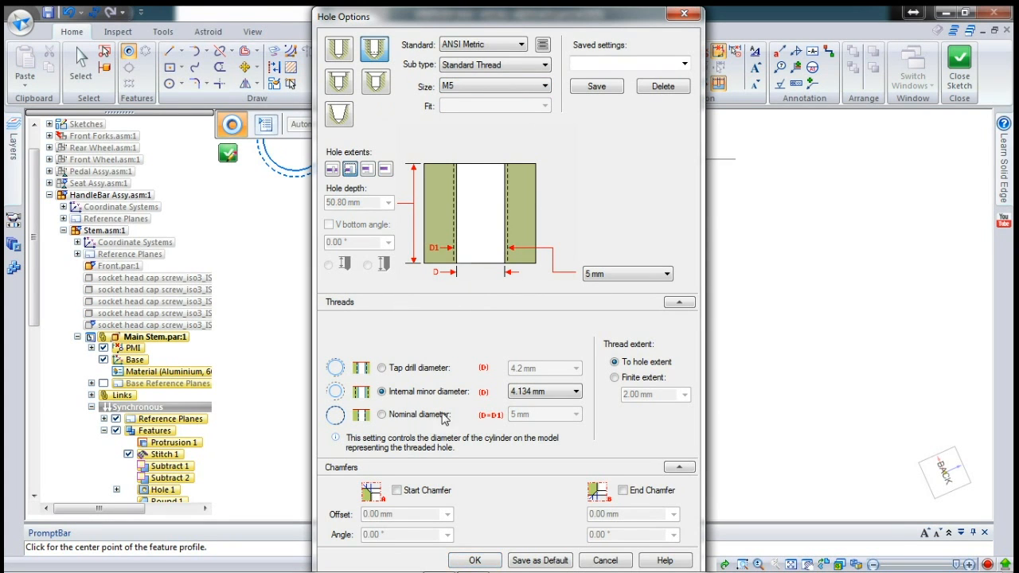
pyautogui.click(475, 560)
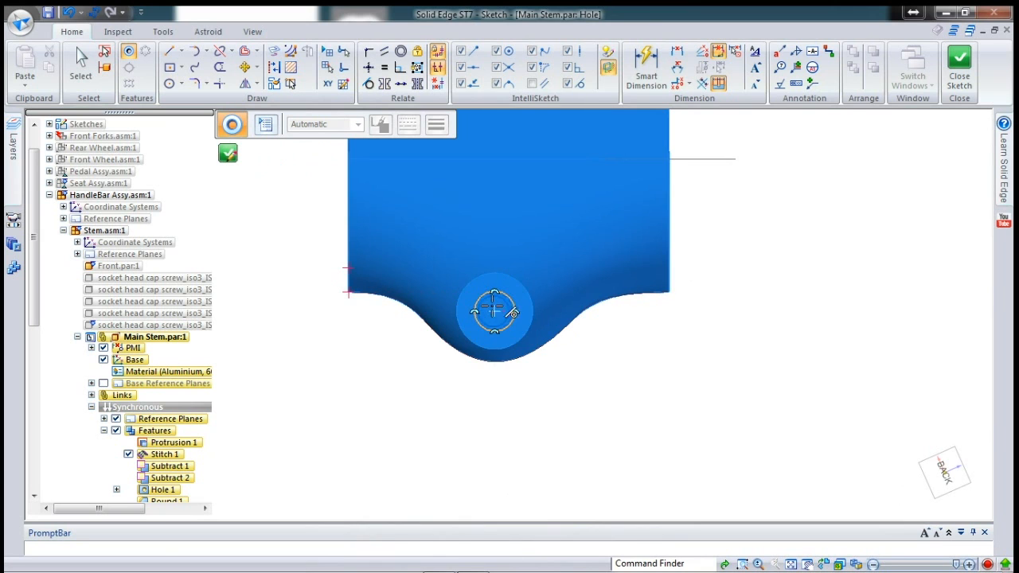
# - Place the threaded hole concentric with the counterbore, close the sketch and cut the hole away from the slot
pyautogui.click(494, 311)
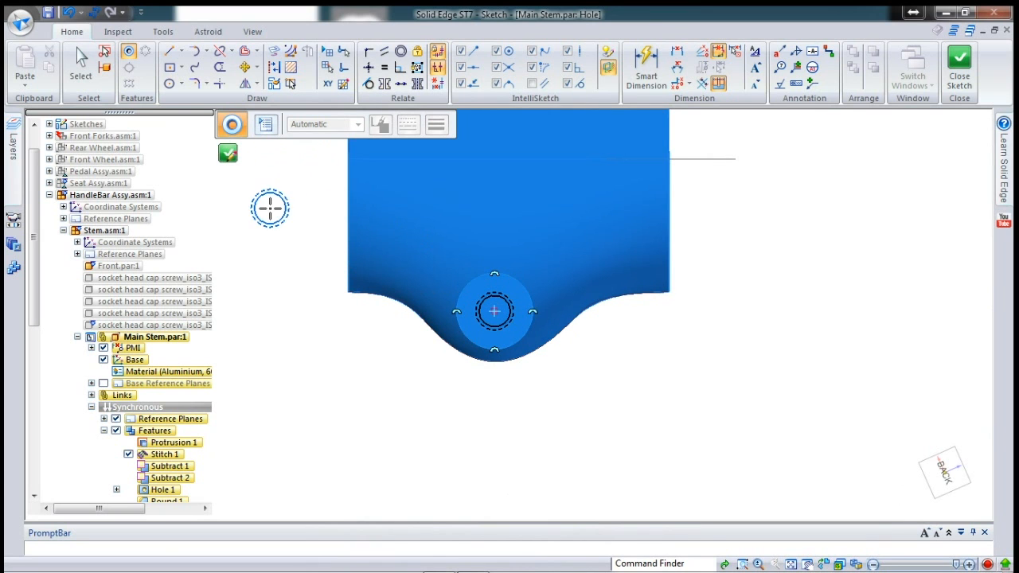
pyautogui.click(228, 156)
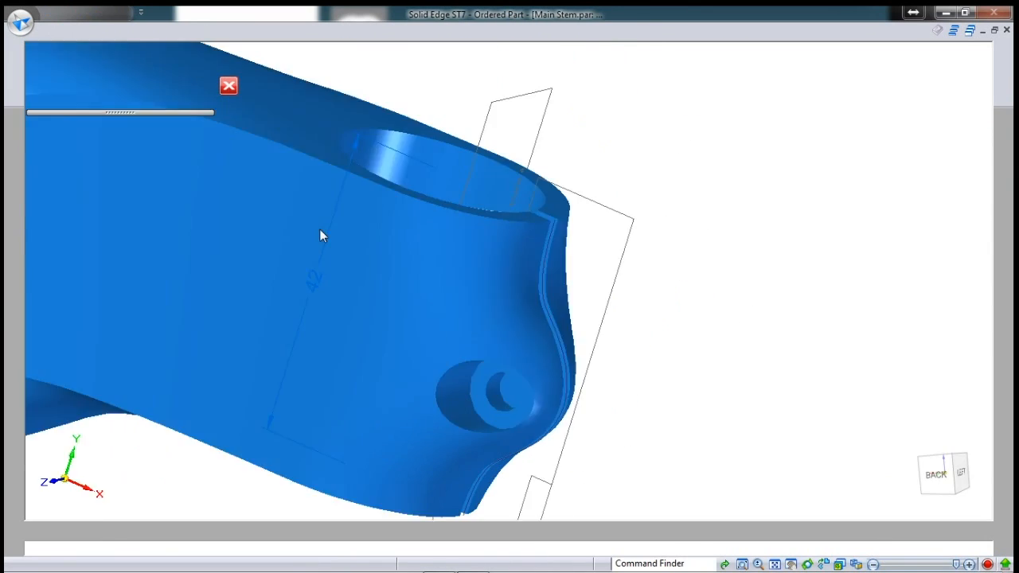
pyautogui.click(580, 320)
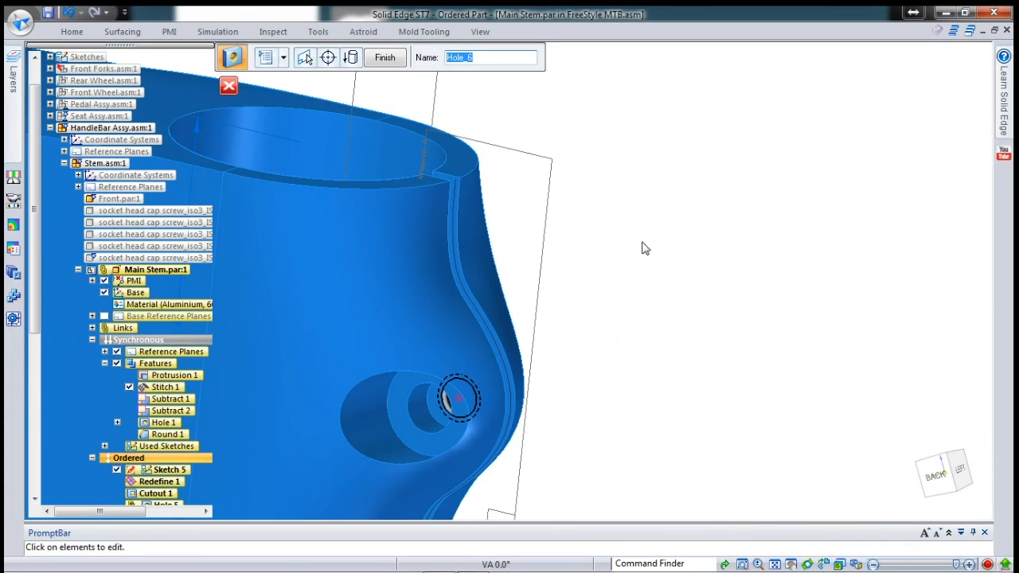
pyautogui.rightClick(638, 247)
# - Start a Round and assign a 1 mm radius to the clamp slot's short end edges at both ends
pyautogui.rightClick(644, 250)
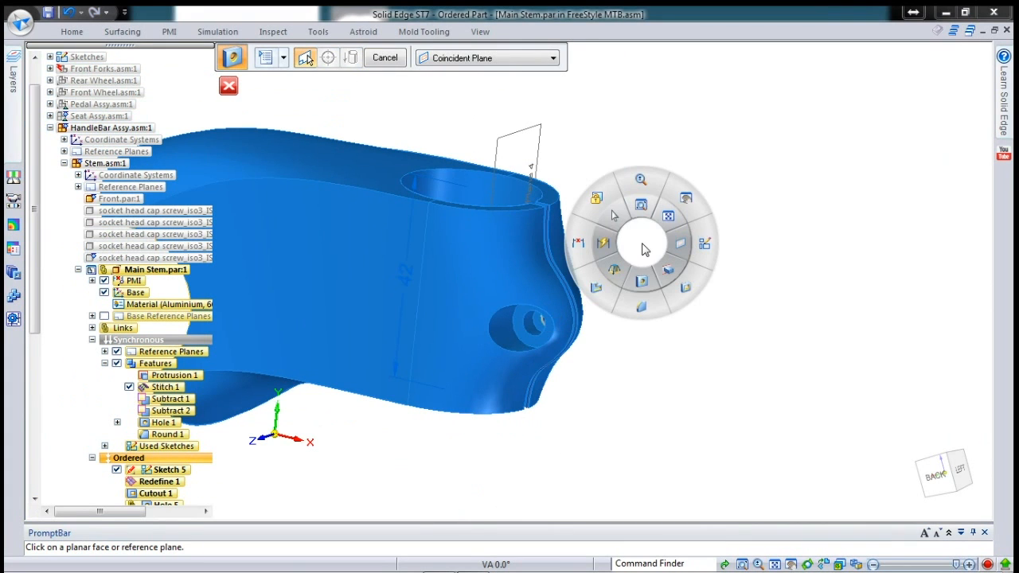
pyautogui.click(652, 285)
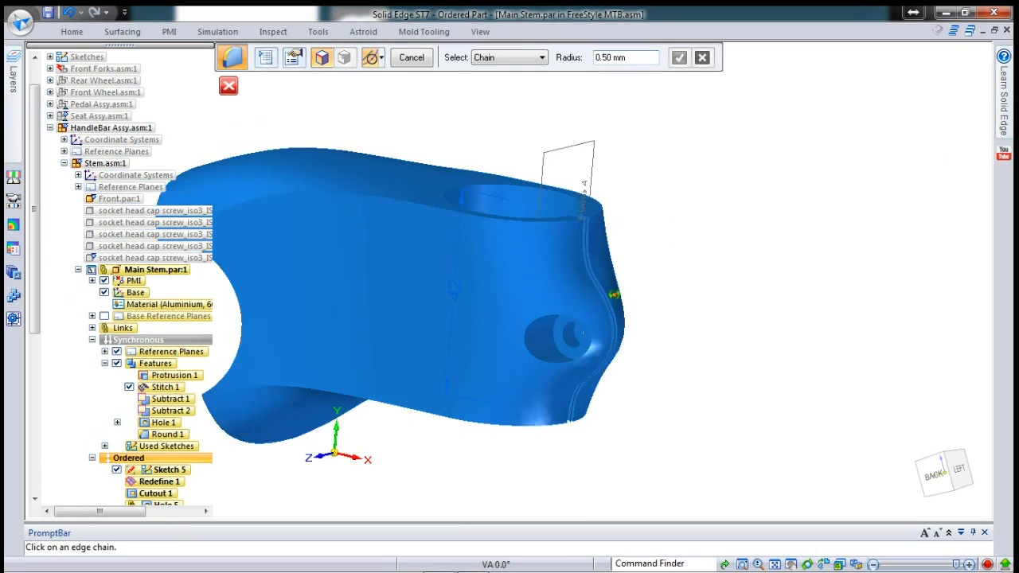
pyautogui.scroll(5, 646, 211)
pyautogui.click(623, 241)
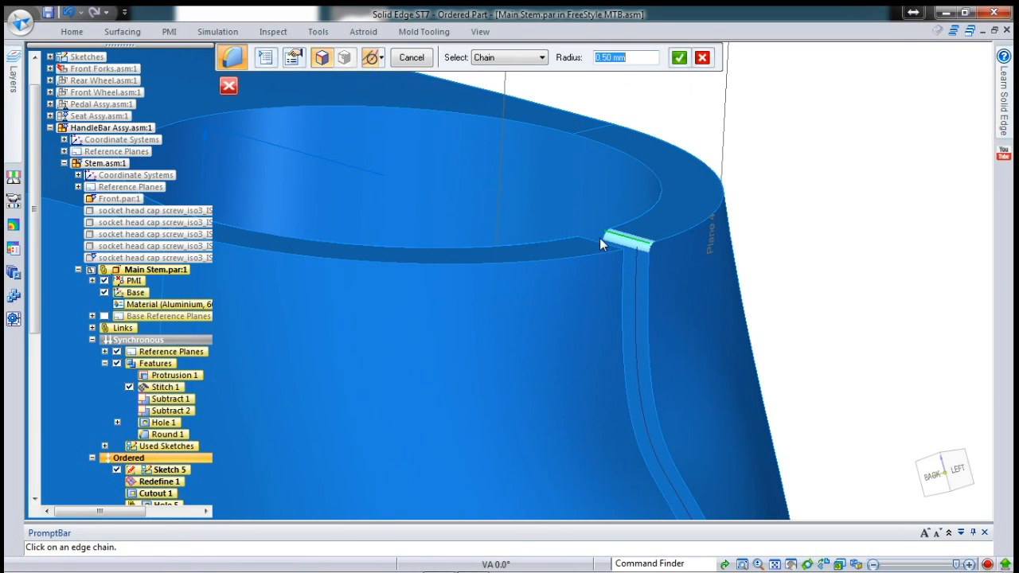
pyautogui.scroll(-5, 625, 179)
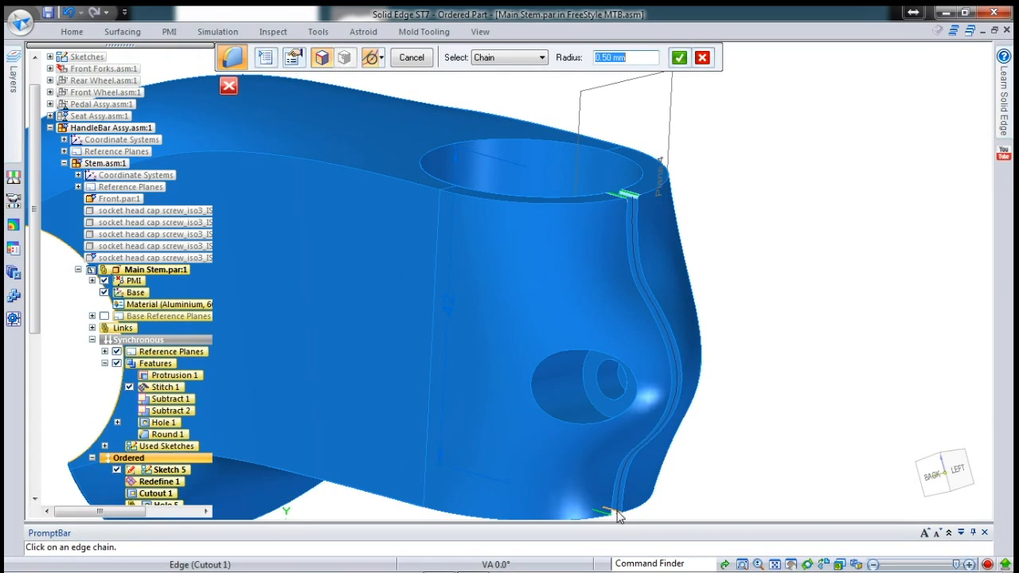
pyautogui.write('1')
pyautogui.press('Return')
# - Add the slot's long curved edge chains to the Round with a 0.5 mm radius and finish the feature
pyautogui.click(639, 221)
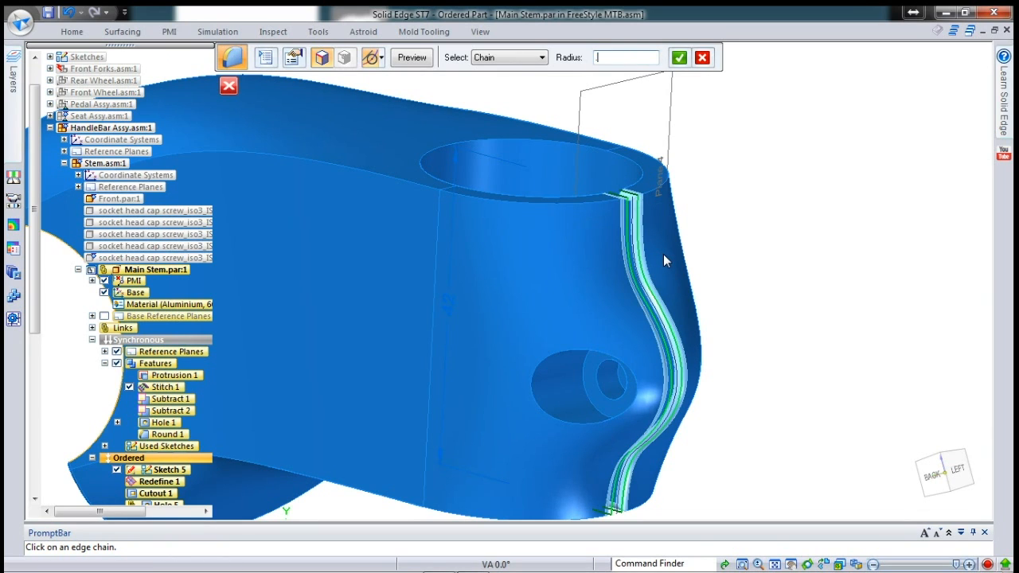
pyautogui.press('Return')
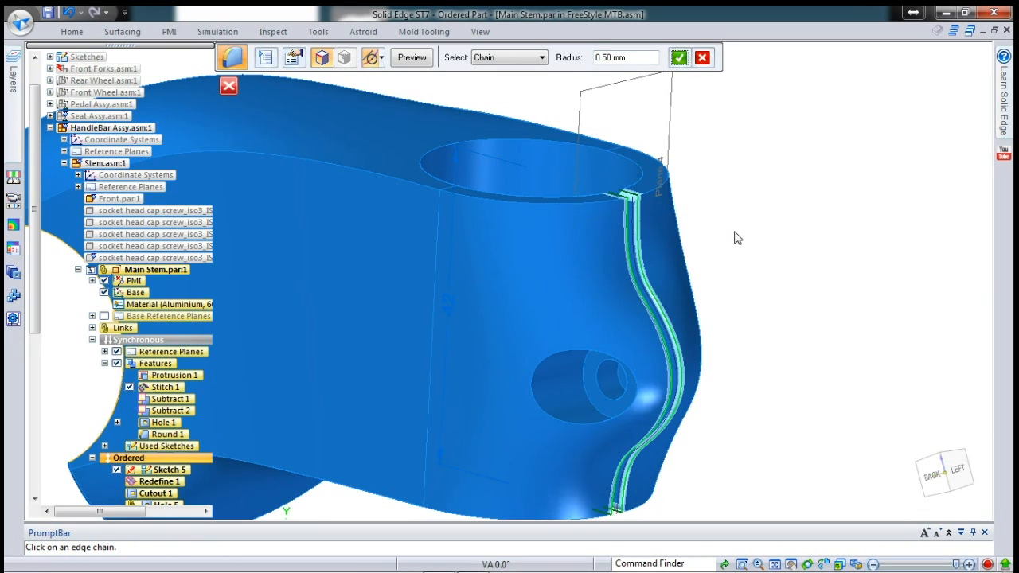
pyautogui.rightClick(739, 186)
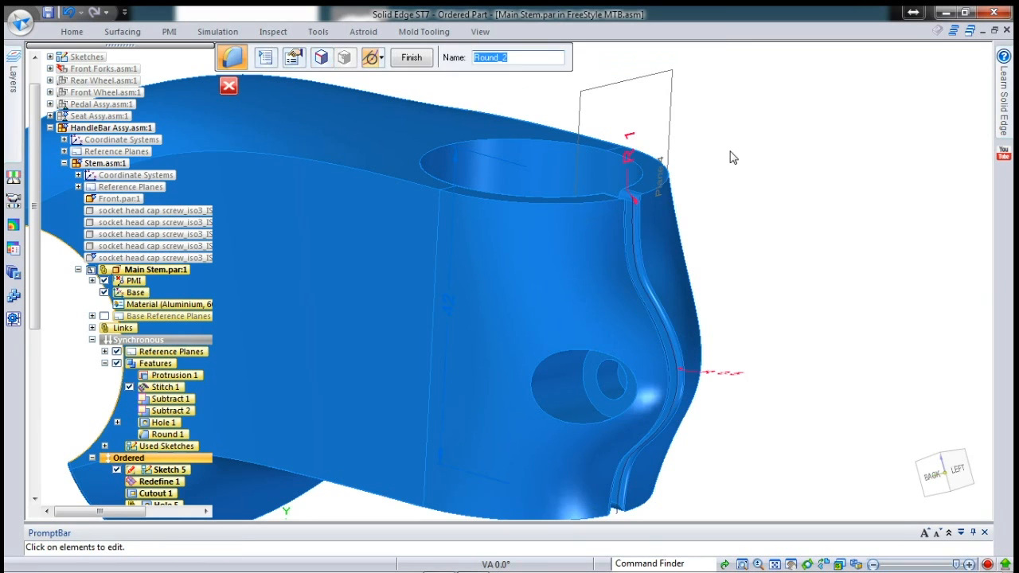
pyautogui.rightClick(730, 152)
pyautogui.press('Escape')
pyautogui.scroll(-3, 715, 137)
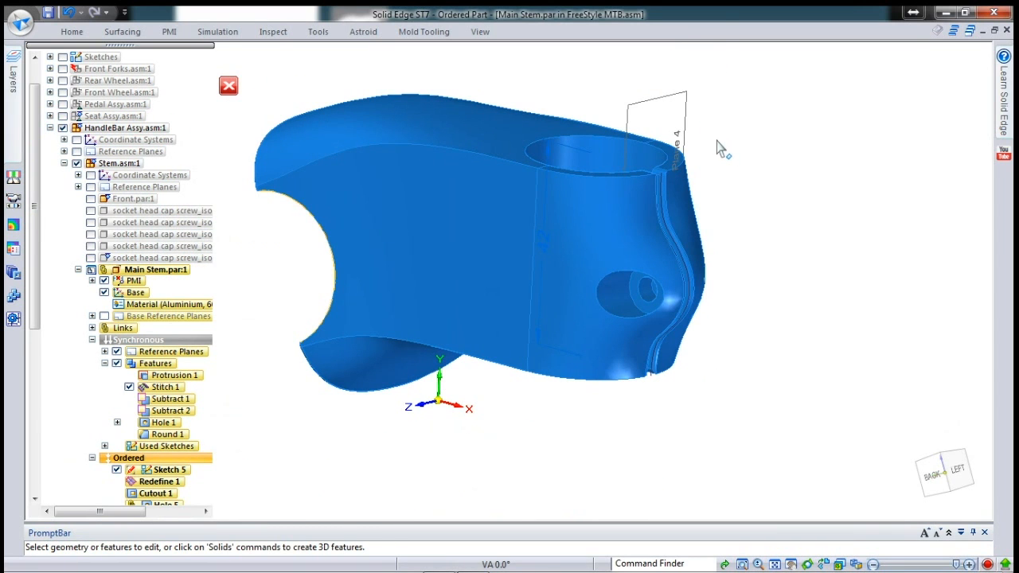
# - Close the Main Stem part and the Stem assembly, and show all components of the FreeStyle MTB assembly
pyautogui.click(229, 86)
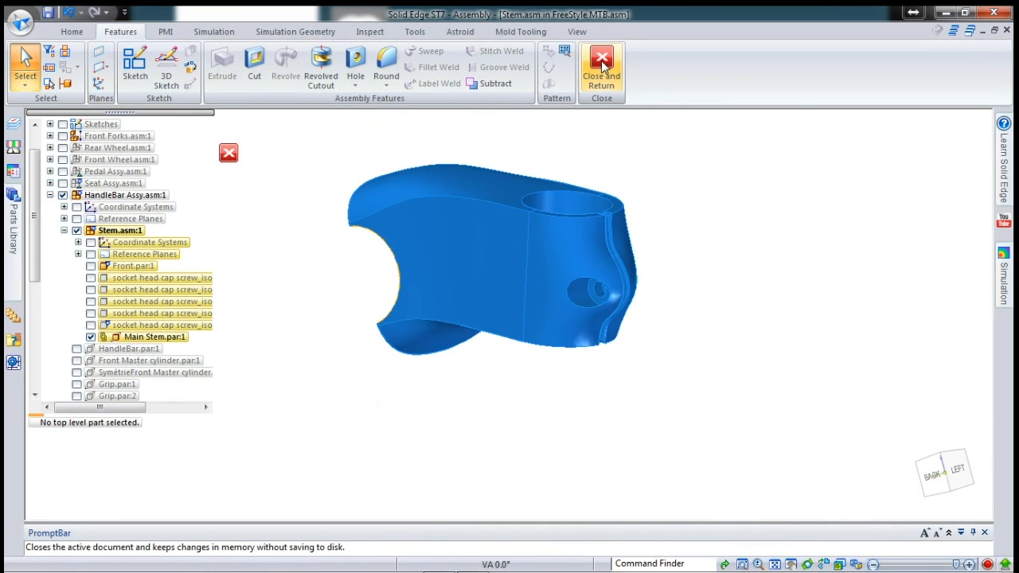
pyautogui.click(601, 64)
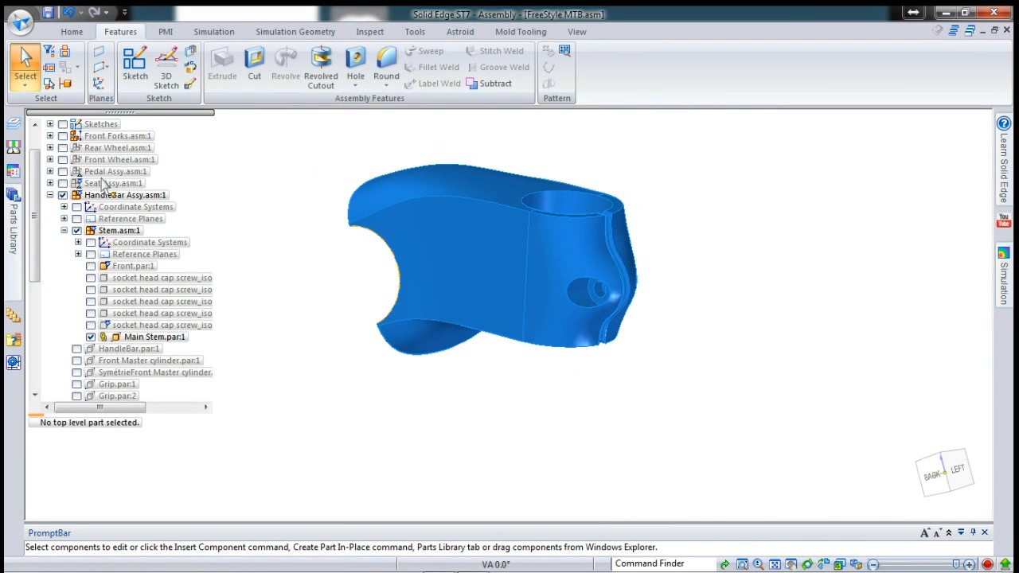
pyautogui.scroll(1, 44, 223)
pyautogui.rightClick(94, 125)
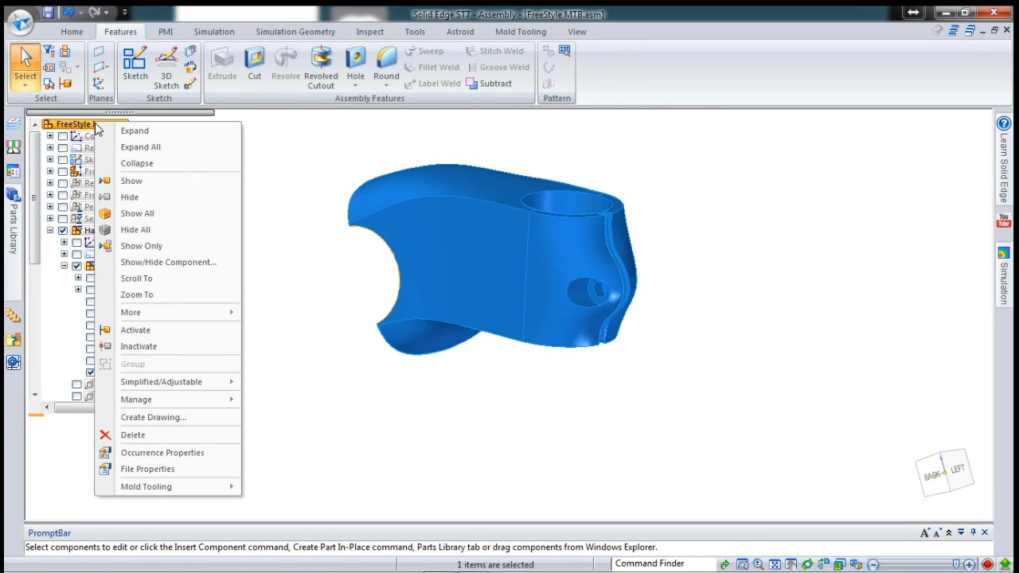
pyautogui.click(137, 213)
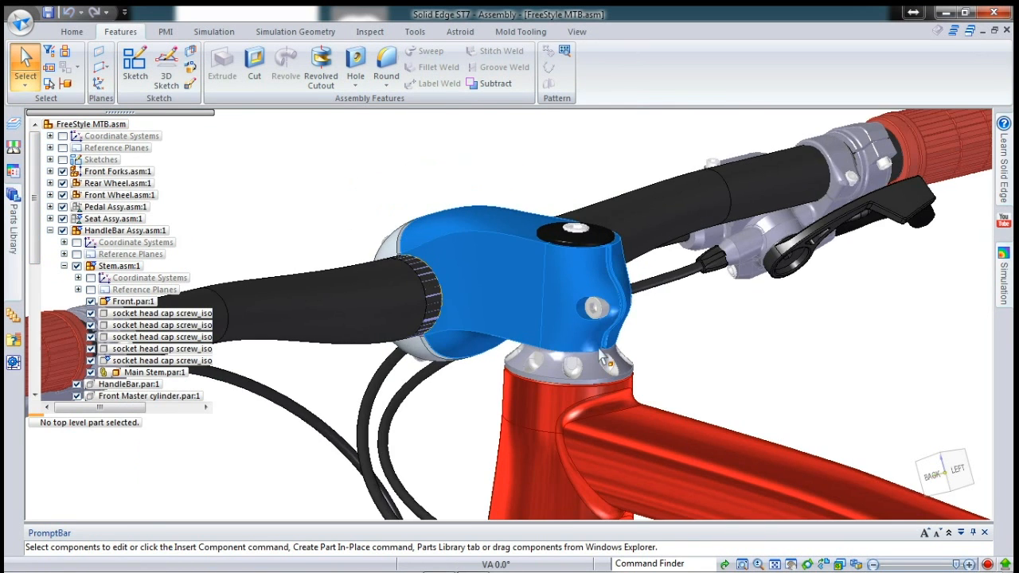
# - Apply the Aluminum face style to the Main Stem part in the assembly
pyautogui.scroll(-3, 602, 355)
pyautogui.scroll(-2, 547, 355)
pyautogui.moveTo(548, 352); pyautogui.dragTo(528, 332, button='middle')
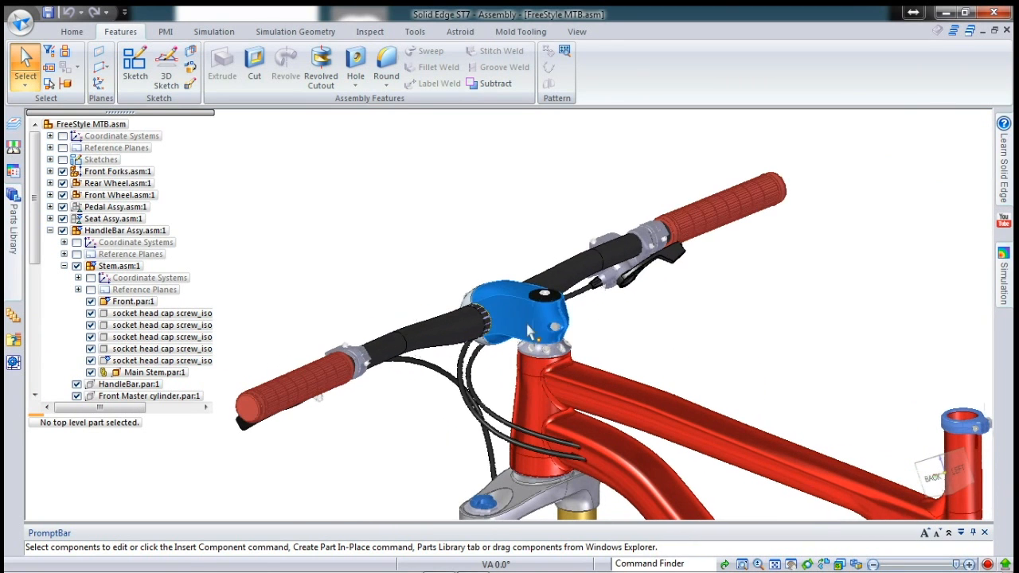
pyautogui.click(525, 322)
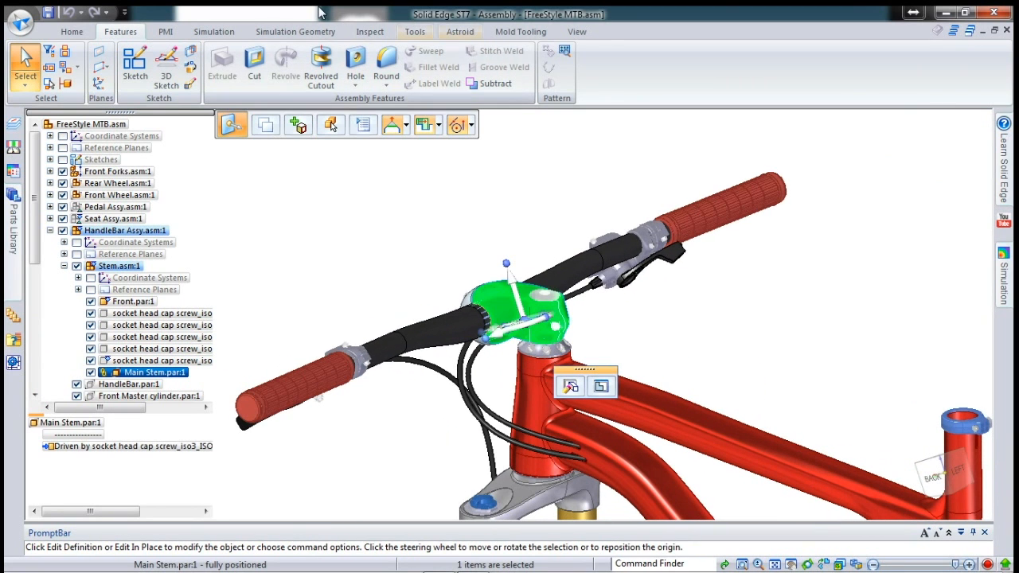
pyautogui.click(580, 35)
pyautogui.click(643, 84)
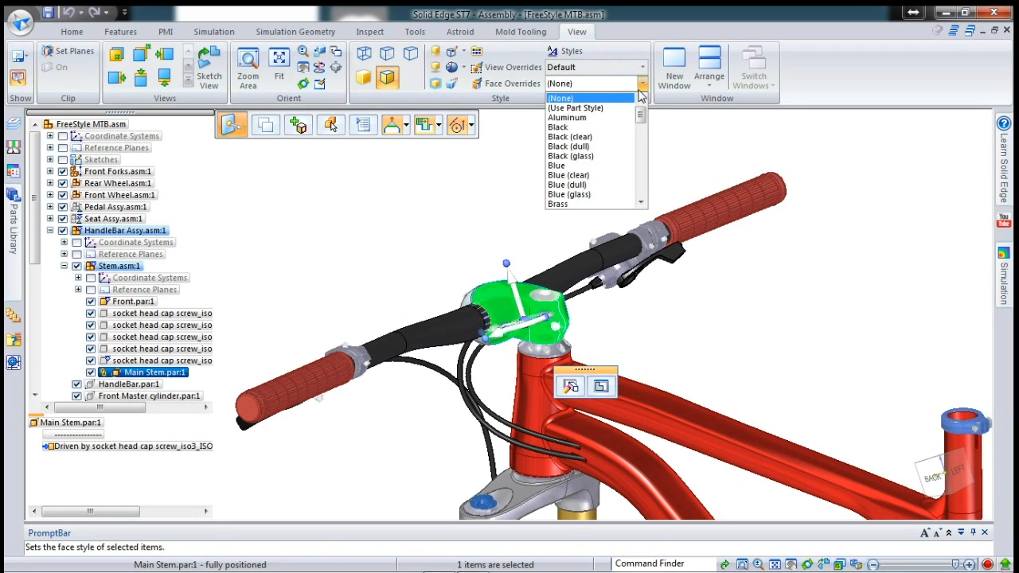
pyautogui.click(566, 117)
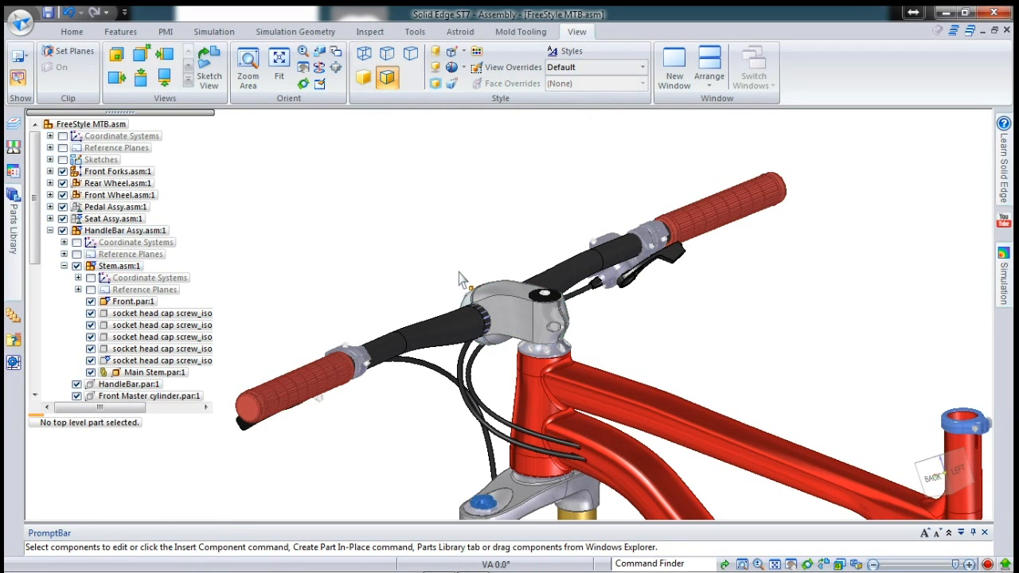
pyautogui.scroll(1, 438, 267)
pyautogui.scroll(1, 420, 250)
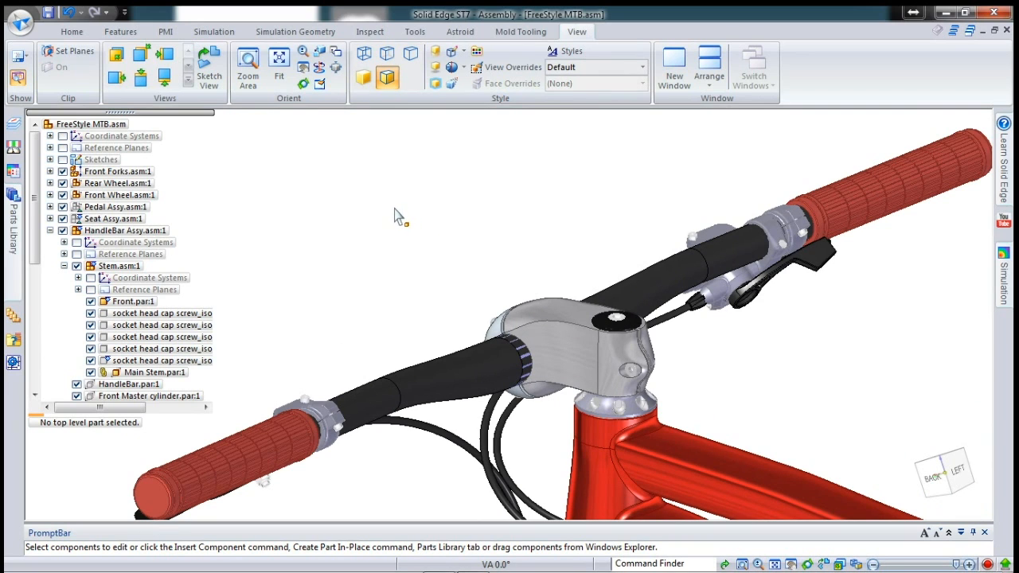
pyautogui.hotkey('alt', 'Tab')
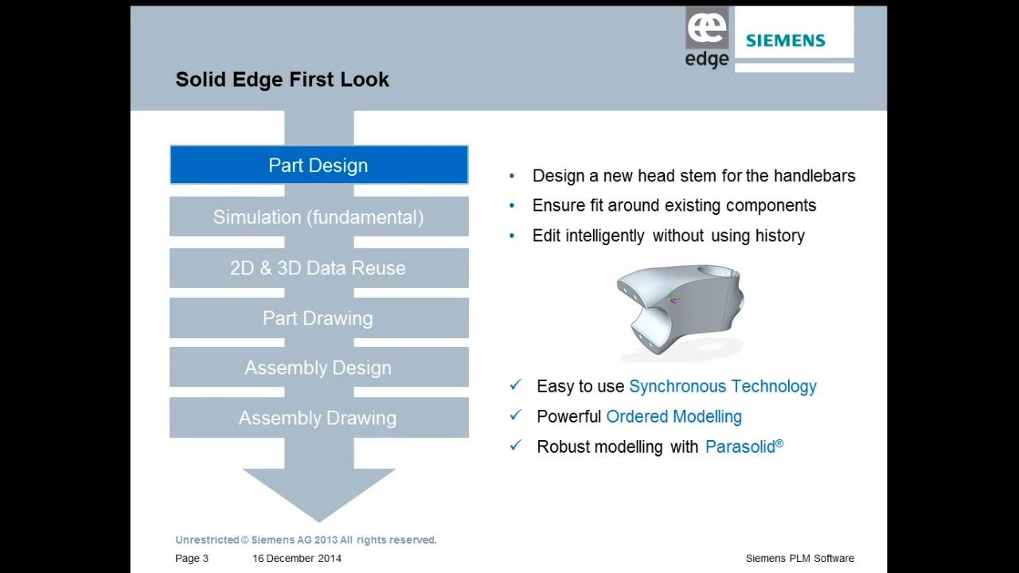
pyautogui.press('Right')
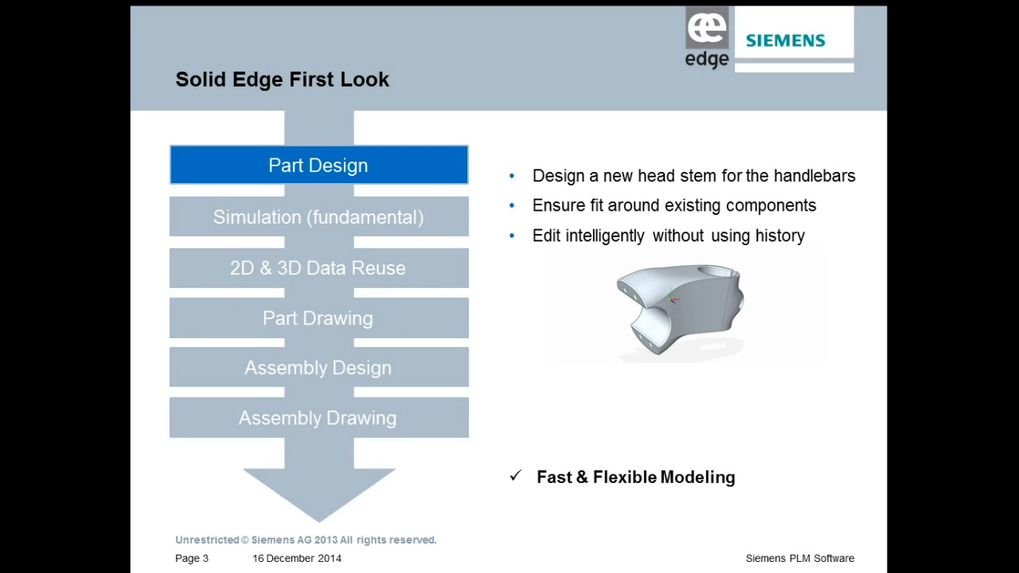
pyautogui.press('Right')
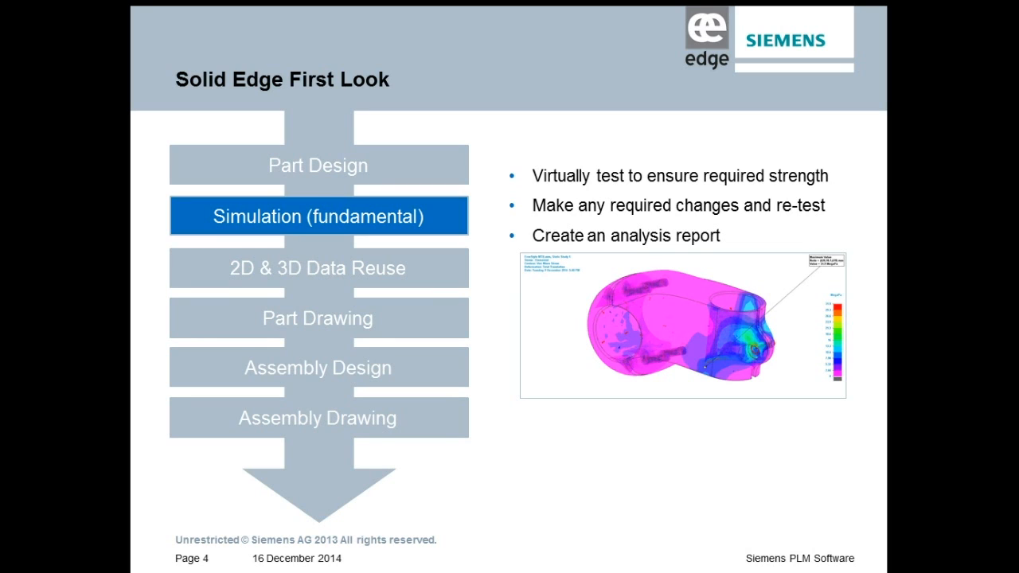
pyautogui.hotkey('alt', 'Tab')
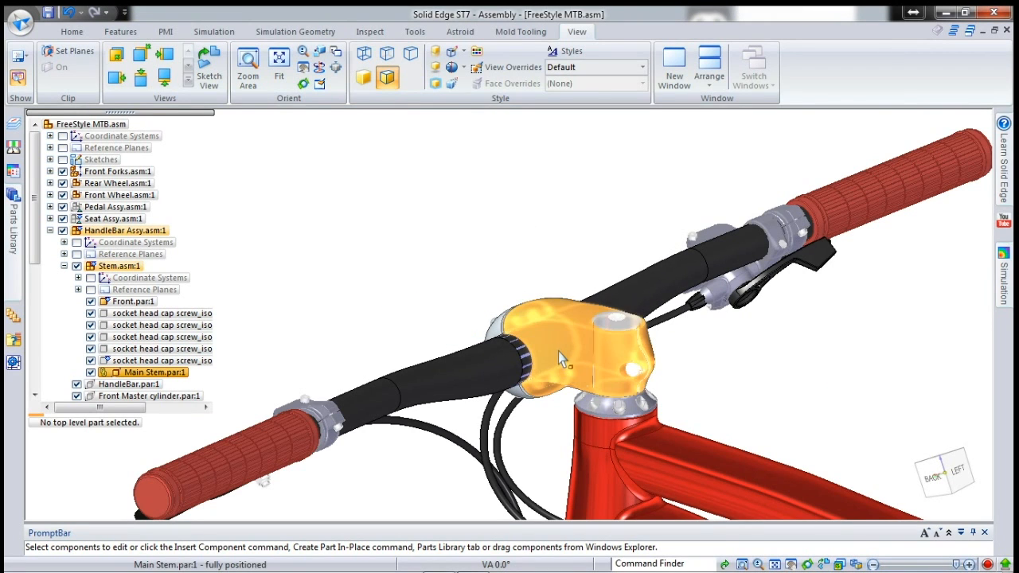
# - Apply the HeadSet display configuration to the assembly and show the Main Stem part
pyautogui.click(72, 32)
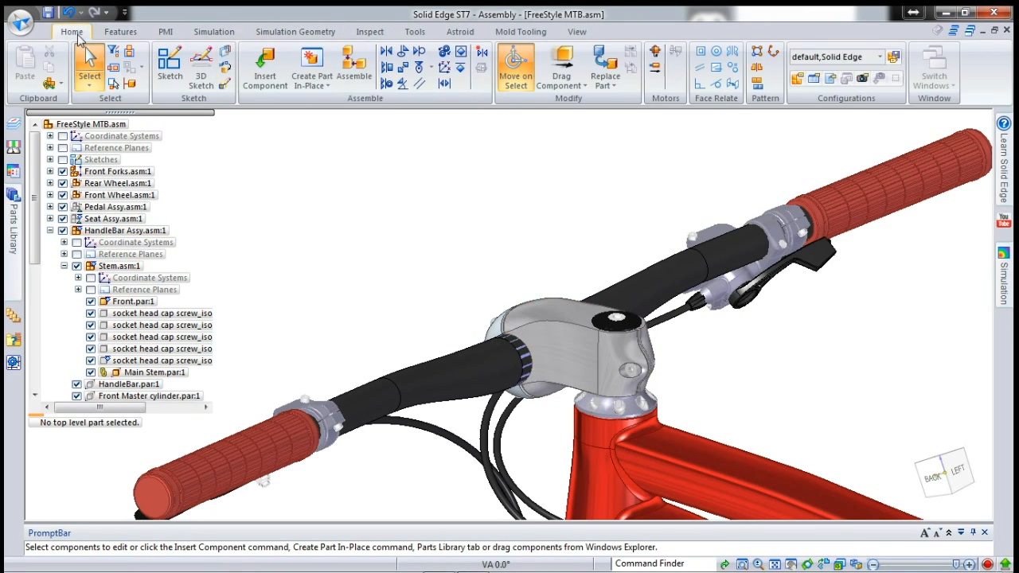
pyautogui.click(890, 79)
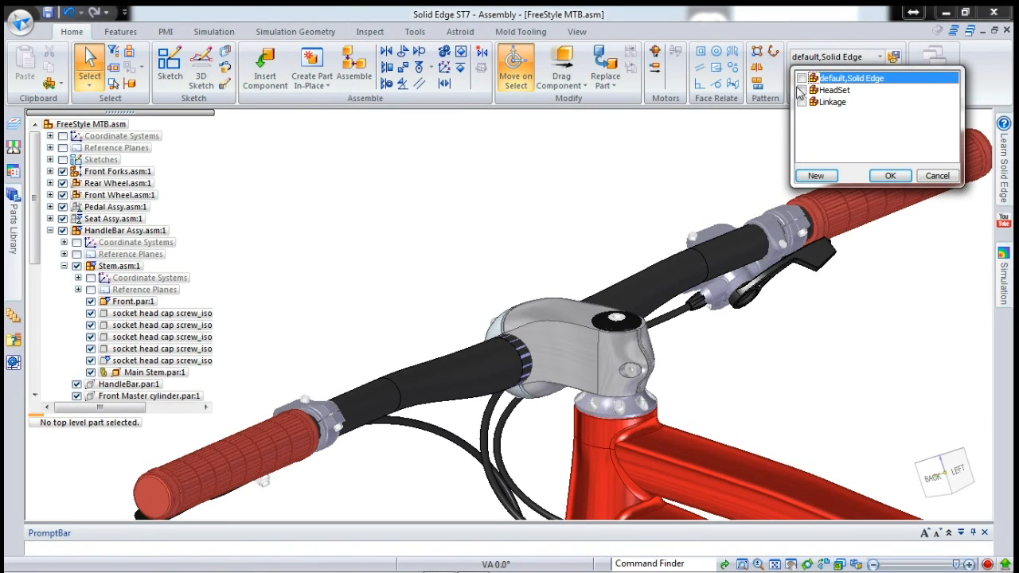
pyautogui.click(802, 90)
pyautogui.click(893, 175)
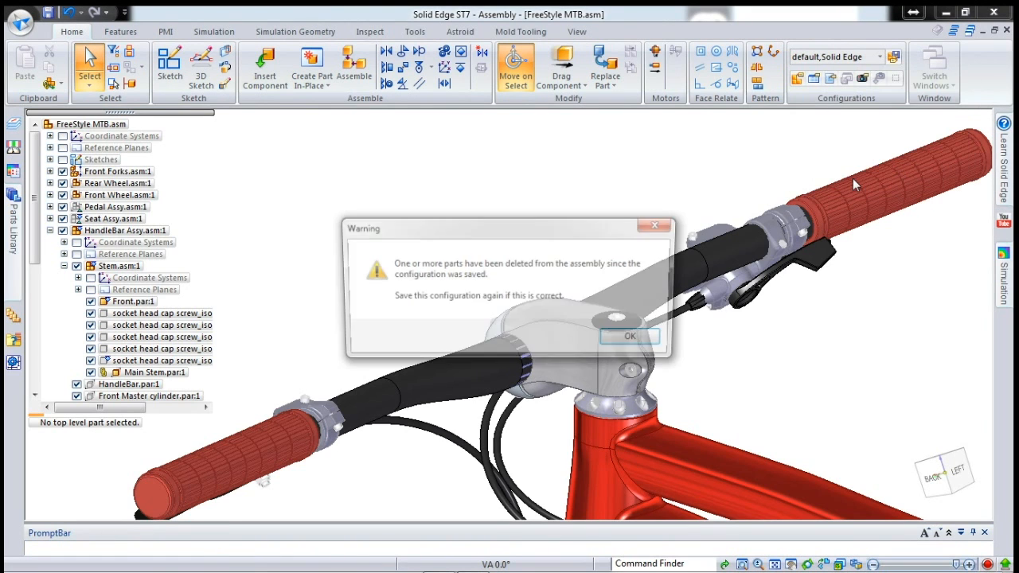
pyautogui.click(646, 332)
pyautogui.scroll(6, 446, 216)
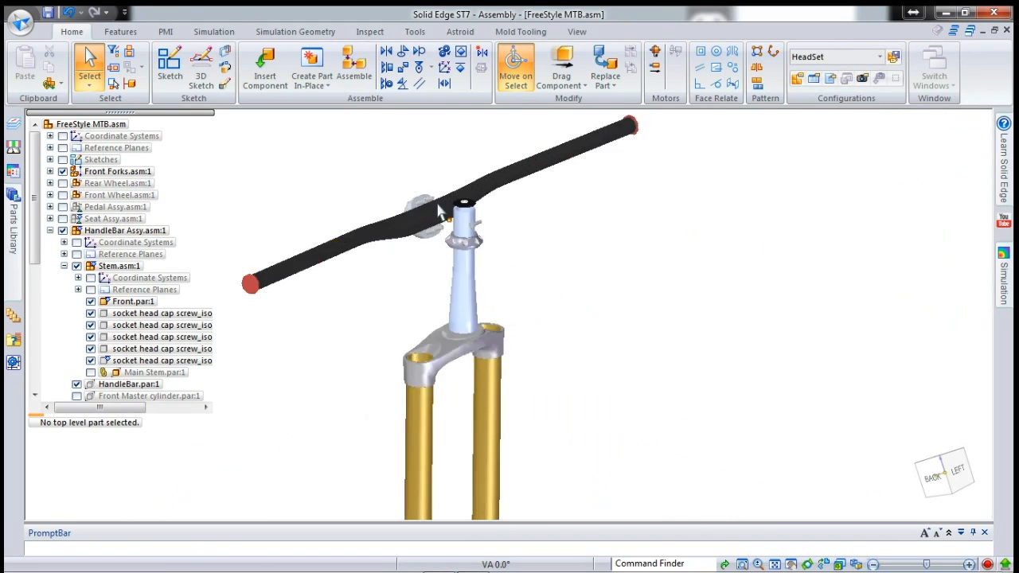
pyautogui.click(91, 371)
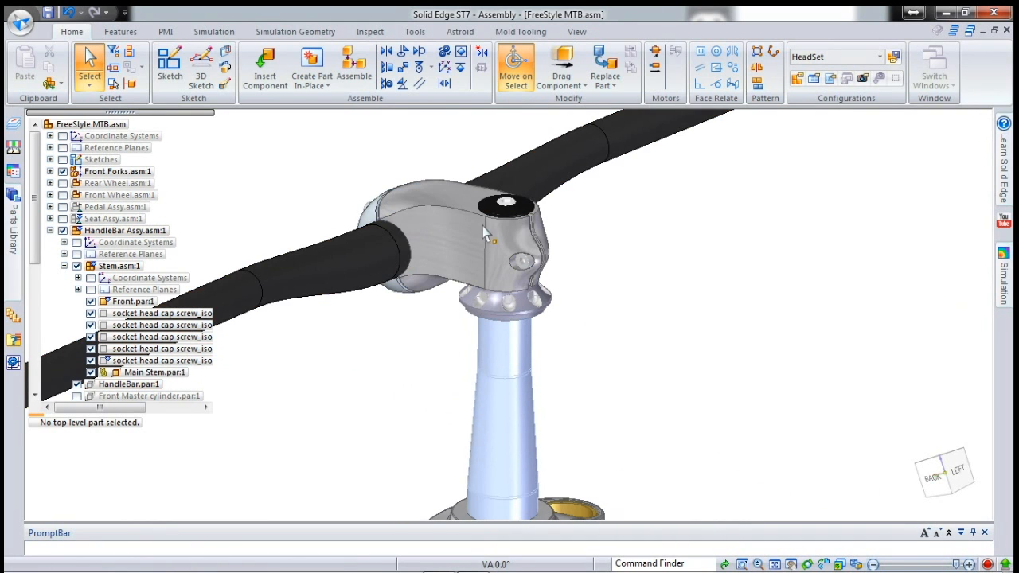
pyautogui.scroll(3, 383, 172)
pyautogui.scroll(2, 386, 170)
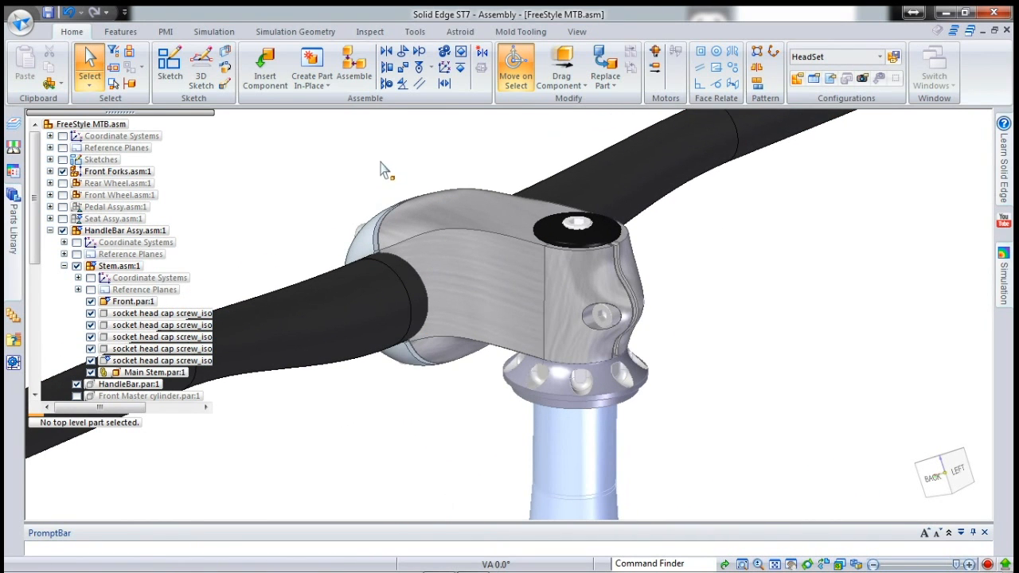
# - Activate the HandleBar part and the Té 36 fork part in preparation for creating simulation geometry
pyautogui.click(231, 35)
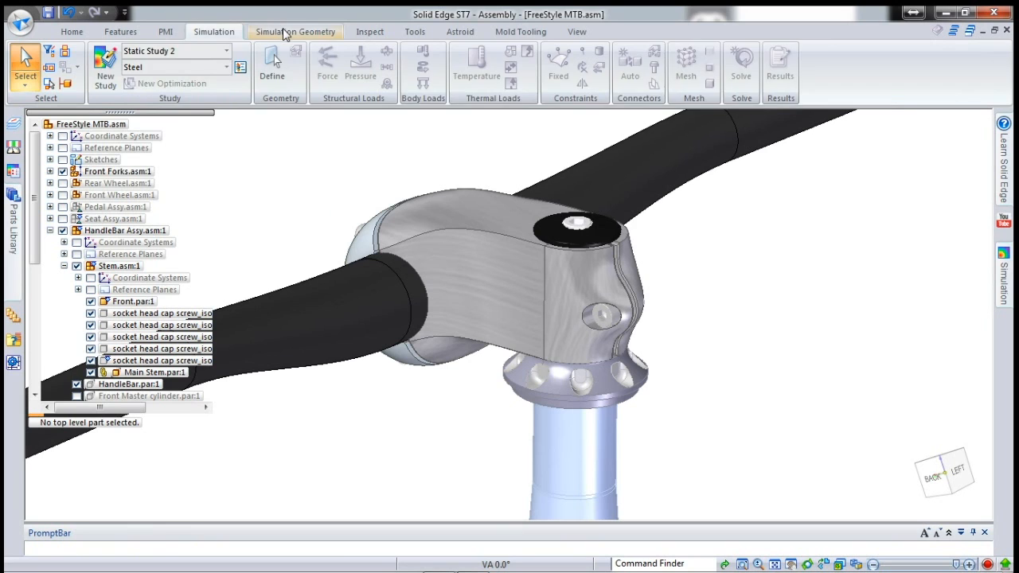
pyautogui.click(283, 32)
pyautogui.click(185, 64)
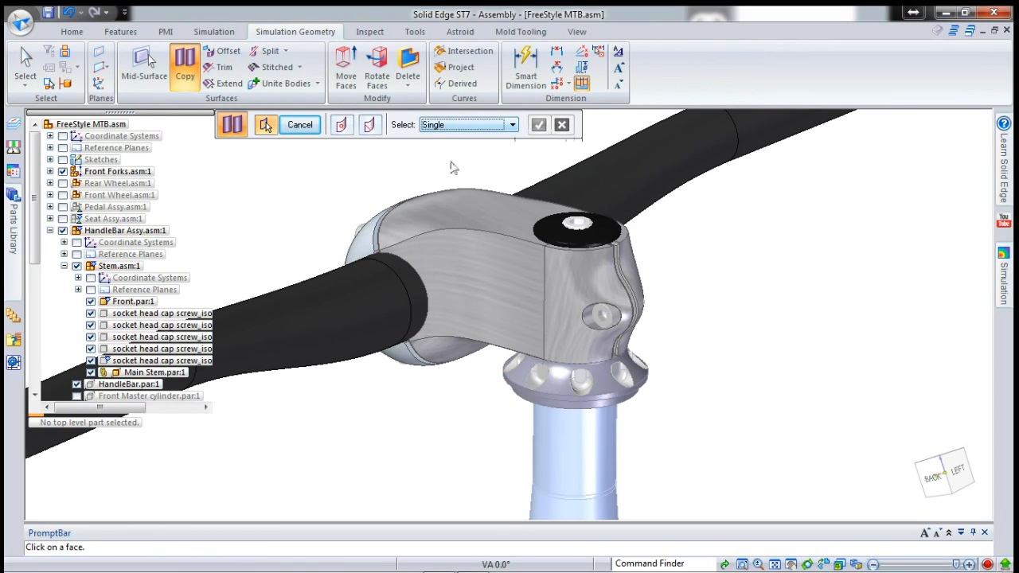
pyautogui.press('Escape')
pyautogui.rightClick(558, 175)
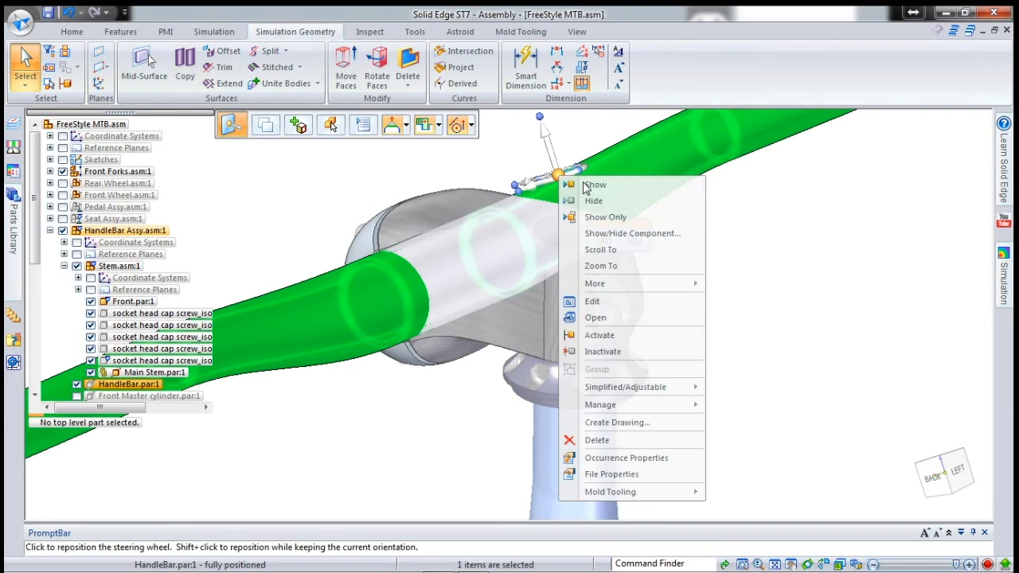
pyautogui.click(616, 338)
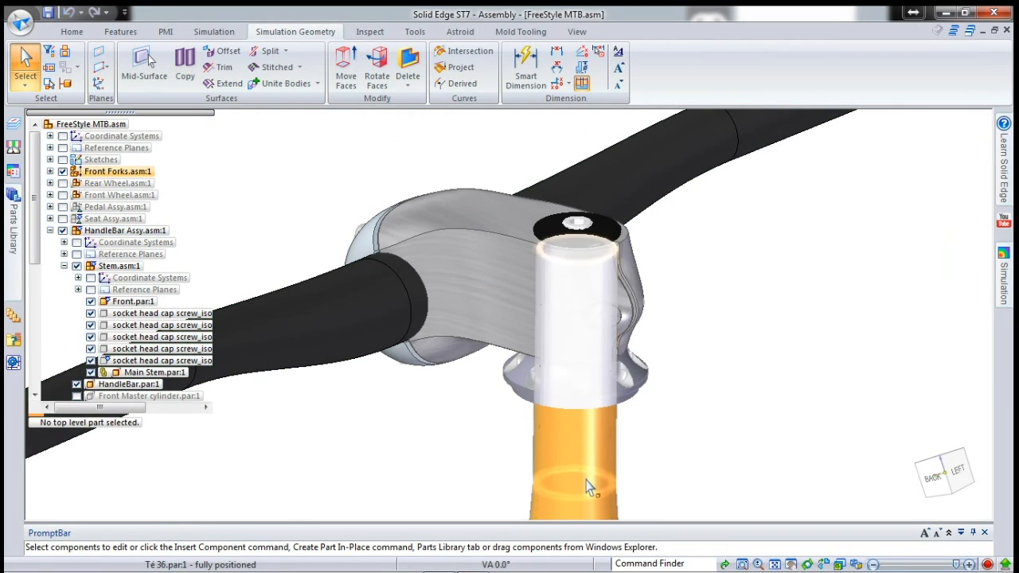
pyautogui.rightClick(587, 484)
pyautogui.click(626, 312)
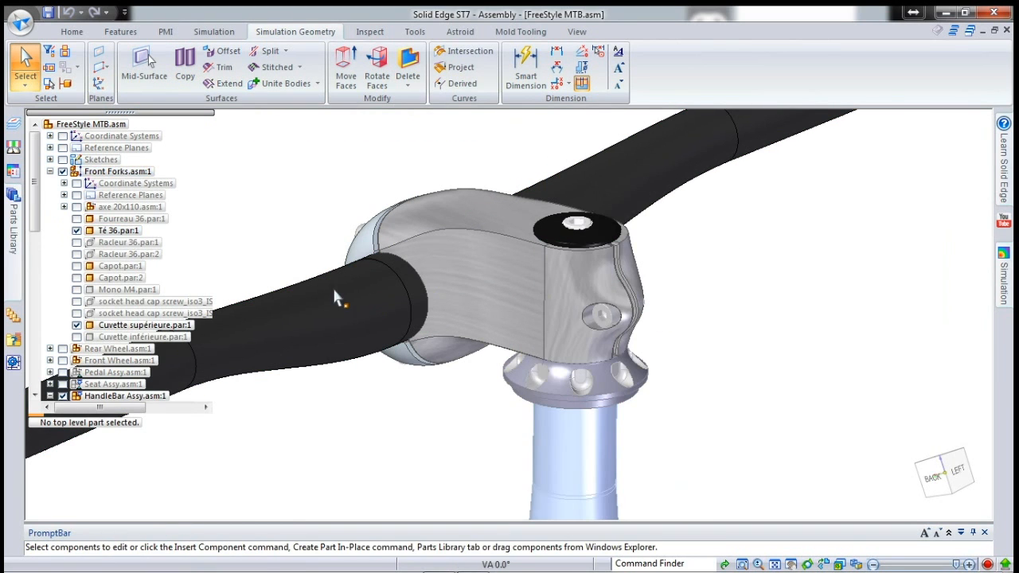
# - Check the socket head cap screws of the Front Forks and Stem assemblies by selecting them in the component tree
pyautogui.click(121, 312)
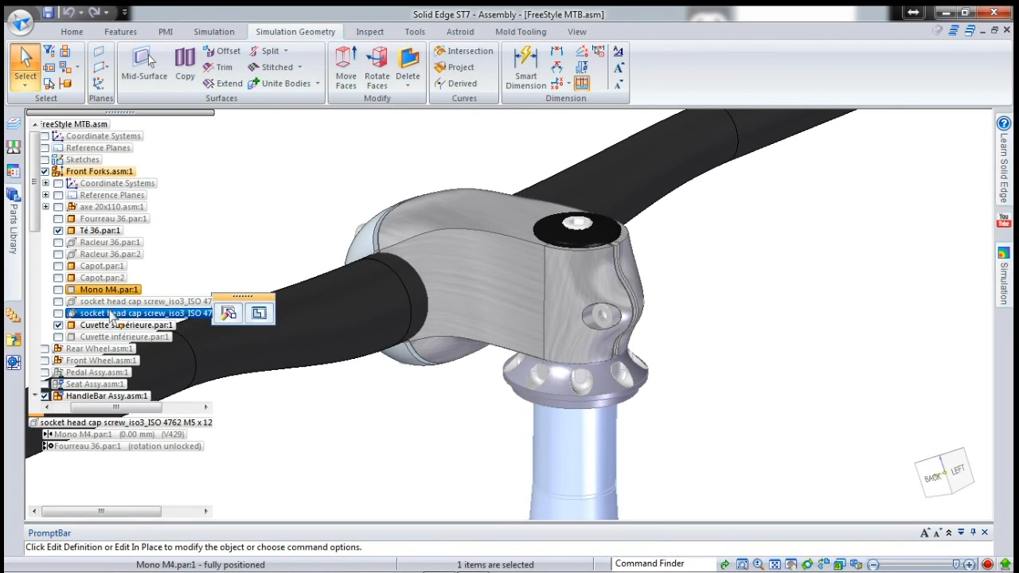
pyautogui.rightClick(113, 316)
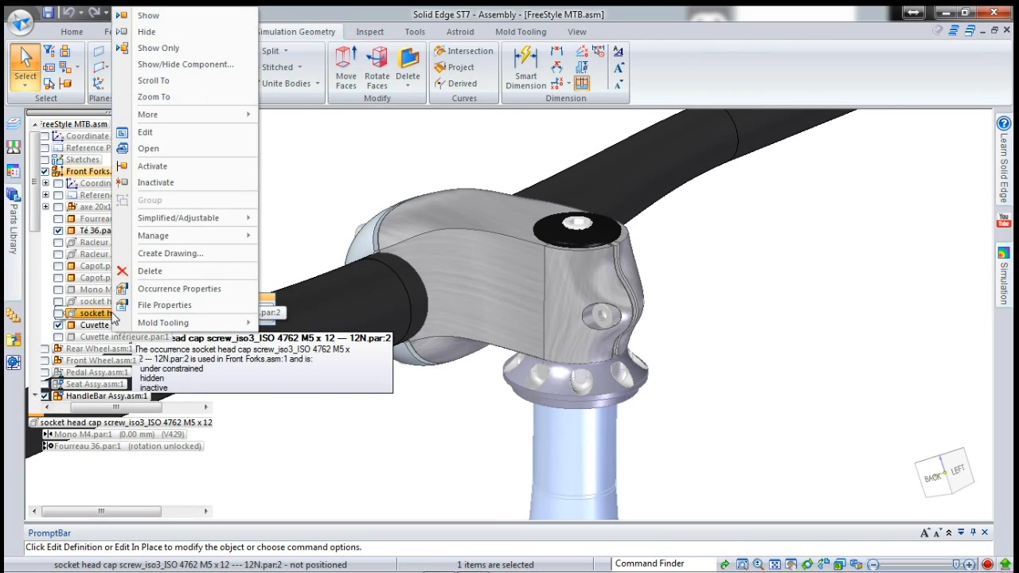
pyautogui.press('Escape')
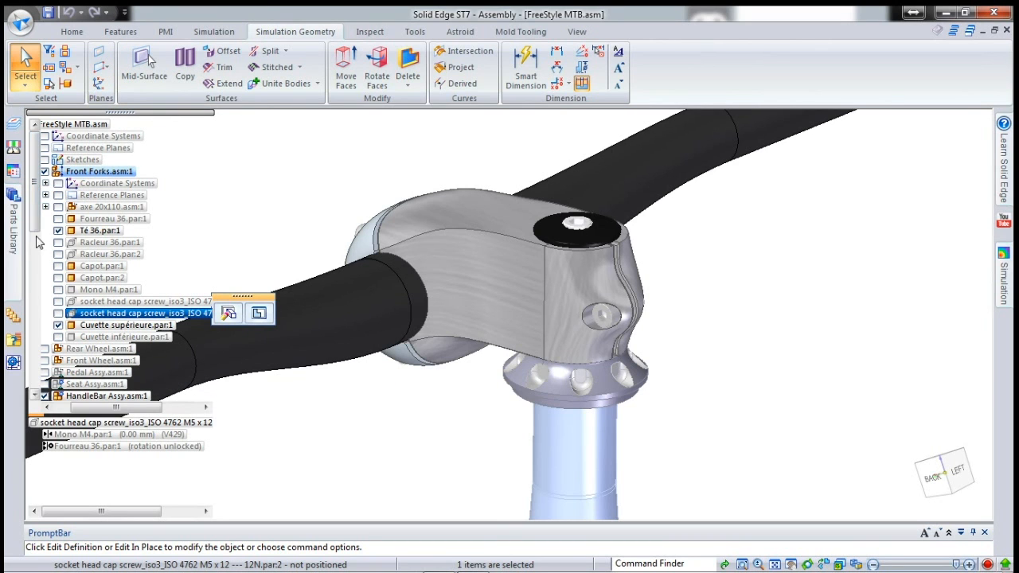
pyautogui.moveTo(99, 408); pyautogui.dragTo(73, 408)
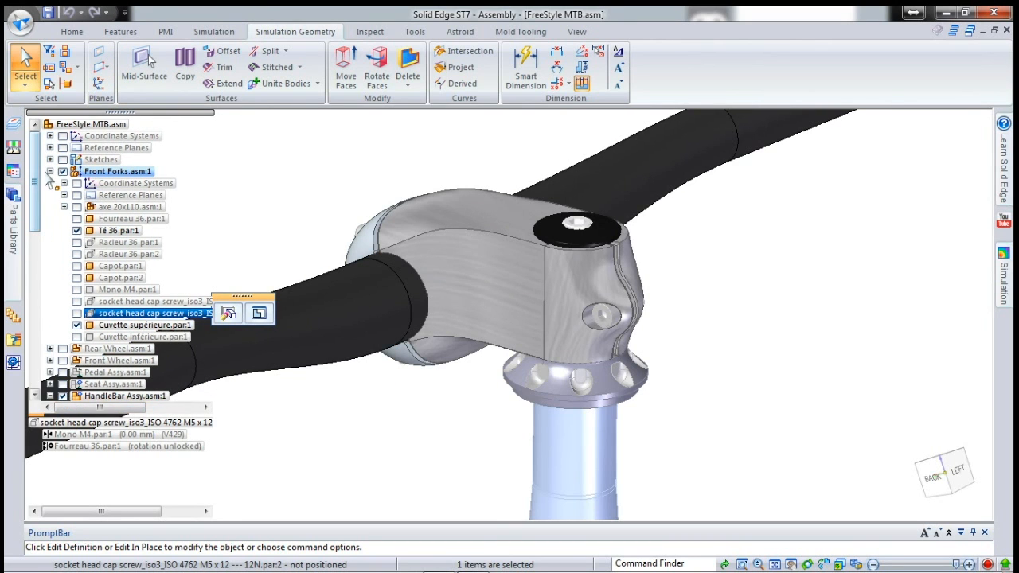
pyautogui.click(49, 171)
pyautogui.click(49, 230)
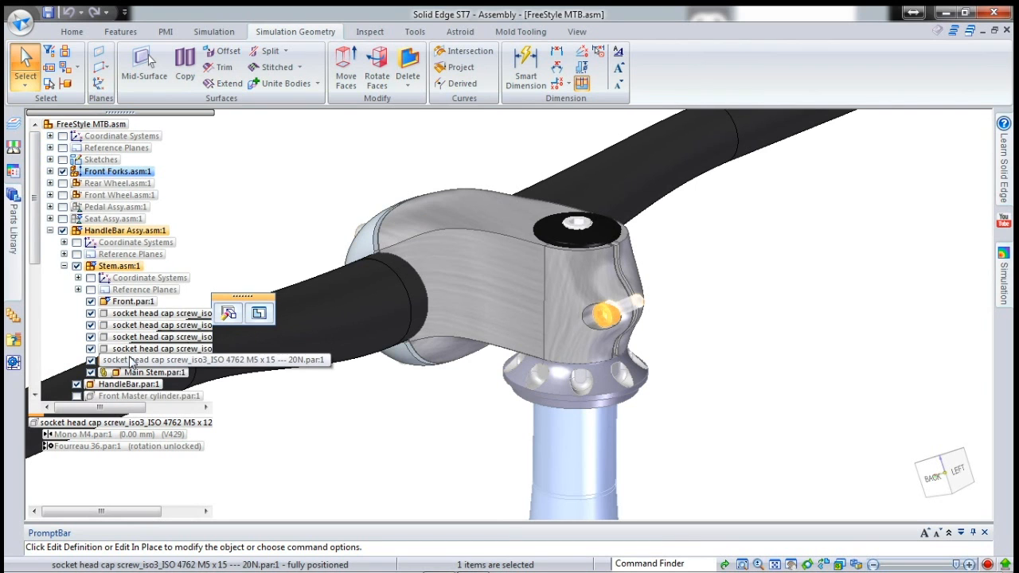
pyautogui.click(127, 360)
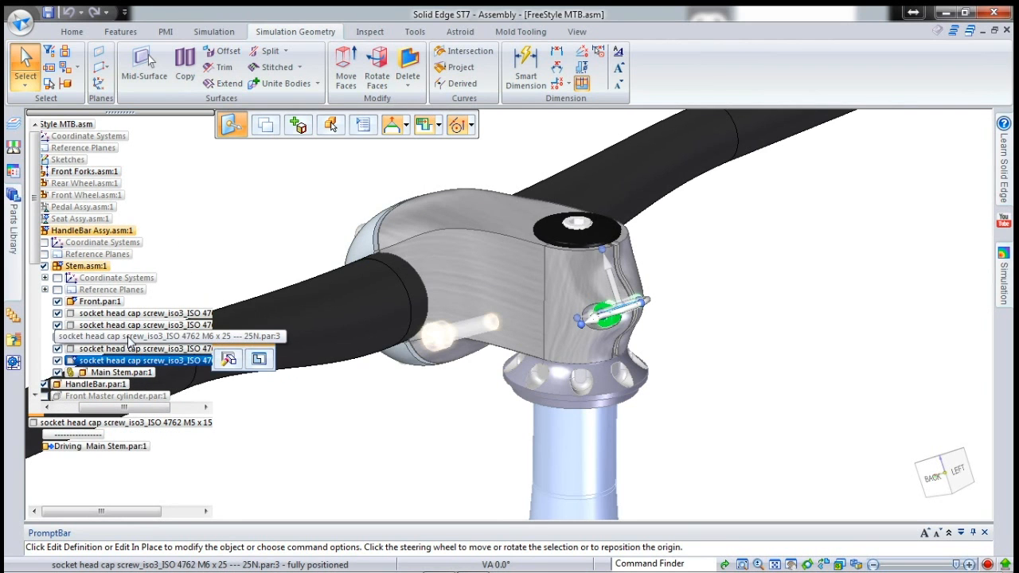
pyautogui.click(128, 341)
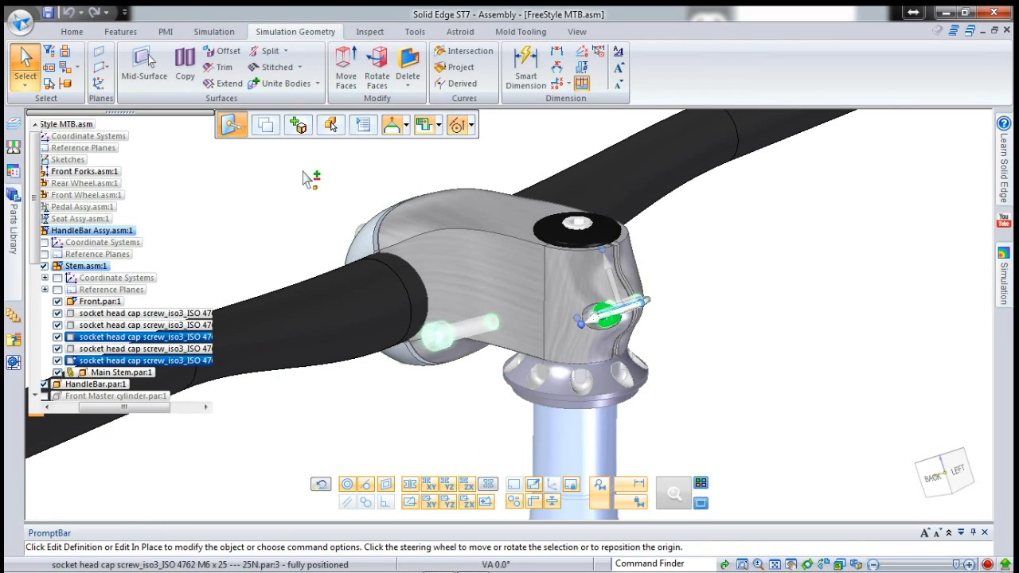
# - Copy the handlebar's central clamping face and the fork's steerer tube face as two separate construction surfaces
pyautogui.click(185, 68)
pyautogui.scroll(2, 406, 283)
pyautogui.click(406, 278)
pyautogui.rightClick(623, 478)
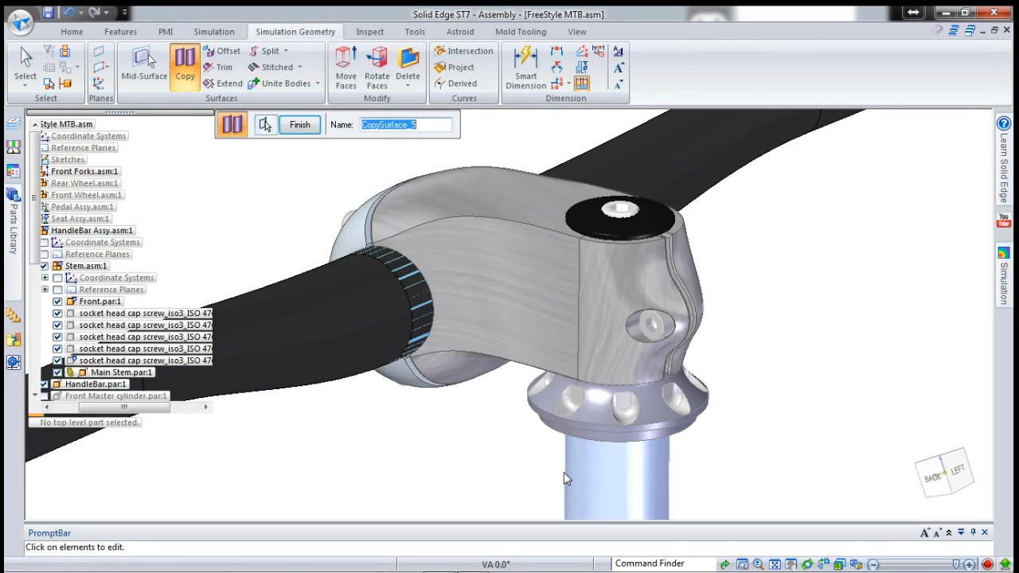
pyautogui.rightClick(616, 464)
pyautogui.click(602, 466)
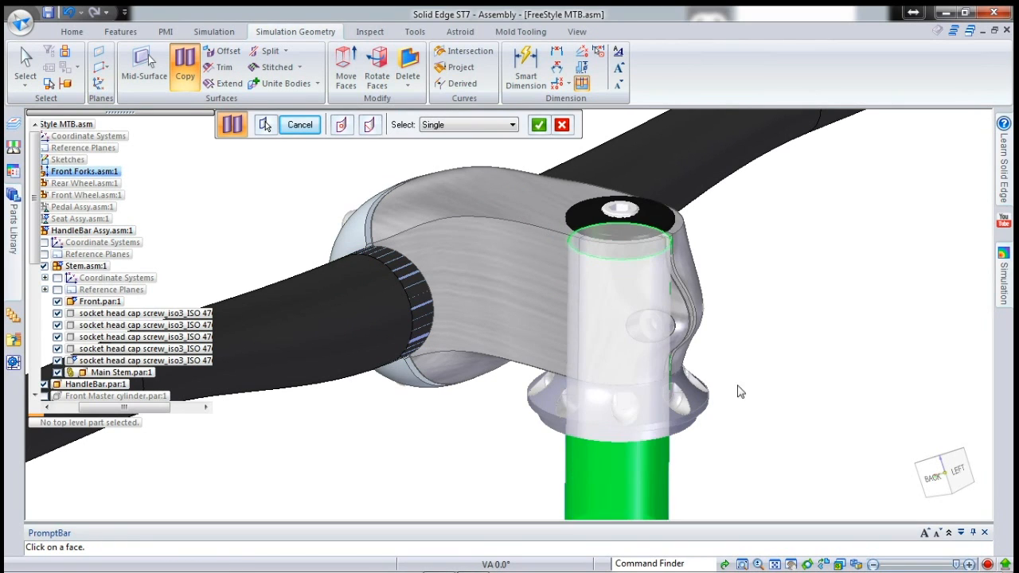
pyautogui.rightClick(736, 308)
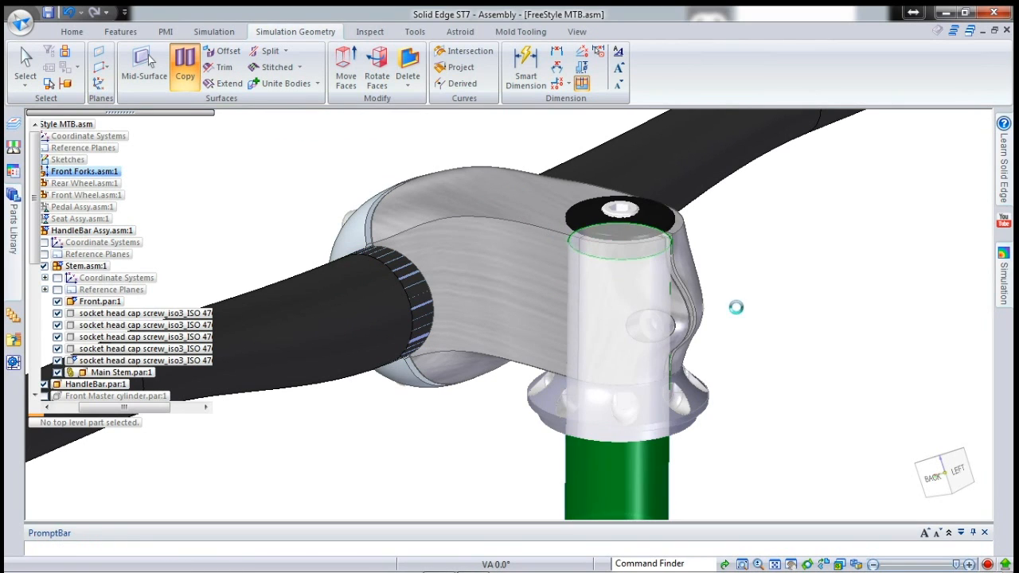
pyautogui.rightClick(733, 236)
pyautogui.press('Escape')
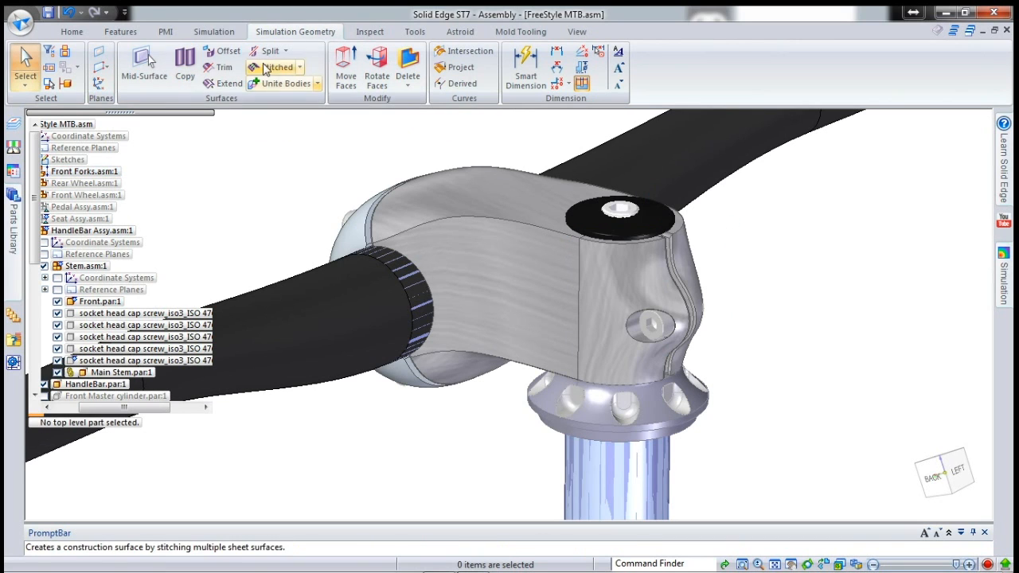
# - Create a new Linear Static study with the Mixed and General Bodies mesh type
pyautogui.click(214, 33)
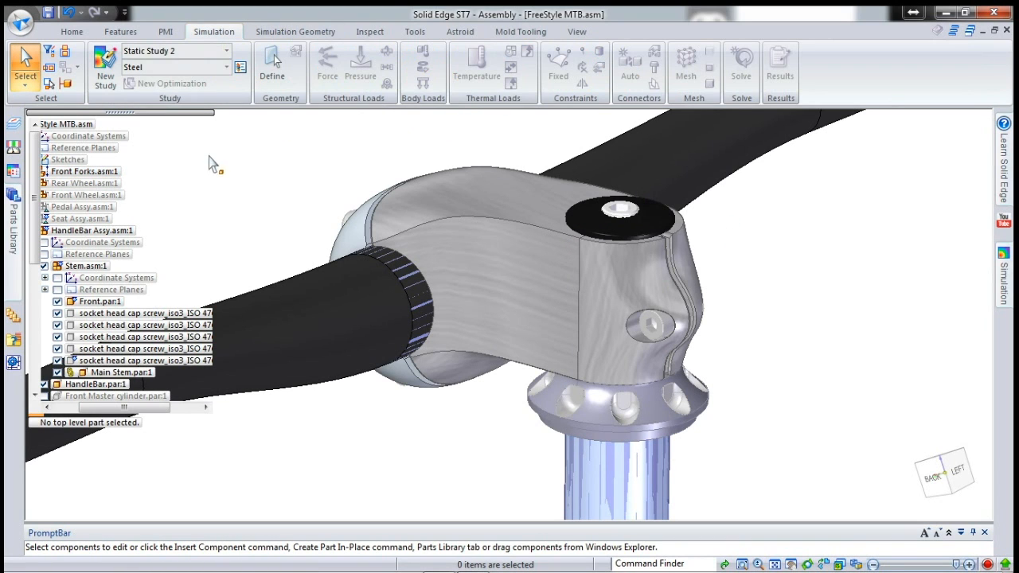
pyautogui.click(105, 67)
pyautogui.click(432, 156)
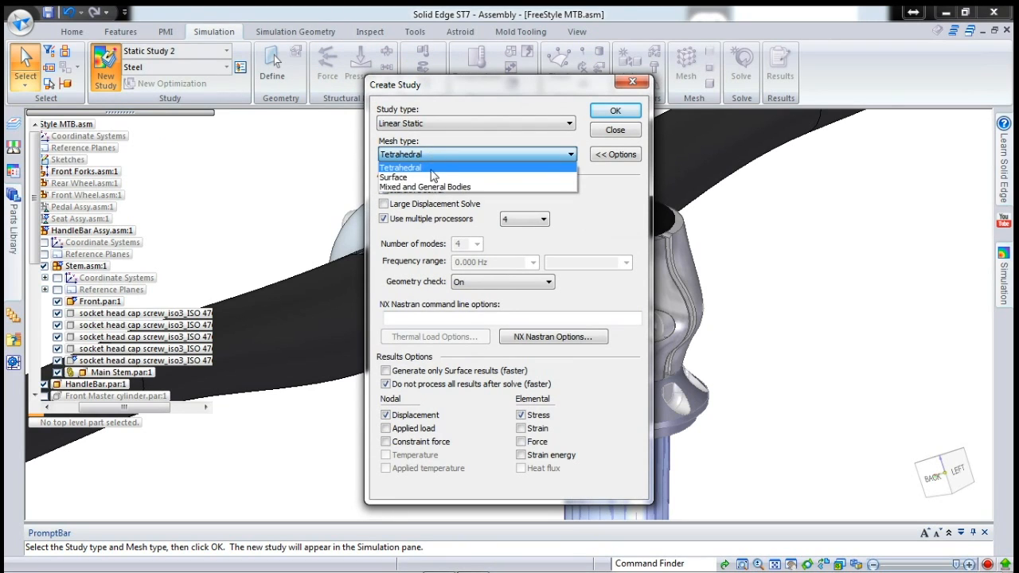
pyautogui.click(440, 189)
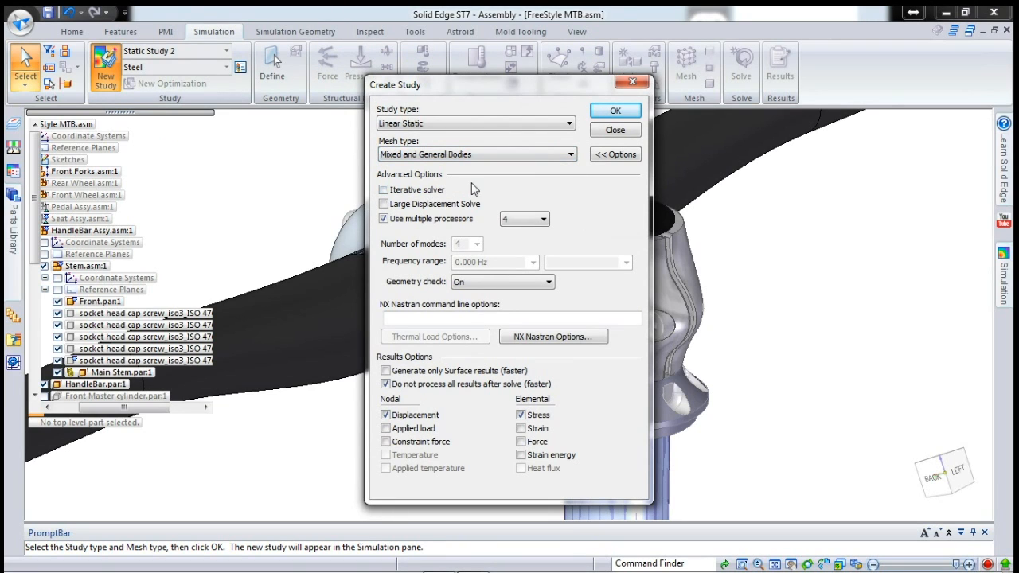
pyautogui.click(613, 112)
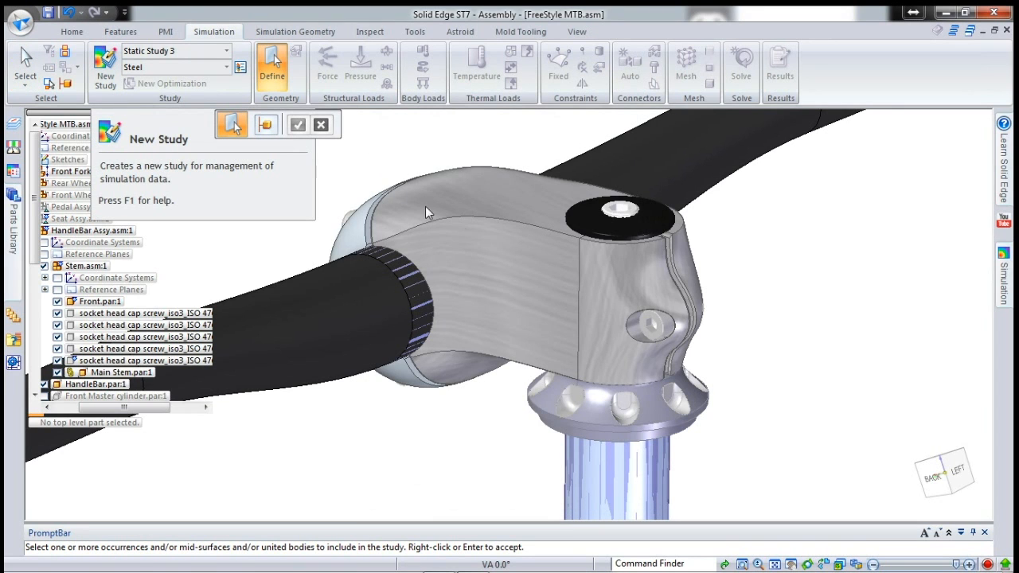
# - Define the Main Stem and Front parts as the new study's geometry
pyautogui.click(466, 228)
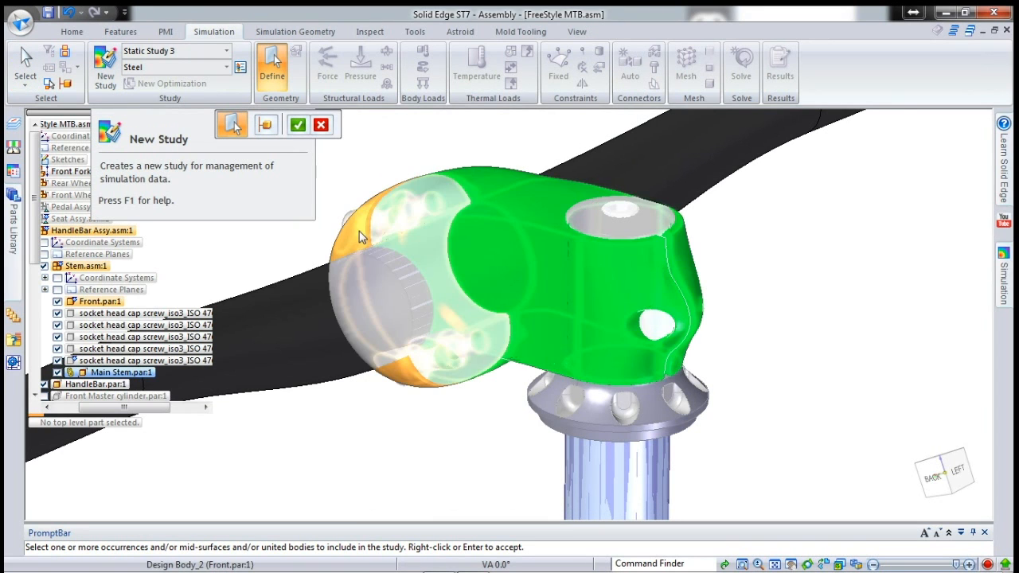
pyautogui.click(360, 230)
pyautogui.rightClick(410, 133)
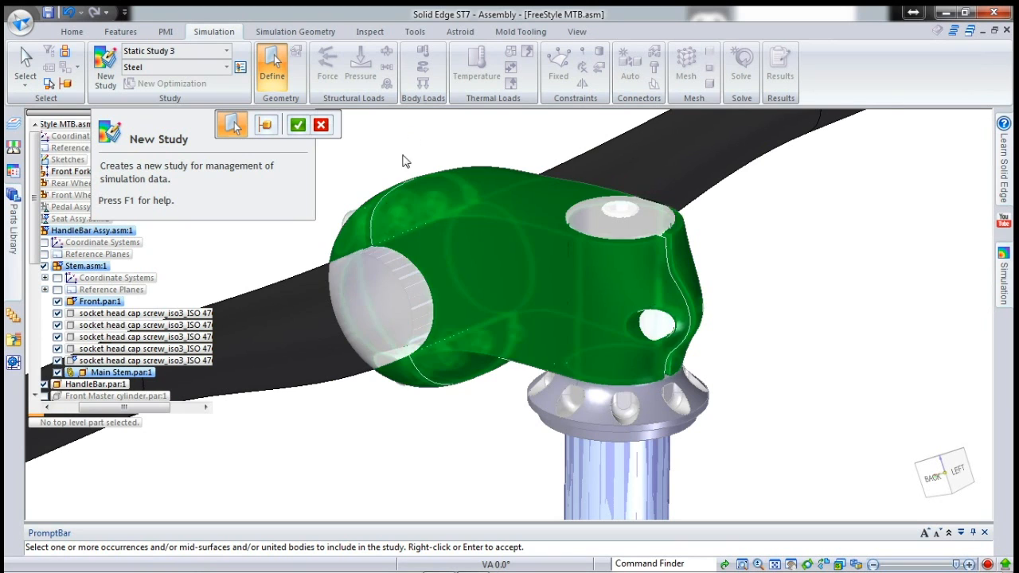
pyautogui.rightClick(397, 266)
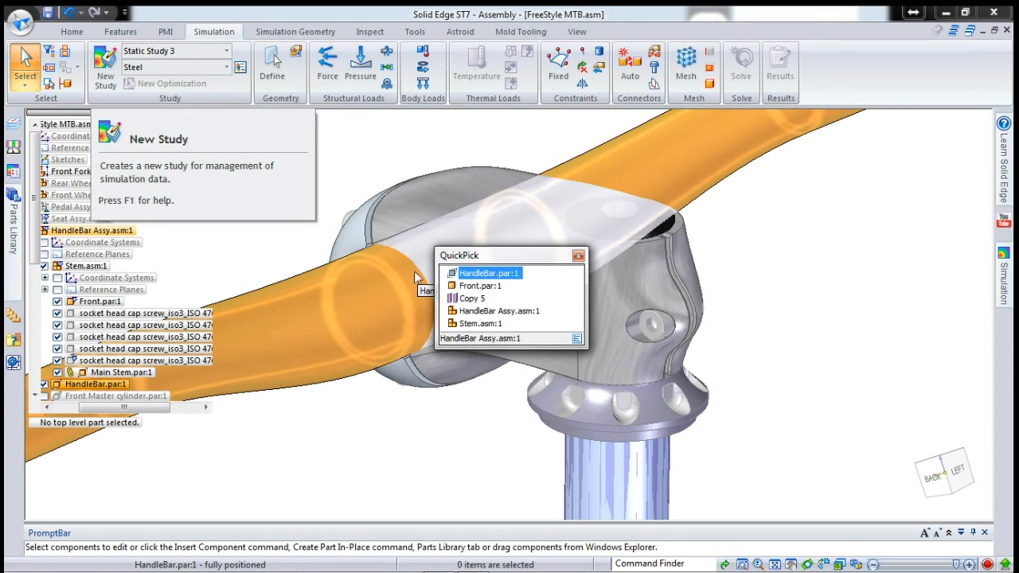
pyautogui.click(470, 296)
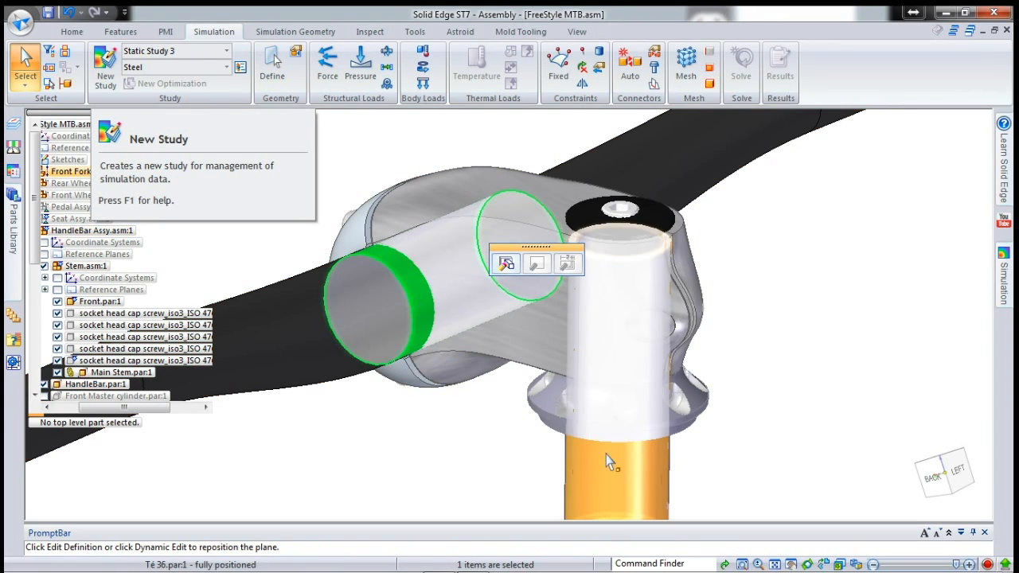
pyautogui.rightClick(621, 454)
pyautogui.click(668, 471)
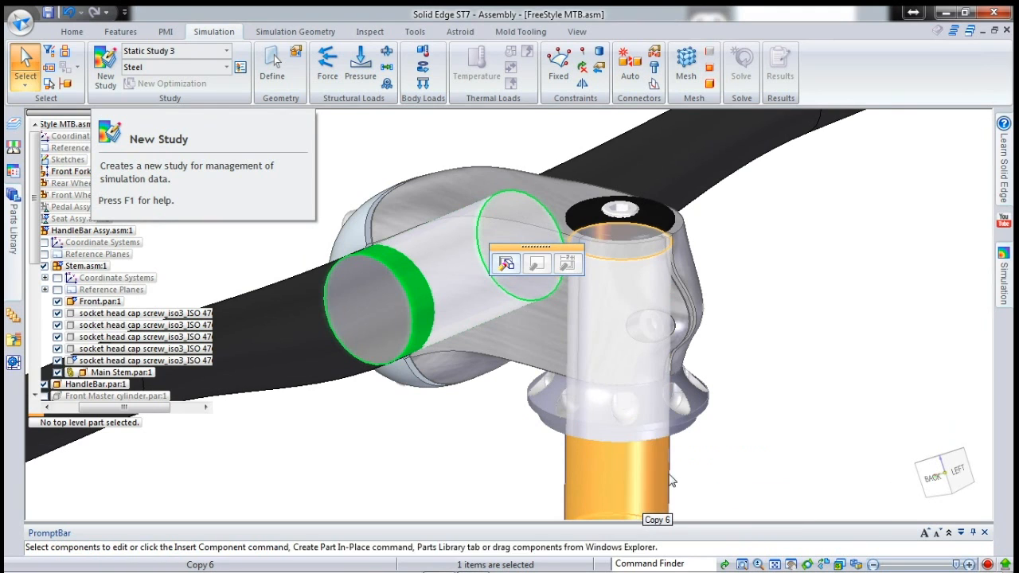
pyautogui.click(670, 481)
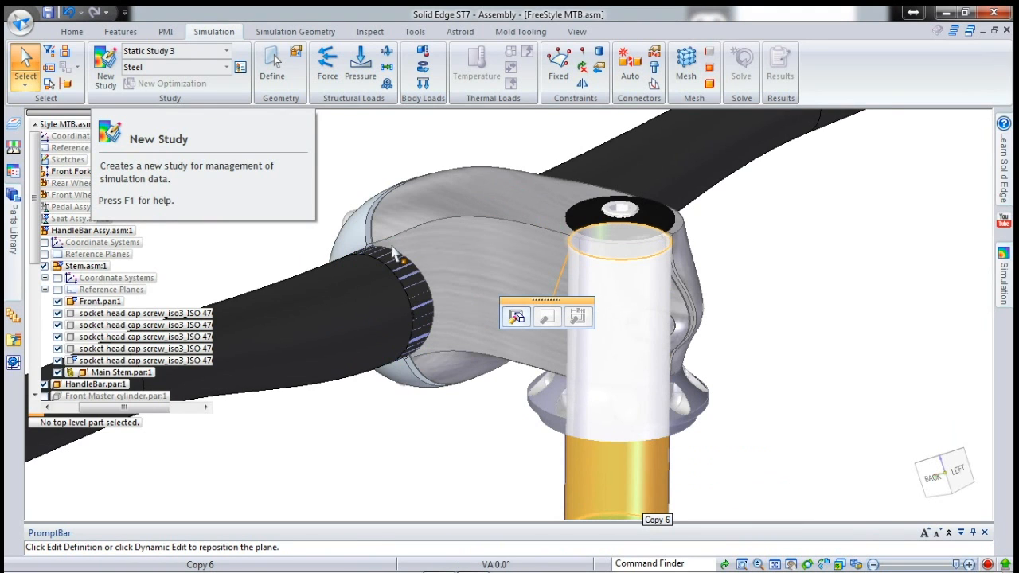
pyautogui.rightClick(404, 134)
pyautogui.click(373, 132)
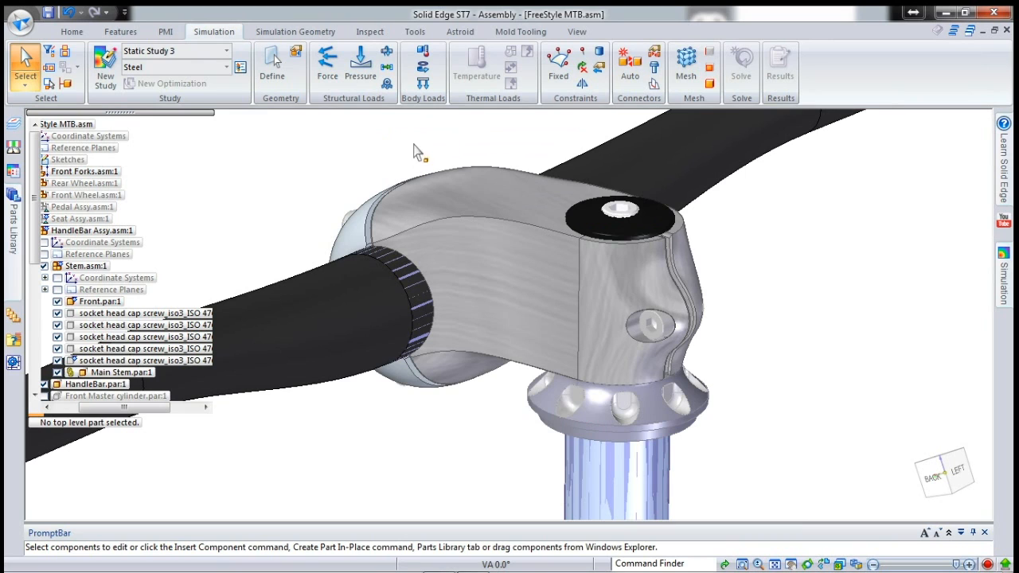
# - Add the copied handlebar clamping surface and the copied steerer tube surface to the study geometry
pyautogui.click(272, 64)
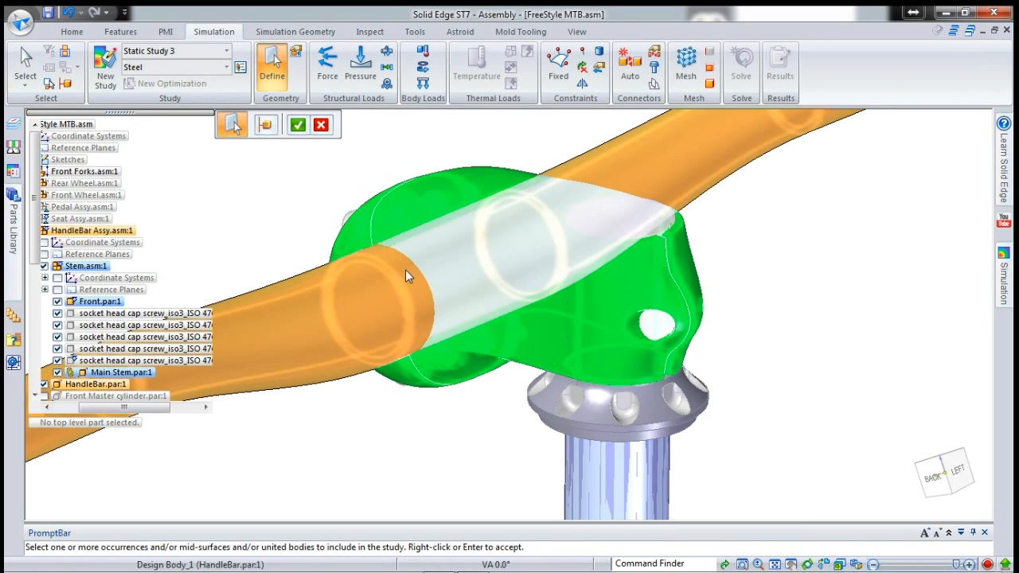
pyautogui.rightClick(405, 270)
pyautogui.click(481, 292)
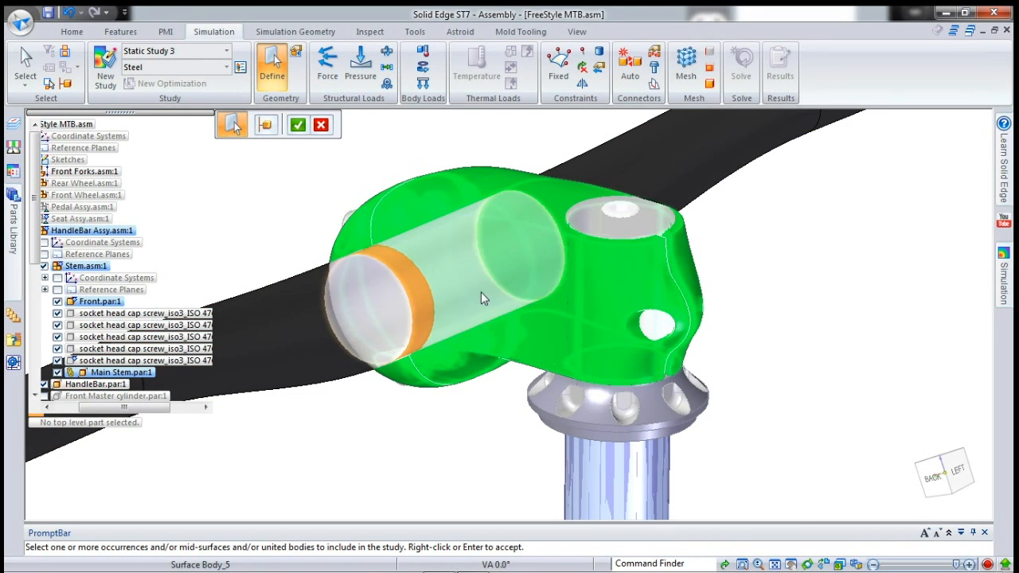
pyautogui.rightClick(625, 475)
pyautogui.click(696, 492)
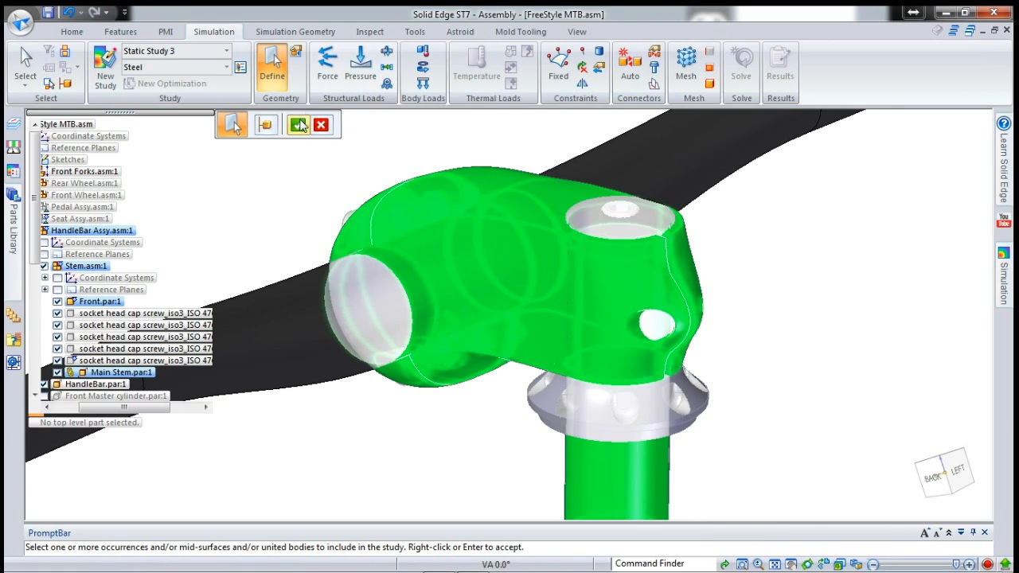
pyautogui.rightClick(769, 286)
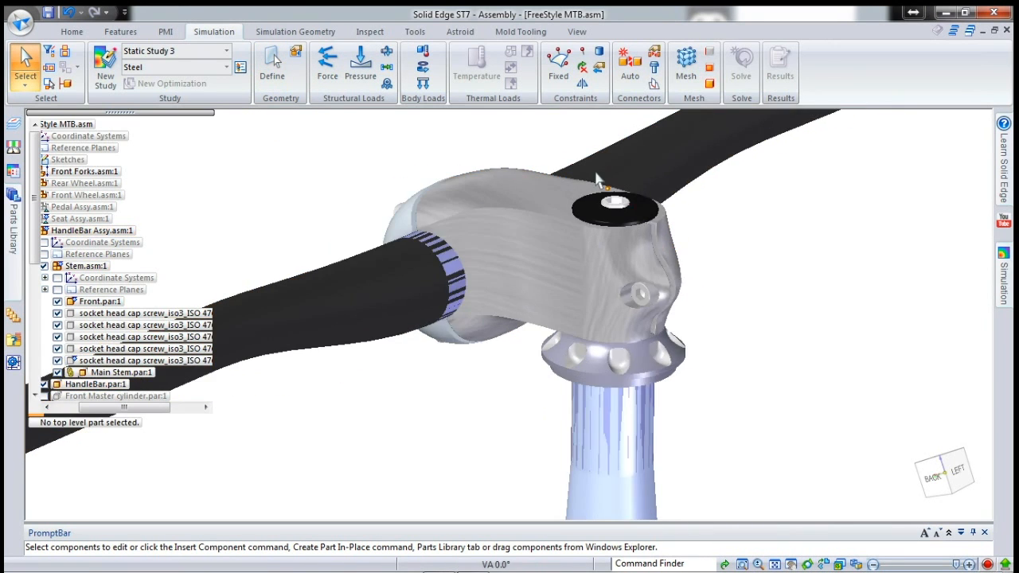
# - Set the mesh thickness of the Copy 5 surface in Static Study 3 to 2.5 mm
pyautogui.scroll(-3, 518, 278)
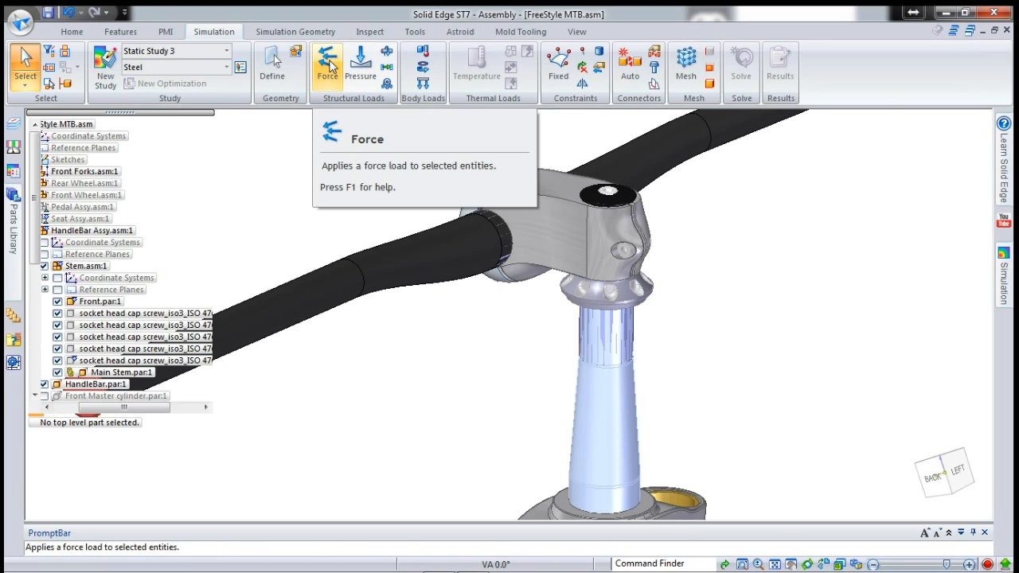
pyautogui.click(1002, 275)
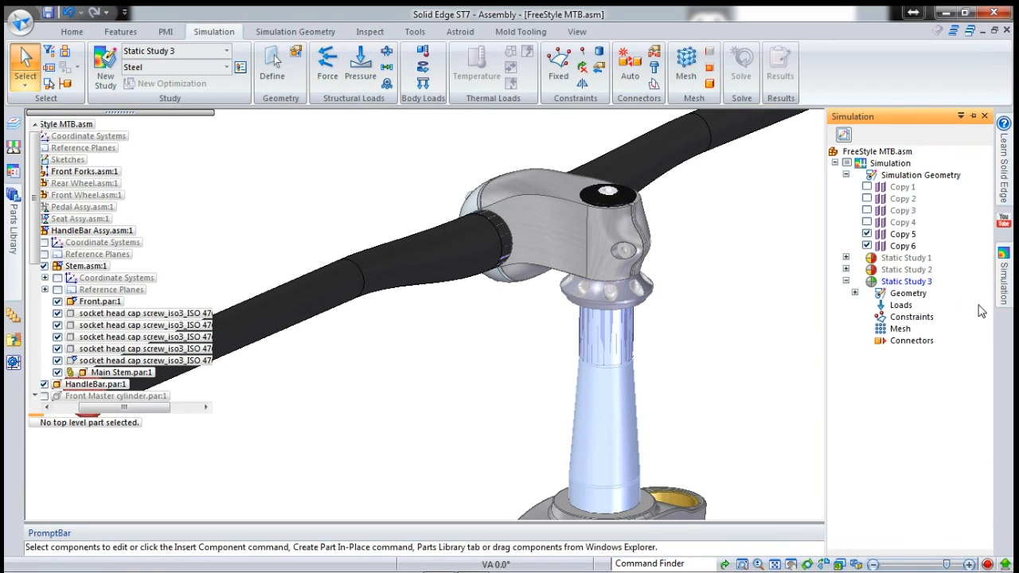
pyautogui.click(855, 293)
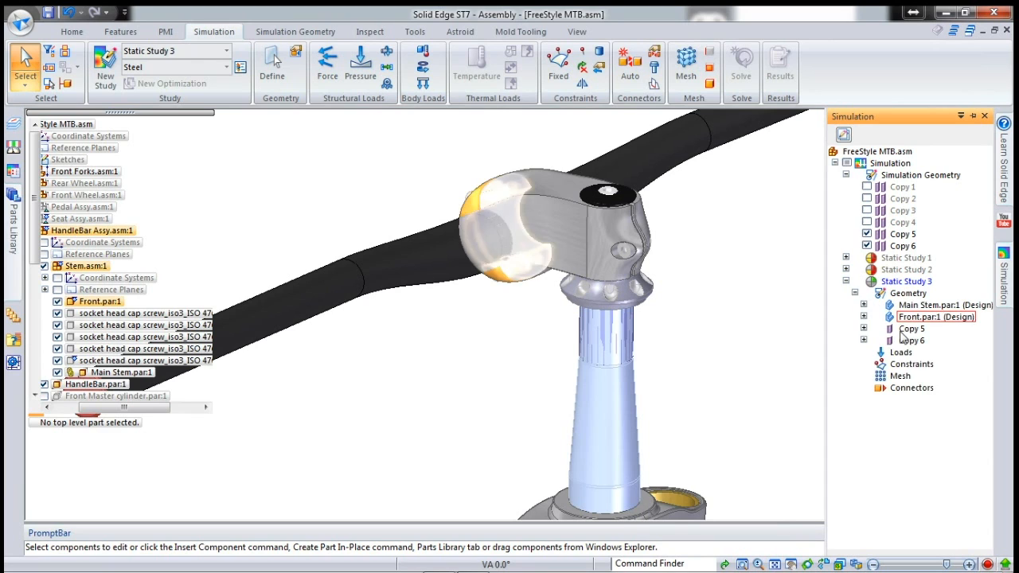
pyautogui.click(864, 328)
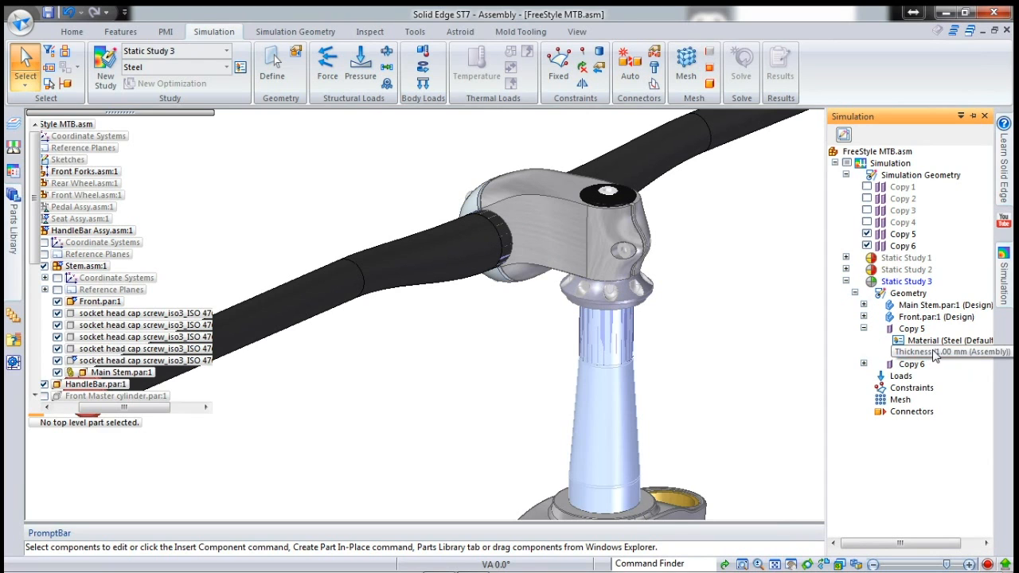
pyautogui.doubleClick(935, 352)
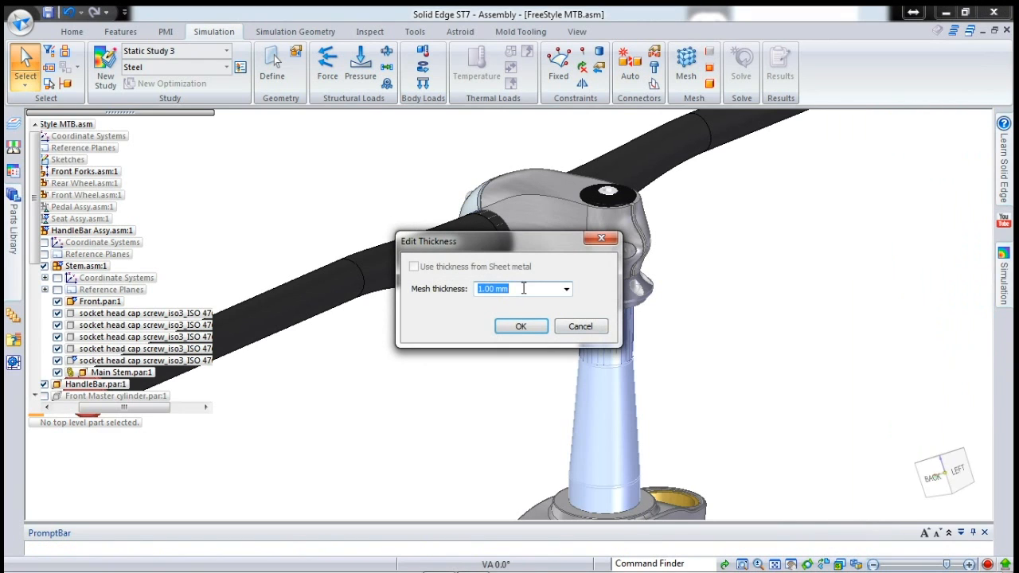
pyautogui.write('1.5')
pyautogui.press('Return')
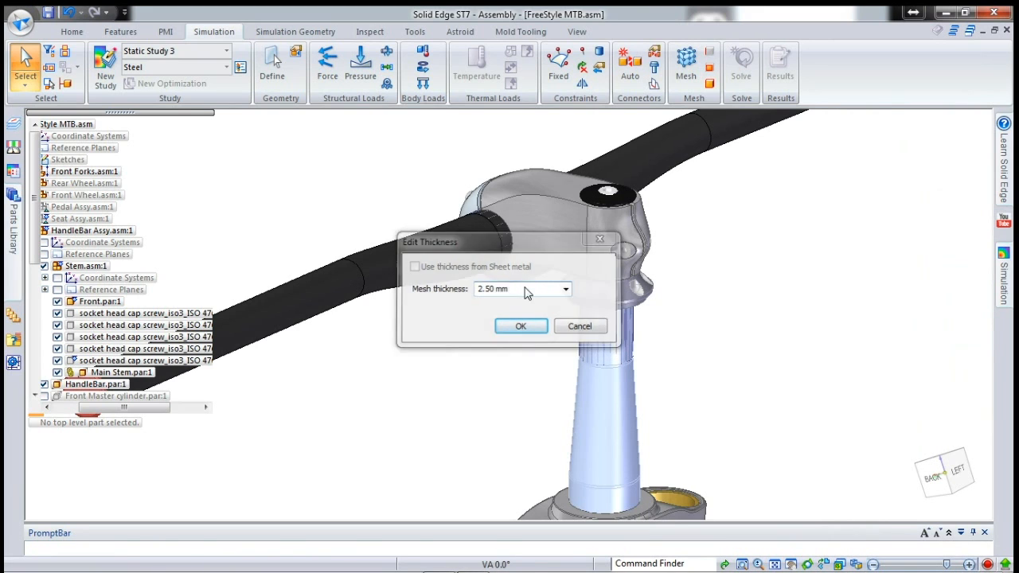
# - Set the mesh thickness of the Copy 6 surface in Static Study 3 to 2.5 mm
pyautogui.moveTo(1007, 293)
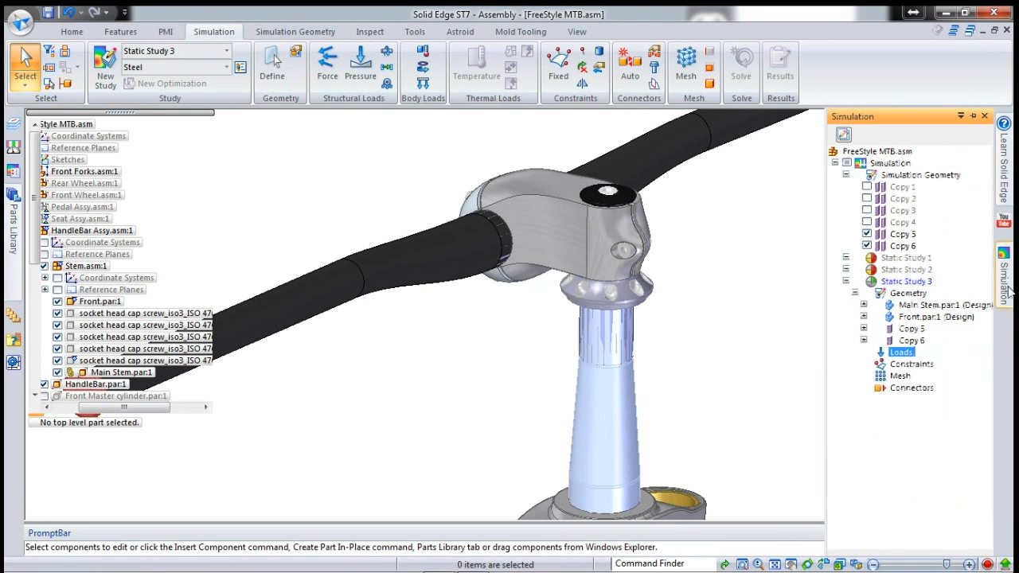
pyautogui.doubleClick(912, 341)
pyautogui.doubleClick(943, 364)
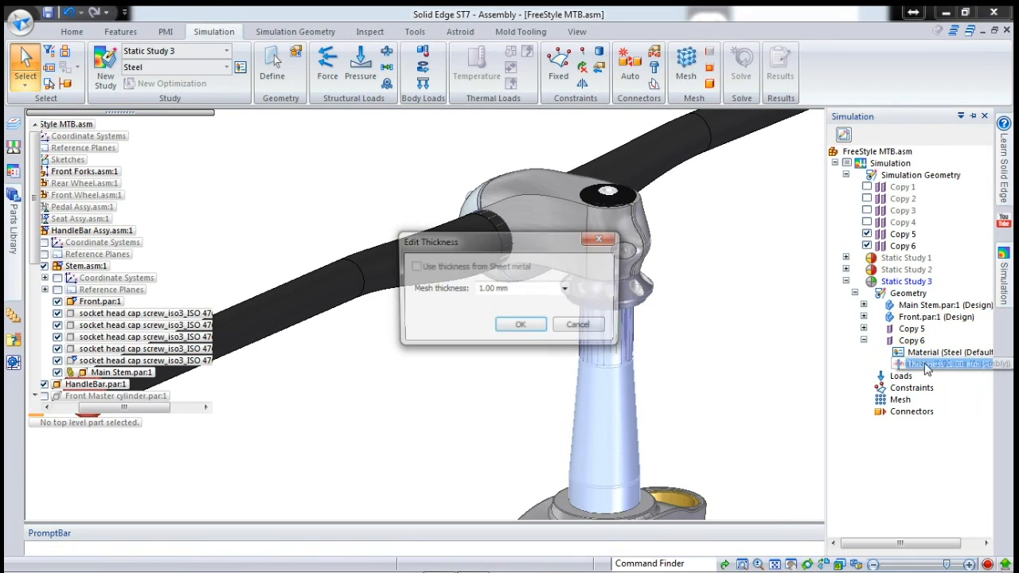
pyautogui.write('1.5')
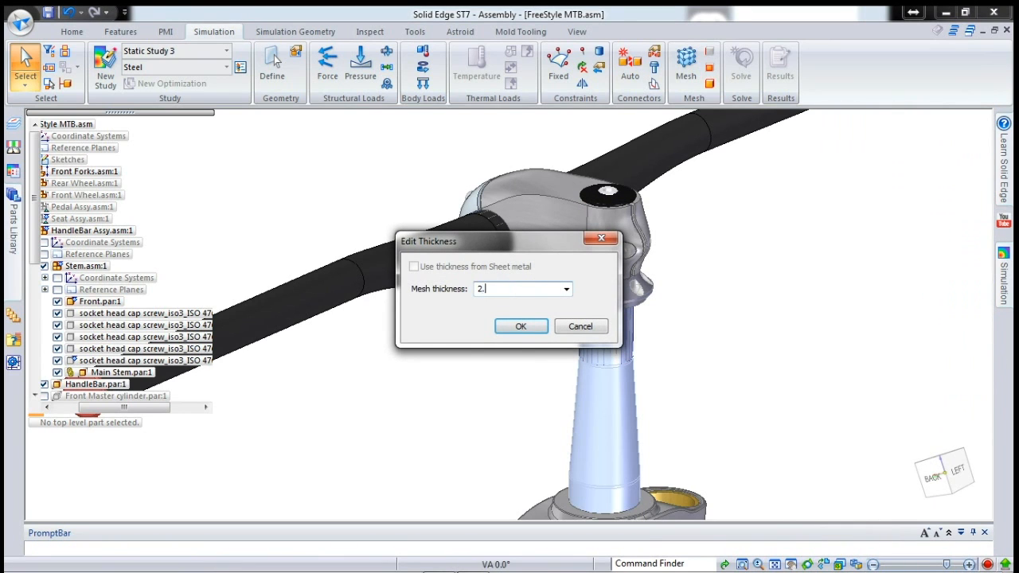
pyautogui.press('Return')
# - Create a structural Force load on the cylindrical face of the copied handlebar surface inside the stem clamp
pyautogui.moveTo(1002, 288)
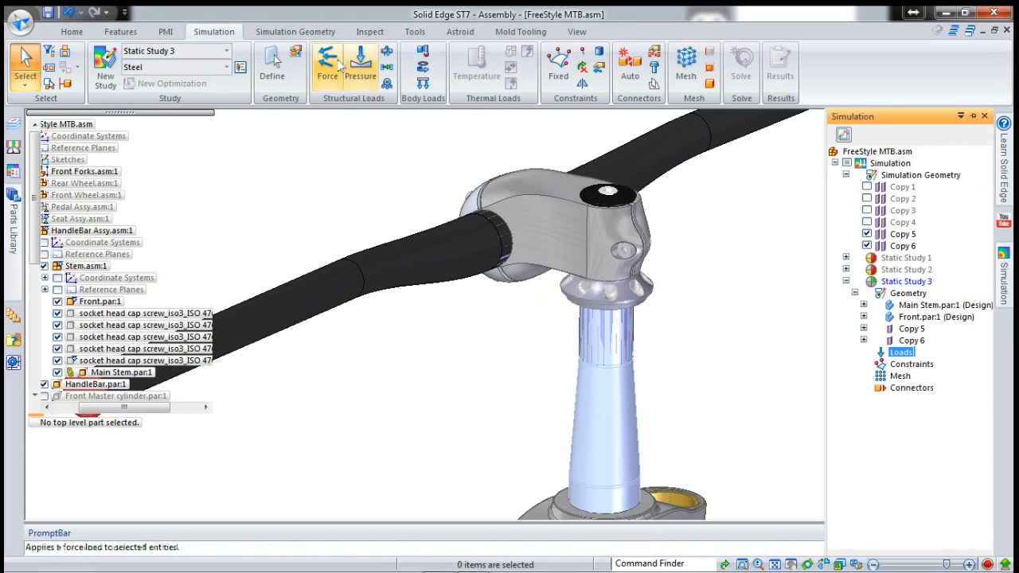
pyautogui.rightClick(899, 353)
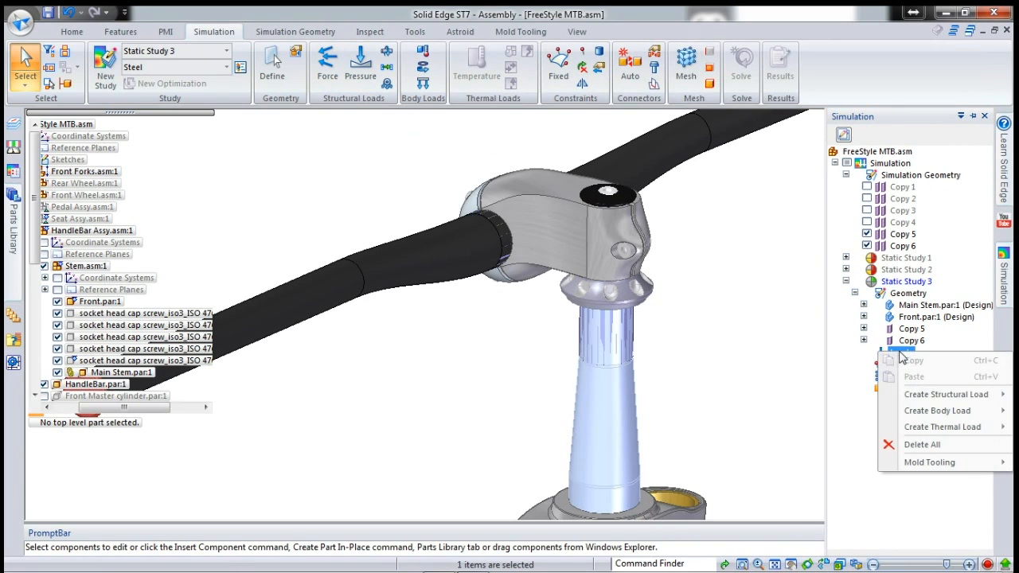
pyautogui.moveTo(928, 396)
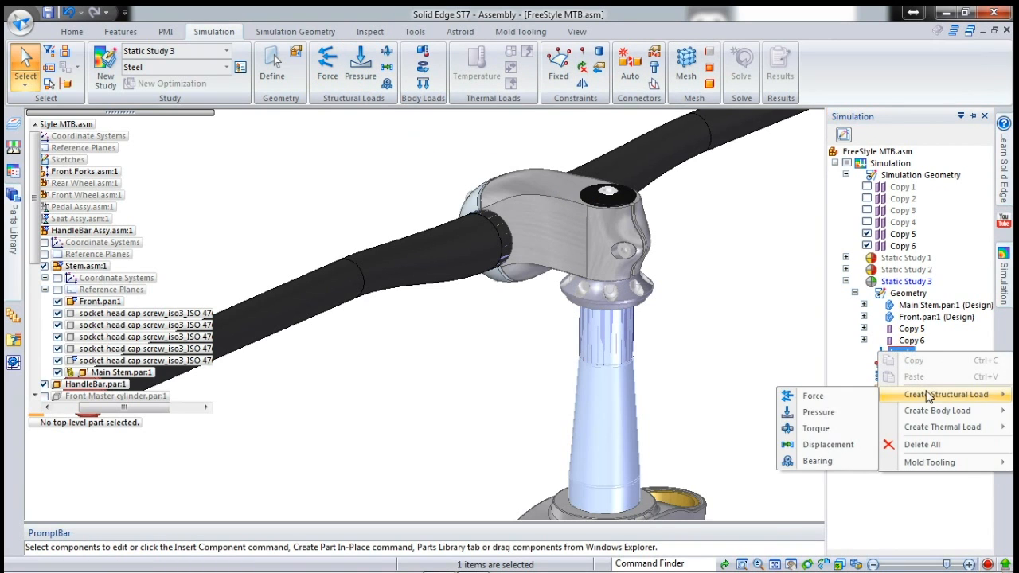
pyautogui.click(828, 396)
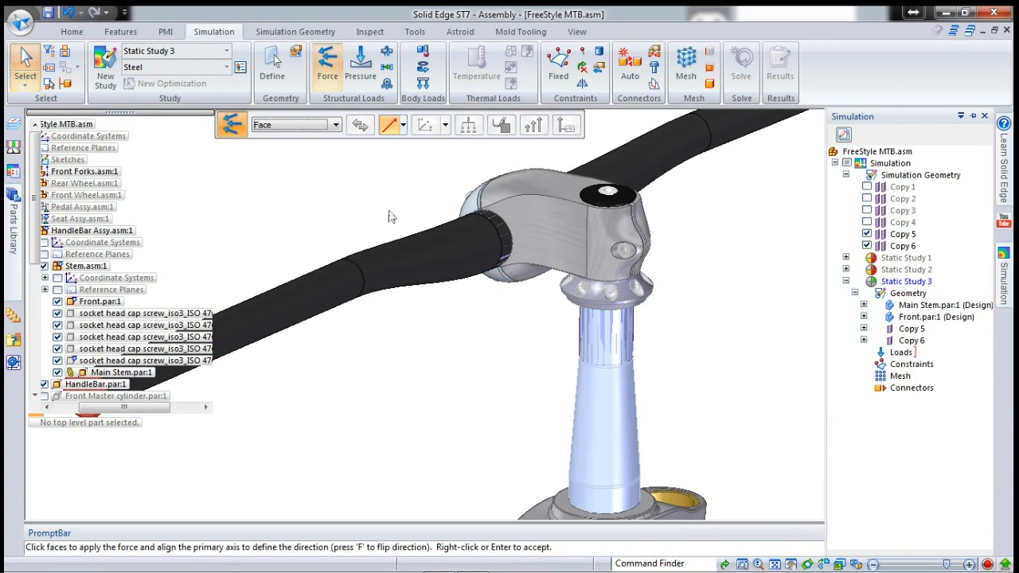
pyautogui.click(494, 227)
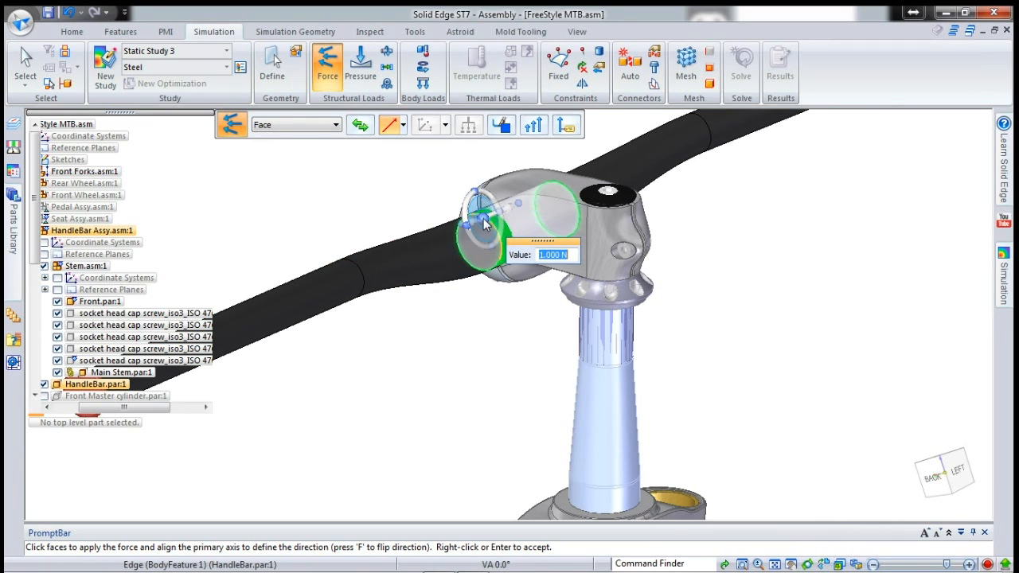
pyautogui.scroll(3, 483, 218)
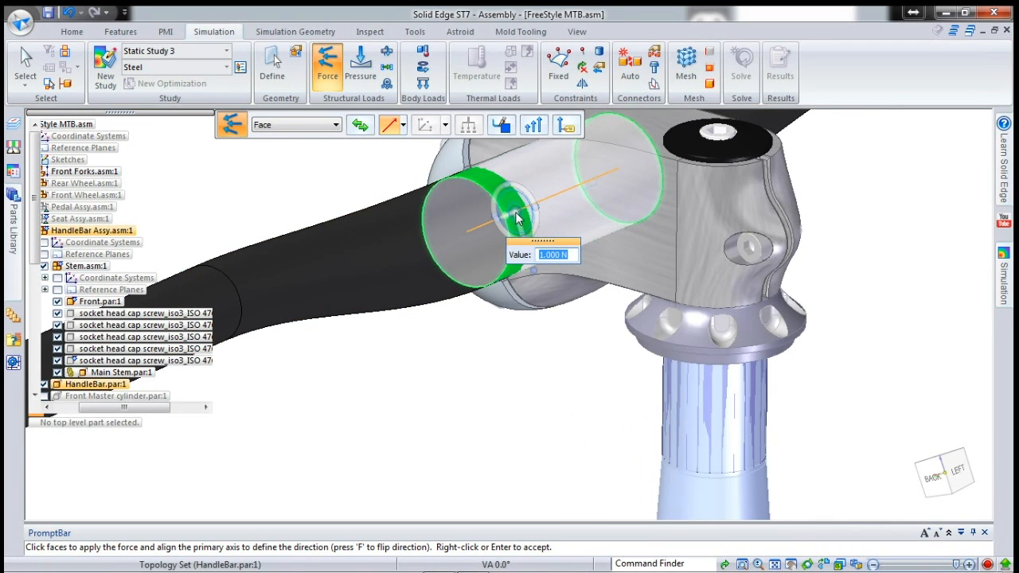
# - Aim the force forward and slightly downward out of the stem clamp, across the handlebar axis, and set its value to 1200 N
pyautogui.scroll(-5, 522, 307)
pyautogui.moveTo(524, 311); pyautogui.dragTo(594, 294, button='middle')
pyautogui.click(498, 274)
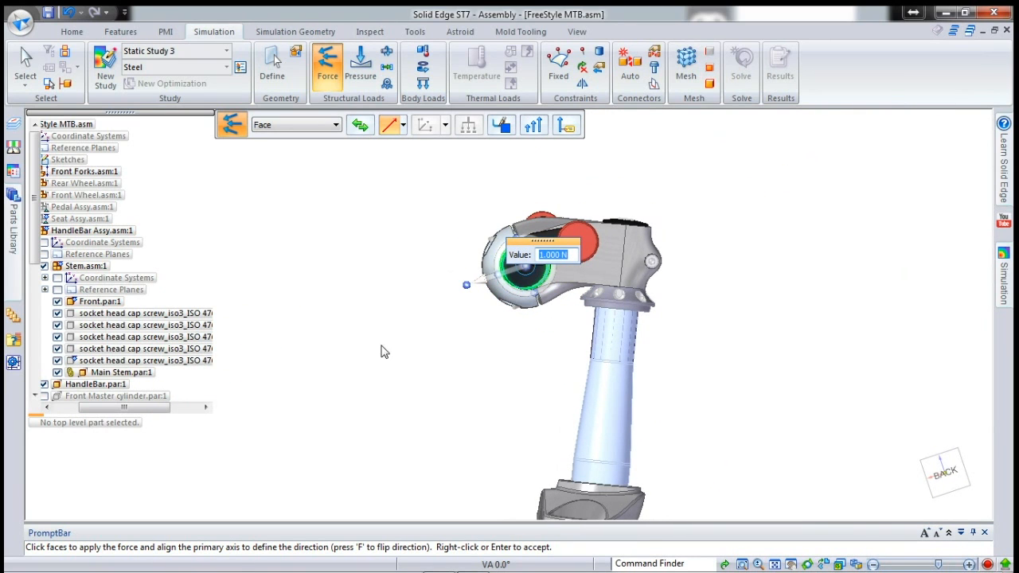
pyautogui.scroll(-1, 388, 342)
pyautogui.scroll(1, 474, 224)
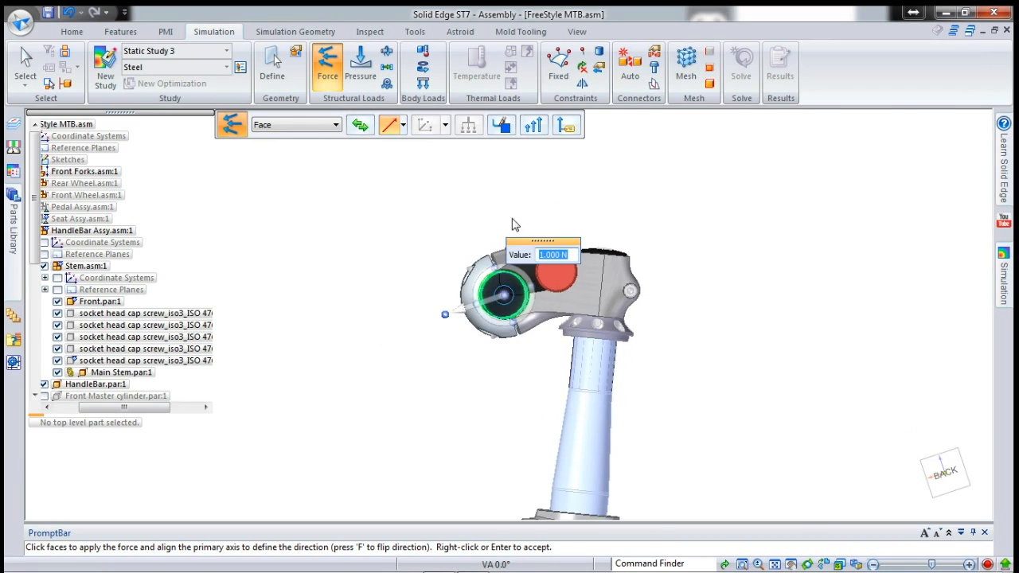
pyautogui.scroll(1, 538, 218)
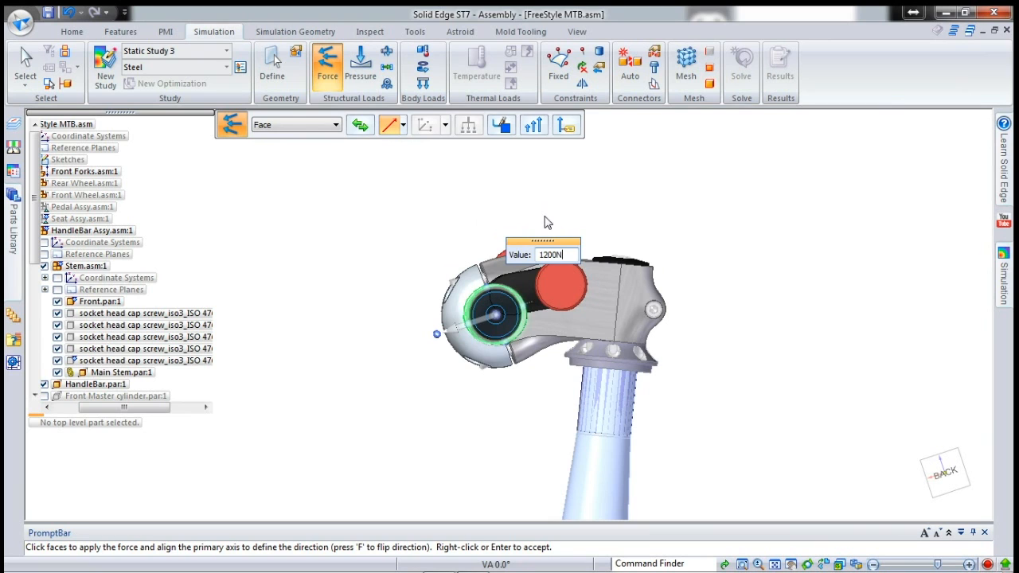
pyautogui.press('Return')
pyautogui.moveTo(550, 221); pyautogui.dragTo(503, 220, button='middle')
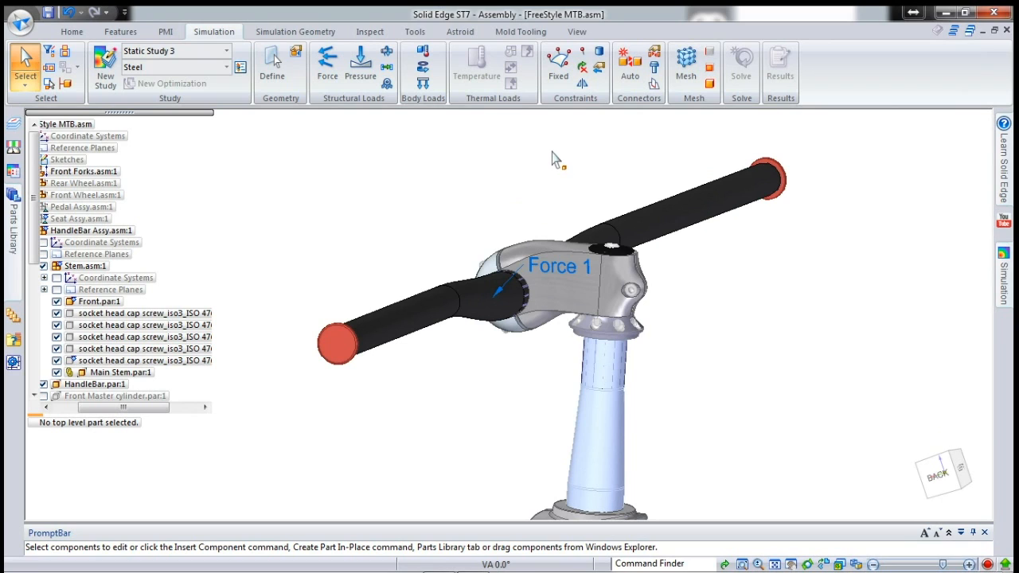
# - Apply a Fixed constraint to the lower circular edge of the copied steerer tube surface, using the Edge/Corner selection type
pyautogui.click(560, 68)
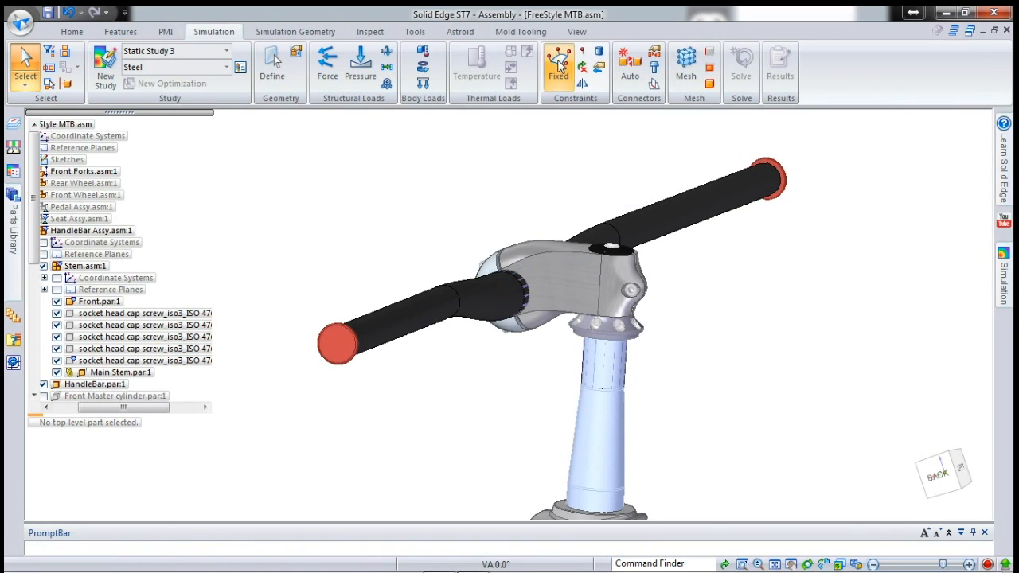
pyautogui.click(301, 124)
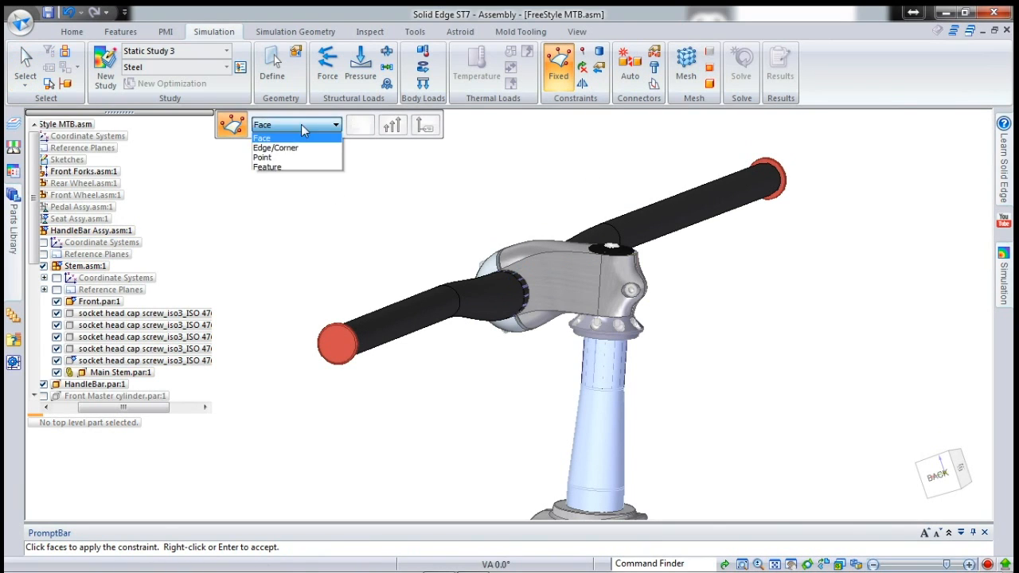
pyautogui.click(278, 148)
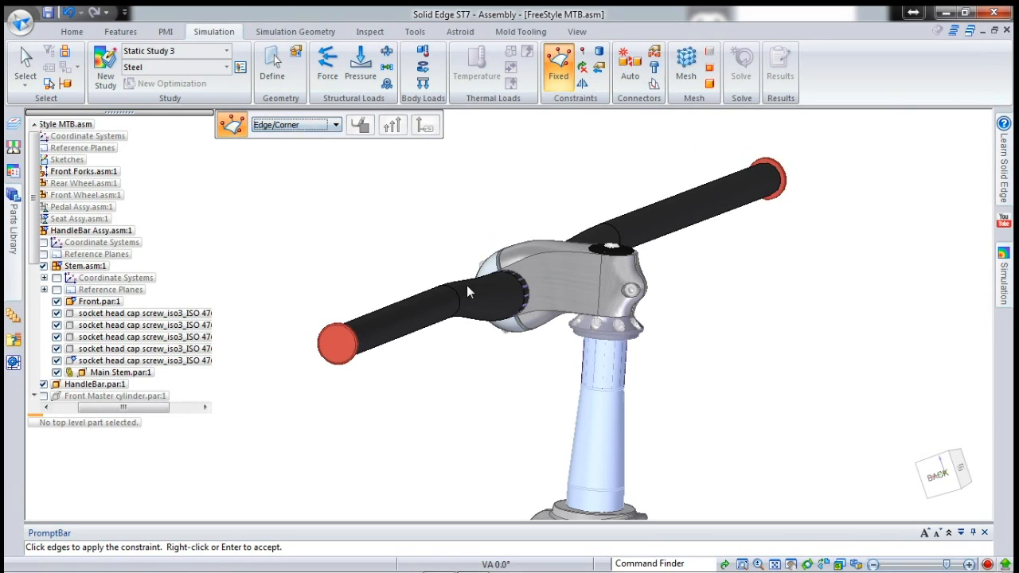
pyautogui.click(610, 394)
pyautogui.rightClick(650, 385)
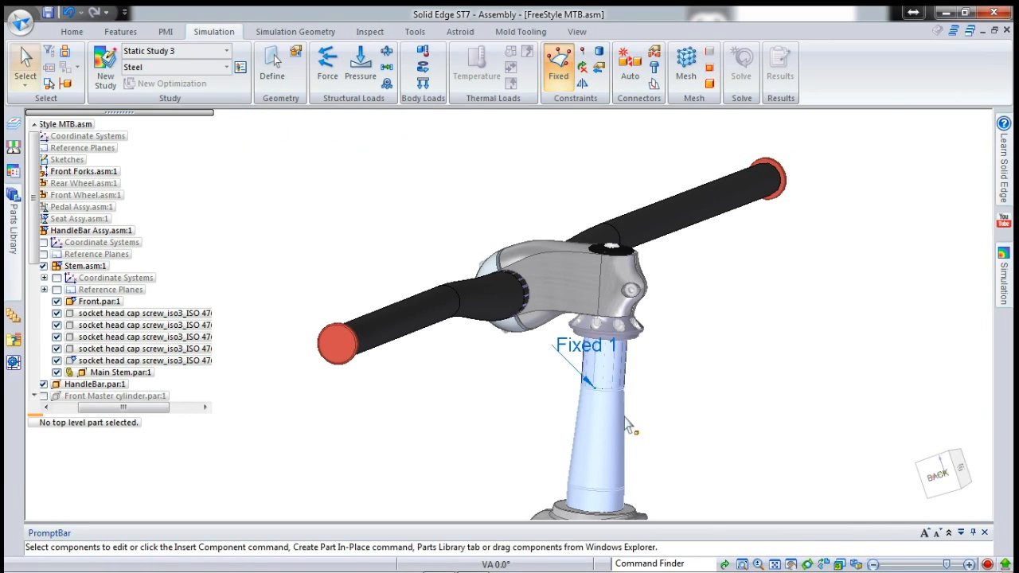
# - Hide the handlebar and the nut on top of the stem's steerer clamp
pyautogui.moveTo(647, 371); pyautogui.dragTo(638, 378, button='middle')
pyautogui.click(642, 377)
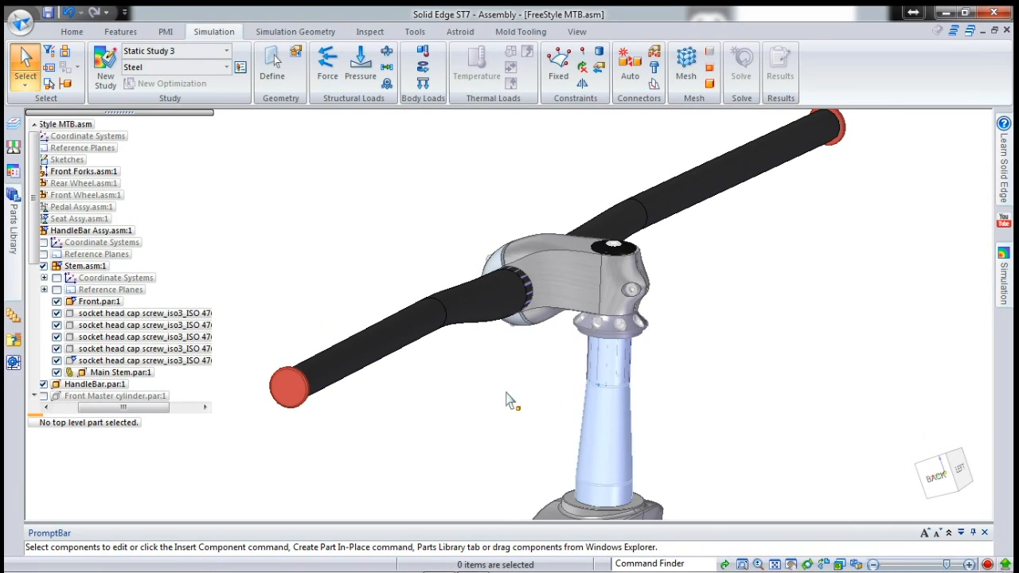
pyautogui.rightClick(466, 301)
pyautogui.click(503, 32)
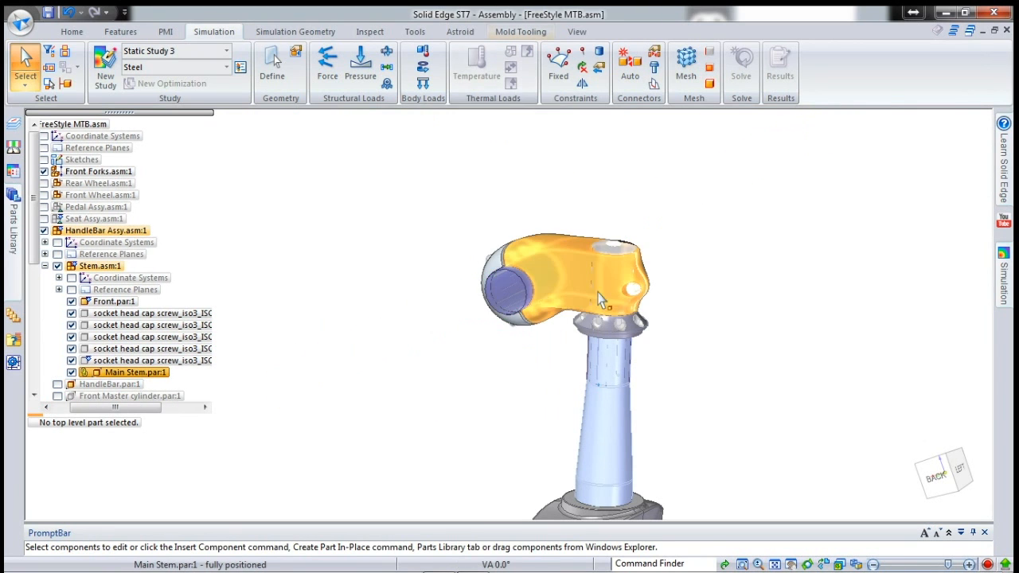
pyautogui.scroll(3, 629, 256)
pyautogui.rightClick(629, 257)
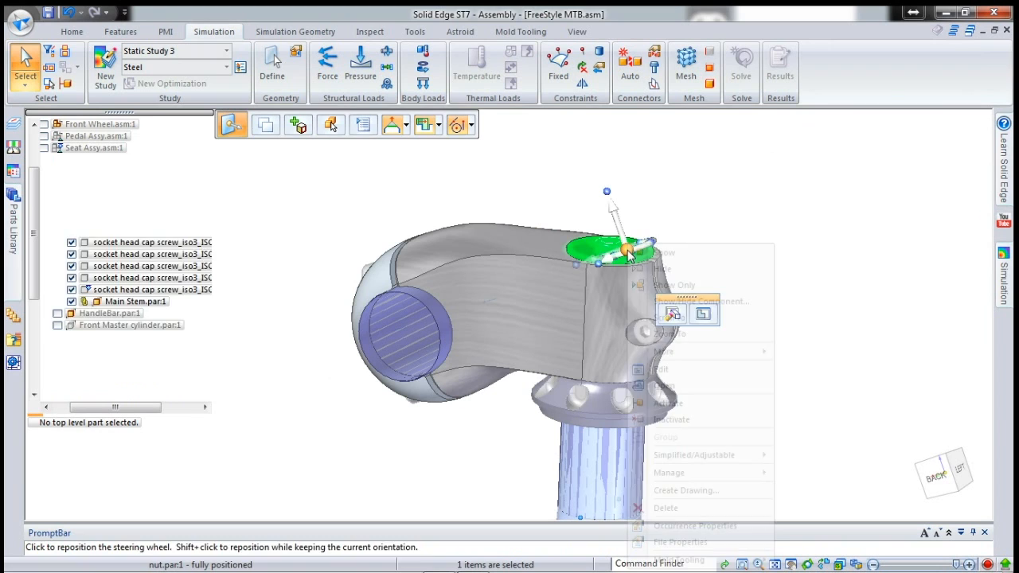
pyautogui.click(669, 270)
# - Hide the fork part Té 36 and the bearing cup Cuvette supérieure beneath the stem
pyautogui.rightClick(610, 475)
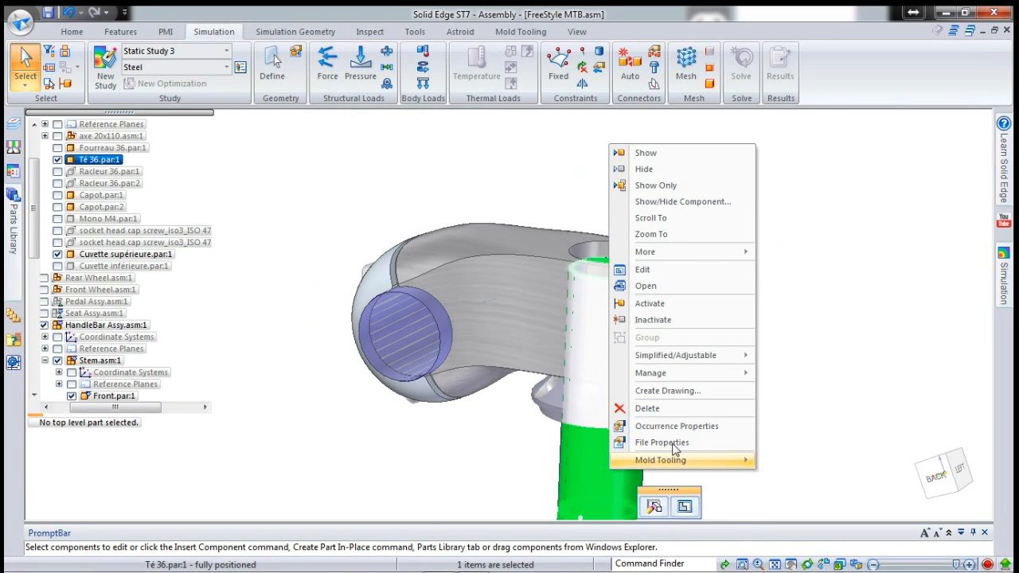
pyautogui.click(645, 170)
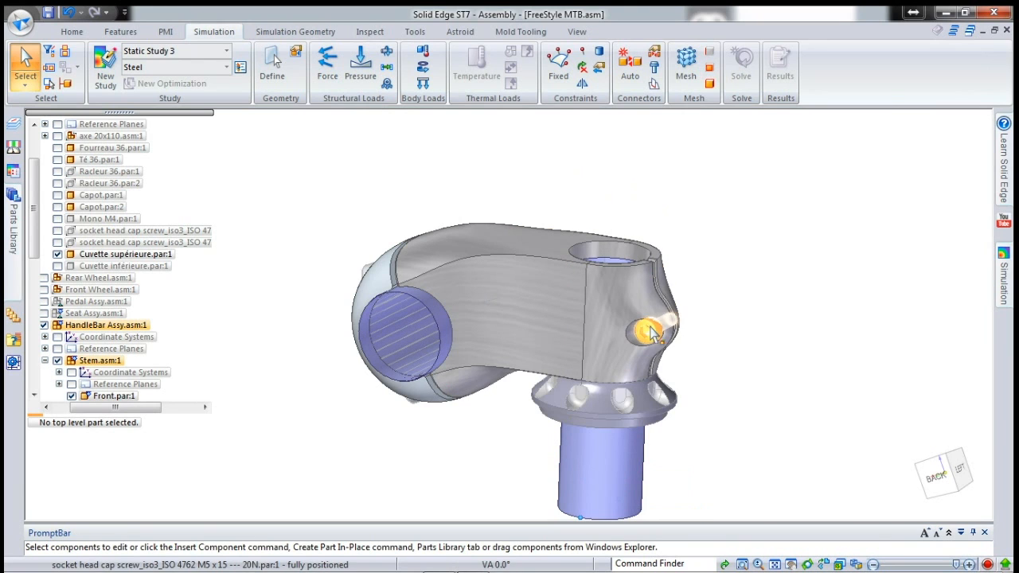
pyautogui.rightClick(645, 413)
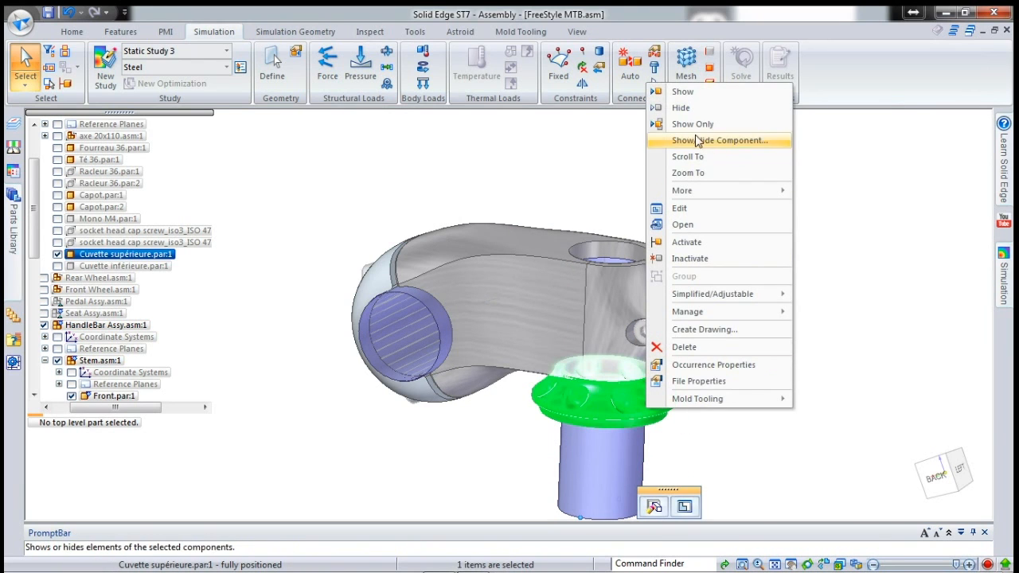
pyautogui.click(689, 111)
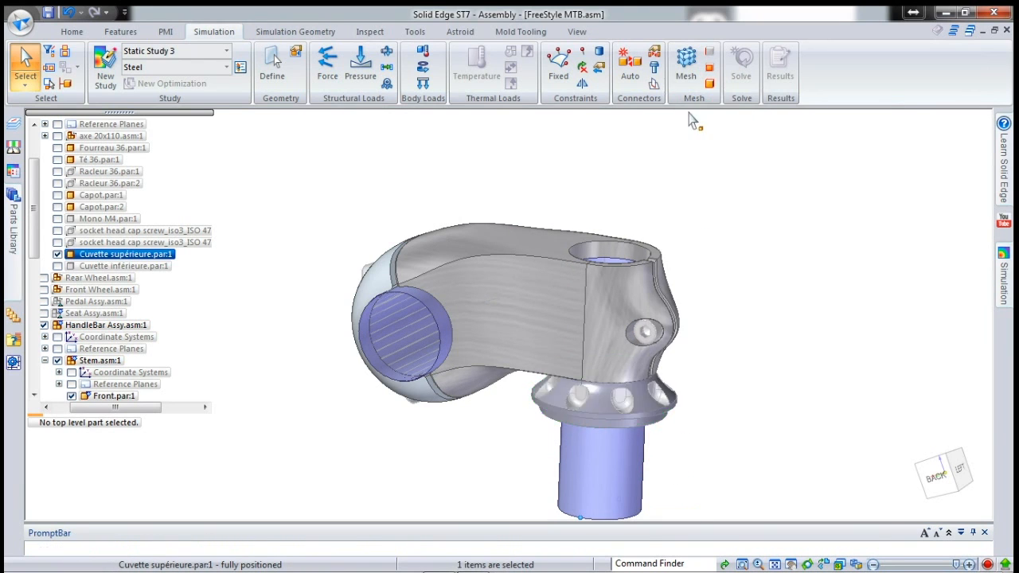
# - Hide all the socket head cap screws of the stem, both the handlebar clamp screws and the steerer clamp screw
pyautogui.click(649, 329)
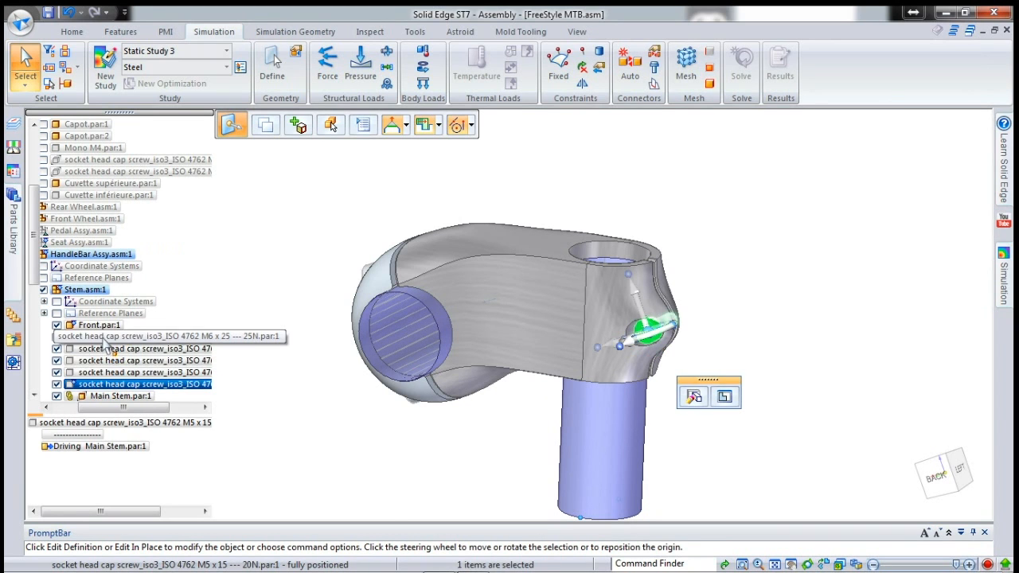
pyautogui.keyDown('shift'); pyautogui.click(95, 337); pyautogui.keyUp('shift')
pyautogui.rightClick(76, 341)
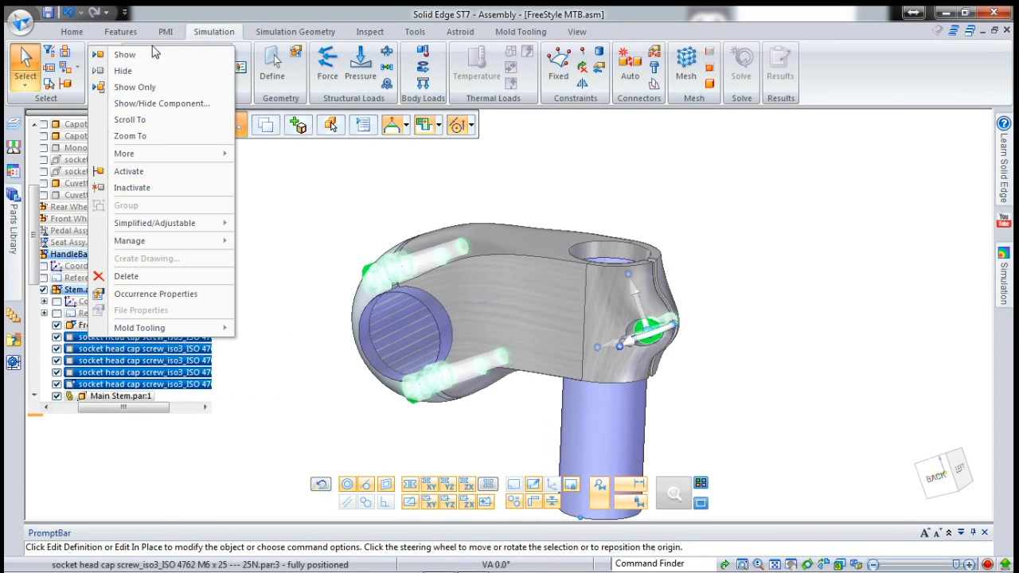
pyautogui.click(128, 70)
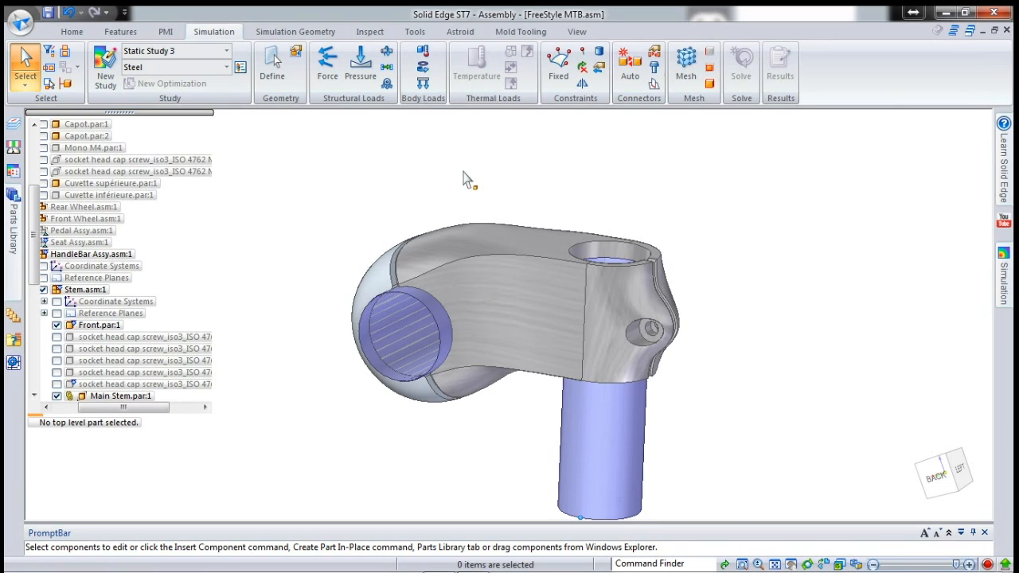
# - Start an automatic No penetration connector and select the front cap, main stem, and copied handlebar and steerer tube surfaces
pyautogui.click(631, 72)
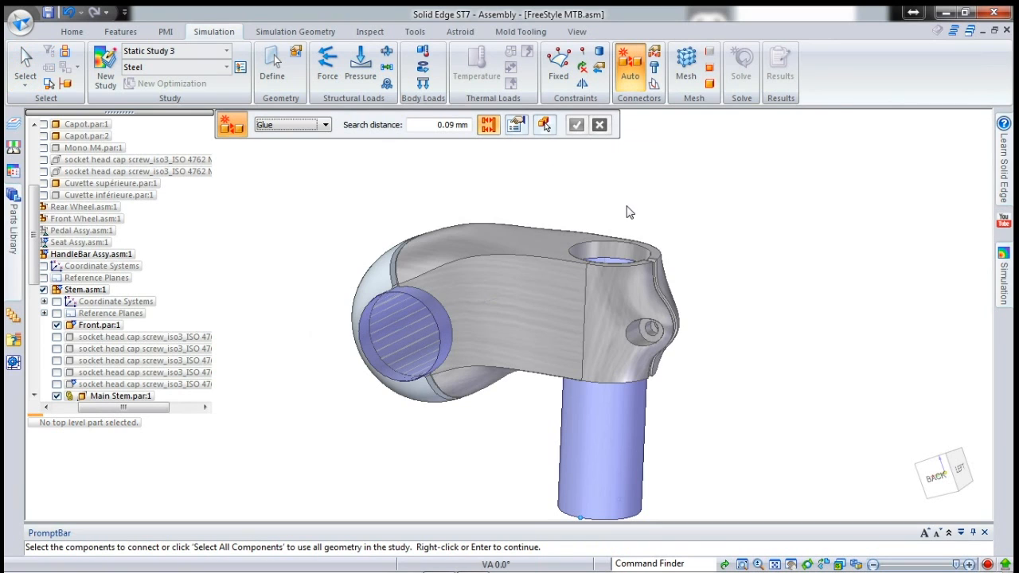
pyautogui.click(325, 125)
pyautogui.click(312, 148)
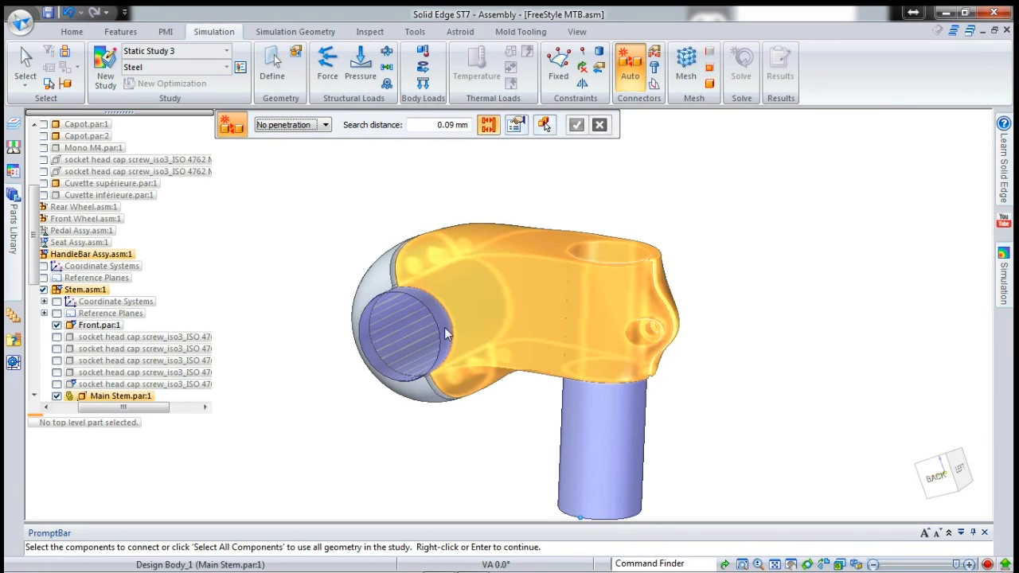
pyautogui.click(430, 396)
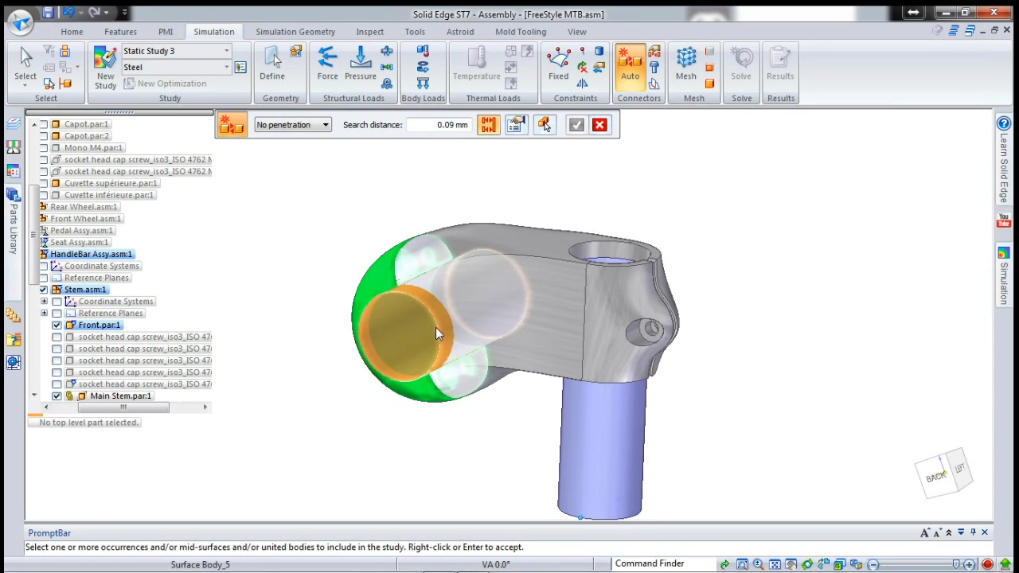
pyautogui.click(509, 321)
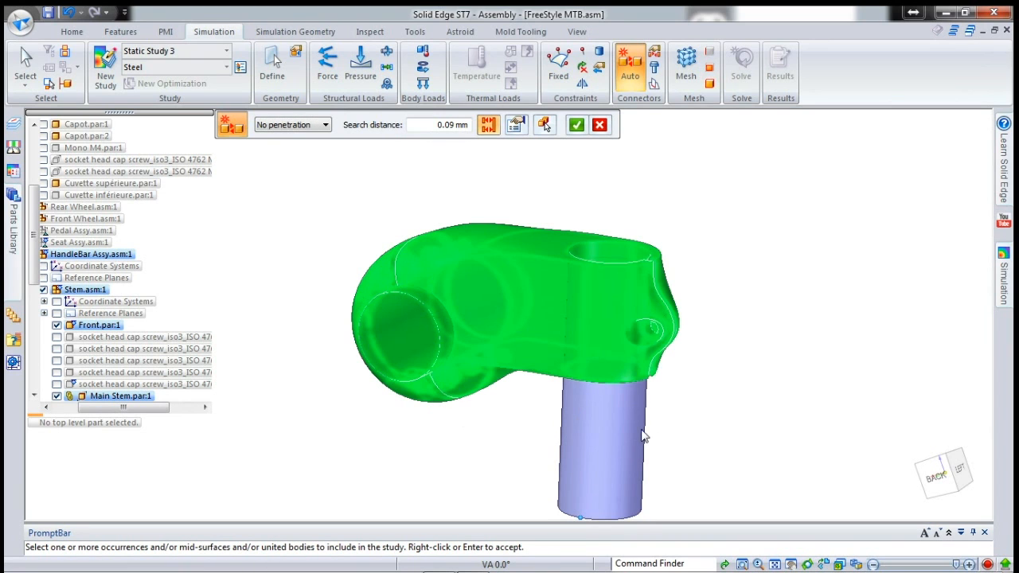
pyautogui.click(628, 338)
pyautogui.click(488, 124)
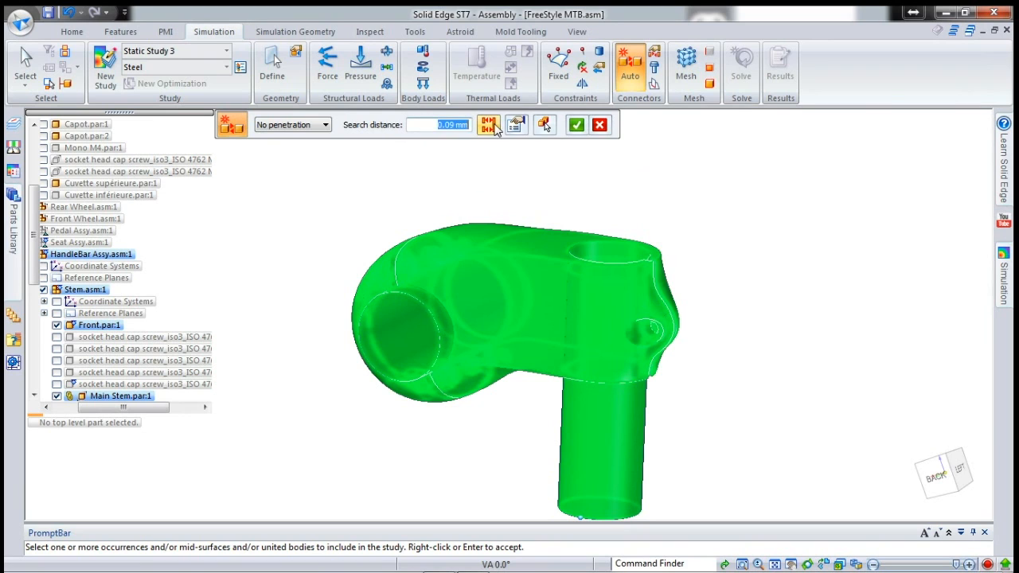
# - Set the connector's static friction coefficient to 0.2, minimum search distance to -1 mm and initial penetration to Zero gap/Penetration
pyautogui.click(515, 124)
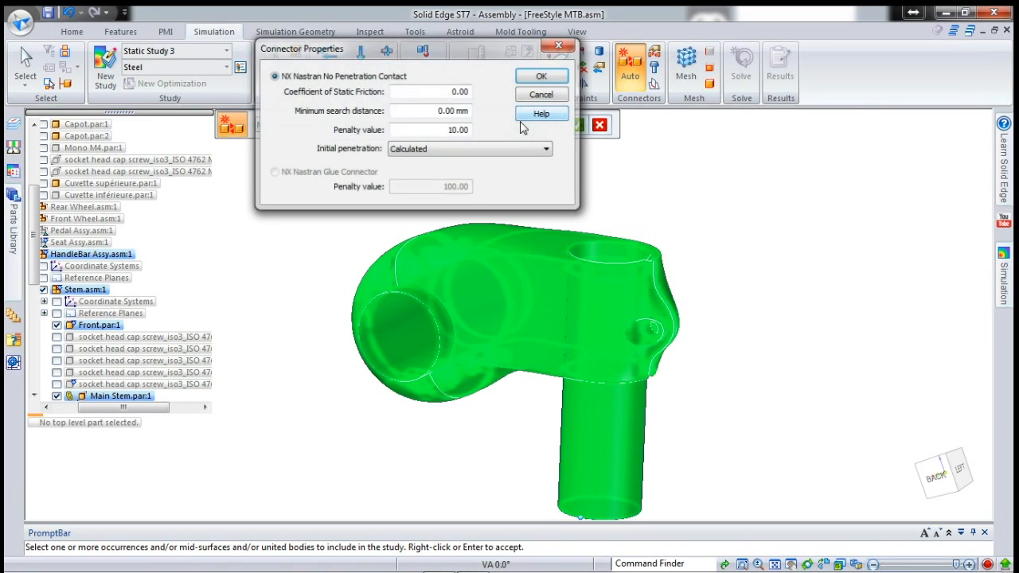
pyautogui.doubleClick(476, 94)
pyautogui.write('.2')
pyautogui.press('Tab')
pyautogui.write('-1')
pyautogui.press('Tab')
pyautogui.click(482, 151)
pyautogui.click(473, 181)
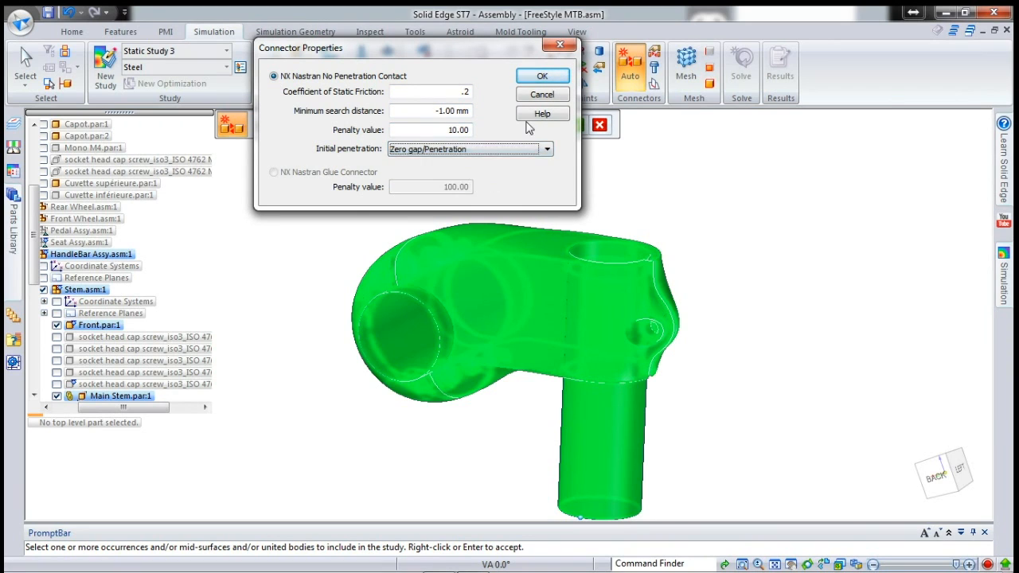
pyautogui.click(542, 77)
# - Find the contact pairs with a 1 mm search distance, review them, and create the connectors
pyautogui.click(576, 128)
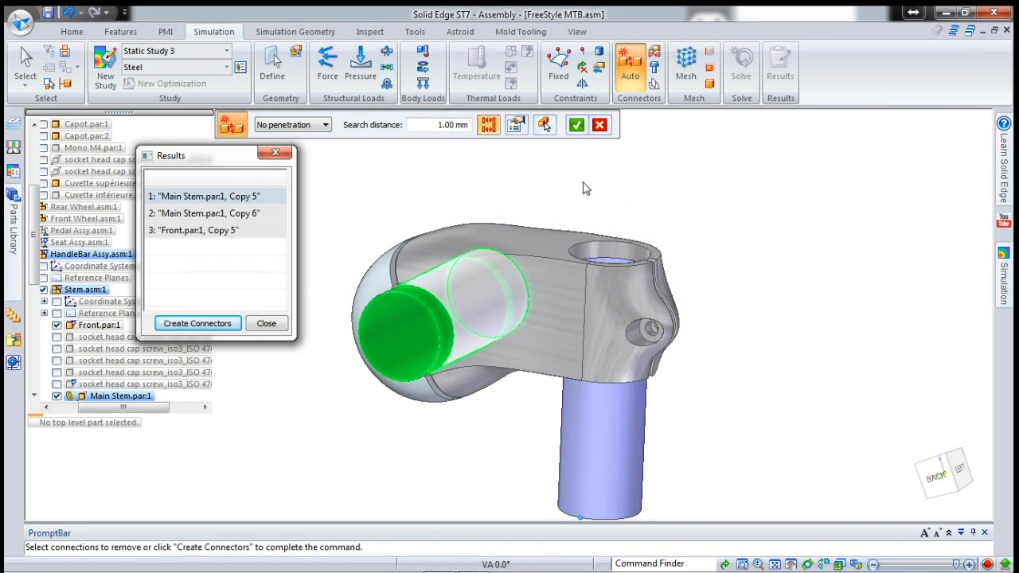
pyautogui.click(202, 215)
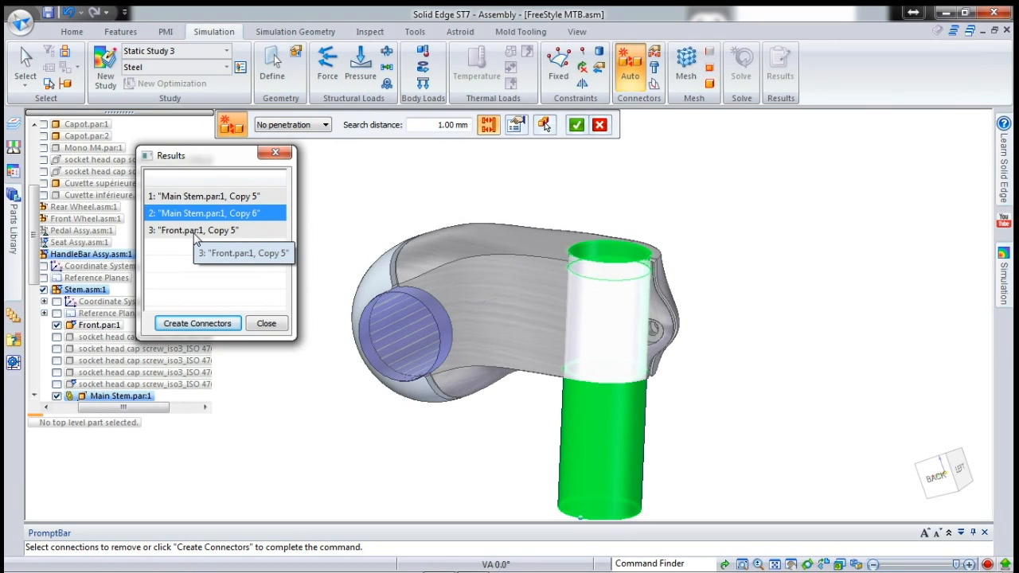
pyautogui.click(194, 237)
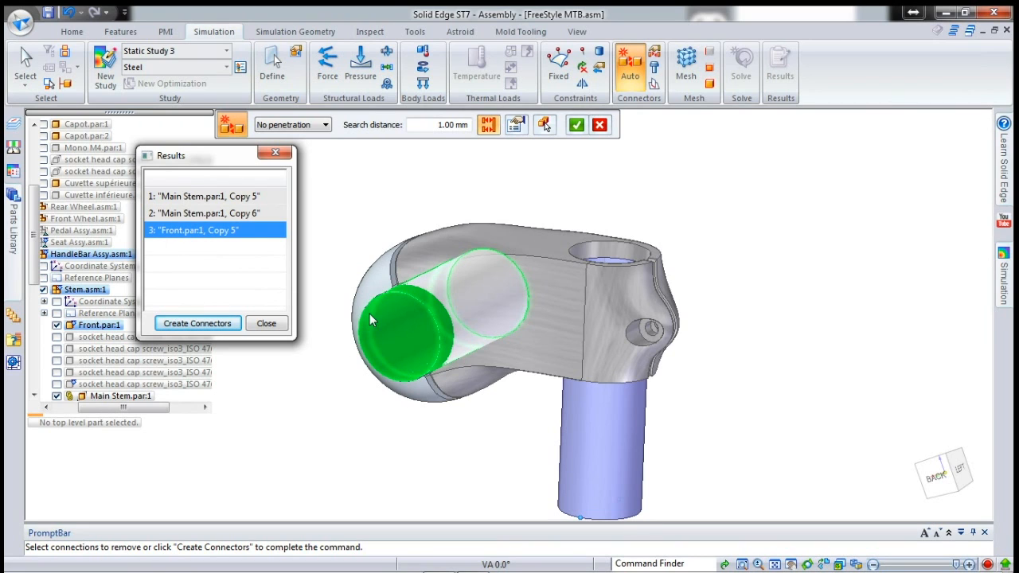
pyautogui.click(200, 323)
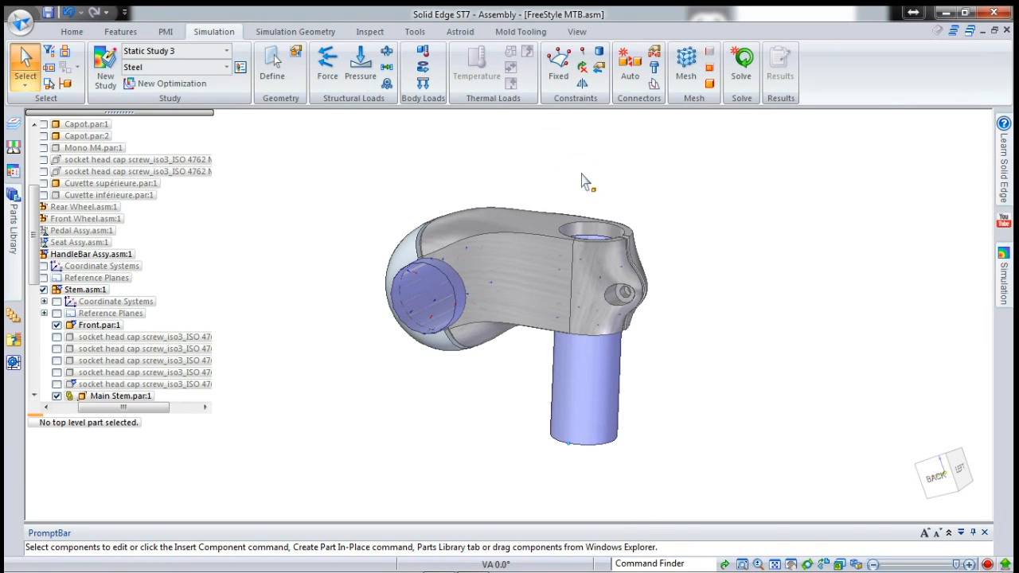
# - Start a steel bolt connection in the hole of the stem's steerer clamp and set its hole type to Threaded Holes
pyautogui.click(654, 69)
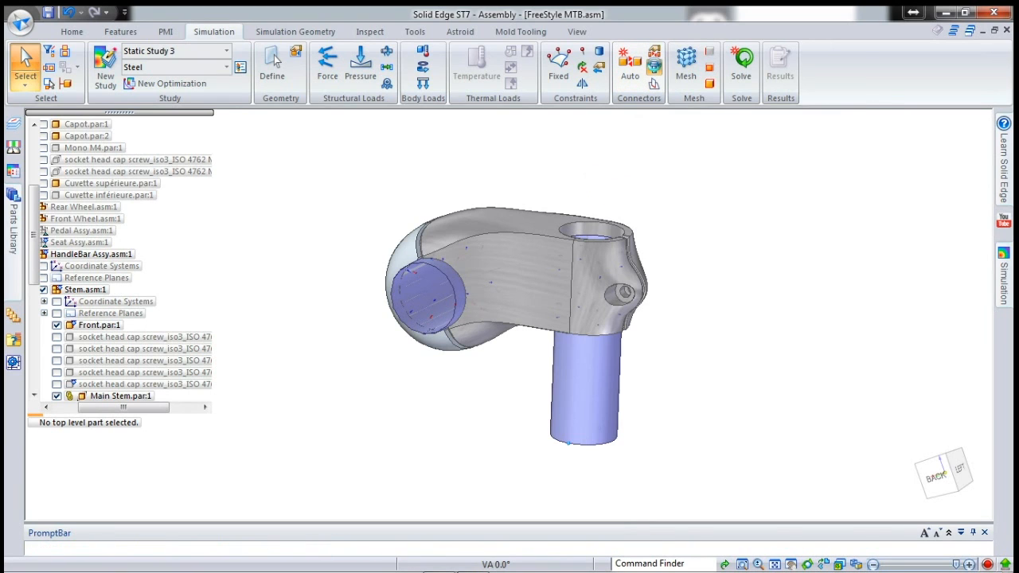
pyautogui.scroll(2, 669, 282)
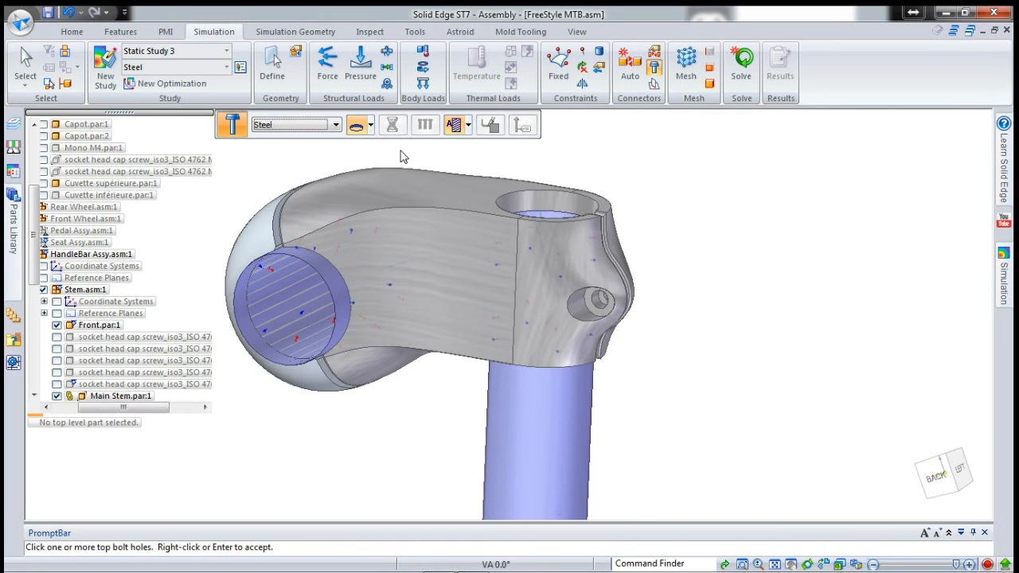
pyautogui.click(598, 307)
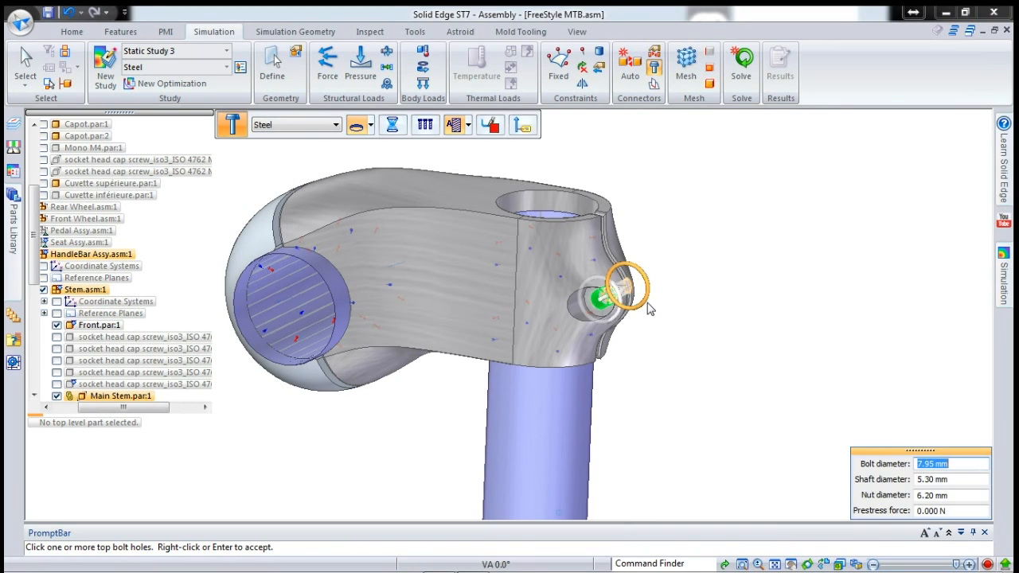
pyautogui.moveTo(627, 328); pyautogui.dragTo(708, 316, button='middle')
pyautogui.scroll(1, 705, 274)
pyautogui.scroll(1, 708, 280)
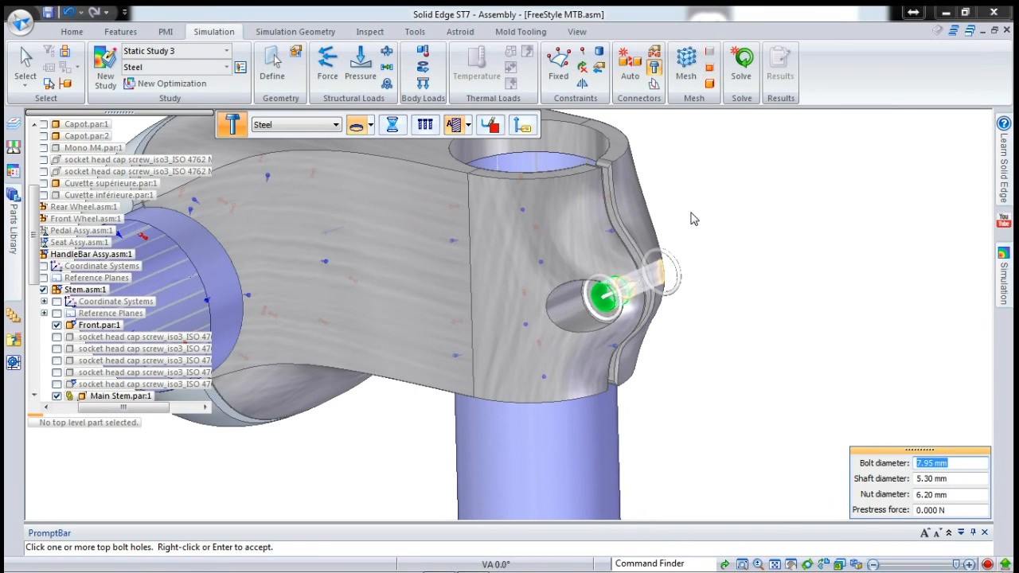
pyautogui.click(471, 128)
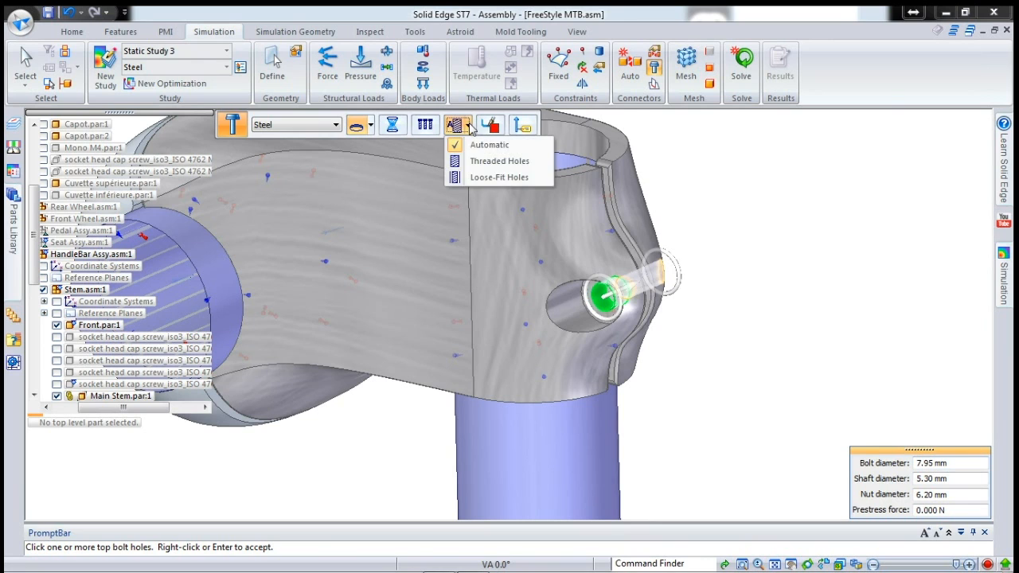
pyautogui.click(468, 164)
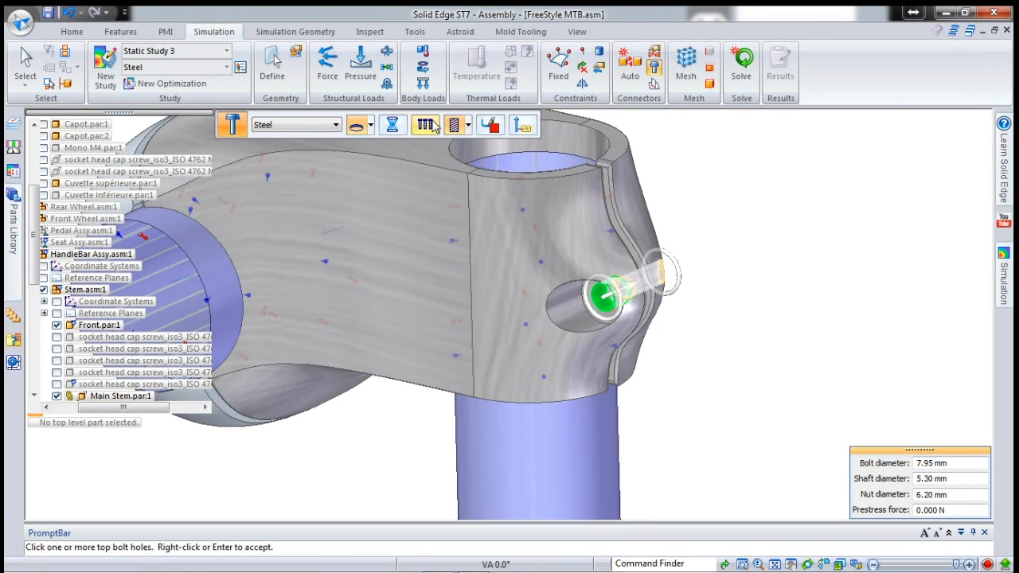
# - Set the steerer clamp bolt's shaft diameter to 5 mm and prestress force to 50 N, and complete the connection
pyautogui.click(943, 478)
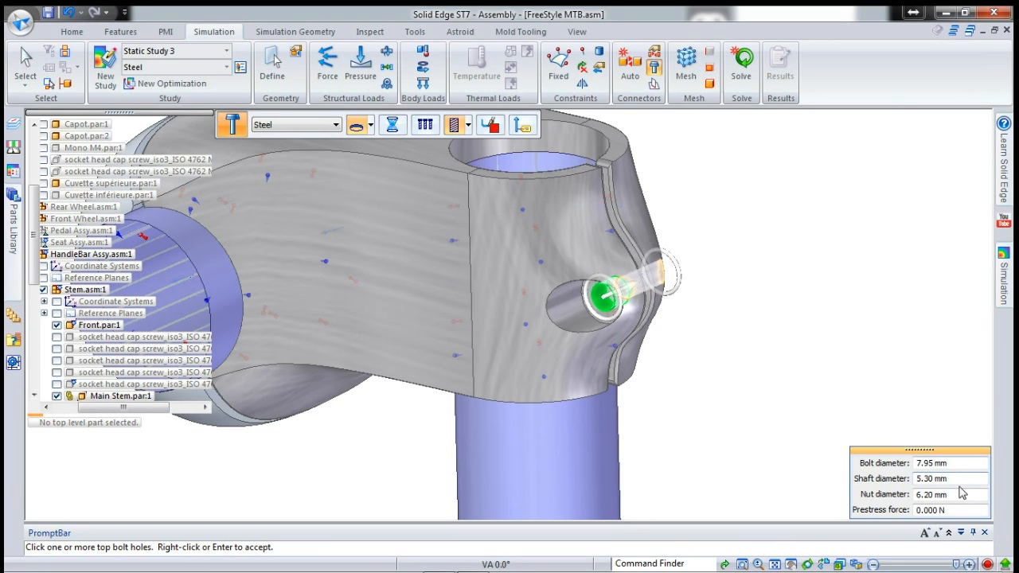
pyautogui.moveTo(963, 478); pyautogui.dragTo(911, 476)
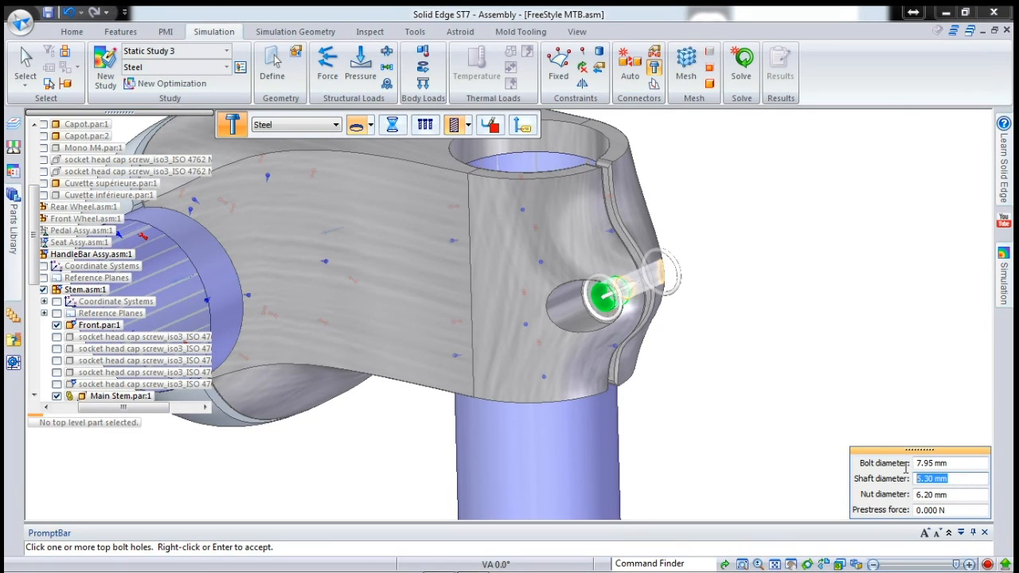
pyautogui.write('5')
pyautogui.press('Tab')
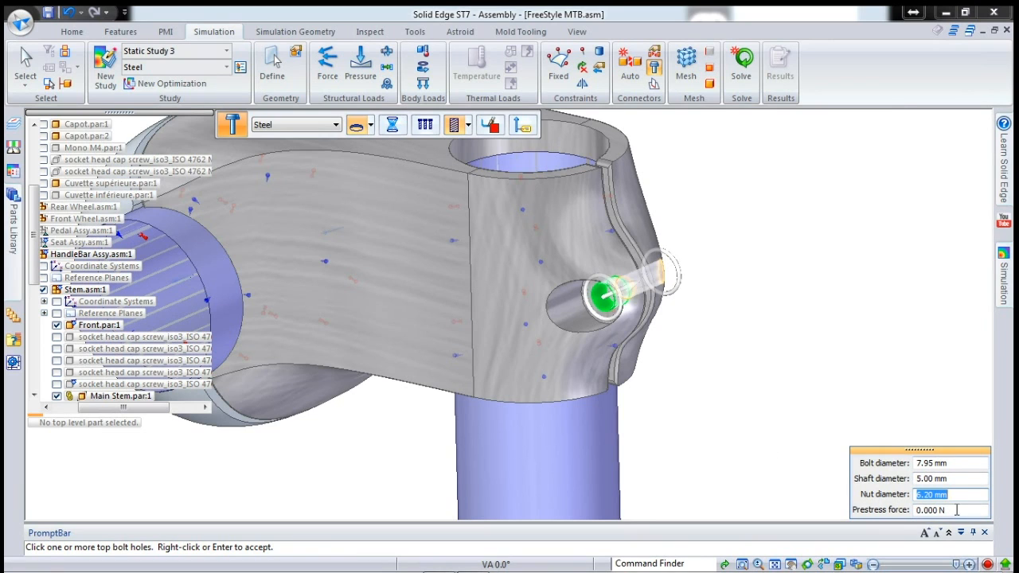
pyautogui.press('Tab')
pyautogui.write('50')
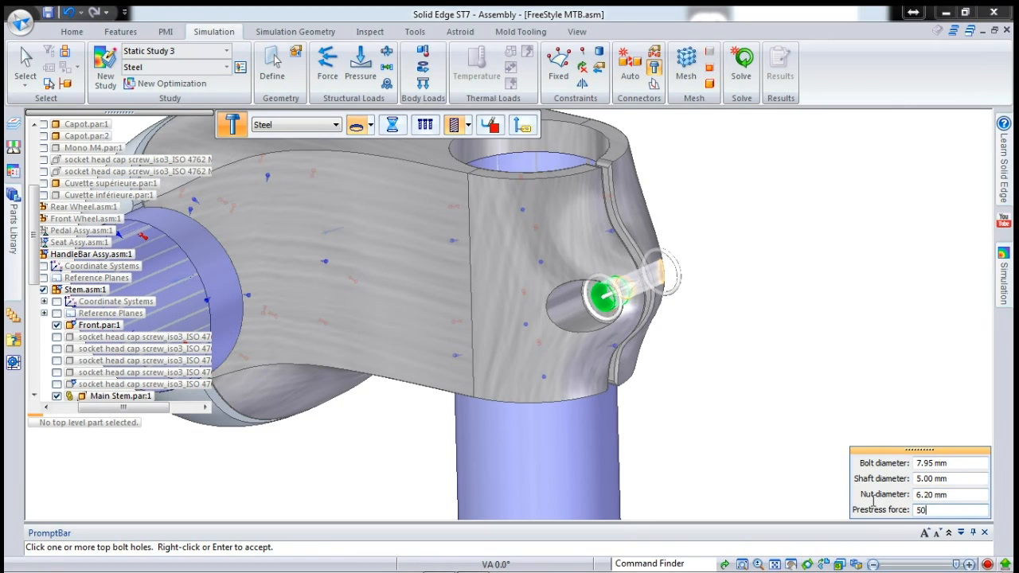
pyautogui.press('Return')
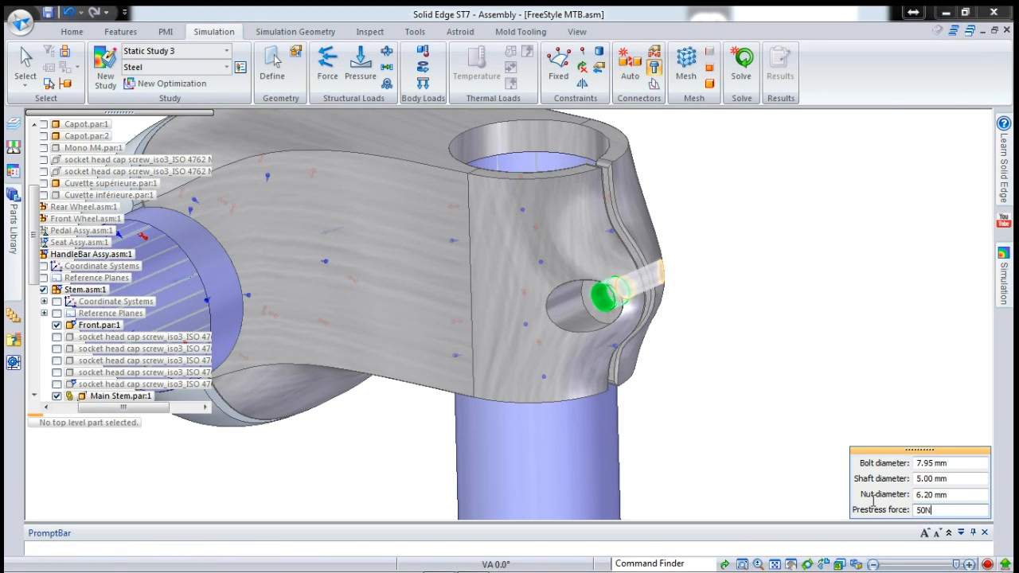
# - Start another steel bolt connection, select all the screw holes of the stem's front cap together, and enable Multiple Bolts
pyautogui.scroll(-3, 836, 325)
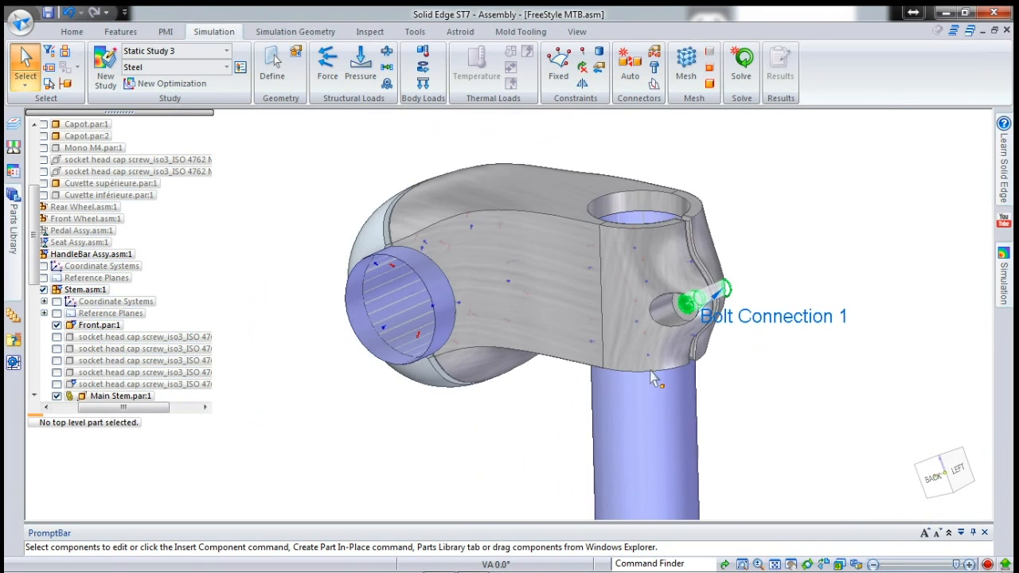
pyautogui.moveTo(619, 364); pyautogui.dragTo(808, 358, button='middle')
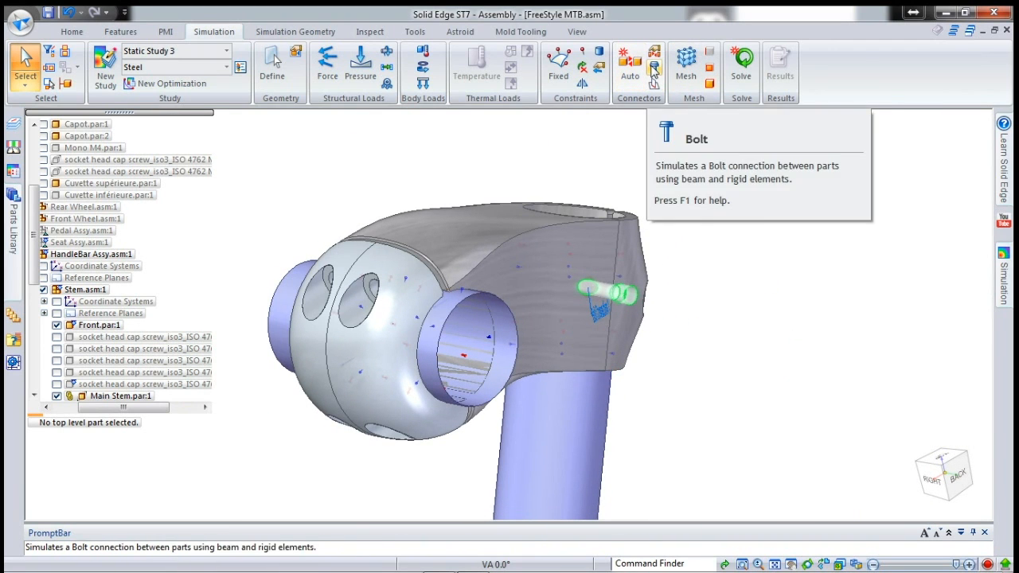
pyautogui.click(654, 70)
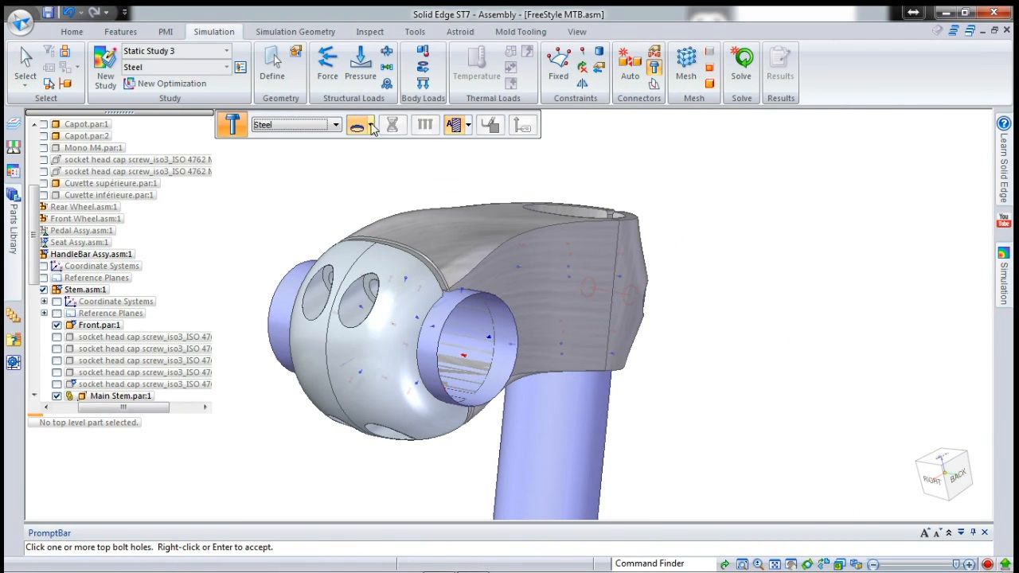
pyautogui.click(370, 128)
pyautogui.click(381, 163)
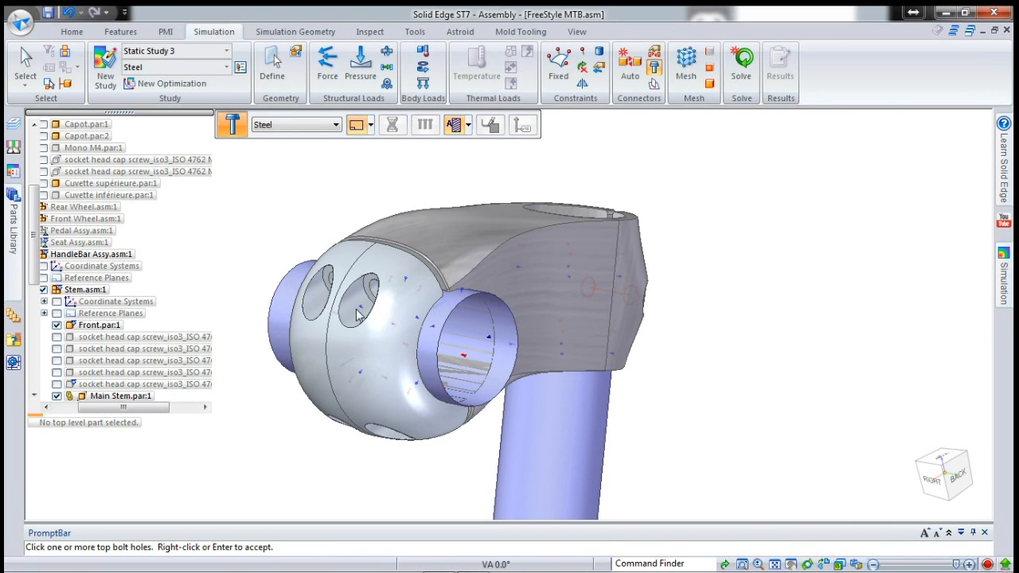
pyautogui.scroll(3, 356, 315)
pyautogui.click(396, 270)
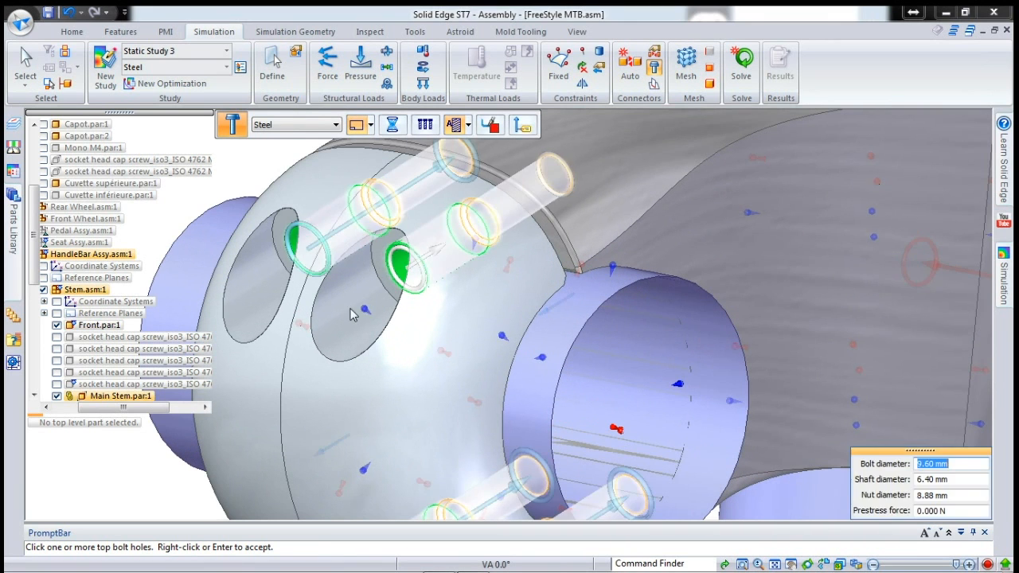
pyautogui.scroll(-3, 354, 315)
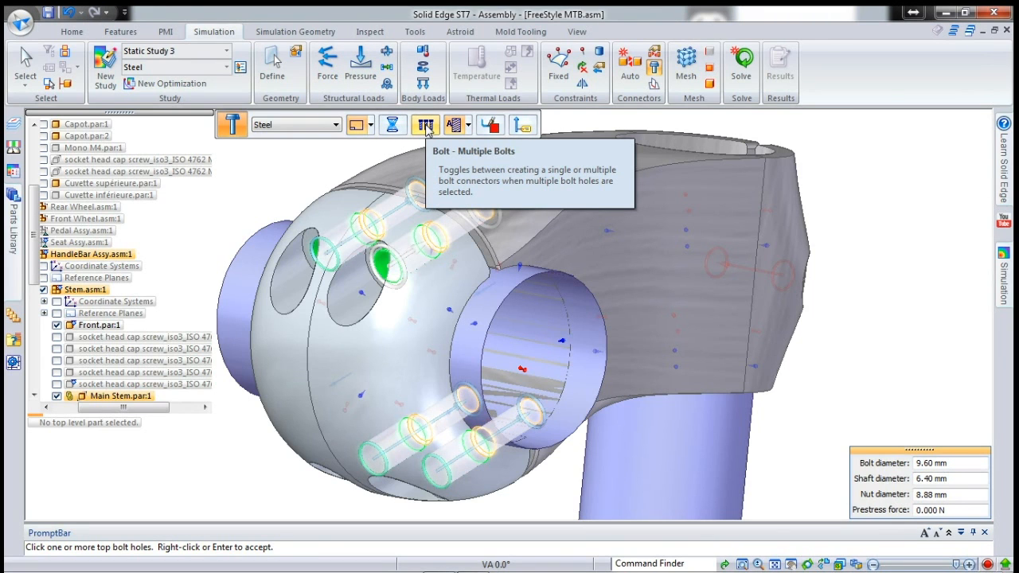
pyautogui.click(426, 126)
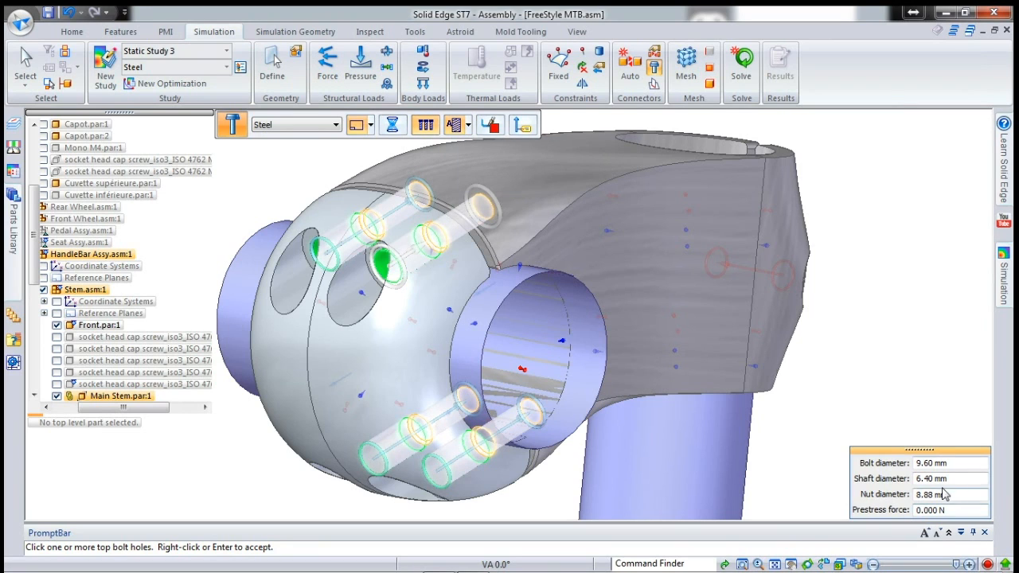
# - Set the bolt connection's shaft diameter to 6 mm and prestress force to 50 N, and accept the connector
pyautogui.moveTo(948, 479); pyautogui.dragTo(872, 474)
pyautogui.write('6')
pyautogui.press('Tab')
pyautogui.press('Tab')
pyautogui.write('50')
pyautogui.press('Tab')
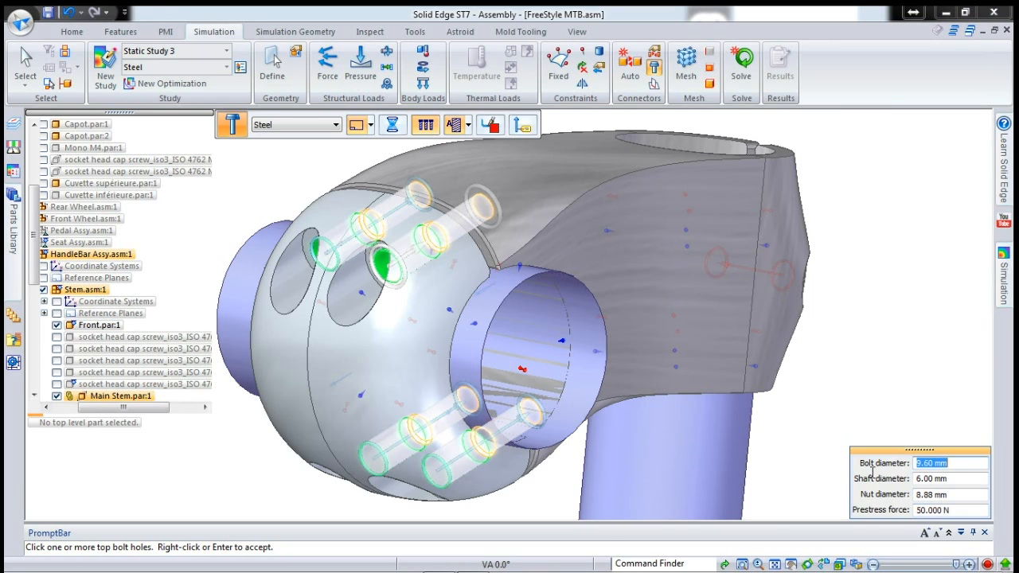
pyautogui.rightClick(853, 396)
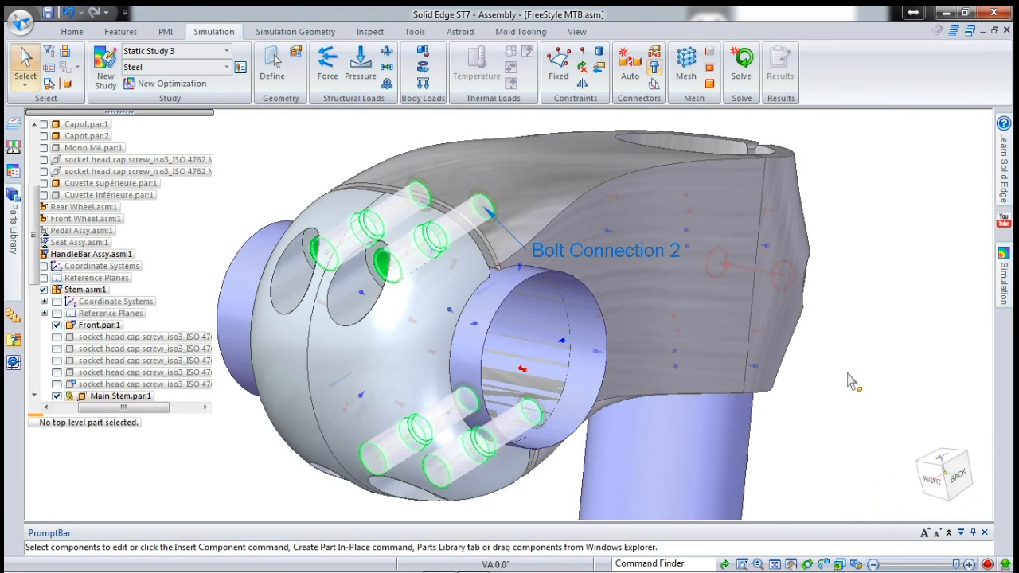
# - Generate the mesh for Static Study 3 with the same component mesh size option enabled
pyautogui.scroll(-2, 860, 311)
pyautogui.moveTo(855, 318); pyautogui.dragTo(824, 315, button='middle')
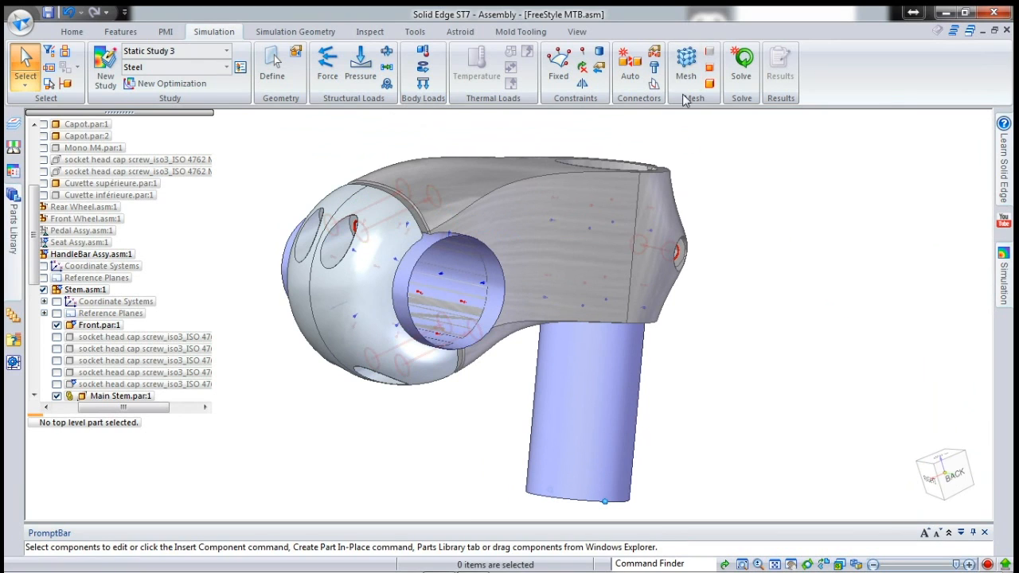
pyautogui.click(686, 70)
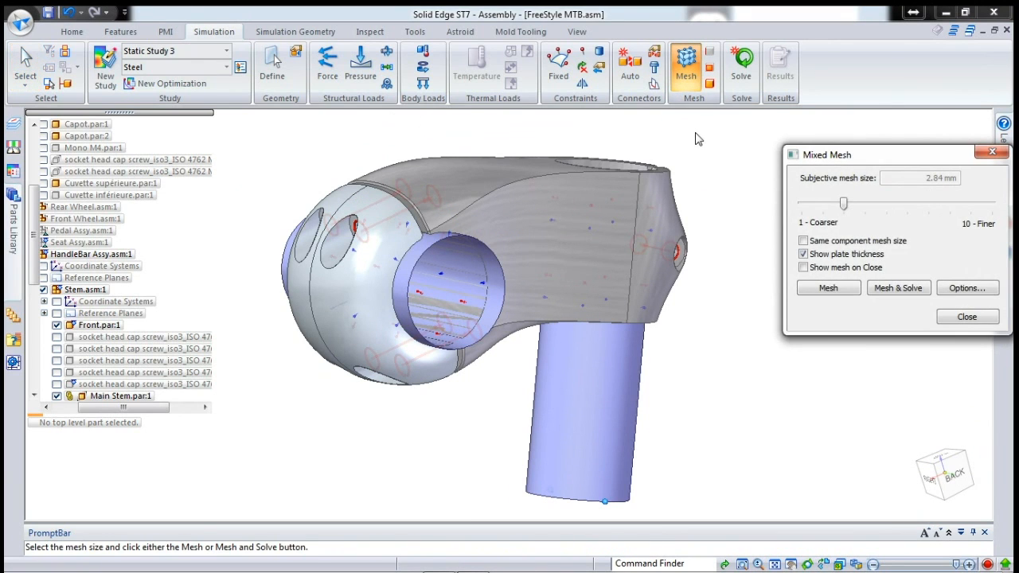
pyautogui.click(804, 241)
pyautogui.click(844, 291)
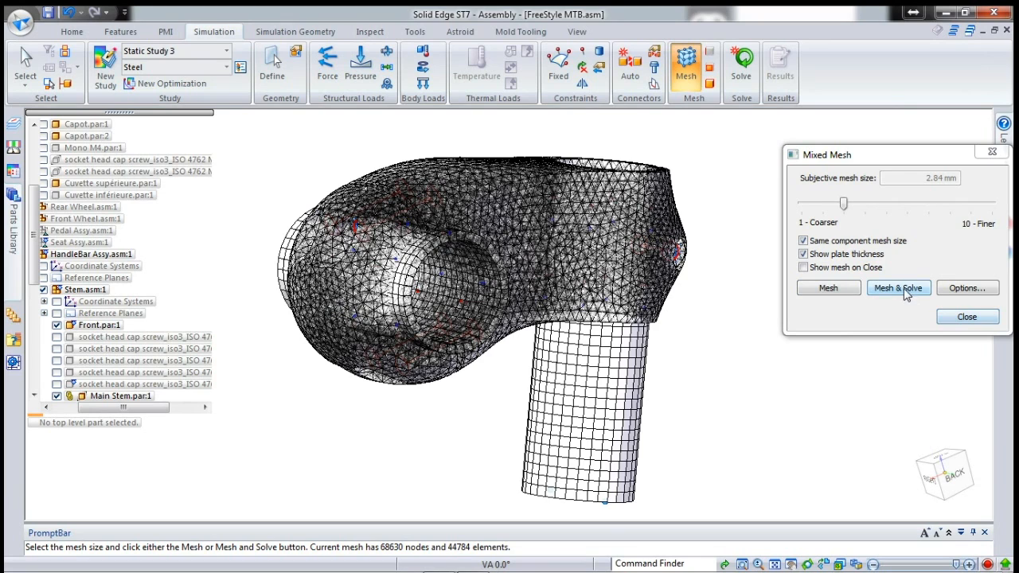
pyautogui.click(964, 316)
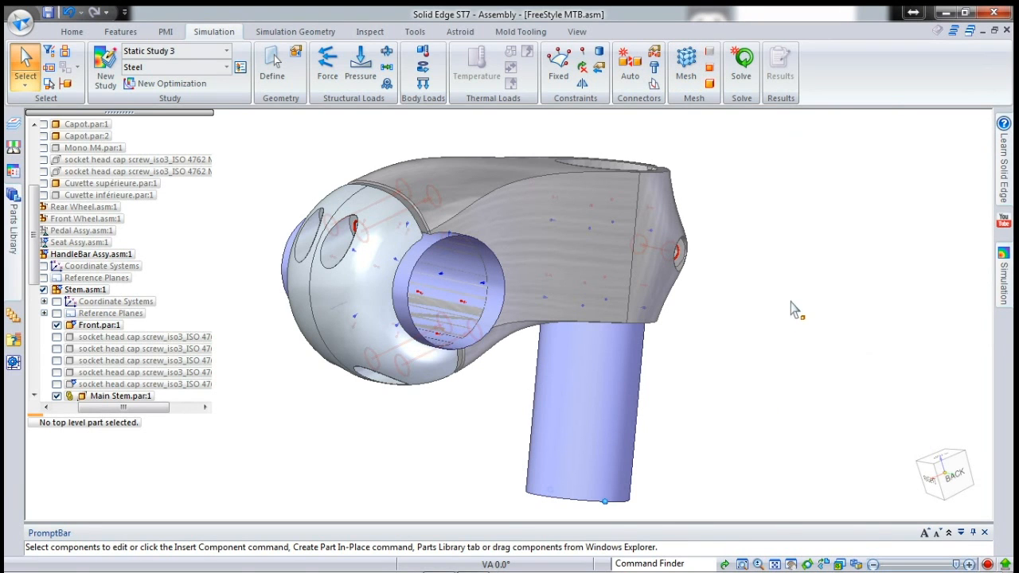
# - Open FreeStyle MTB.asm from the Complete folder inside FirstLookMTB
pyautogui.click(20, 22)
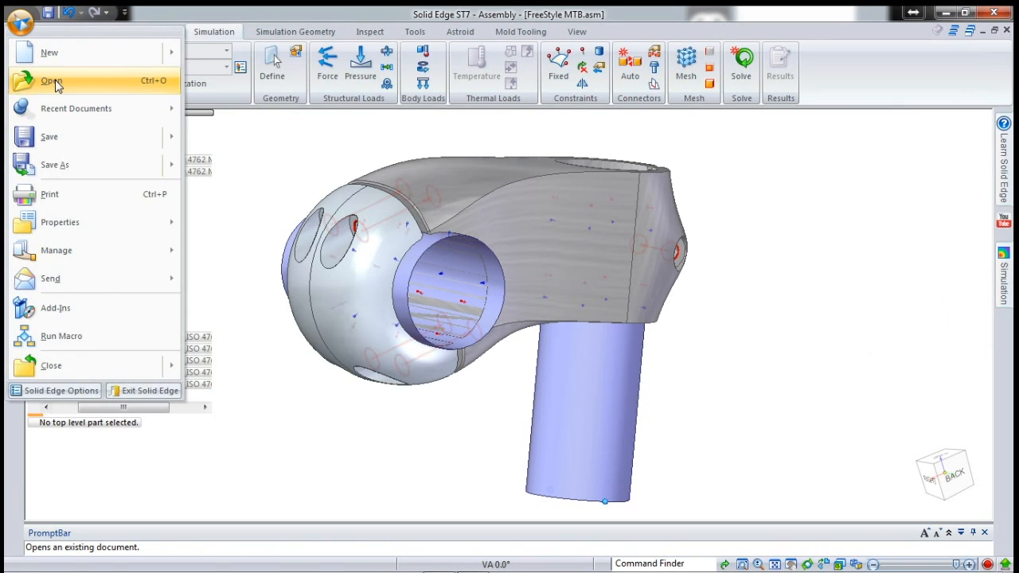
pyautogui.click(54, 81)
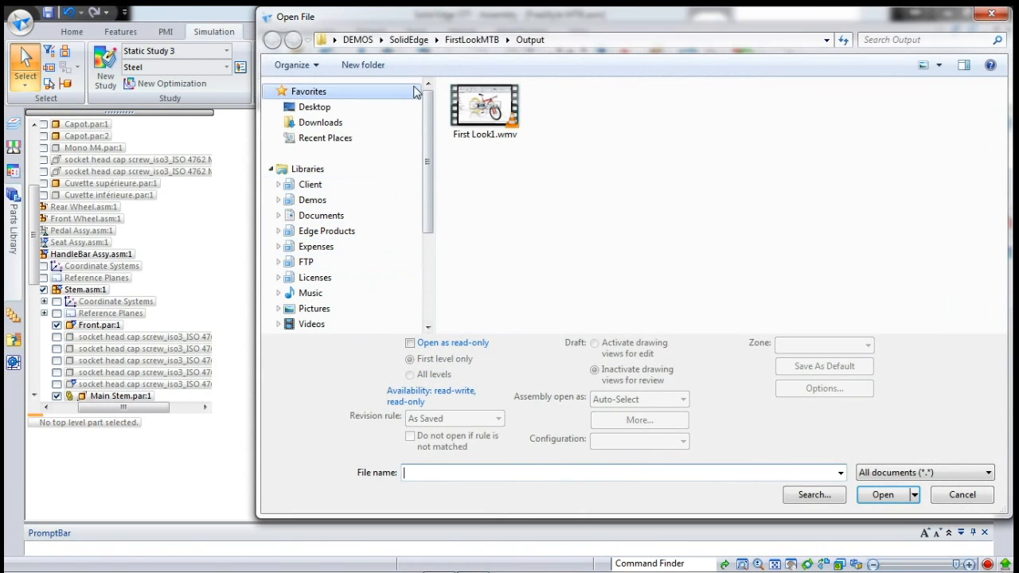
pyautogui.click(472, 41)
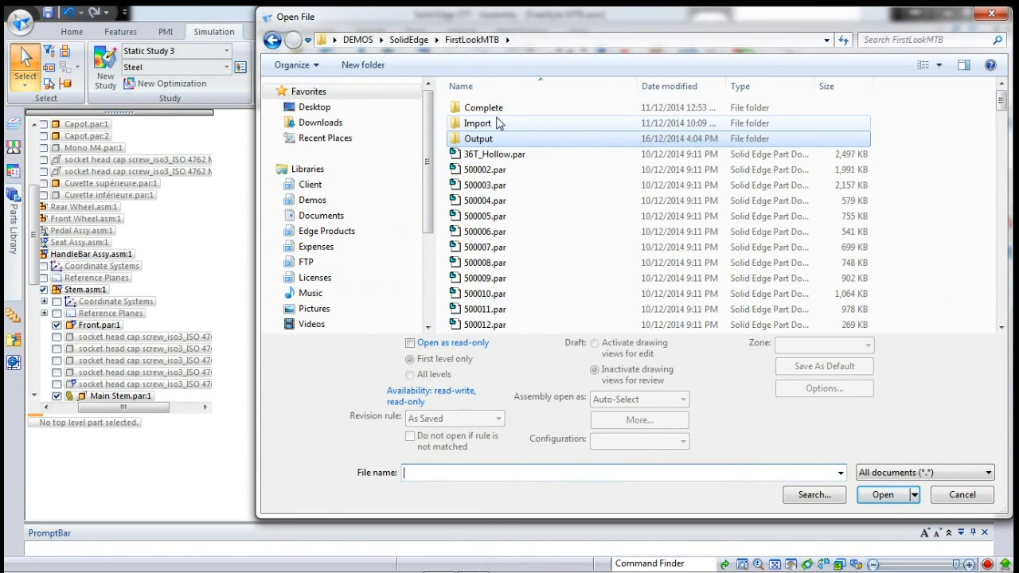
pyautogui.doubleClick(478, 107)
pyautogui.scroll(-2, 653, 220)
pyautogui.scroll(-7, 651, 223)
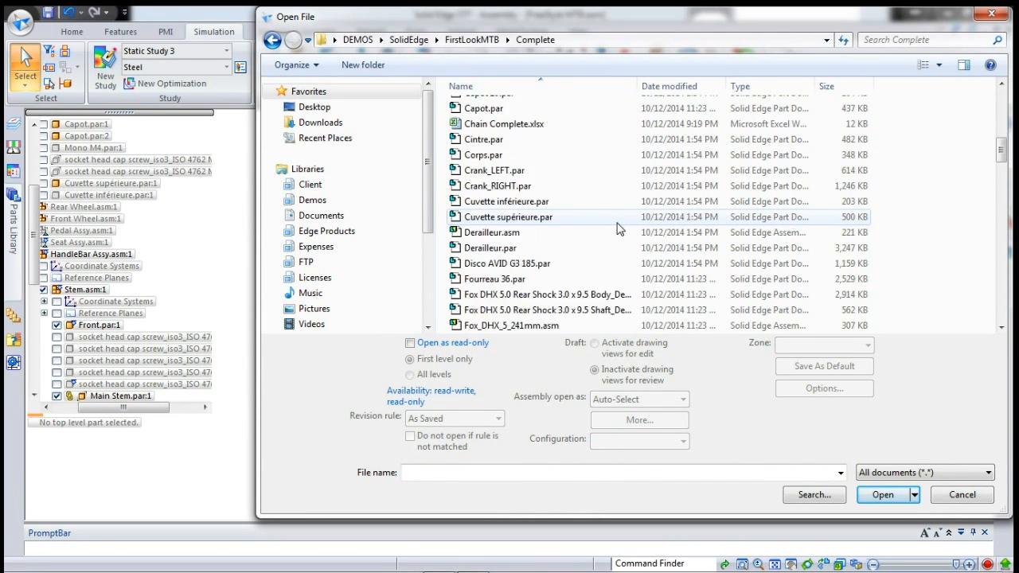
pyautogui.scroll(-2, 619, 229)
pyautogui.click(522, 281)
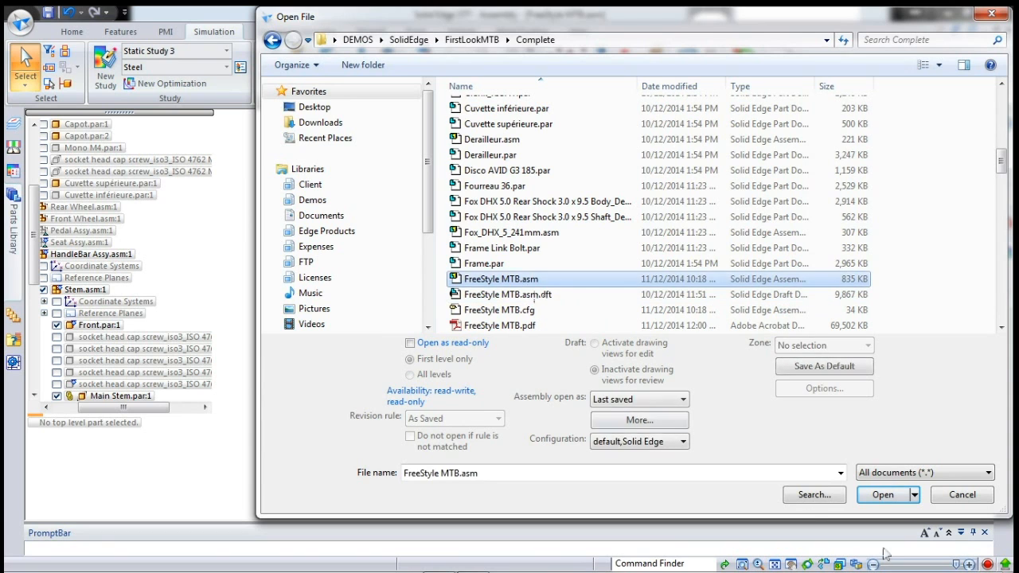
pyautogui.click(883, 497)
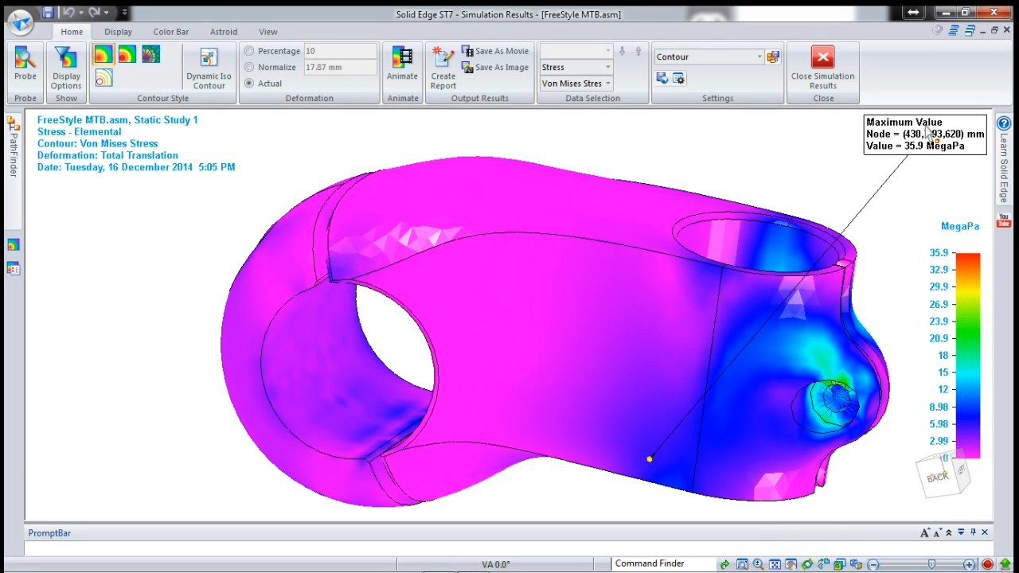
# - Examine the Von Mises stress plot on the stem's side, clamp bolt area and lower steerer bore edge
pyautogui.moveTo(702, 416); pyautogui.dragTo(695, 311, button='middle')
pyautogui.keyDown('shift'); pyautogui.moveTo(764, 437); pyautogui.dragTo(745, 277, button='middle'); pyautogui.keyUp('shift')
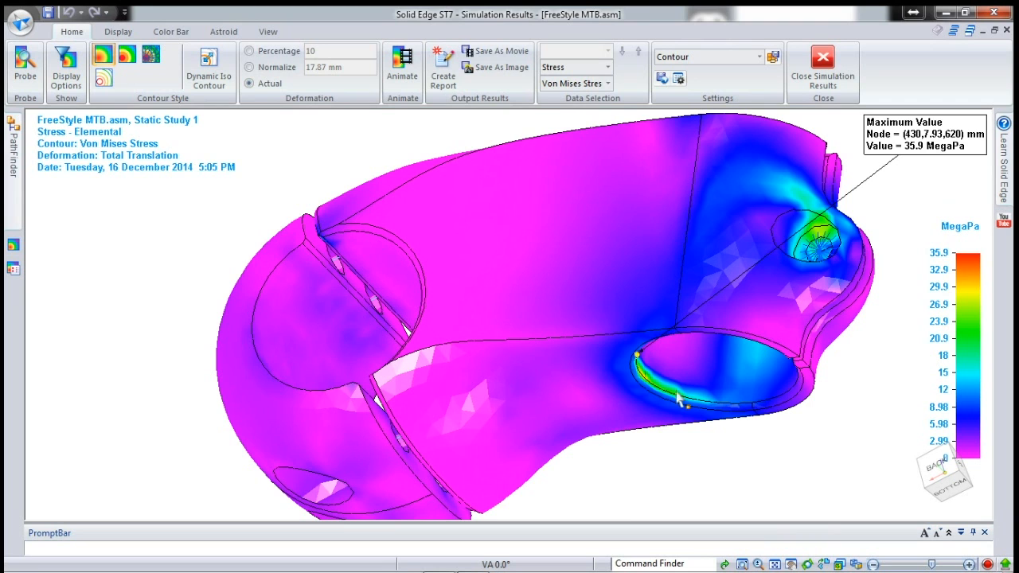
pyautogui.moveTo(654, 341); pyautogui.dragTo(674, 350, button='middle')
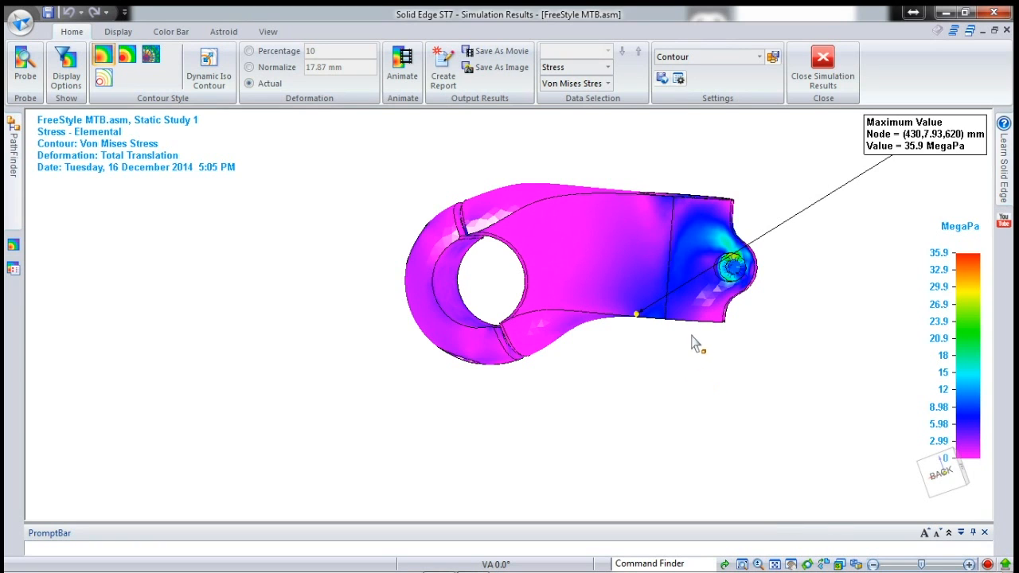
pyautogui.moveTo(698, 337); pyautogui.dragTo(674, 380, button='middle')
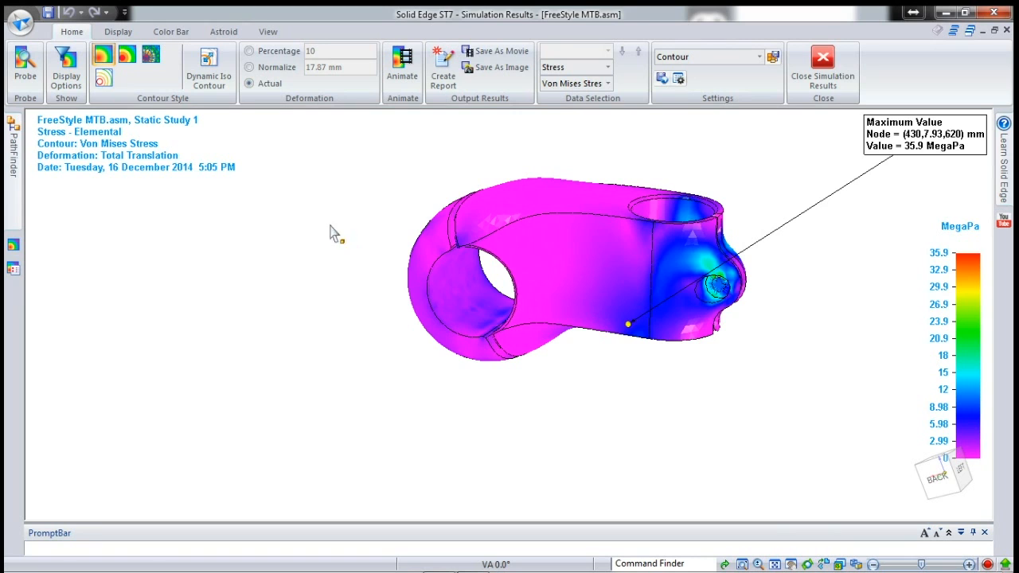
# - Show the stress as iso contours and examine them around the clamp bolt and the lower steerer bore edge
pyautogui.click(106, 80)
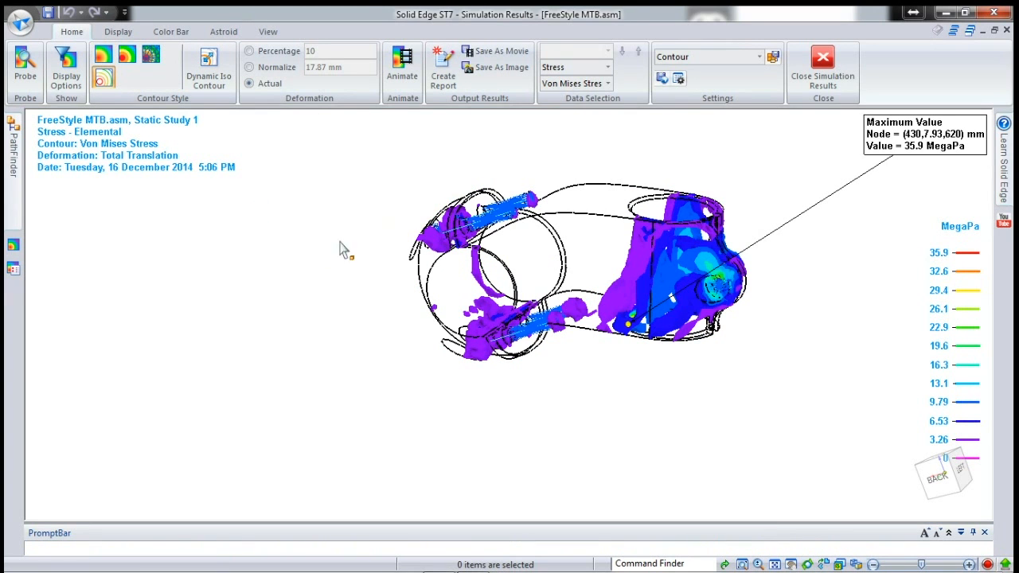
pyautogui.scroll(2, 691, 173)
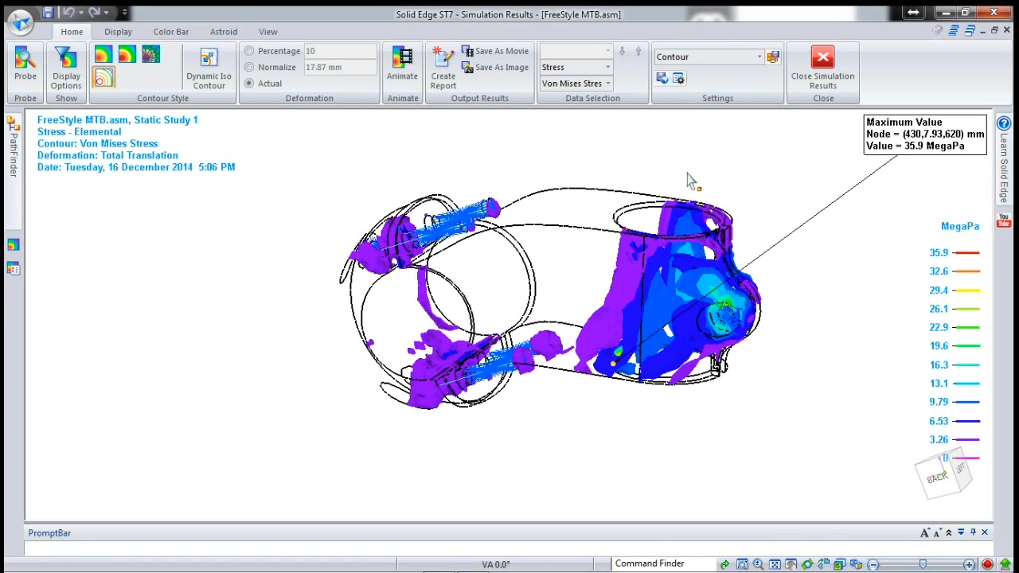
pyautogui.moveTo(698, 380); pyautogui.dragTo(673, 365, button='middle')
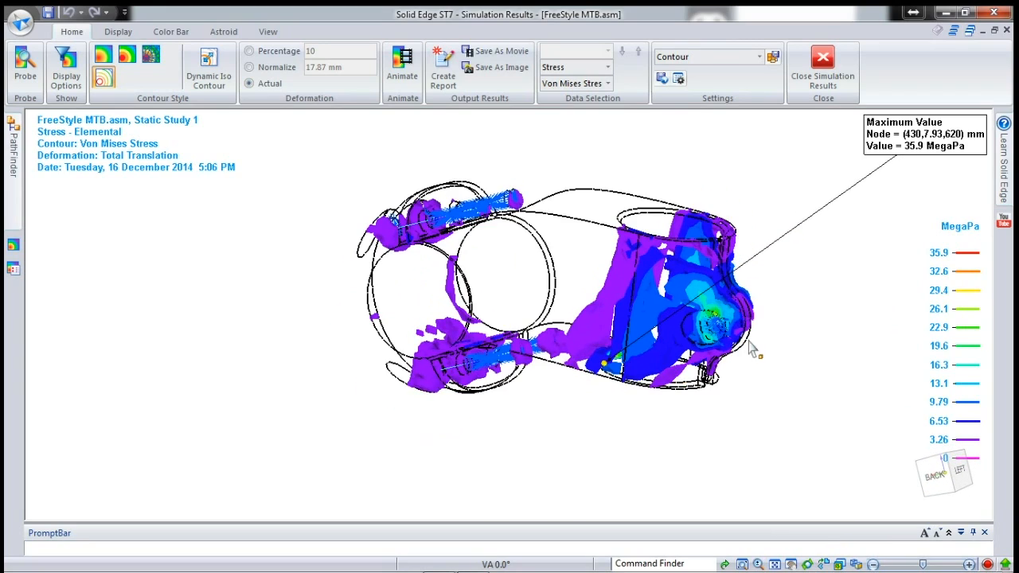
pyautogui.scroll(6, 671, 318)
pyautogui.moveTo(671, 317); pyautogui.dragTo(715, 205, button='middle')
pyautogui.scroll(-3, 715, 205)
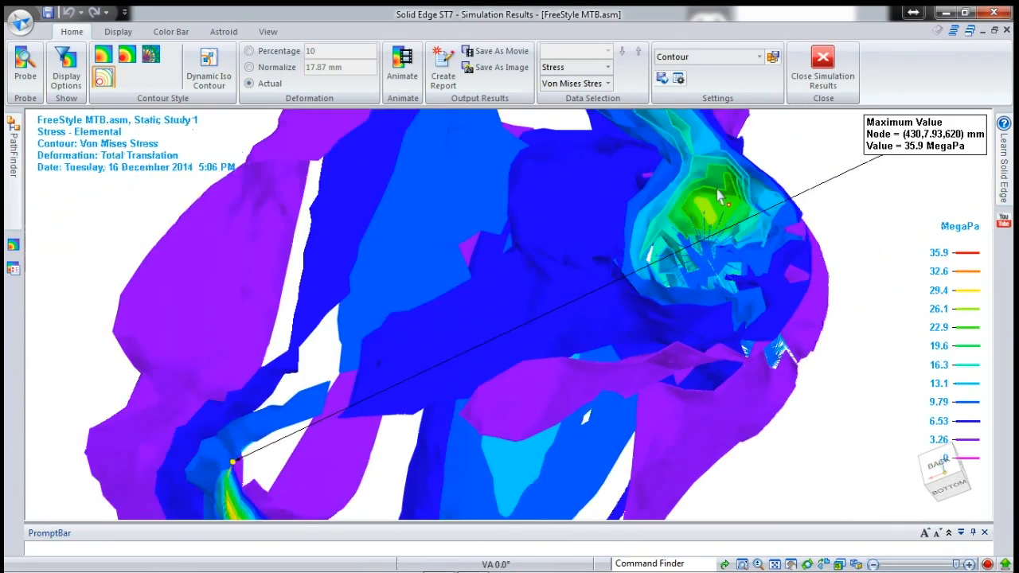
pyautogui.scroll(3, 322, 446)
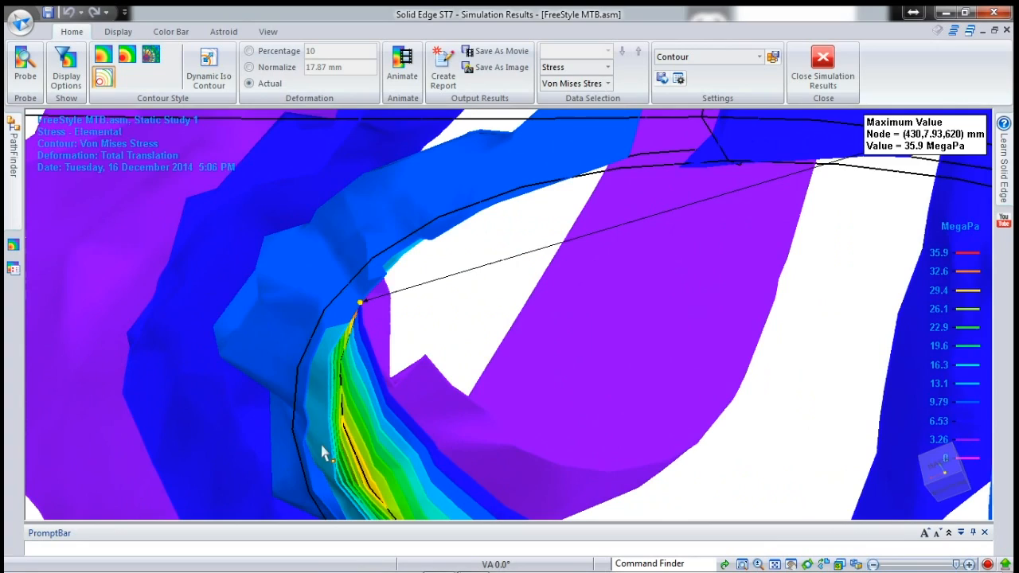
pyautogui.scroll(2, 484, 265)
pyautogui.scroll(-5, 484, 265)
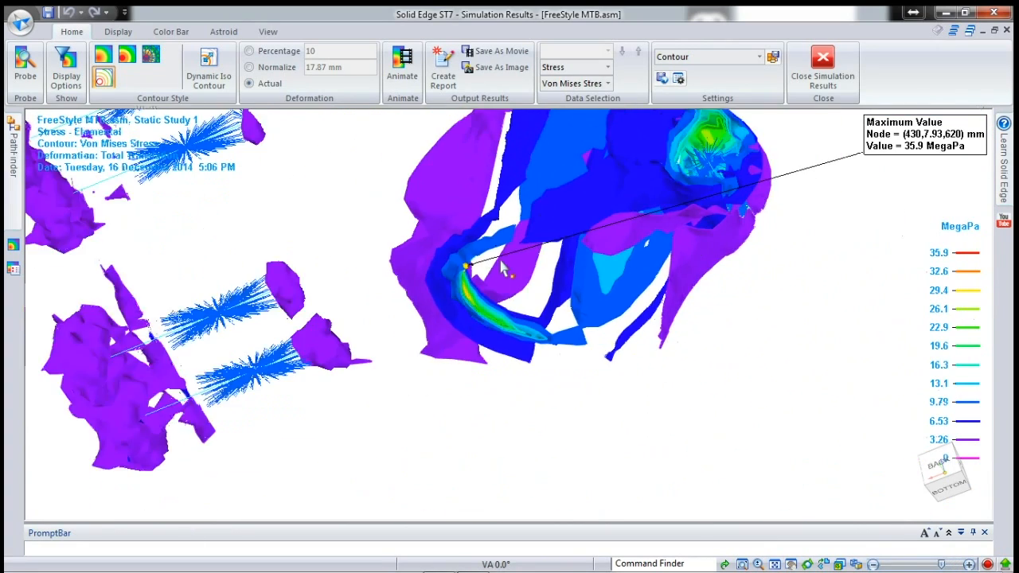
pyautogui.moveTo(486, 263); pyautogui.dragTo(451, 337, button='middle')
# - View the stress with the Dynamic Iso Contour moved to a value of 20
pyautogui.click(209, 67)
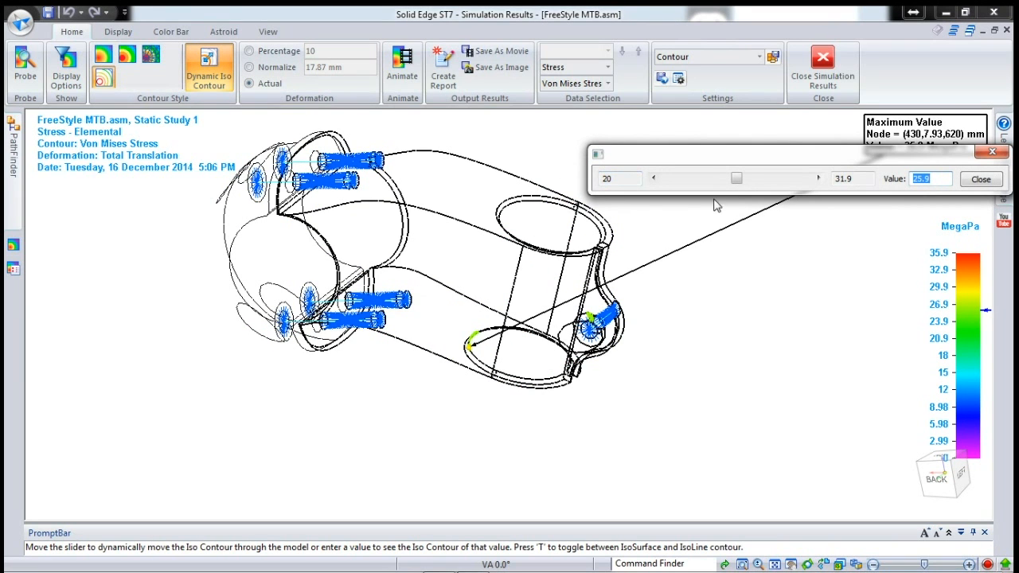
pyautogui.moveTo(740, 184)
pyautogui.mouseDown()
pyautogui.moveTo(784, 189)
pyautogui.moveTo(660, 188)
pyautogui.moveTo(727, 195)
pyautogui.moveTo(662, 180)
pyautogui.mouseUp()
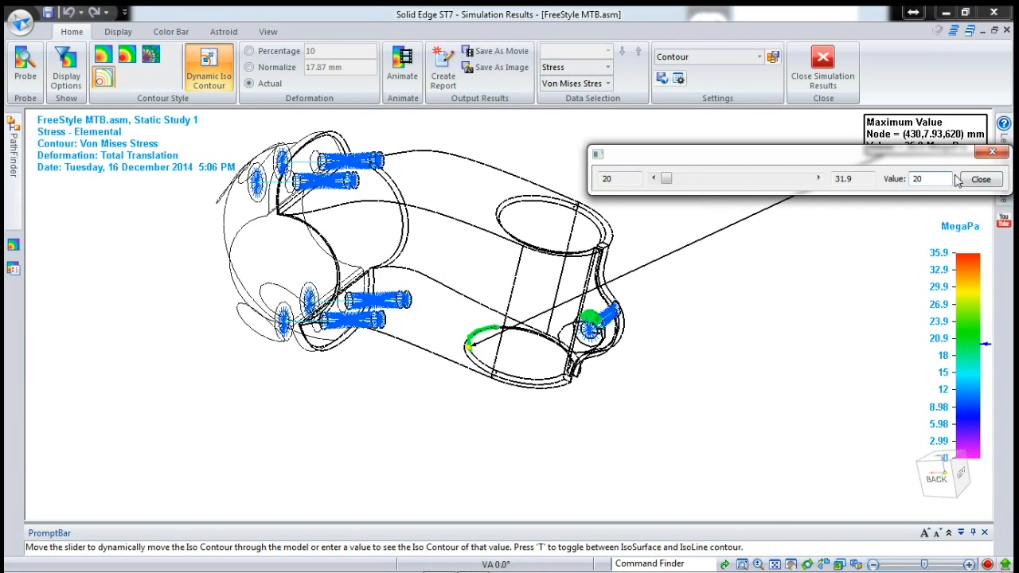
pyautogui.click(981, 179)
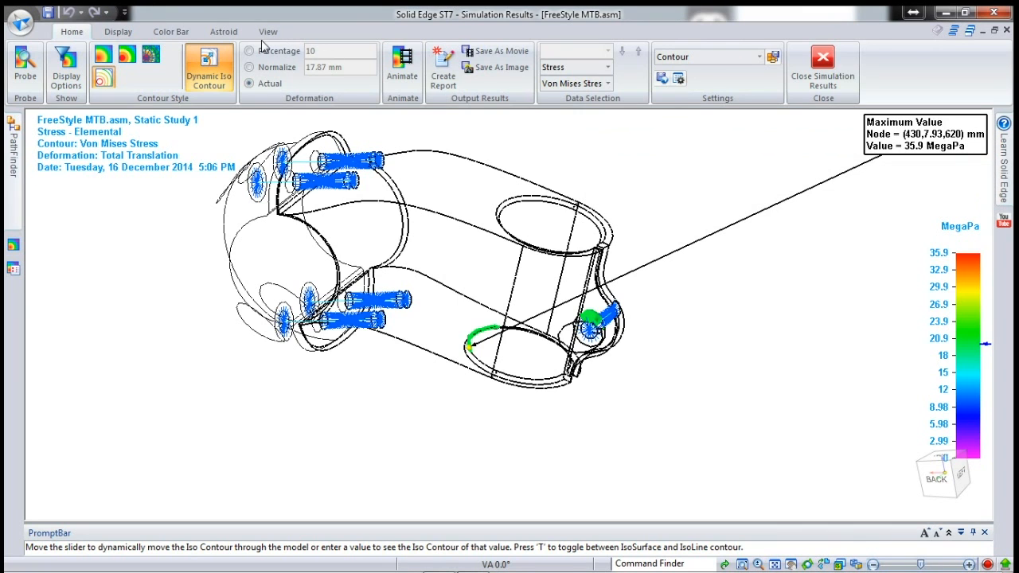
# - Set the color bar to All Results Scale
pyautogui.click(171, 31)
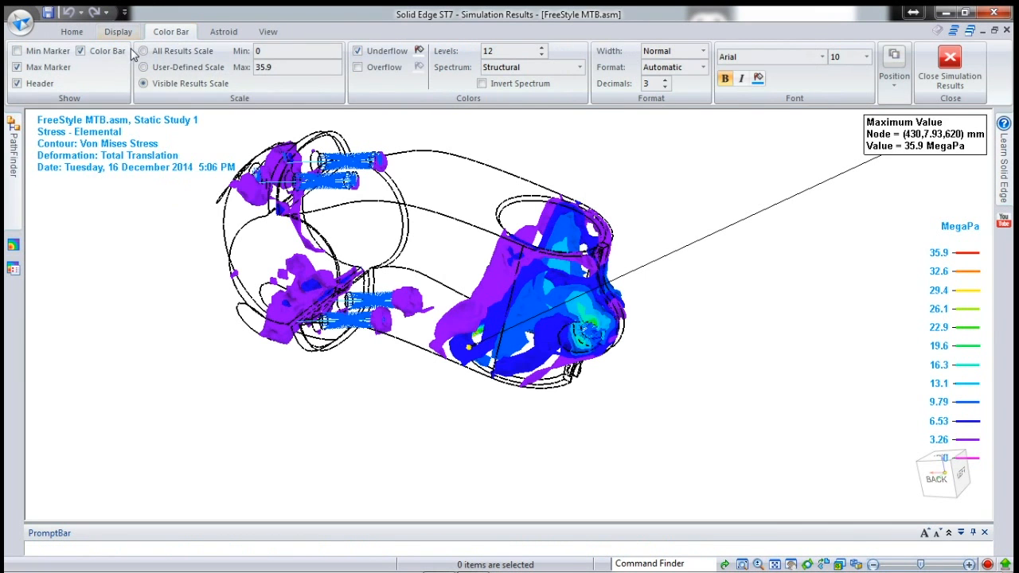
pyautogui.click(144, 51)
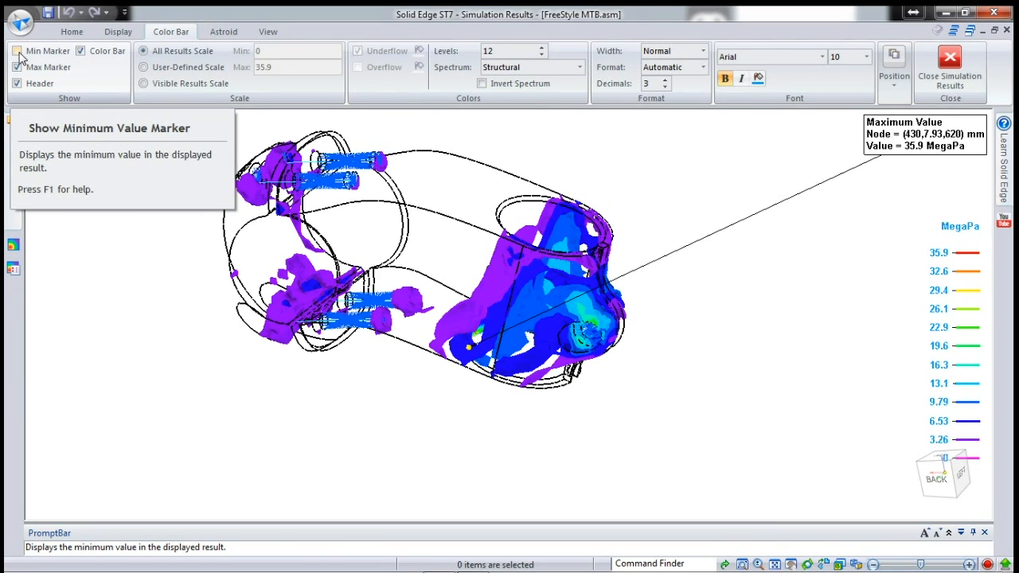
pyautogui.click(118, 31)
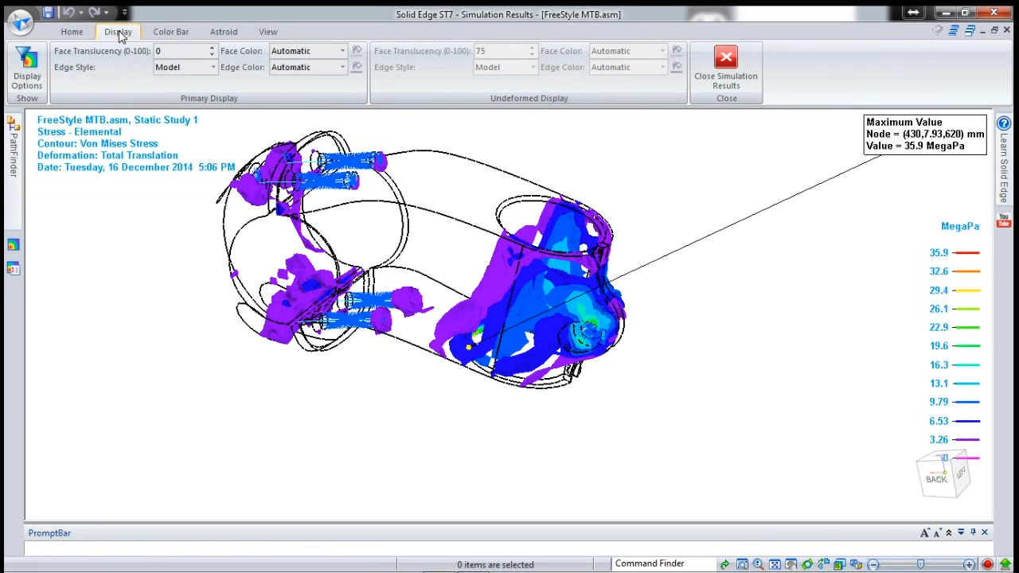
# - Apply the saved Criteria display settings to the results and inspect the stem's underside
pyautogui.click(72, 32)
pyautogui.click(760, 57)
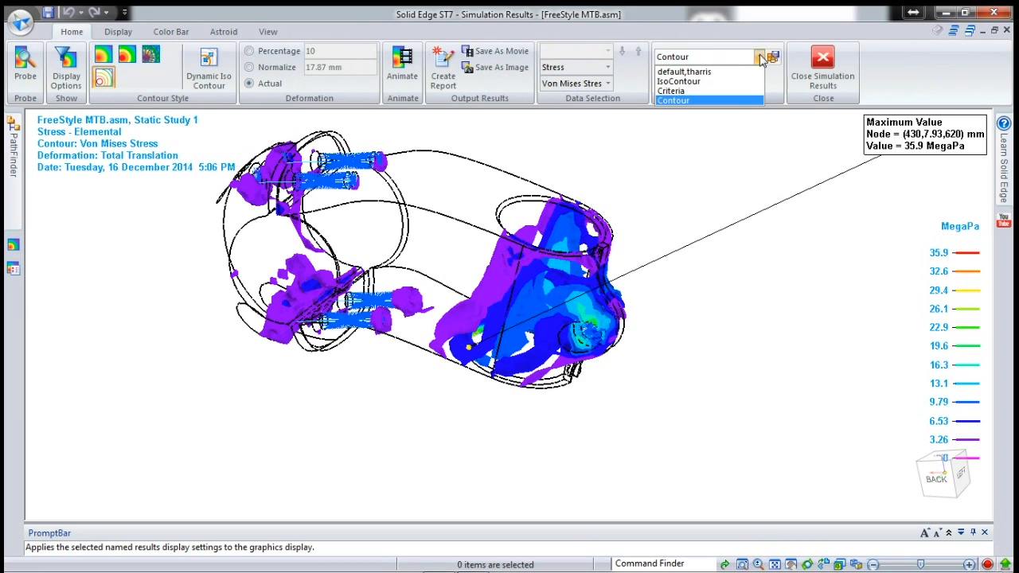
pyautogui.click(700, 92)
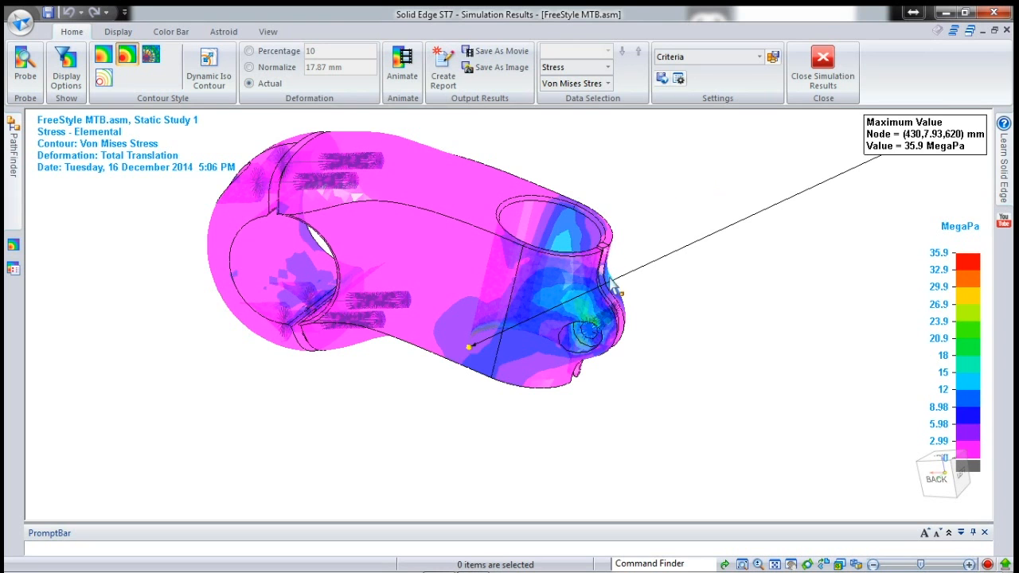
pyautogui.moveTo(631, 321); pyautogui.dragTo(623, 188, button='middle')
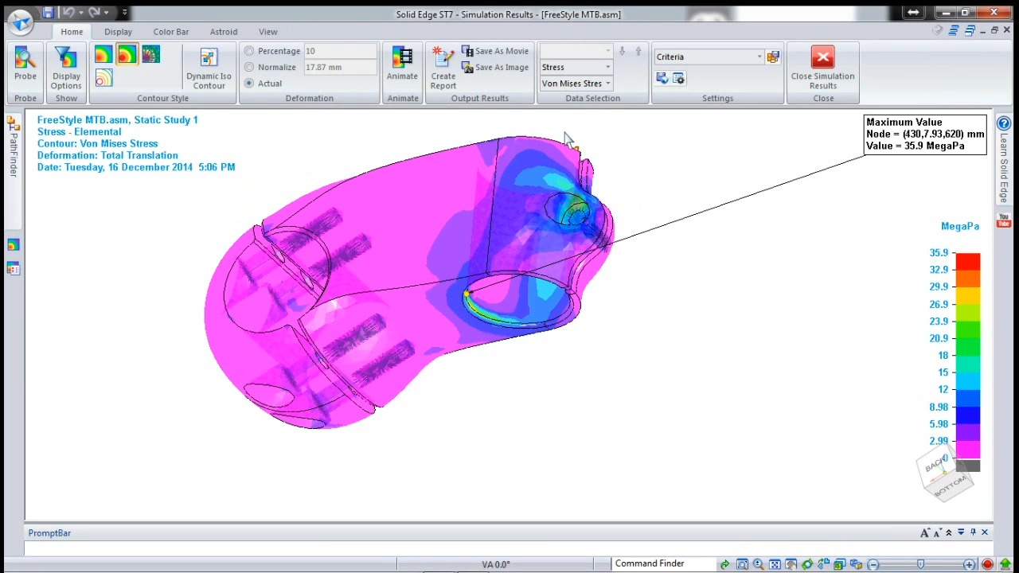
pyautogui.scroll(2, 564, 138)
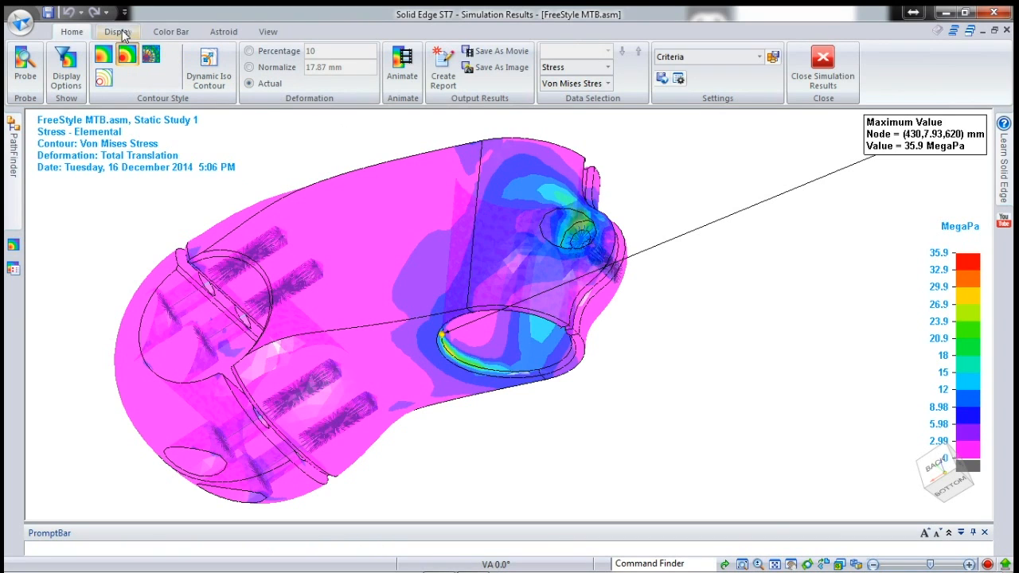
# - Switch the stress color bar to a user-defined scale with a minimum of 25
pyautogui.click(179, 35)
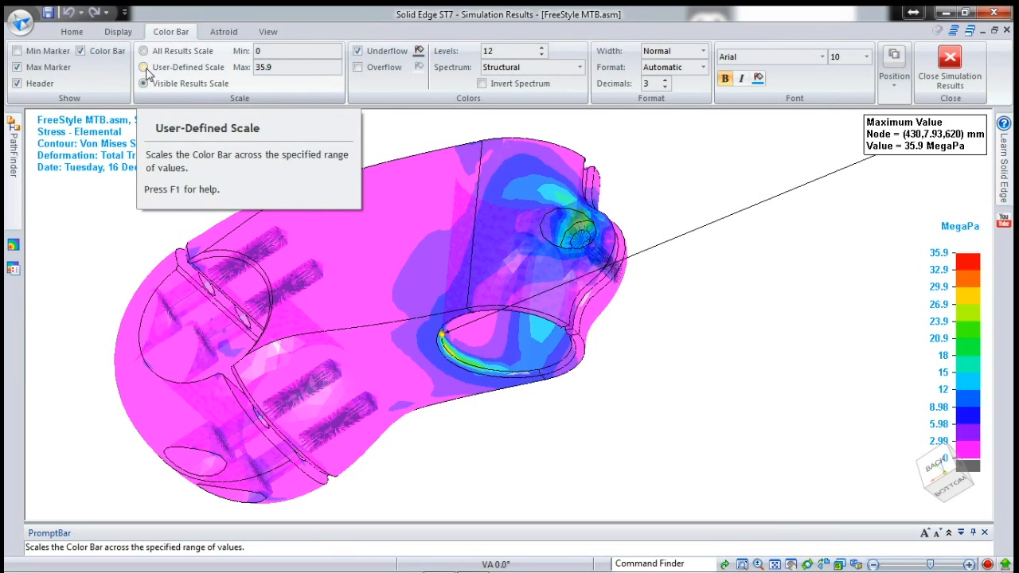
pyautogui.click(143, 51)
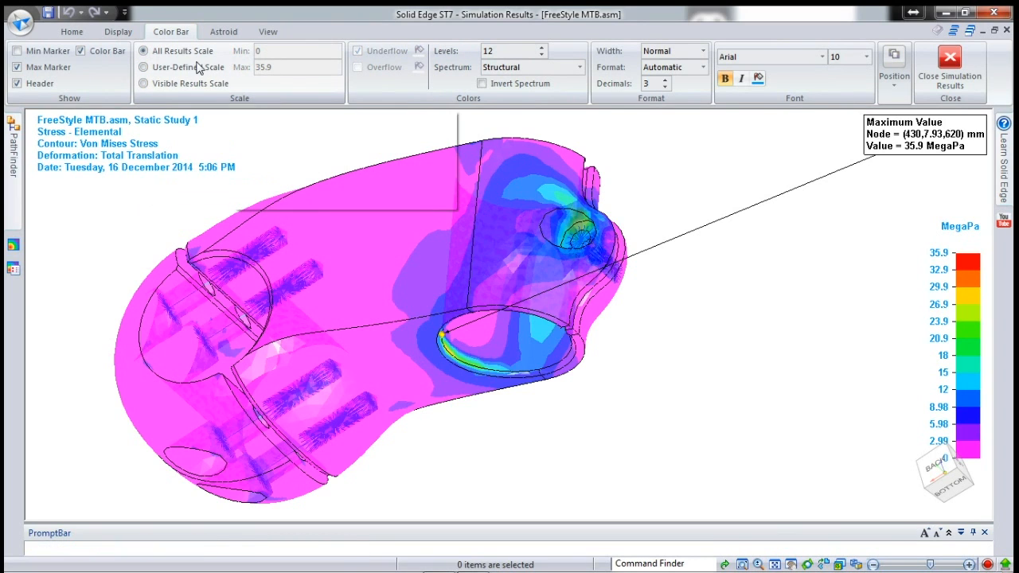
pyautogui.click(144, 67)
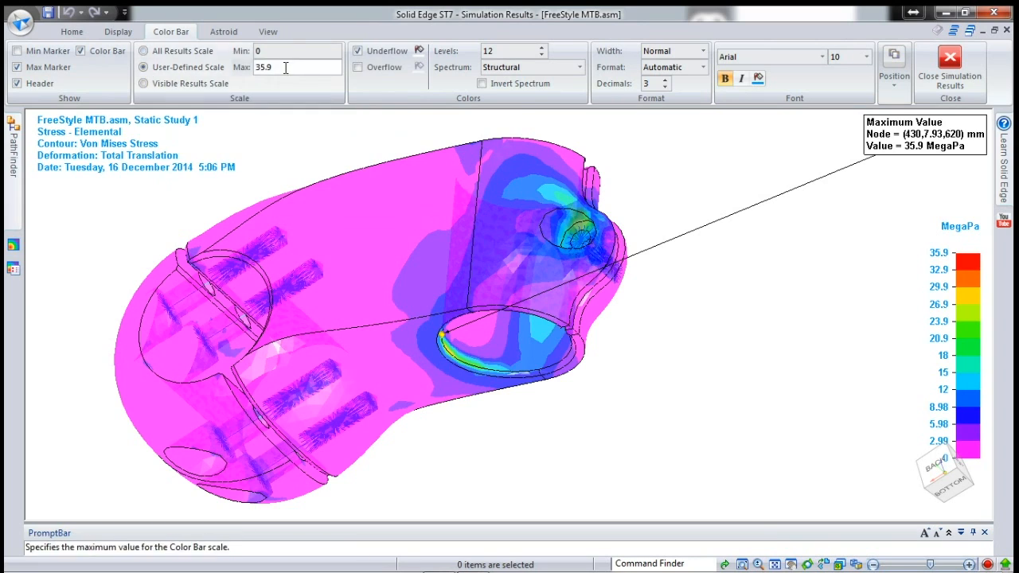
pyautogui.click(278, 51)
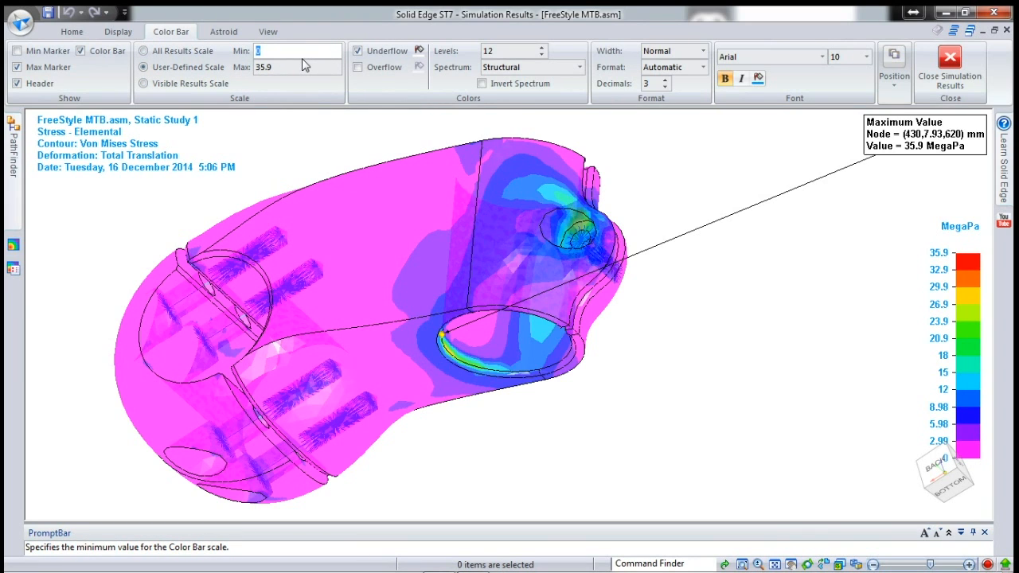
pyautogui.write('25')
pyautogui.press('Tab')
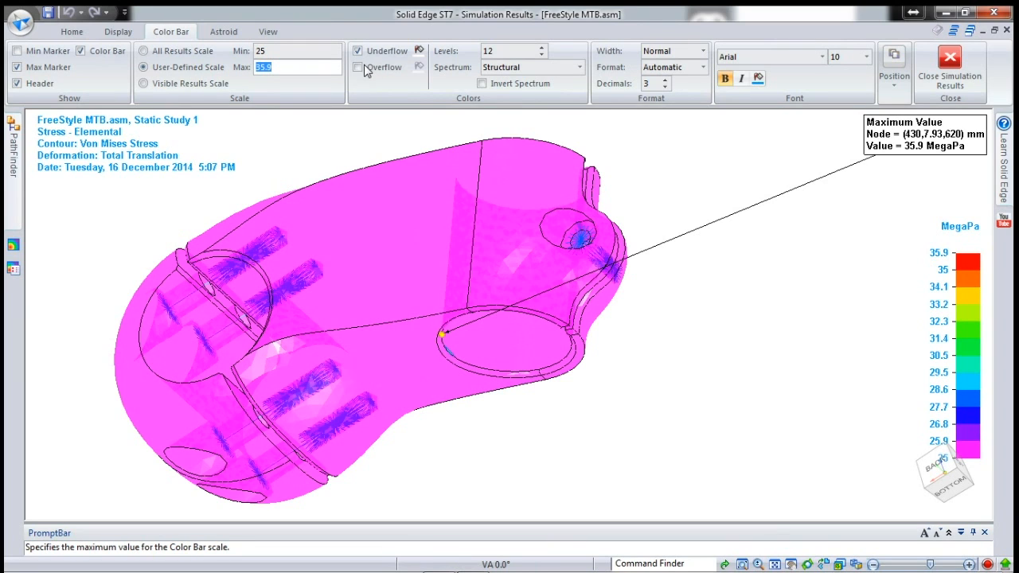
# - Set the underflow color to white and inspect the highlighted stresses around the clamp bolt and steerer bore
pyautogui.click(419, 51)
pyautogui.click(493, 295)
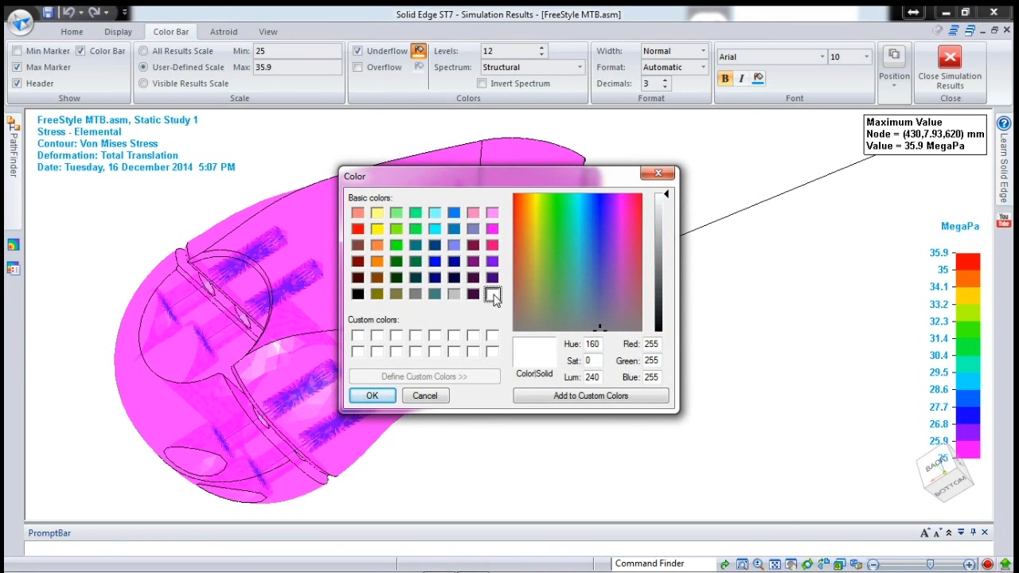
pyautogui.click(371, 396)
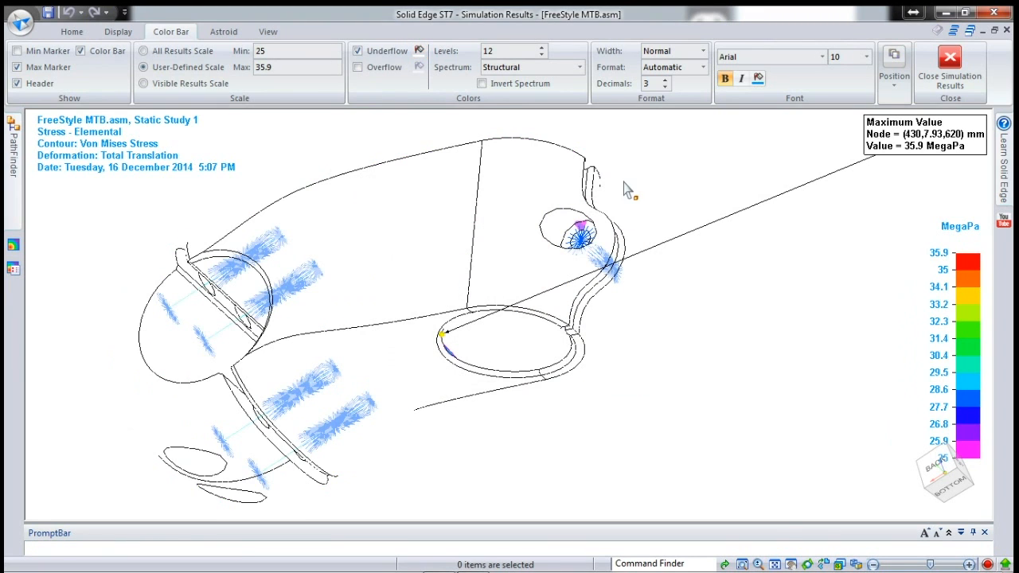
pyautogui.moveTo(627, 199); pyautogui.dragTo(593, 355, button='middle')
pyautogui.scroll(2, 535, 381)
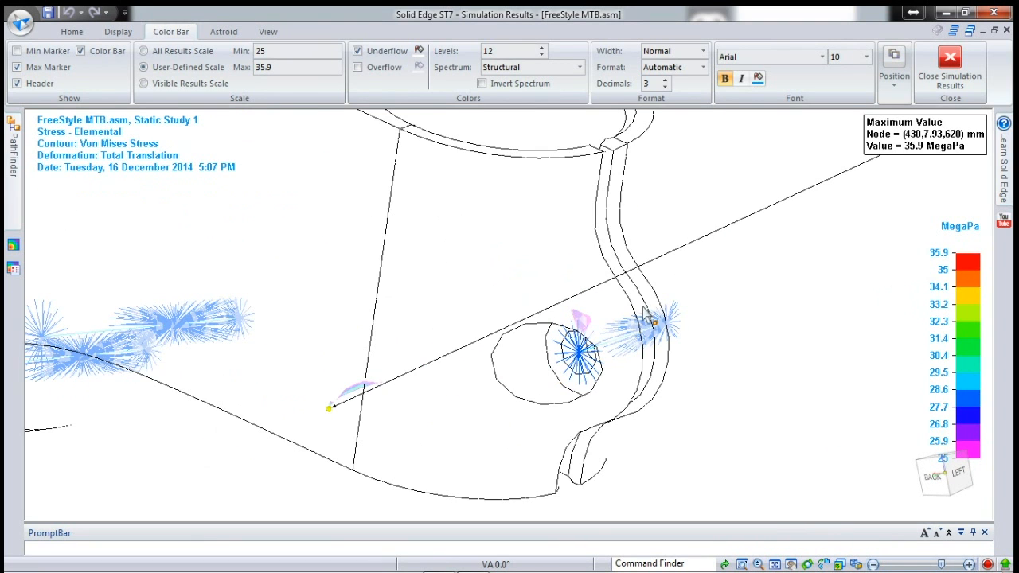
pyautogui.scroll(-2, 635, 314)
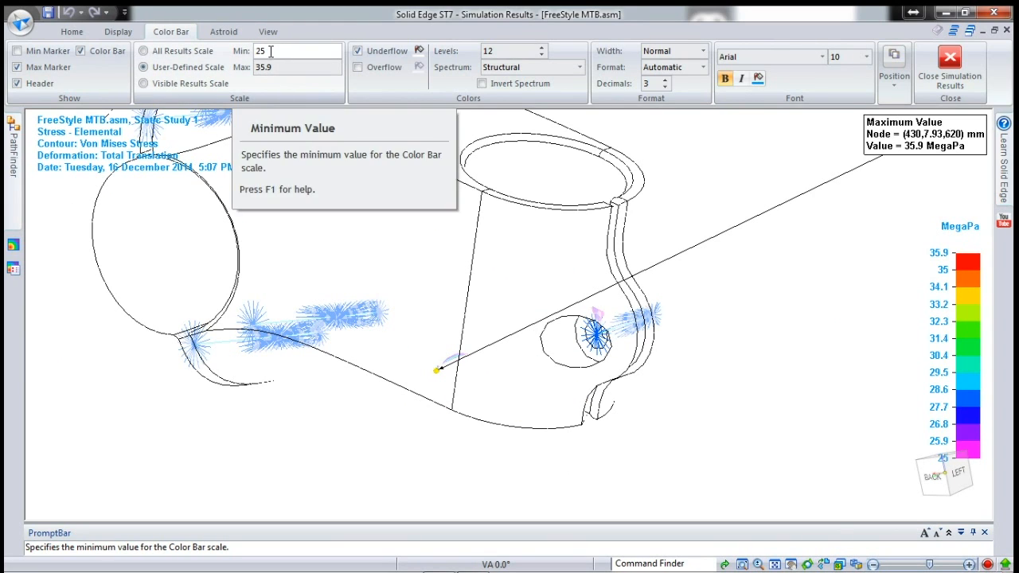
# - Lower the user-defined stress scale's minimum, trying 16 first and settling on 10
pyautogui.moveTo(272, 51); pyautogui.dragTo(231, 51)
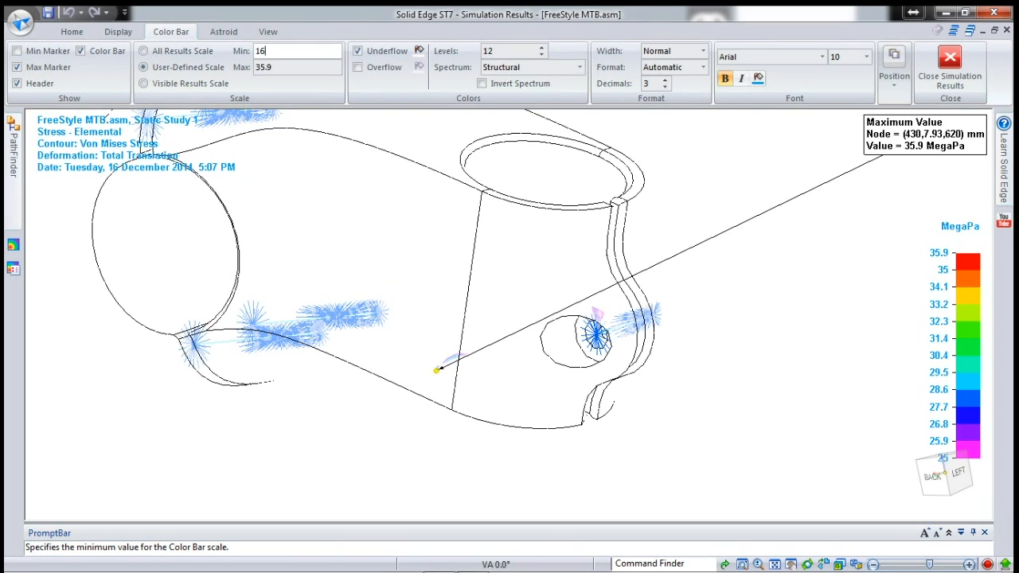
pyautogui.write('16')
pyautogui.press('Tab')
pyautogui.click(248, 51)
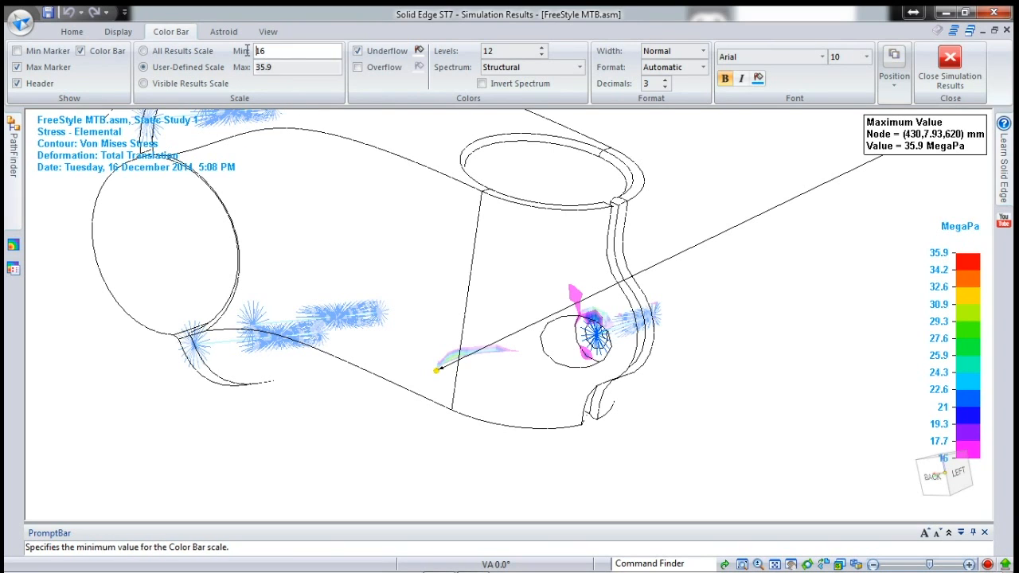
pyautogui.write('0')
pyautogui.press('Tab')
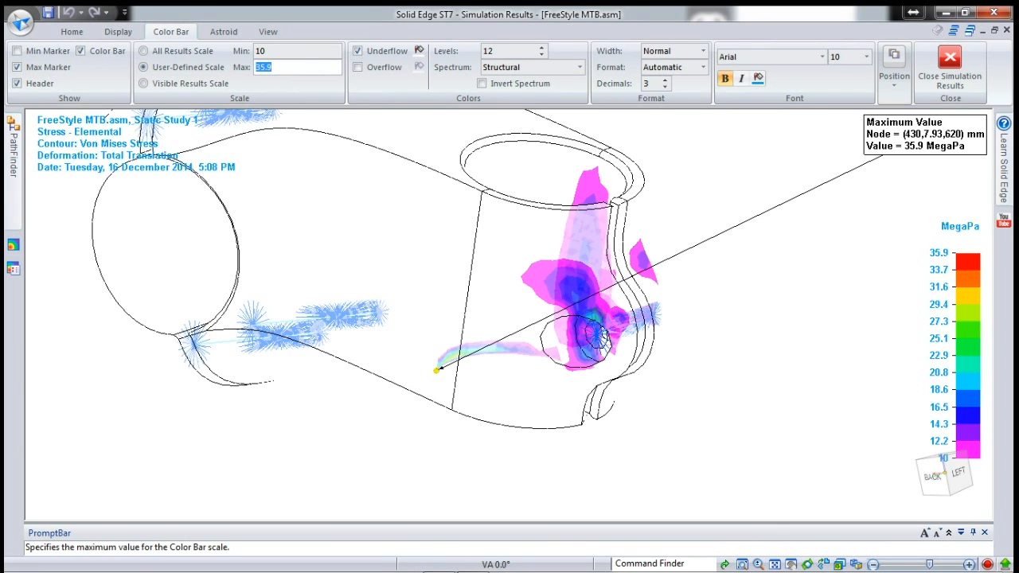
# - Set the stress scale's maximum to 37.9 and view the whole stem
pyautogui.write('37.9')
pyautogui.press('Return')
pyautogui.moveTo(489, 285); pyautogui.dragTo(498, 307, button='middle')
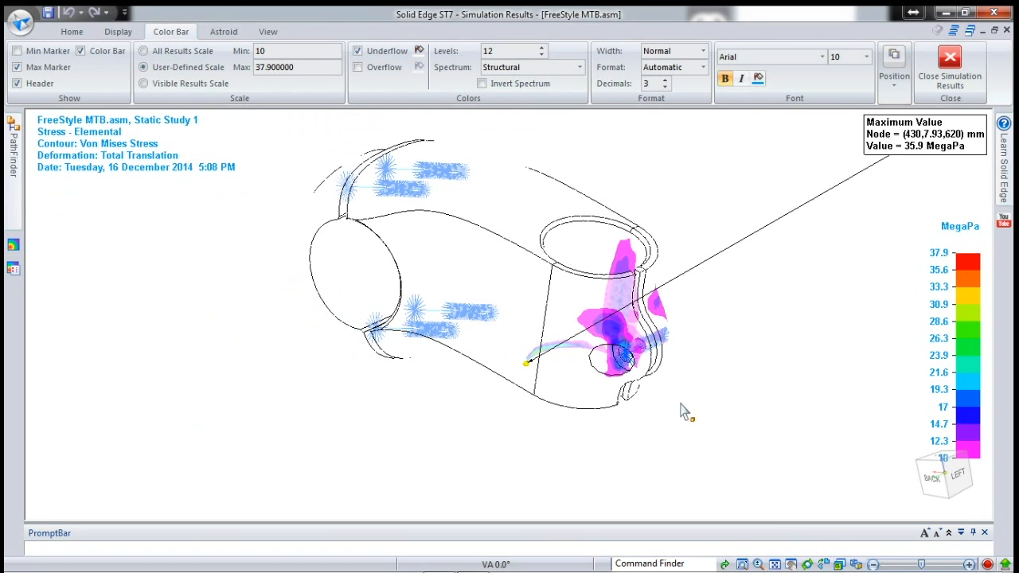
# - Change the displayed stress component to Factor of Safety and show it with smooth contours
pyautogui.click(69, 31)
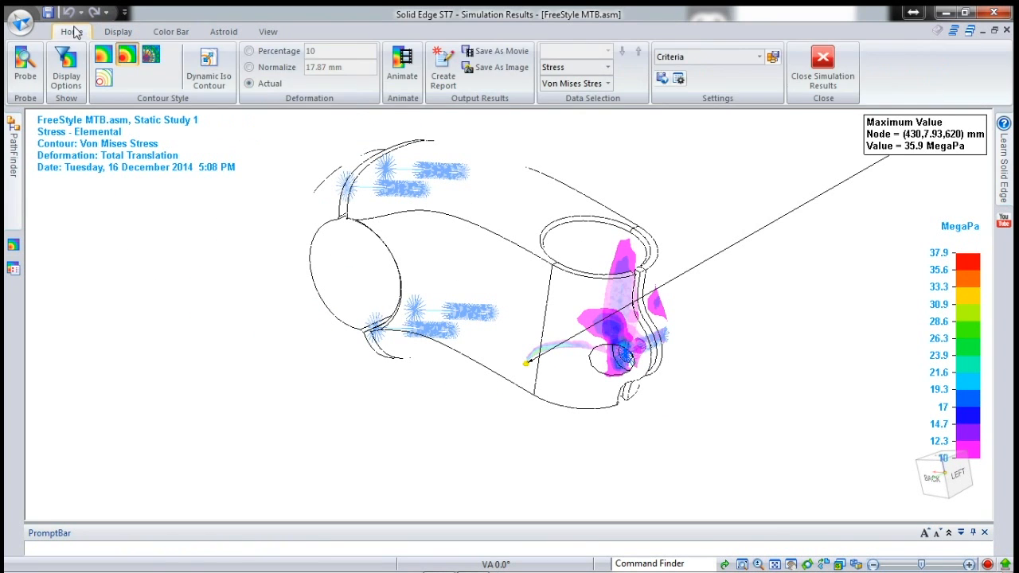
pyautogui.click(610, 84)
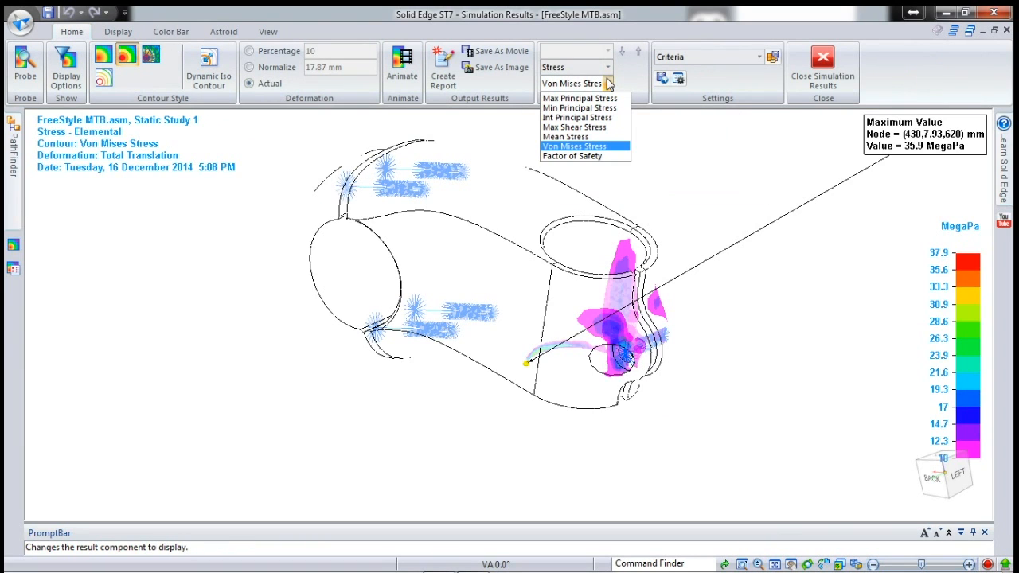
pyautogui.click(589, 156)
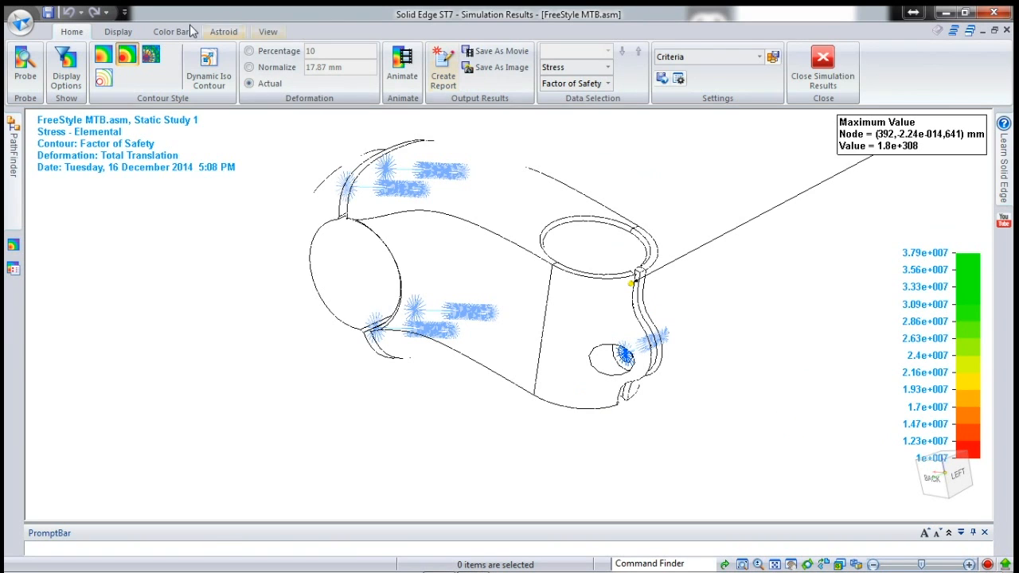
pyautogui.click(102, 54)
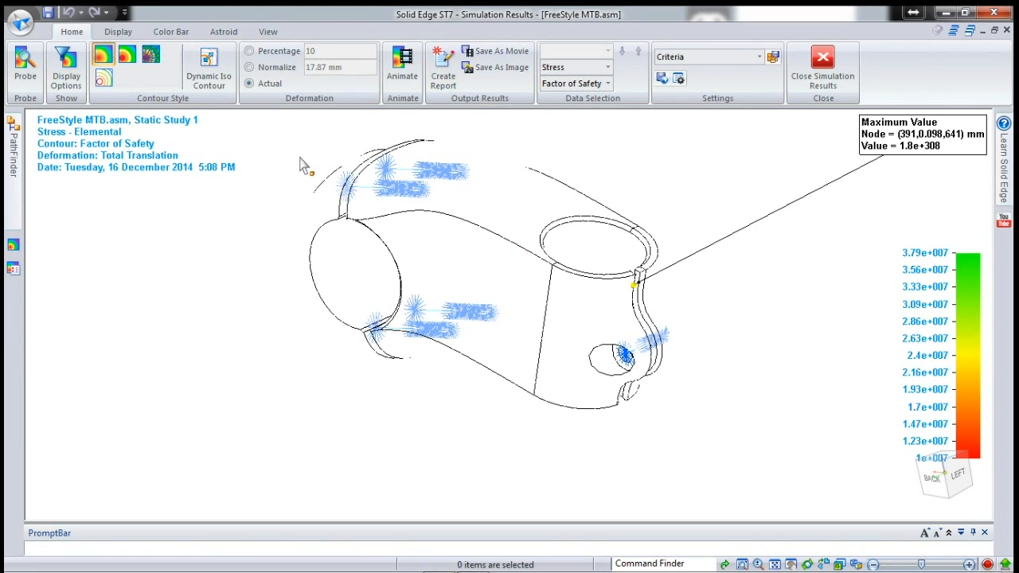
# - Reset the factor of safety color bar to All Results Scale and give it a user-defined range of 0.5 to 5
pyautogui.click(172, 32)
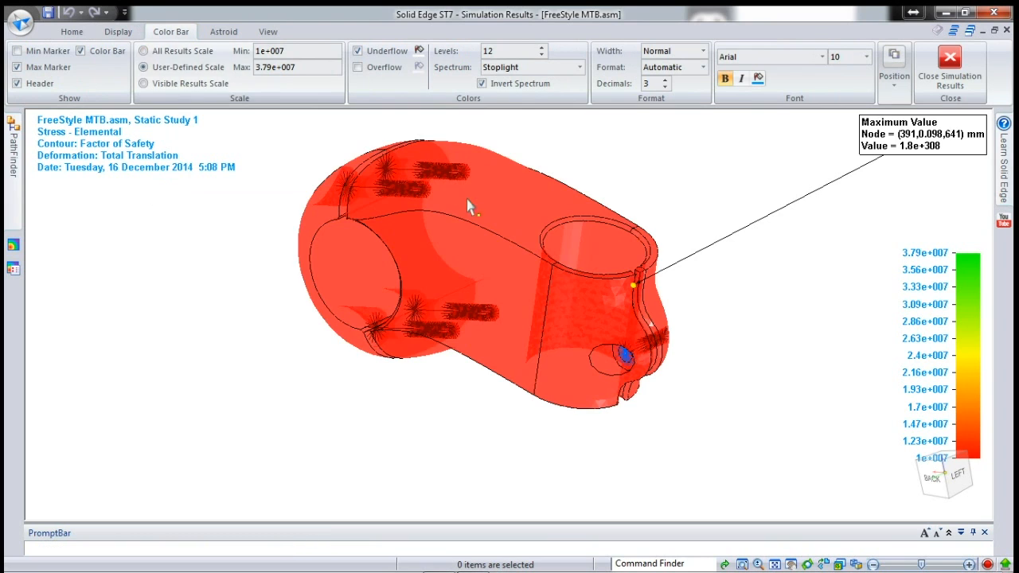
pyautogui.moveTo(643, 286); pyautogui.dragTo(653, 295, button='middle')
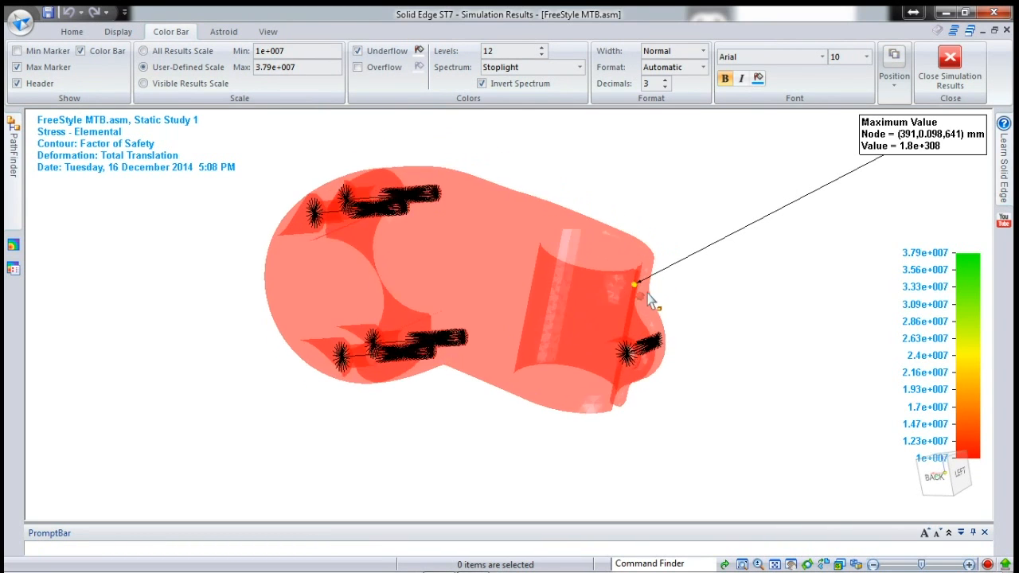
pyautogui.click(143, 51)
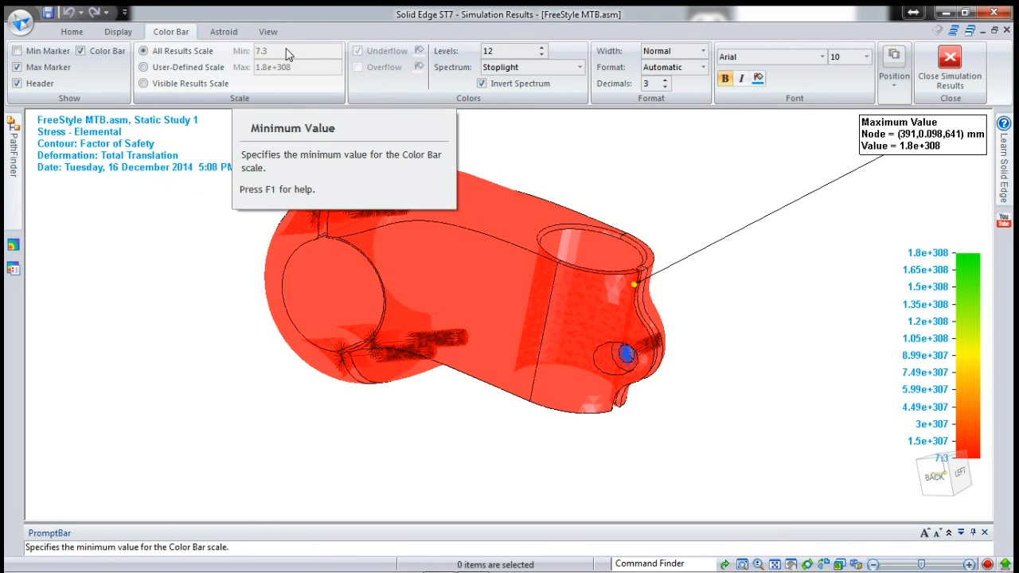
pyautogui.click(143, 67)
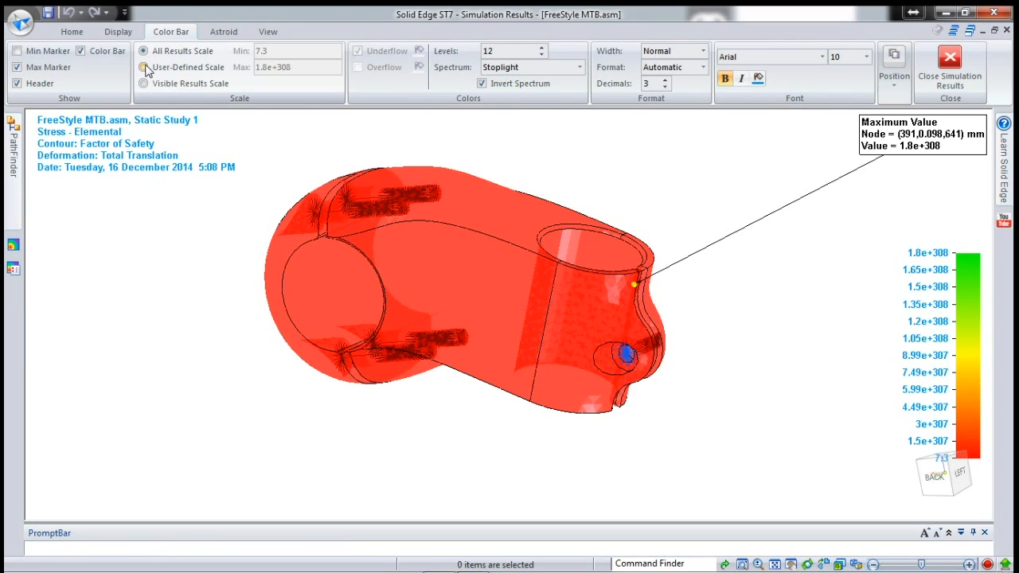
pyautogui.click(298, 51)
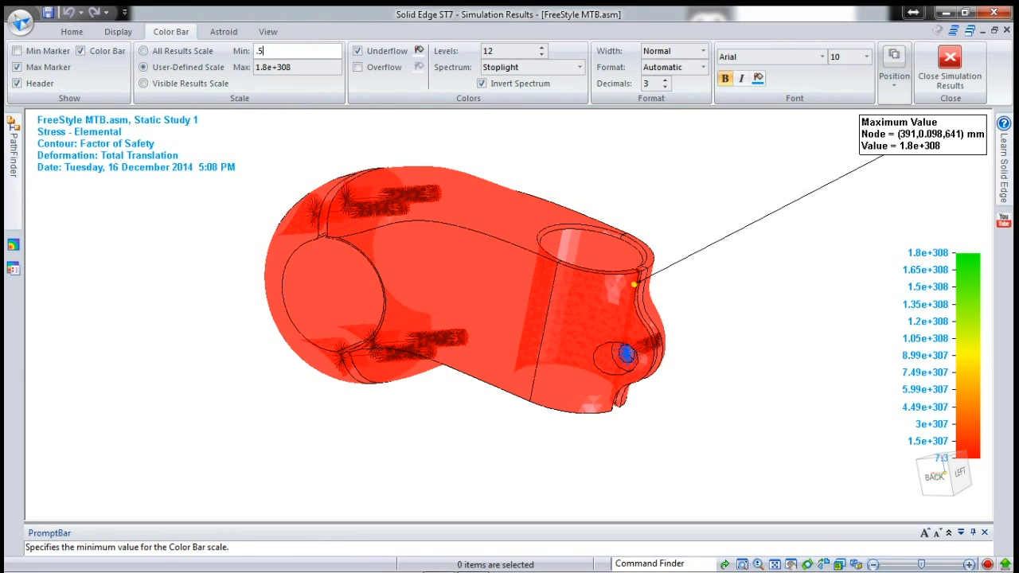
pyautogui.write('.5')
pyautogui.press('Tab')
pyautogui.write('5')
pyautogui.press('Return')
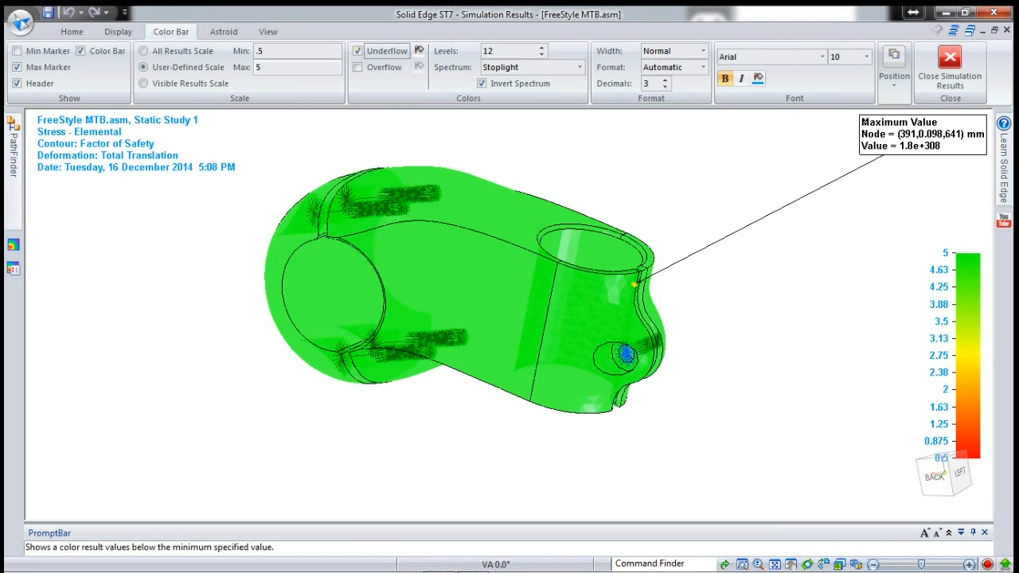
# - Turn off the underflow color, turn on the overflow color and set it to white
pyautogui.click(358, 52)
pyautogui.click(358, 68)
pyautogui.click(420, 68)
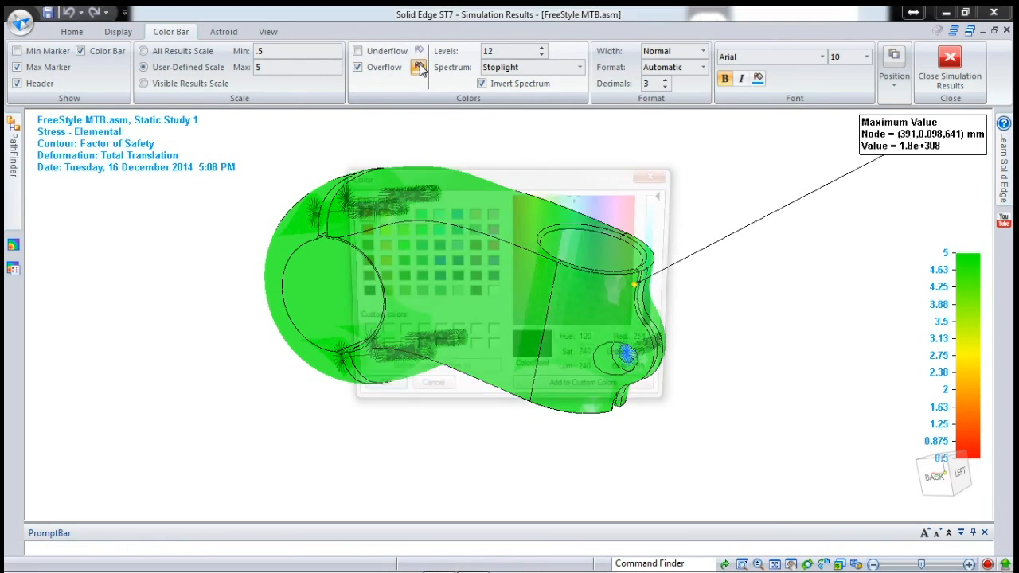
pyautogui.click(492, 296)
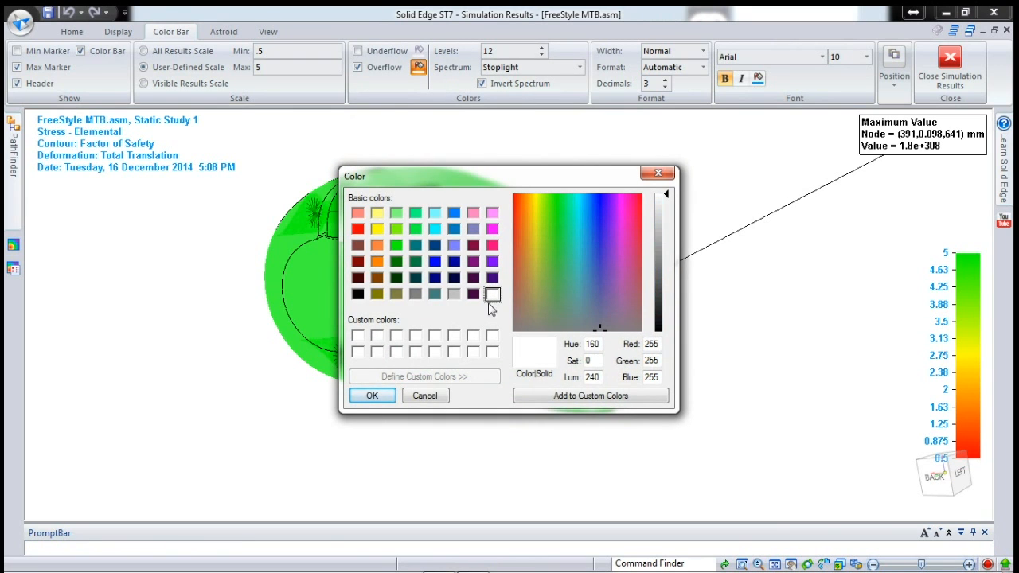
pyautogui.click(386, 396)
# - Raise the maximum of the factor of safety color scale to 25
pyautogui.moveTo(585, 414); pyautogui.dragTo(617, 436, button='middle')
pyautogui.scroll(2, 557, 403)
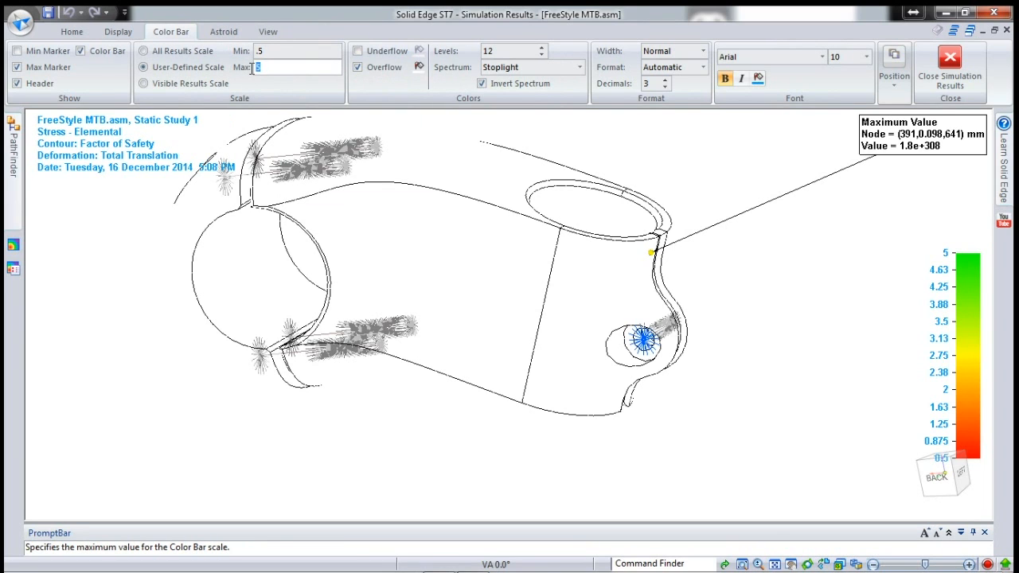
pyautogui.write('5')
pyautogui.press('Return')
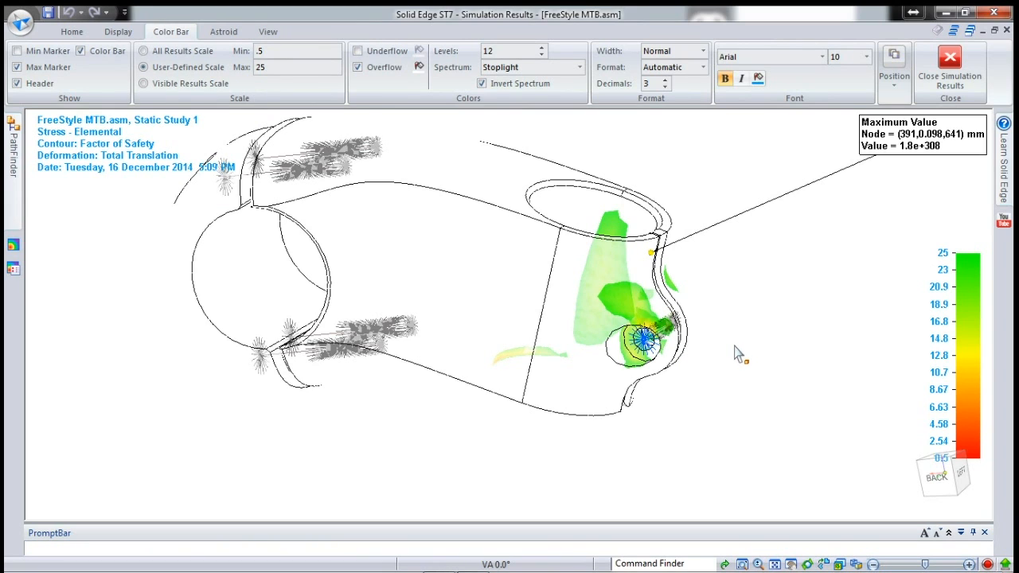
# - Switch the displayed result type from stress to Displacement
pyautogui.click(70, 31)
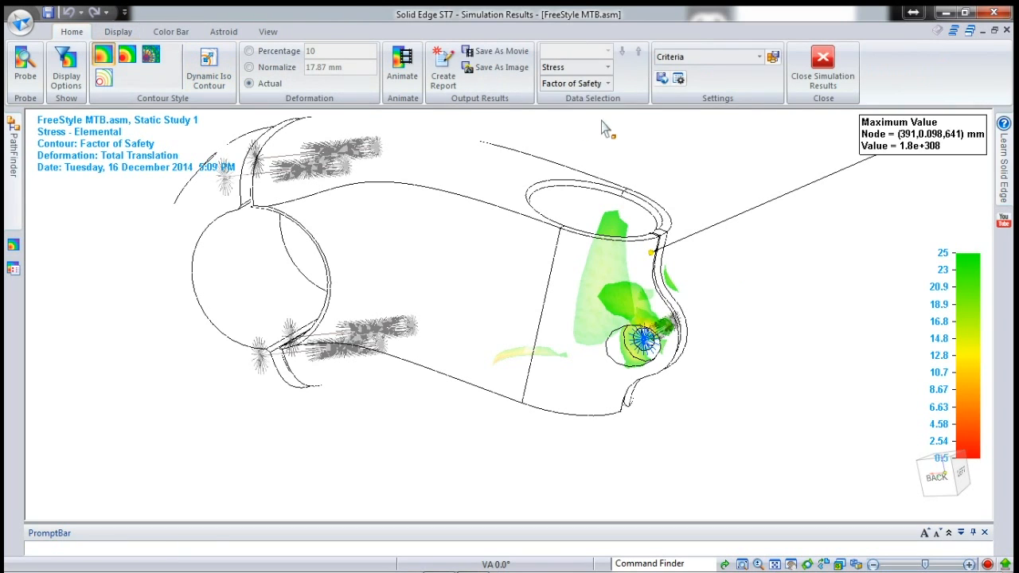
pyautogui.click(609, 82)
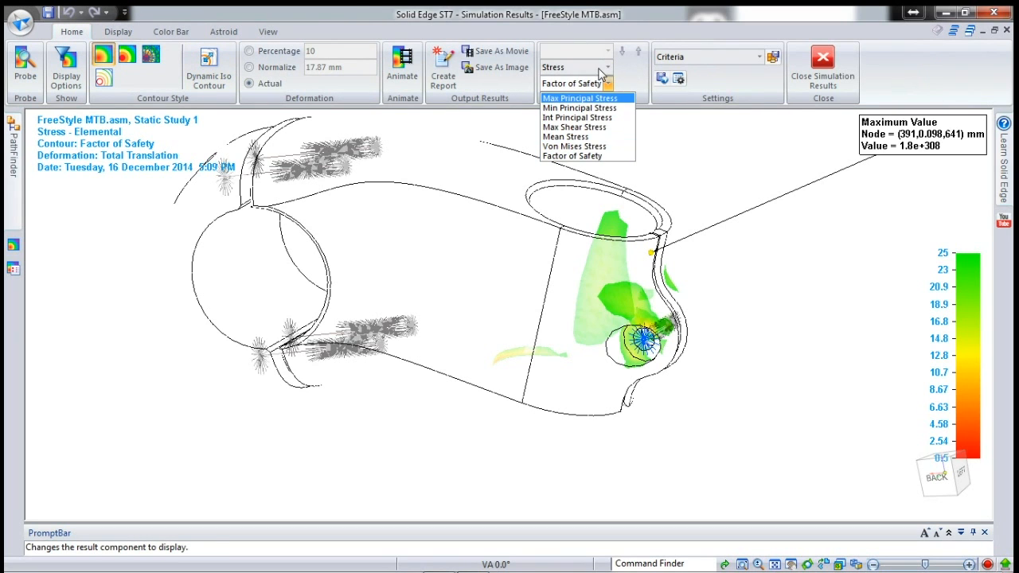
pyautogui.click(608, 67)
pyautogui.click(610, 69)
pyautogui.click(608, 69)
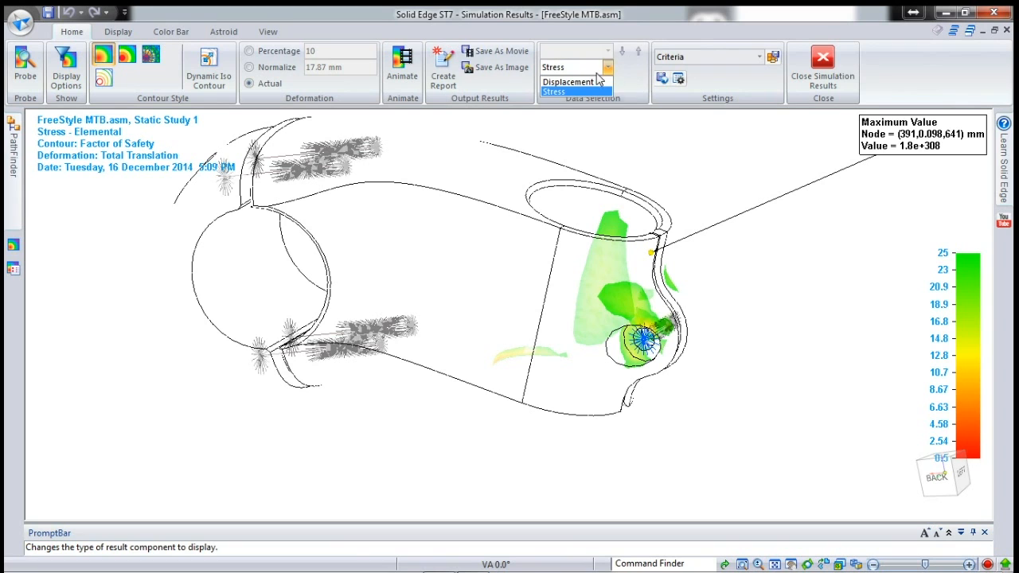
pyautogui.click(589, 82)
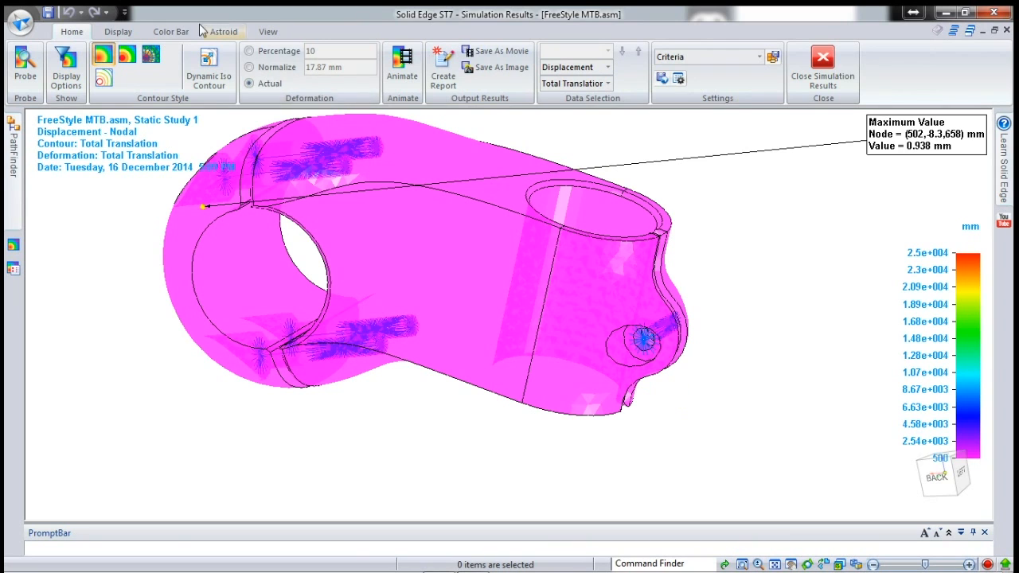
# - Set the displacement color bar to All Results Scale and view the whole stem
pyautogui.click(170, 32)
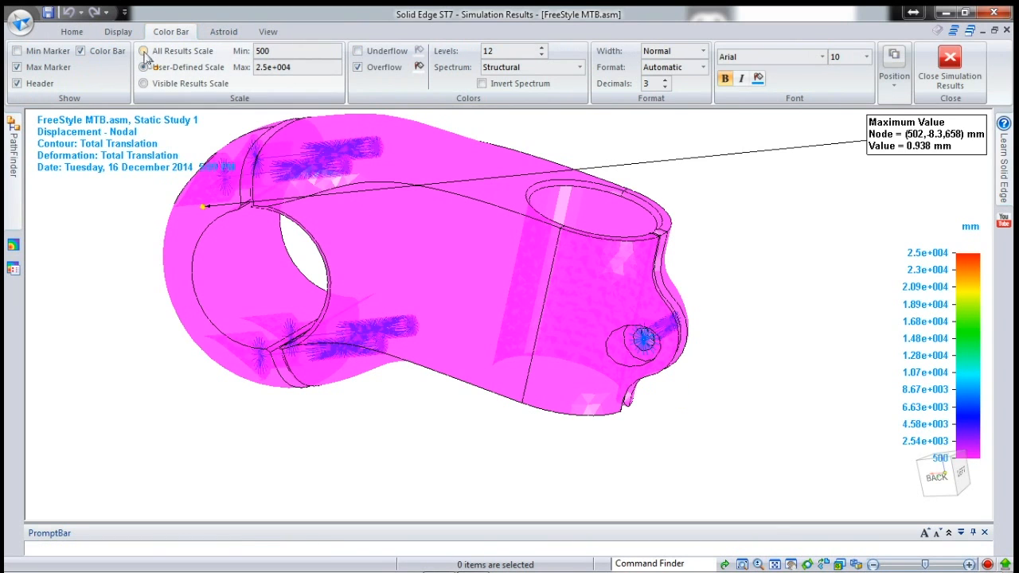
pyautogui.click(143, 51)
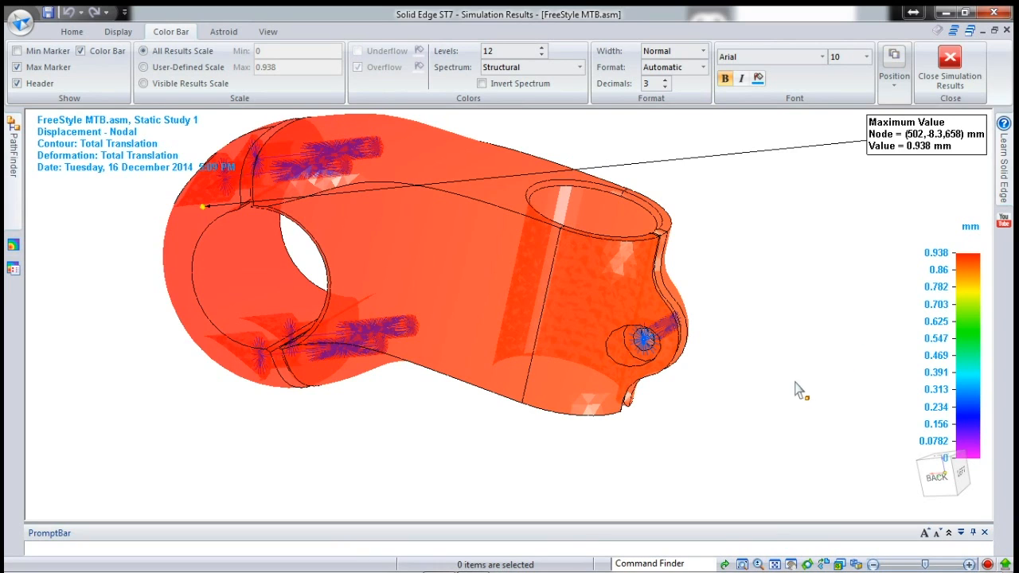
pyautogui.click(75, 32)
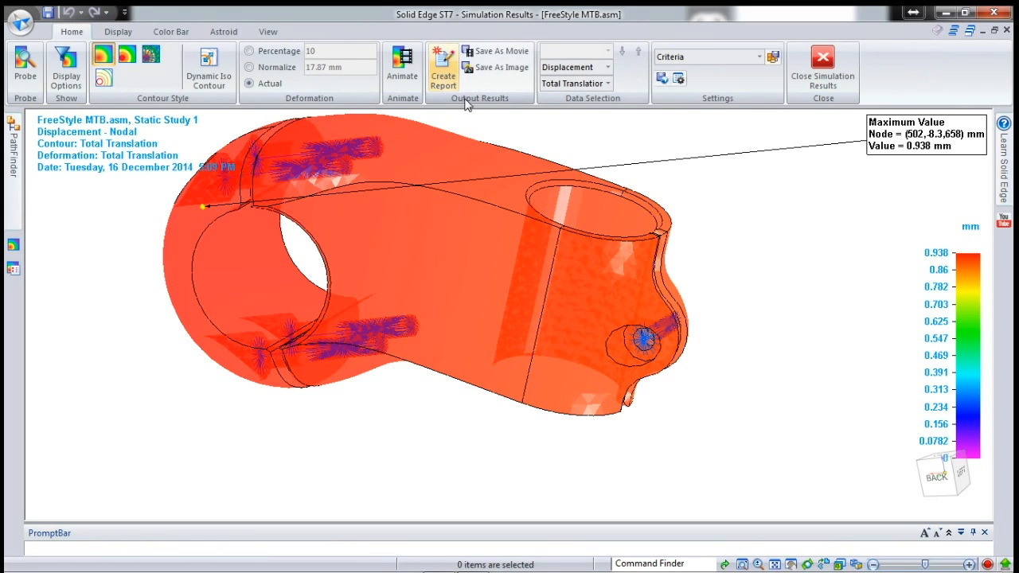
pyautogui.scroll(-2, 682, 387)
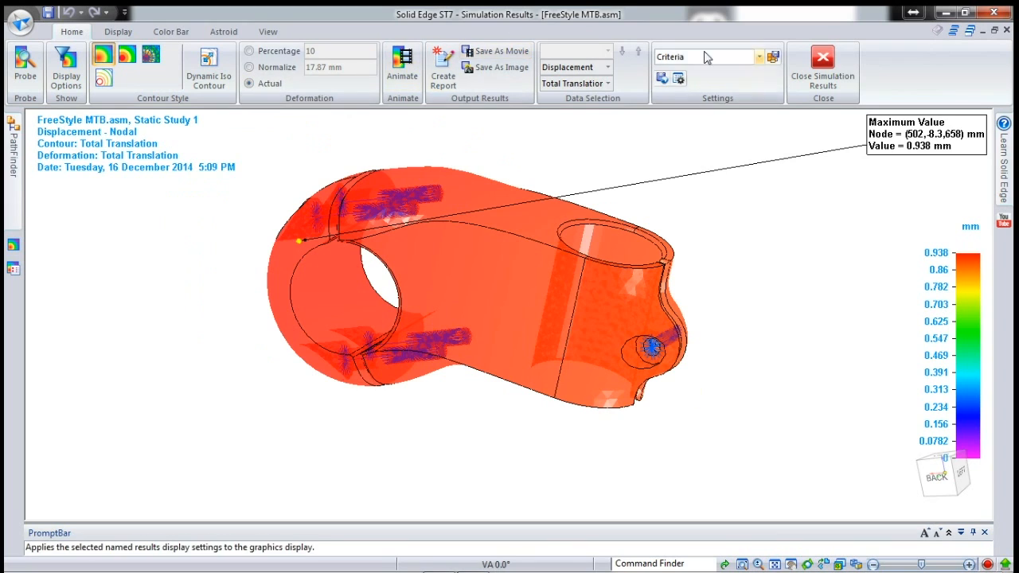
# - Apply the saved Contour display settings to the displacement plot, and play its animation before closing the animation
pyautogui.click(759, 57)
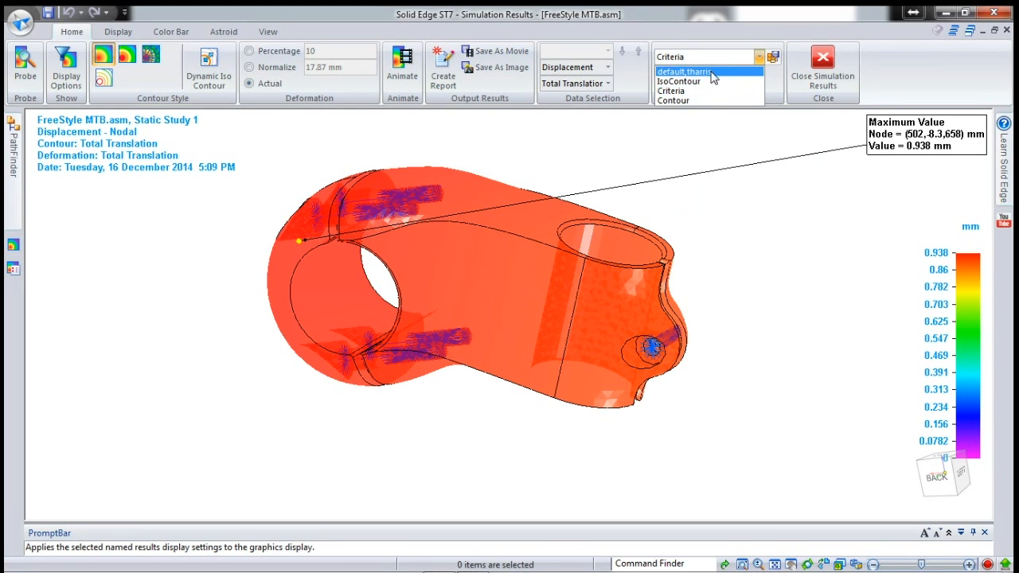
pyautogui.click(698, 101)
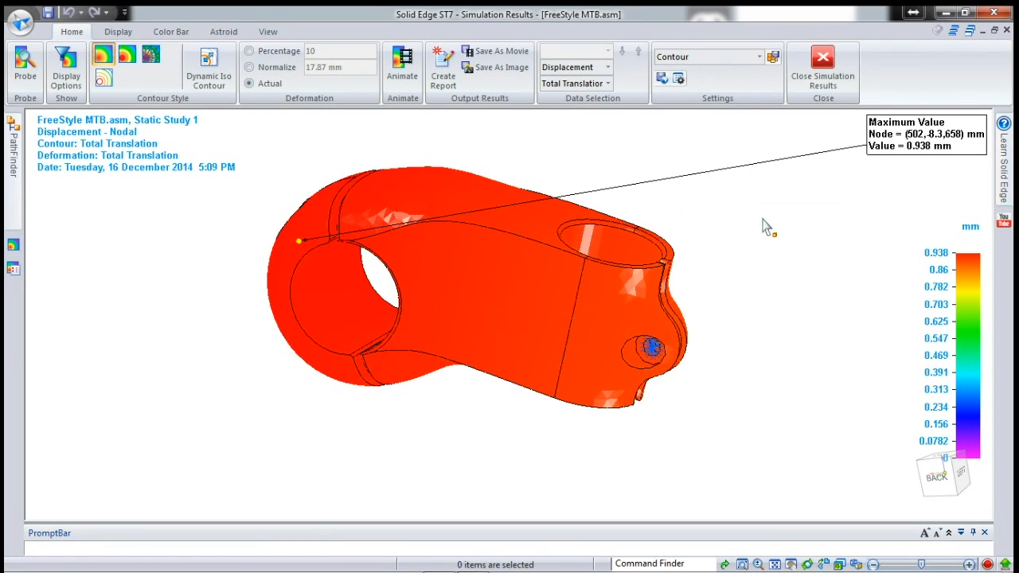
pyautogui.click(403, 64)
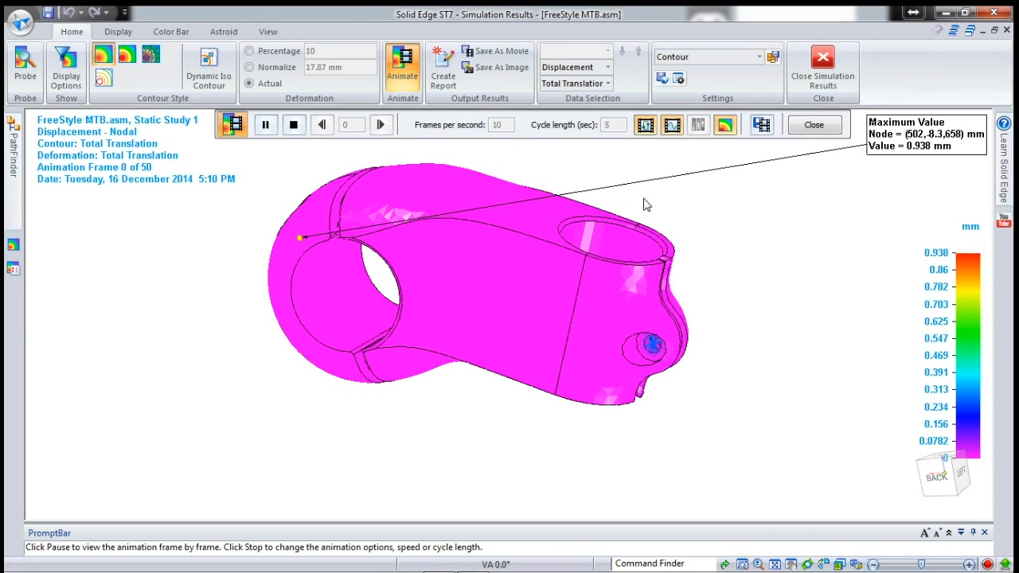
pyautogui.click(815, 126)
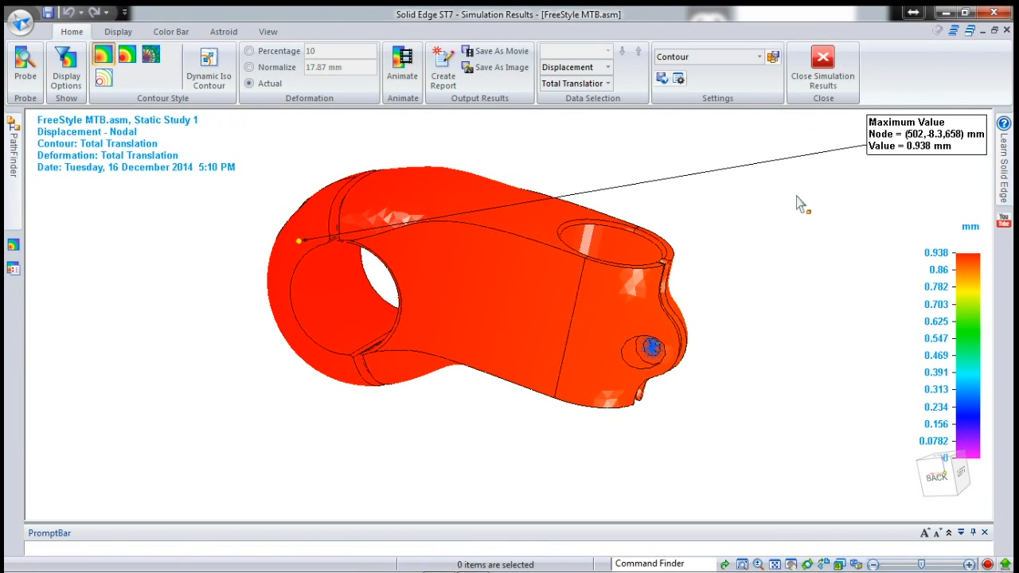
# - Close the current simulation results and open the results of Static Study 2
pyautogui.click(823, 63)
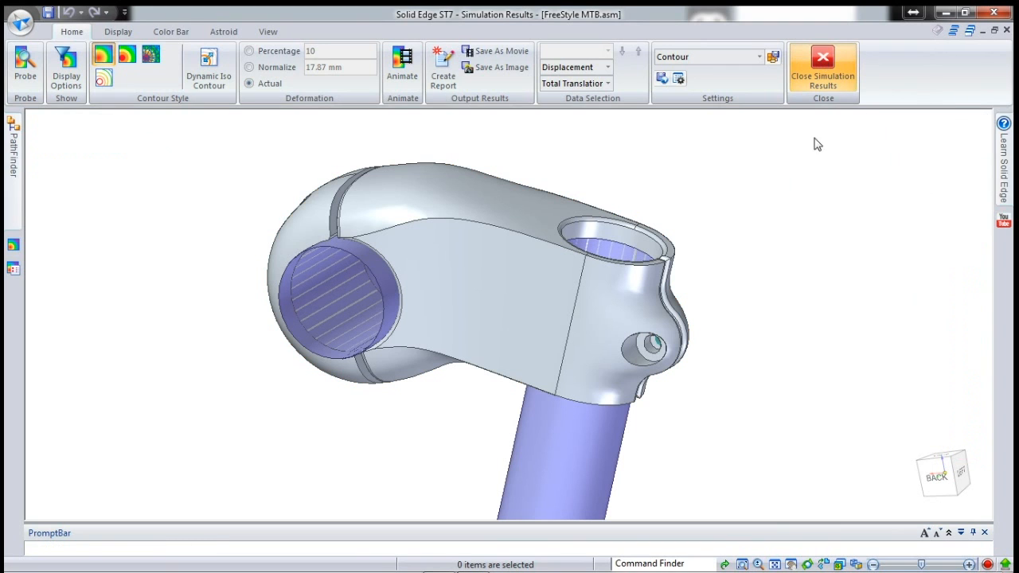
pyautogui.moveTo(1008, 282)
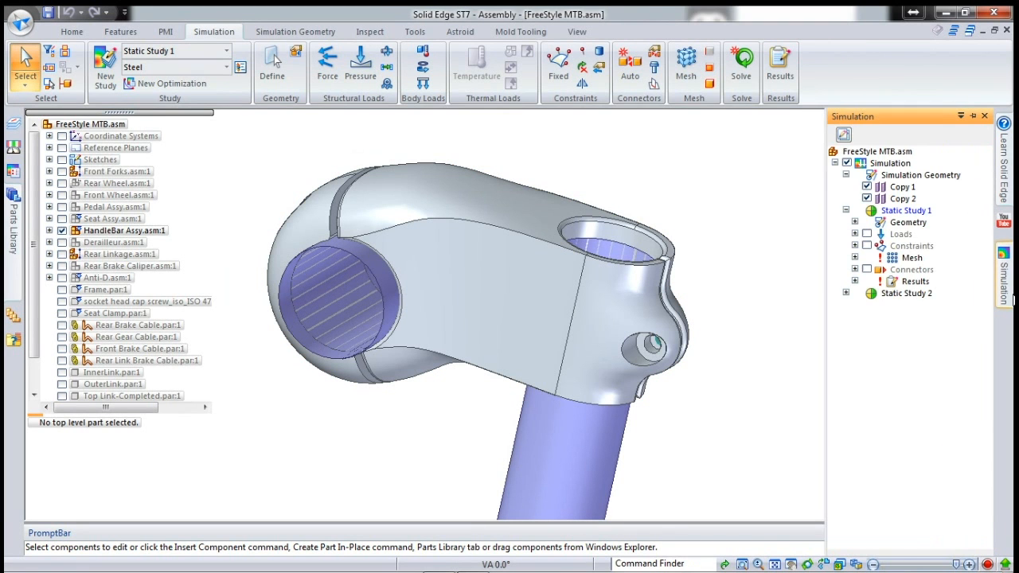
pyautogui.click(846, 293)
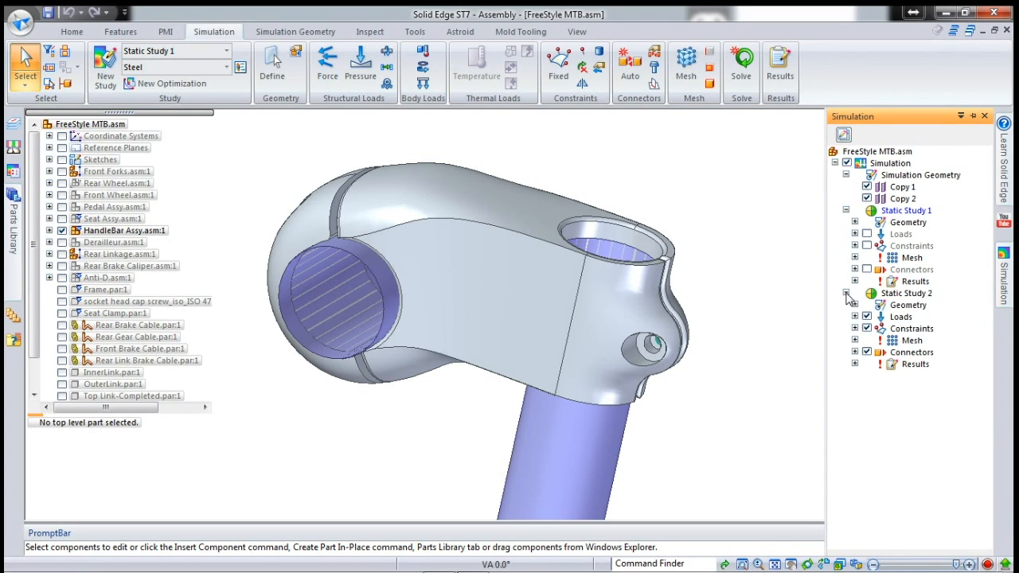
pyautogui.rightClick(911, 365)
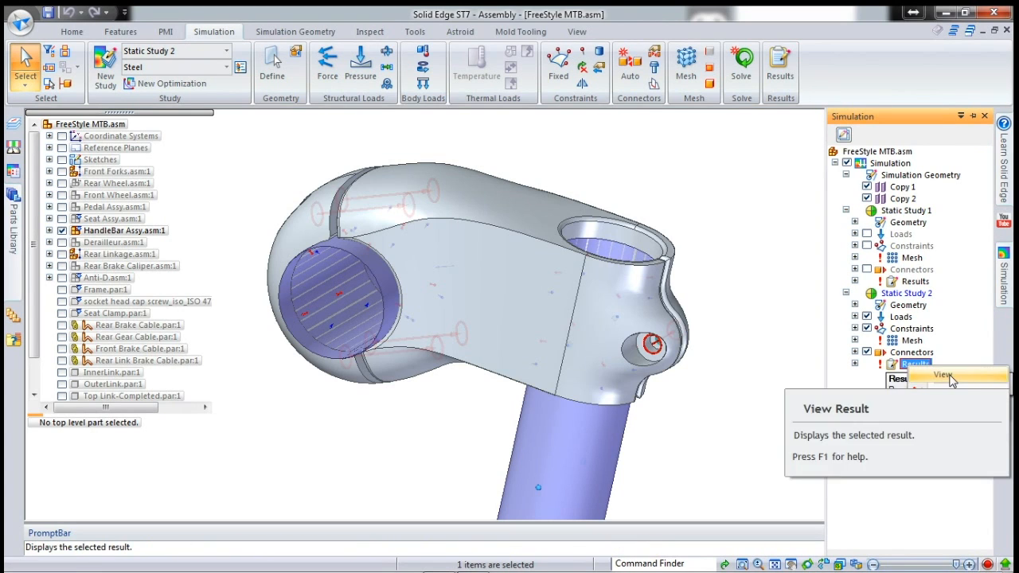
pyautogui.click(951, 377)
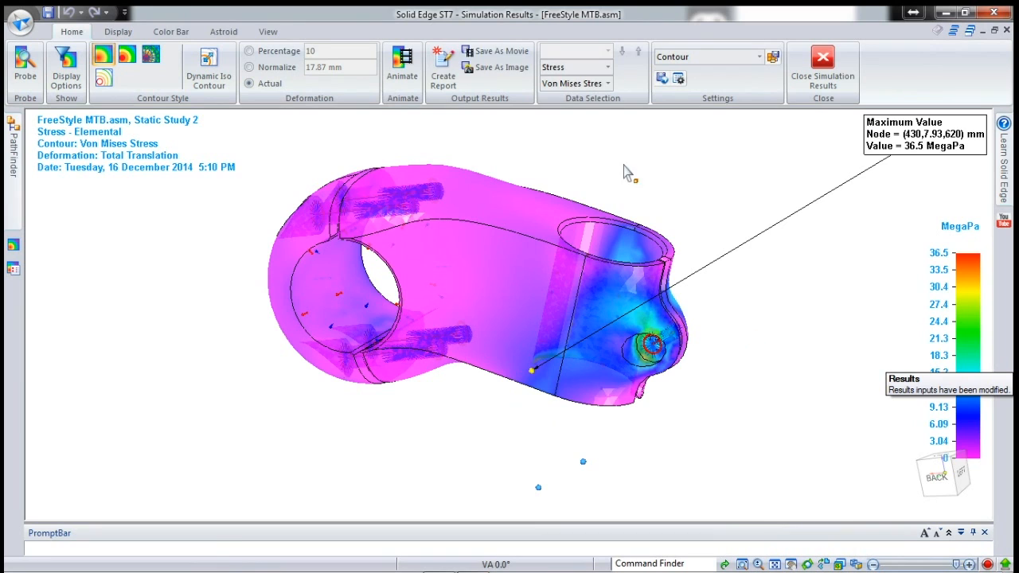
# - View the Static Study 2 displacement plot and return to the Von Mises stress plot
pyautogui.click(593, 68)
pyautogui.click(586, 83)
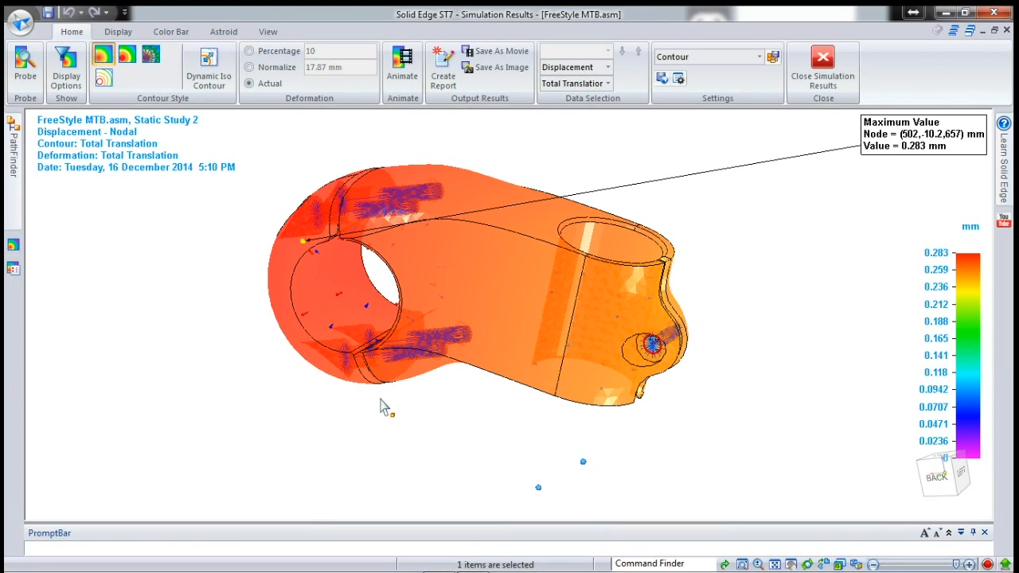
pyautogui.click(610, 69)
pyautogui.click(569, 84)
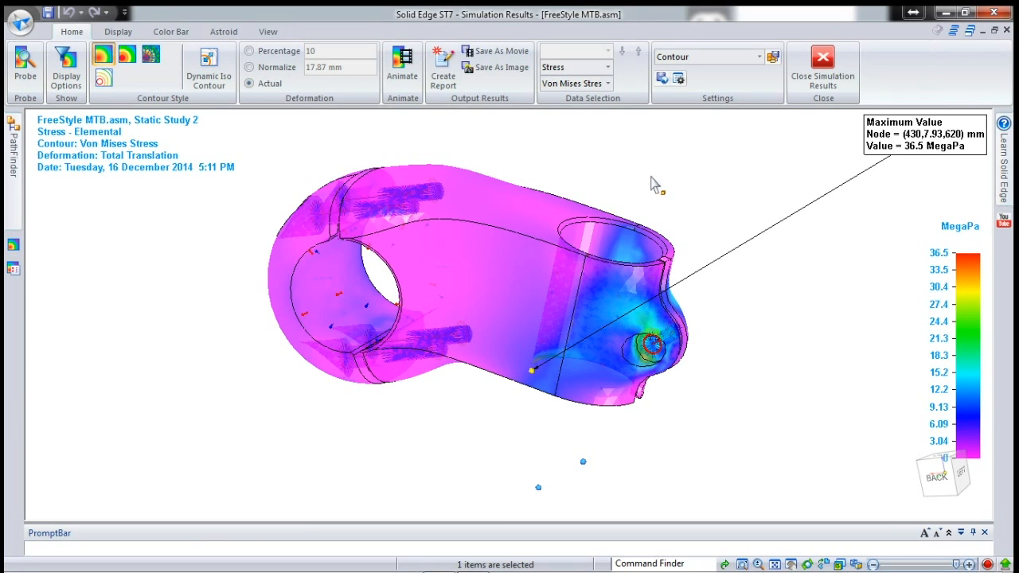
# - Start creating a report for Static Study 2, continuing despite the incomplete study sections
pyautogui.click(443, 70)
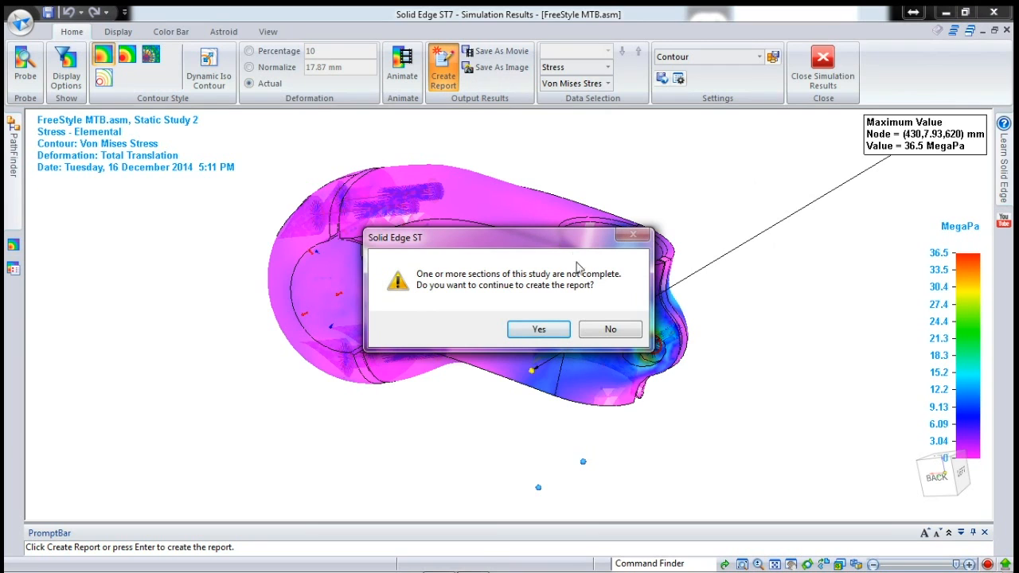
pyautogui.click(539, 330)
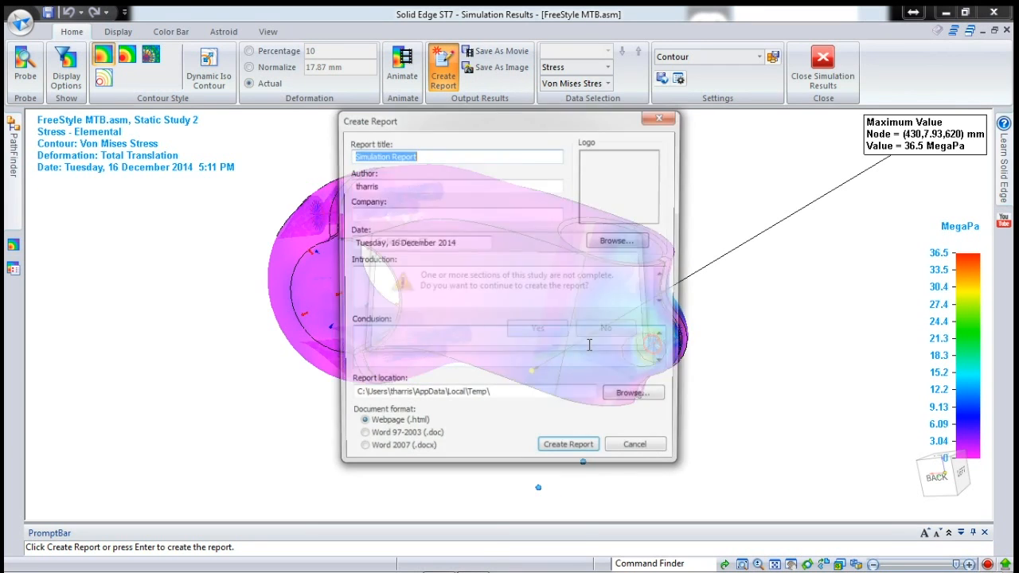
pyautogui.click(423, 157)
pyautogui.moveTo(395, 155); pyautogui.dragTo(351, 155)
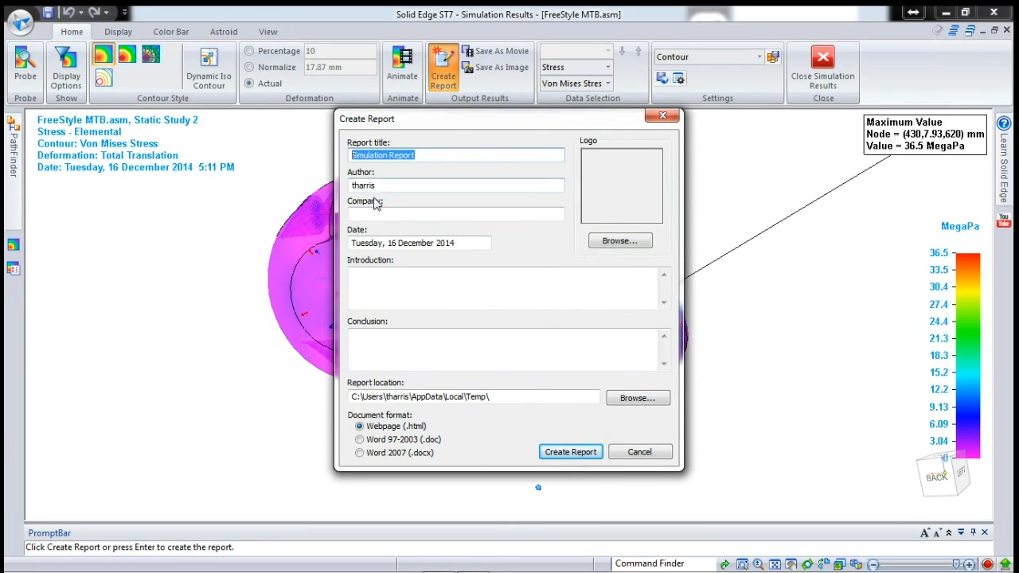
# - Replace the report's author with the author's full name and enter Edge PLM as the company
pyautogui.doubleClick(387, 184)
pyautogui.write('Tom H')
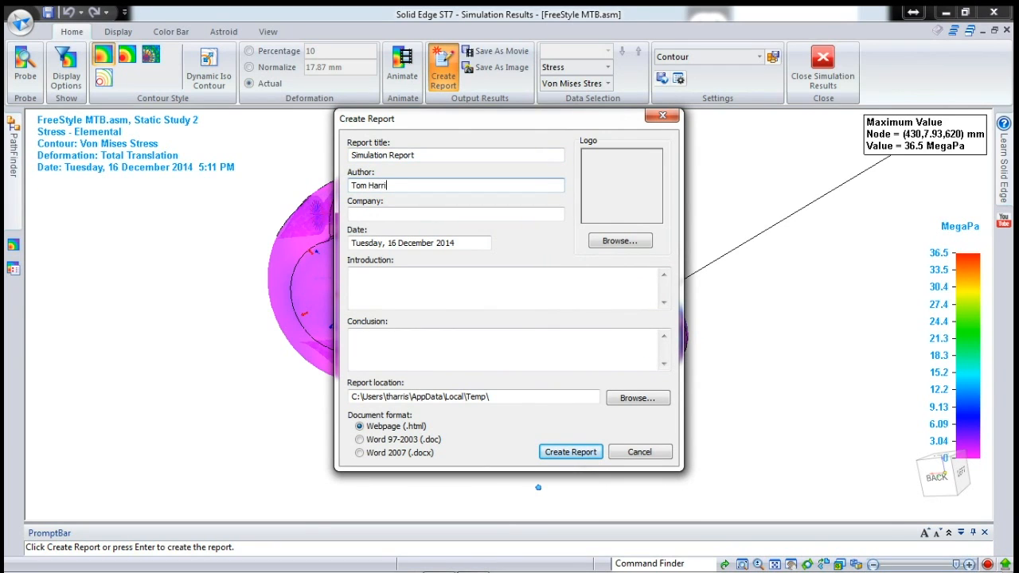
pyautogui.press('Tab')
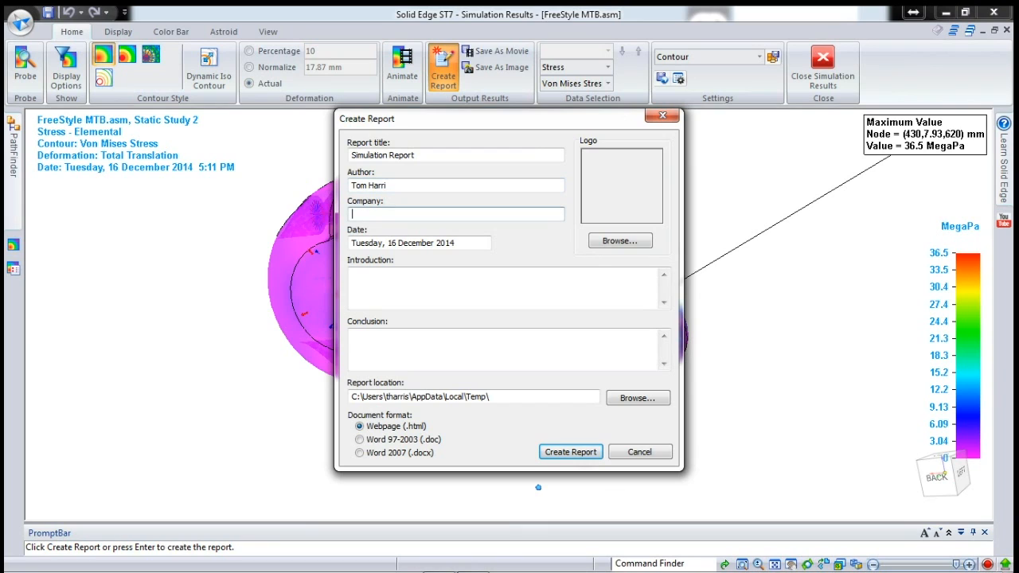
pyautogui.click(399, 181)
pyautogui.write('s')
pyautogui.click(411, 216)
pyautogui.press('Tab')
pyautogui.press('Tab')
# - Enter the introduction "This is the handlebar stem" and conclusion "It looks safe", and create the report in Word 2007 (.docx) format
pyautogui.click(427, 286)
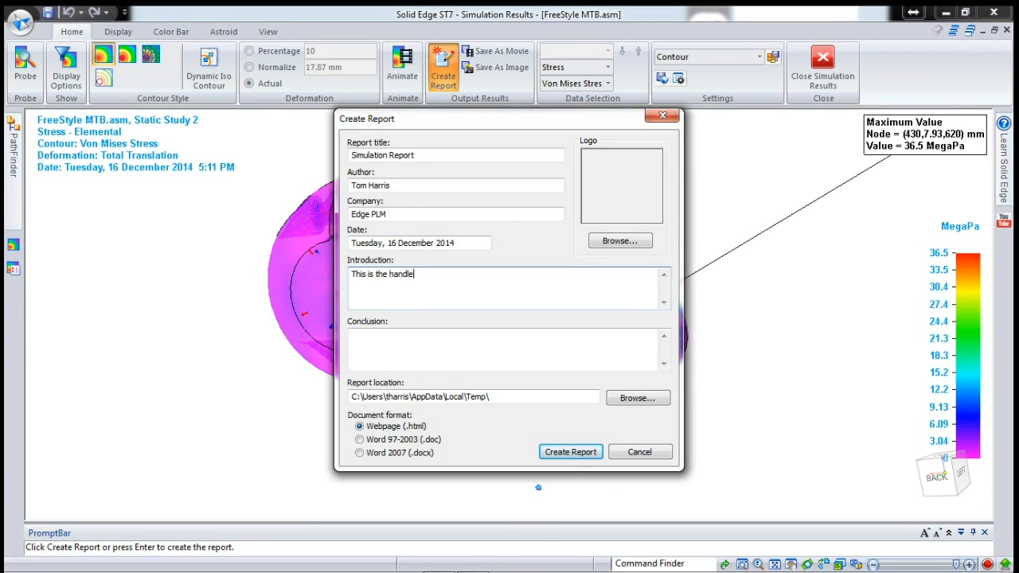
pyautogui.write('m')
pyautogui.press('Tab')
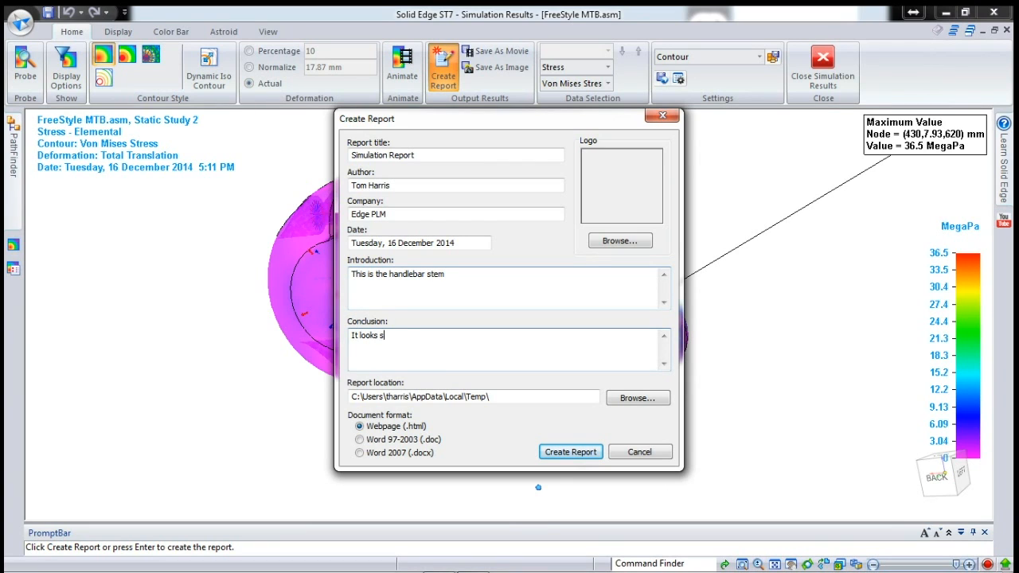
pyautogui.write('fe')
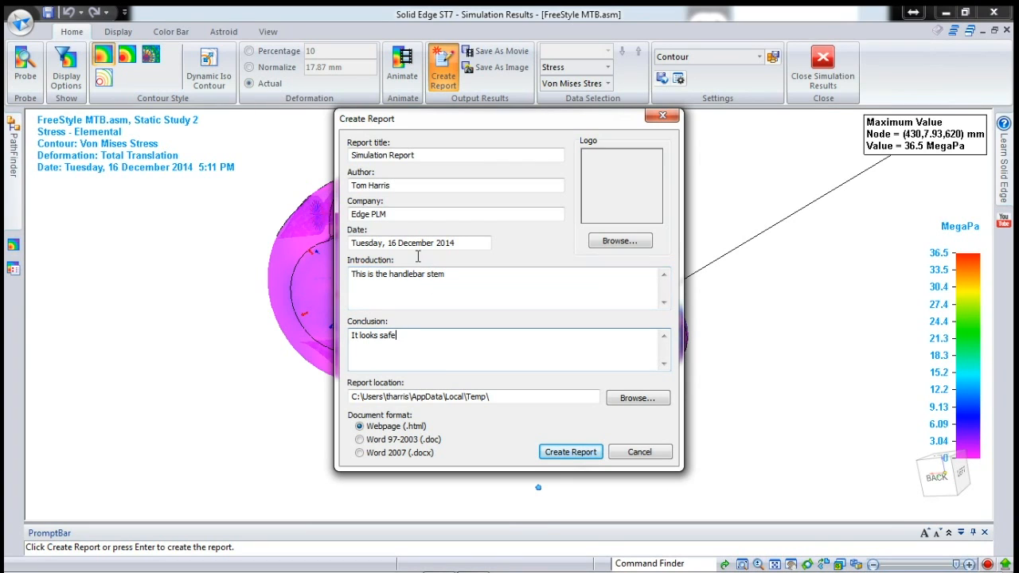
pyautogui.click(361, 453)
pyautogui.click(574, 451)
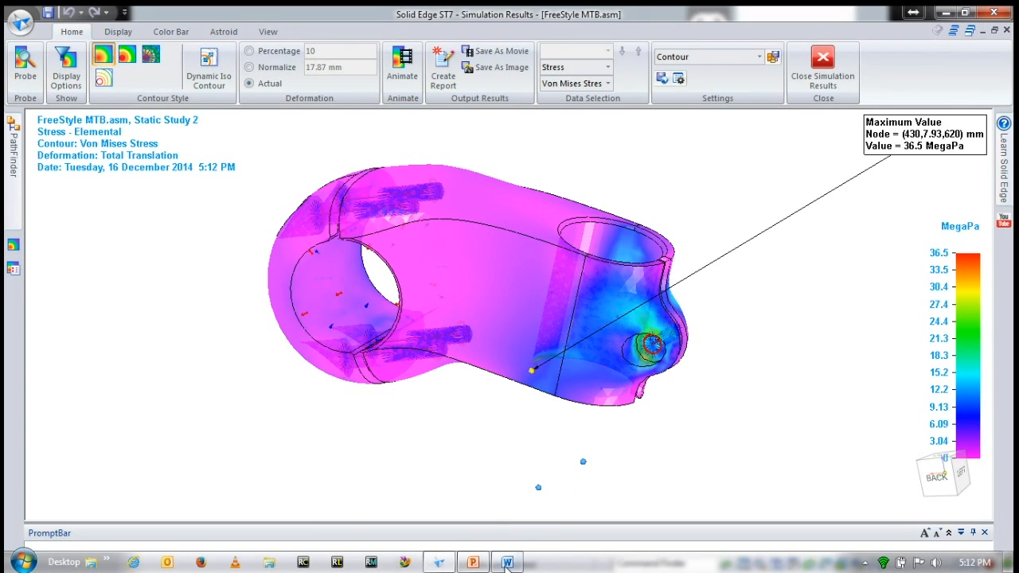
# - Switch to the generated report in Word and examine its introduction, study properties, geometry, materials, loads and constraints
pyautogui.click(507, 563)
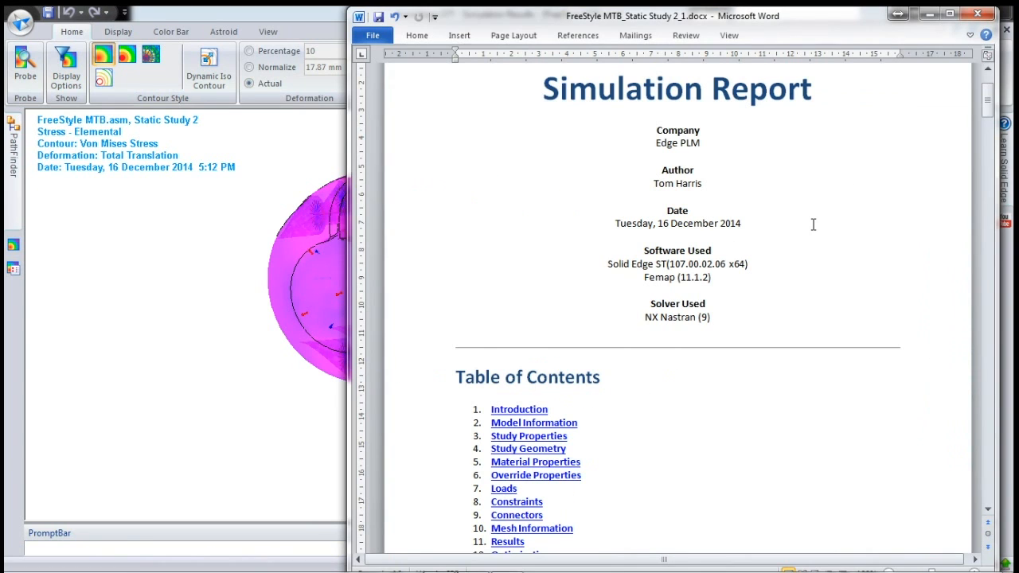
pyautogui.scroll(-6, 812, 223)
pyautogui.scroll(-6, 812, 225)
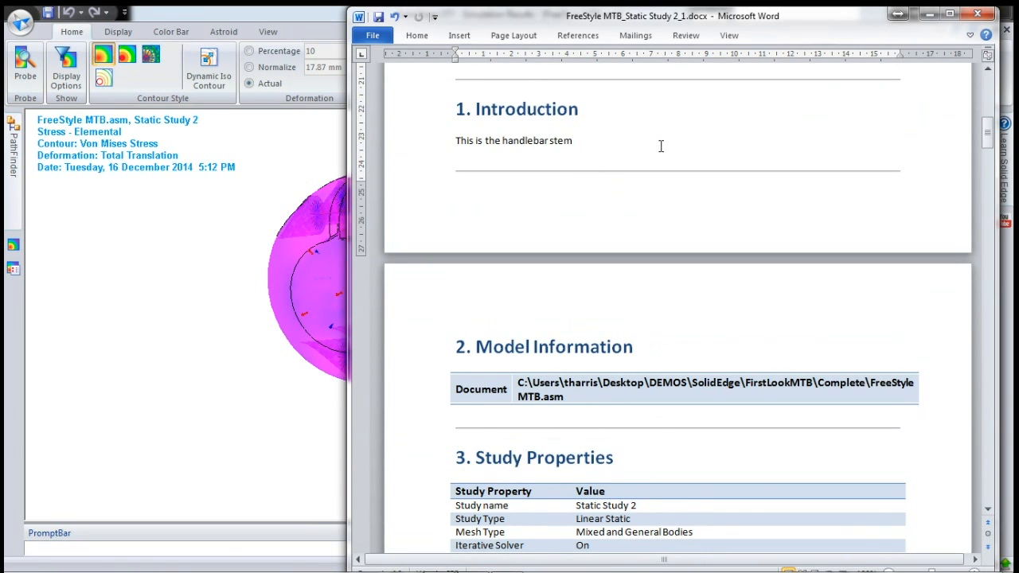
pyautogui.scroll(-4, 661, 145)
pyautogui.scroll(-1, 662, 144)
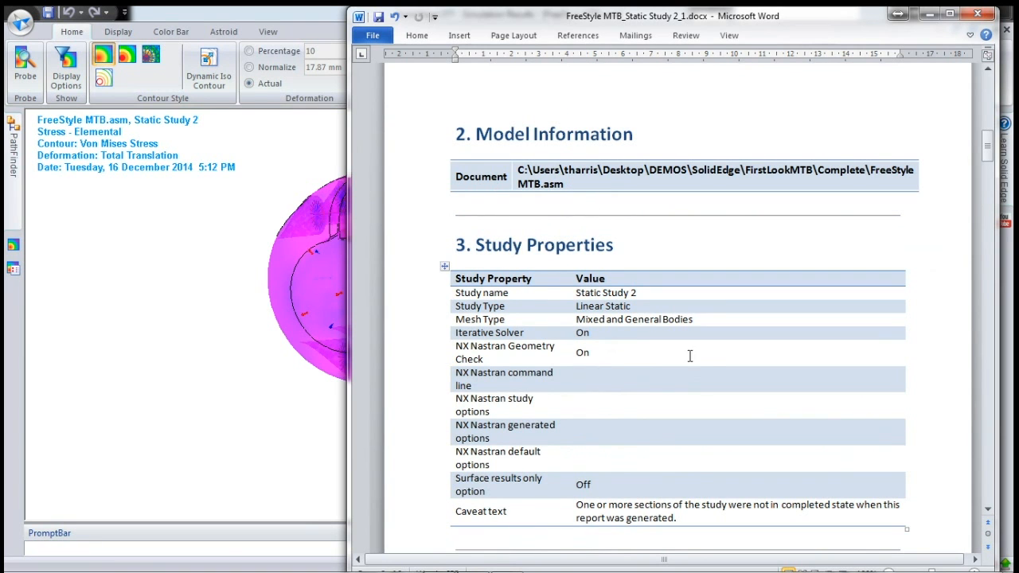
pyautogui.scroll(-6, 705, 377)
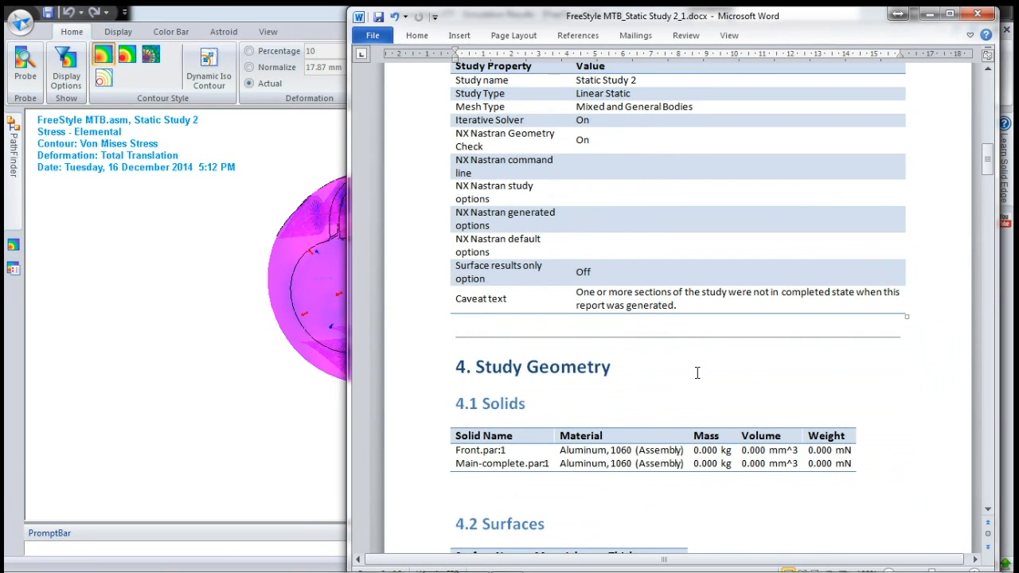
pyautogui.scroll(-11, 697, 373)
pyautogui.scroll(-5, 696, 372)
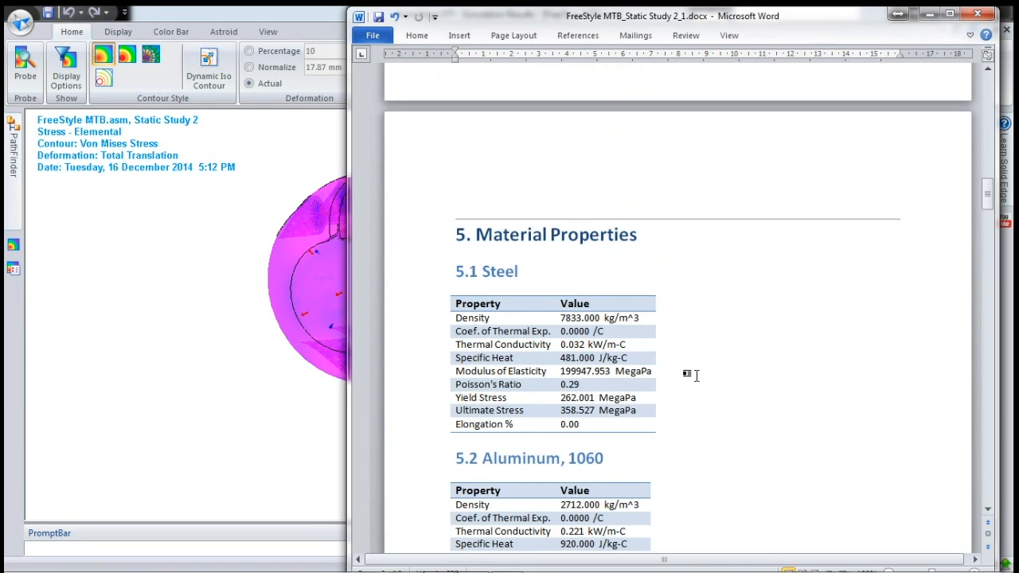
pyautogui.scroll(-11, 697, 375)
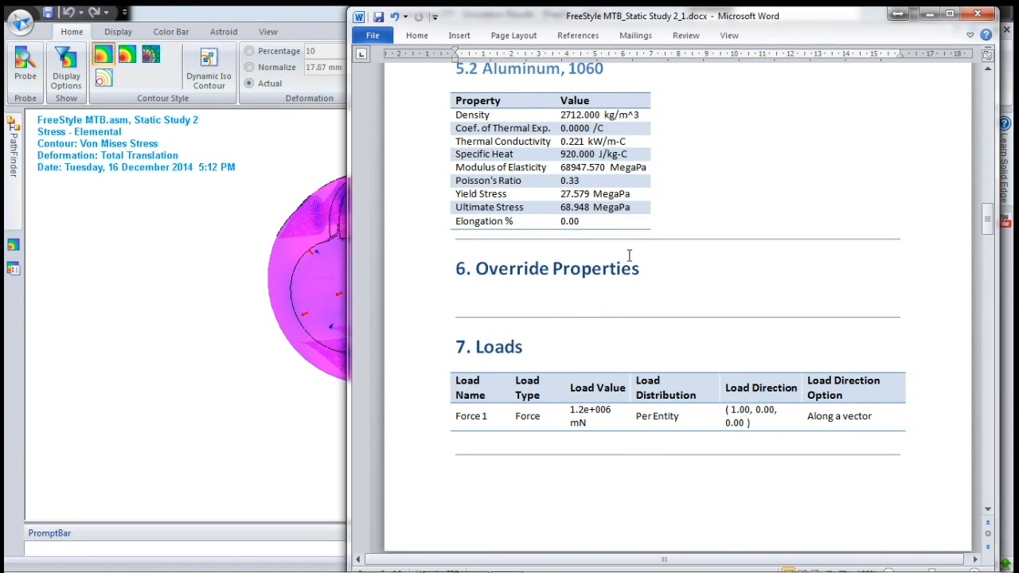
pyautogui.scroll(-13, 626, 249)
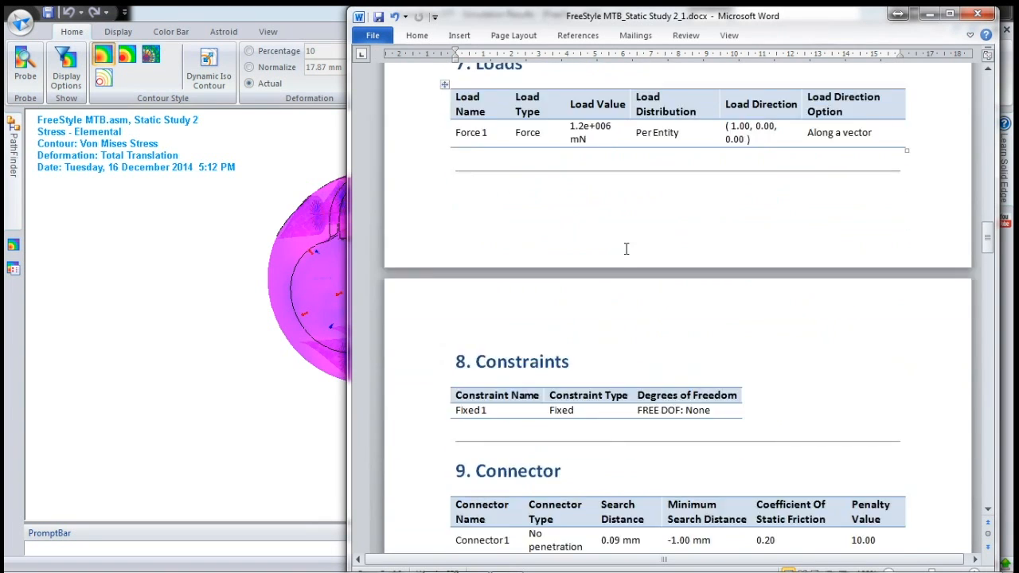
# - Examine the report's mesh information, displacement, stress and factor of safety results, and its conclusion
pyautogui.scroll(-9, 627, 249)
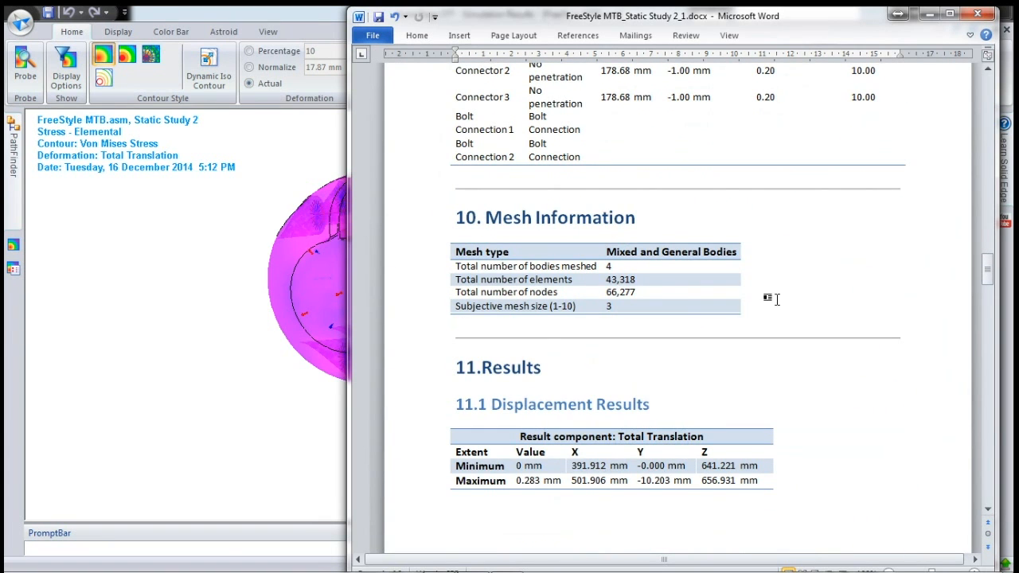
pyautogui.scroll(-11, 774, 294)
pyautogui.scroll(-12, 780, 291)
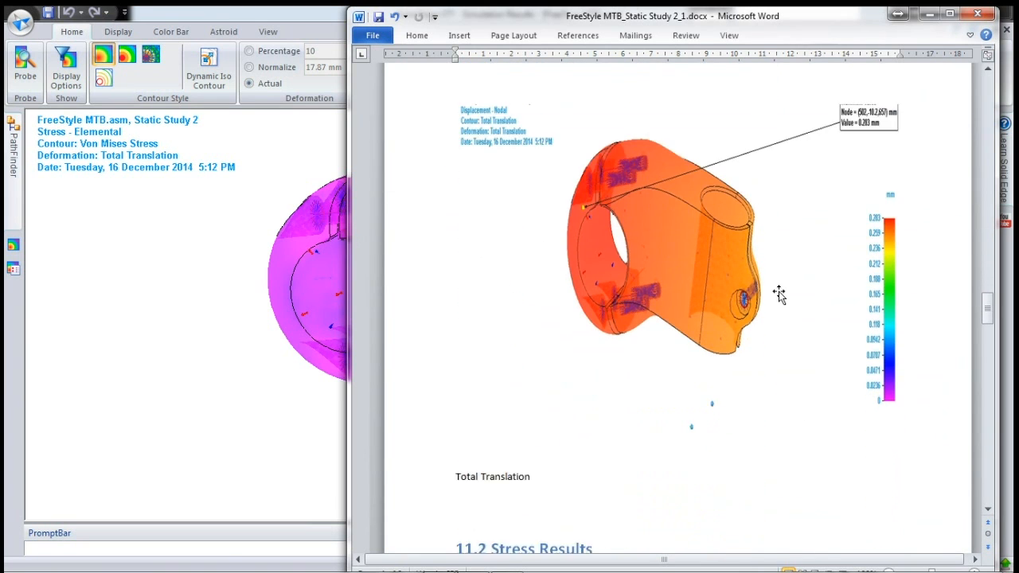
pyautogui.scroll(-12, 780, 293)
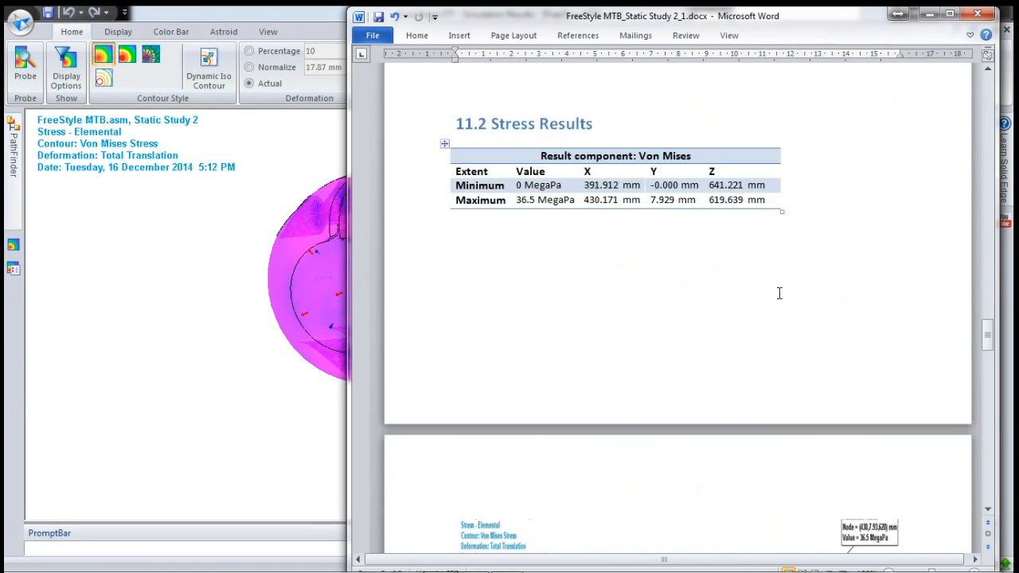
pyautogui.scroll(-12, 779, 294)
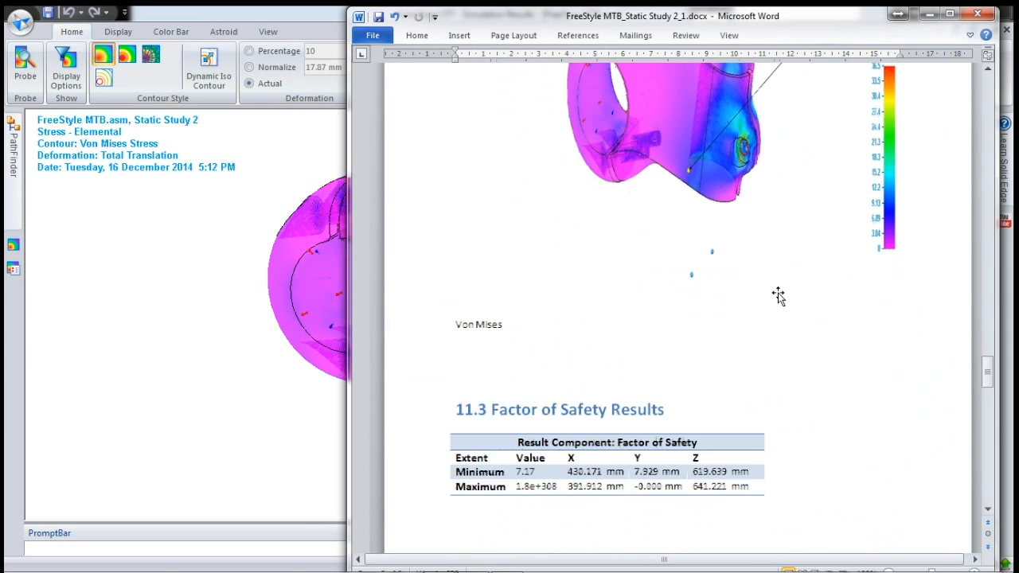
pyautogui.scroll(-11, 779, 293)
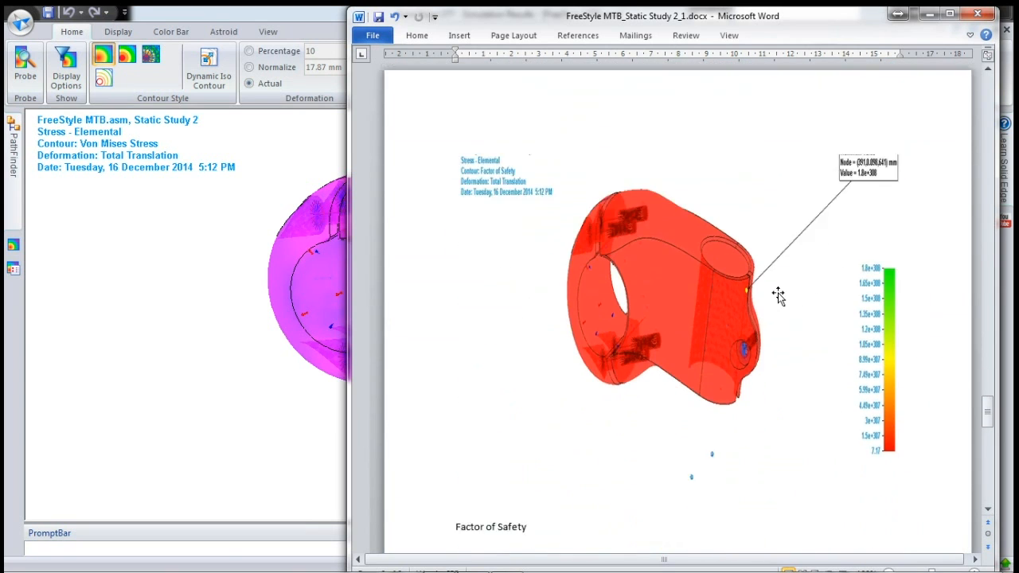
pyautogui.scroll(-5, 779, 293)
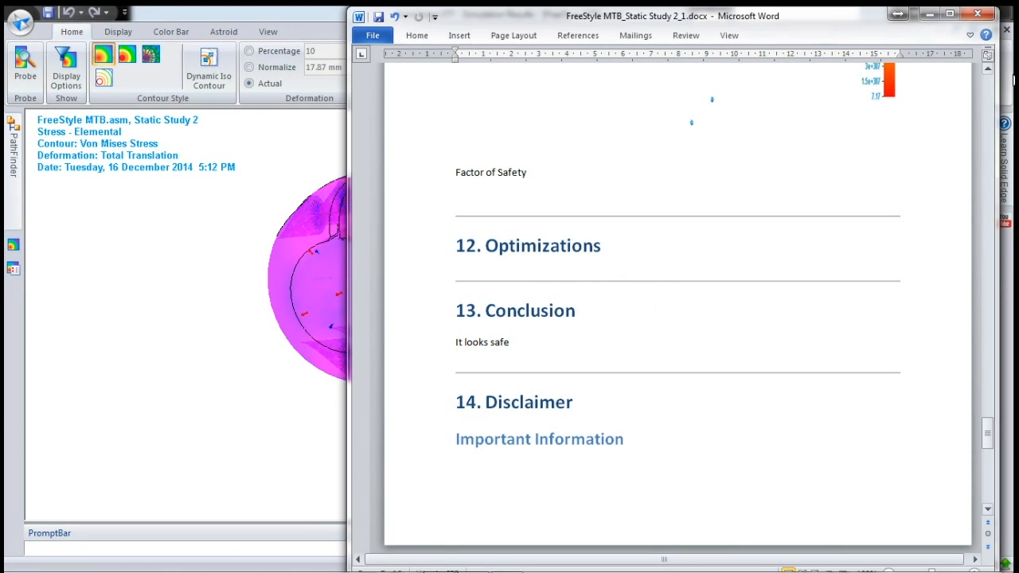
# - Close the Word report and switch to the PowerPoint presentation
pyautogui.click(980, 14)
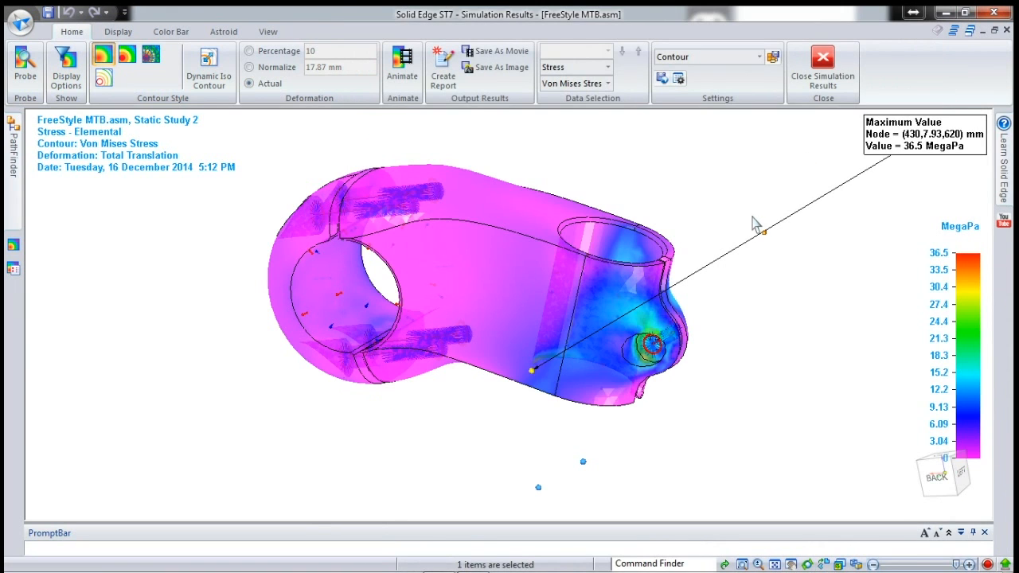
pyautogui.hotkey('alt', 'Tab')
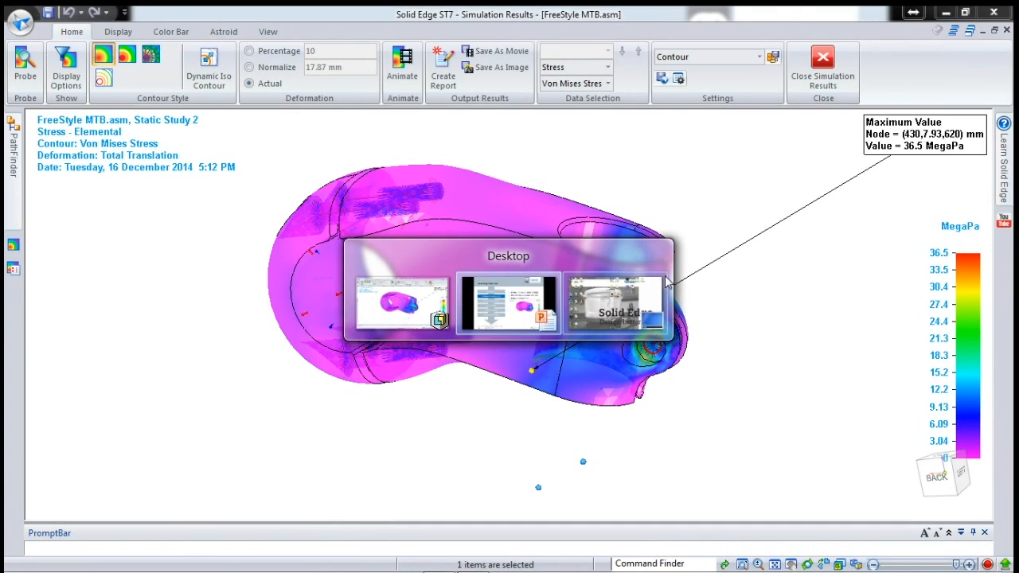
pyautogui.click(414, 425)
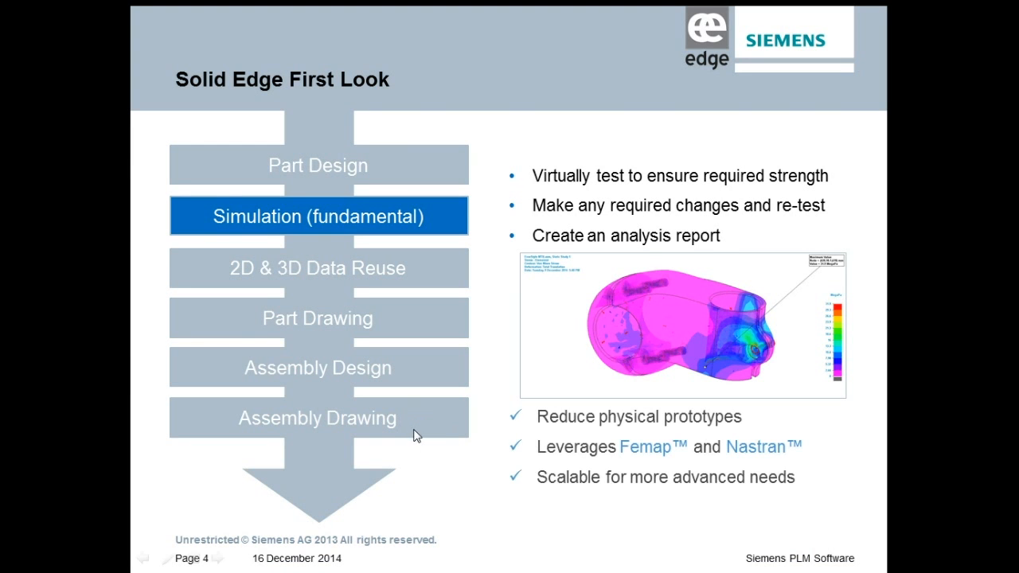
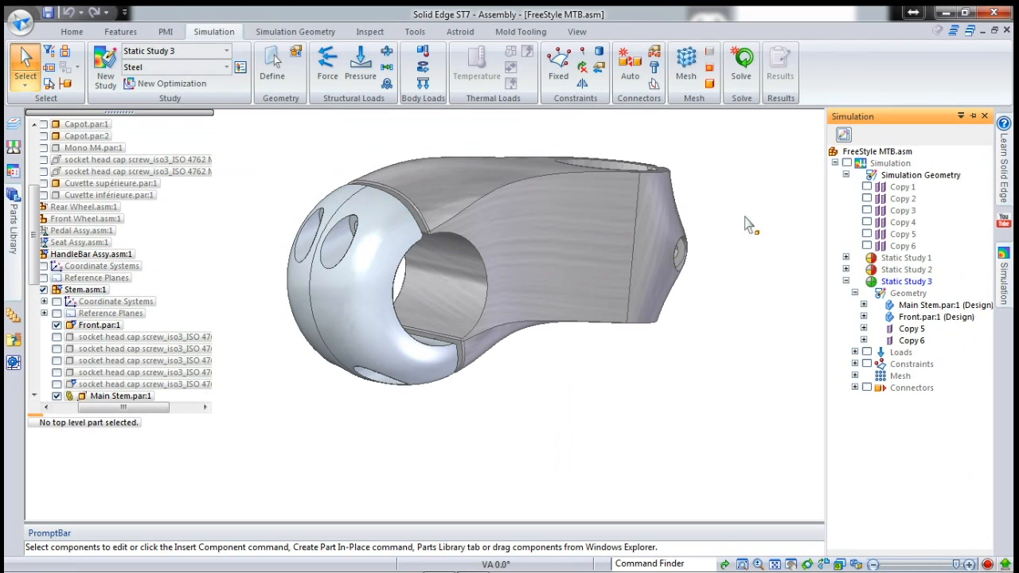
# - Switch back to the FreeStyle MTB assembly and apply its default,Solid Edge display configuration
pyautogui.click(72, 31)
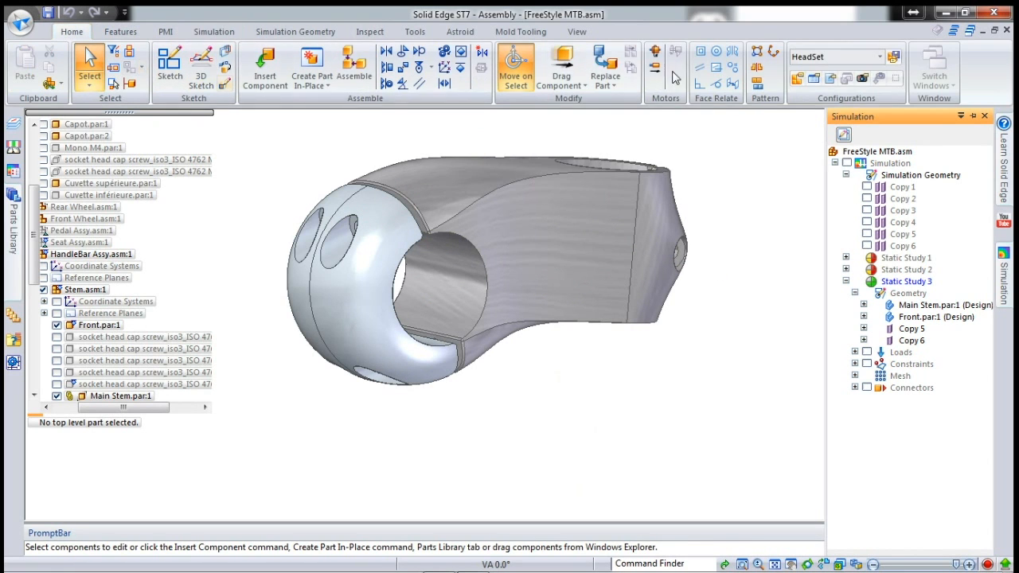
pyautogui.click(880, 57)
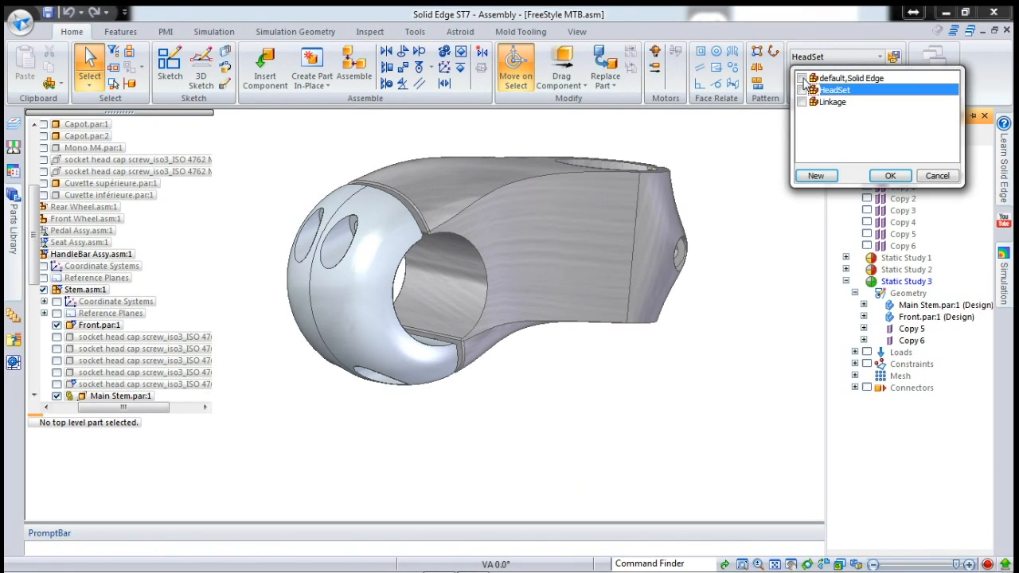
pyautogui.click(803, 79)
pyautogui.click(889, 176)
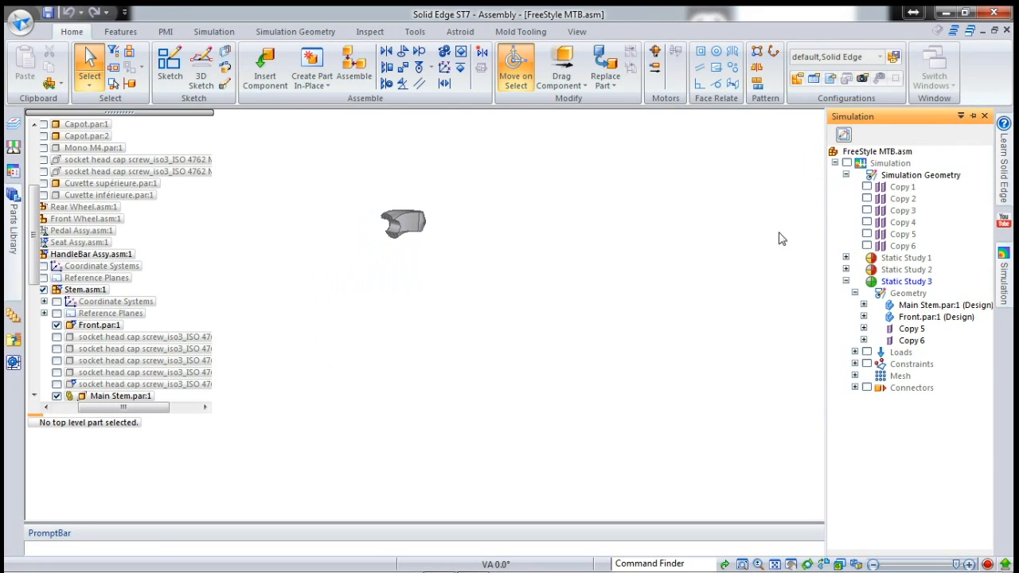
# - Show all components of the bike assembly and inspect the rear suspension linkage
pyautogui.rightClick(309, 175)
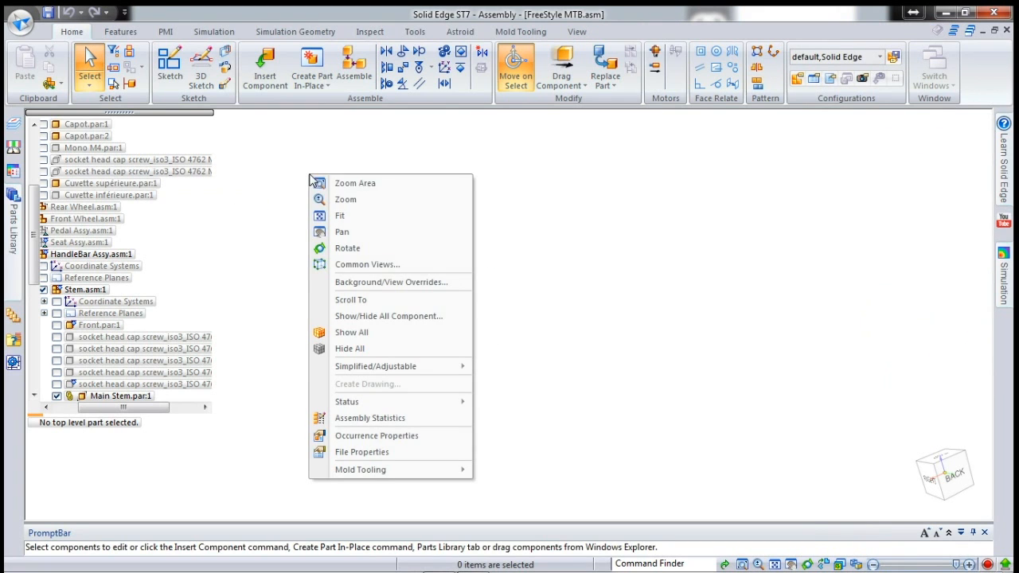
pyautogui.click(376, 332)
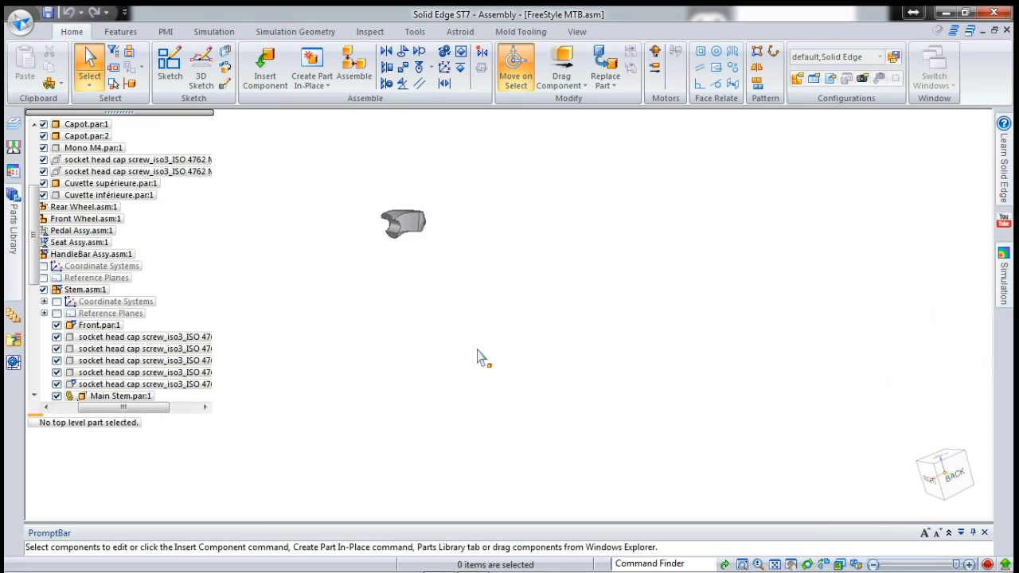
pyautogui.moveTo(567, 309)
pyautogui.mouseDown(button='middle')
pyautogui.moveTo(594, 301)
pyautogui.moveTo(552, 305)
pyautogui.mouseUp(button='middle')
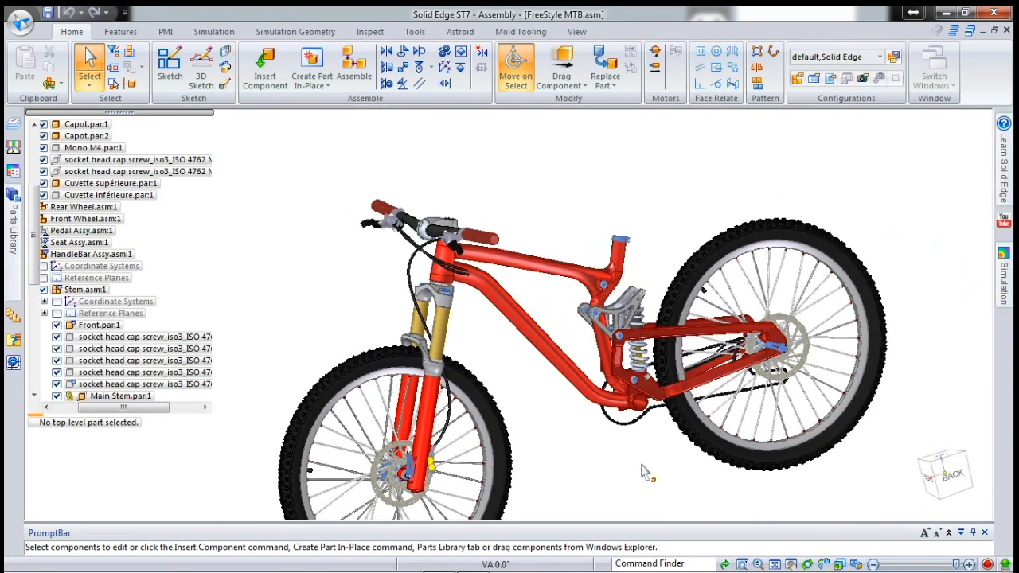
pyautogui.scroll(5, 593, 317)
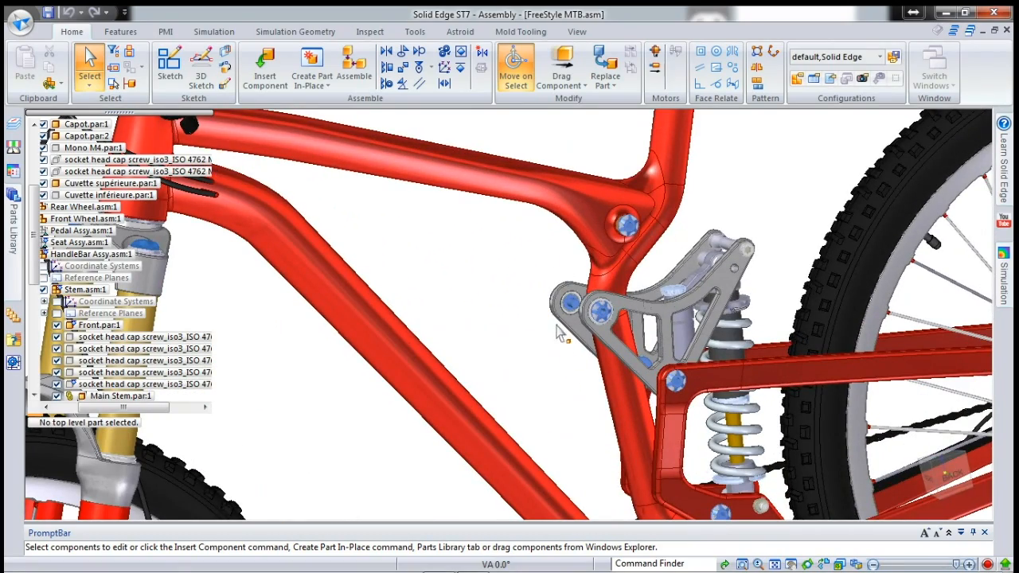
pyautogui.moveTo(555, 329); pyautogui.dragTo(586, 309, button='middle')
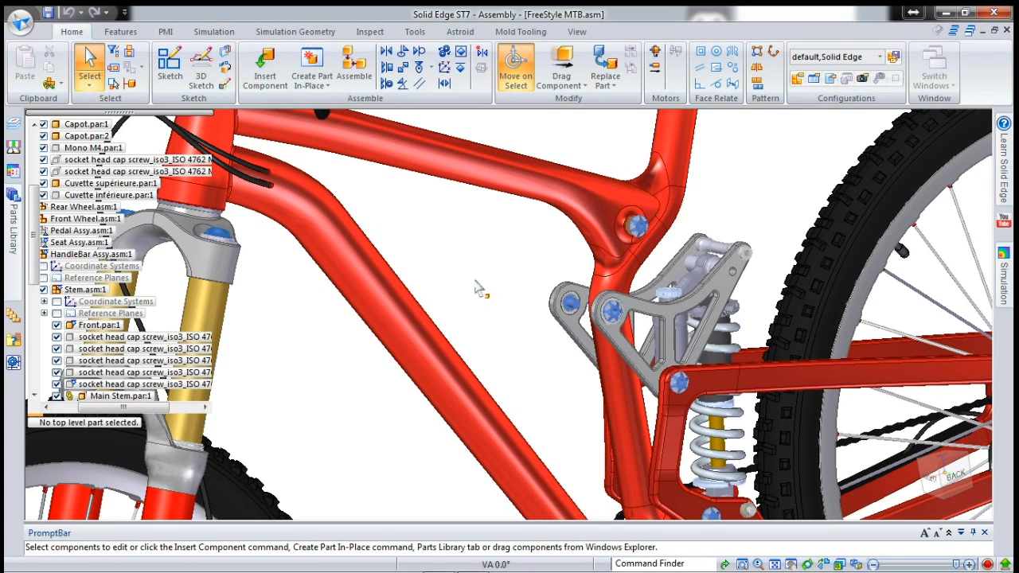
# - Start opening a file, go to the FirstLookMTB folder, filter for STEP documents and select Top Link.stp
pyautogui.click(22, 26)
pyautogui.click(55, 85)
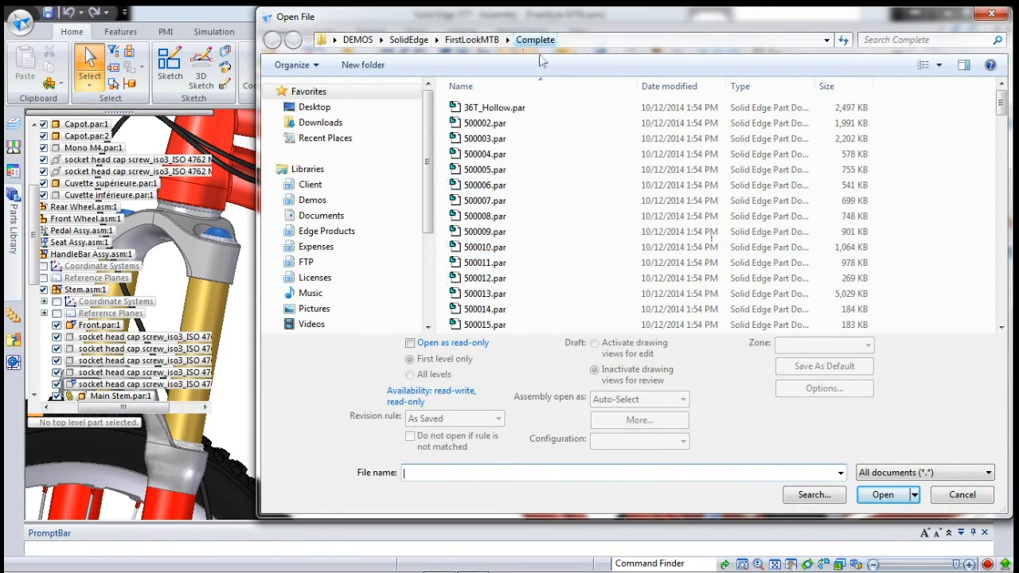
pyautogui.click(490, 40)
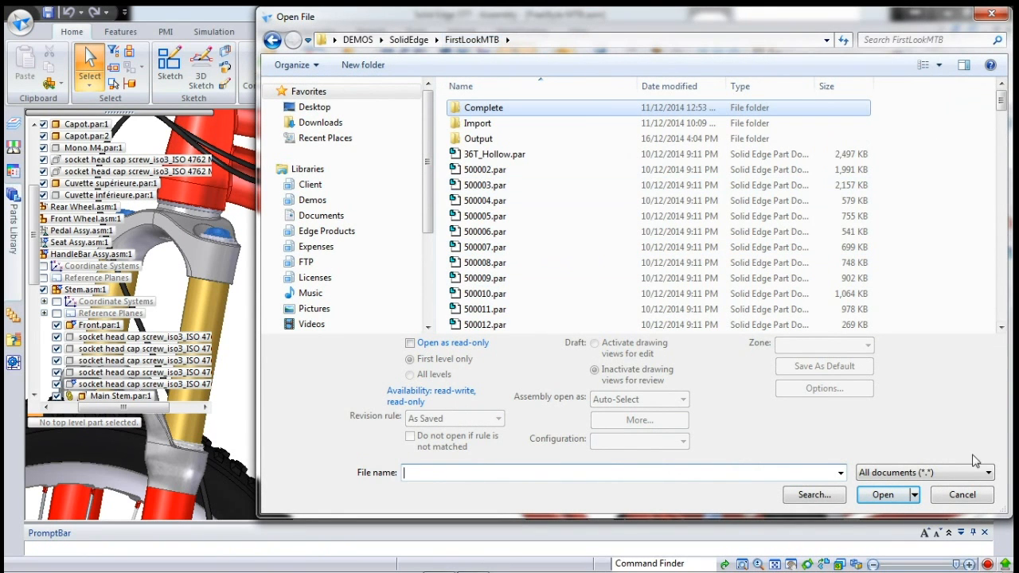
pyautogui.click(968, 479)
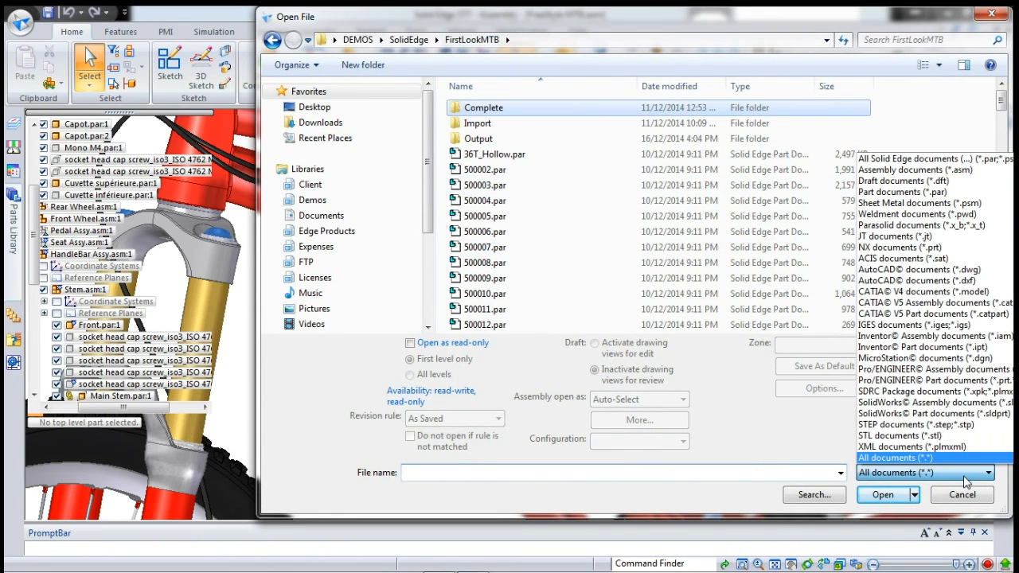
pyautogui.click(916, 425)
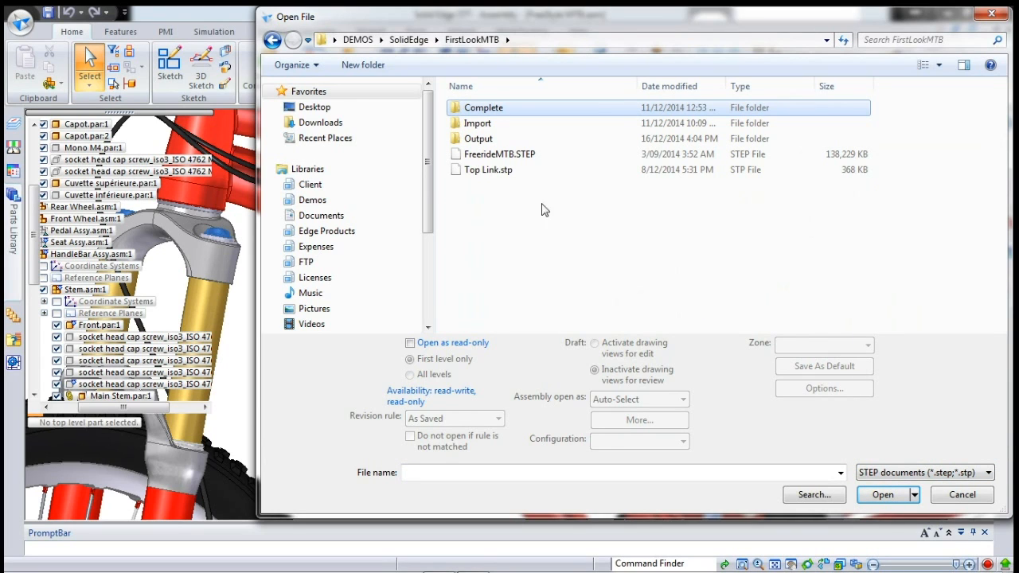
pyautogui.click(490, 169)
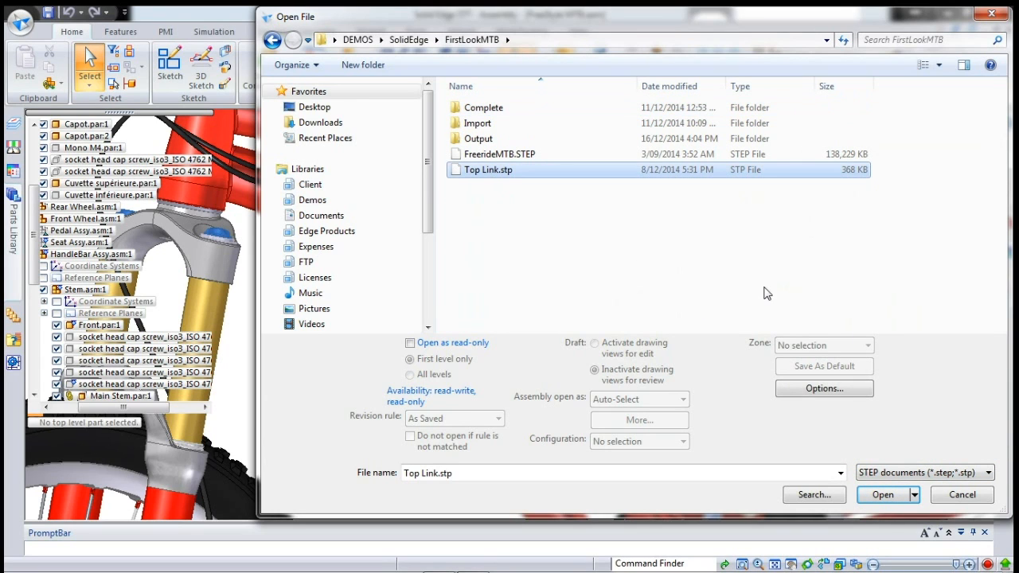
# - Accept the STEP import options and open the selected file using the ansi metric part.par template
pyautogui.click(856, 393)
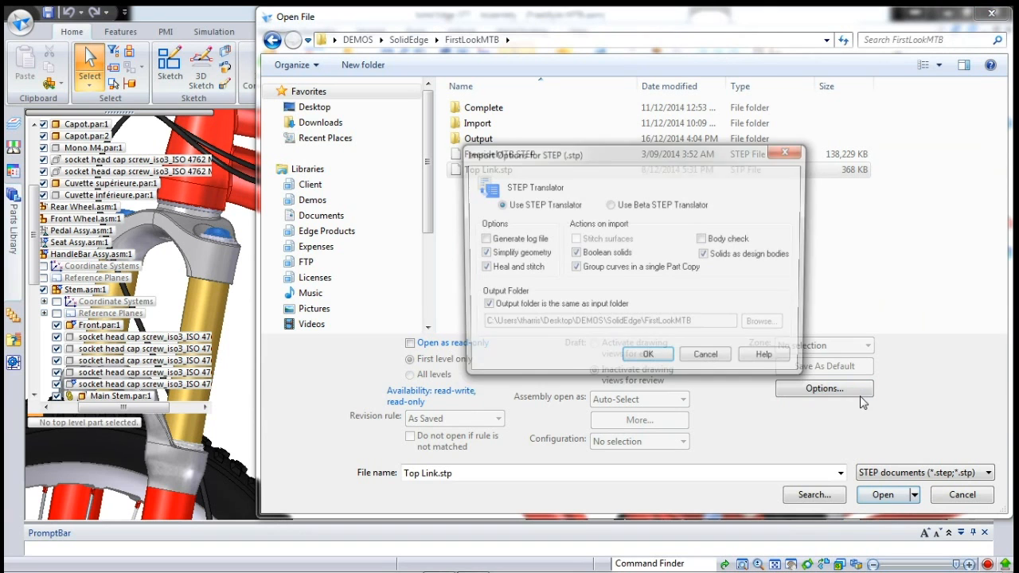
pyautogui.click(665, 362)
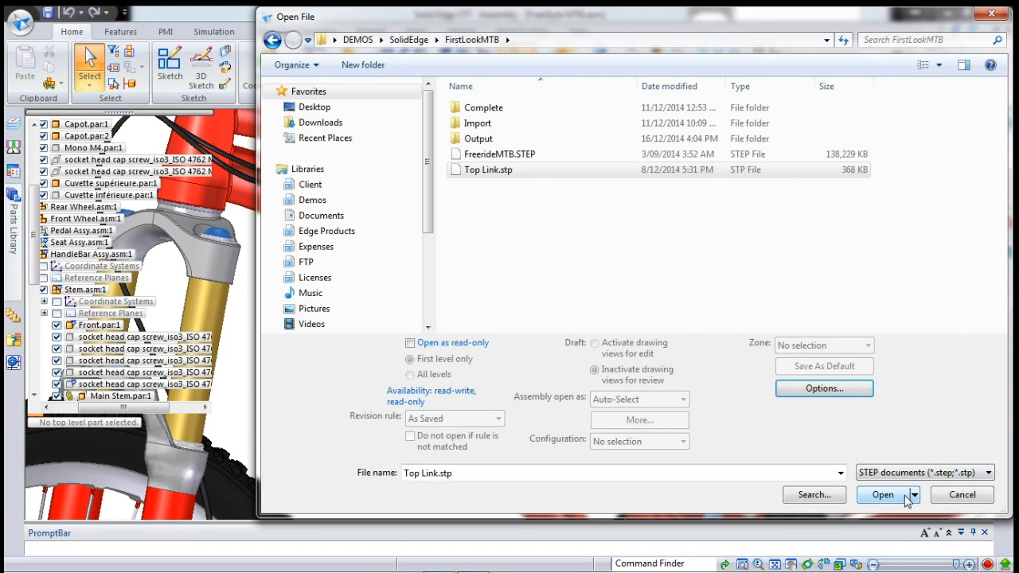
pyautogui.click(906, 496)
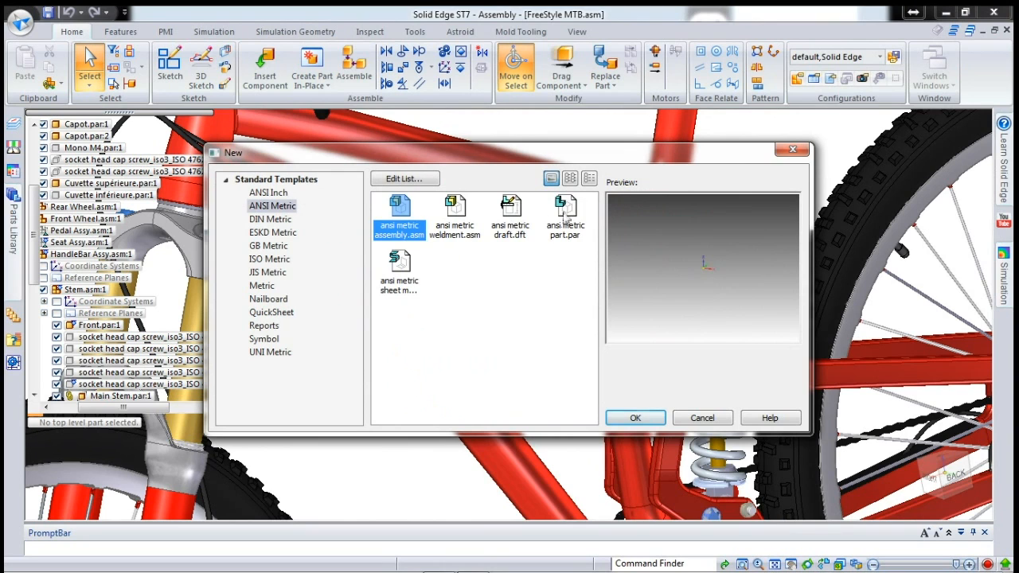
pyautogui.click(636, 417)
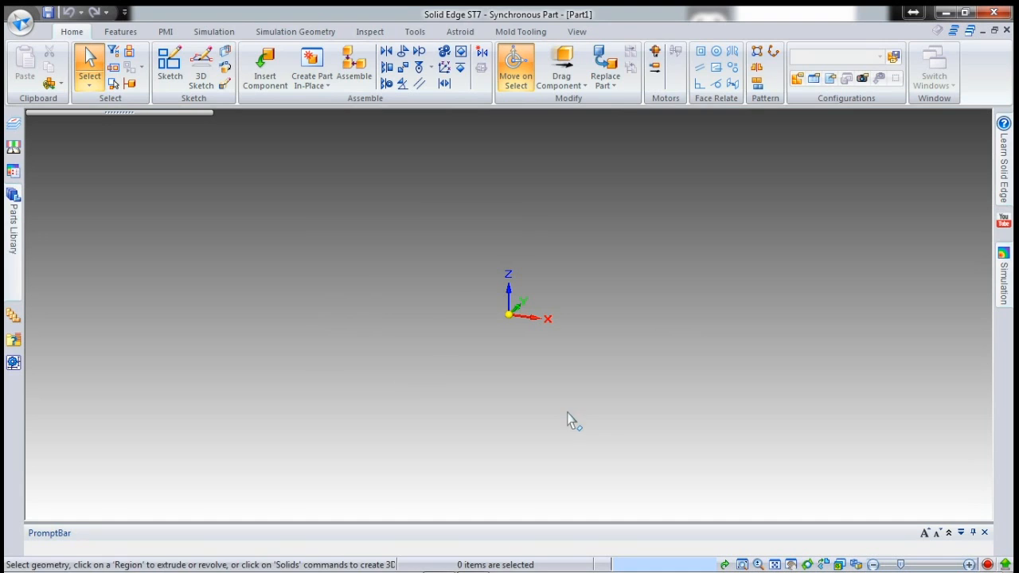
# - Optimize the imported Top Link body, declining to save all documents, and close the optimization report
pyautogui.moveTo(478, 353); pyautogui.dragTo(557, 273, button='middle')
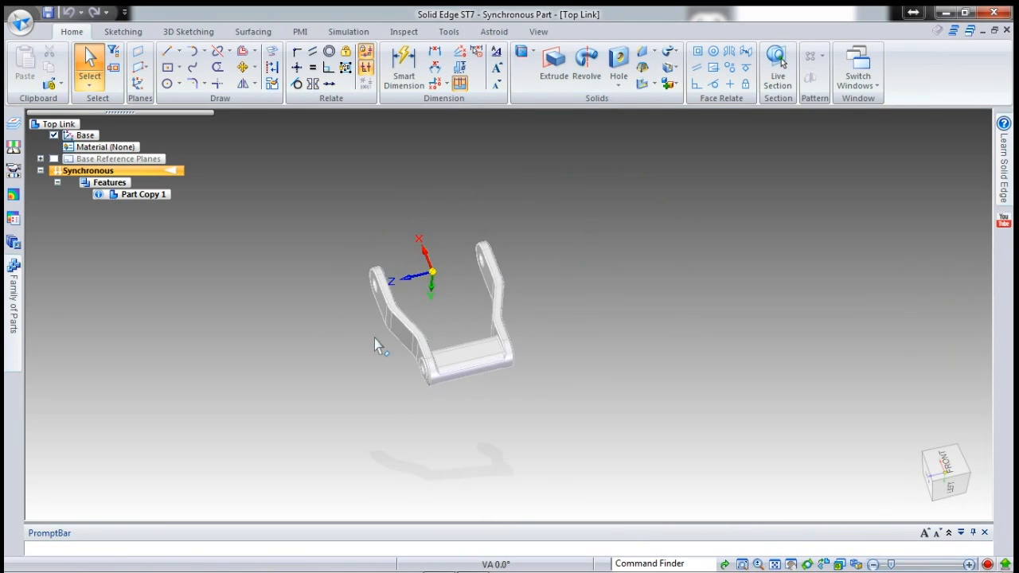
pyautogui.scroll(2, 374, 338)
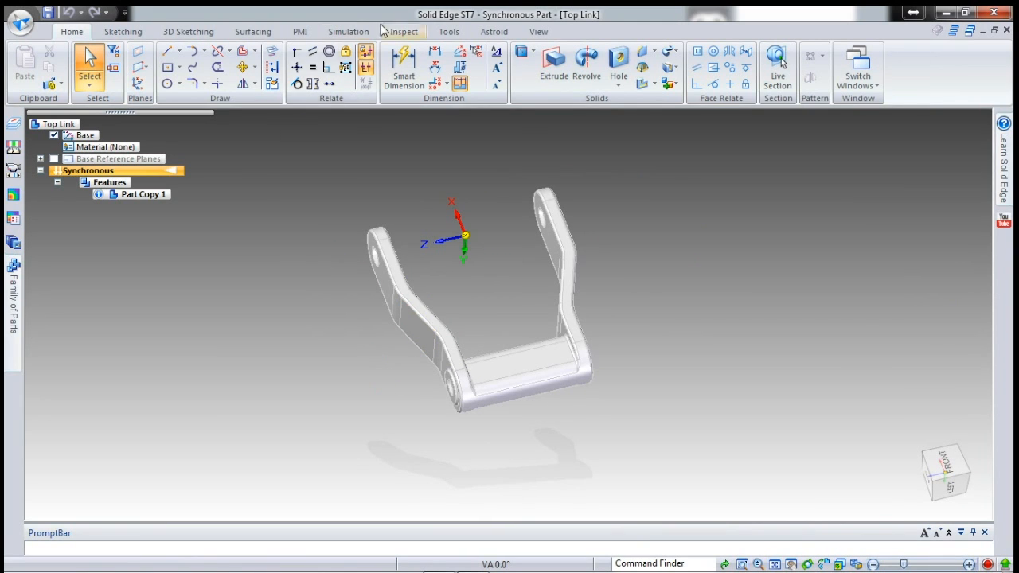
pyautogui.click(404, 31)
pyautogui.click(341, 68)
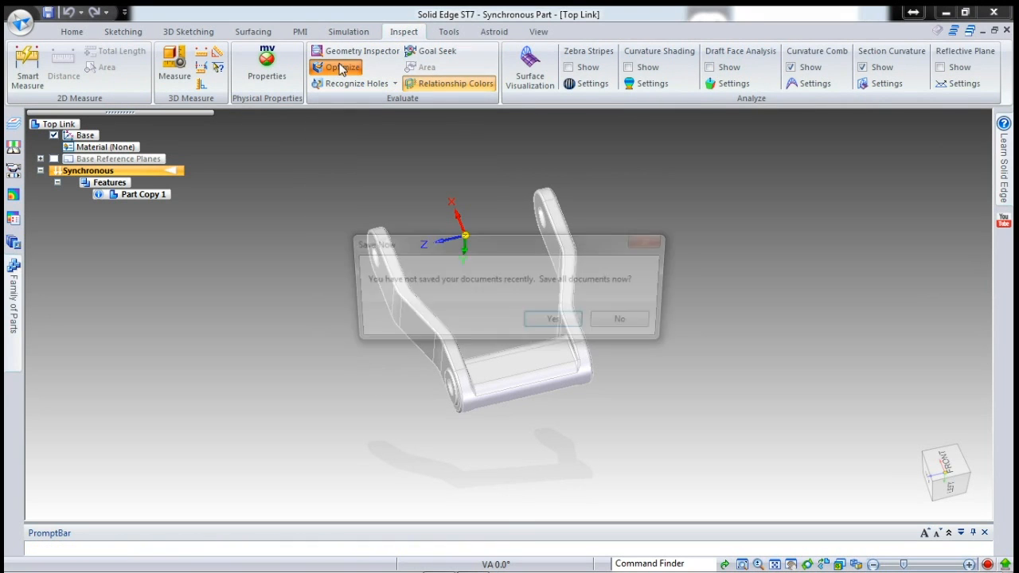
pyautogui.click(625, 327)
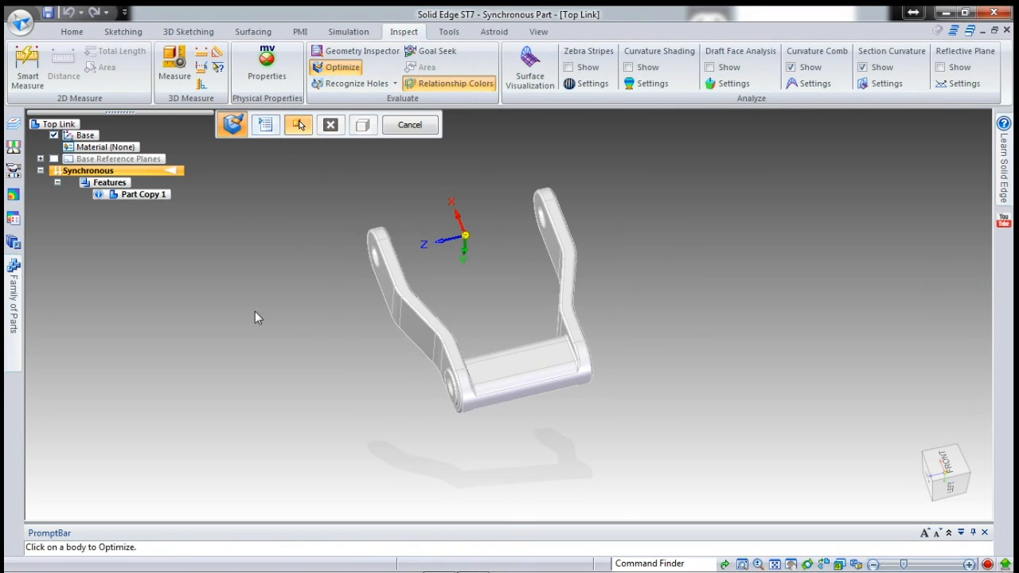
pyautogui.click(395, 282)
pyautogui.click(402, 127)
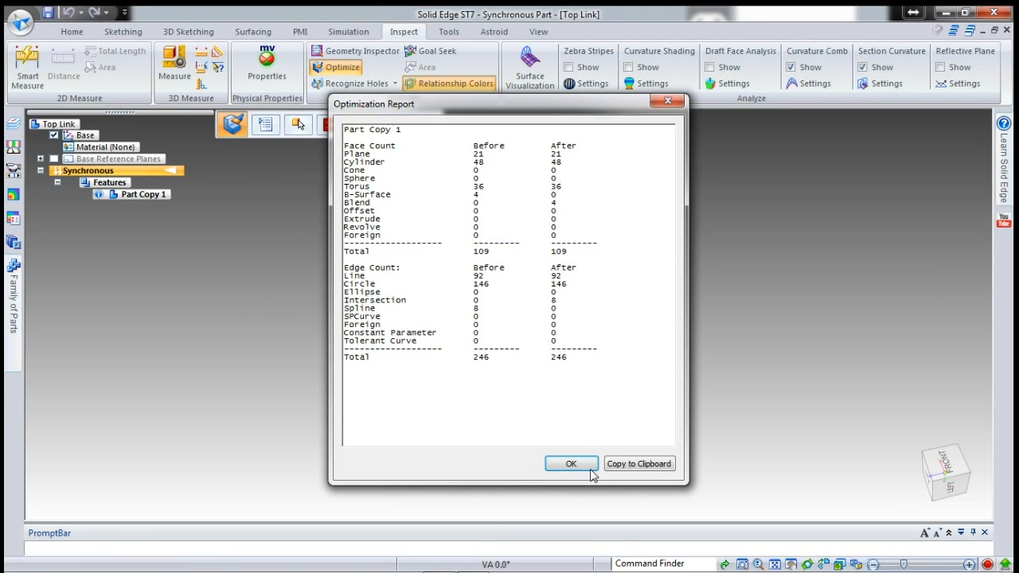
pyautogui.click(571, 465)
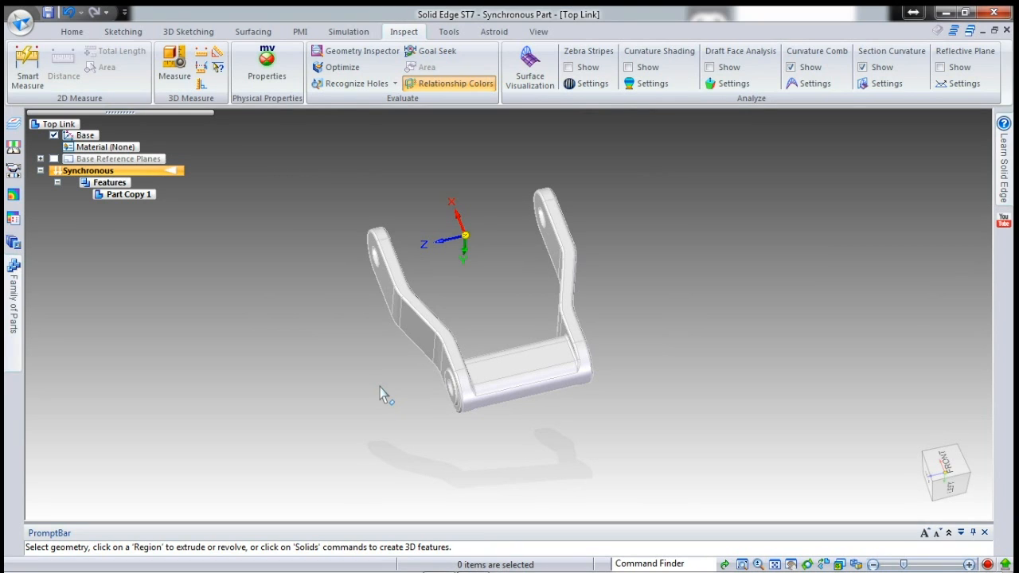
# - Try to move the 10 mm hole at the arm's end with the Lock to Base Reference live rule turned off
pyautogui.moveTo(397, 404); pyautogui.dragTo(468, 365, button='middle')
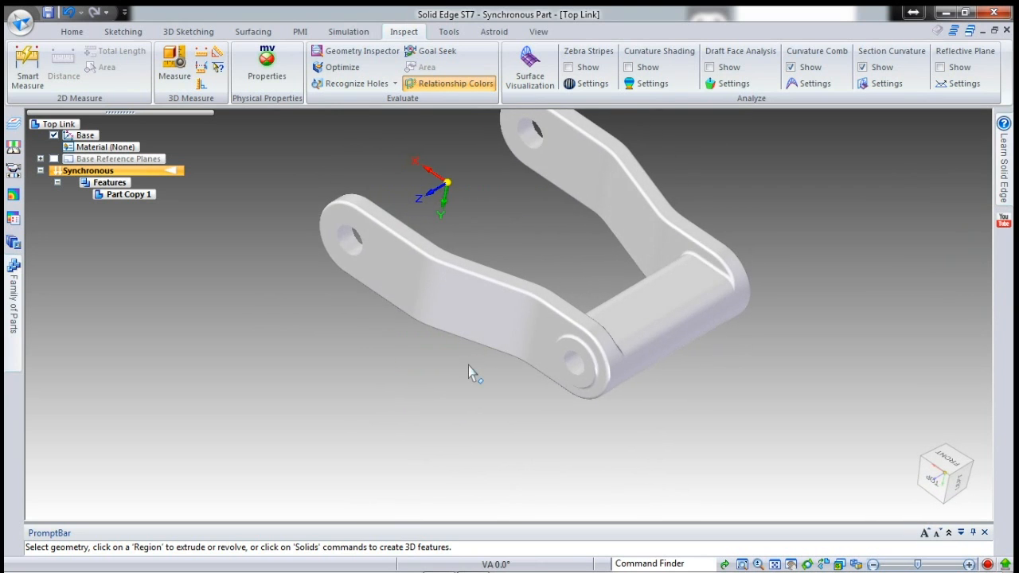
pyautogui.scroll(-2, 476, 419)
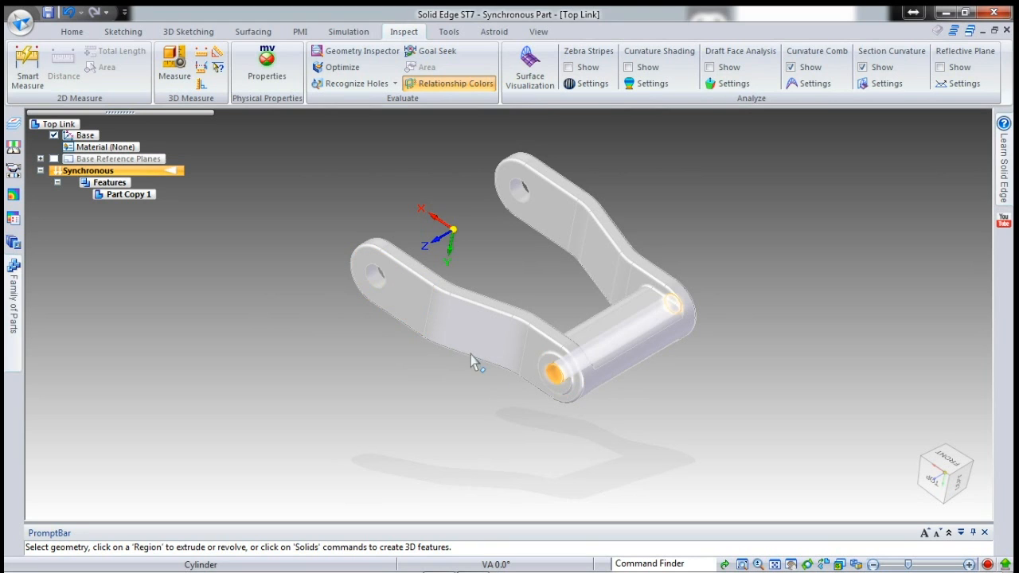
pyautogui.click(373, 277)
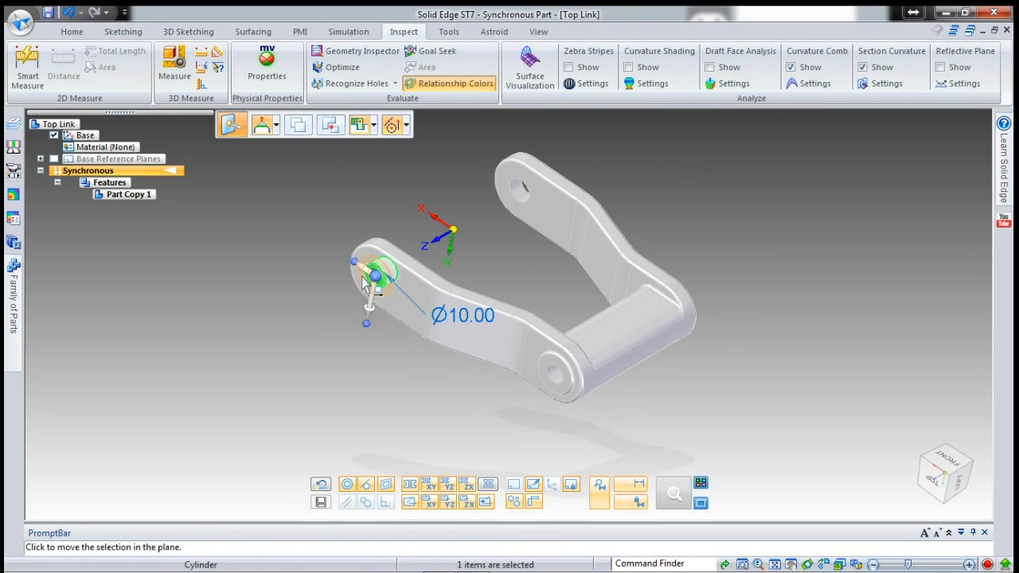
pyautogui.click(378, 279)
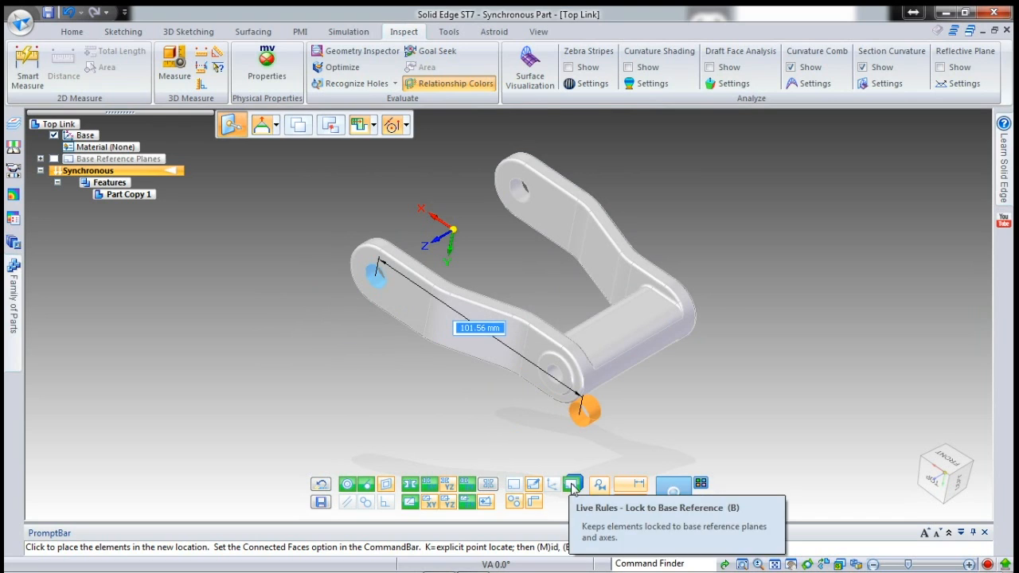
pyautogui.click(570, 483)
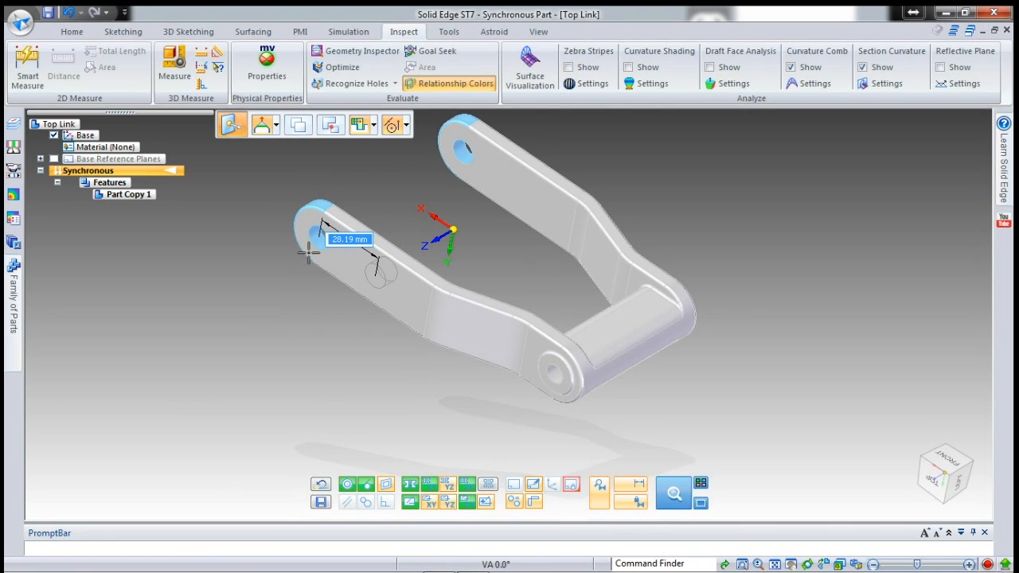
pyautogui.press('Escape')
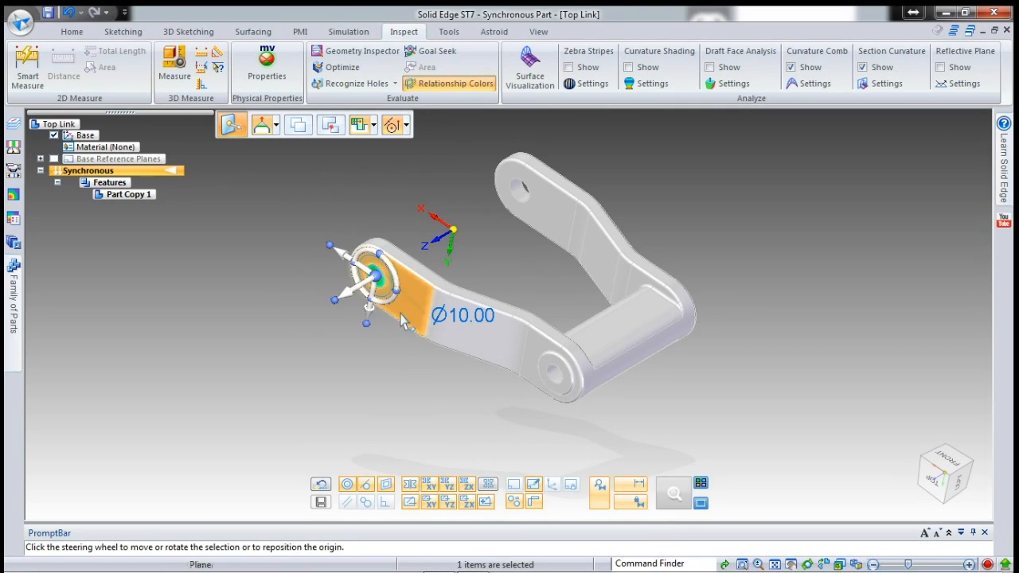
# - Try to move the flat outer side face at the end of the near arm outward
pyautogui.click(400, 314)
pyautogui.click(387, 322)
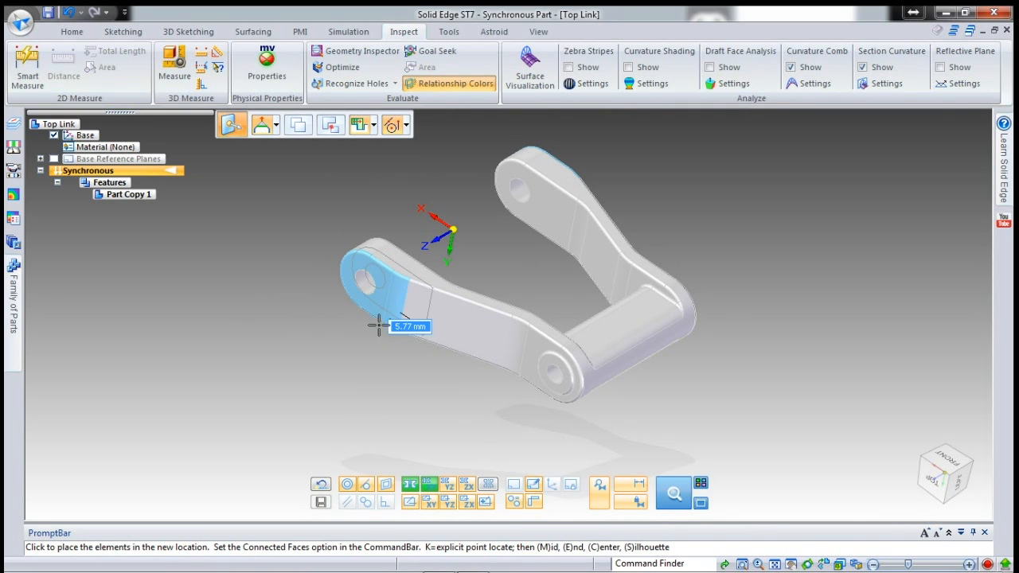
pyautogui.click(431, 351)
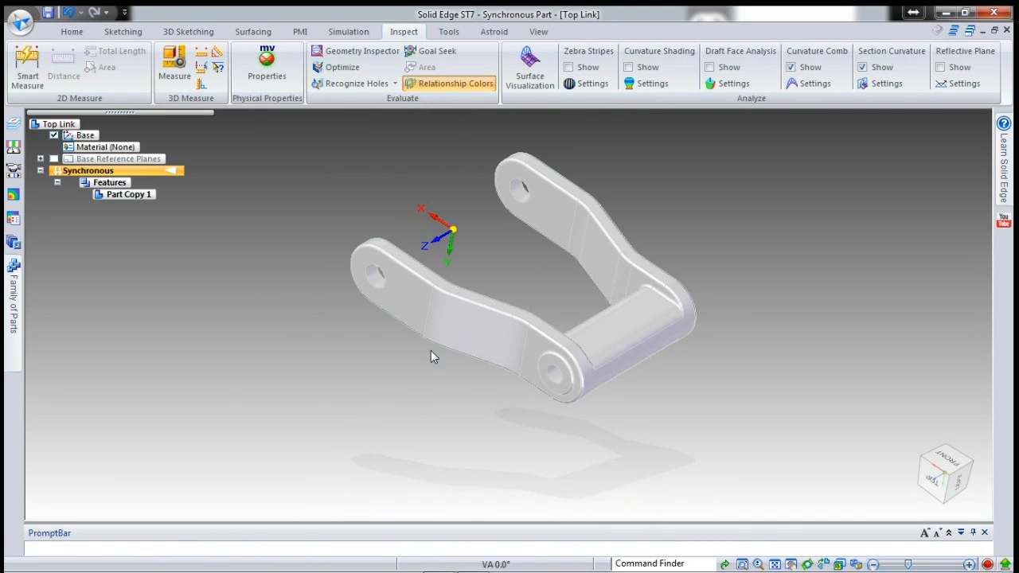
# - Try to move the flat outer face at the near arm's end outward with connected faces set to Tip
pyautogui.moveTo(448, 295); pyautogui.dragTo(446, 323, button='middle')
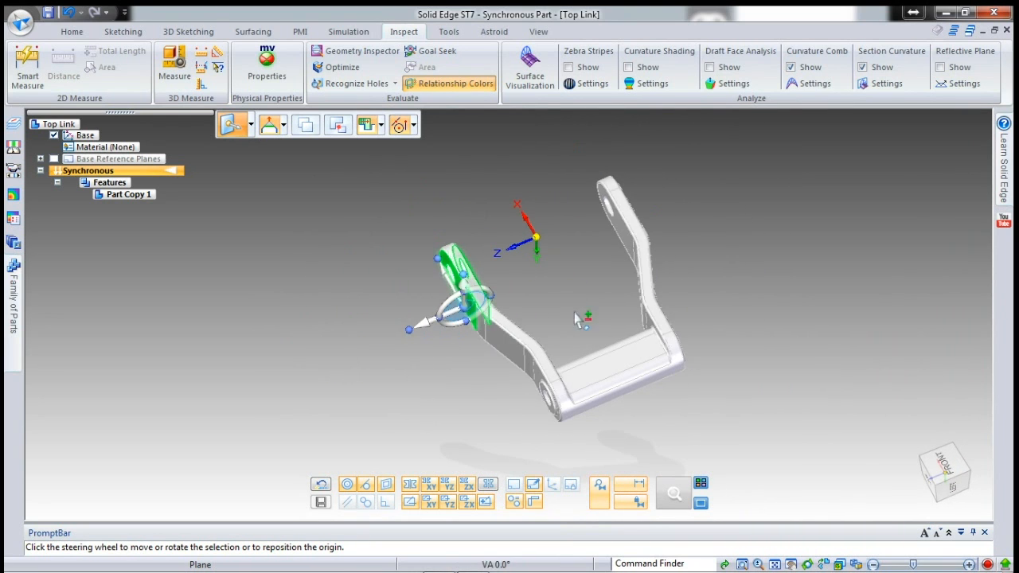
pyautogui.click(424, 327)
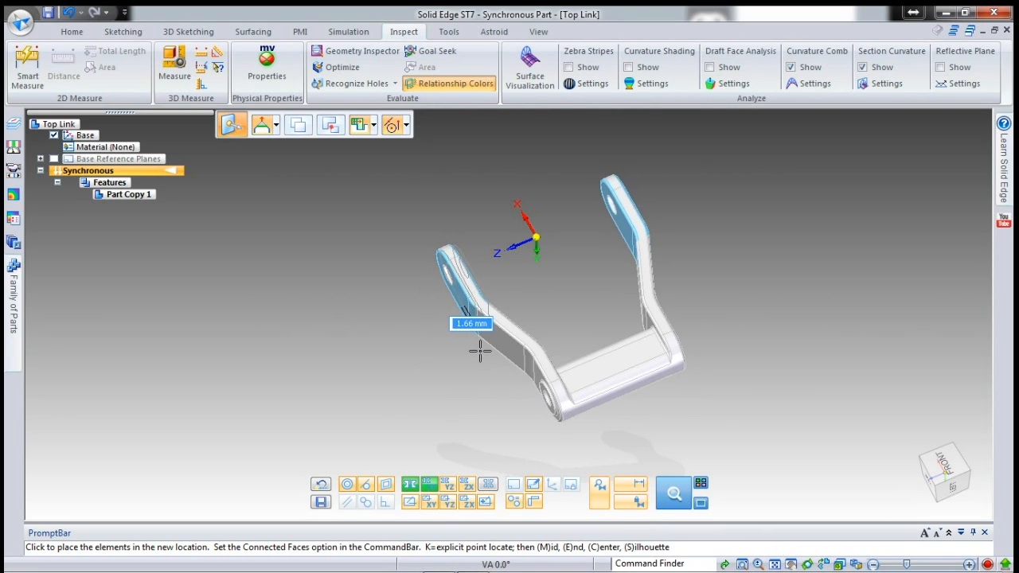
pyautogui.click(275, 125)
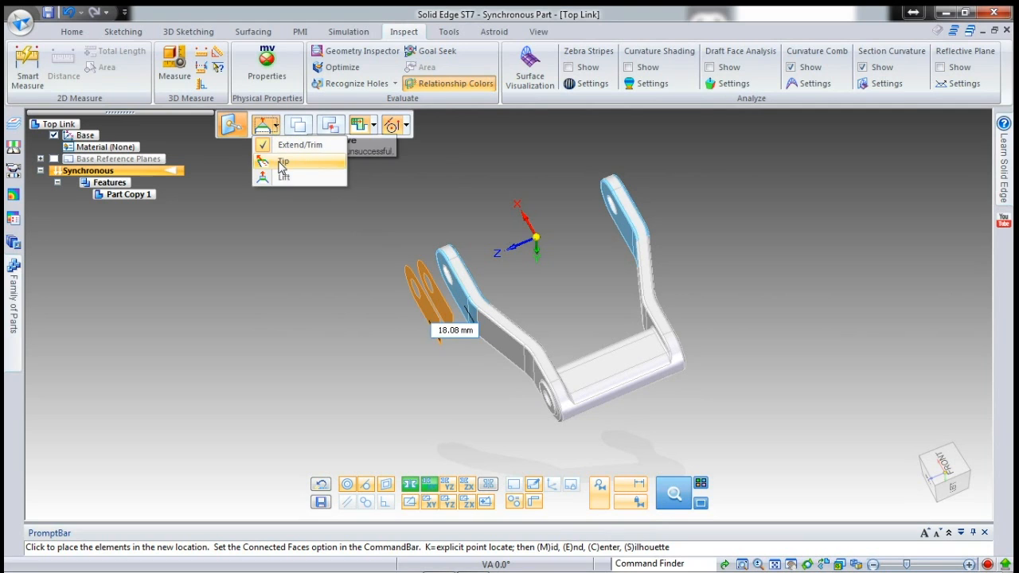
pyautogui.click(283, 156)
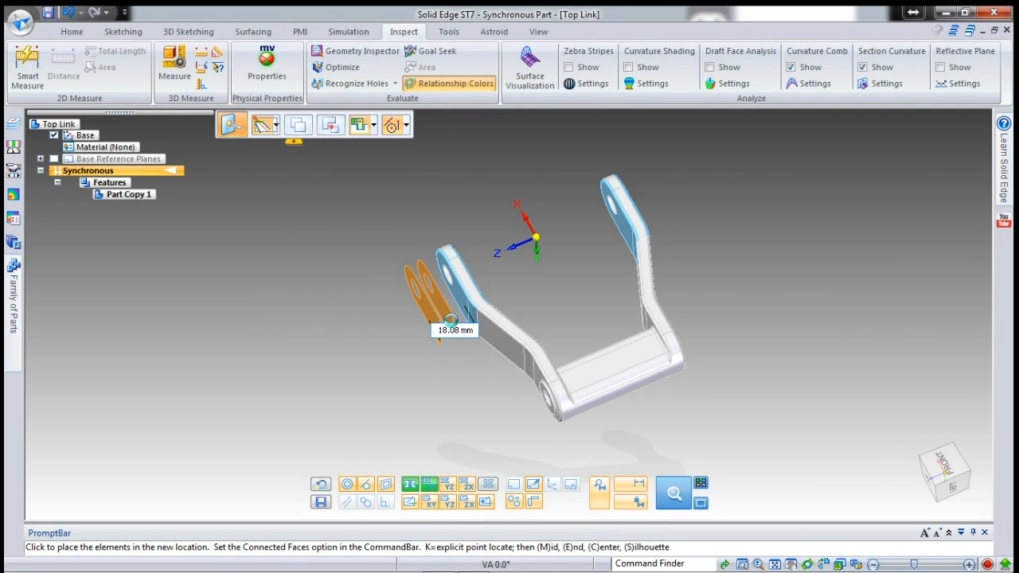
pyautogui.click(455, 323)
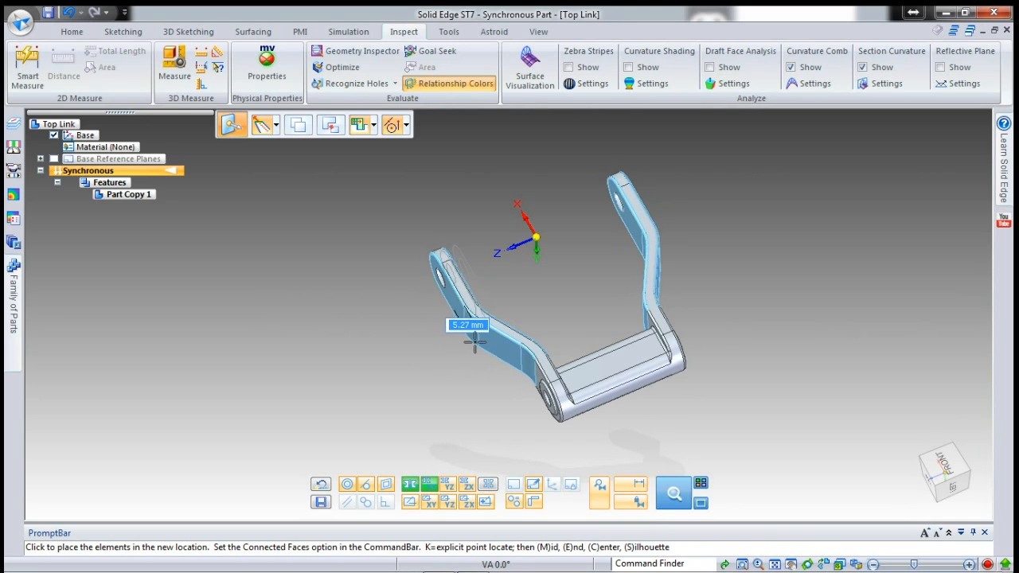
pyautogui.press('Escape')
pyautogui.press('Escape')
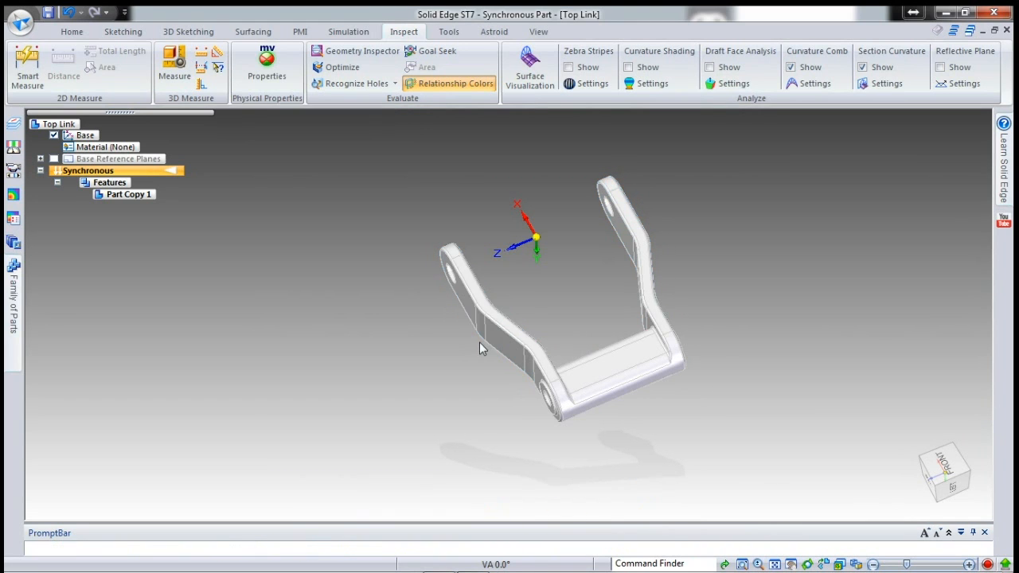
# - Save the imported part as Top Link.par in the FirstLookMTB folder
pyautogui.moveTo(500, 394); pyautogui.dragTo(521, 330, button='middle')
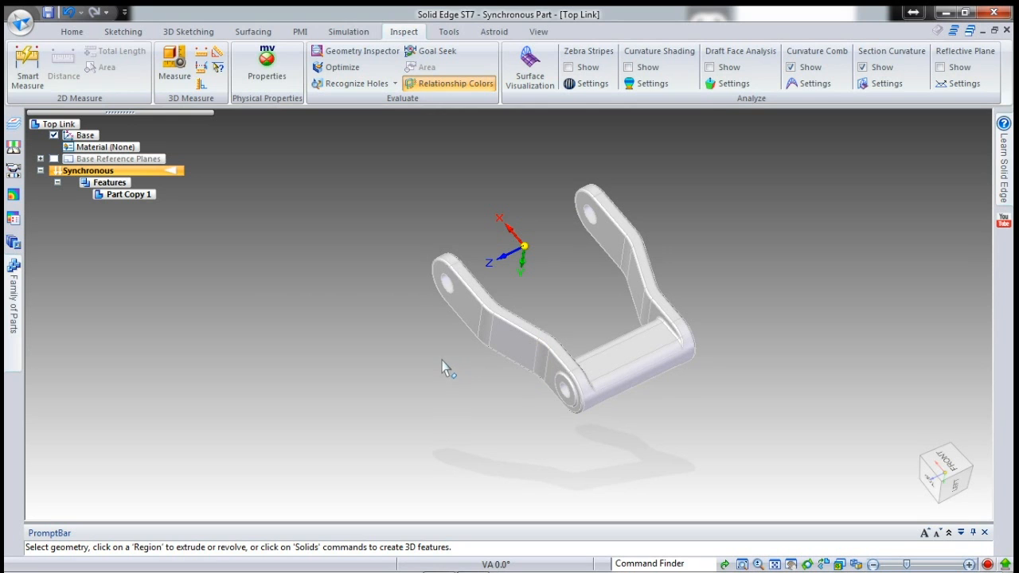
pyautogui.click(47, 12)
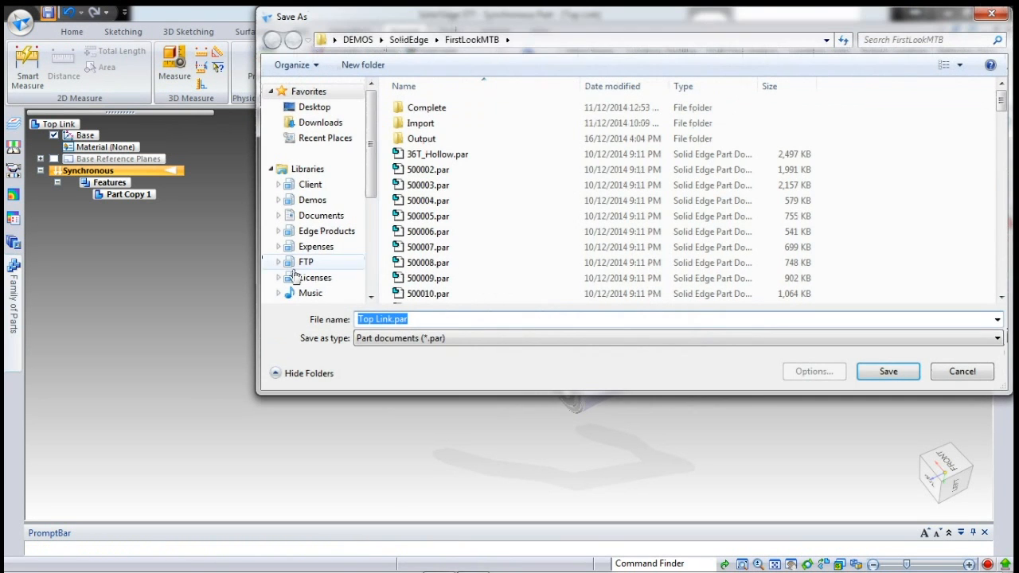
pyautogui.click(885, 371)
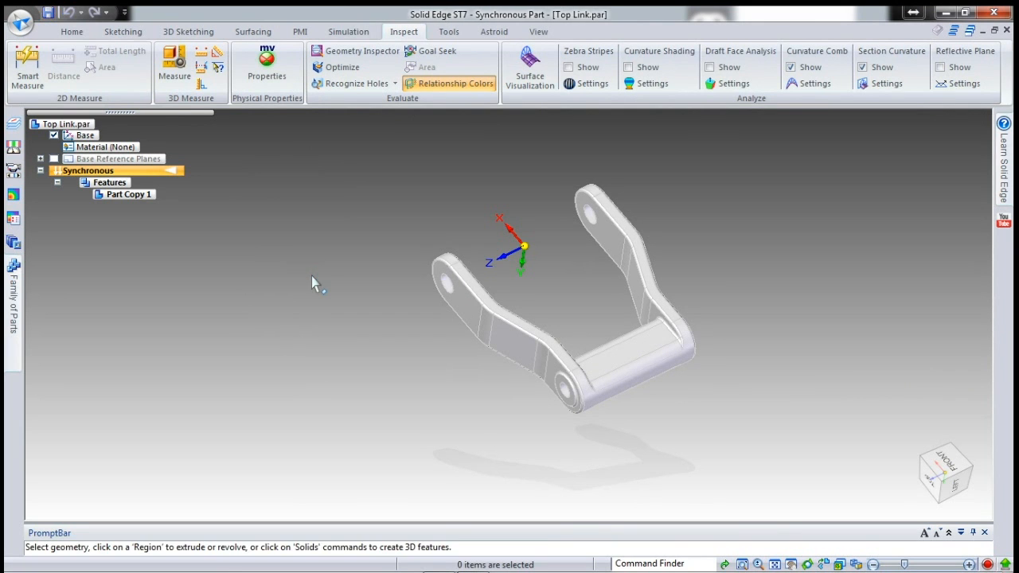
# - Open the AutoCAD drawing Top Link.dwg from the FirstLookMTB folder
pyautogui.click(20, 21)
pyautogui.click(39, 79)
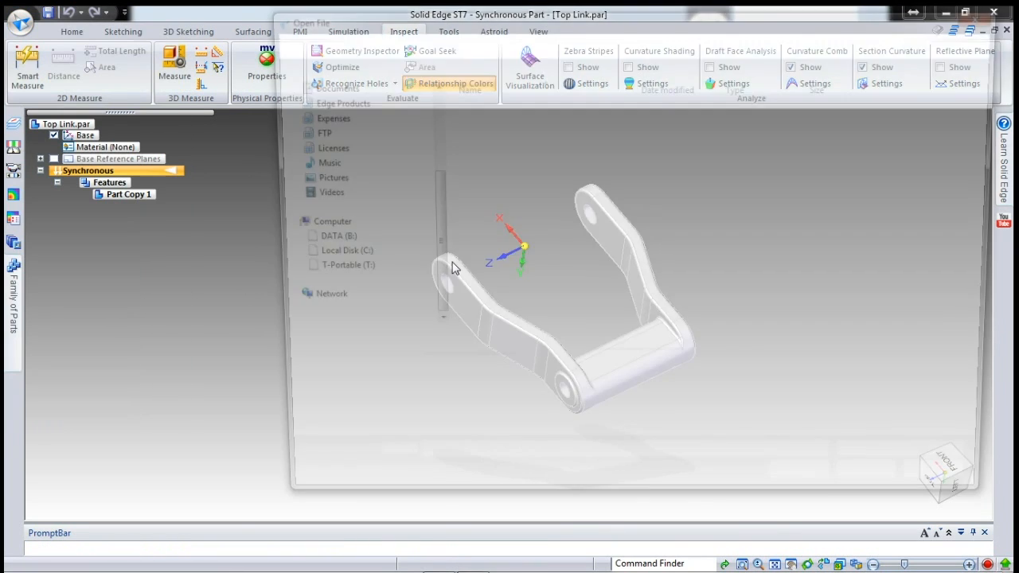
pyautogui.click(939, 476)
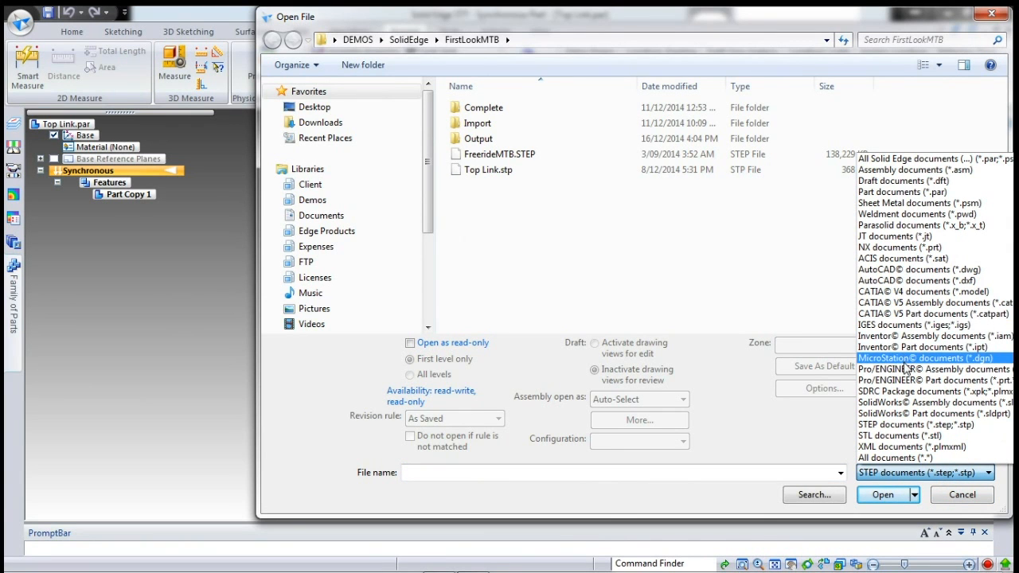
pyautogui.click(912, 270)
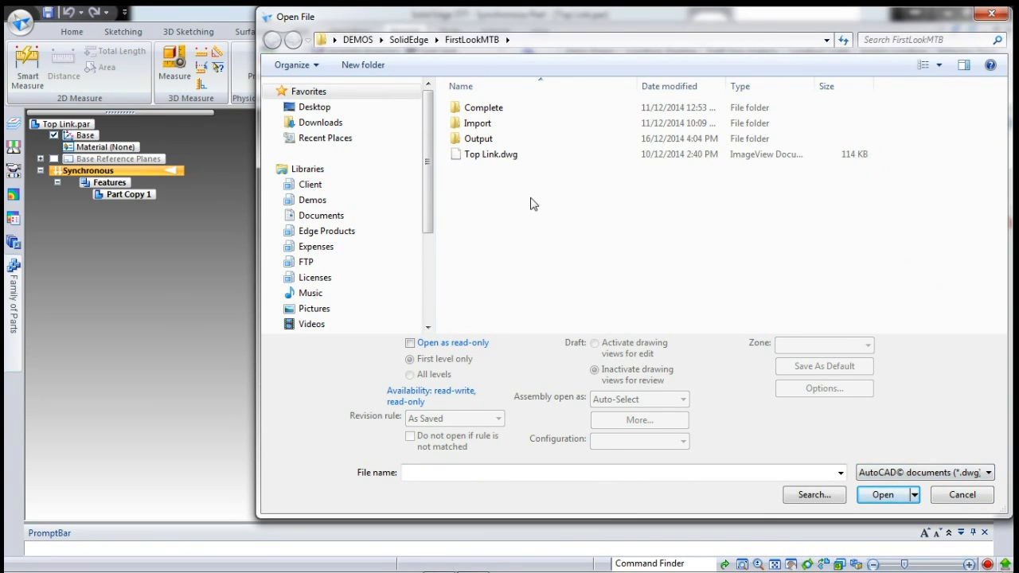
pyautogui.click(491, 156)
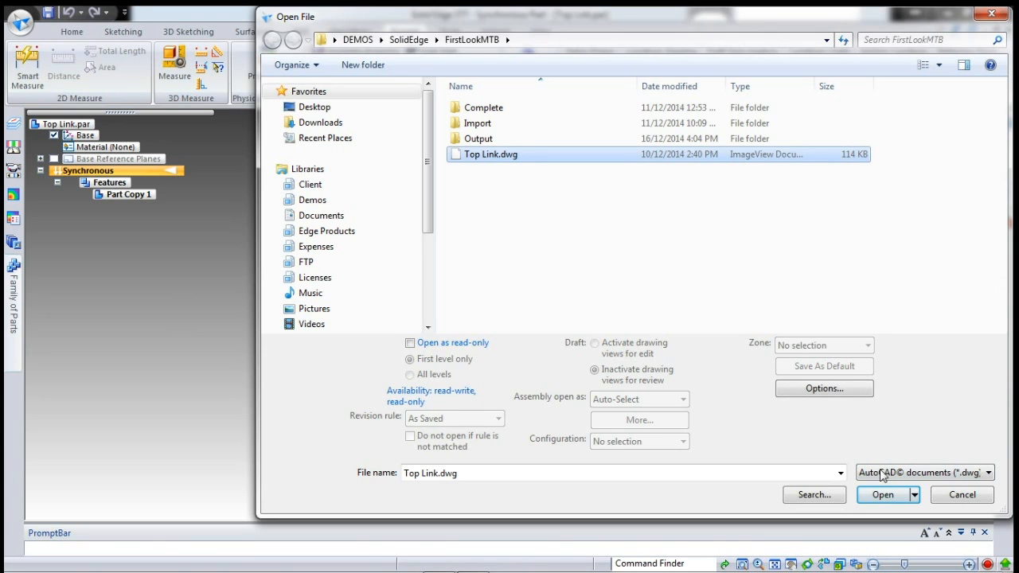
pyautogui.click(882, 495)
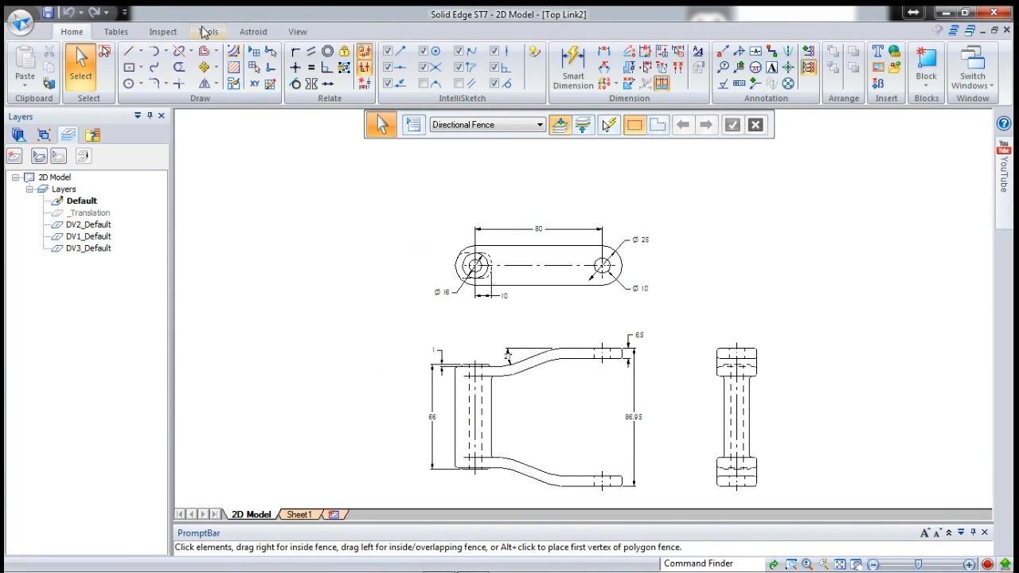
# - Try Smart Dimension on the two end holes of the upper link view, including the distance between them
pyautogui.click(207, 32)
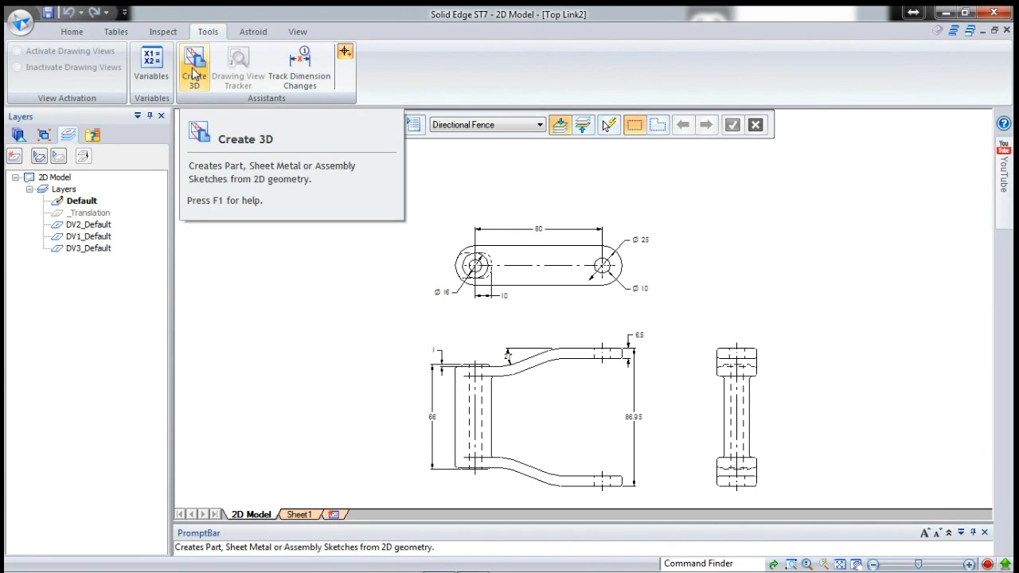
pyautogui.scroll(3, 568, 308)
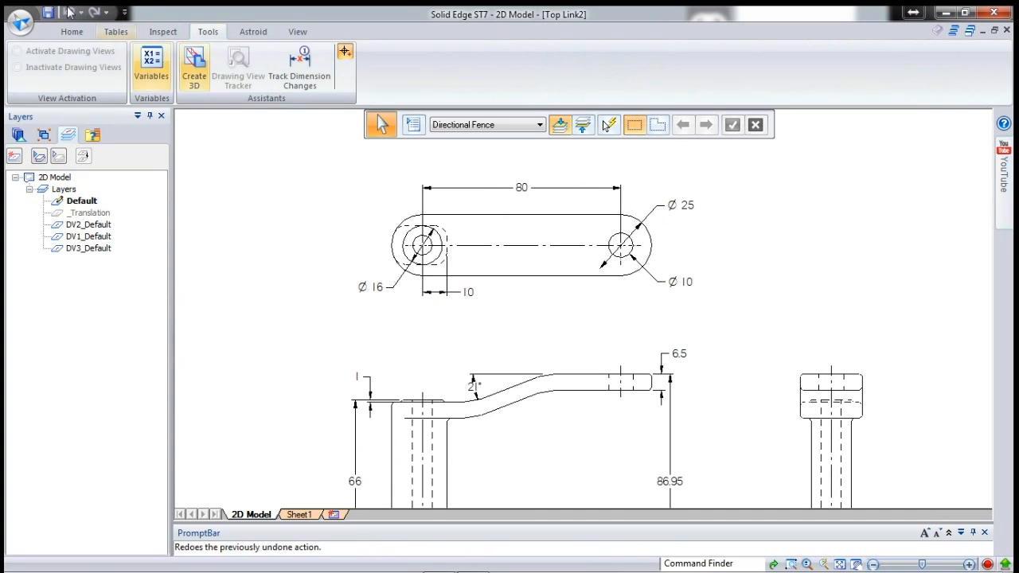
pyautogui.click(72, 32)
pyautogui.click(573, 67)
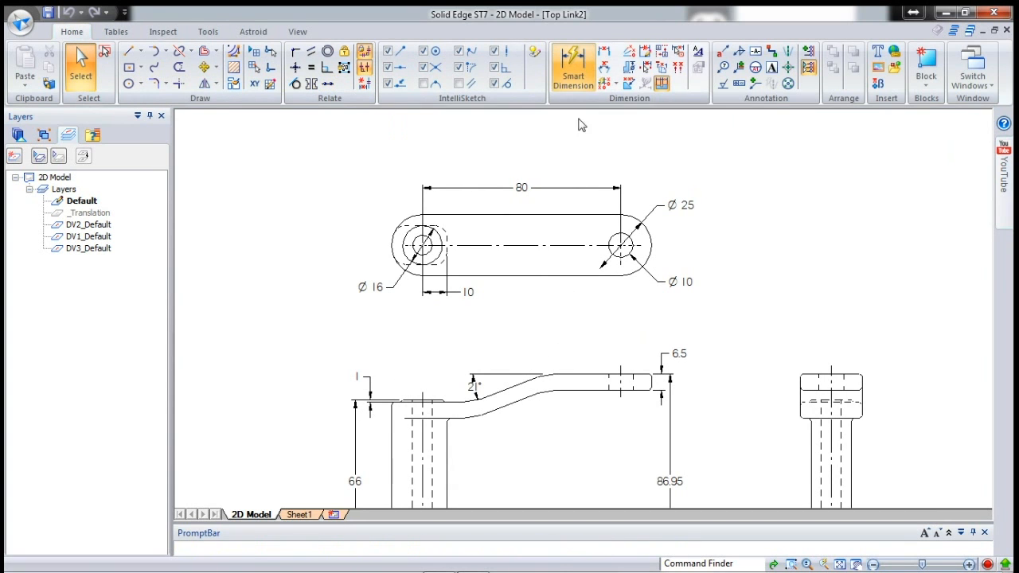
pyautogui.click(627, 248)
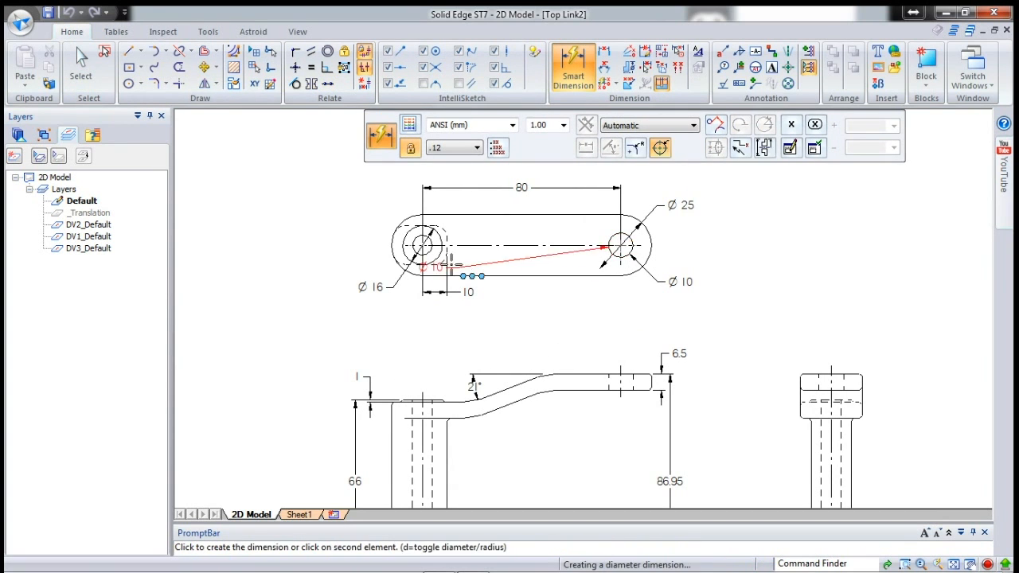
pyautogui.click(423, 247)
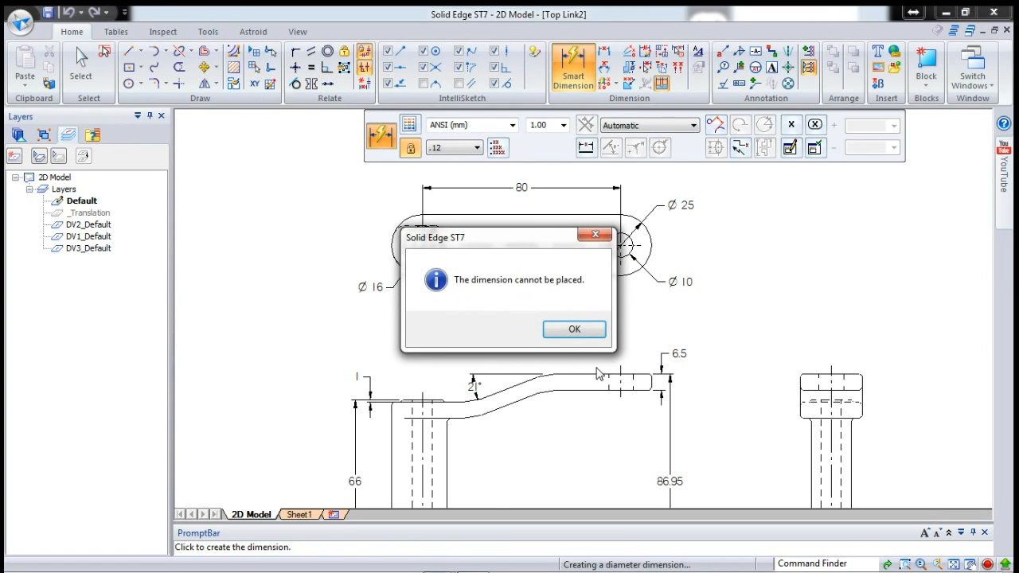
pyautogui.click(569, 324)
pyautogui.scroll(5, 452, 248)
pyautogui.click(369, 269)
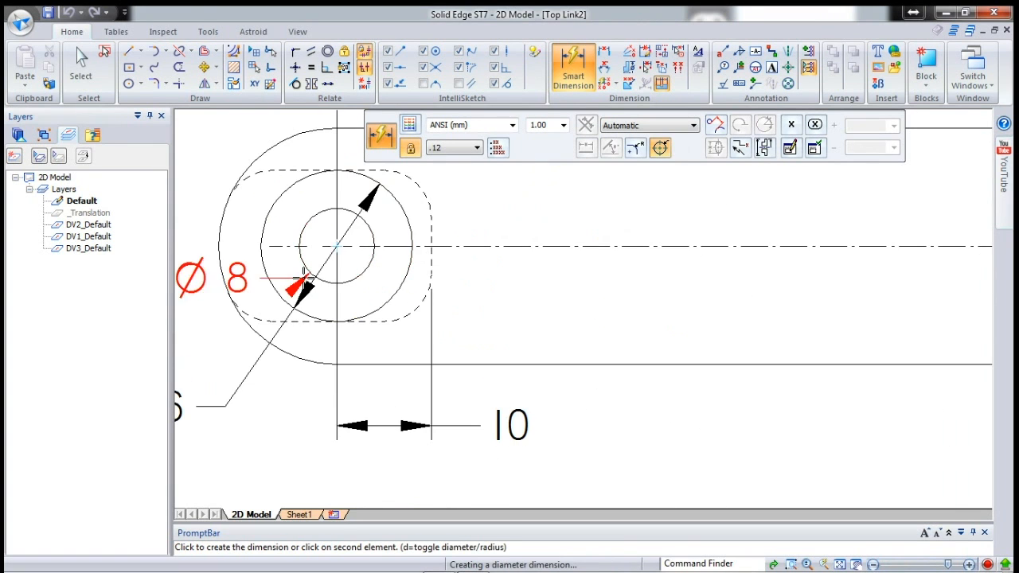
pyautogui.scroll(-4, 299, 280)
pyautogui.click(619, 312)
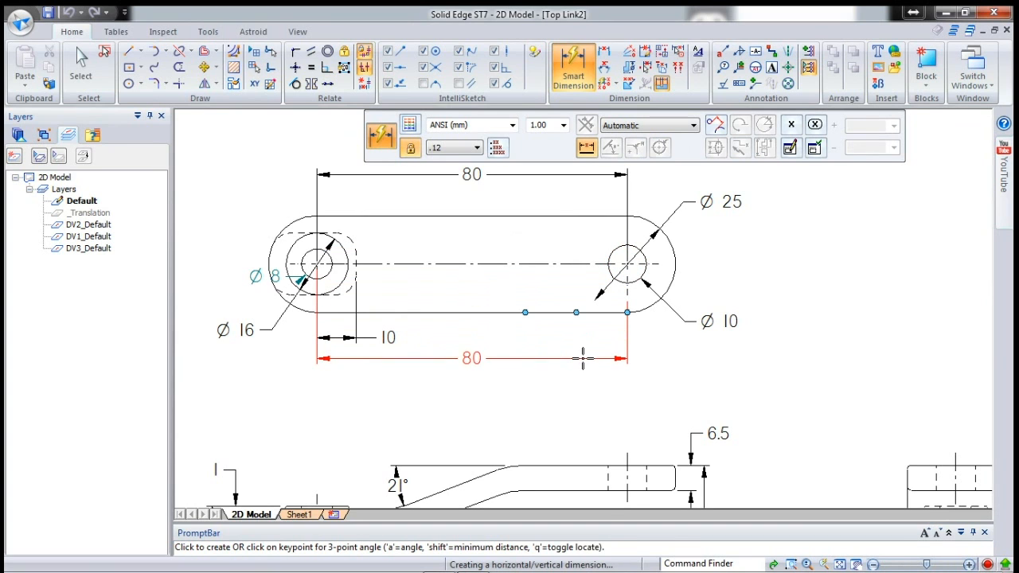
pyautogui.press('Escape')
pyautogui.scroll(-4, 591, 366)
pyautogui.scroll(-1, 528, 225)
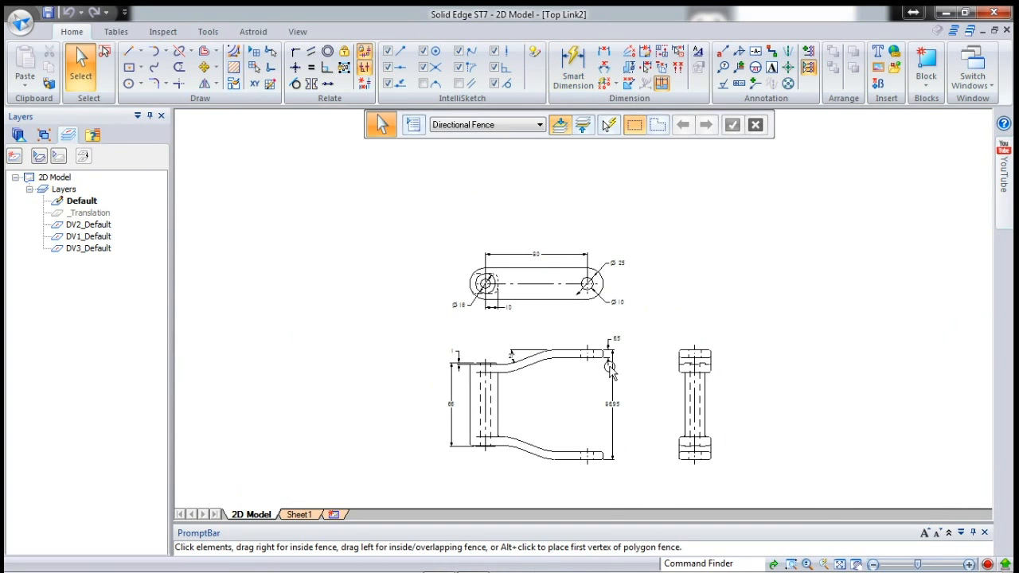
# - Start Create 3D from the 2D geometry and choose the existing file Top Link.par as its destination
pyautogui.scroll(1, 613, 438)
pyautogui.click(211, 35)
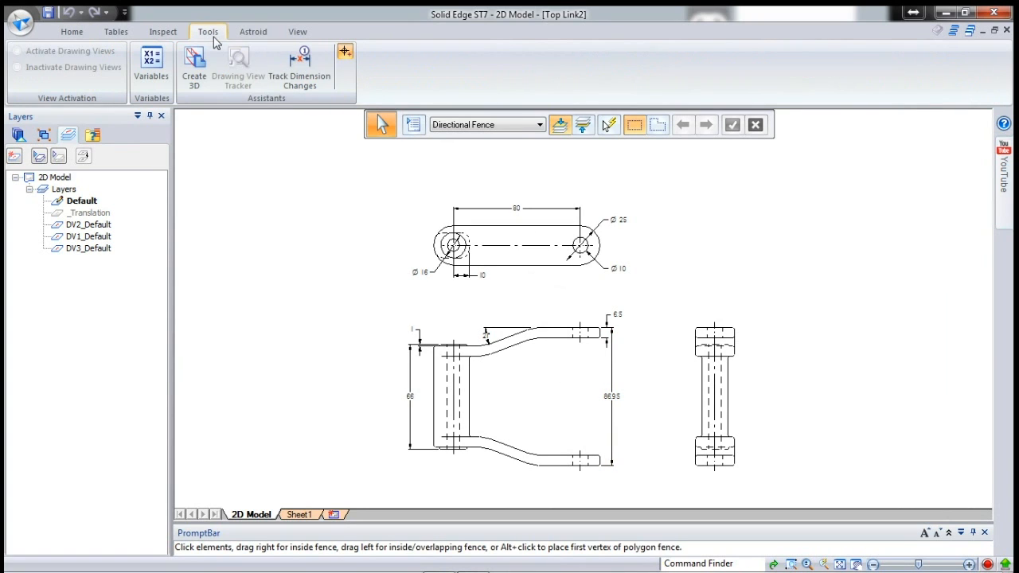
pyautogui.click(191, 66)
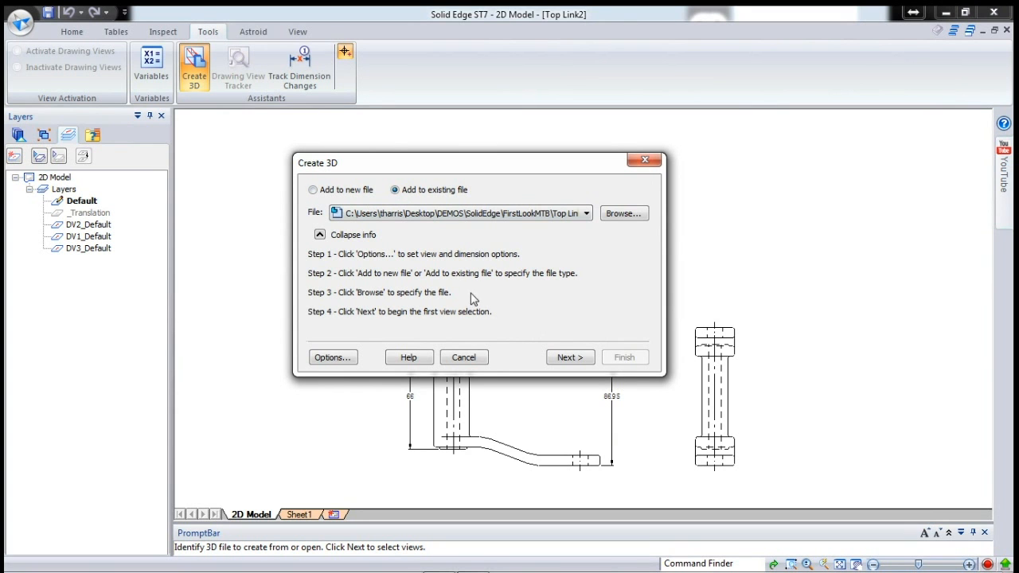
pyautogui.click(624, 214)
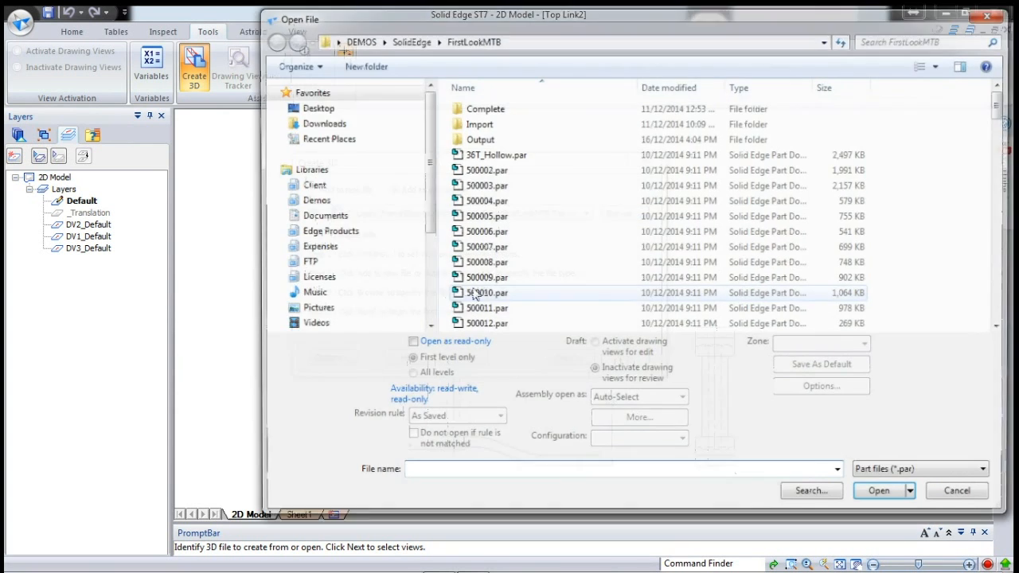
pyautogui.scroll(-15, 996, 134)
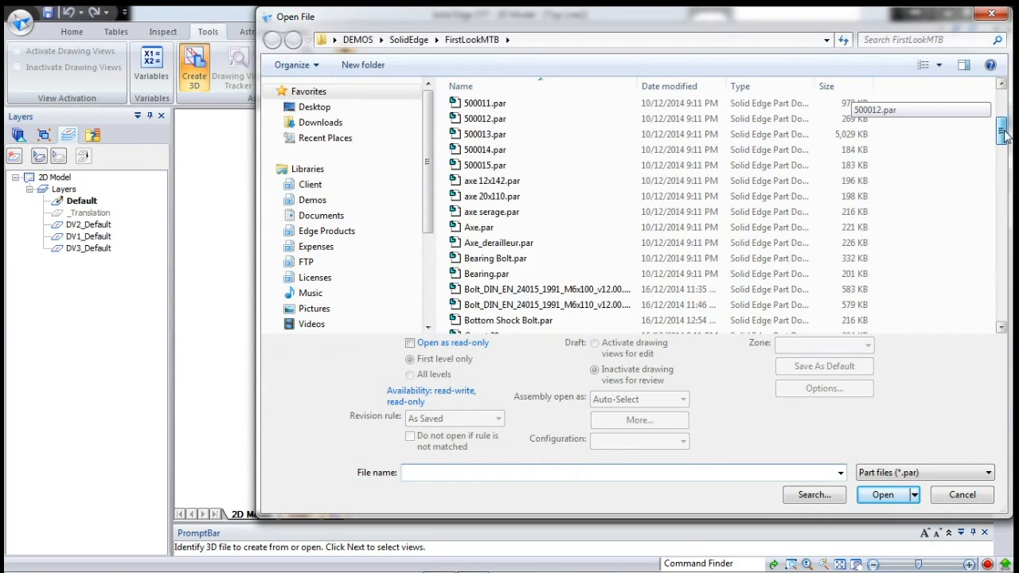
pyautogui.moveTo(999, 177); pyautogui.dragTo(995, 264)
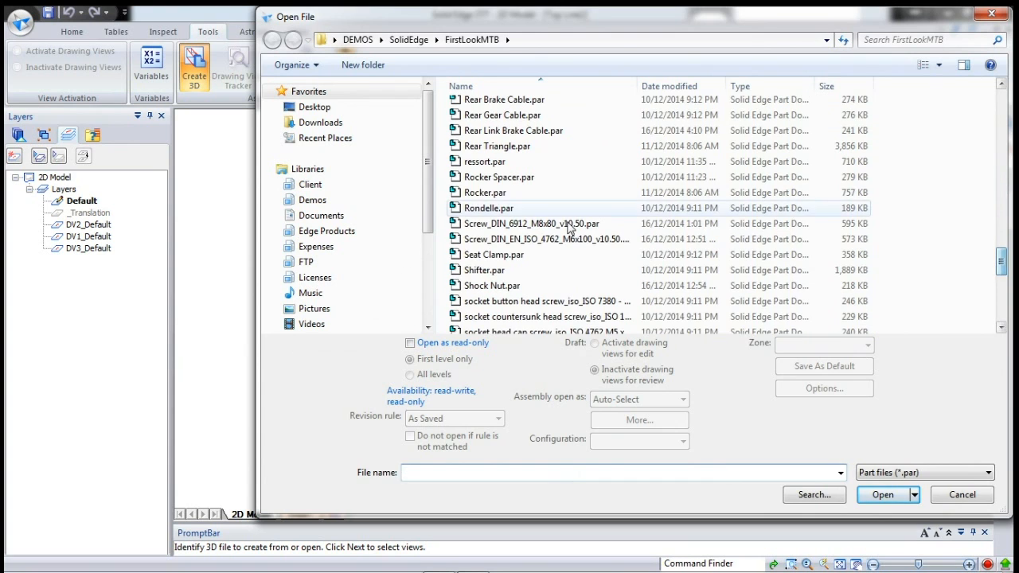
pyautogui.click(514, 238)
pyautogui.write('to')
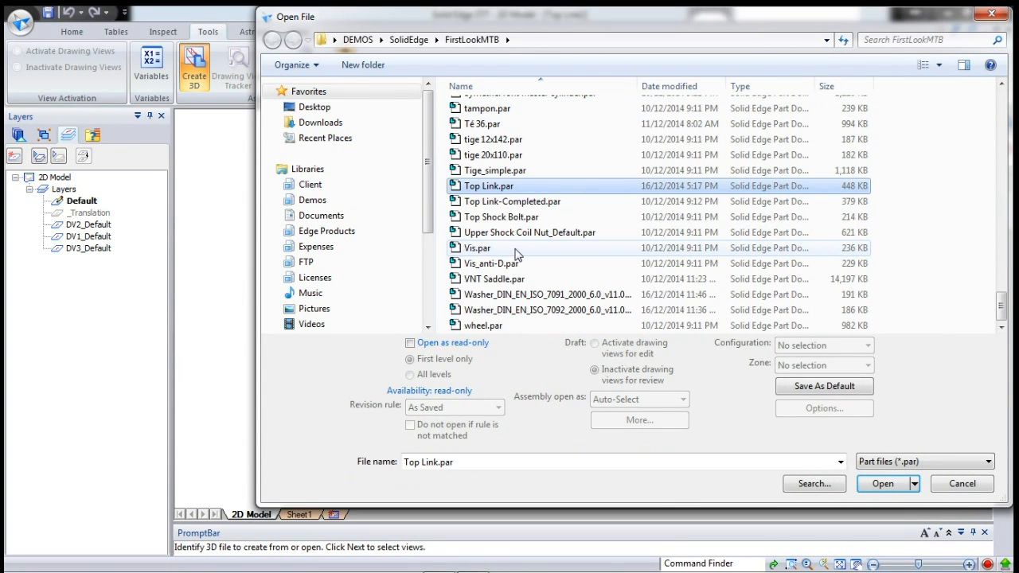
pyautogui.click(883, 483)
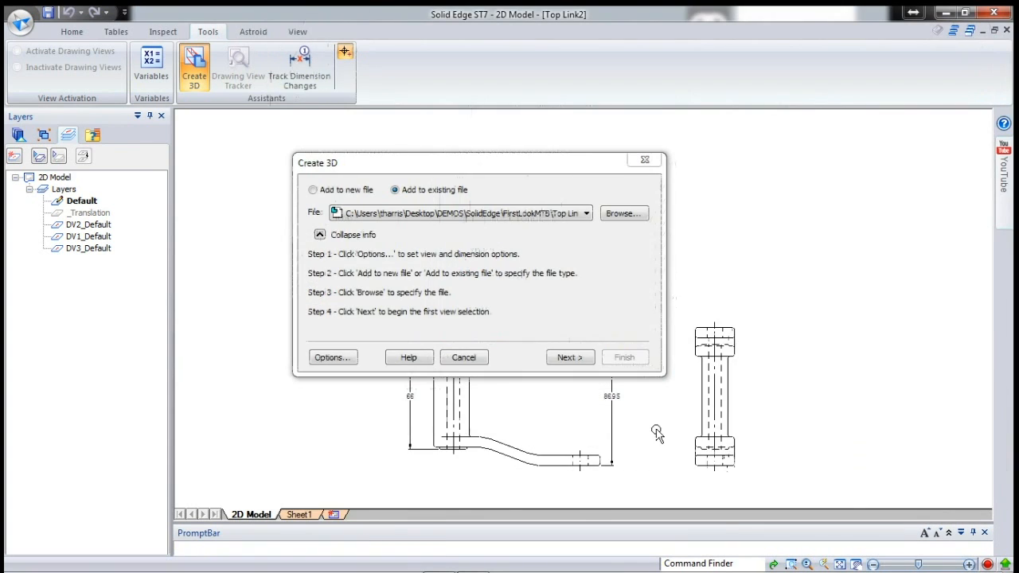
# - Accept third-angle projection with linear, radial and angular dimensions included, and proceed to the view selection
pyautogui.click(327, 357)
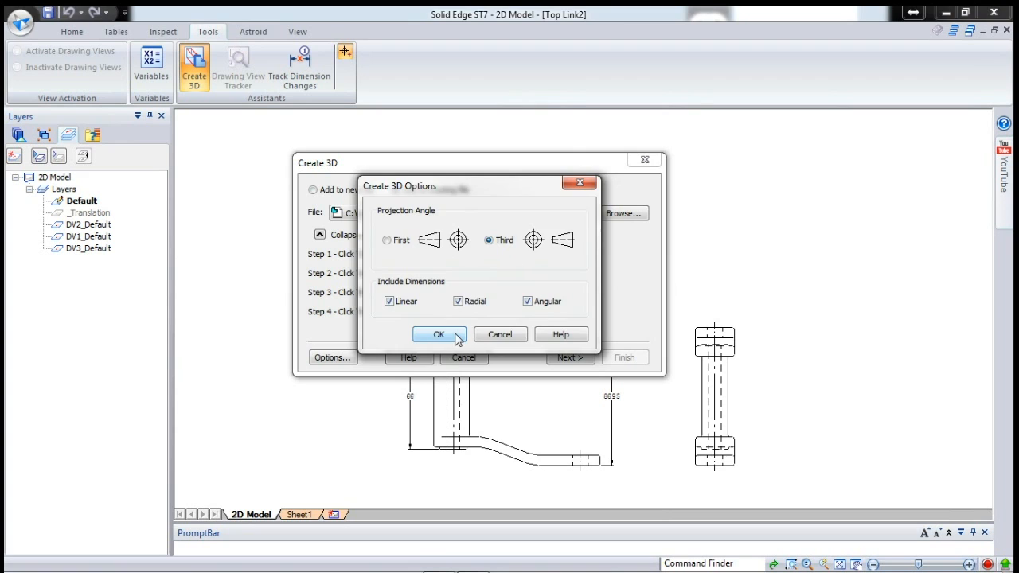
pyautogui.click(440, 335)
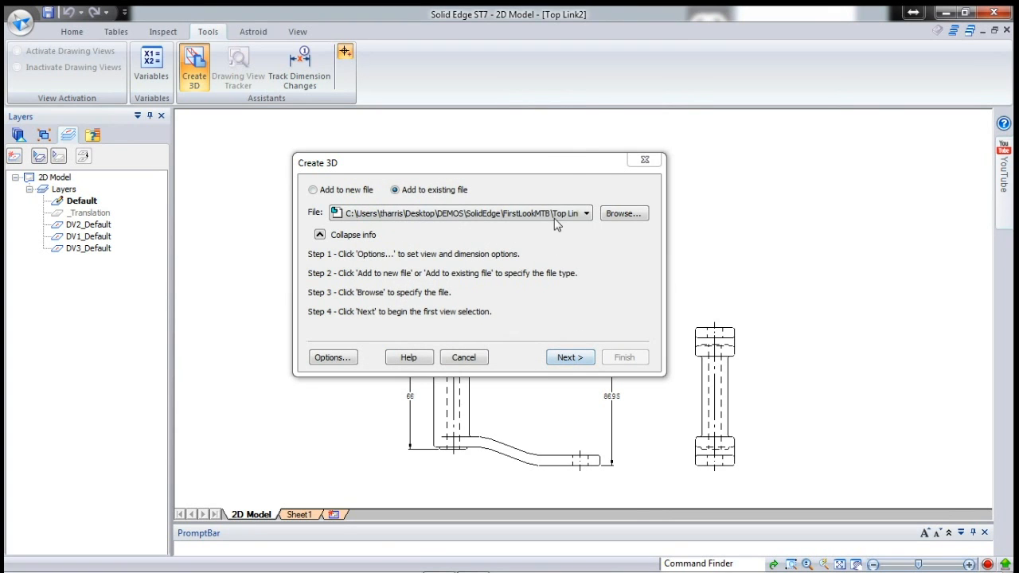
pyautogui.click(569, 358)
# - Define the forked lower view with its dimensions as the primary Front View, and select the side view beside it as the next principal view
pyautogui.moveTo(527, 163); pyautogui.dragTo(309, 24)
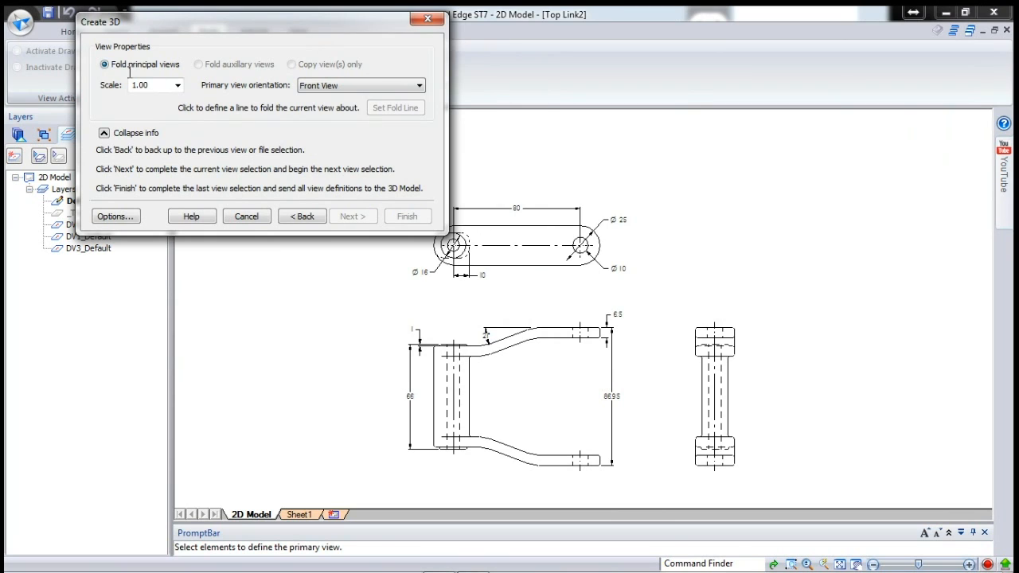
pyautogui.moveTo(389, 296); pyautogui.dragTo(556, 360)
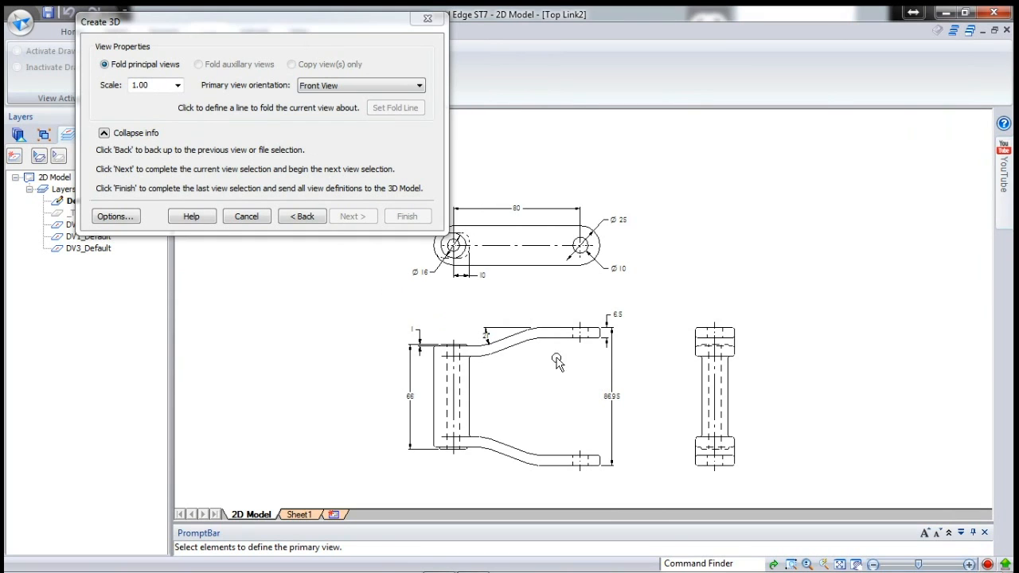
pyautogui.moveTo(660, 489); pyautogui.dragTo(654, 487)
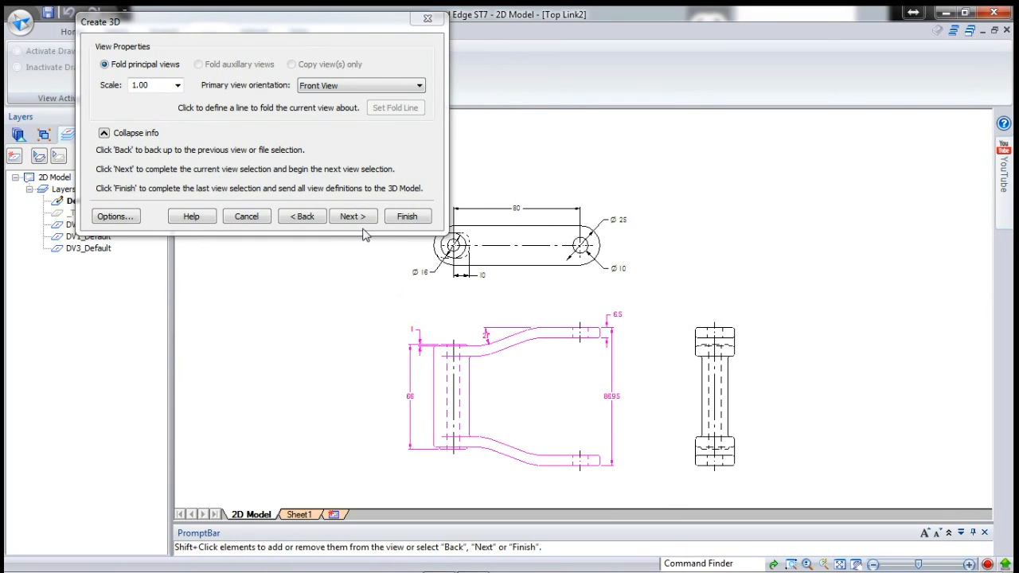
pyautogui.click(352, 216)
pyautogui.moveTo(653, 309); pyautogui.dragTo(775, 498)
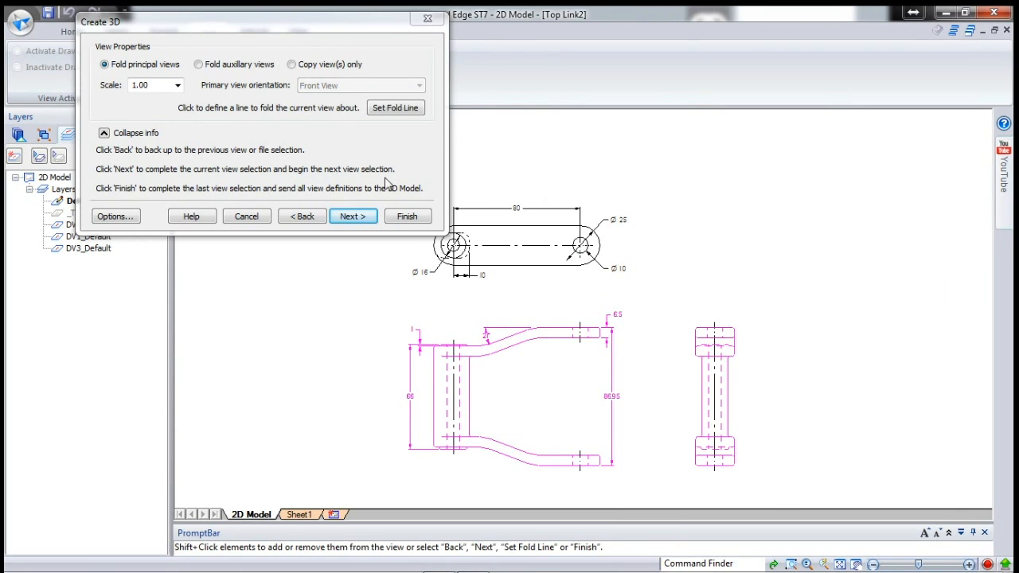
# - Add the upper link view with its dimensions as another folded principal view and send all view definitions to the 3D model
pyautogui.click(353, 217)
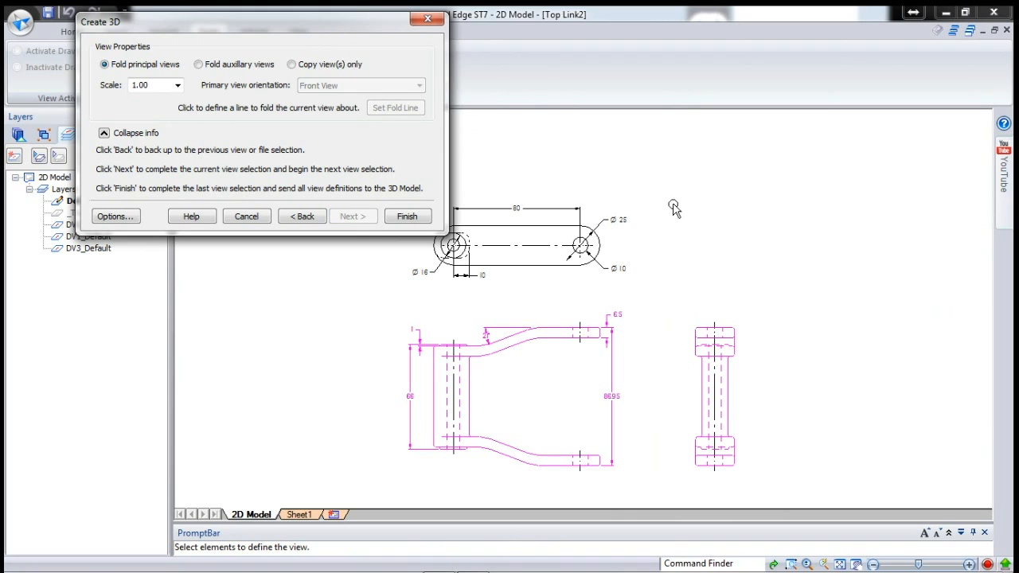
pyautogui.moveTo(673, 182); pyautogui.dragTo(379, 309)
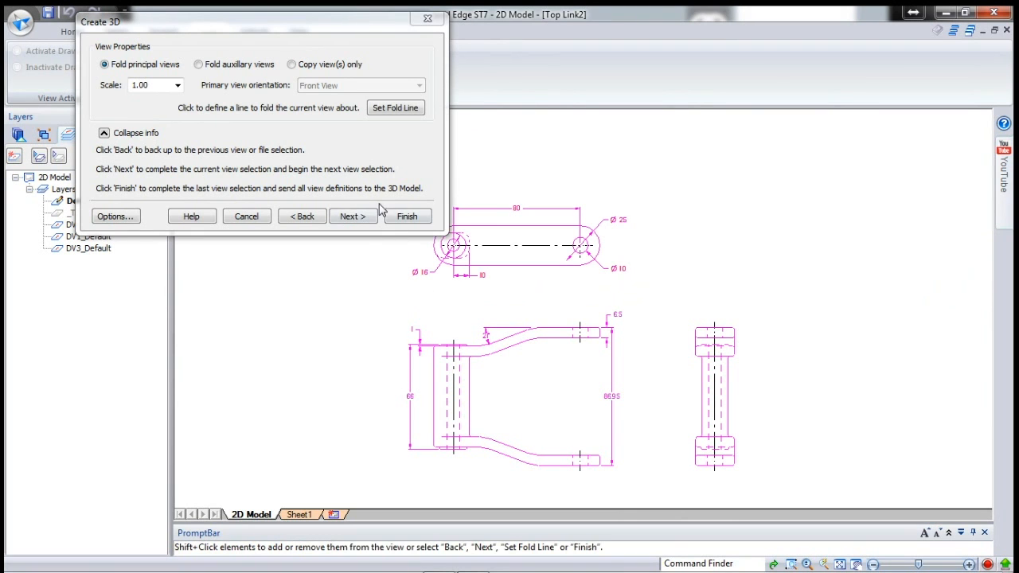
pyautogui.click(367, 214)
pyautogui.click(407, 218)
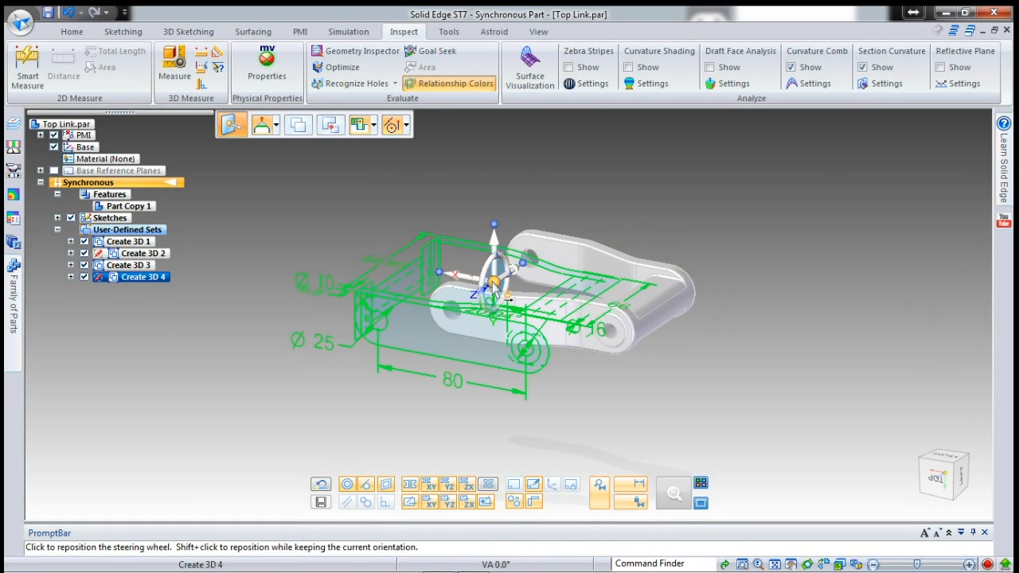
# - Move the Create 3D 4 sketch set from the centre of its boss circle to the matching hole in the solid link
pyautogui.click(494, 282)
pyautogui.scroll(5, 522, 350)
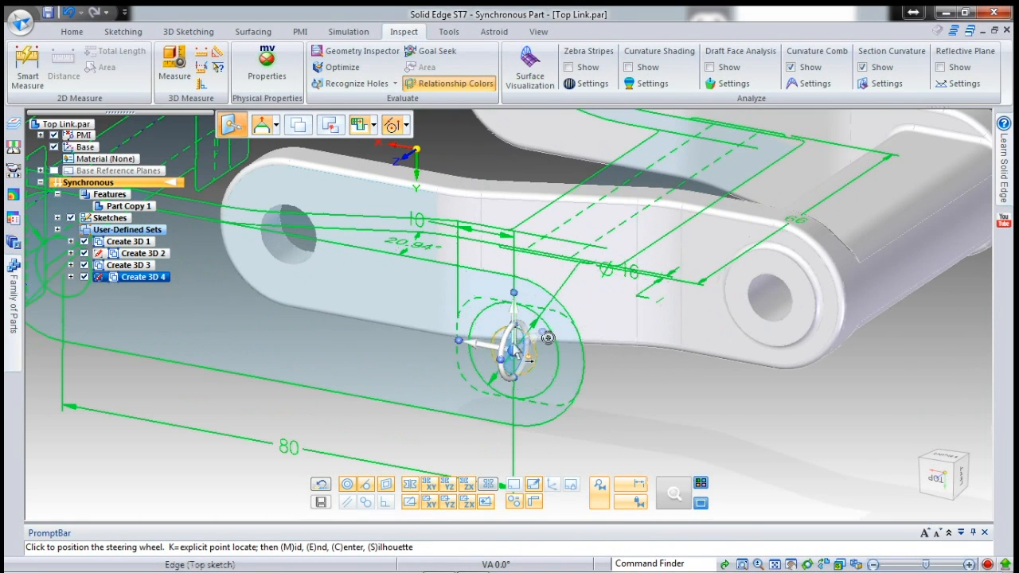
pyautogui.click(514, 351)
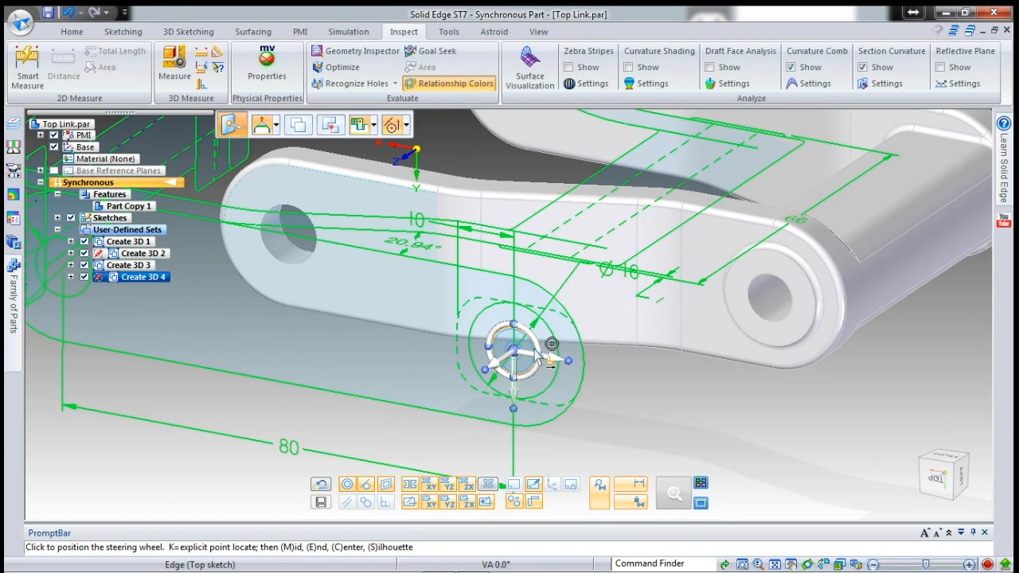
pyautogui.scroll(-6, 560, 398)
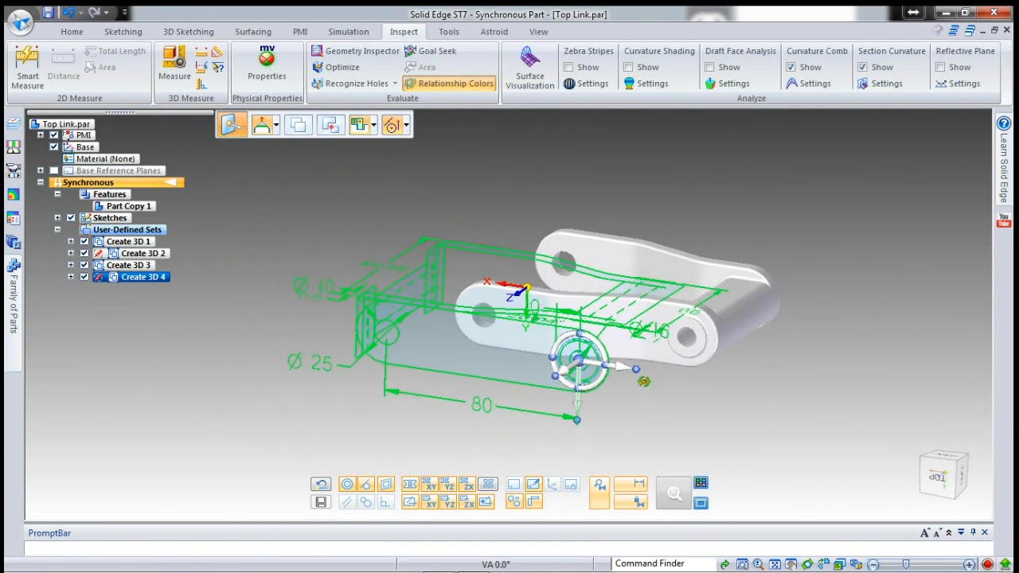
pyautogui.moveTo(678, 362); pyautogui.dragTo(641, 393, button='middle')
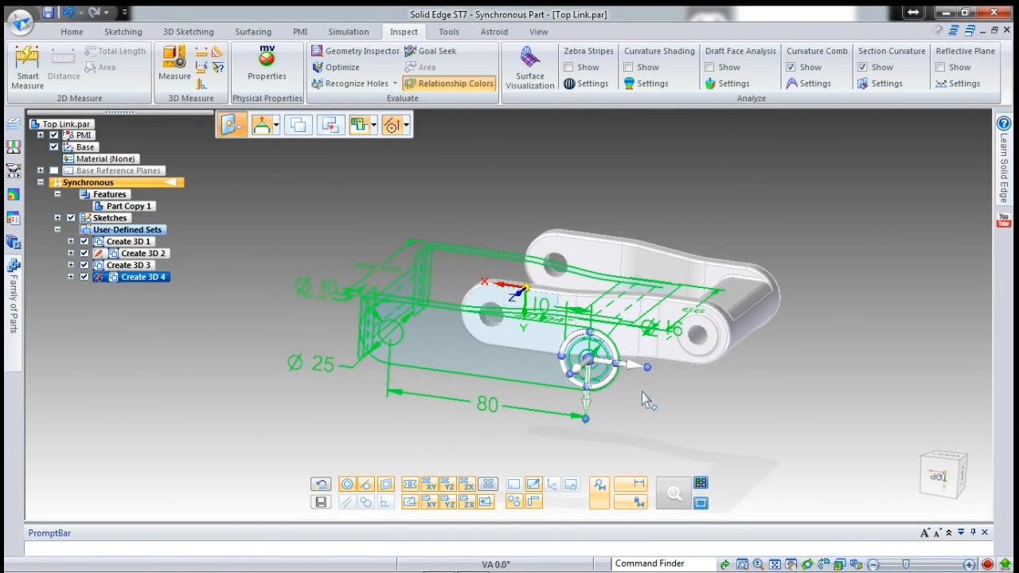
pyautogui.click(610, 362)
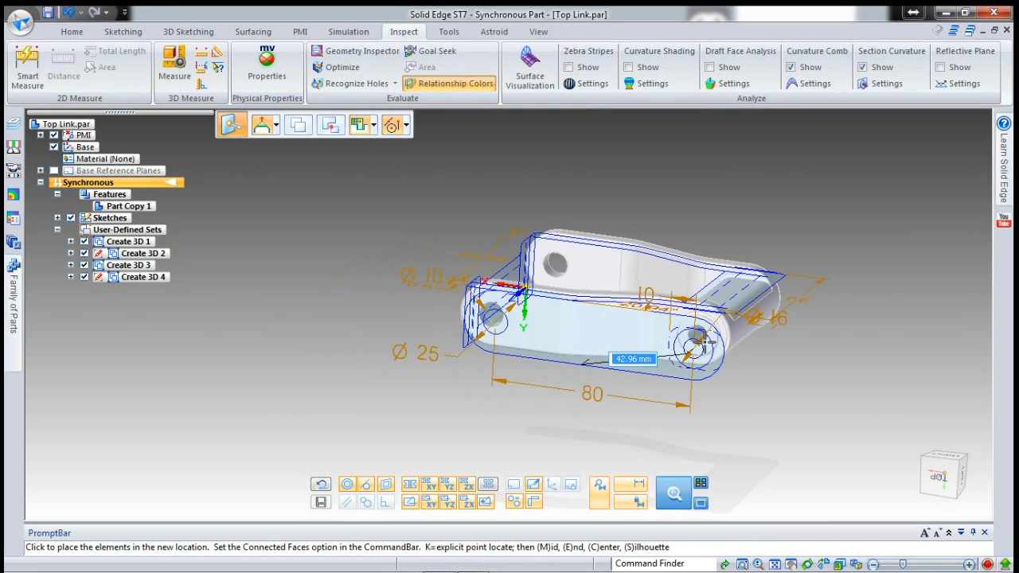
pyautogui.click(705, 341)
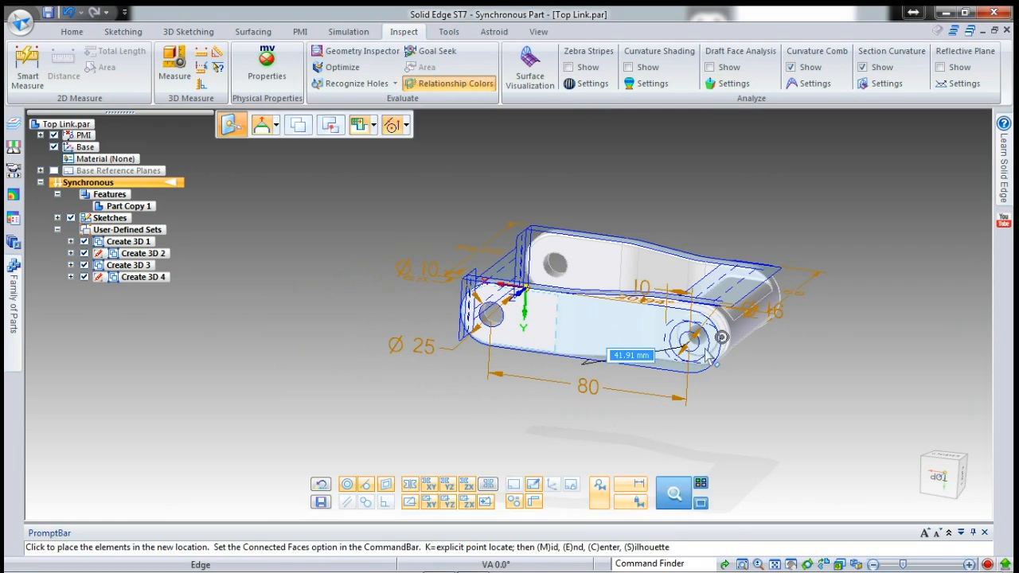
pyautogui.moveTo(757, 402); pyautogui.dragTo(433, 414, button='middle')
pyautogui.click(447, 413)
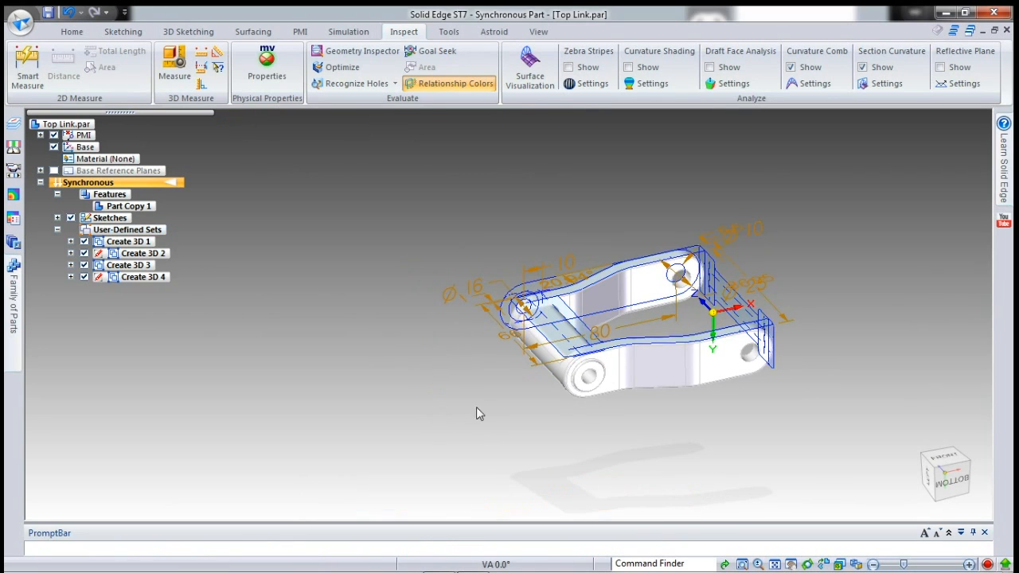
# - Attach the PMI dimensions of the Create 3D 4 set to the solid model and hide all sketches
pyautogui.click(142, 277)
pyautogui.rightClick(142, 277)
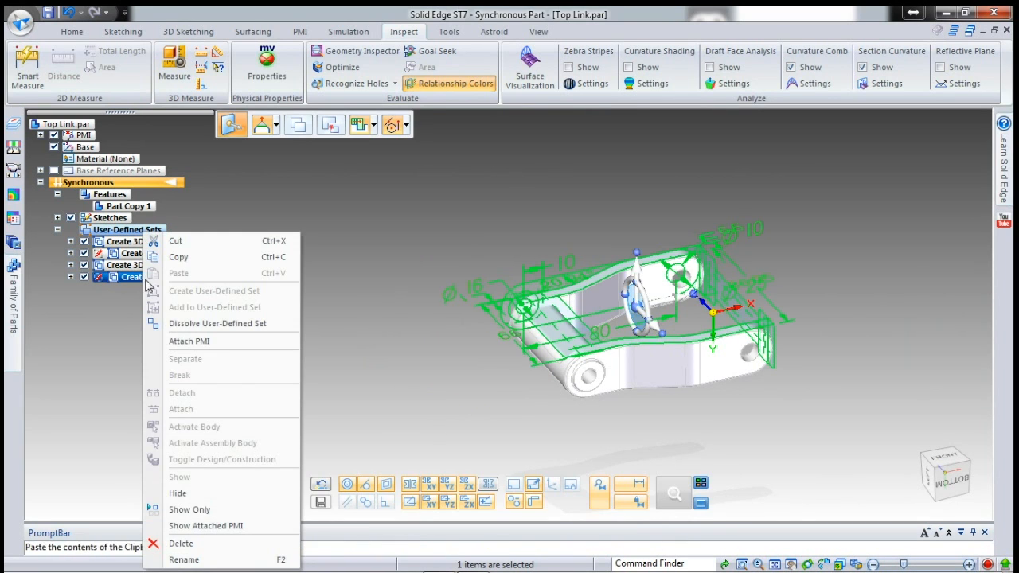
pyautogui.click(191, 341)
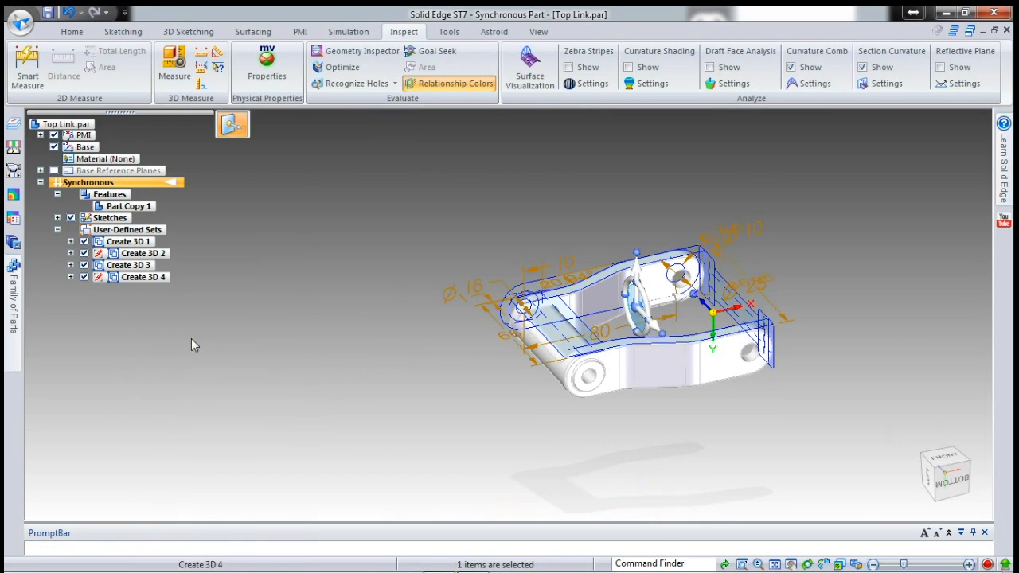
pyautogui.click(424, 360)
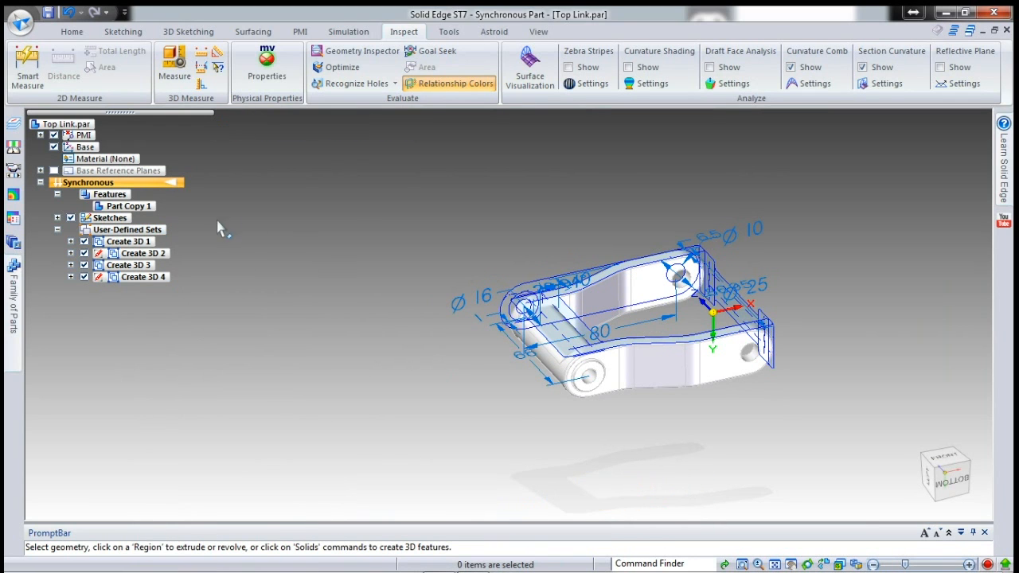
pyautogui.click(70, 217)
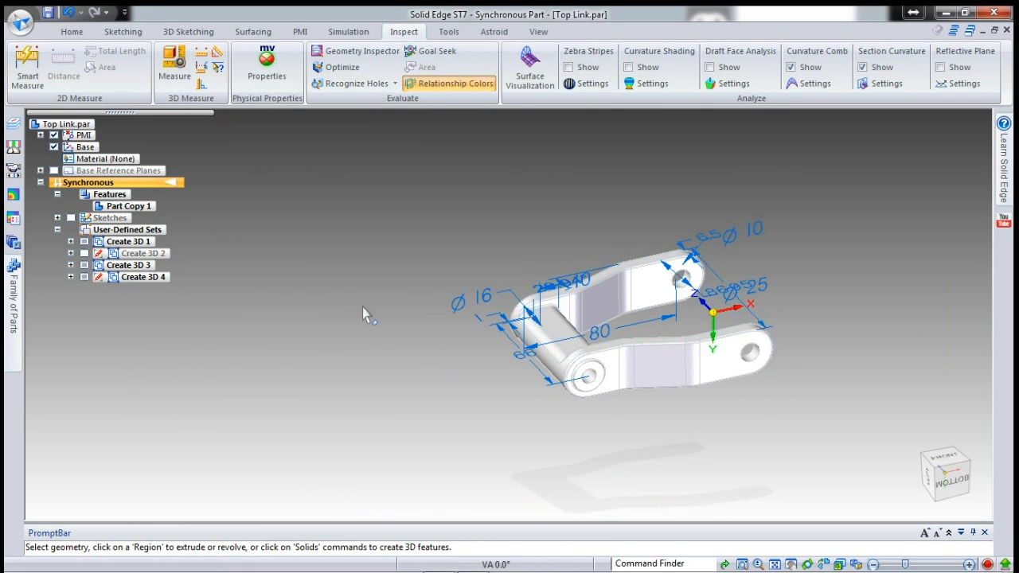
# - Try lengths of 67 mm and 68 mm between the outer boss faces of the cross tube, and restore 66 mm
pyautogui.moveTo(595, 240); pyautogui.dragTo(557, 333, button='middle')
pyautogui.scroll(5, 528, 349)
pyautogui.scroll(-1, 500, 322)
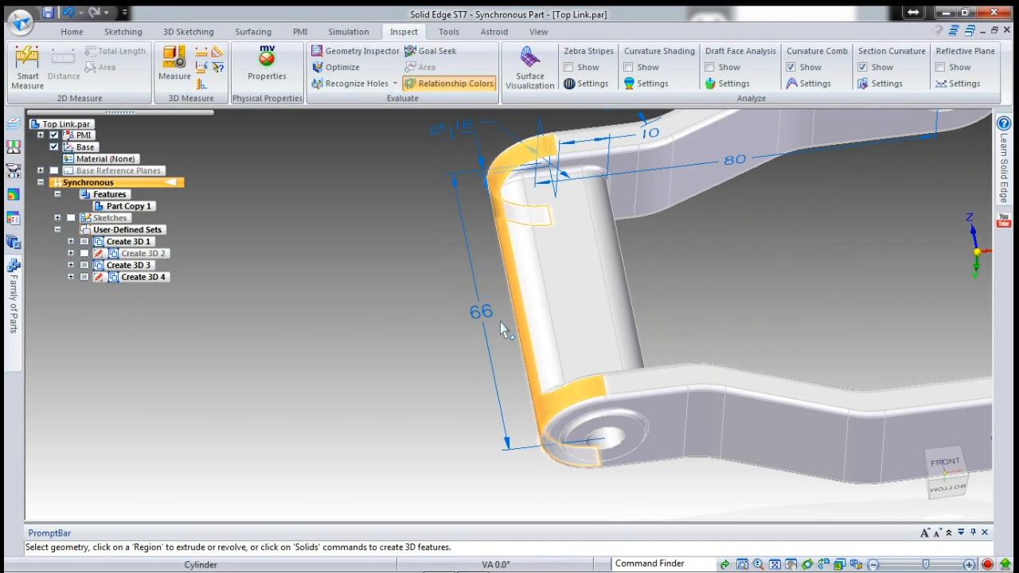
pyautogui.click(485, 314)
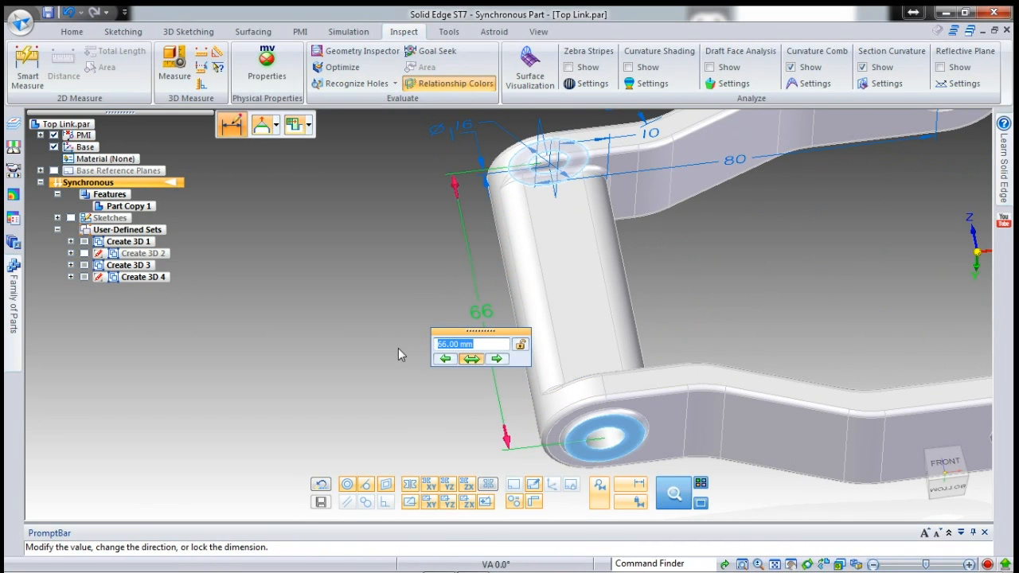
pyautogui.write('67')
pyautogui.press('Return')
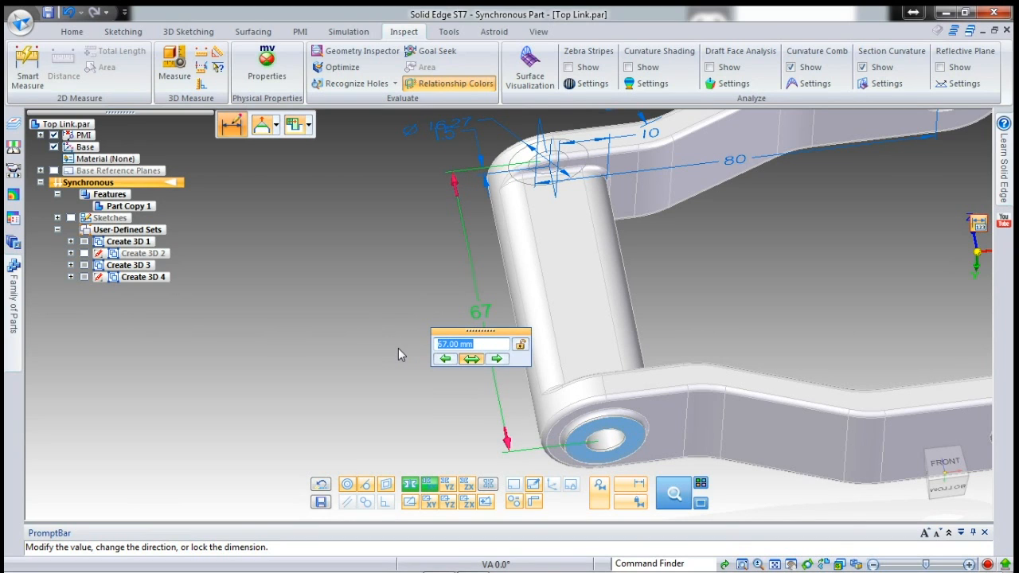
pyautogui.write('68')
pyautogui.press('Return')
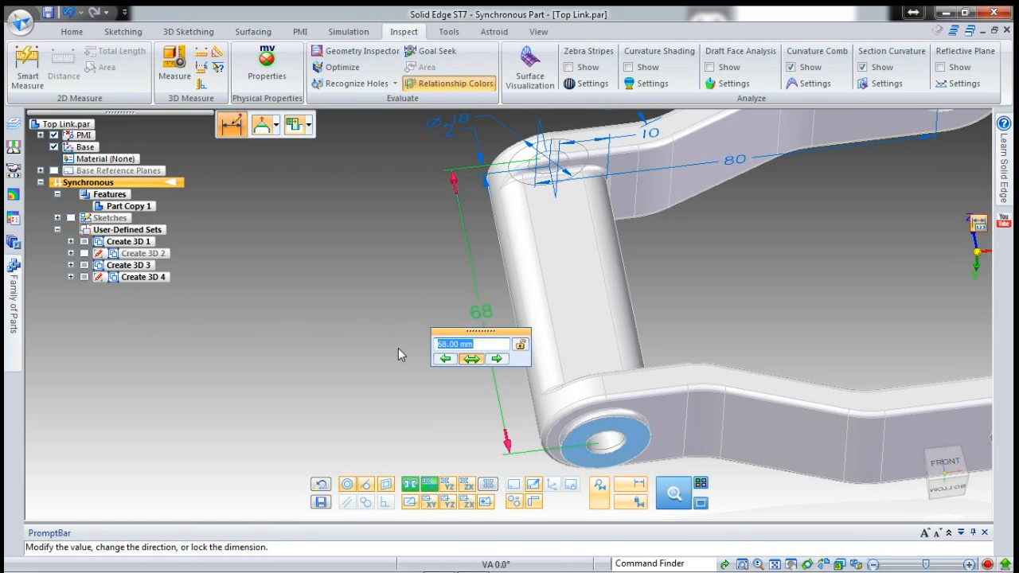
pyautogui.press('Return')
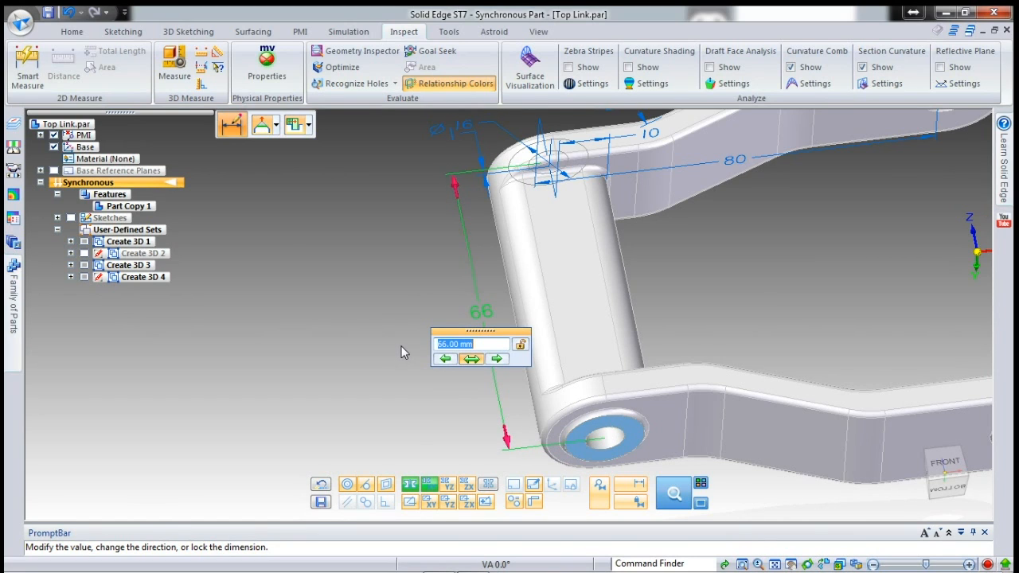
pyautogui.press('Escape')
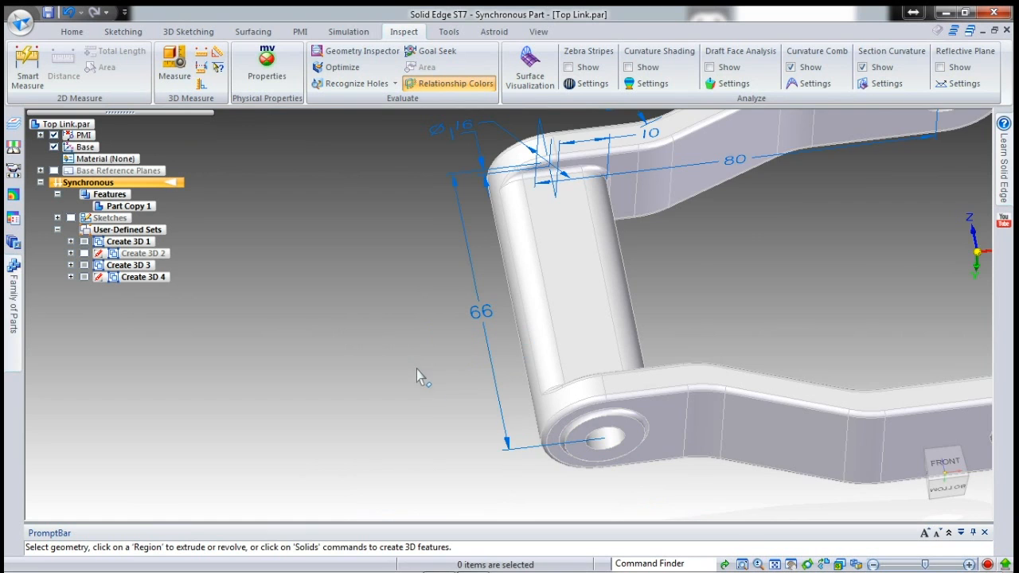
# - Try a 2 mm height on the end boss by moving only its outer face, and restore and lock it at 1 mm
pyautogui.scroll(-2, 457, 421)
pyautogui.moveTo(438, 403); pyautogui.dragTo(617, 428, button='middle')
pyautogui.scroll(4, 580, 415)
pyautogui.click(569, 354)
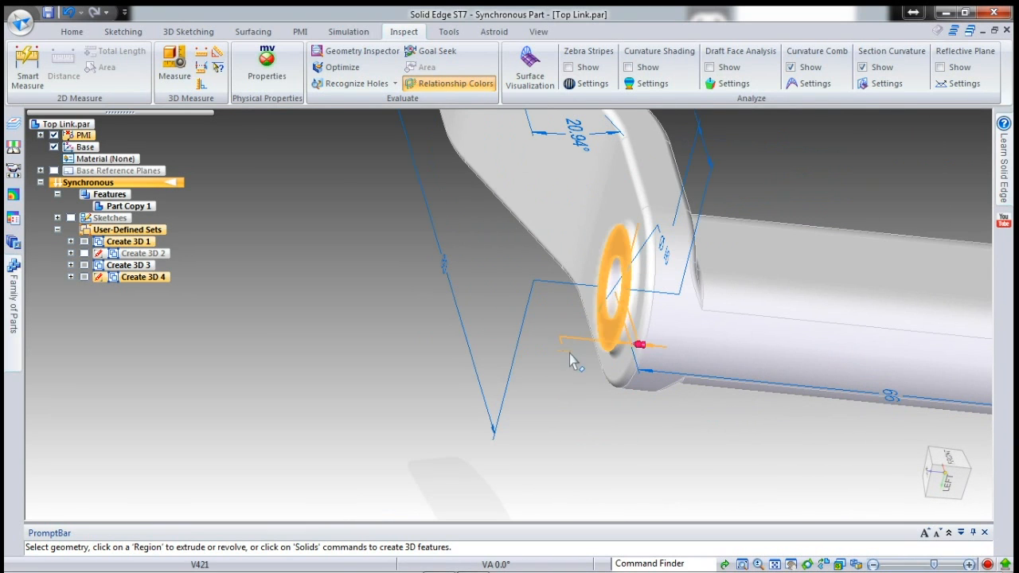
pyautogui.click(562, 350)
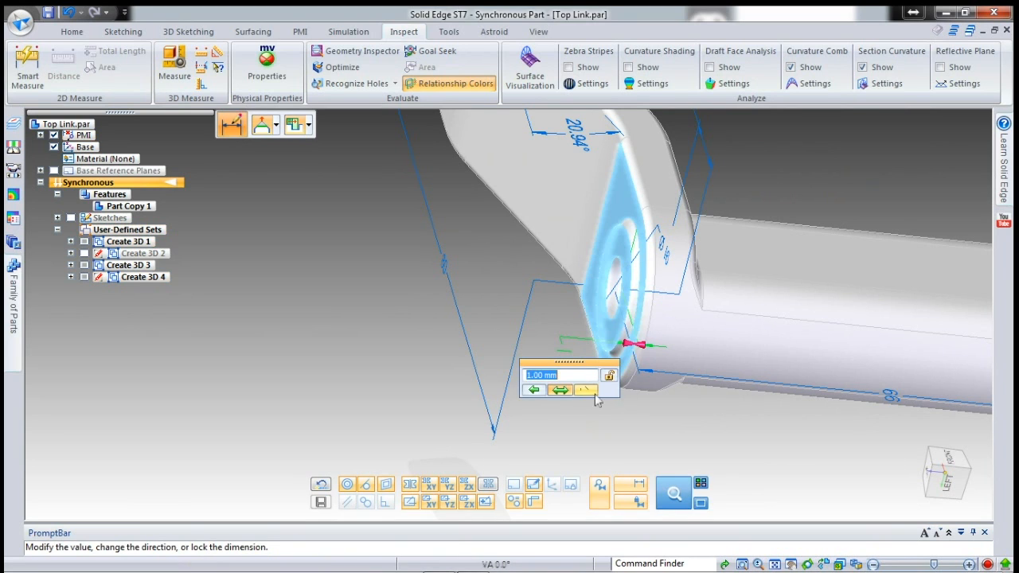
pyautogui.click(534, 390)
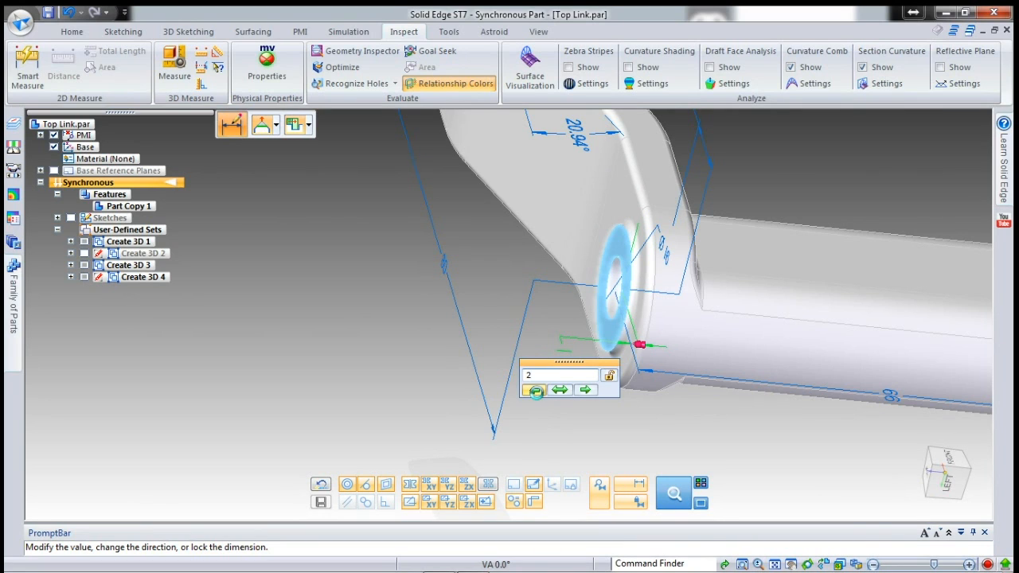
pyautogui.press('Return')
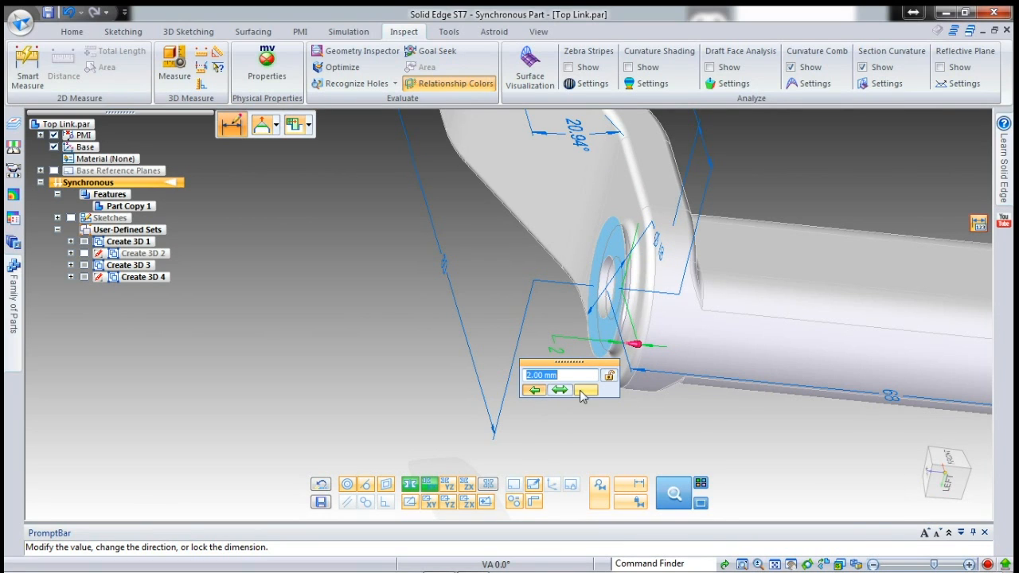
pyautogui.write('1')
pyautogui.press('Return')
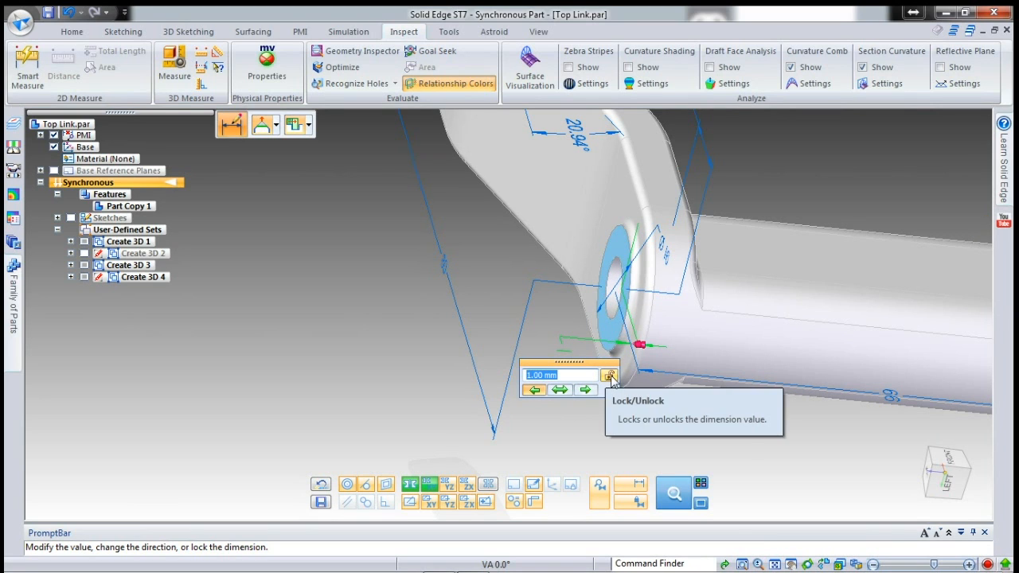
pyautogui.click(429, 364)
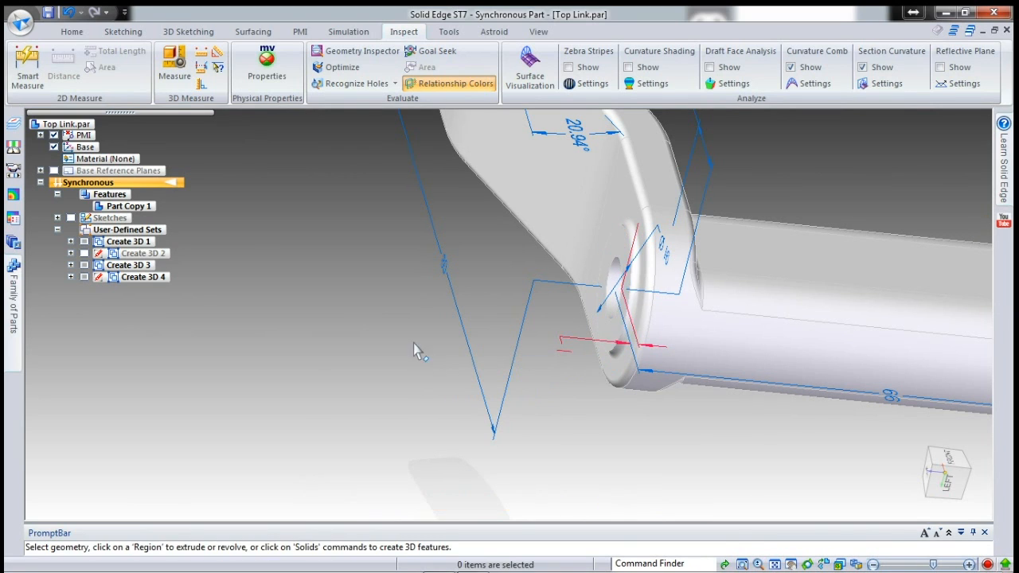
# - Try a 68 mm cross tube length between the boss faces with the boss height locked, and return it to 66 mm
pyautogui.scroll(-5, 406, 323)
pyautogui.moveTo(405, 323); pyautogui.dragTo(593, 382, button='middle')
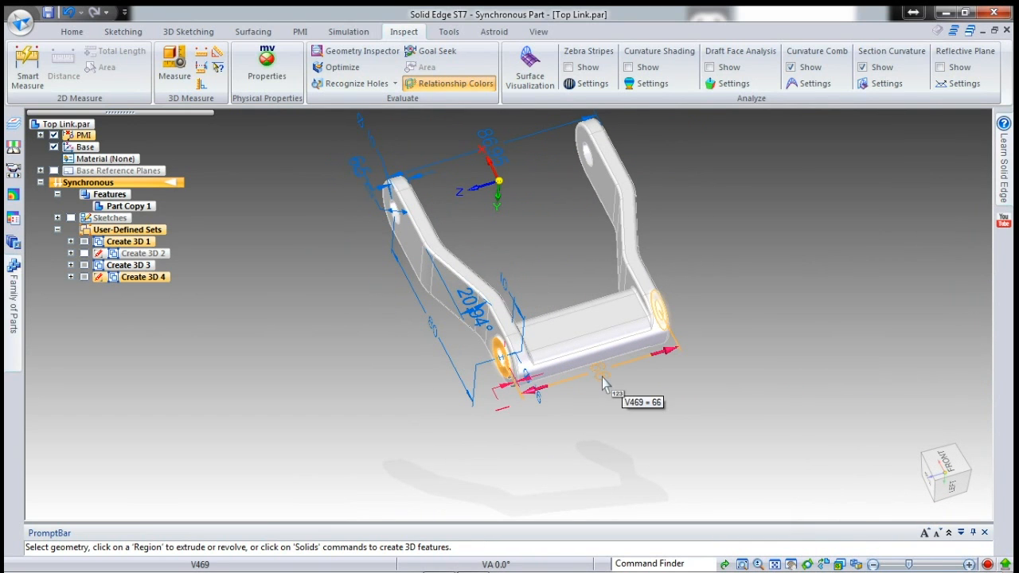
pyautogui.click(602, 378)
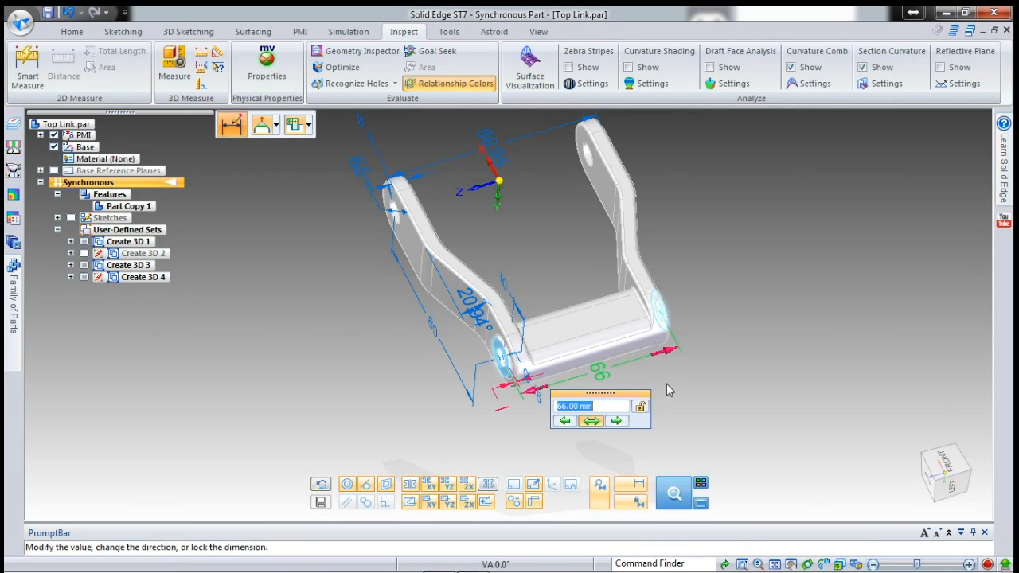
pyautogui.write('68')
pyautogui.press('Return')
pyautogui.scroll(3, 500, 359)
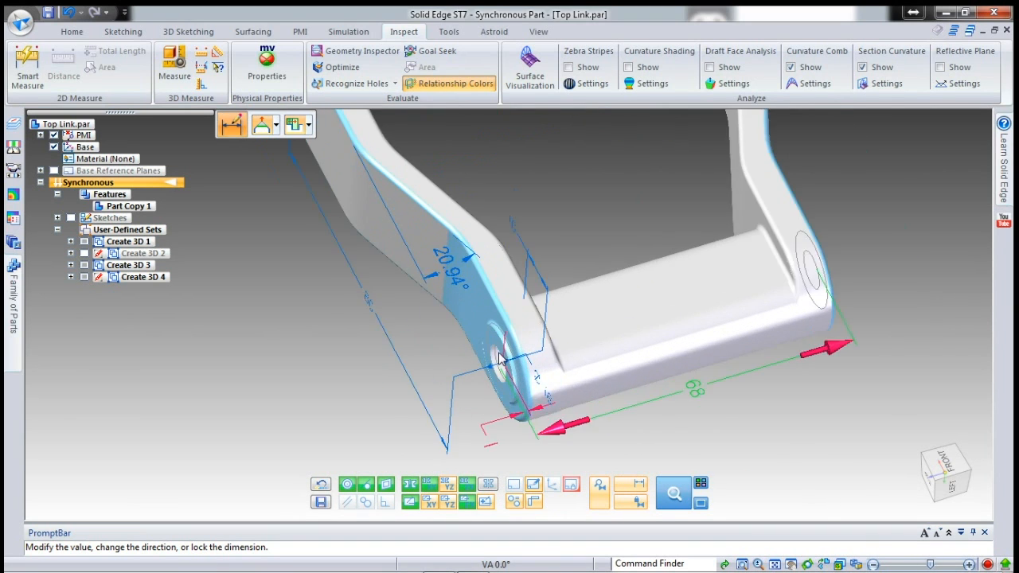
pyautogui.scroll(2, 493, 350)
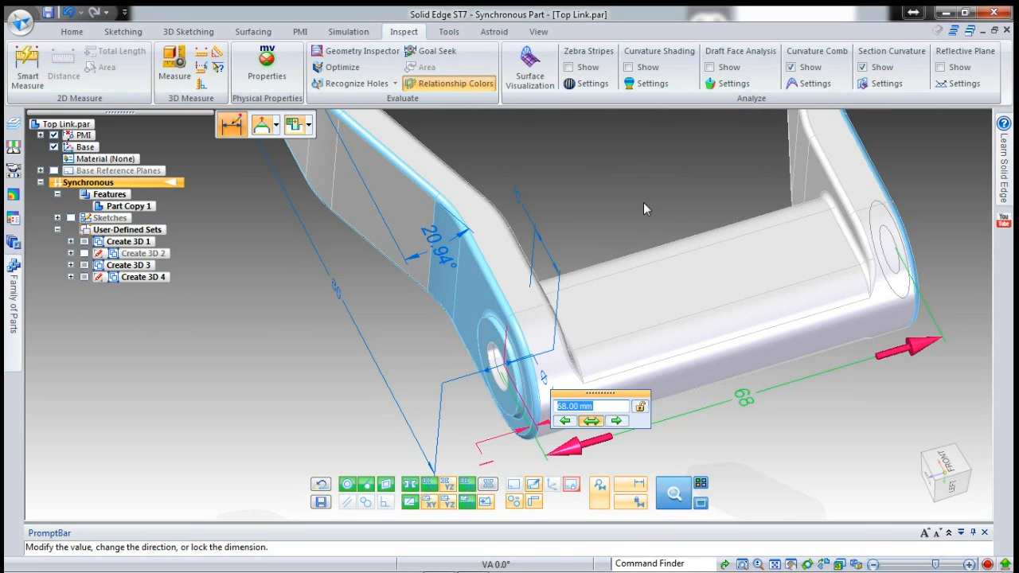
pyautogui.write('66')
pyautogui.press('Return')
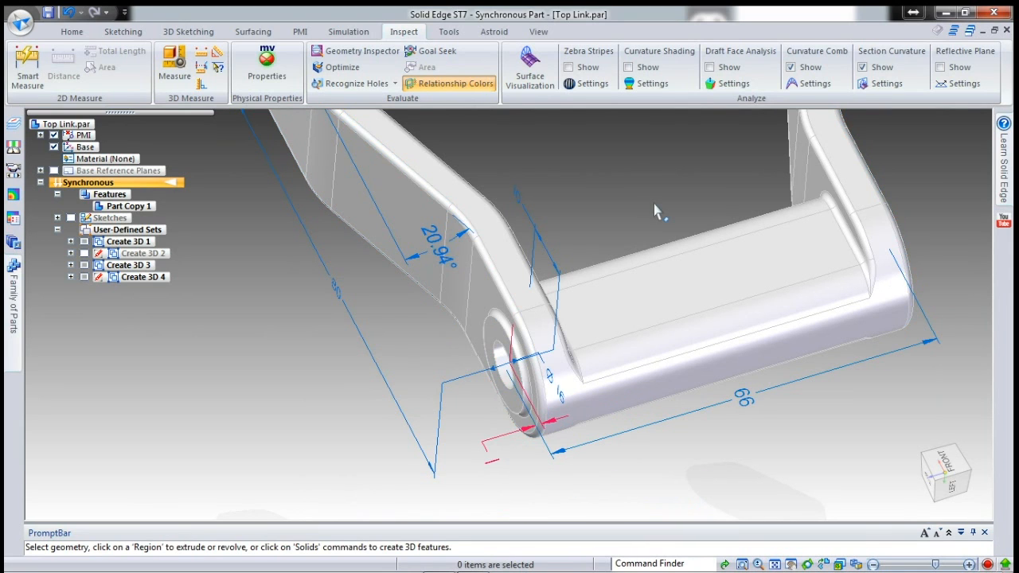
# - Delete the 20.94° angle dimension from the bend of the link arm
pyautogui.scroll(-2, 654, 197)
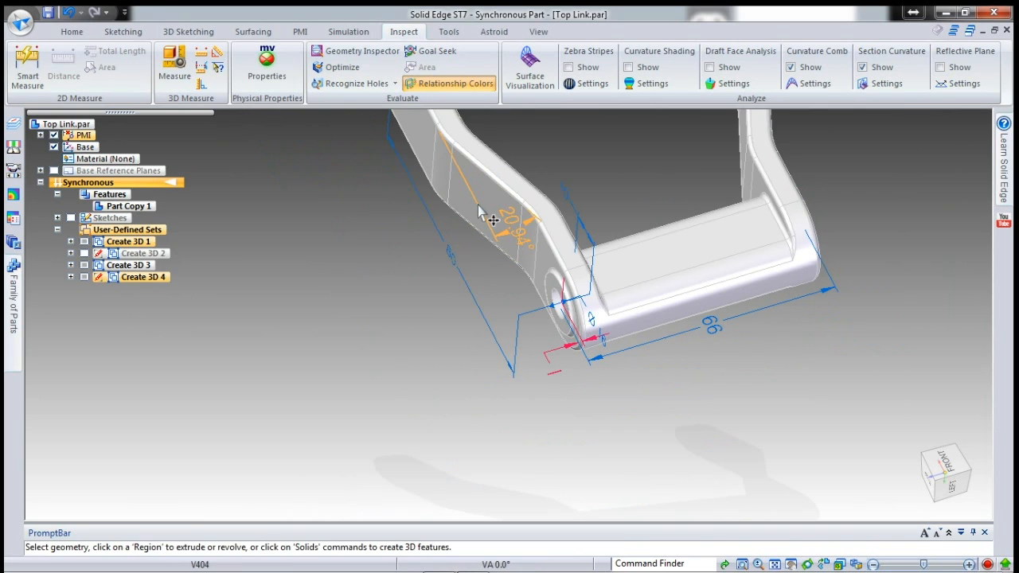
pyautogui.click(480, 210)
pyautogui.press('Delete')
# - Lock the 6.5 mm arm thickness dimension at the free end of the link
pyautogui.scroll(-2, 560, 406)
pyautogui.moveTo(557, 410)
pyautogui.mouseDown(button='middle')
pyautogui.moveTo(546, 419)
pyautogui.moveTo(528, 368)
pyautogui.moveTo(589, 364)
pyautogui.moveTo(562, 423)
pyautogui.mouseUp(button='middle')
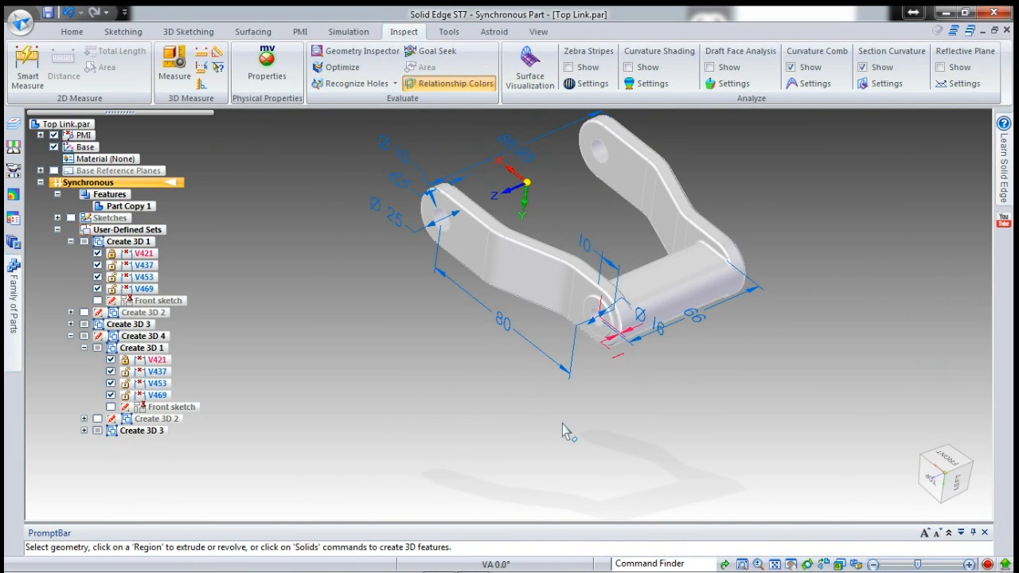
pyautogui.click(404, 189)
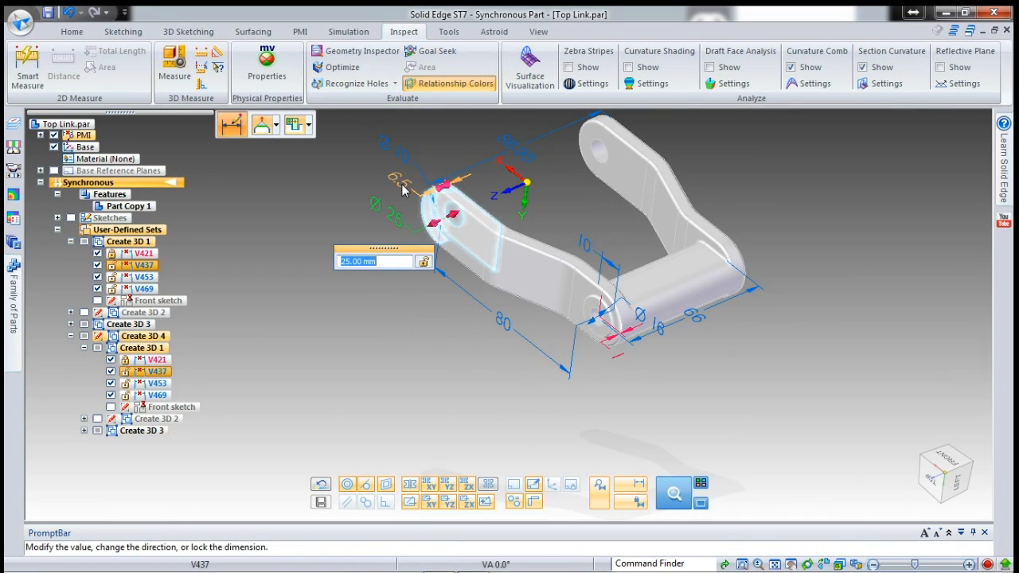
pyautogui.click(404, 188)
pyautogui.click(436, 213)
pyautogui.click(398, 259)
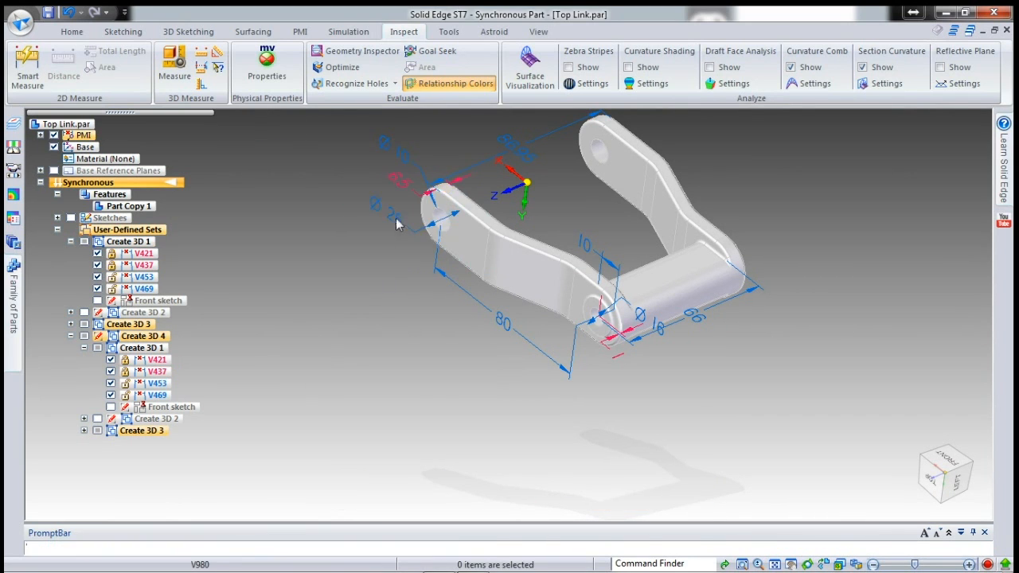
# - Lock the Ø25 and Ø10 dimensions at the arm's free end and the 10 mm dimension at the cross tube
pyautogui.click(398, 223)
pyautogui.click(423, 263)
pyautogui.click(420, 302)
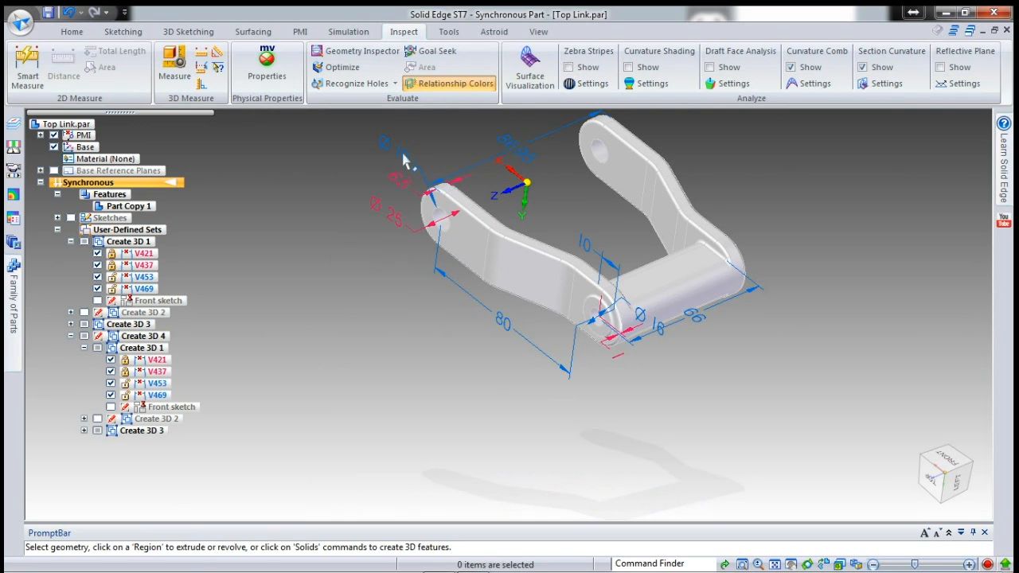
pyautogui.click(427, 208)
pyautogui.click(430, 202)
pyautogui.click(393, 295)
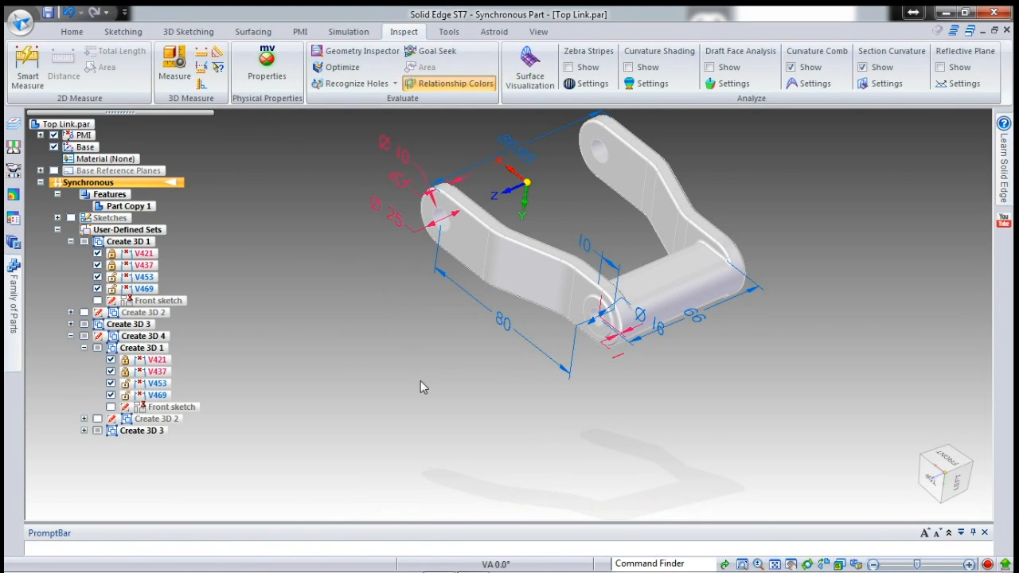
pyautogui.click(585, 247)
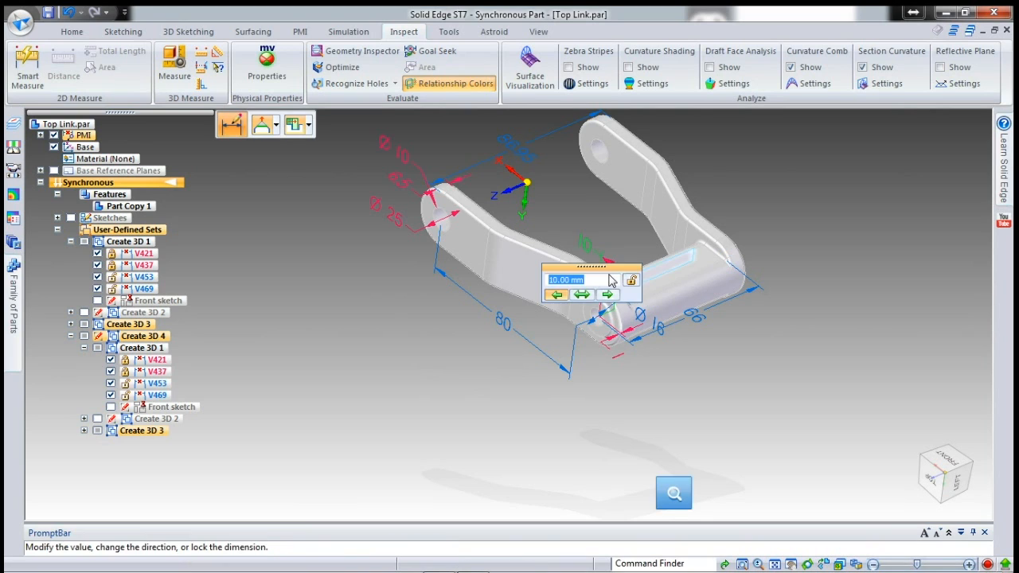
pyautogui.click(709, 416)
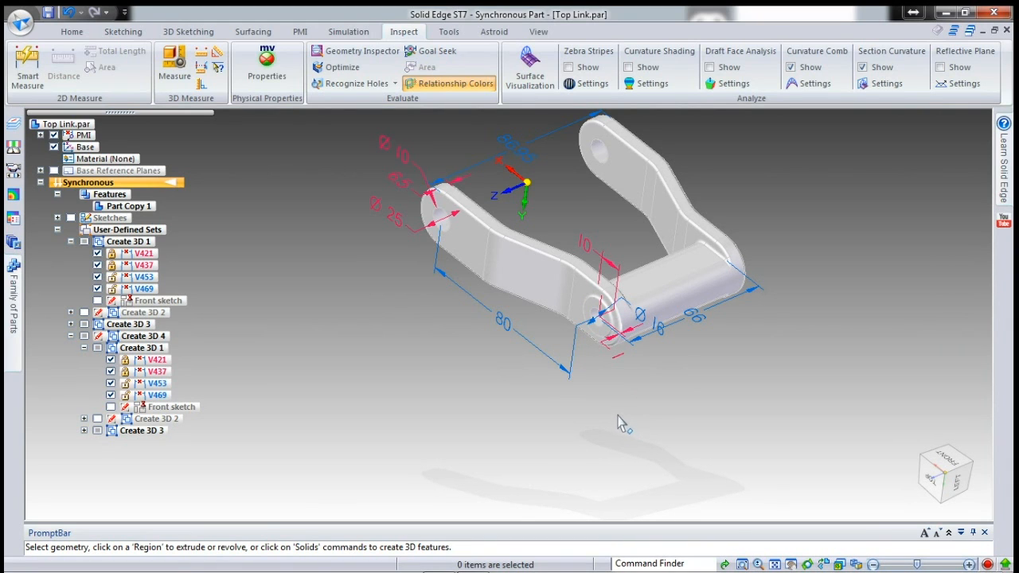
# - Apply a 6.5 mm offset face relationship between the outer and inner faces of the arm's middle section
pyautogui.moveTo(573, 217); pyautogui.dragTo(544, 231, button='middle')
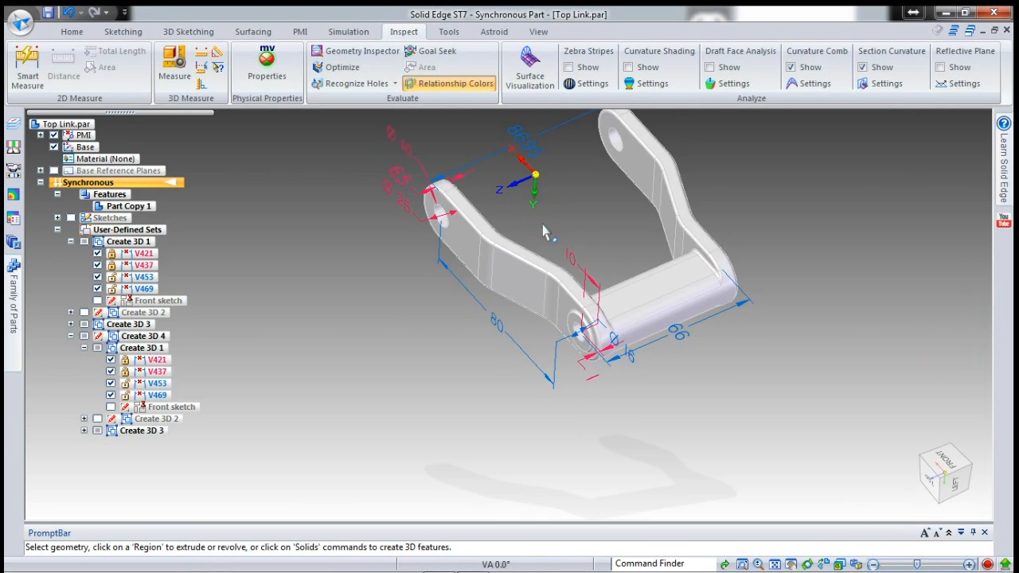
pyautogui.scroll(3, 539, 231)
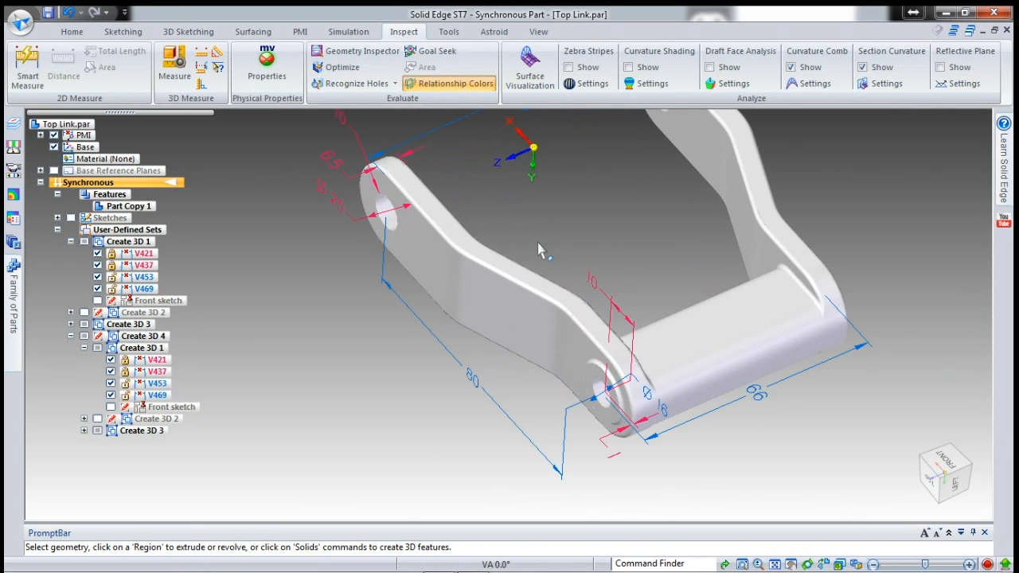
pyautogui.moveTo(573, 253); pyautogui.dragTo(552, 302, button='middle')
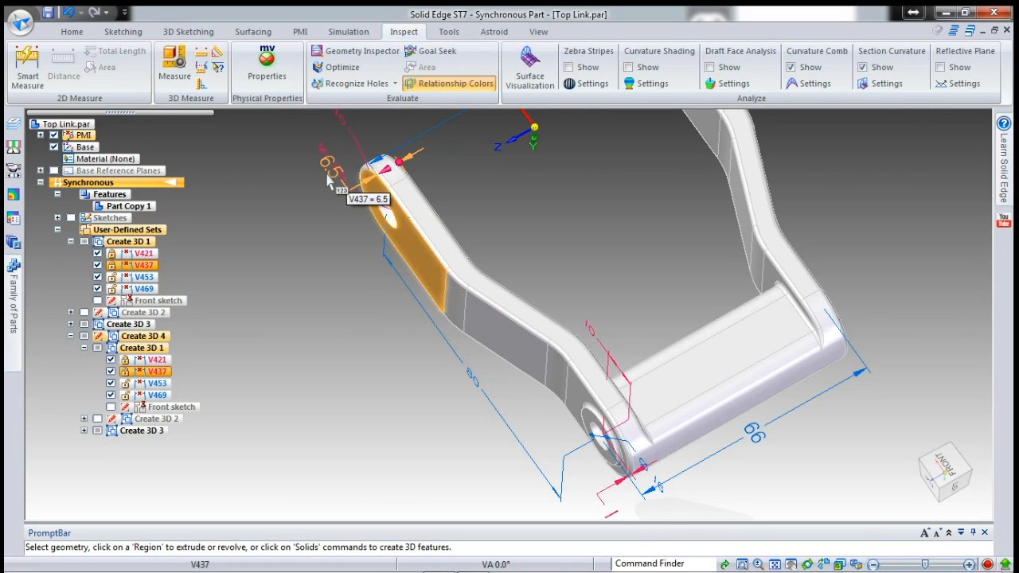
pyautogui.click(74, 32)
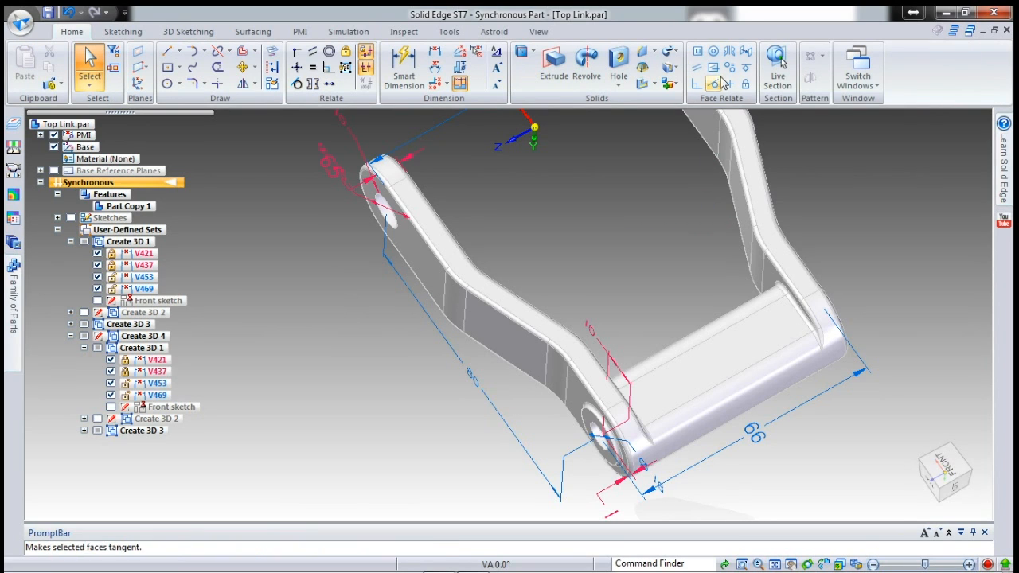
pyautogui.click(742, 55)
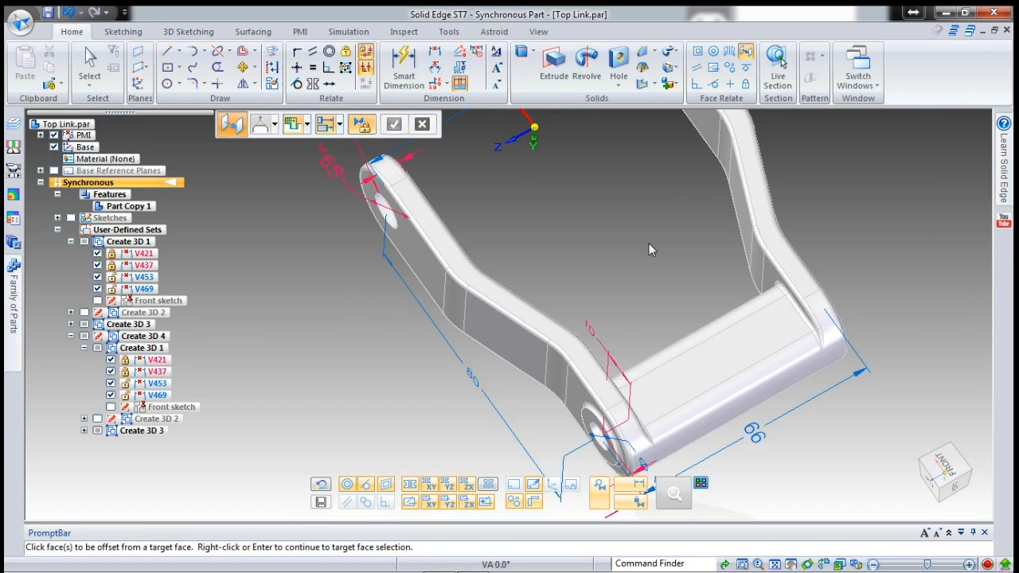
pyautogui.click(495, 343)
pyautogui.rightClick(587, 278)
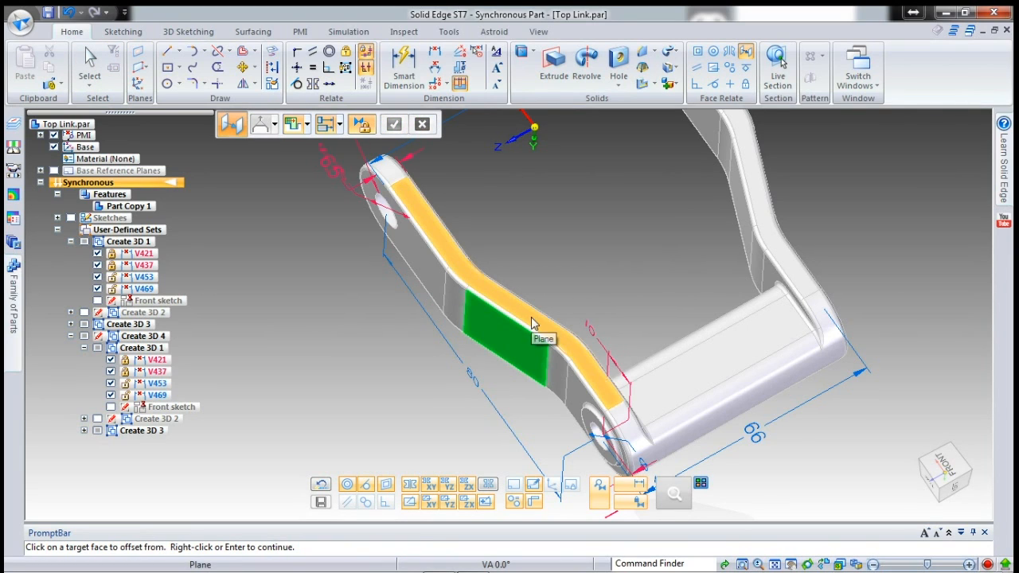
pyautogui.rightClick(532, 322)
pyautogui.click(598, 339)
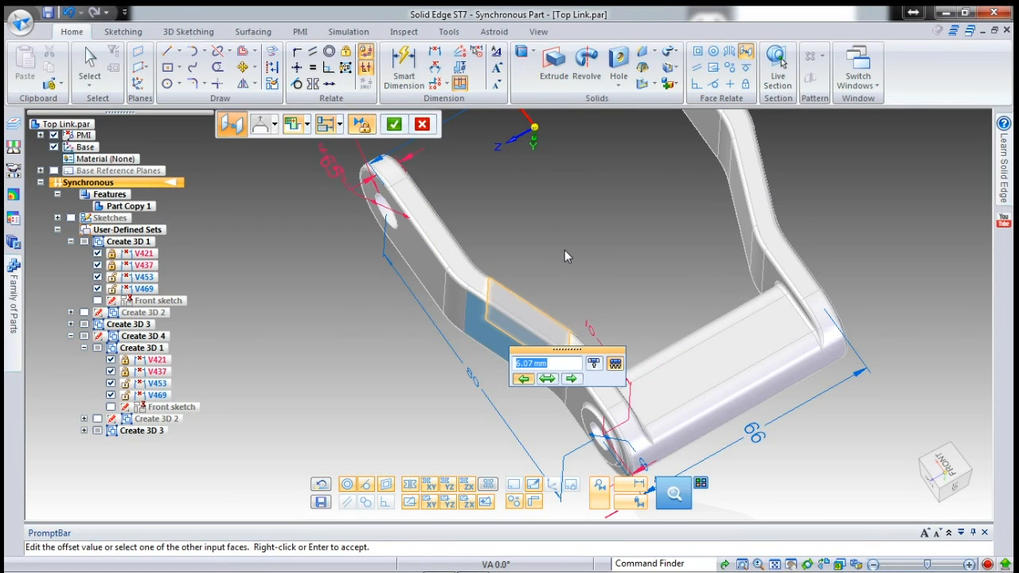
pyautogui.write('6.5')
pyautogui.press('Return')
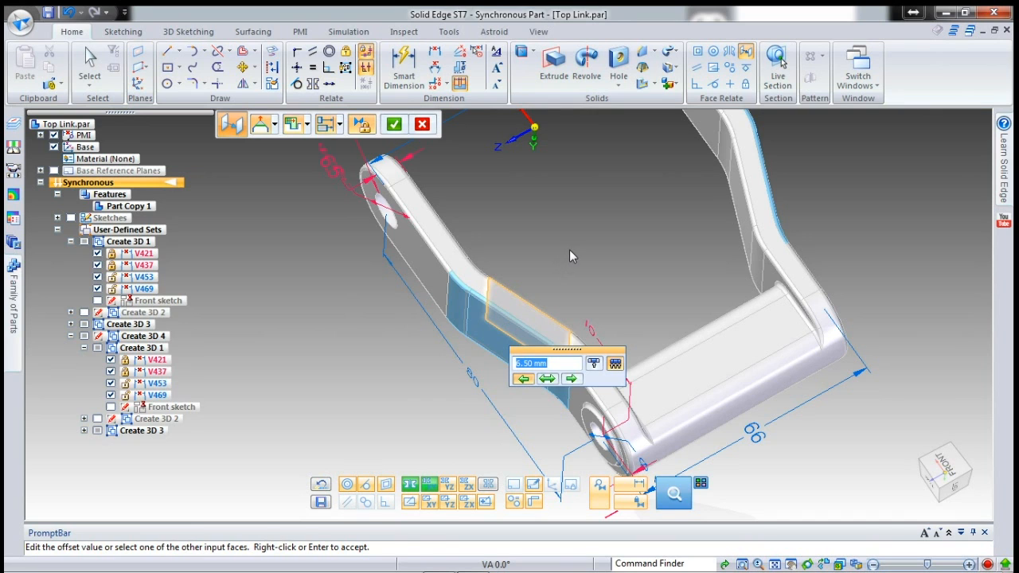
pyautogui.rightClick(570, 251)
pyautogui.scroll(-1, 597, 259)
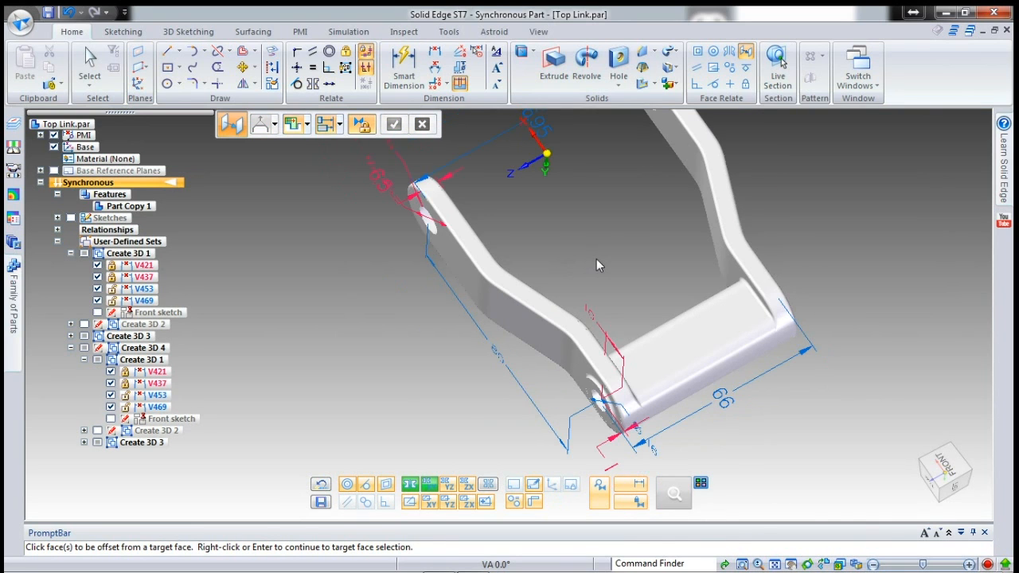
pyautogui.press('Escape')
# - Try rotating the outer face of the arm's middle section with the steering wheel
pyautogui.moveTo(500, 436); pyautogui.dragTo(496, 386, button='middle')
pyautogui.click(533, 330)
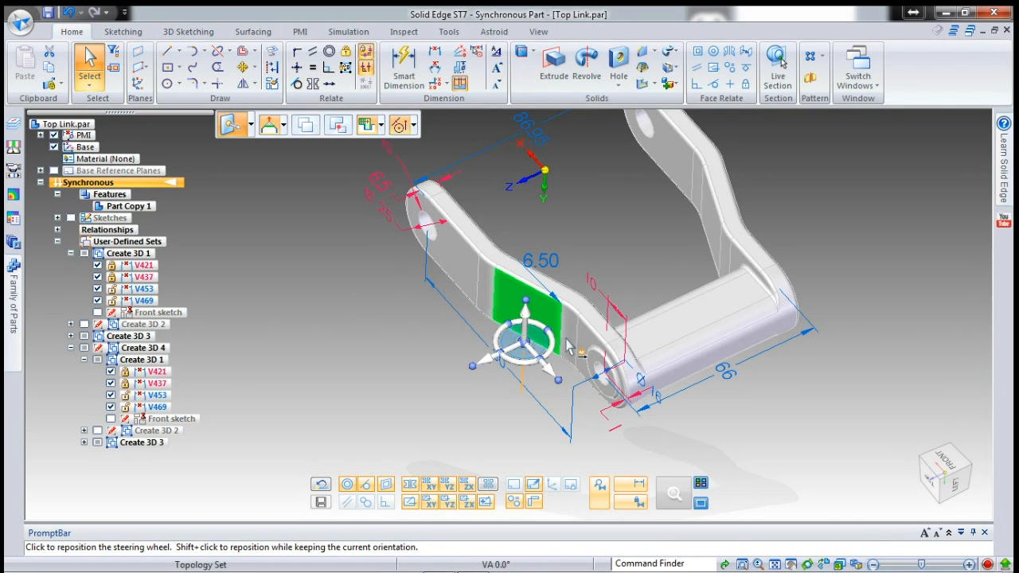
pyautogui.moveTo(522, 414); pyautogui.dragTo(499, 379, button='middle')
pyautogui.click(500, 378)
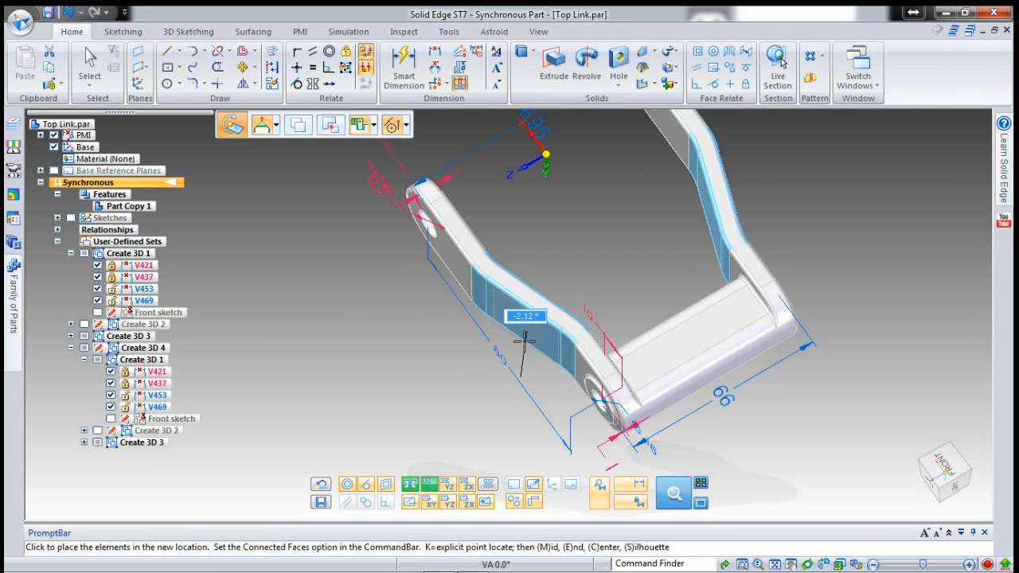
pyautogui.click(526, 351)
pyautogui.press('Escape')
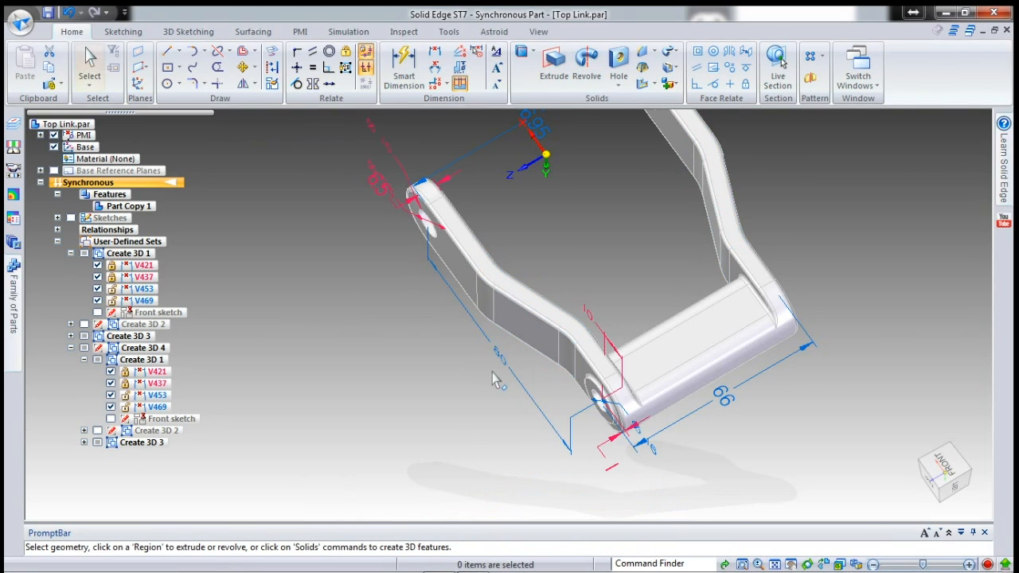
# - Try to move the outer face of the arm's free end inward to the vertex of the bend near the cross tube
pyautogui.scroll(2, 477, 334)
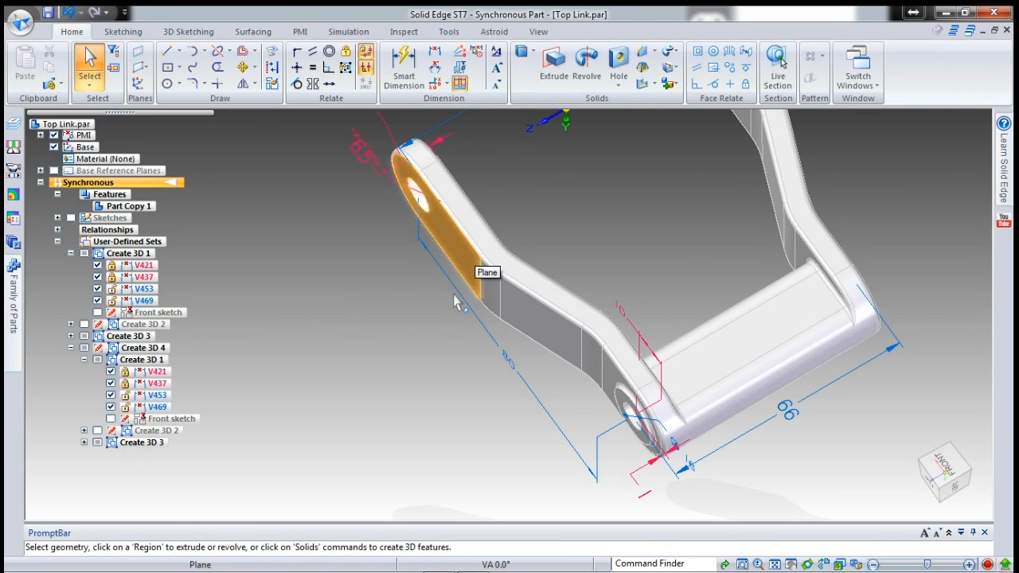
pyautogui.click(448, 245)
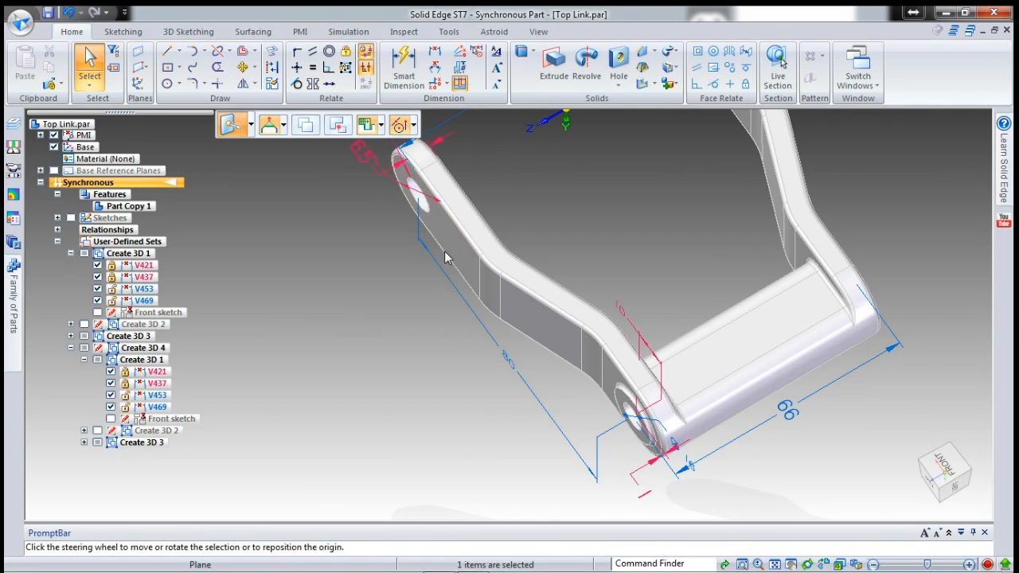
pyautogui.click(433, 257)
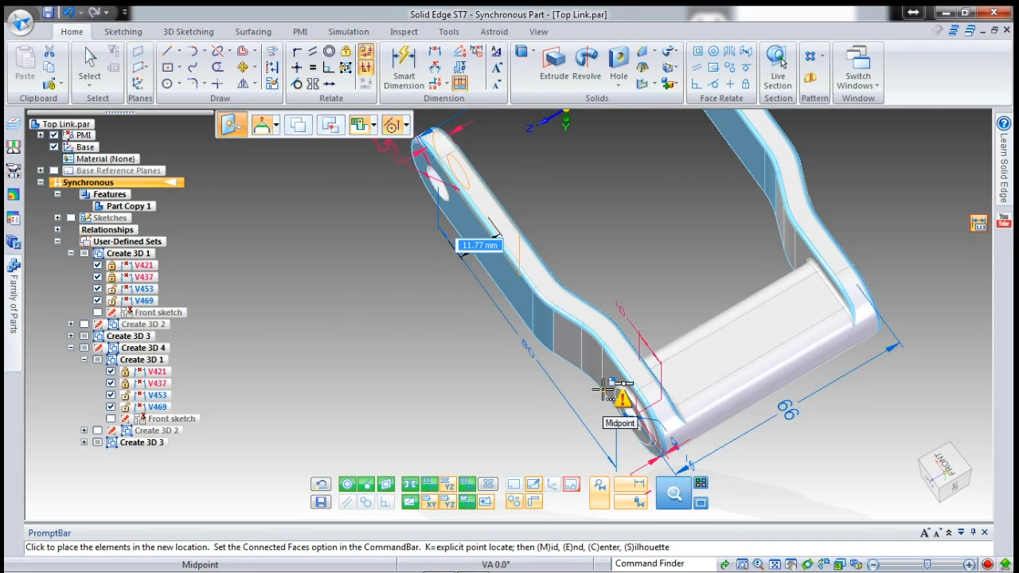
pyautogui.moveTo(604, 396)
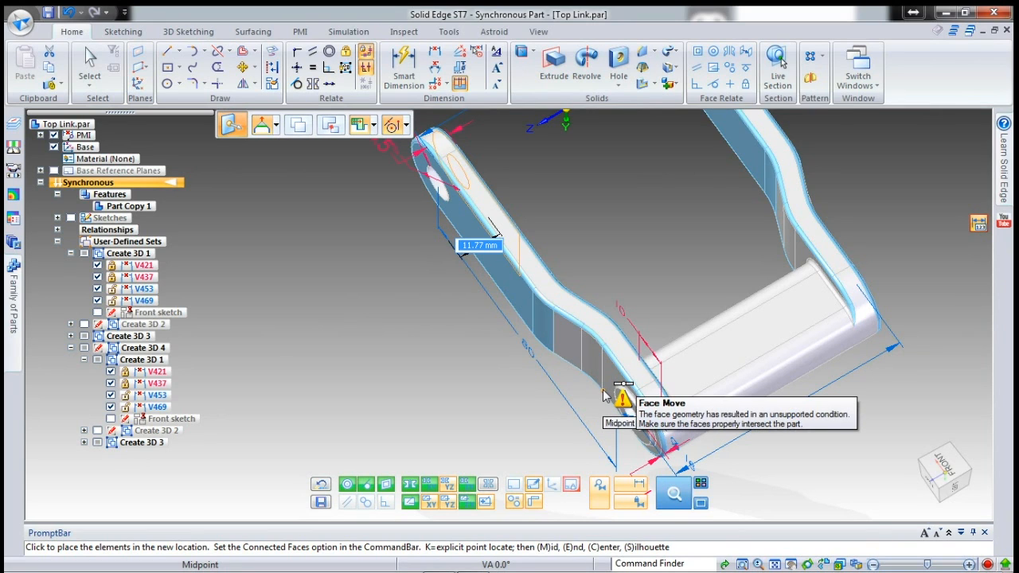
pyautogui.rightClick(603, 399)
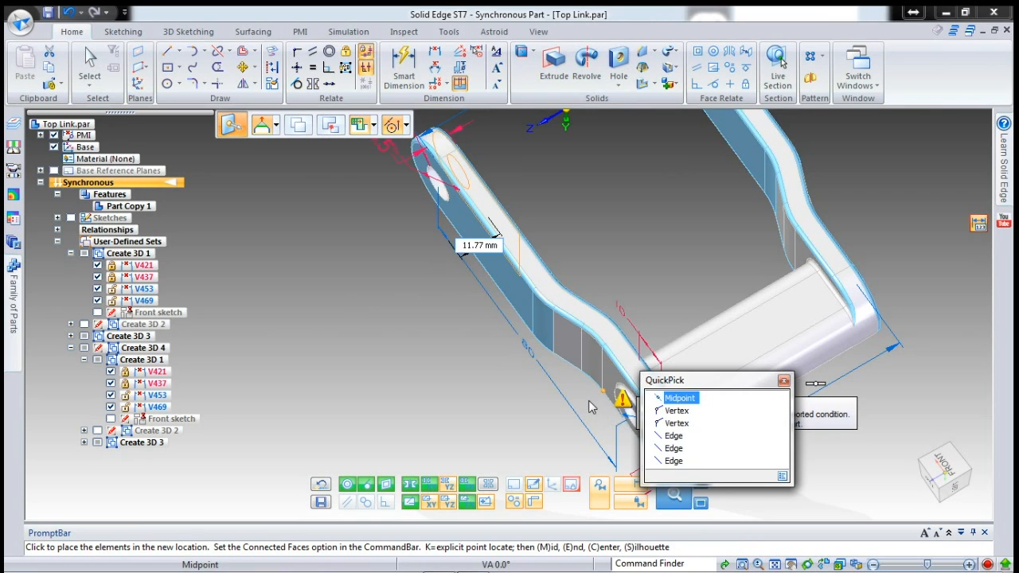
pyautogui.click(674, 410)
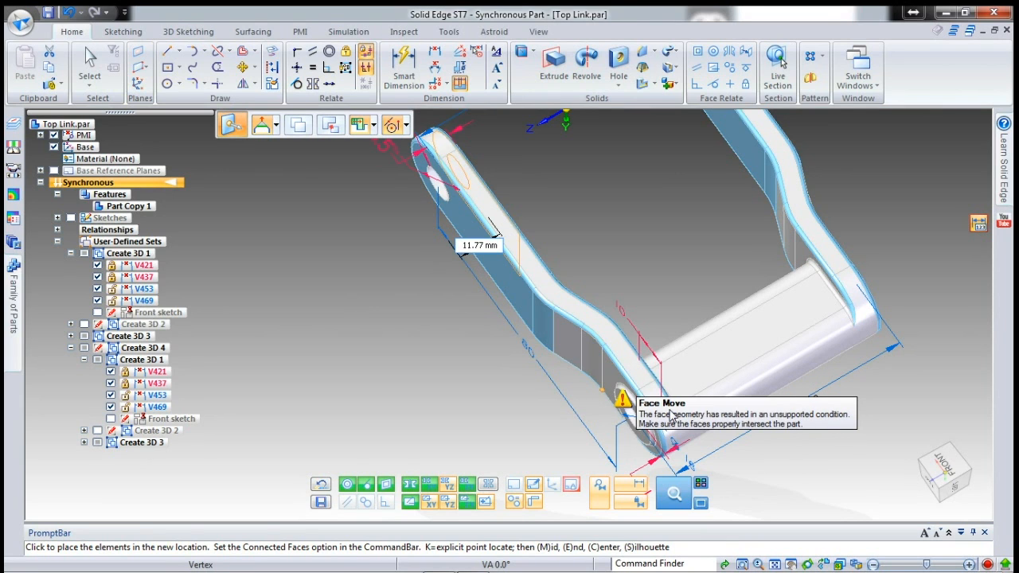
pyautogui.click(540, 409)
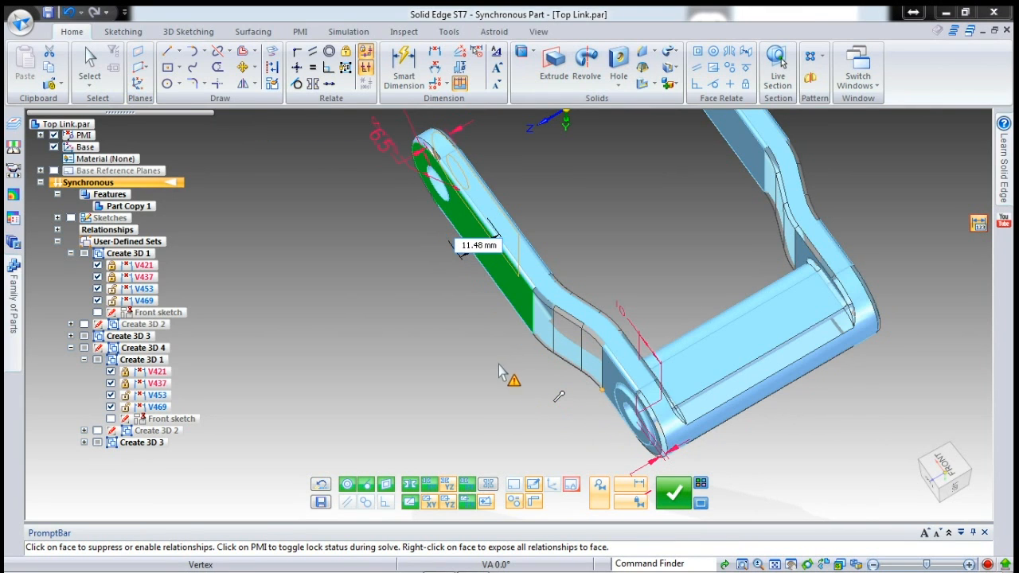
pyautogui.rightClick(500, 365)
pyautogui.press('Escape')
# - Delete the rounded bend faces on the inner and outer sides of both arms
pyautogui.click(492, 292)
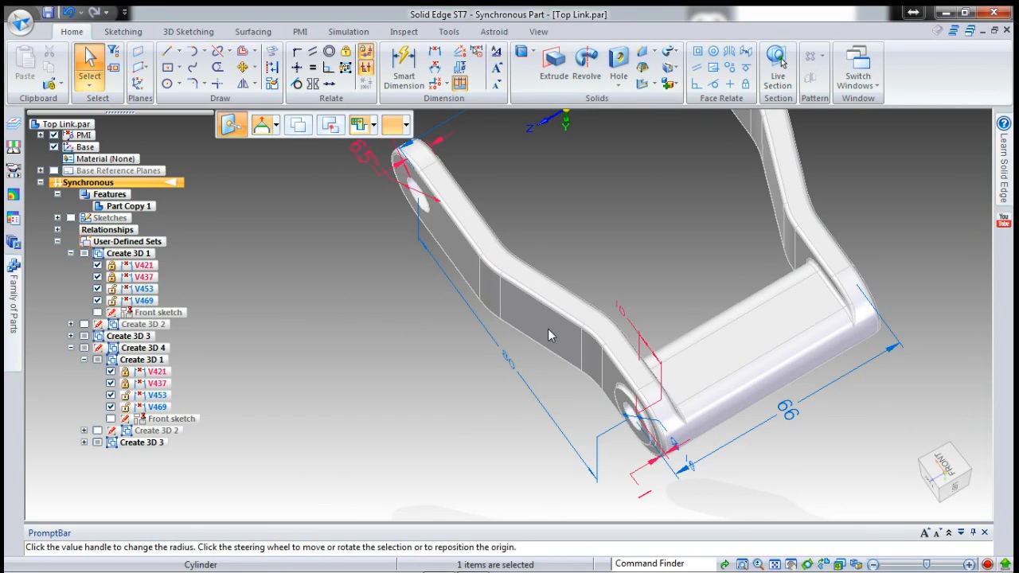
pyautogui.keyDown('ctrl'); pyautogui.click(596, 362); pyautogui.keyUp('ctrl')
pyautogui.keyDown('ctrl'); pyautogui.click(788, 249); pyautogui.keyUp('ctrl')
pyautogui.keyDown('ctrl'); pyautogui.click(766, 147); pyautogui.keyUp('ctrl')
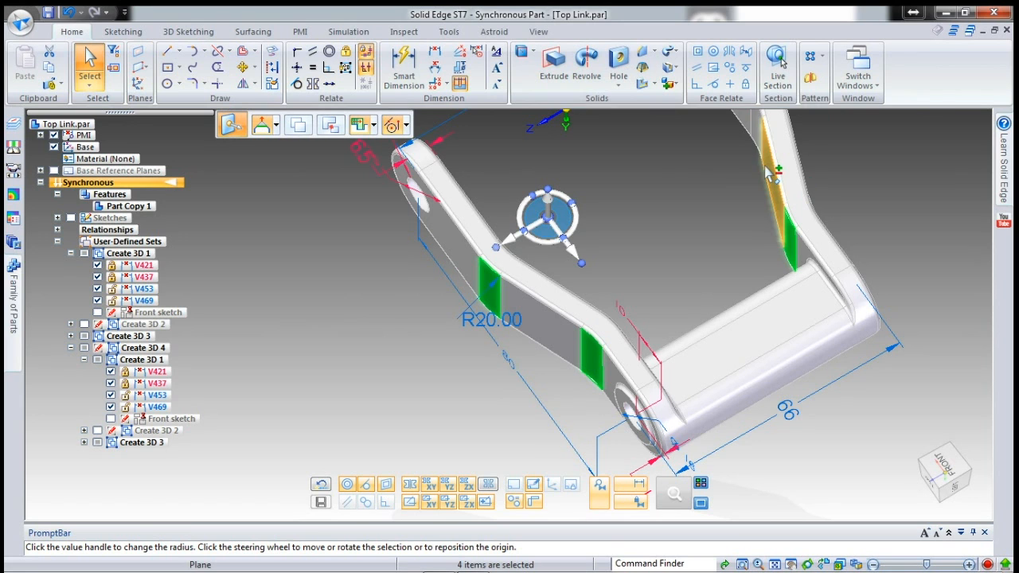
pyautogui.scroll(-3, 729, 247)
pyautogui.moveTo(725, 252); pyautogui.dragTo(667, 245, button='middle')
pyautogui.scroll(4, 660, 247)
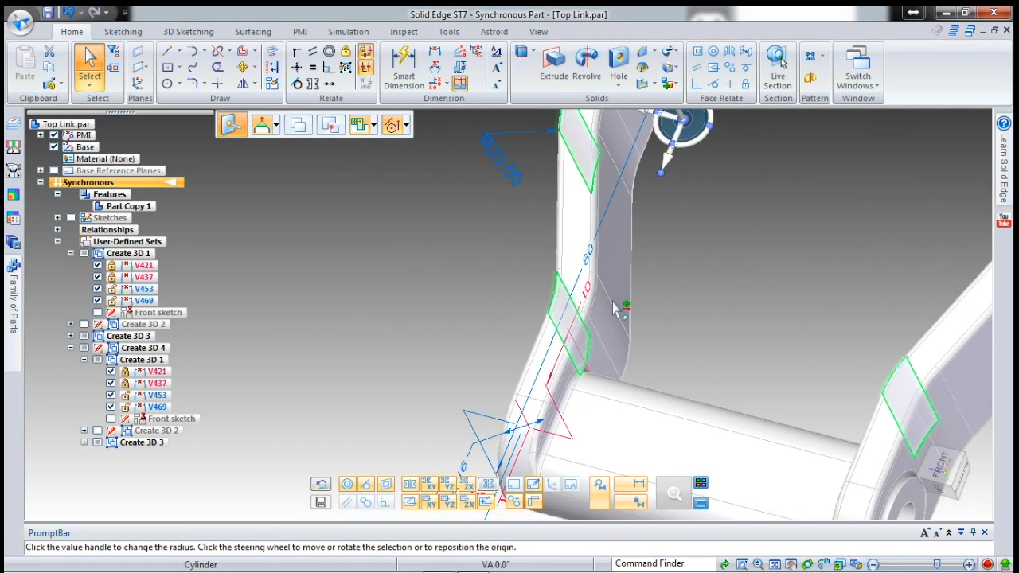
pyautogui.keyDown('ctrl'); pyautogui.click(625, 287); pyautogui.keyUp('ctrl')
pyautogui.keyDown('ctrl'); pyautogui.click(615, 135); pyautogui.keyUp('ctrl')
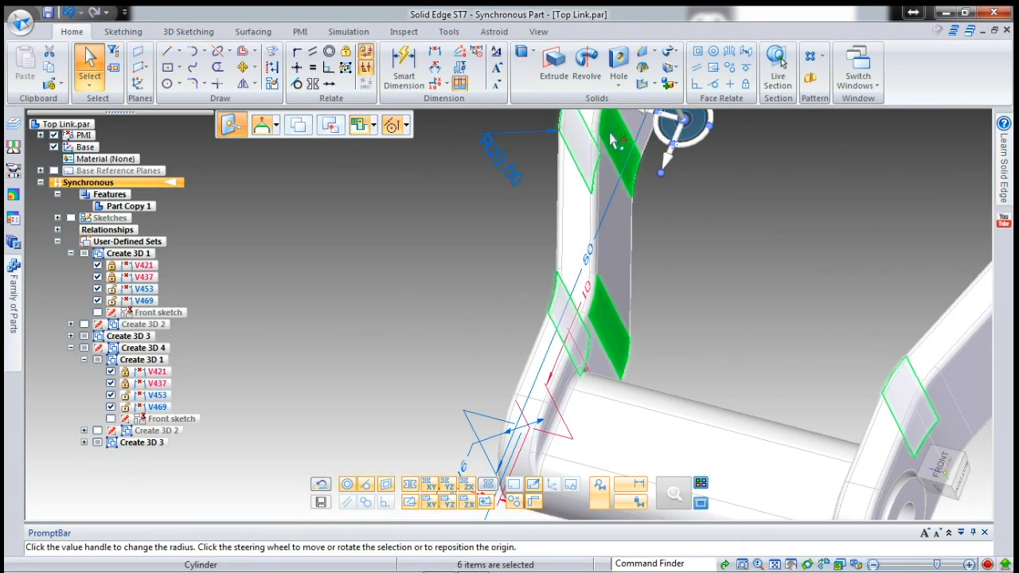
pyautogui.keyDown('ctrl'); pyautogui.click(923, 402); pyautogui.keyUp('ctrl')
pyautogui.scroll(-3, 766, 409)
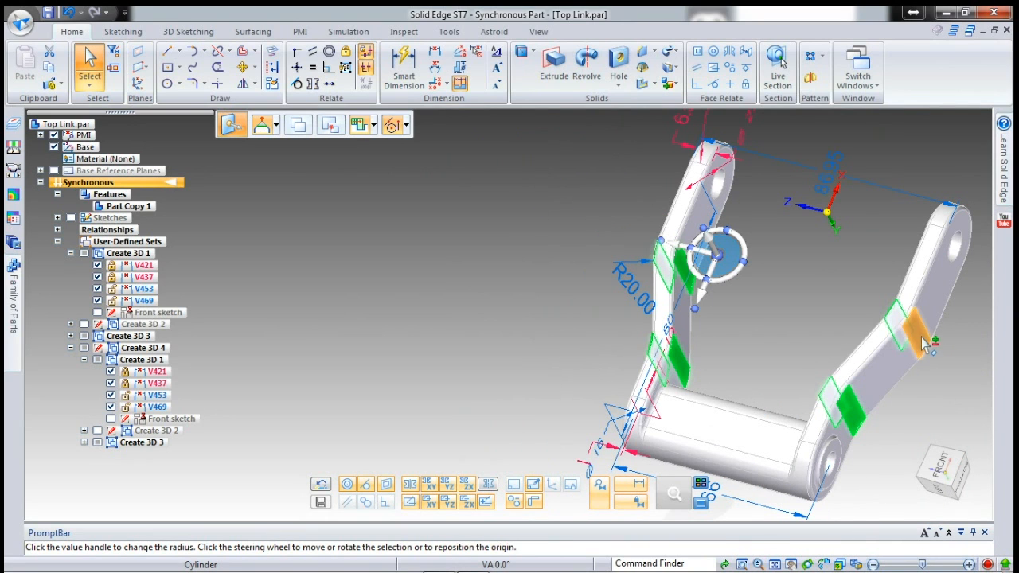
pyautogui.click(965, 398)
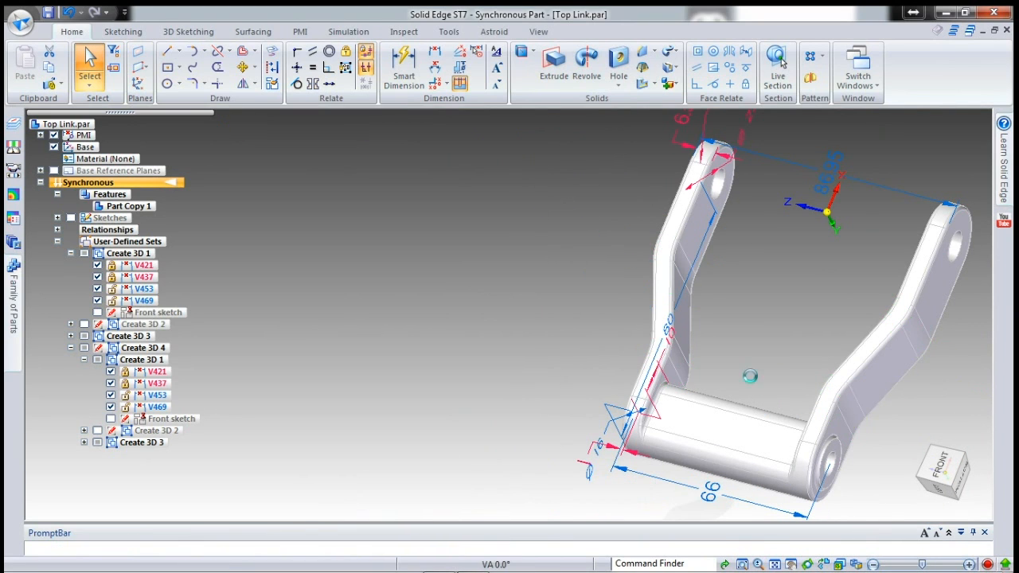
# - Move the outer face of the arm's free end inward 11.48 mm to the bend vertex nearest the cross tube, straightening the arms
pyautogui.scroll(-2, 553, 386)
pyautogui.moveTo(542, 360); pyautogui.dragTo(552, 269, button='middle')
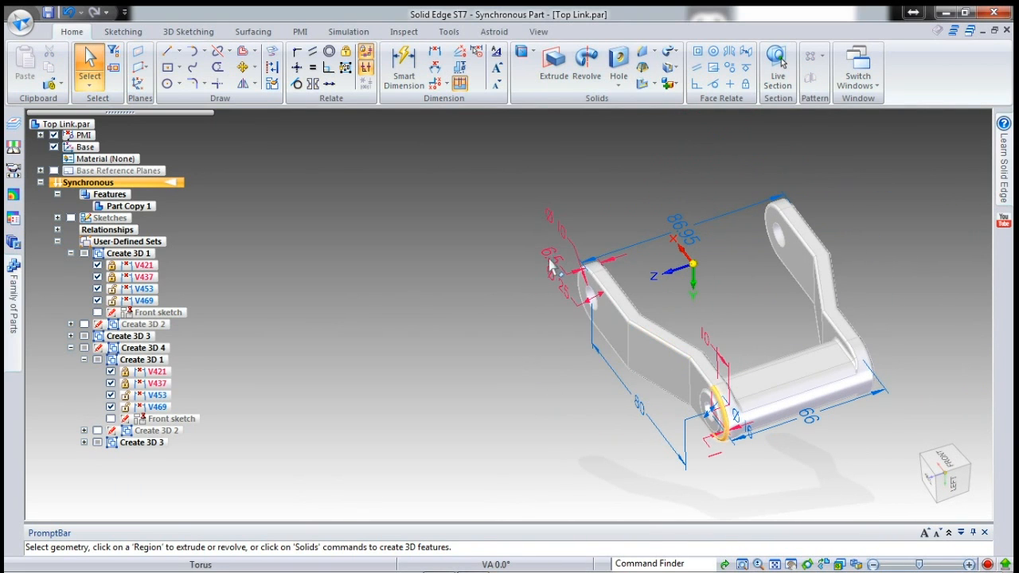
pyautogui.click(620, 339)
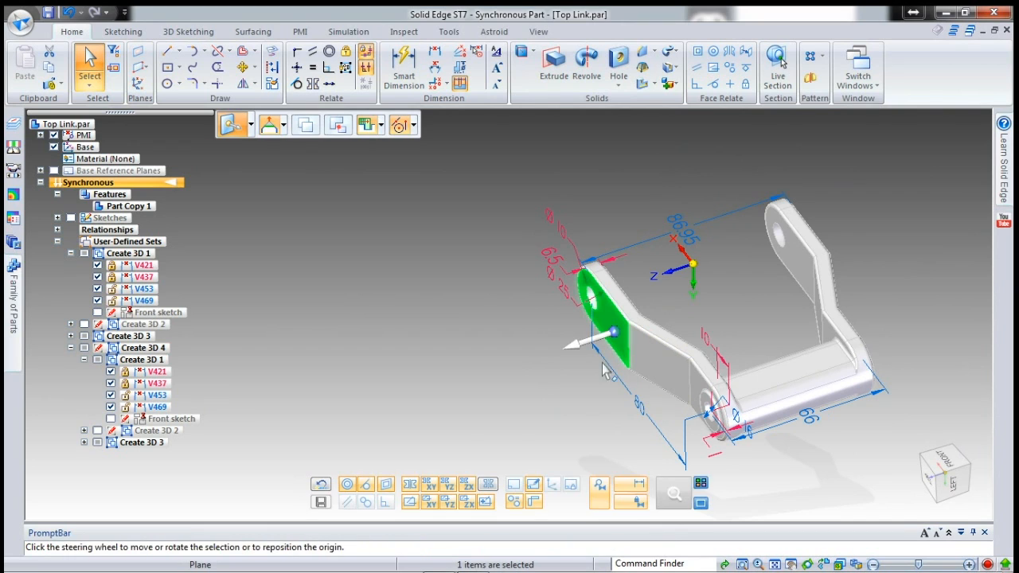
pyautogui.click(580, 352)
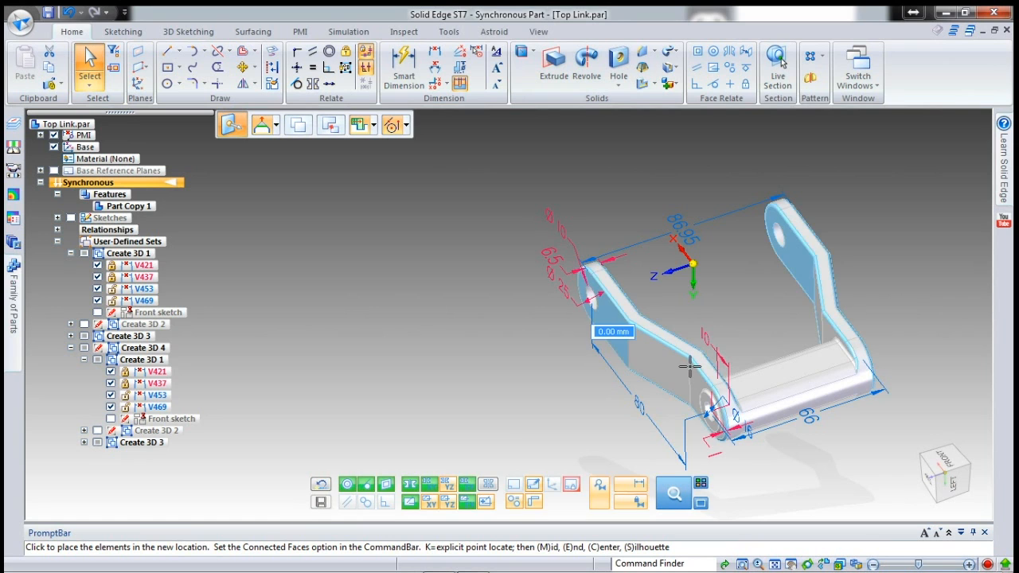
pyautogui.scroll(4, 692, 370)
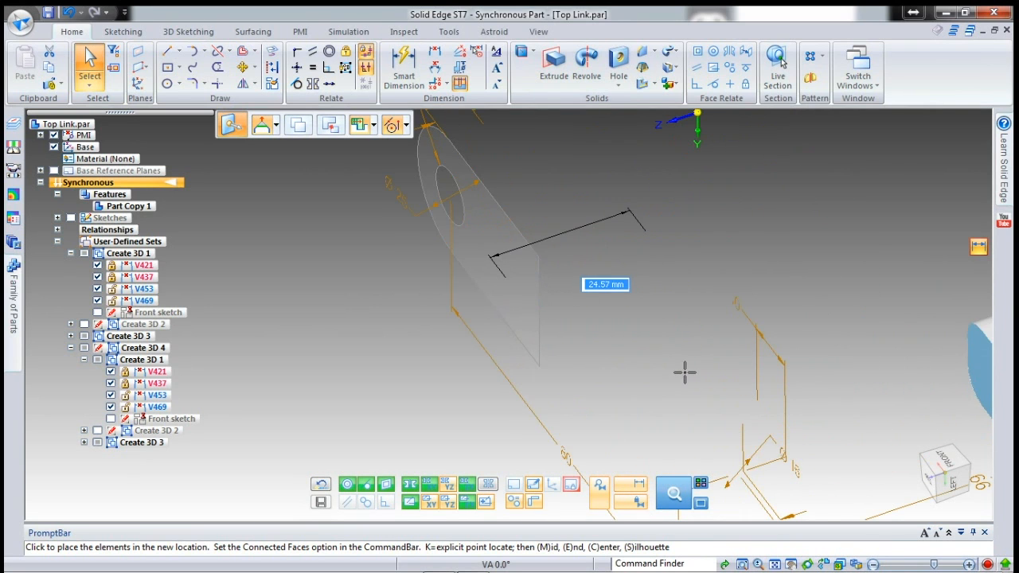
pyautogui.scroll(5, 520, 359)
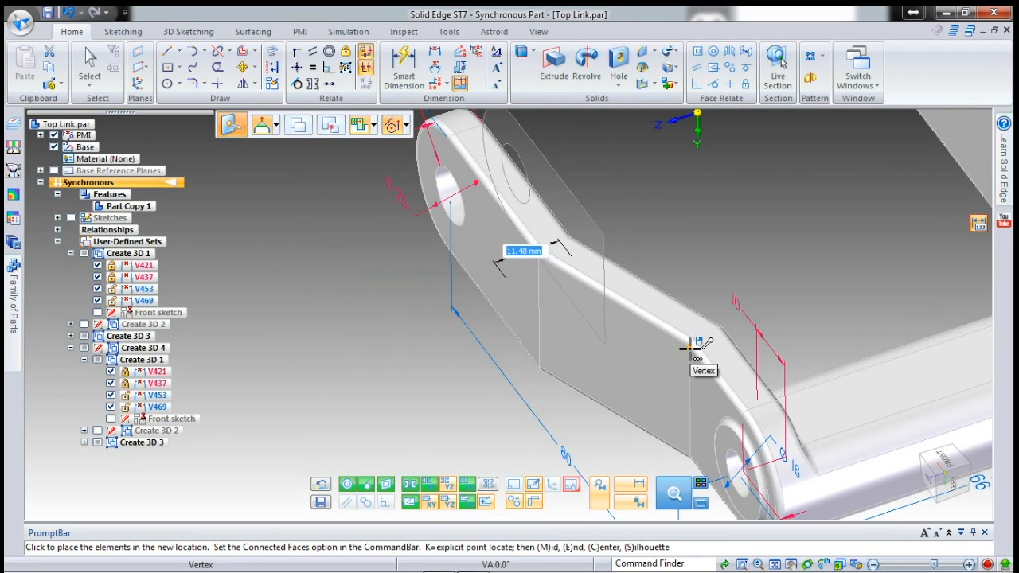
pyautogui.click(663, 381)
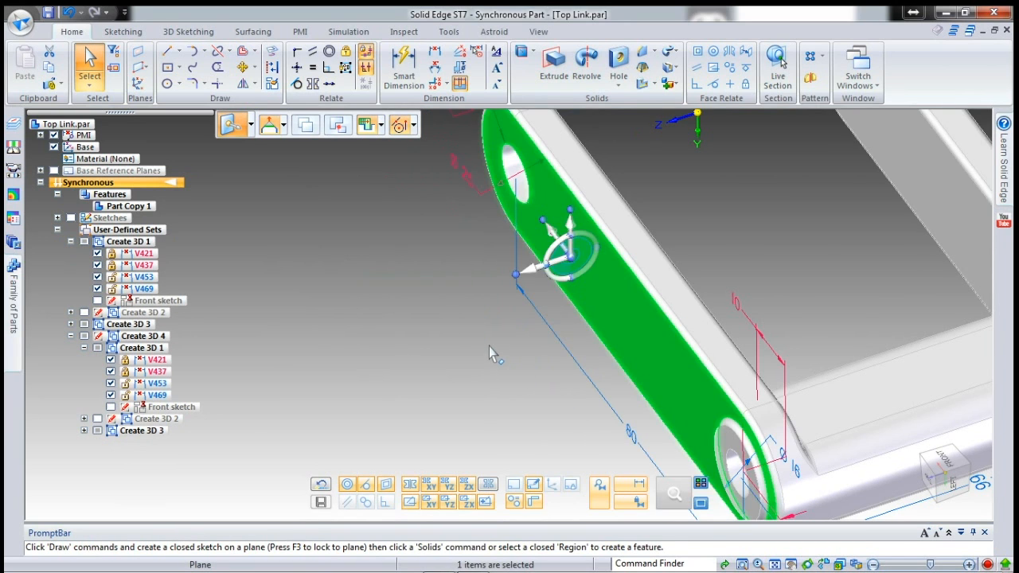
# - Narrow the link by fence-selecting the whole near arm with its end of the cross tube and moving it inward along the tube
pyautogui.scroll(-4, 489, 347)
pyautogui.press('Escape')
pyautogui.moveTo(658, 446); pyautogui.dragTo(613, 481, button='middle')
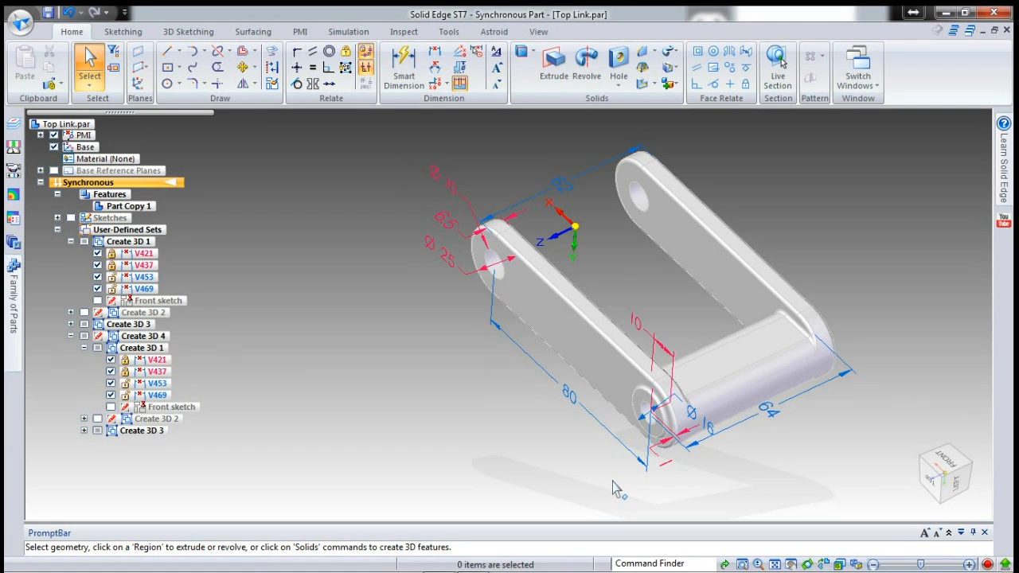
pyautogui.moveTo(620, 478); pyautogui.dragTo(530, 439, button='middle')
pyautogui.moveTo(492, 131); pyautogui.dragTo(605, 432)
pyautogui.moveTo(482, 423); pyautogui.dragTo(546, 412, button='middle')
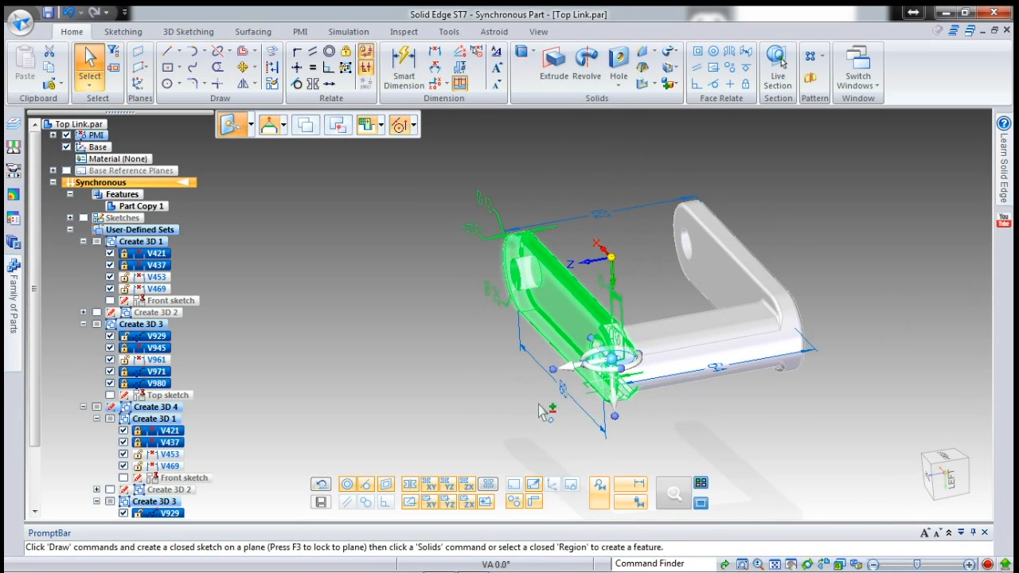
pyautogui.click(567, 373)
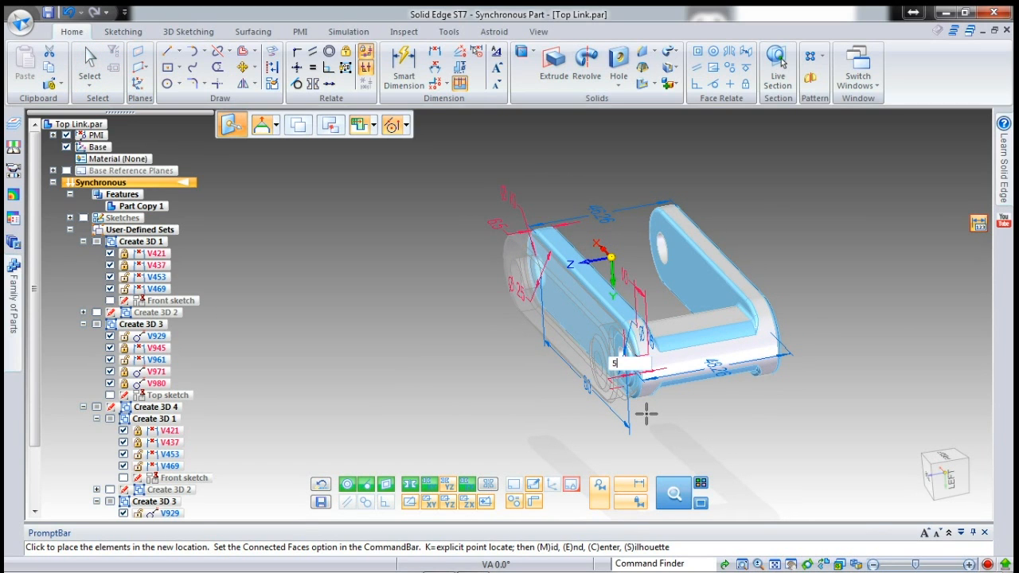
pyautogui.click(646, 415)
pyautogui.moveTo(647, 420); pyautogui.dragTo(697, 423, button='middle')
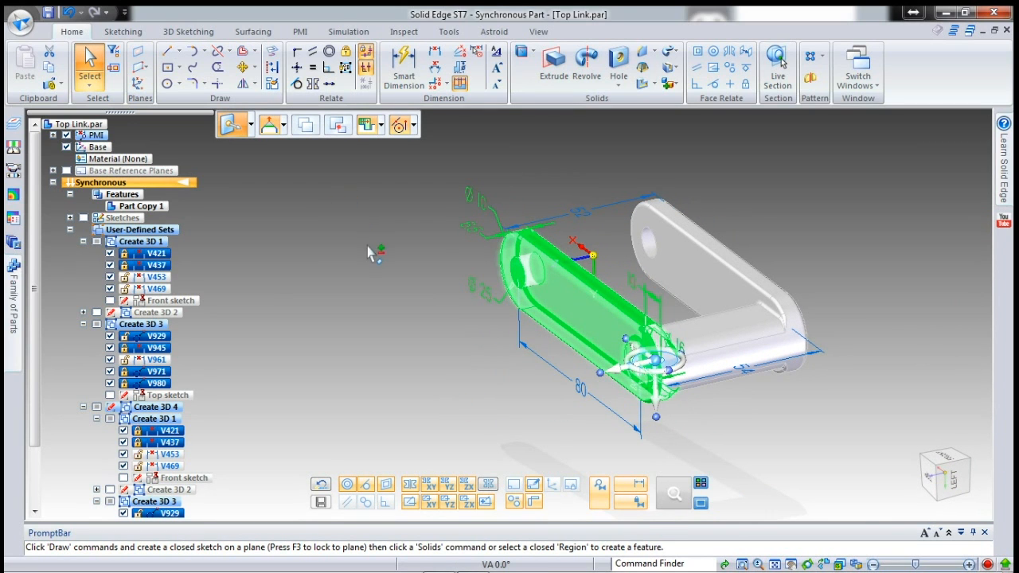
# - Save and close the Top Link part, and close the Top Link2 draft without saving its changes
pyautogui.click(49, 13)
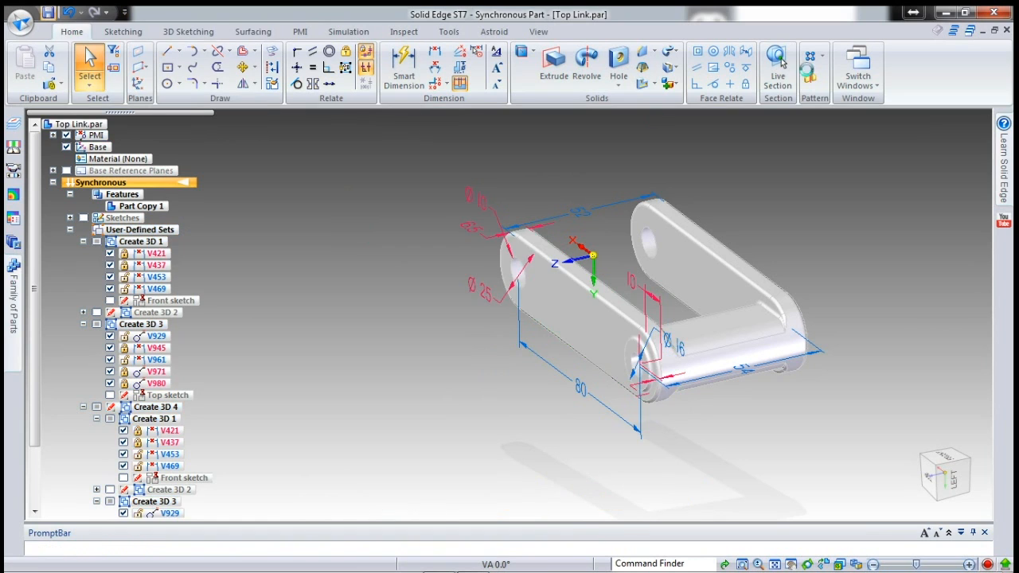
pyautogui.click(1007, 30)
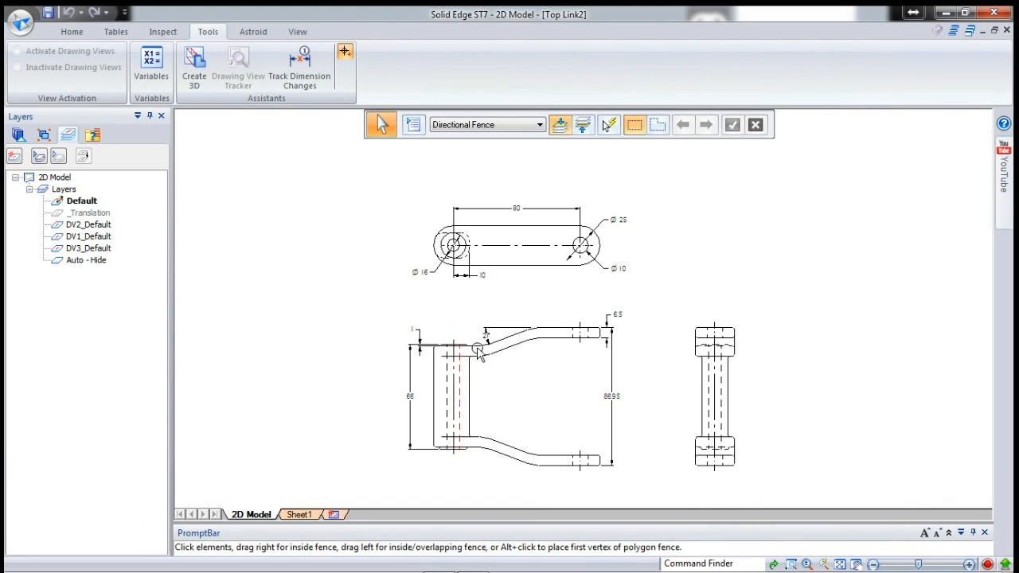
pyautogui.click(1007, 30)
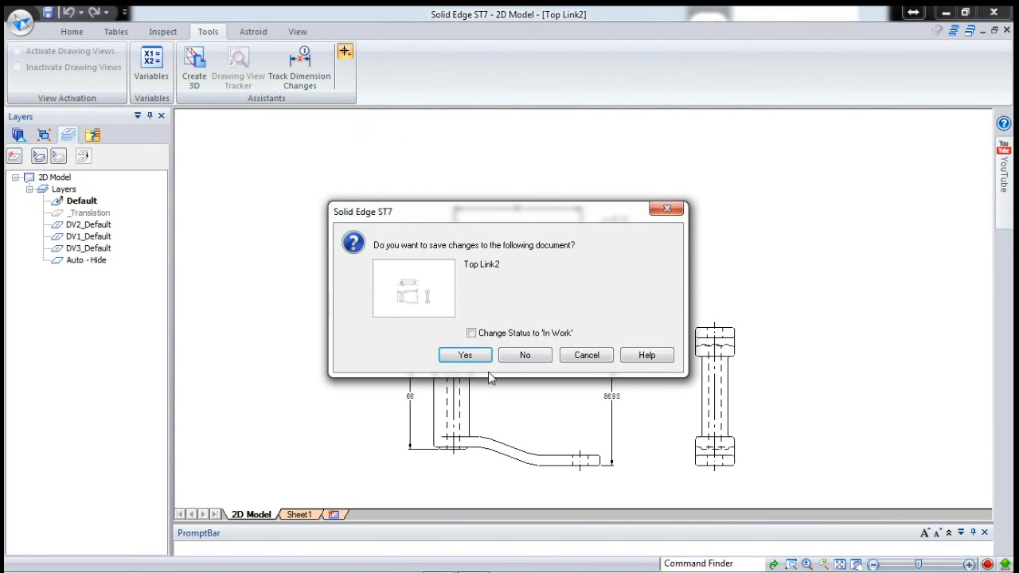
pyautogui.click(525, 355)
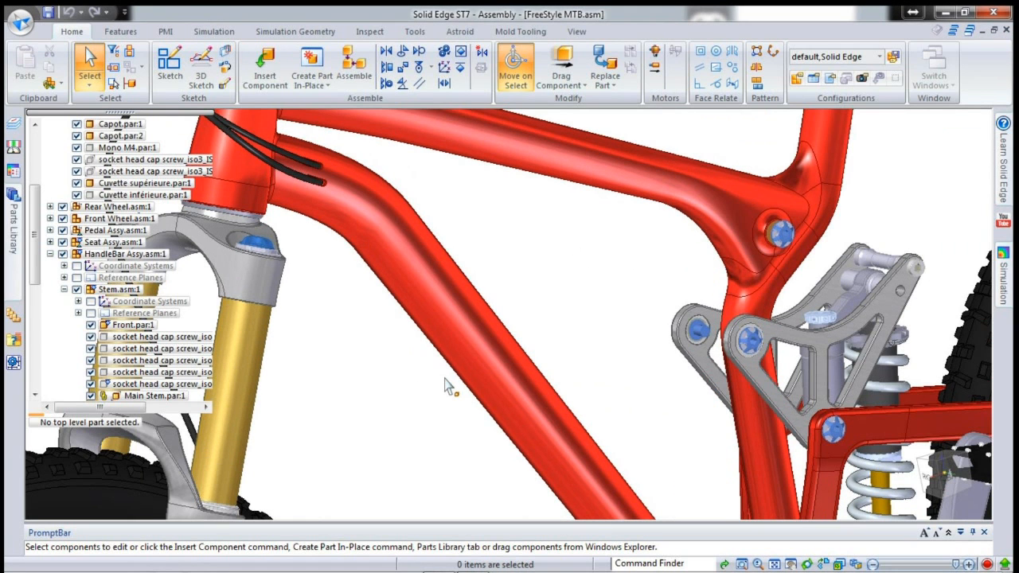
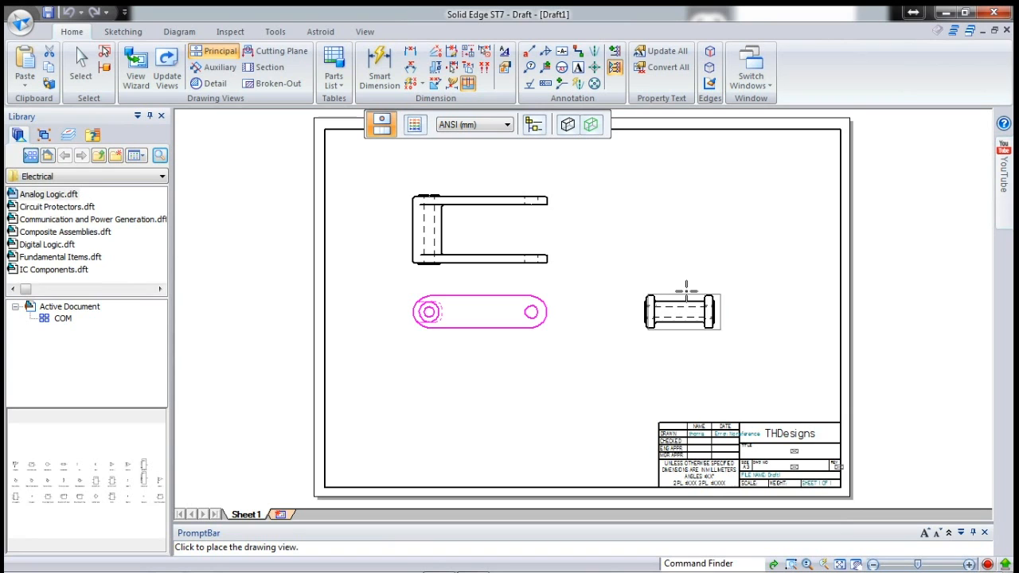
# - Place a shaded isometric view of the link in the upper right area of the drawing sheet
pyautogui.click(573, 128)
pyautogui.click(594, 191)
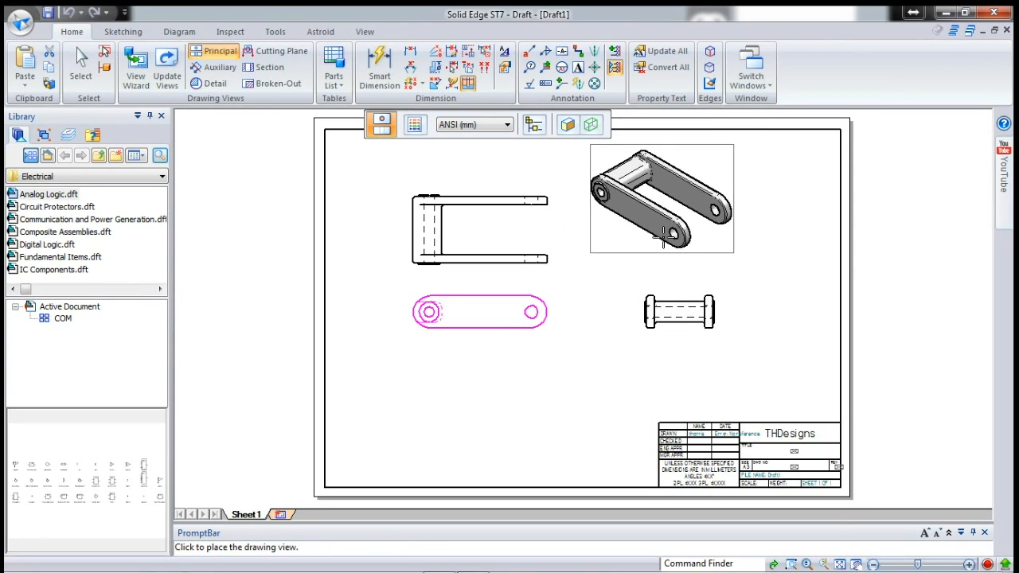
pyautogui.click(645, 269)
# - Rearrange the drawing views, moving the orthographic views lower and closer together and the isometric view above the title block
pyautogui.moveTo(514, 333); pyautogui.dragTo(510, 412)
pyautogui.moveTo(503, 279); pyautogui.dragTo(483, 334)
pyautogui.moveTo(661, 398); pyautogui.dragTo(589, 394)
pyautogui.click(665, 223)
pyautogui.moveTo(665, 223); pyautogui.dragTo(715, 315)
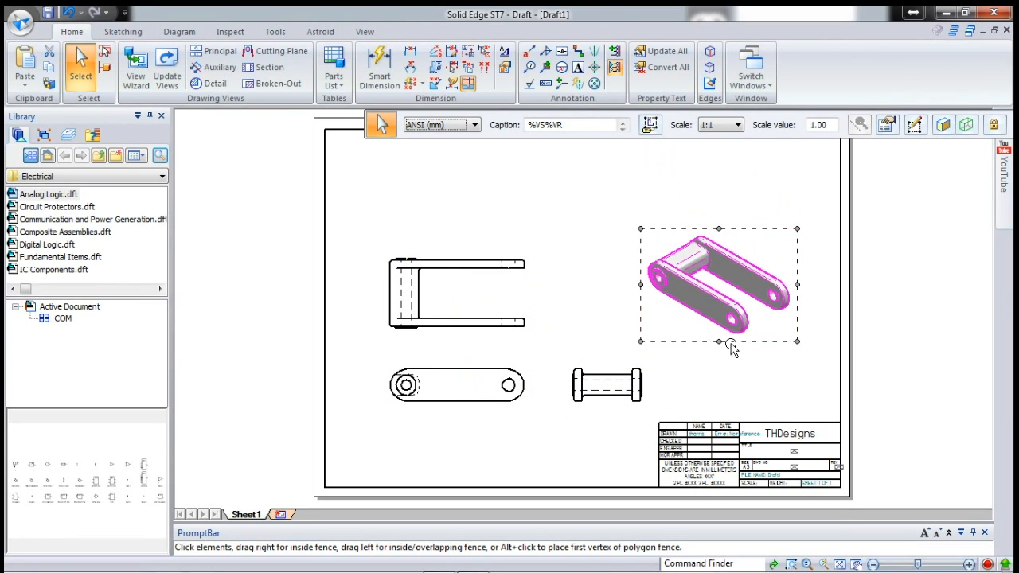
pyautogui.click(568, 437)
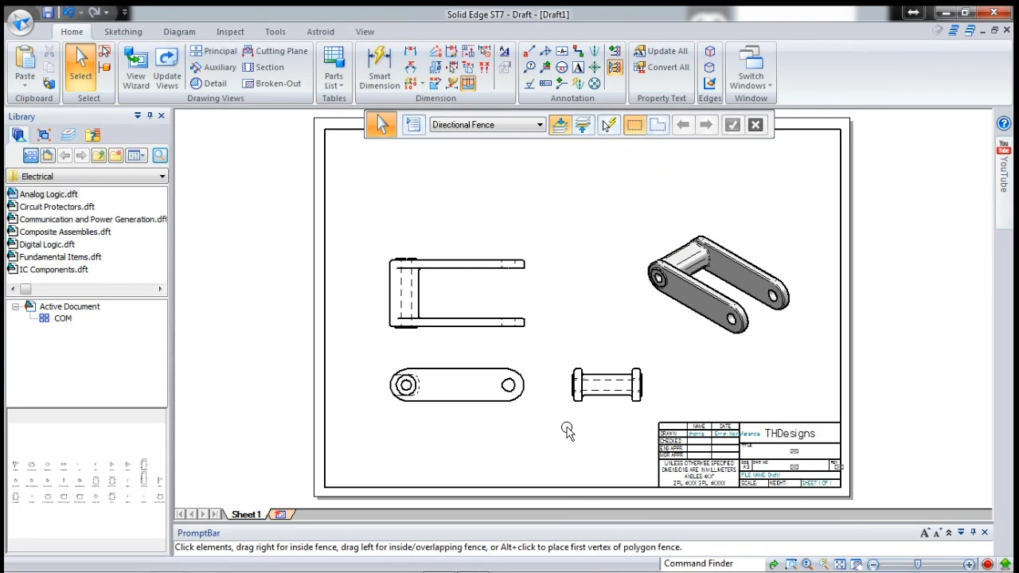
pyautogui.moveTo(714, 299); pyautogui.dragTo(706, 331)
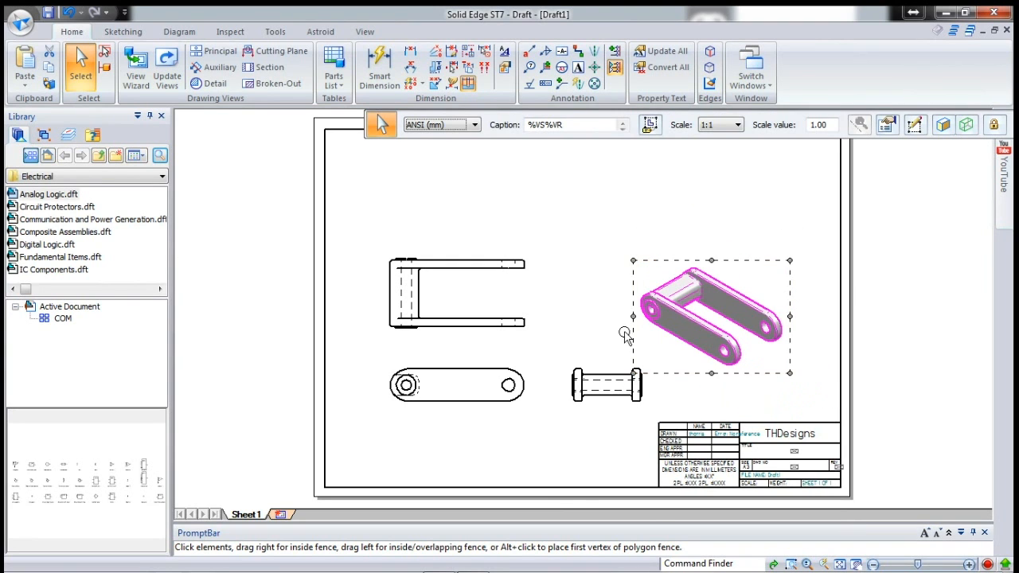
pyautogui.click(595, 320)
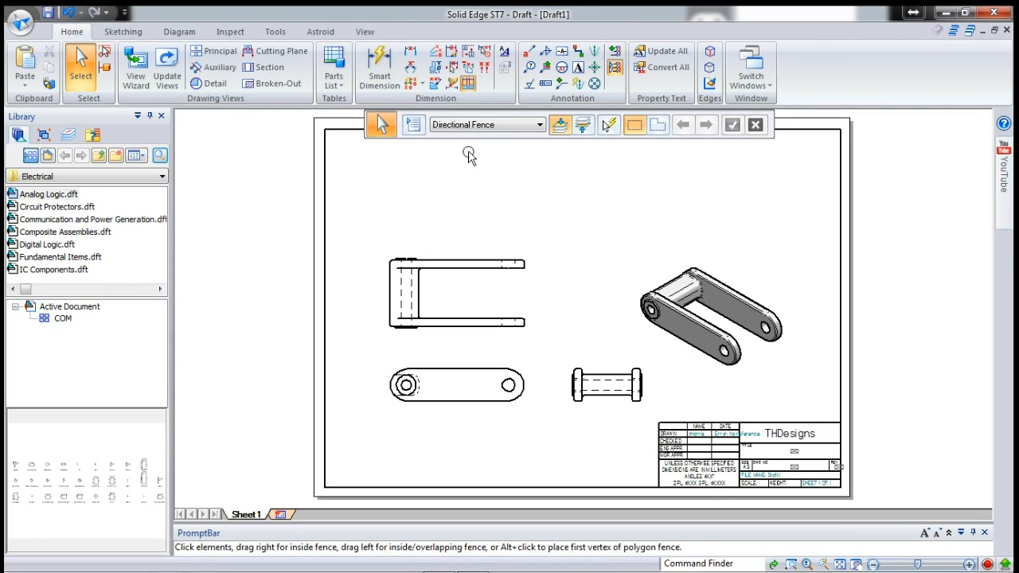
# - Retrieve the model dimensions into the U-shaped plan view and the slotted side view with Retrieve Dimensions
pyautogui.click(451, 83)
pyautogui.click(460, 259)
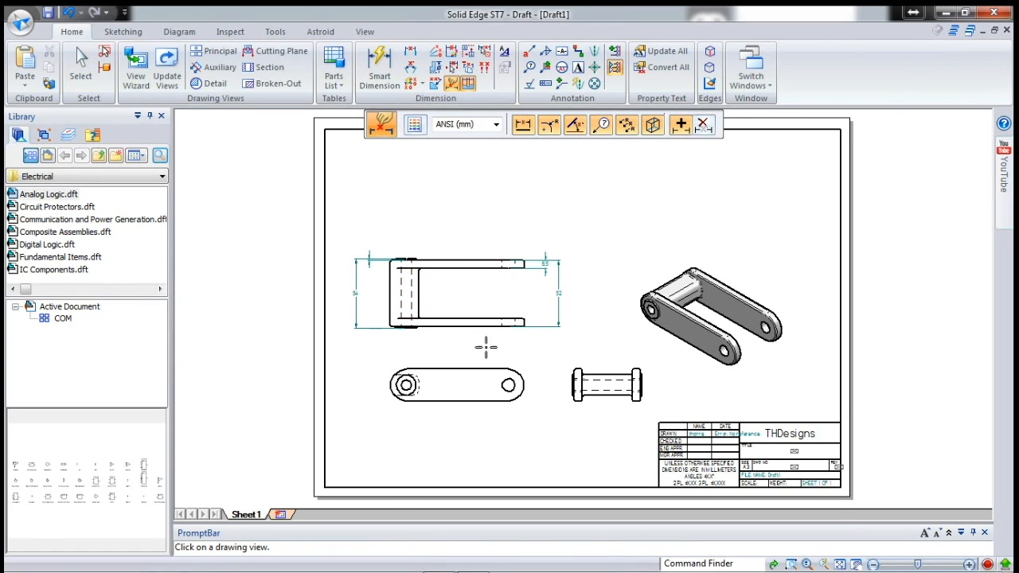
pyautogui.click(482, 366)
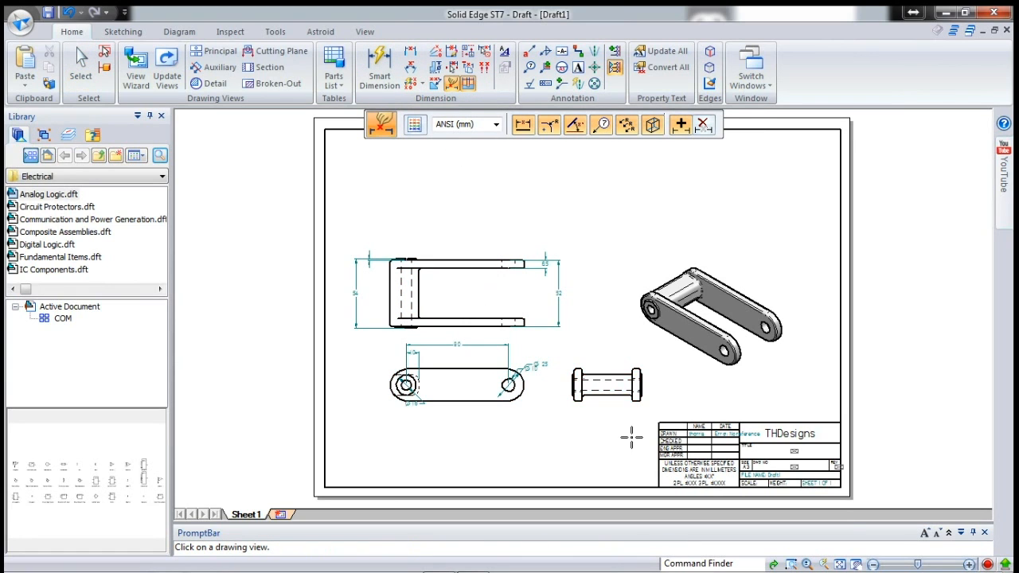
pyautogui.press('Escape')
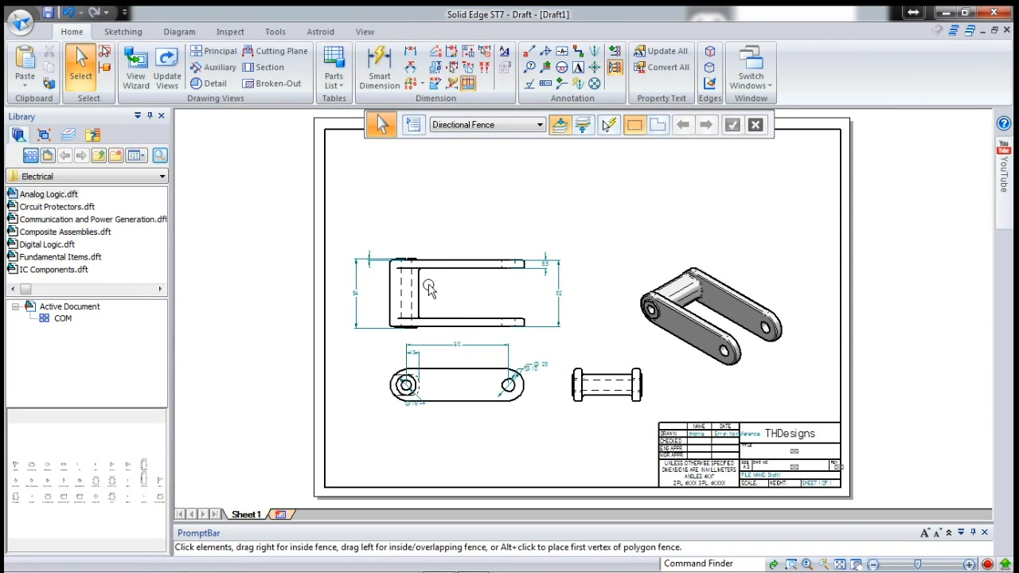
# - Reposition the text of the 1 mm boss offset dimension in the plan view, pulling it out below the dimension arrows
pyautogui.scroll(5, 343, 263)
pyautogui.click(331, 215)
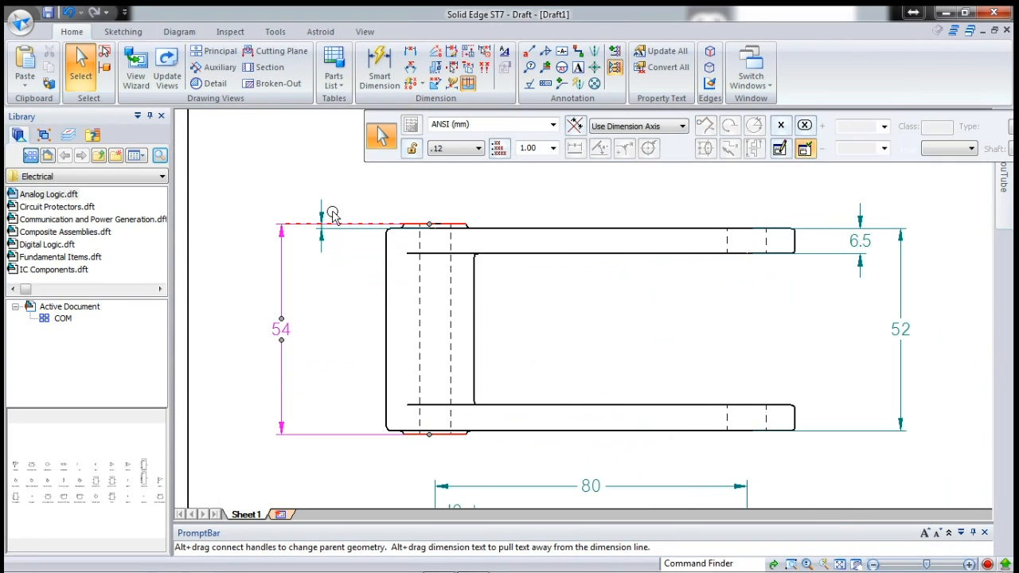
pyautogui.click(322, 244)
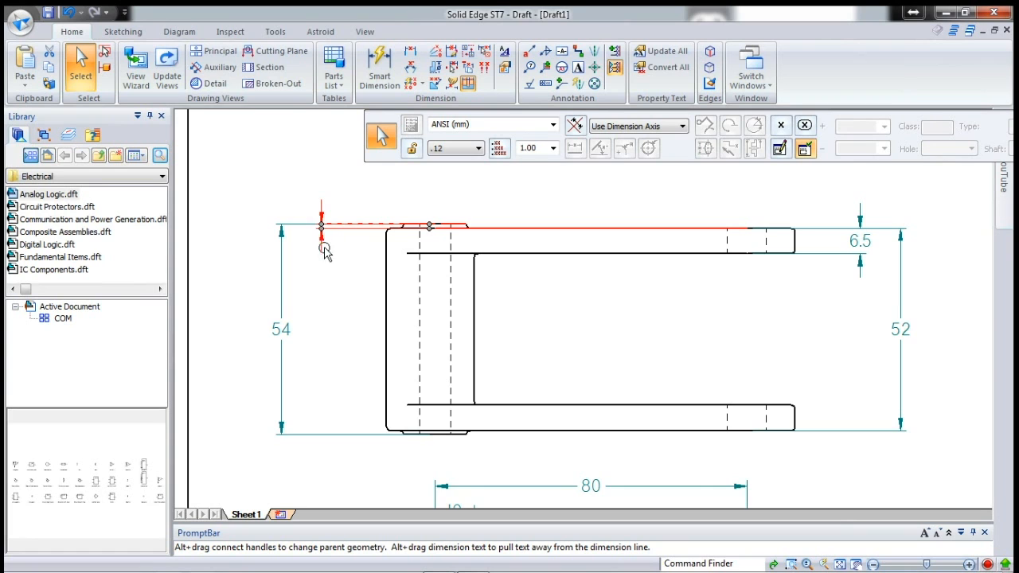
pyautogui.scroll(5, 324, 250)
pyautogui.moveTo(314, 217); pyautogui.dragTo(376, 353)
pyautogui.scroll(-5, 406, 265)
pyautogui.scroll(-2, 406, 265)
pyautogui.scroll(1, 350, 230)
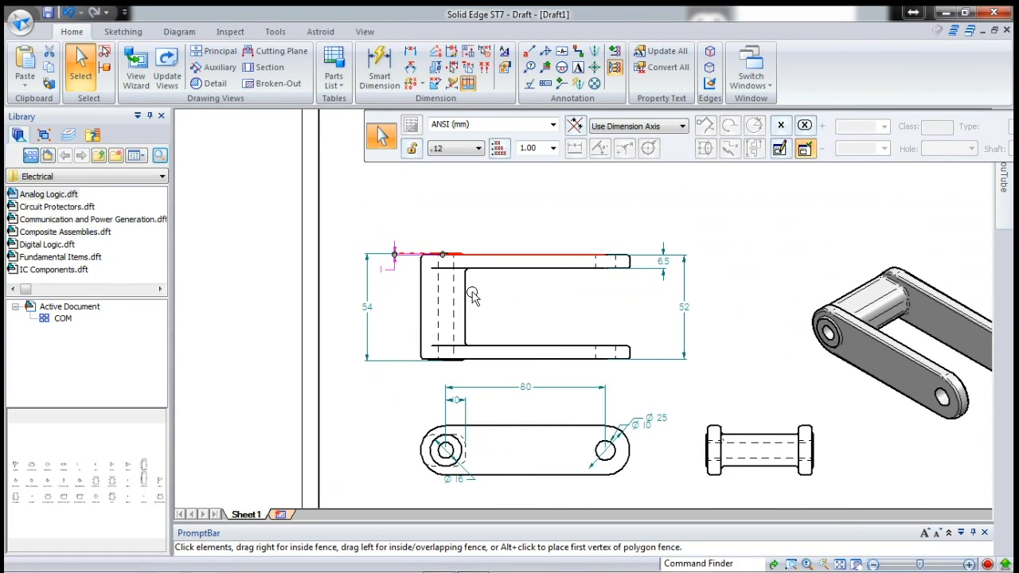
# - Move the Ø10 hole dimension's text below the Ø25 callout in the side view so the two no longer overlap
pyautogui.scroll(-1, 456, 320)
pyautogui.scroll(6, 603, 417)
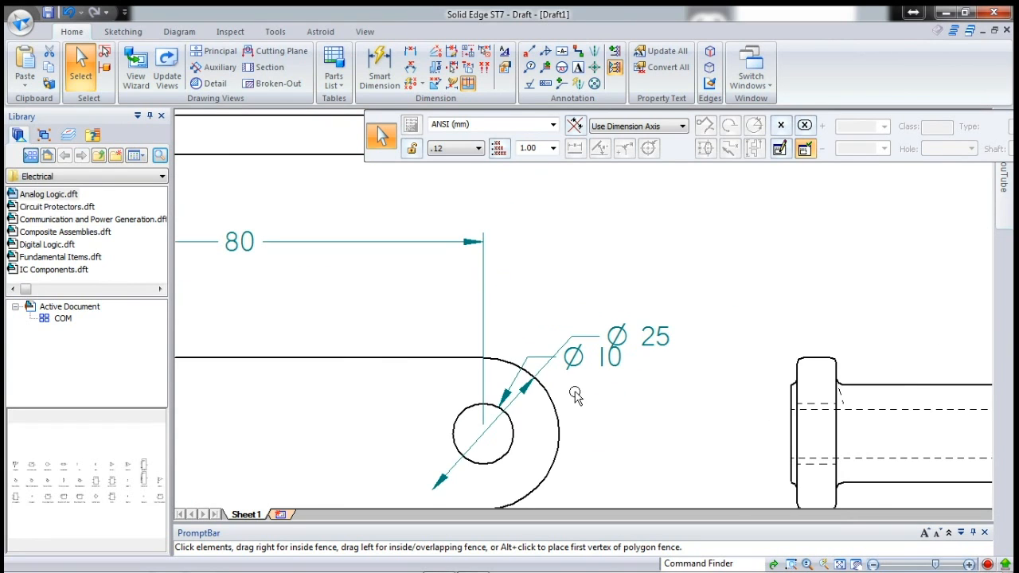
pyautogui.click(537, 358)
pyautogui.moveTo(567, 383); pyautogui.dragTo(533, 355)
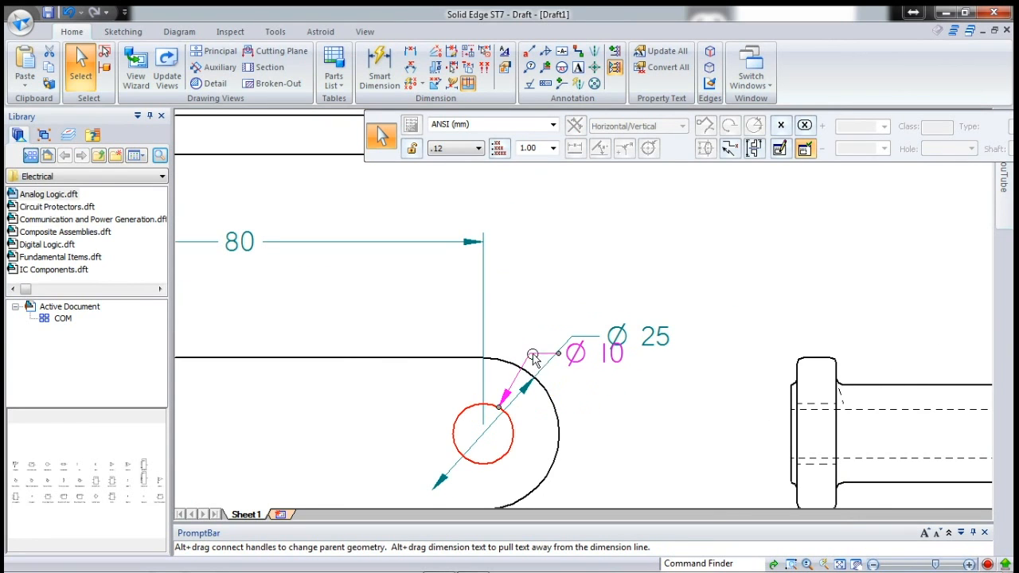
pyautogui.moveTo(580, 391); pyautogui.dragTo(630, 424)
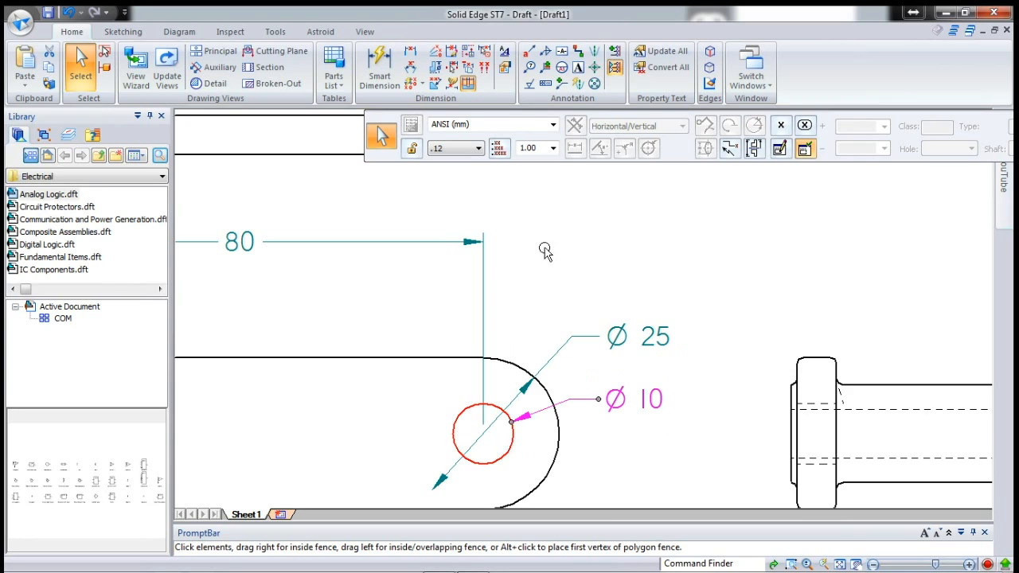
# - Move the Ø16 callout outside the side view's outline and the 10 mm dimension's text outside its extension lines
pyautogui.scroll(-3, 544, 251)
pyautogui.moveTo(350, 355); pyautogui.dragTo(280, 362)
pyautogui.click(360, 262)
pyautogui.moveTo(360, 263); pyautogui.dragTo(363, 260)
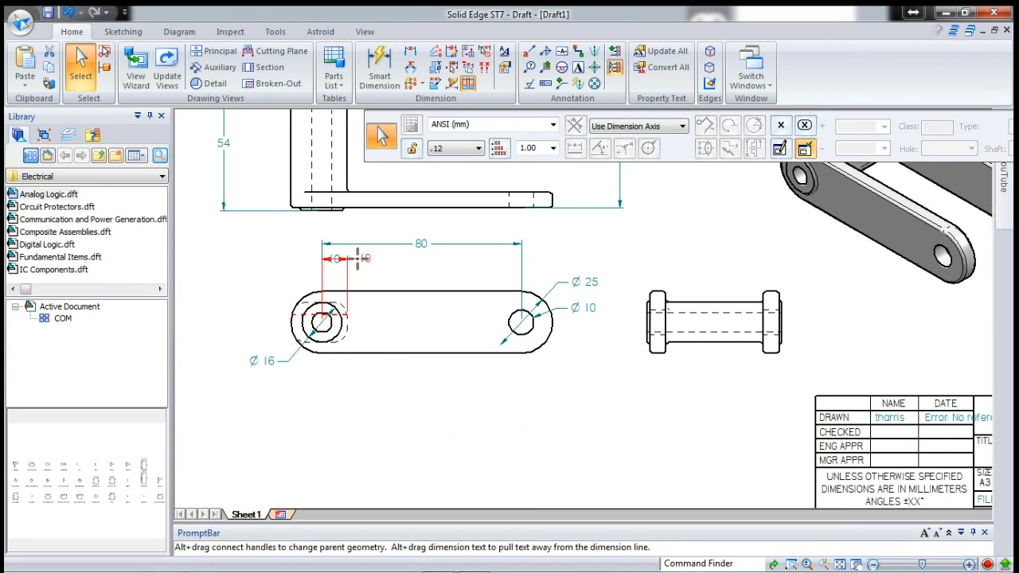
pyautogui.click(413, 388)
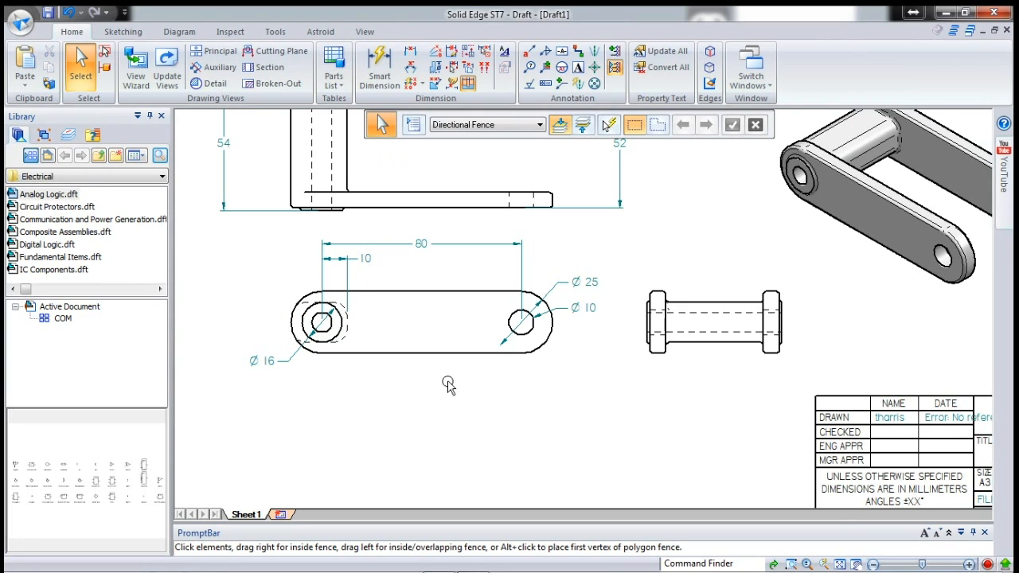
# - Add automatic centre lines and centre marks to the three orthographic views
pyautogui.scroll(-2, 446, 398)
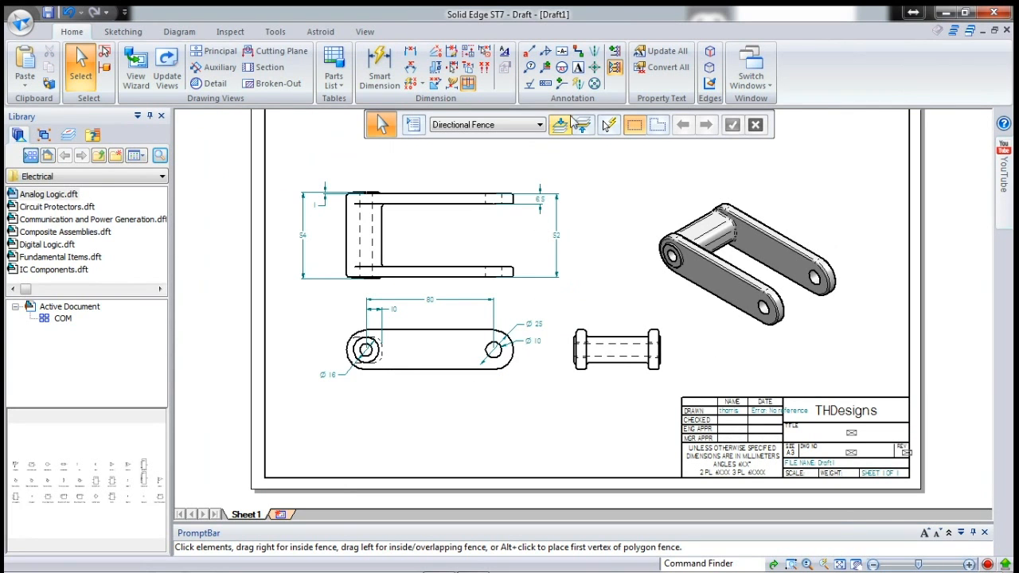
pyautogui.click(581, 86)
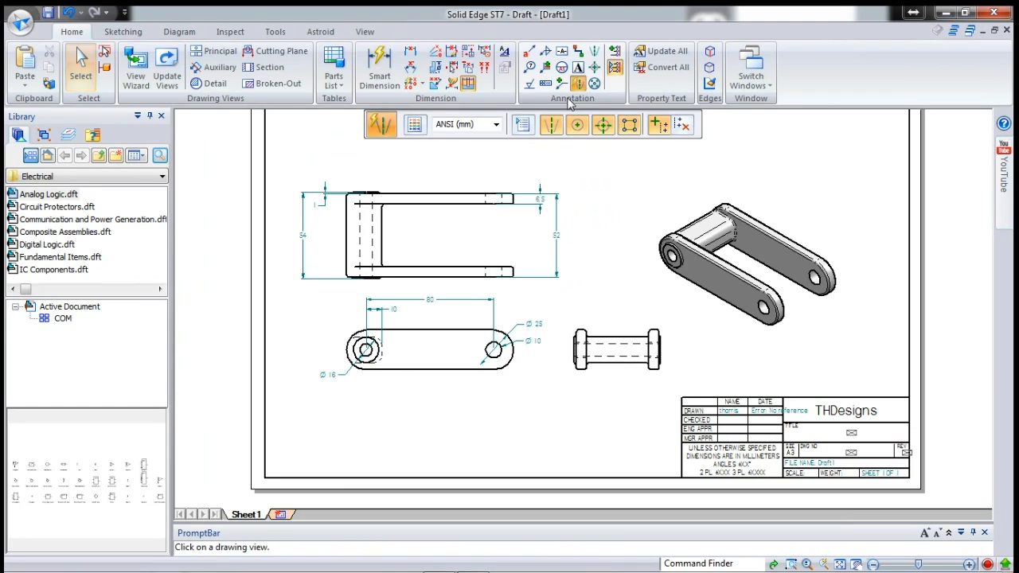
pyautogui.click(435, 248)
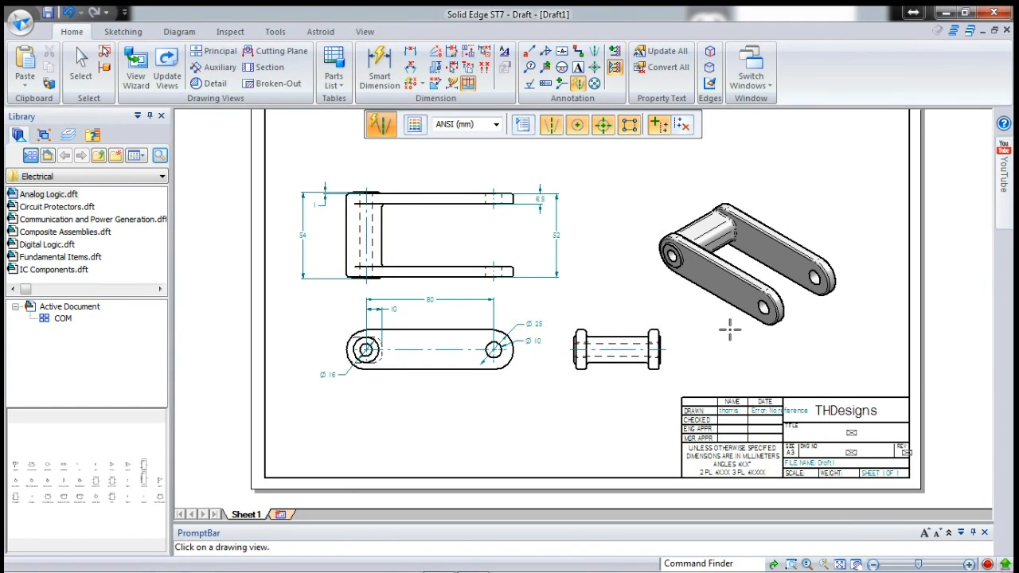
pyautogui.press('Escape')
# - Dimension the distance between the two holes of the near arm in the isometric view with Smart Dimension
pyautogui.click(379, 67)
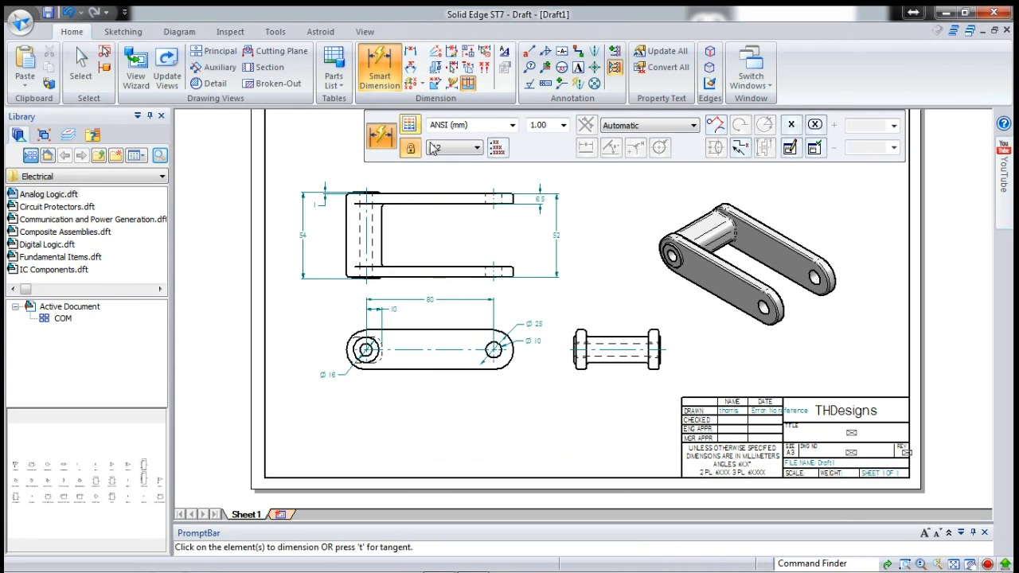
pyautogui.scroll(2, 693, 301)
pyautogui.click(661, 233)
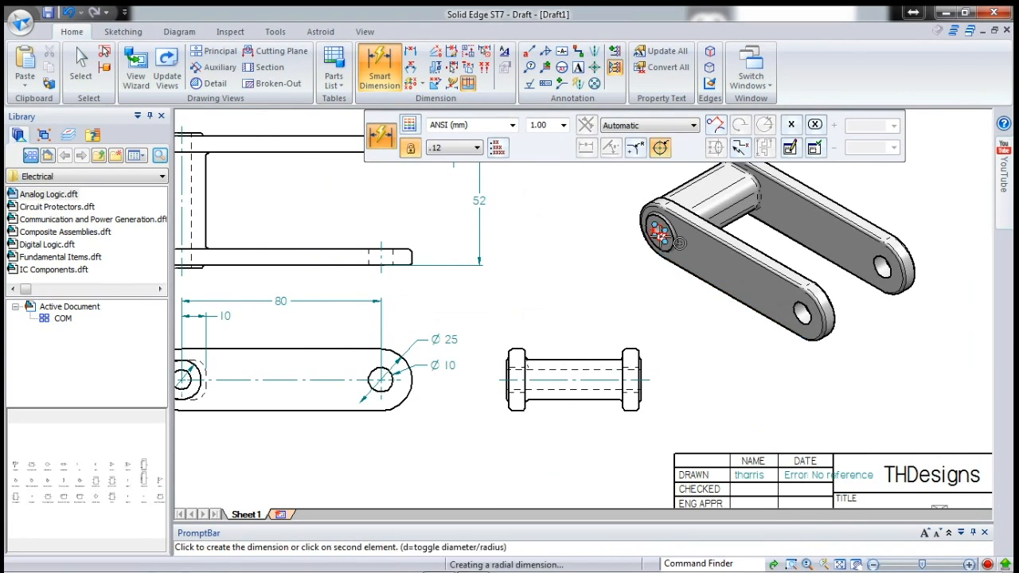
pyautogui.click(799, 313)
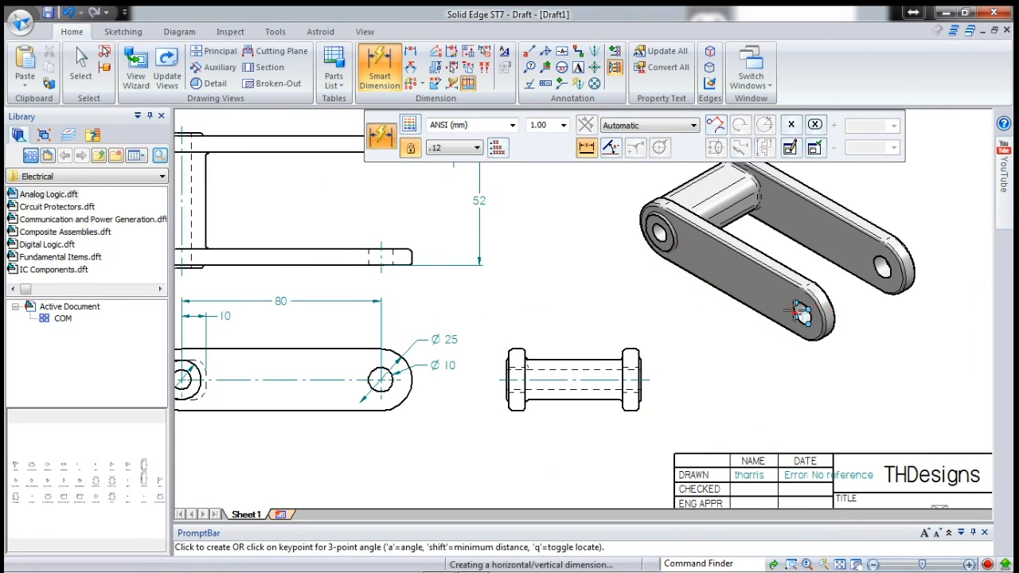
pyautogui.click(757, 344)
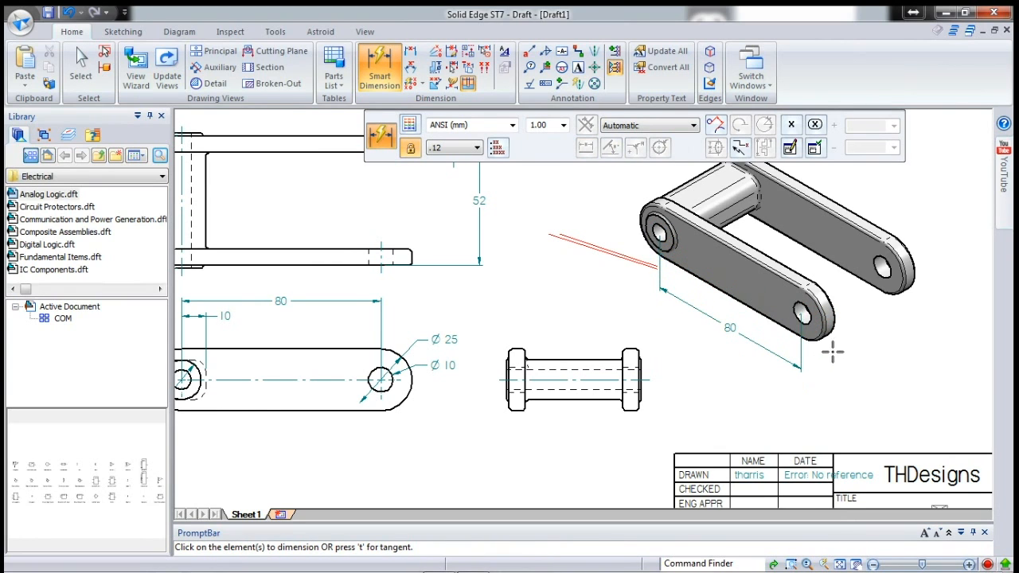
# - Dimension the spacing between the near and far arms' free-end holes in the isometric view
pyautogui.click(803, 315)
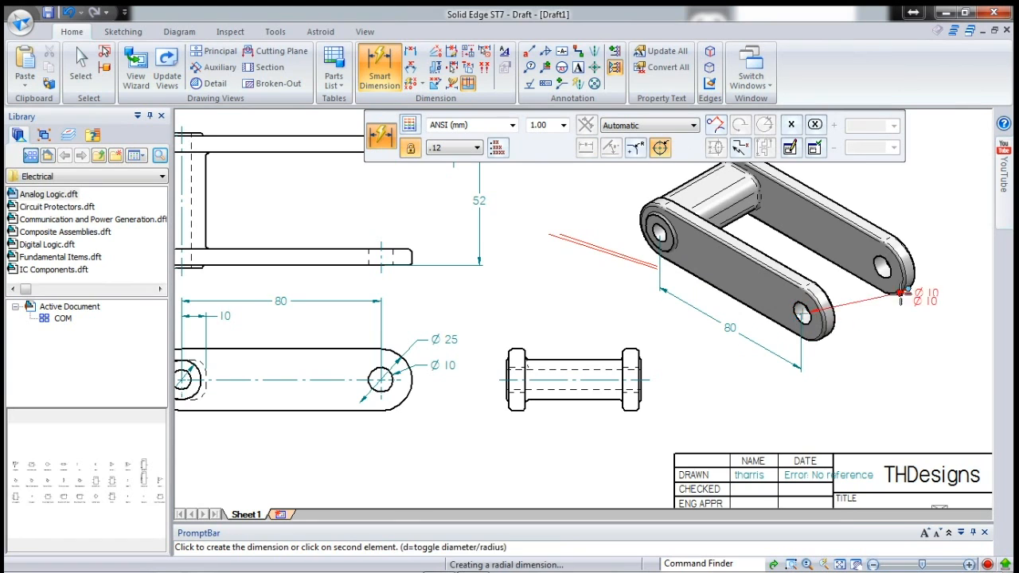
pyautogui.scroll(3, 924, 274)
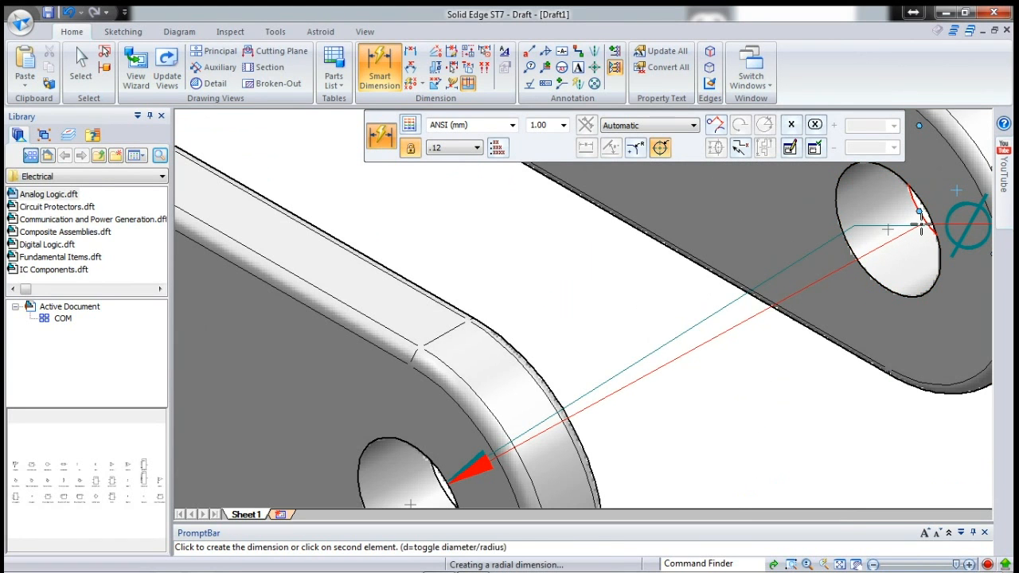
pyautogui.click(921, 227)
pyautogui.scroll(-3, 883, 265)
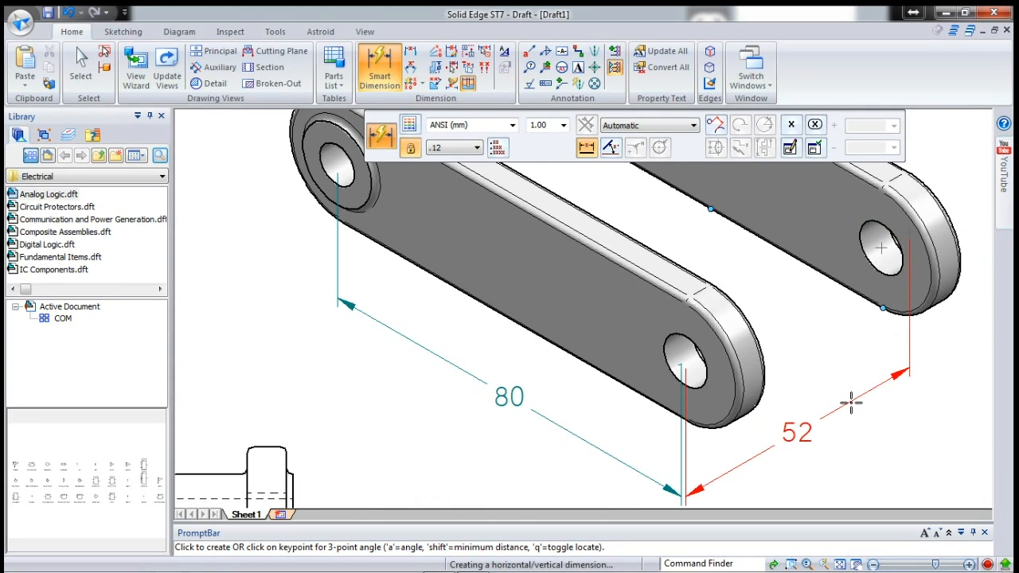
pyautogui.click(850, 404)
pyautogui.scroll(-1, 820, 430)
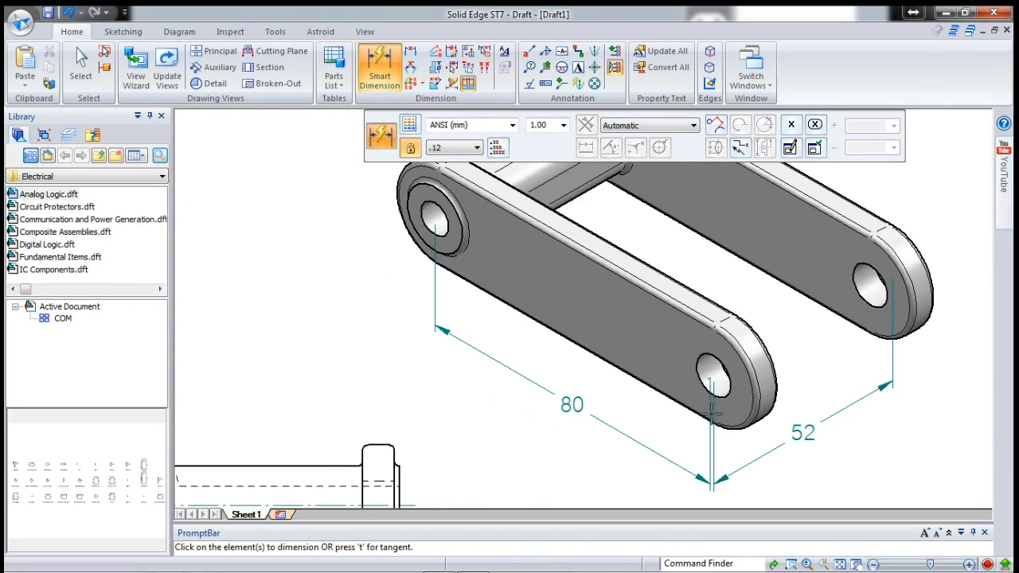
# - Add a diameter dimension to the far arm's free-end hole in the isometric view, placed outside the outline
pyautogui.click(872, 293)
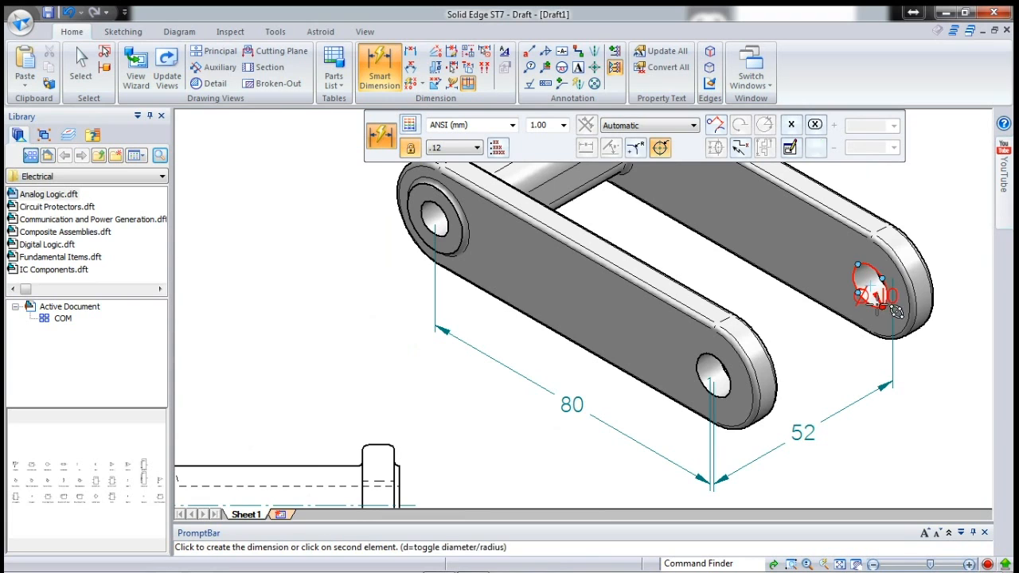
pyautogui.click(916, 384)
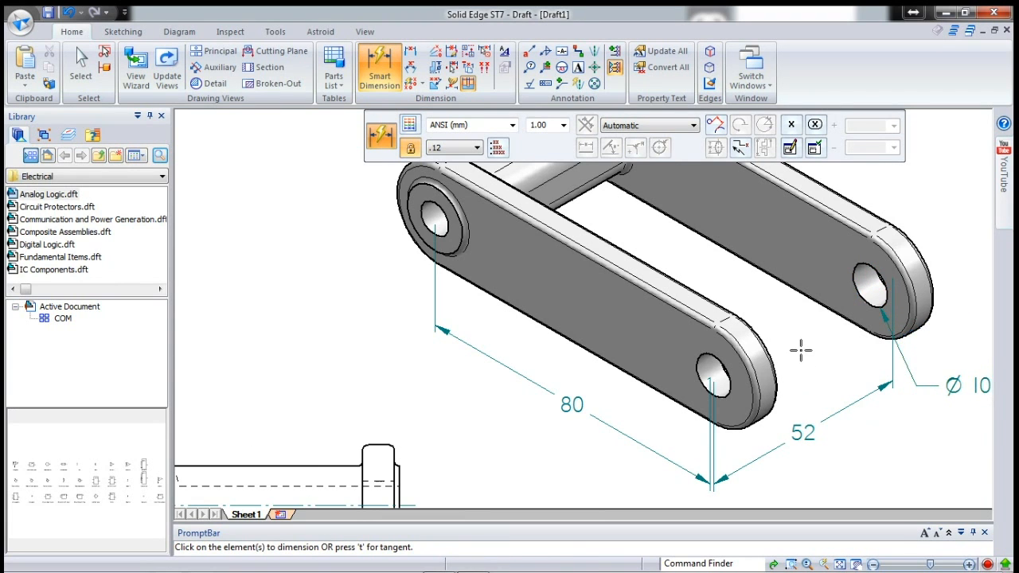
pyautogui.scroll(-2, 801, 350)
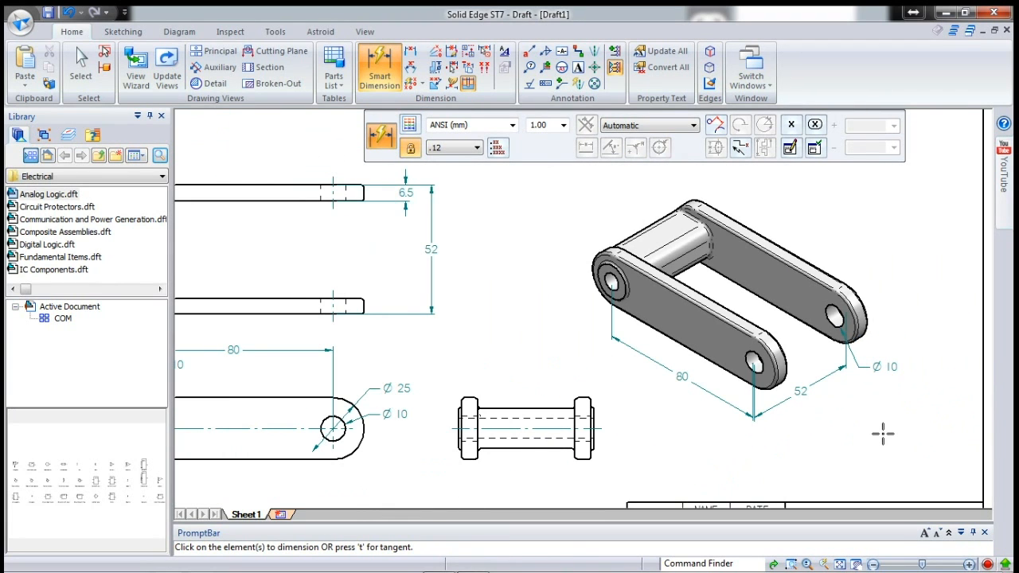
# - Create a parts list from the isometric view using the Part style and place it in the sheet border's upper-right corner
pyautogui.scroll(-3, 883, 433)
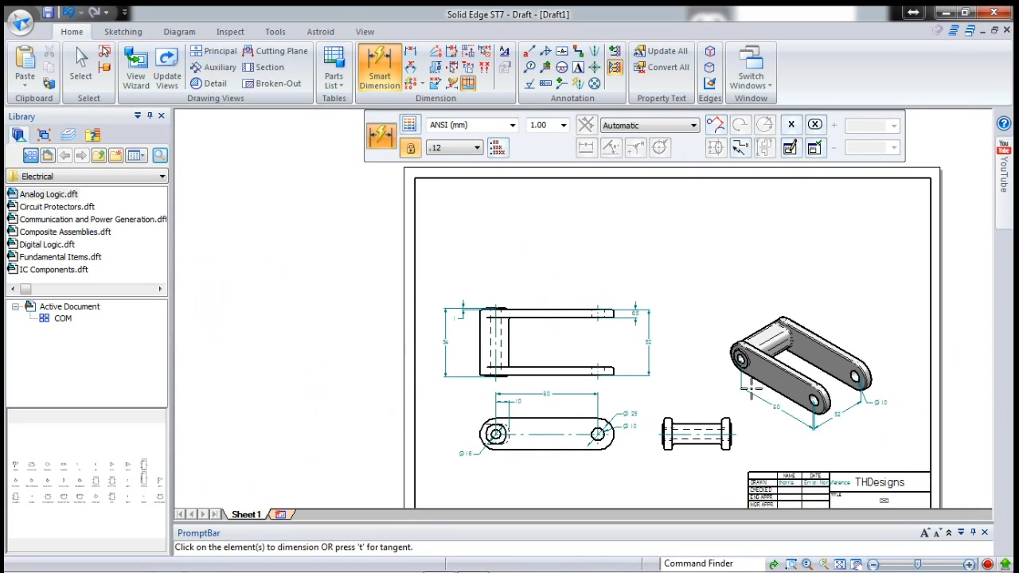
pyautogui.click(334, 81)
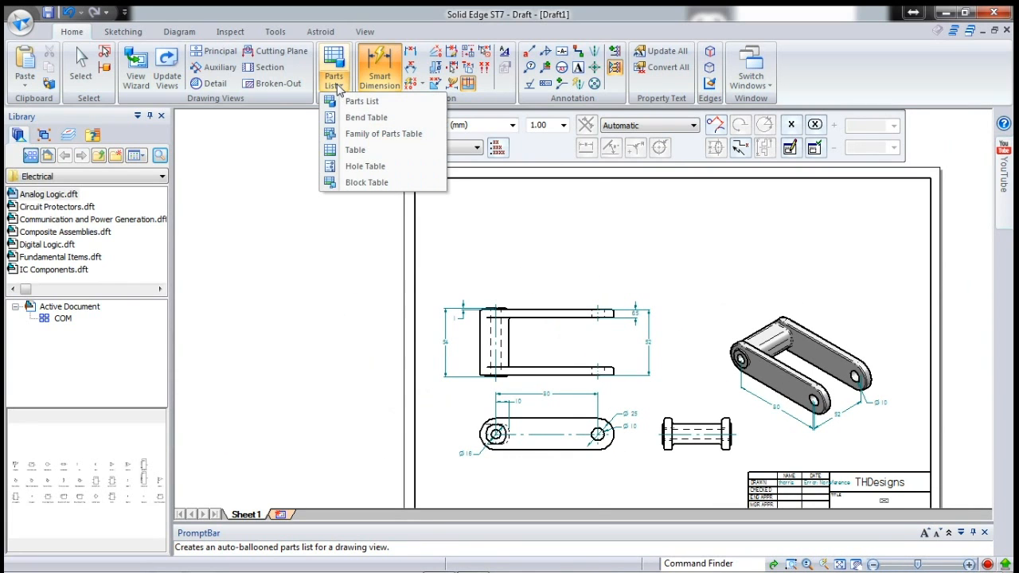
pyautogui.click(351, 101)
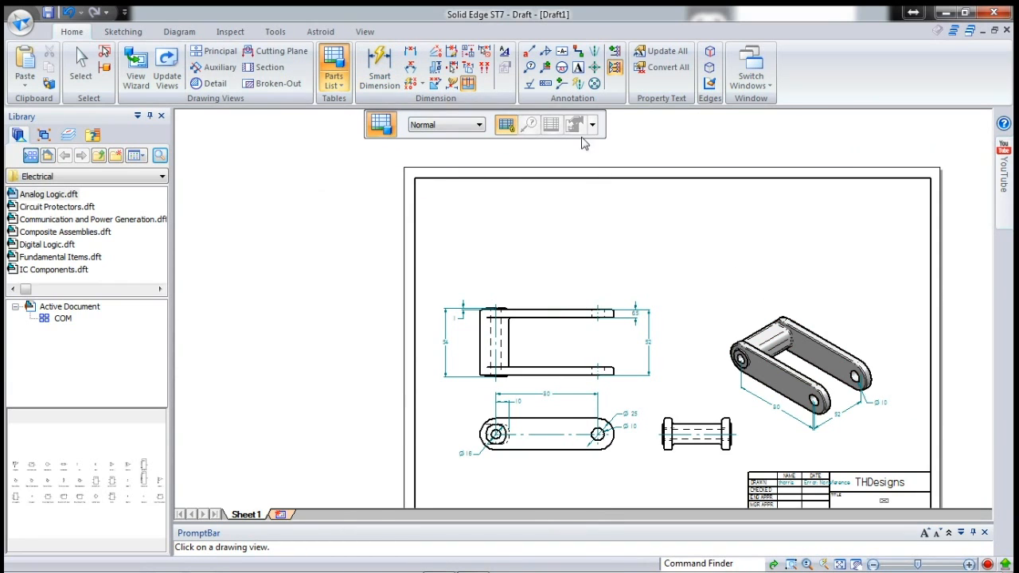
pyautogui.click(809, 344)
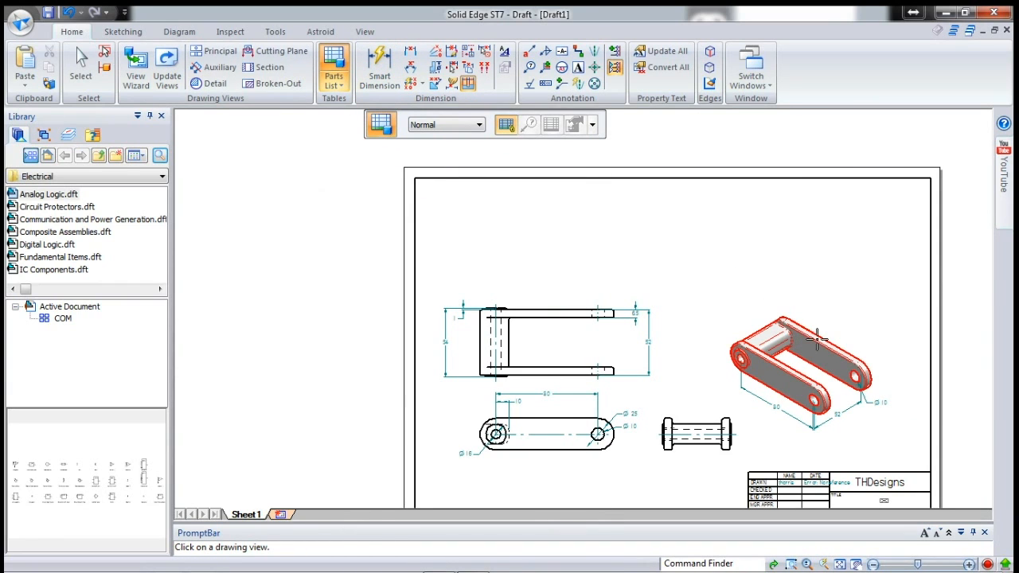
pyautogui.click(592, 124)
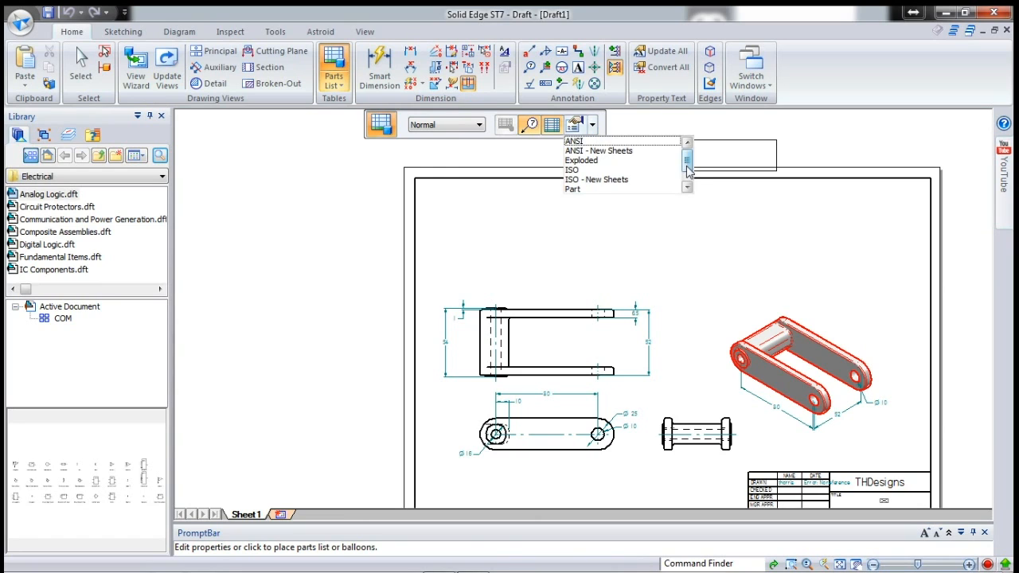
pyautogui.moveTo(687, 164); pyautogui.dragTo(655, 194)
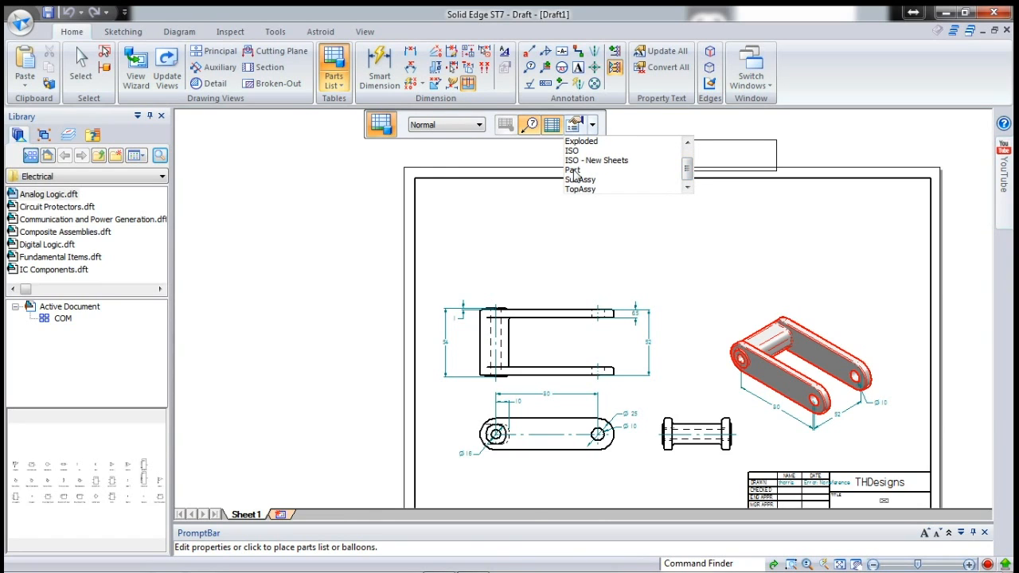
pyautogui.click(573, 171)
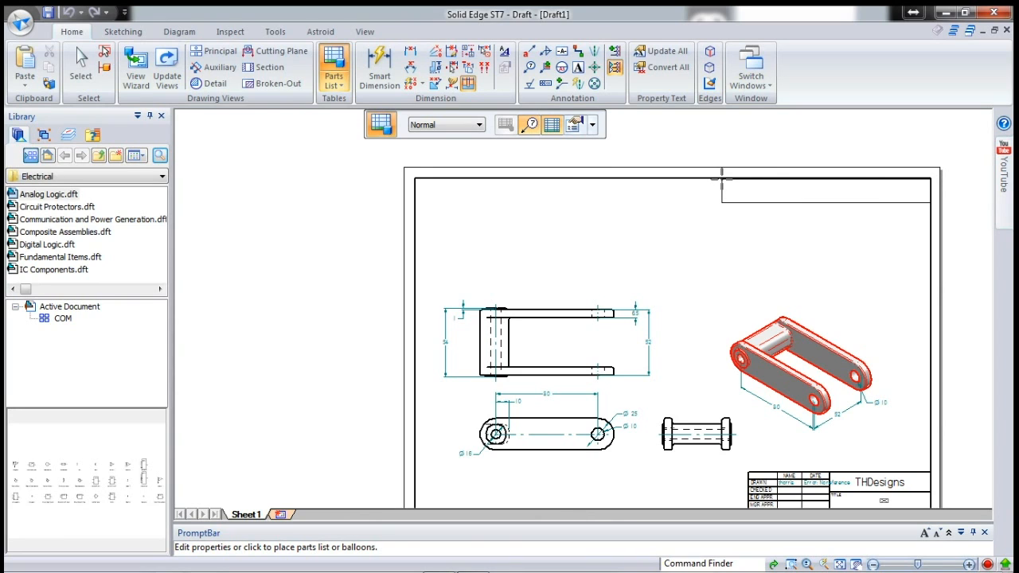
pyautogui.click(721, 177)
pyautogui.scroll(1, 845, 204)
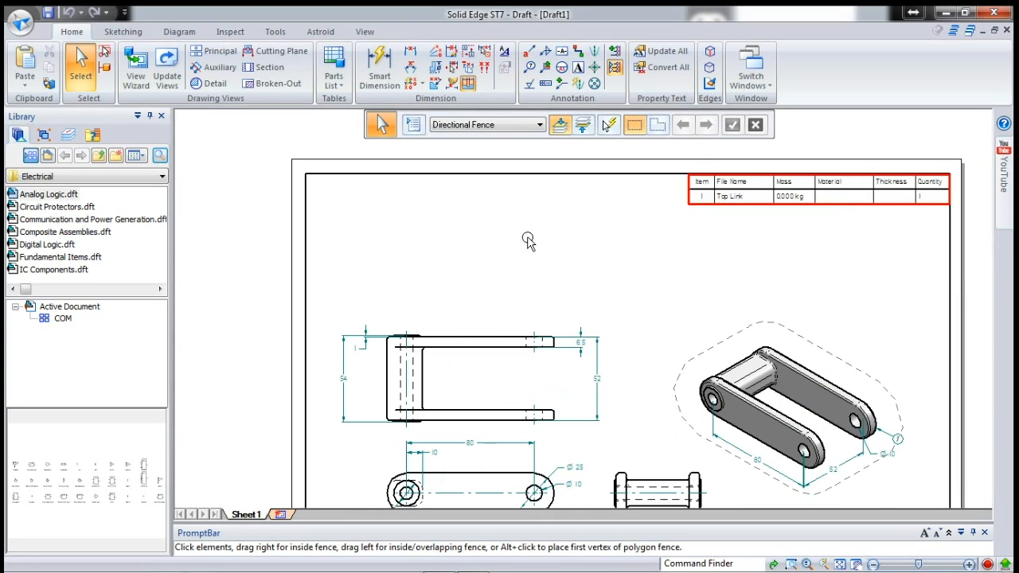
pyautogui.scroll(1, 845, 222)
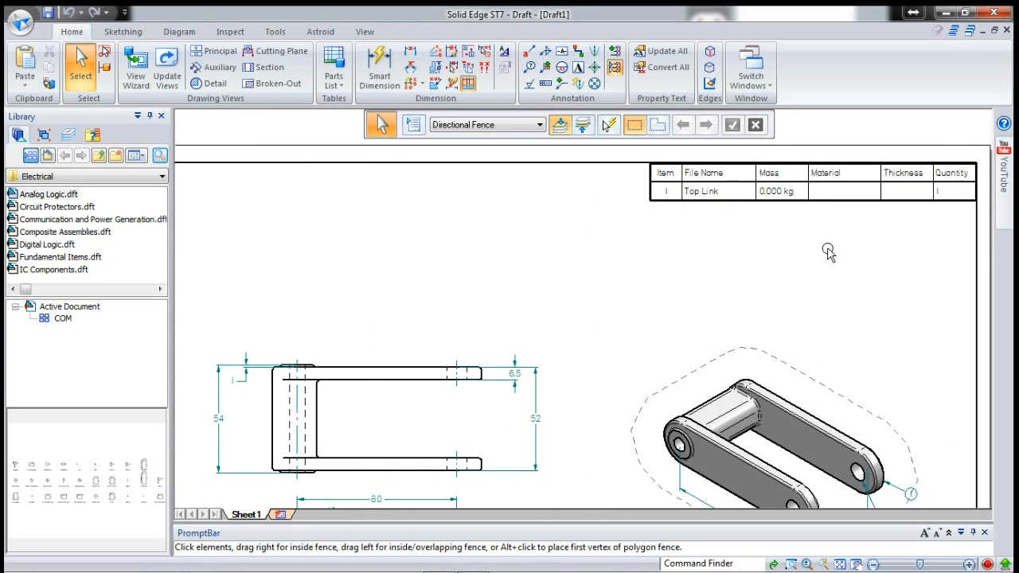
# - Open the Top Link part from its isometric view and apply the material Aluminium, 6060-T5
pyautogui.scroll(-1, 776, 228)
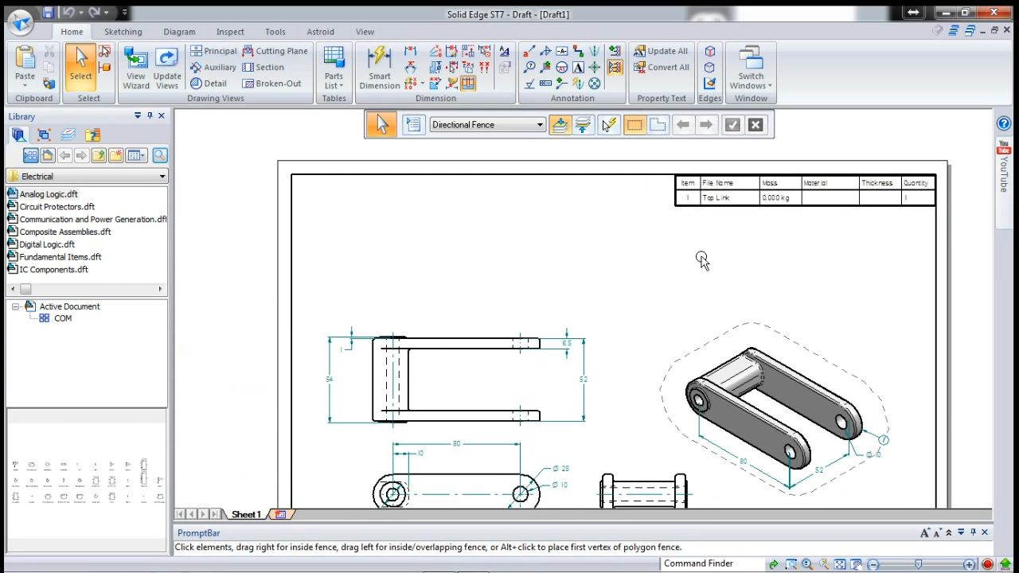
pyautogui.doubleClick(742, 370)
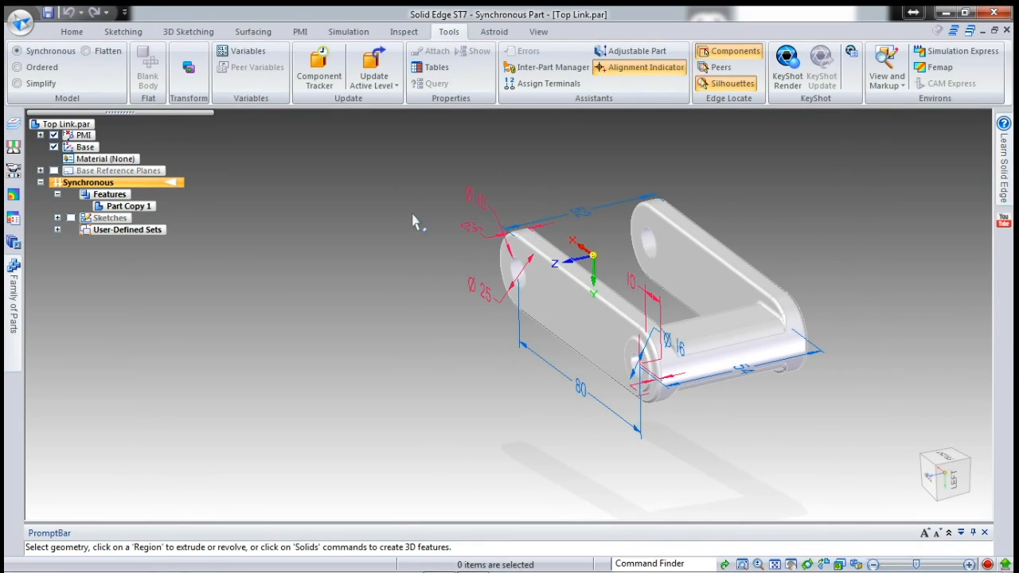
pyautogui.doubleClick(106, 162)
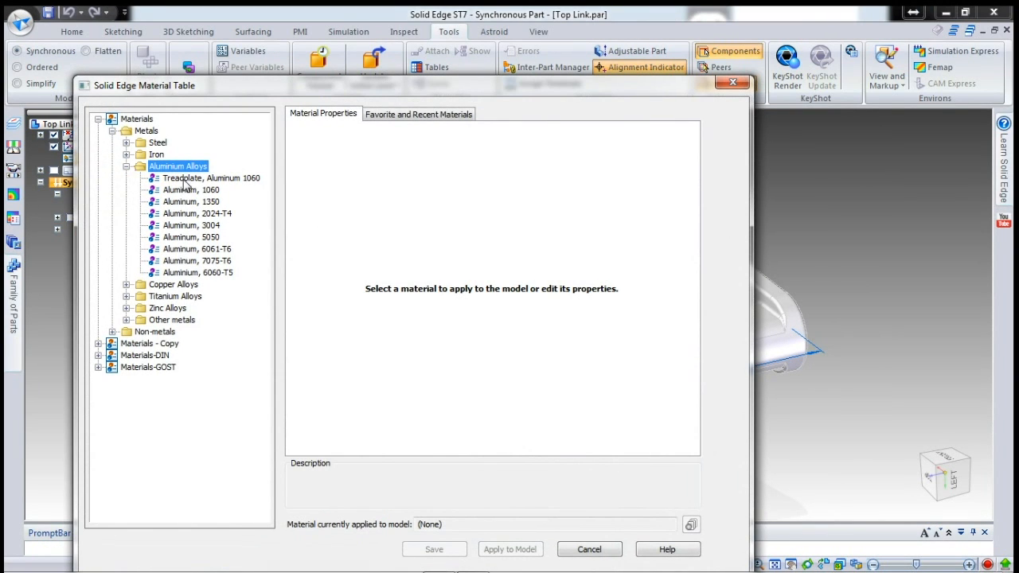
pyautogui.click(188, 273)
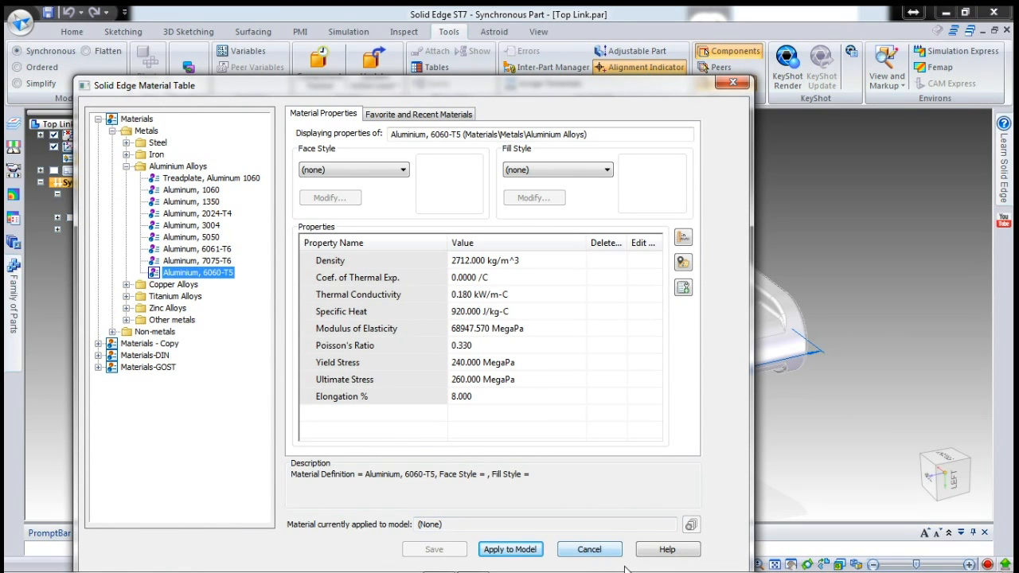
pyautogui.click(537, 550)
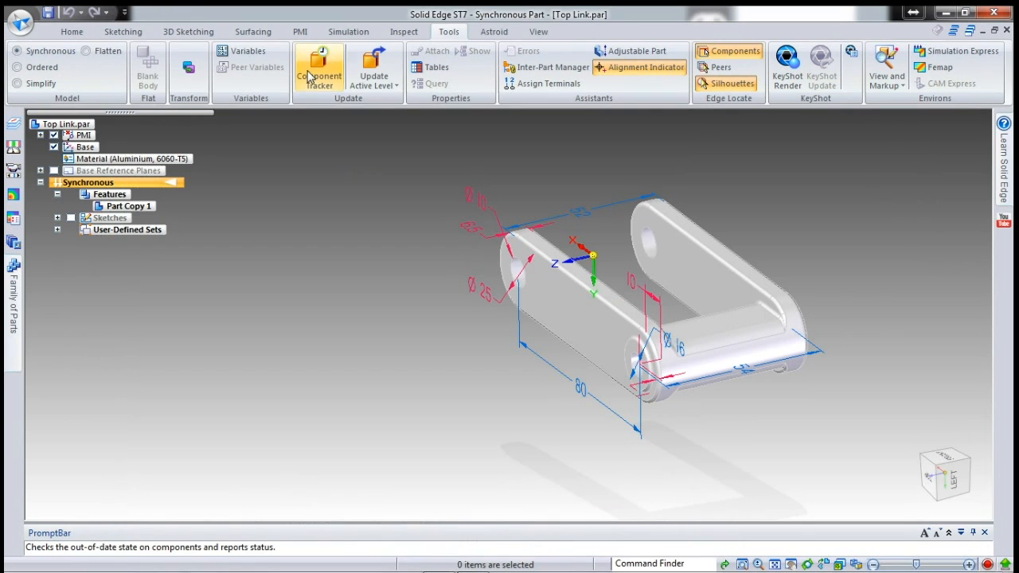
# - Calculate the part's physical properties with the applied material
pyautogui.click(404, 31)
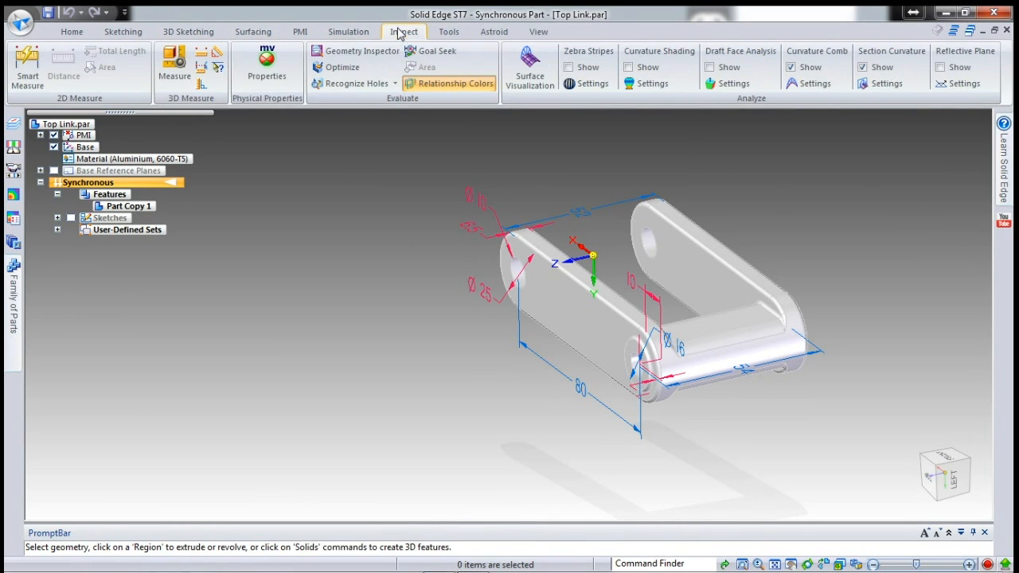
pyautogui.click(266, 70)
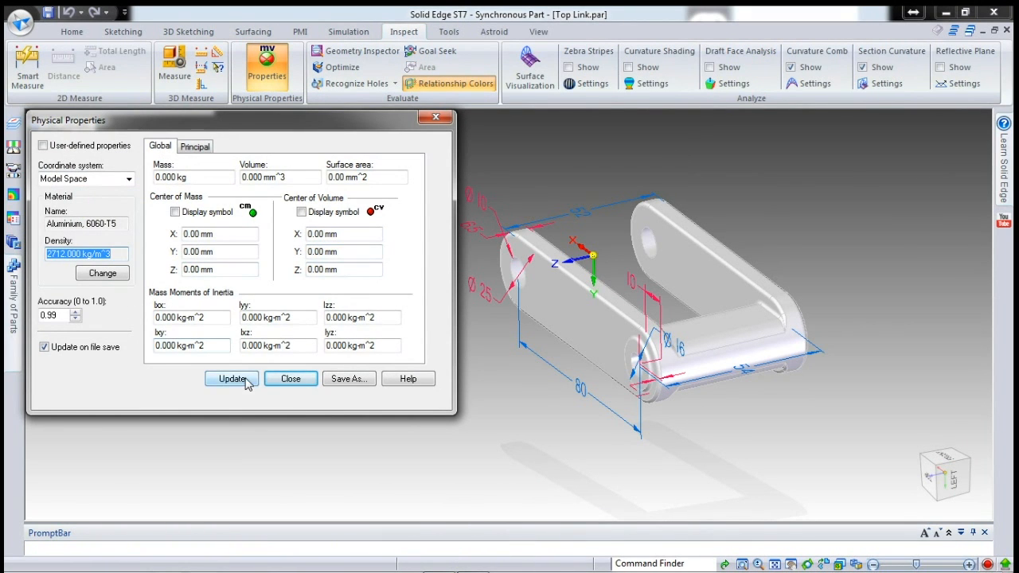
pyautogui.click(247, 380)
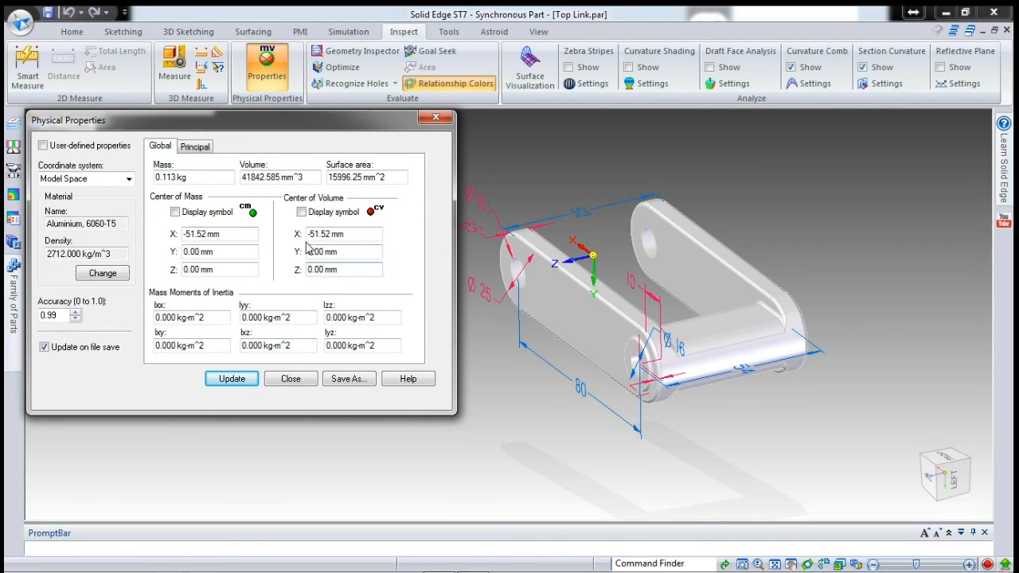
# - Display the centre of mass and centre of volume symbols on the model, and switch both off again
pyautogui.click(176, 212)
pyautogui.click(301, 212)
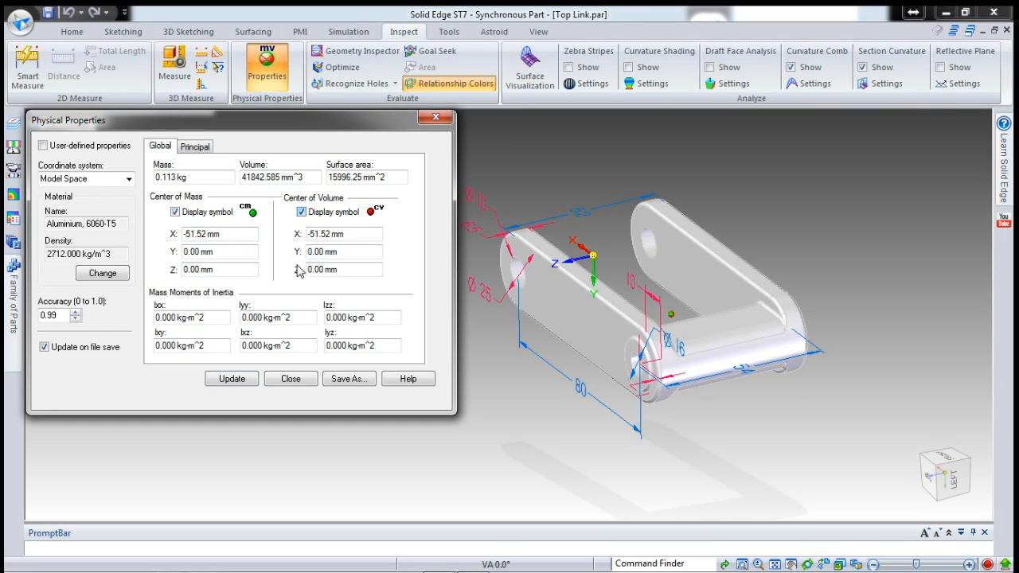
pyautogui.click(239, 379)
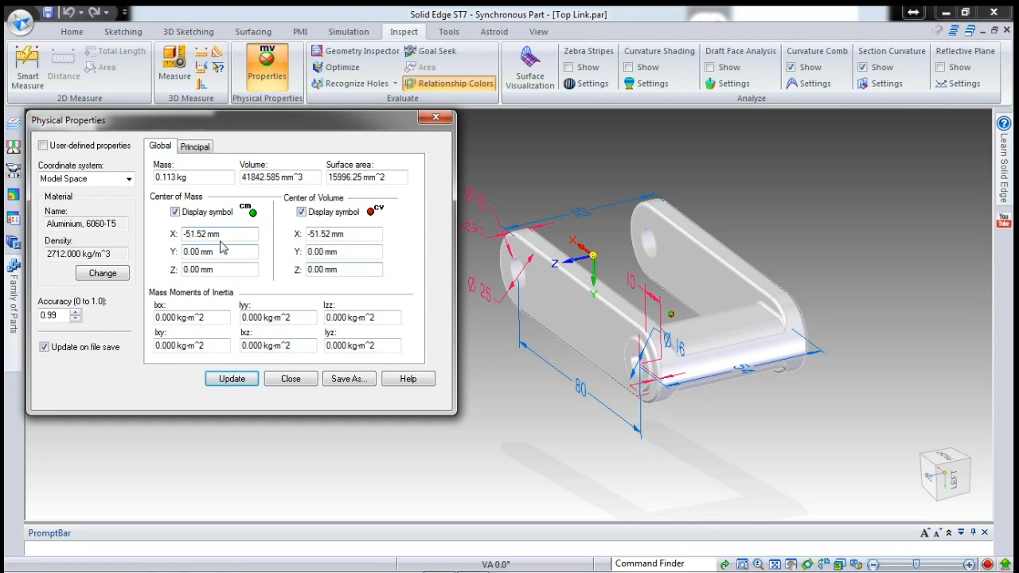
pyautogui.click(301, 213)
pyautogui.click(175, 212)
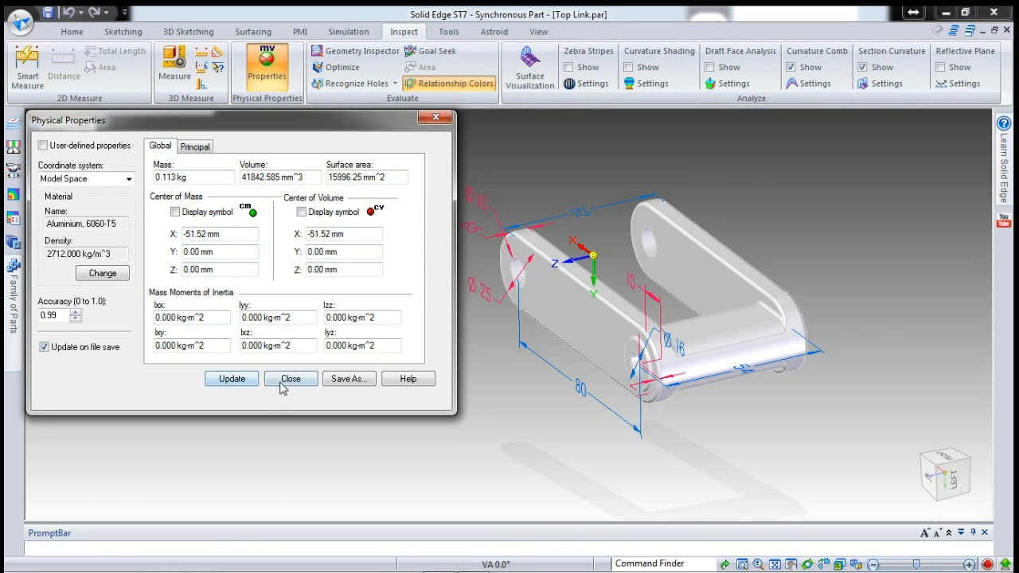
# - Update the physical properties, close the part to return to the draft, and update the drawing views and parts list
pyautogui.click(239, 379)
pyautogui.click(291, 379)
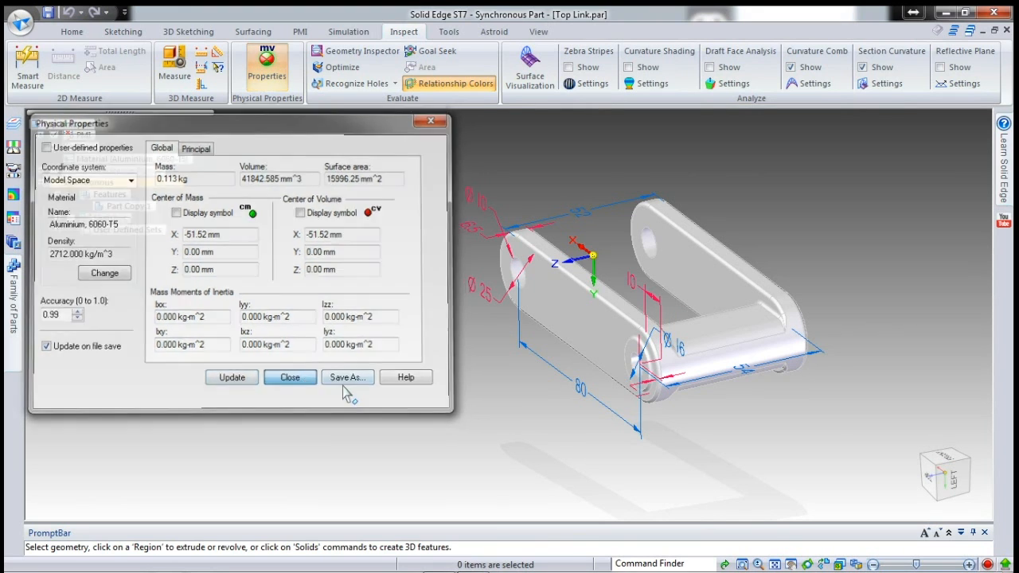
pyautogui.click(1006, 30)
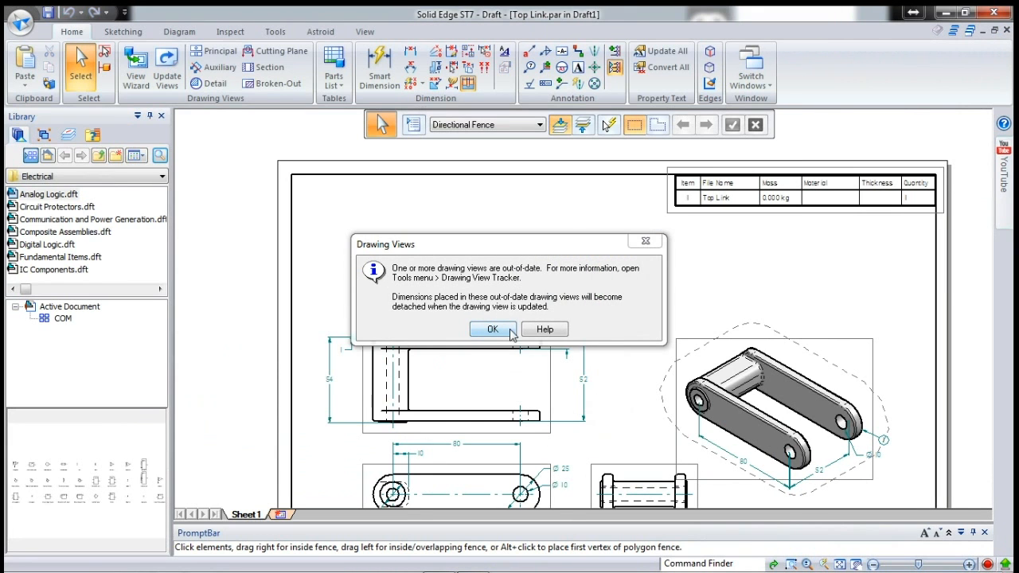
pyautogui.click(493, 329)
pyautogui.click(166, 76)
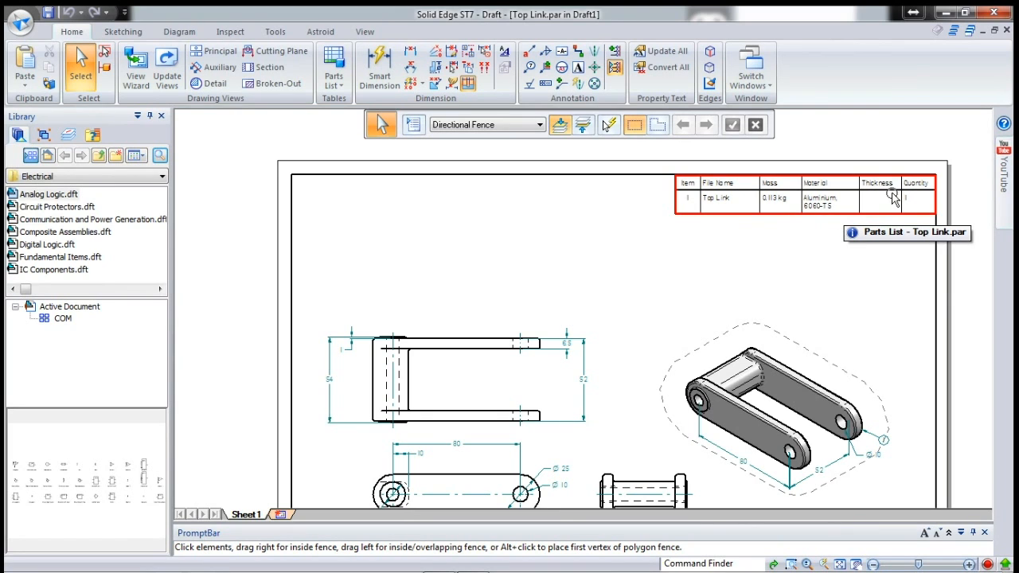
# - Delete the Thickness column from the parts list and move the list flush into the sheet border's upper-right corner
pyautogui.rightClick(880, 216)
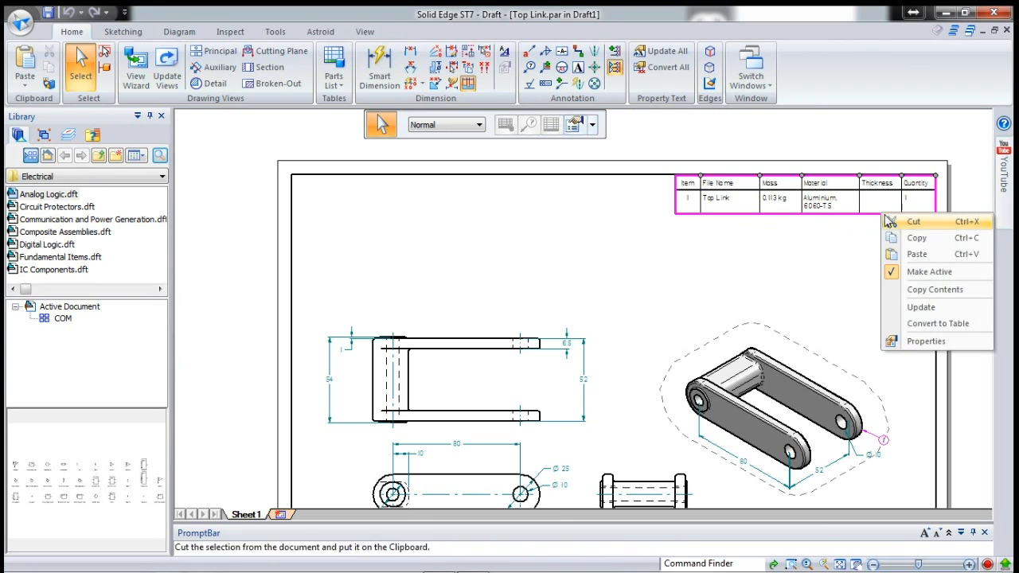
pyautogui.click(926, 342)
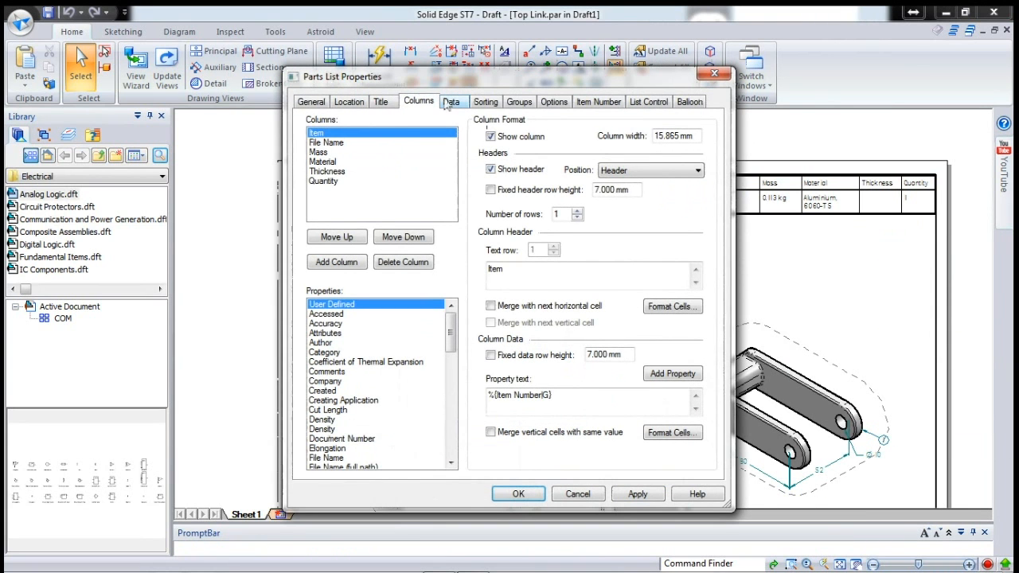
pyautogui.click(328, 171)
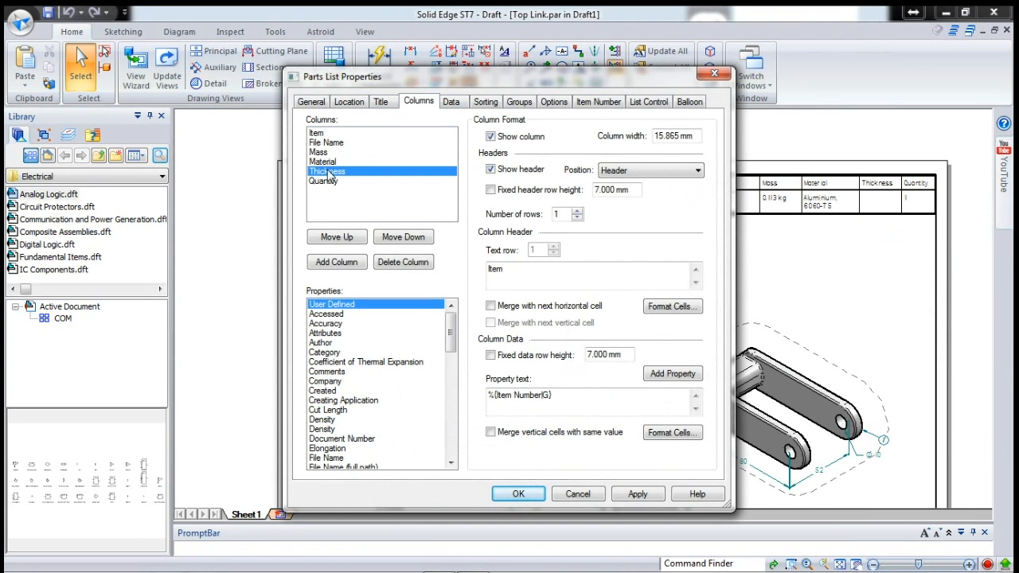
pyautogui.click(405, 265)
pyautogui.click(518, 494)
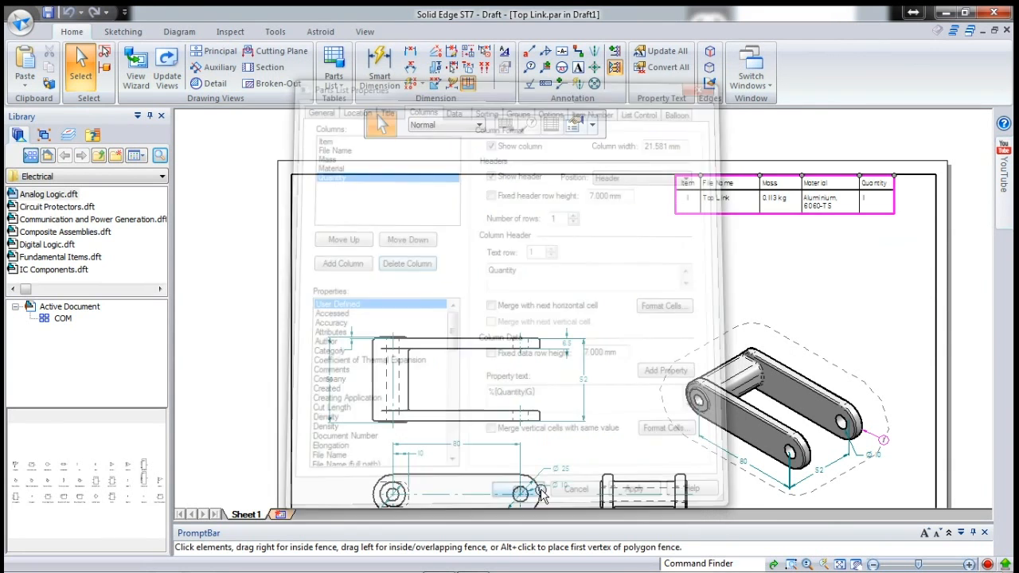
pyautogui.moveTo(853, 220); pyautogui.dragTo(892, 216)
pyautogui.click(871, 263)
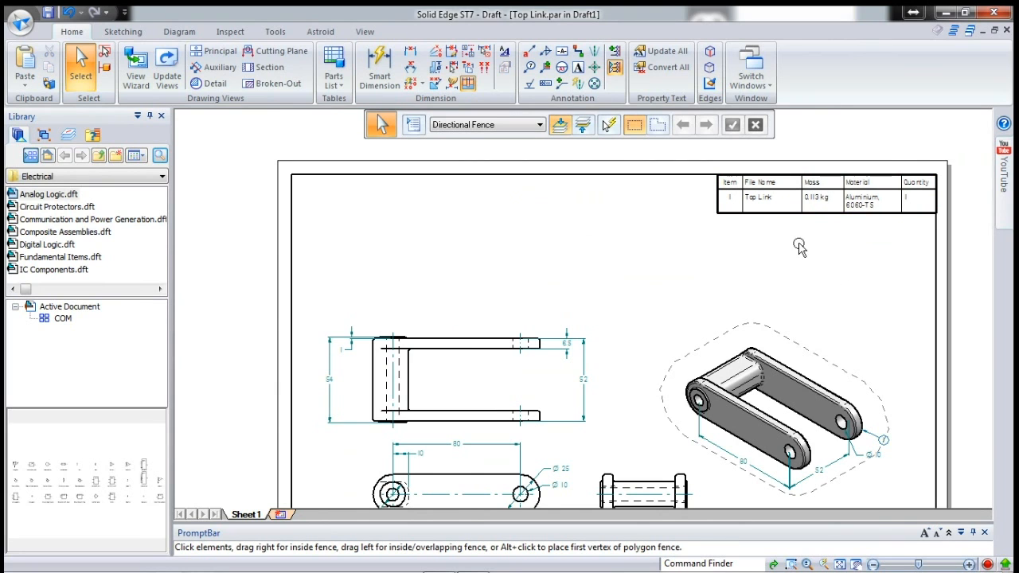
# - Adjust the parts list's column widths, narrowing the File Name and Material columns, and check its cell editing mode
pyautogui.click(793, 201)
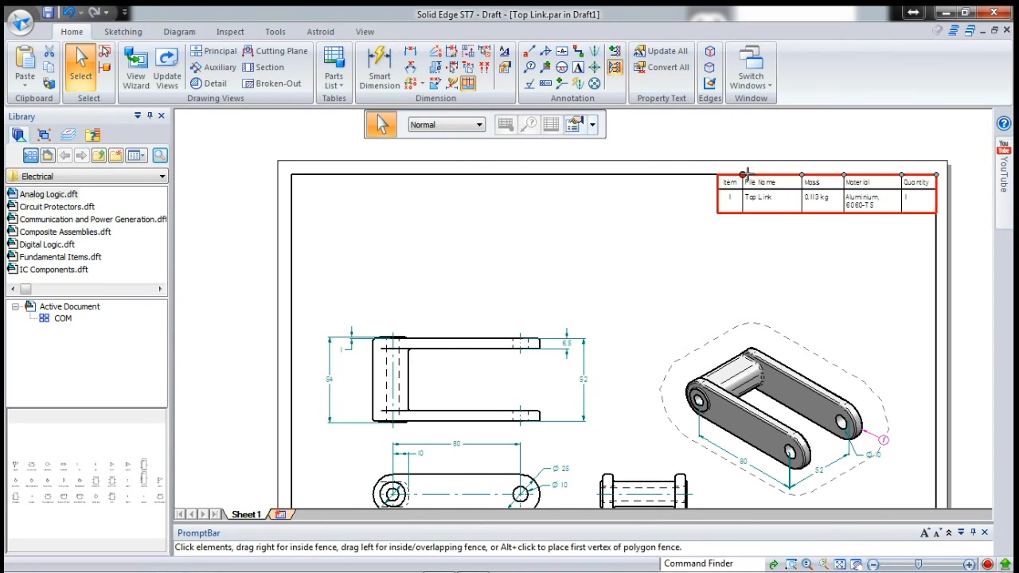
pyautogui.moveTo(746, 174); pyautogui.dragTo(788, 177)
pyautogui.moveTo(887, 175); pyautogui.dragTo(876, 175)
pyautogui.moveTo(856, 217); pyautogui.dragTo(881, 218)
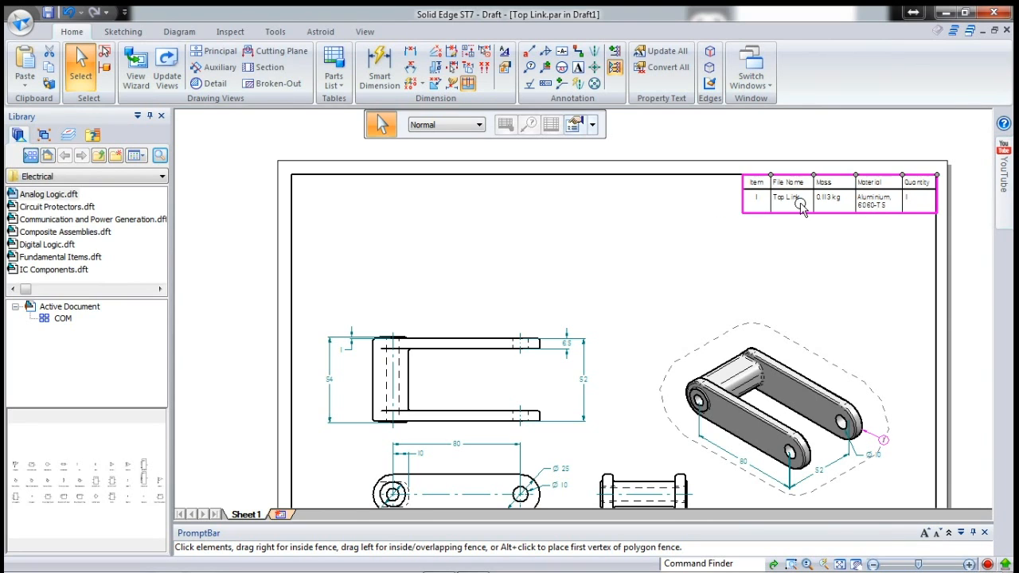
pyautogui.click(798, 204)
pyautogui.rightClick(793, 205)
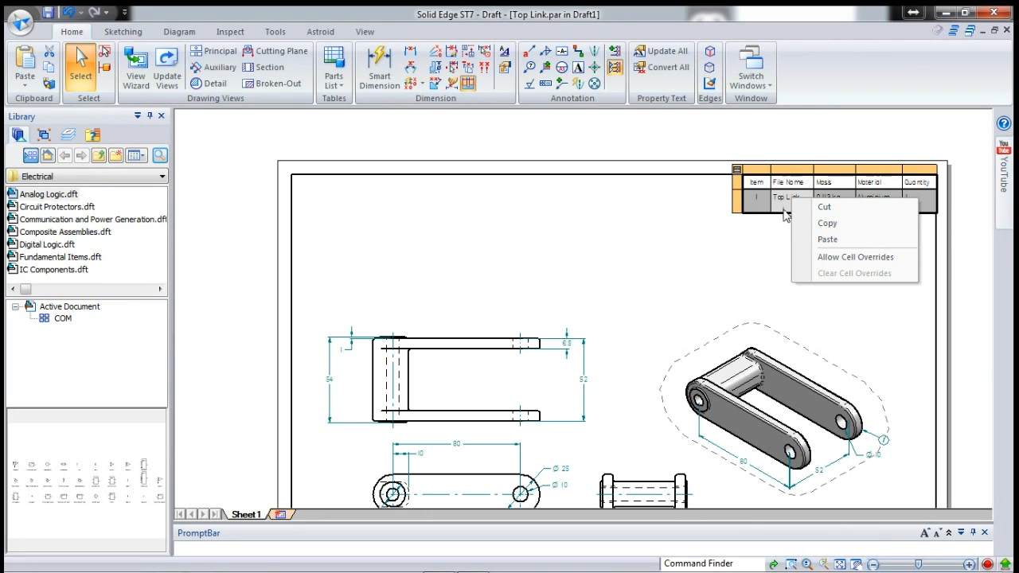
pyautogui.click(753, 255)
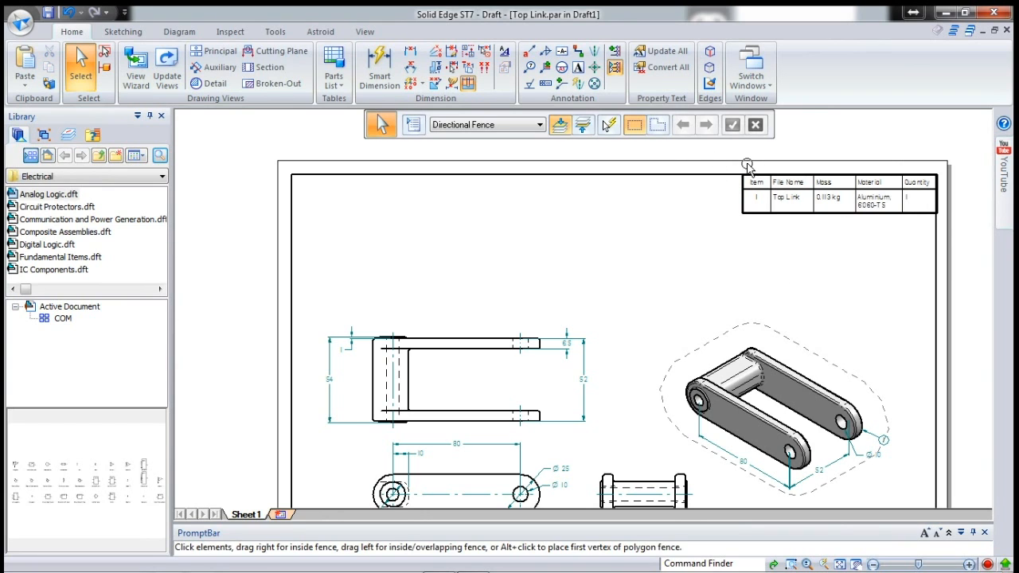
pyautogui.scroll(-2, 740, 156)
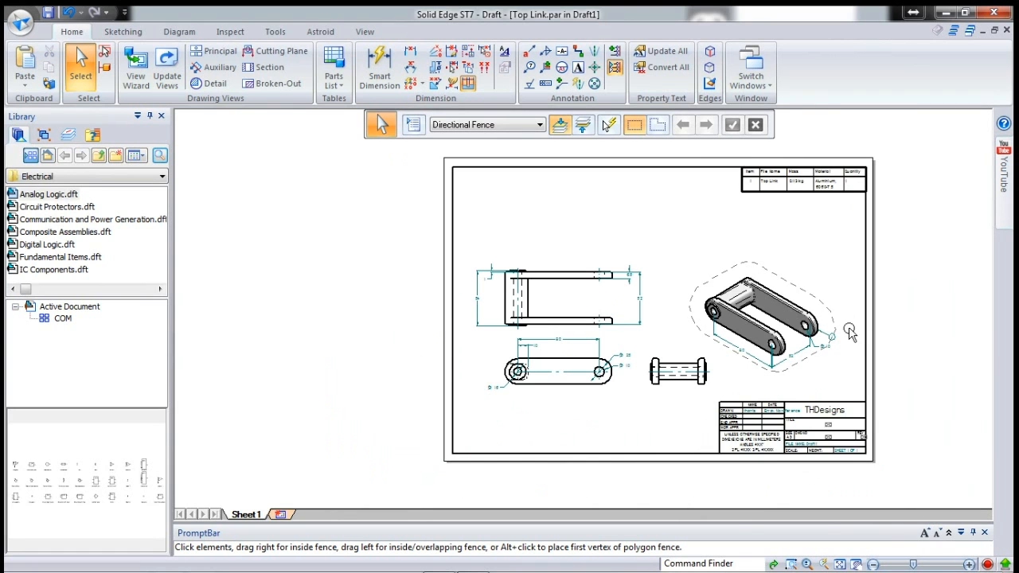
# - Enlarge the dashed balloon alignment outline around the isometric view
pyautogui.scroll(3, 850, 335)
pyautogui.click(769, 343)
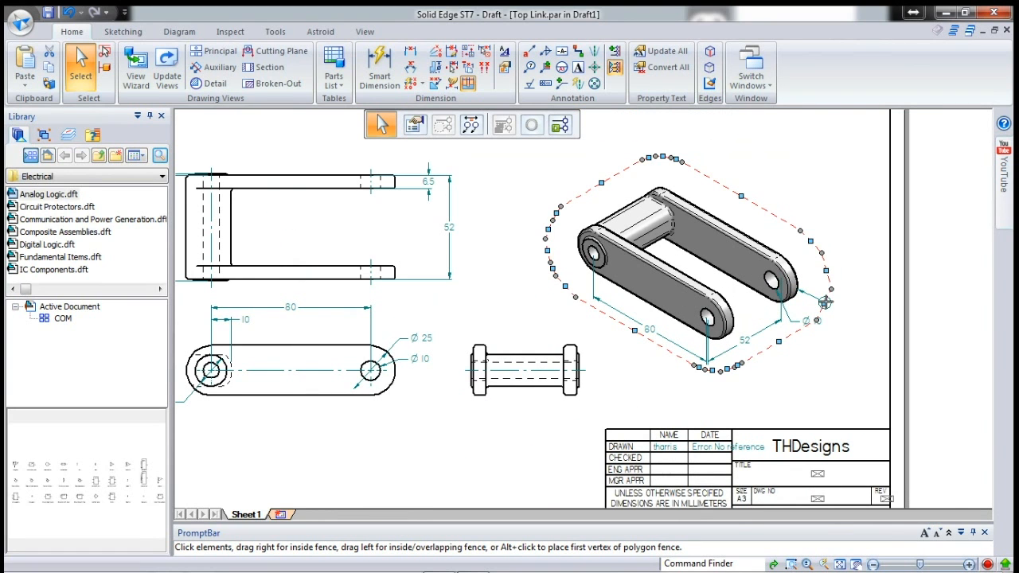
pyautogui.moveTo(824, 302); pyautogui.dragTo(841, 312)
pyautogui.click(847, 316)
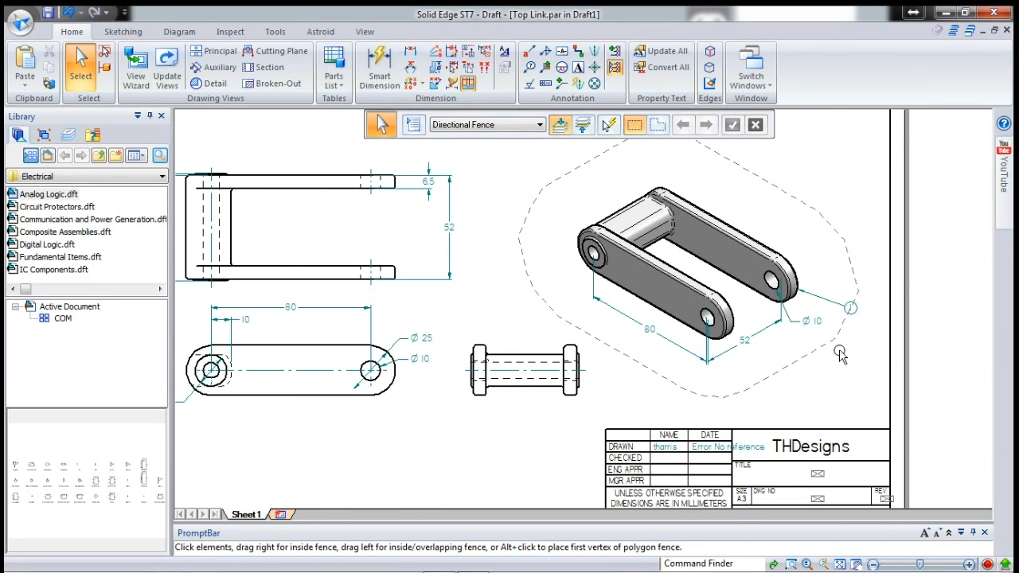
# - Delete the dashed alignment outline and its item balloon from the isometric view
pyautogui.click(837, 335)
pyautogui.press('Escape')
pyautogui.click(836, 301)
pyautogui.press('Delete')
pyautogui.scroll(-2, 837, 232)
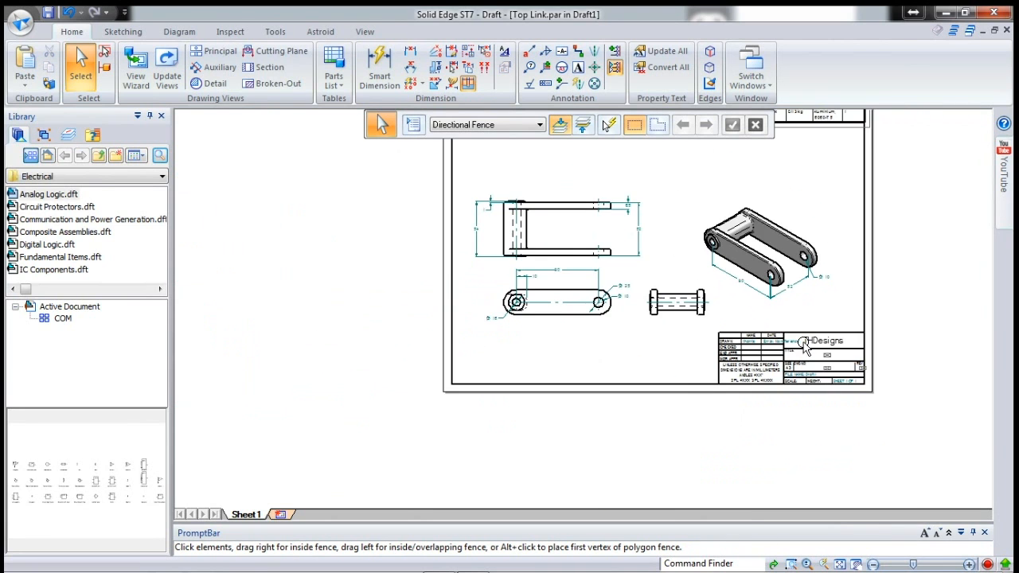
pyautogui.scroll(-2, 800, 350)
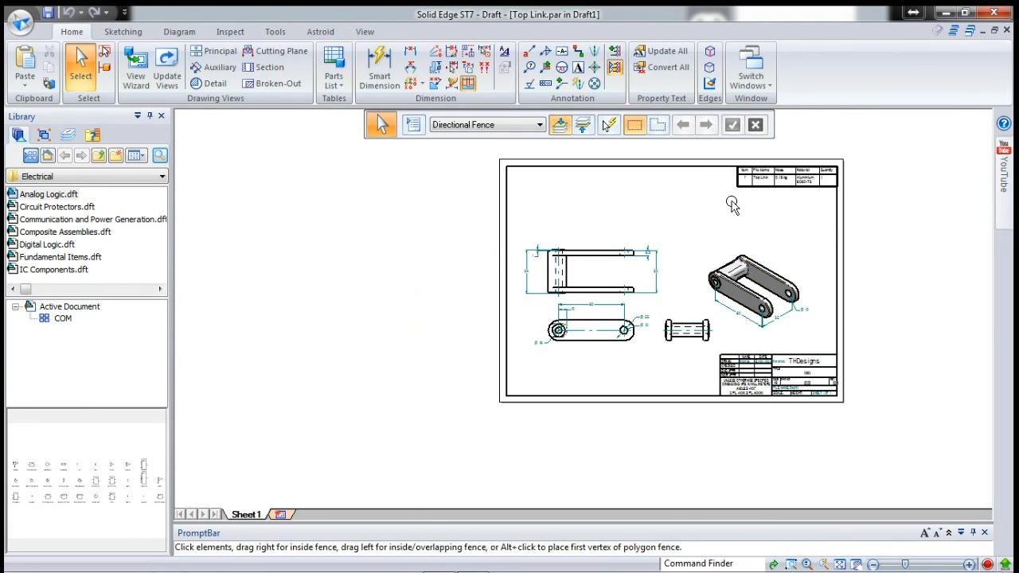
# - Attach datum frame A to the upper outer edge of the top view and move that view further up the sheet
pyautogui.scroll(2, 725, 211)
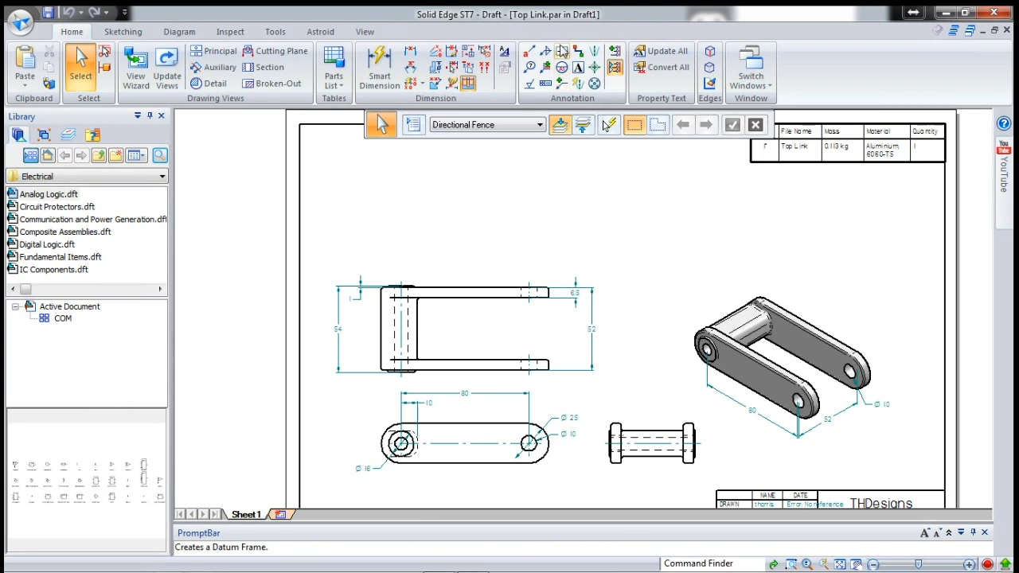
pyautogui.click(563, 53)
pyautogui.scroll(4, 513, 279)
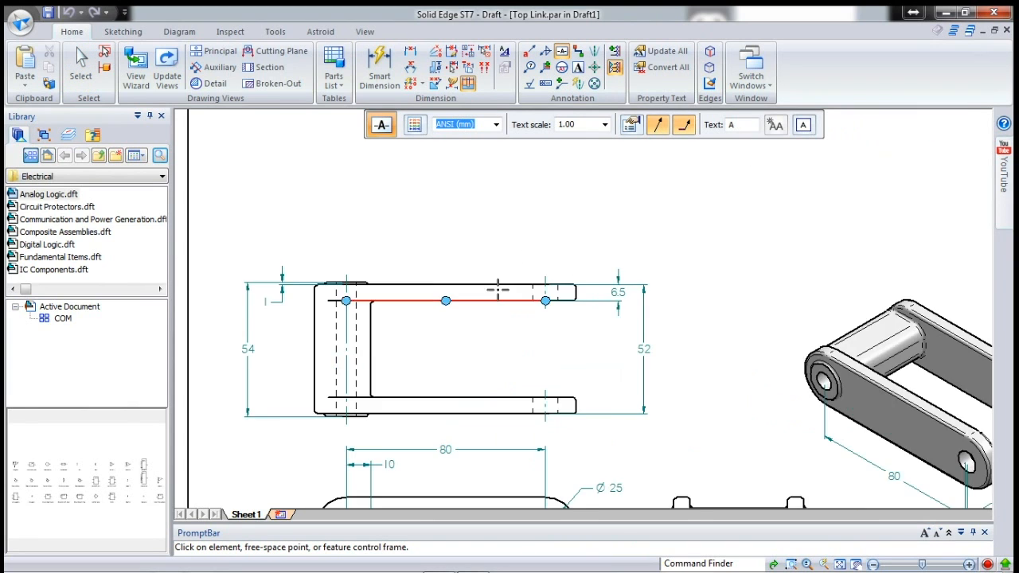
pyautogui.click(507, 282)
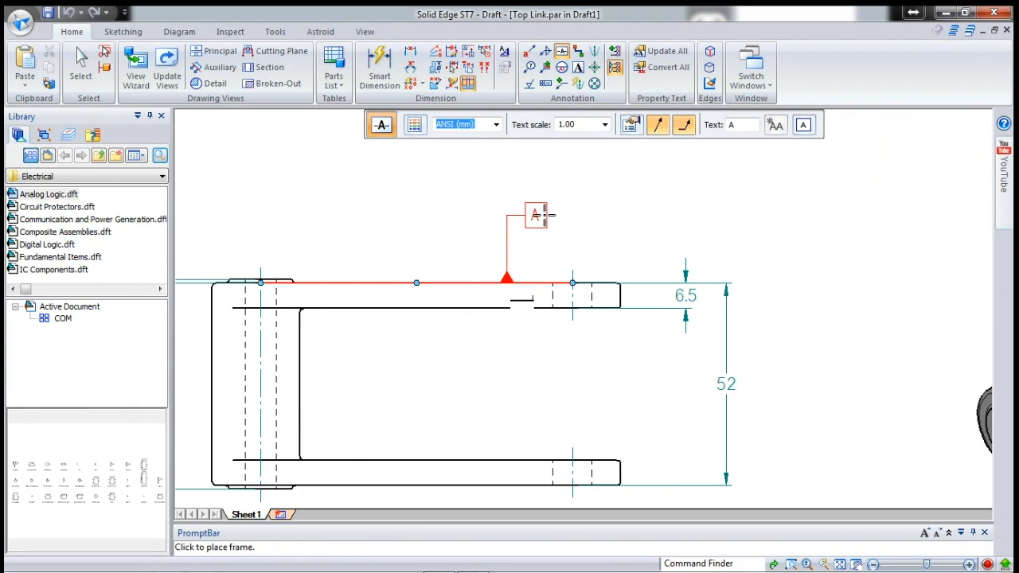
pyautogui.click(535, 213)
pyautogui.scroll(-2, 532, 160)
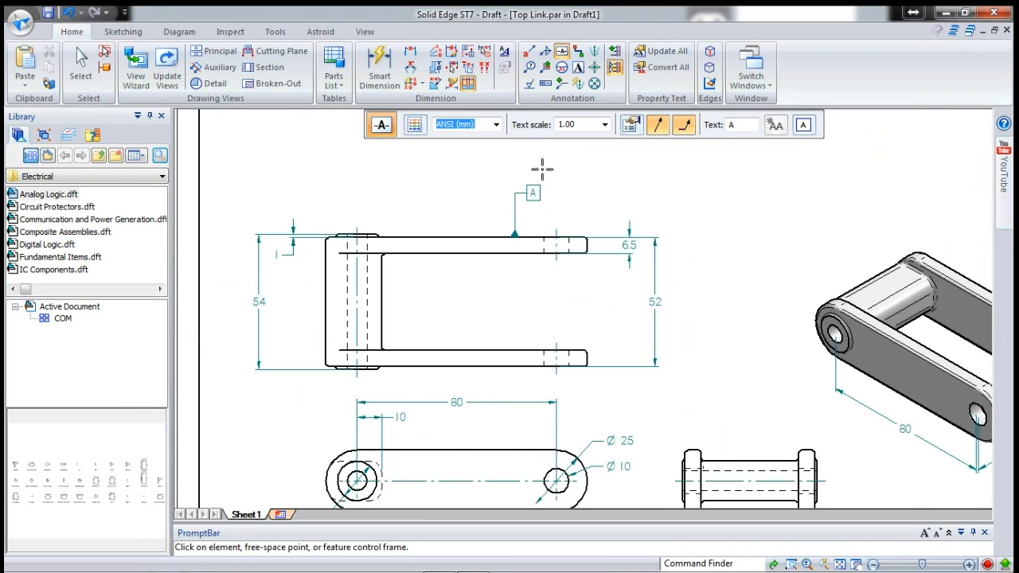
pyautogui.press('Escape')
pyautogui.moveTo(480, 234); pyautogui.dragTo(477, 165)
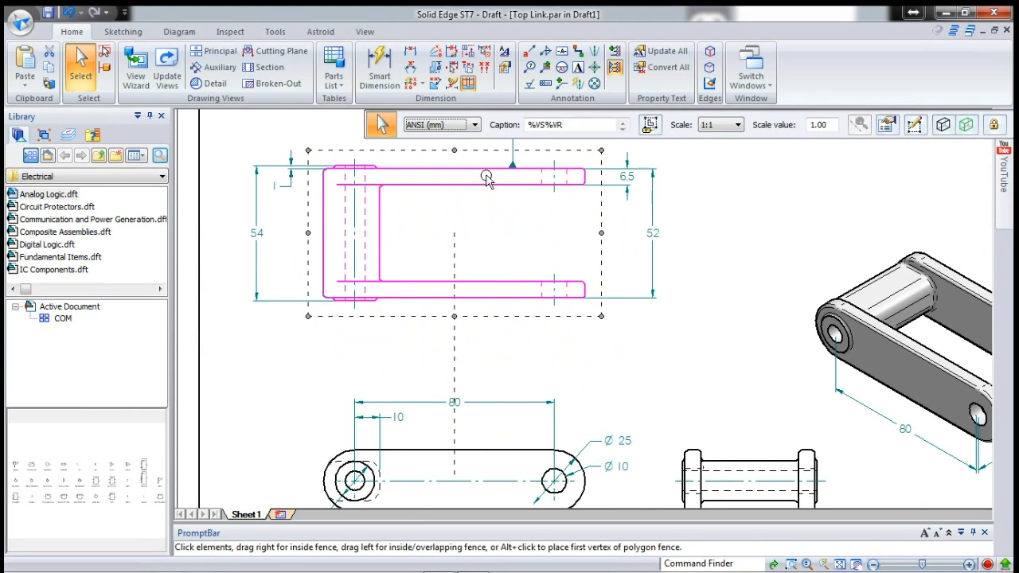
pyautogui.click(701, 198)
# - Define a feature control frame with the parallelism symbol, a divider and a linked reference to datum frame A
pyautogui.click(547, 86)
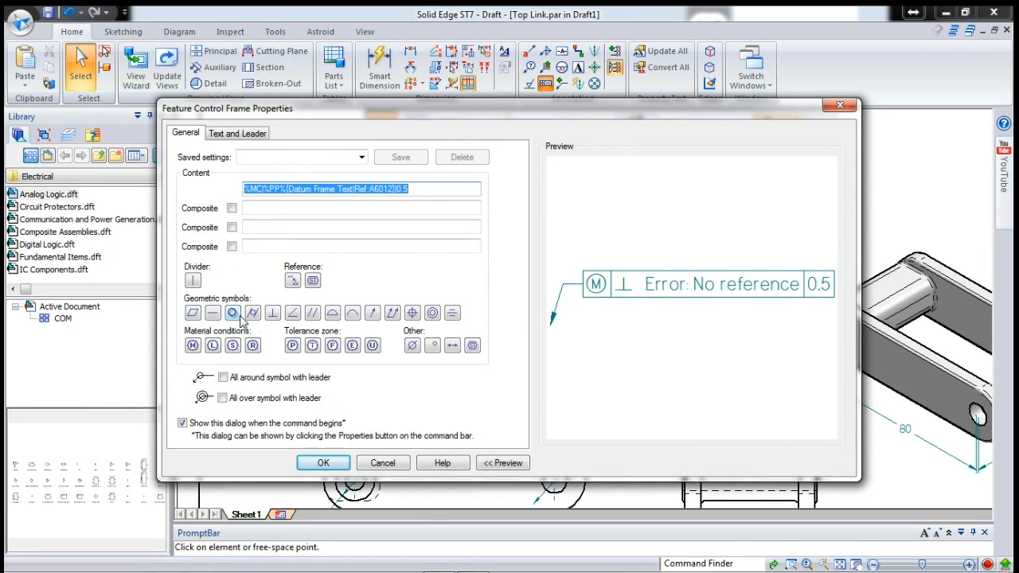
pyautogui.click(313, 313)
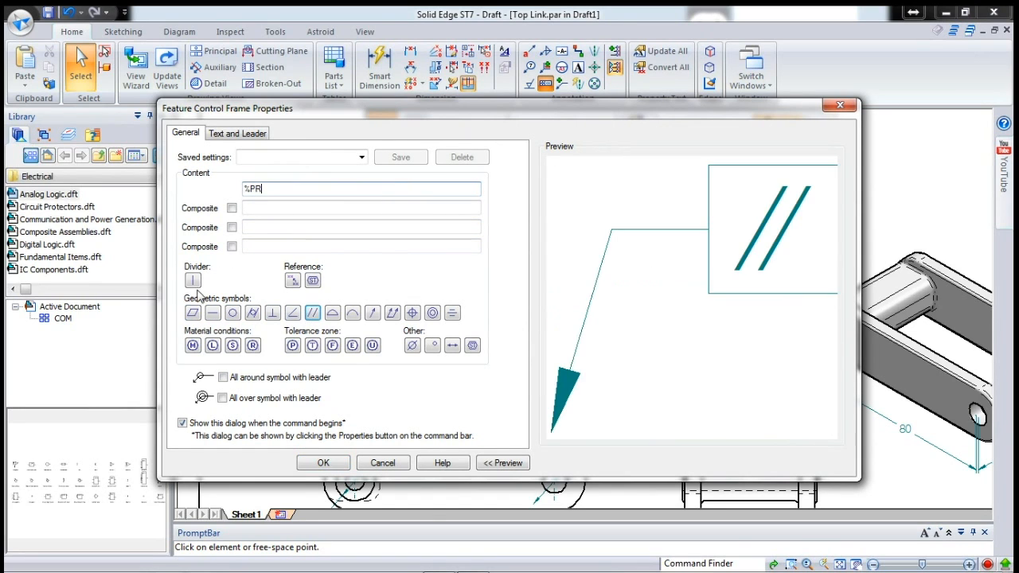
pyautogui.click(192, 280)
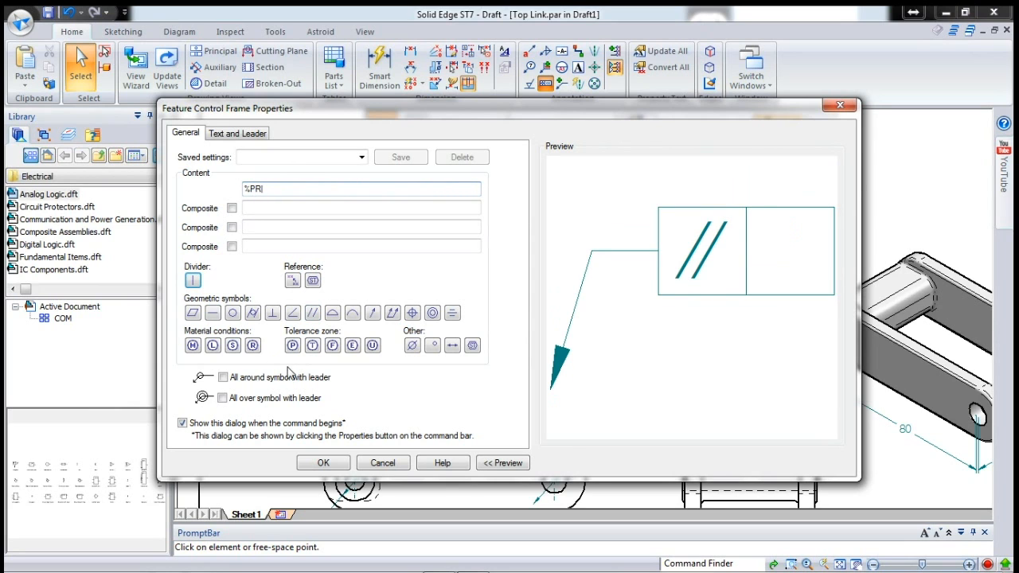
pyautogui.click(293, 281)
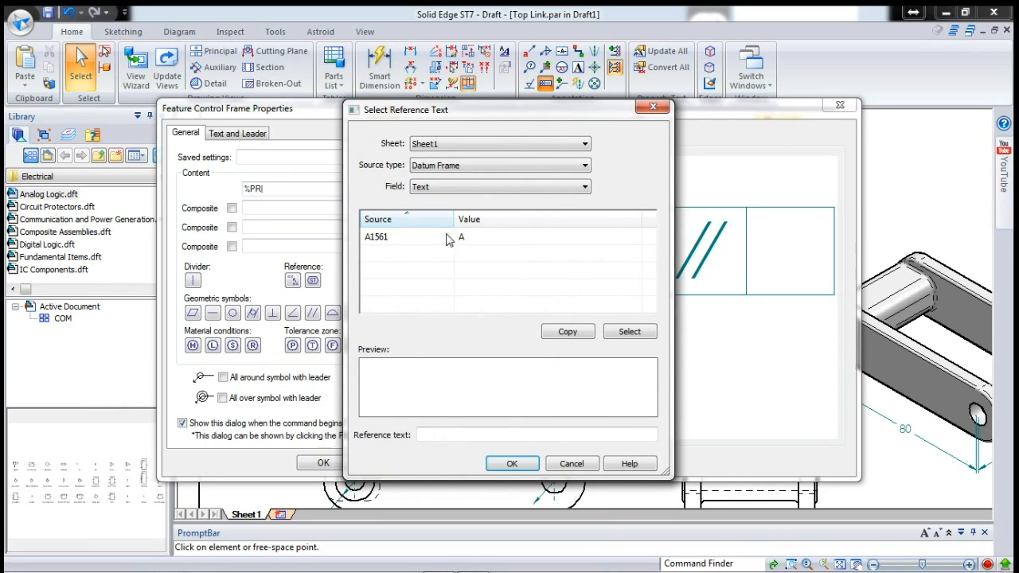
pyautogui.click(447, 236)
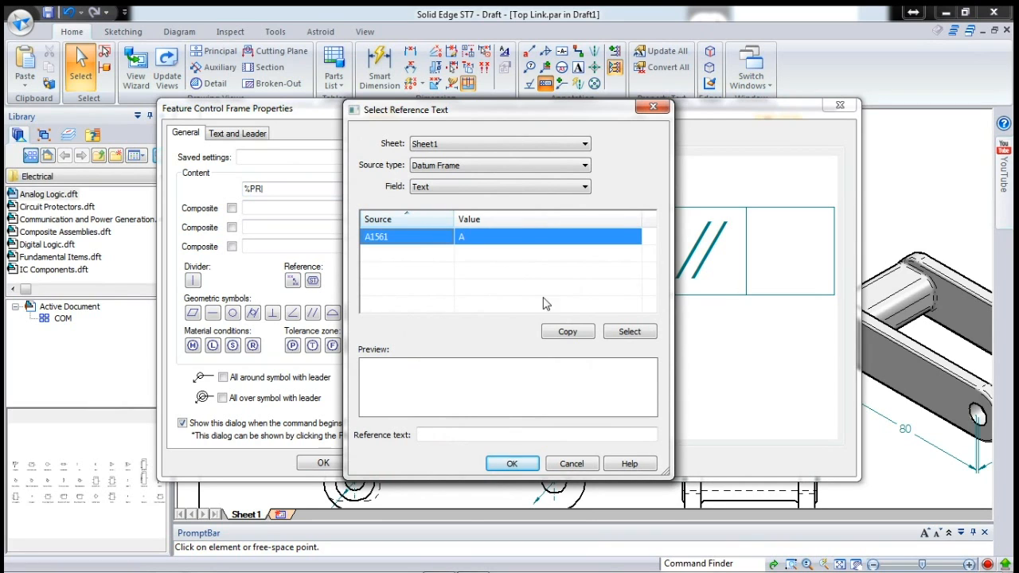
pyautogui.click(424, 239)
pyautogui.click(512, 464)
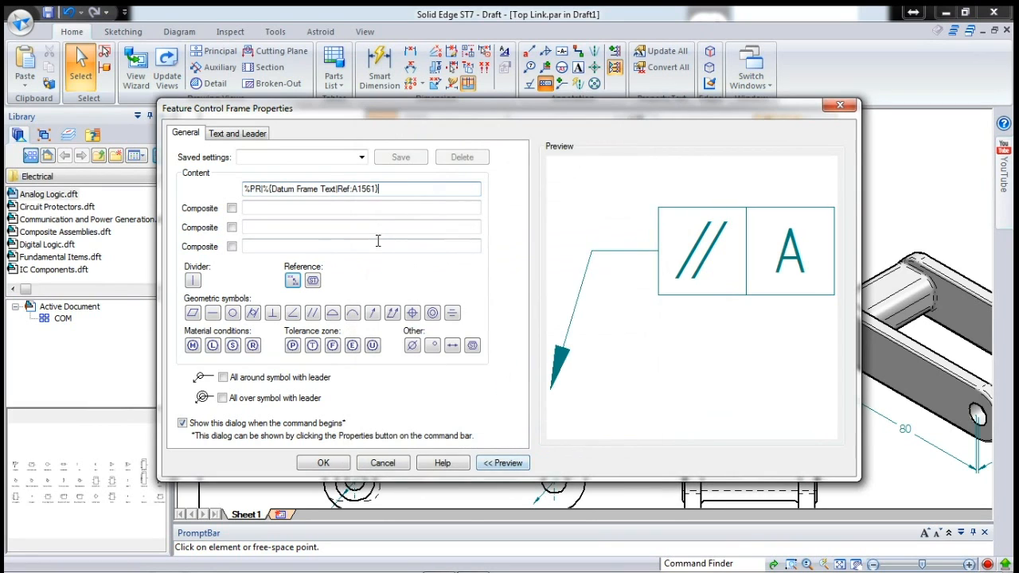
# - Add a divided 0.05° tolerance to the feature control frame and attach it to the lower outer edge of the top view
pyautogui.click(193, 281)
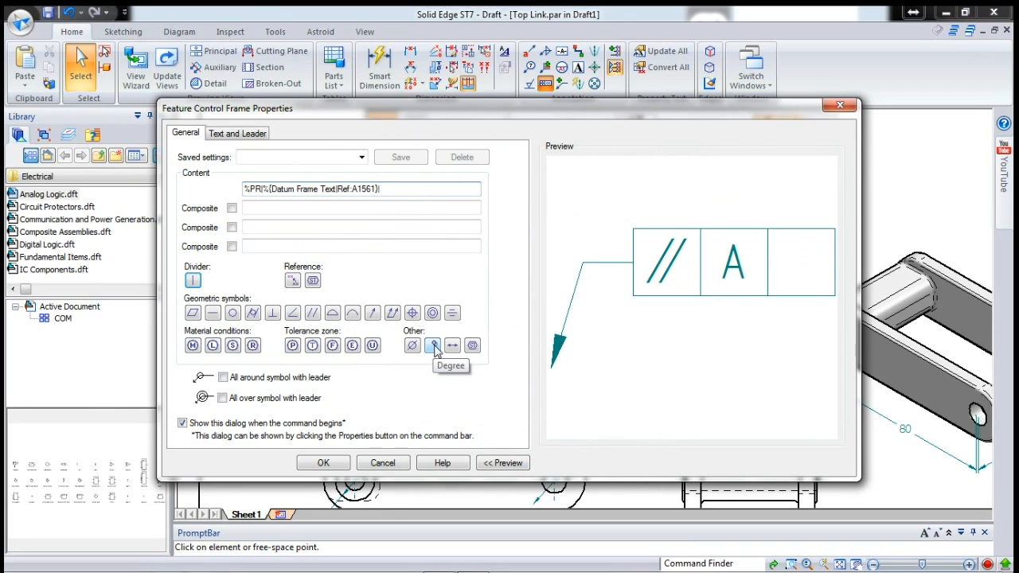
pyautogui.write('0.05')
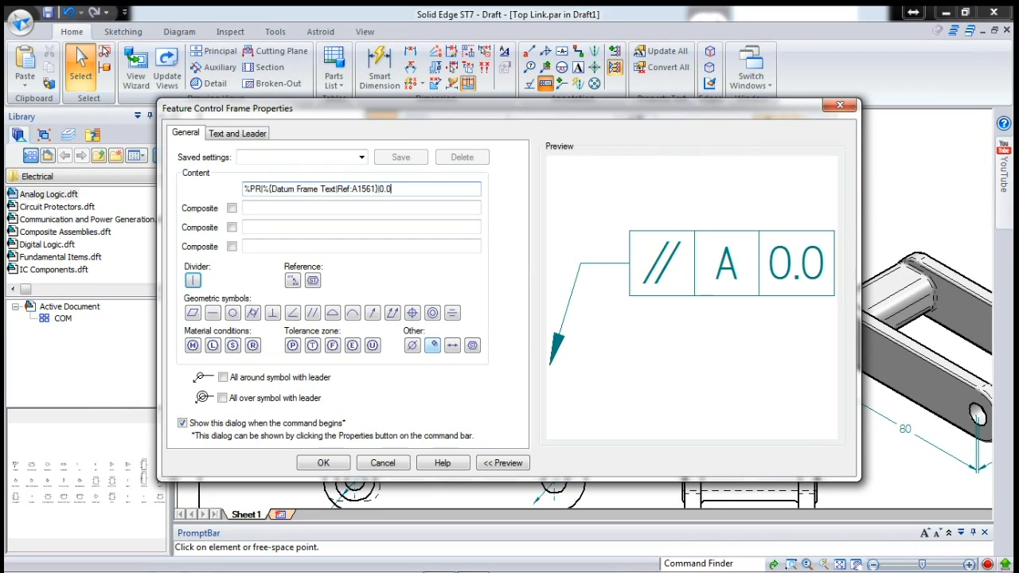
pyautogui.click(432, 347)
pyautogui.click(323, 463)
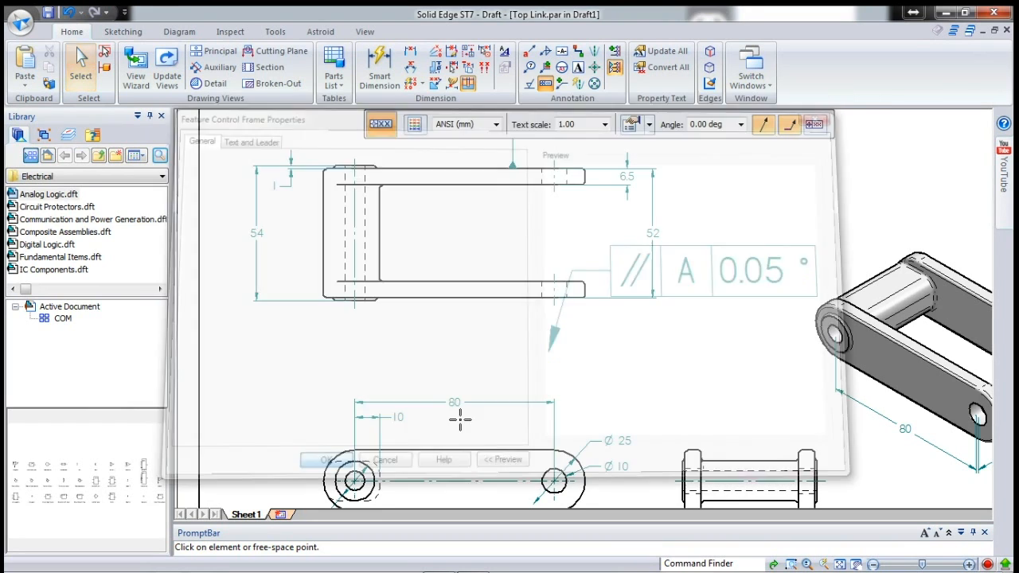
pyautogui.click(468, 300)
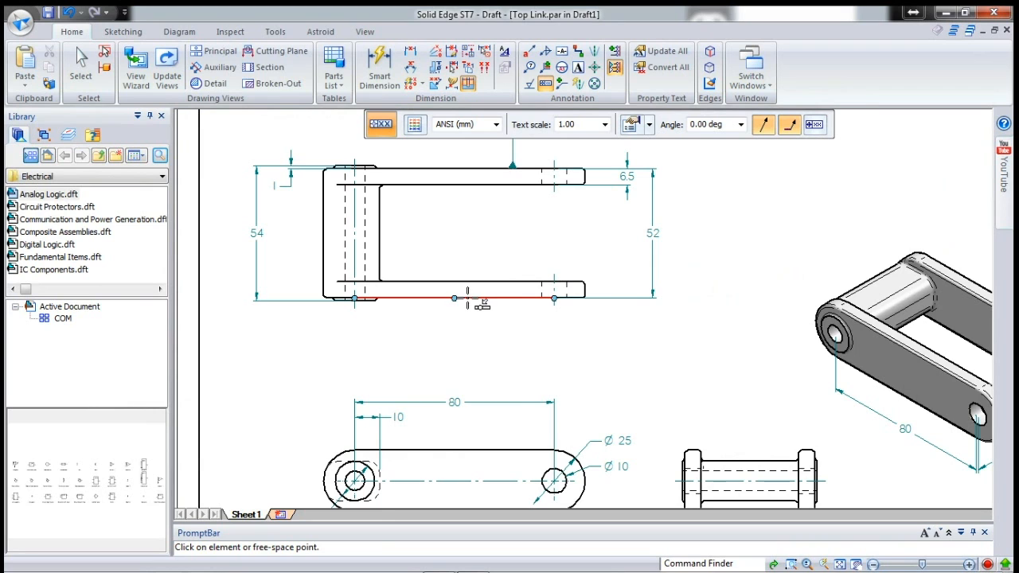
pyautogui.click(504, 345)
pyautogui.hotkey('ctrl', 'shift', 'a')
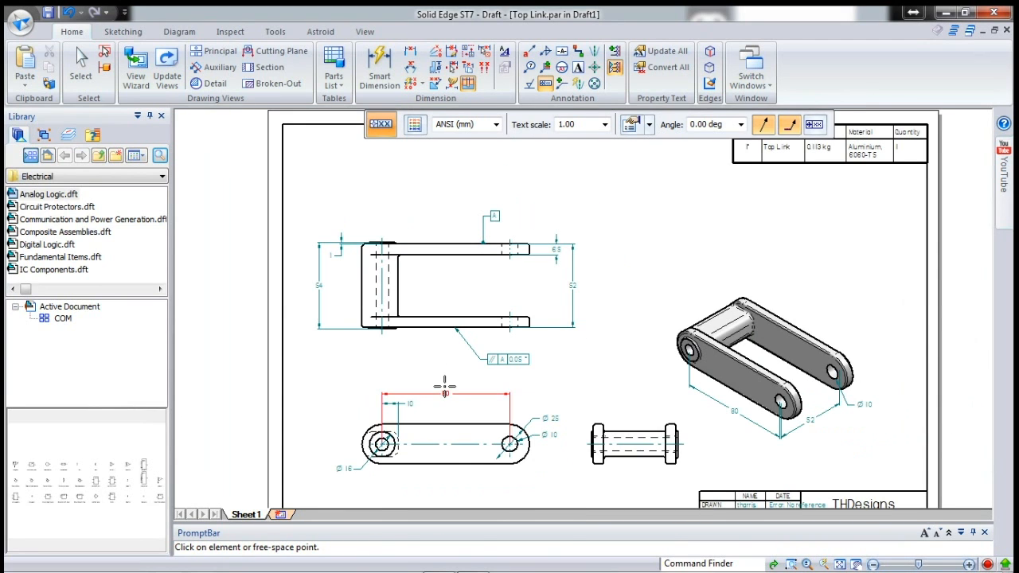
pyautogui.press('Escape')
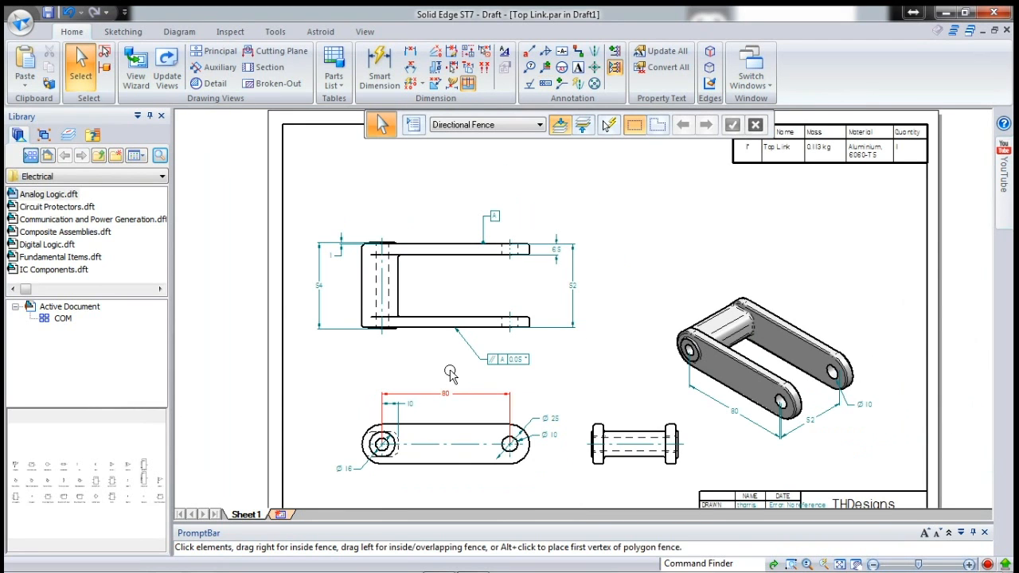
# - Change the datum frame's text on the top view to C
pyautogui.click(488, 237)
pyautogui.moveTo(749, 124); pyautogui.dragTo(708, 124)
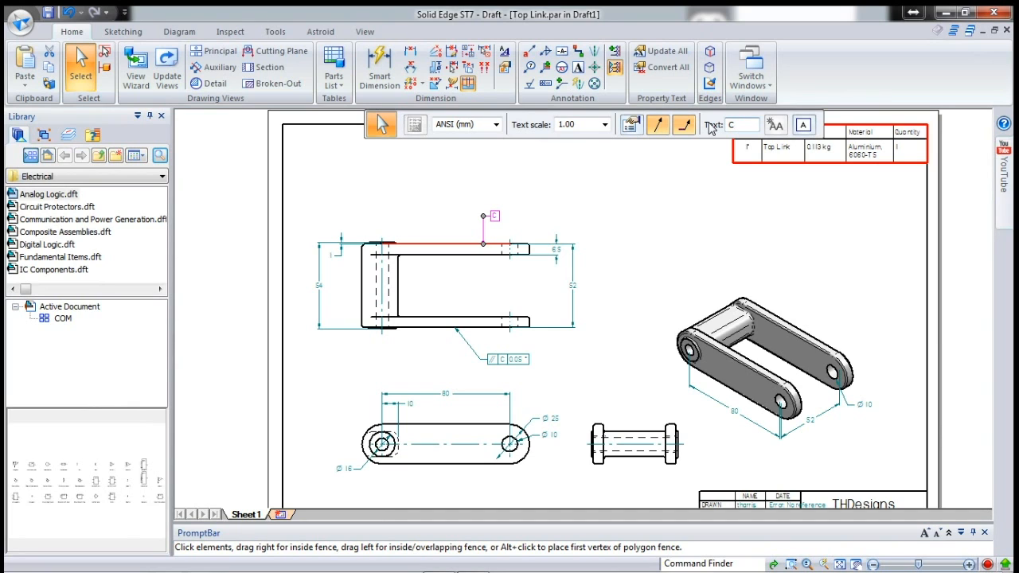
pyautogui.click(618, 221)
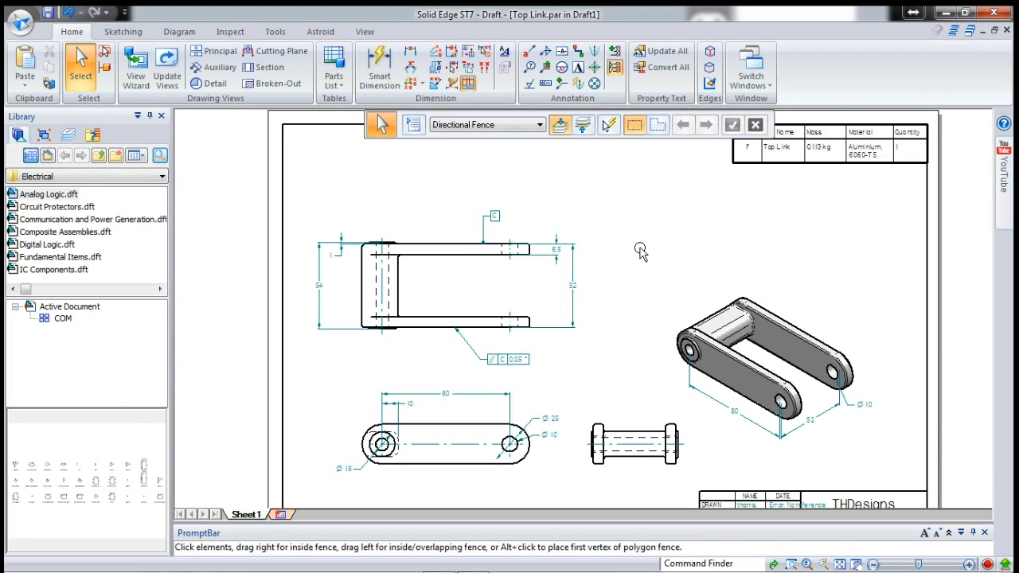
# - Start the Smart Dimension command for the drawing views
pyautogui.click(378, 62)
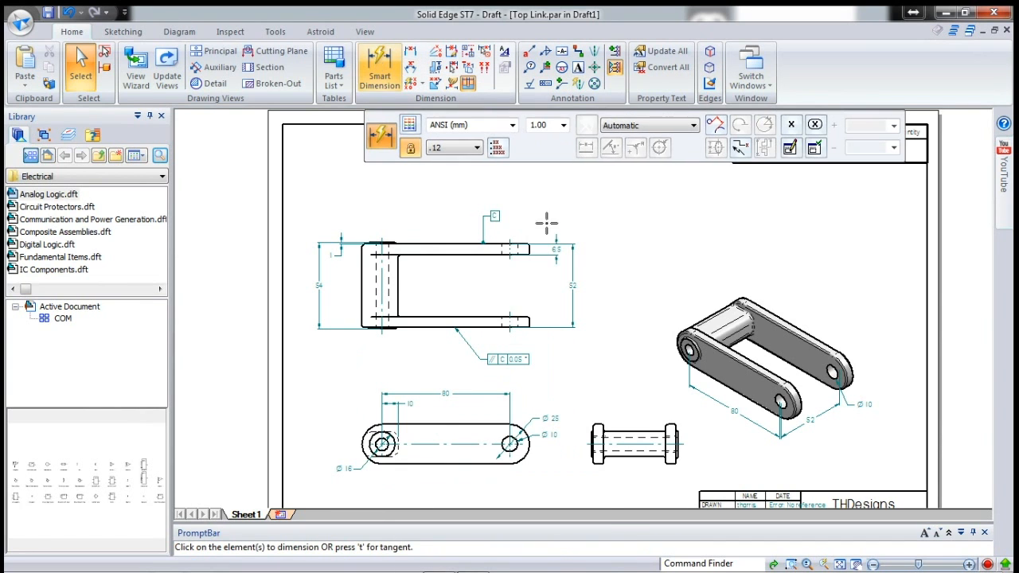
# - Add a radial dimension to the rounded outer corner of the upper arm in the fork-shaped view
pyautogui.scroll(2, 524, 239)
pyautogui.scroll(3, 526, 239)
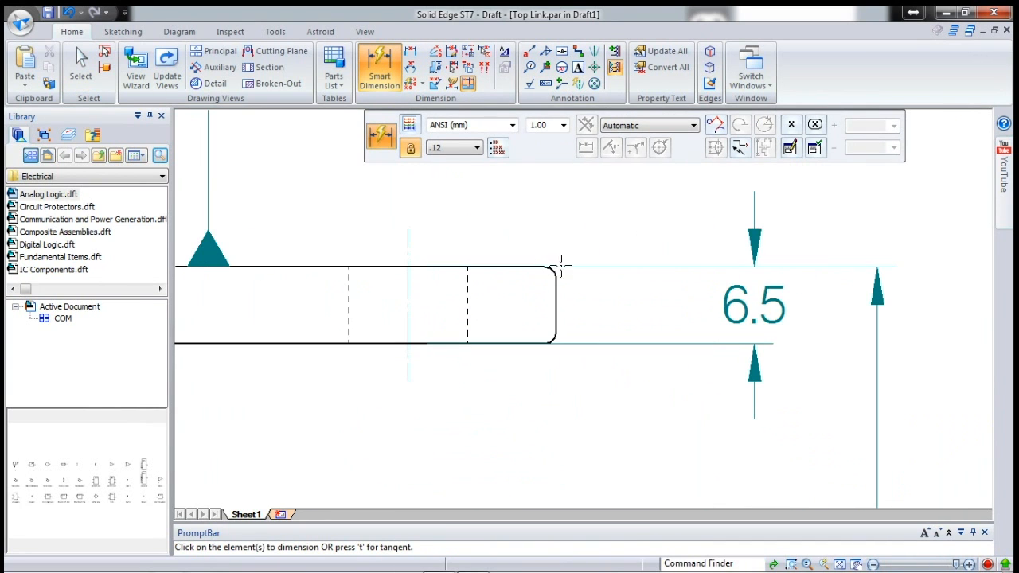
pyautogui.click(555, 271)
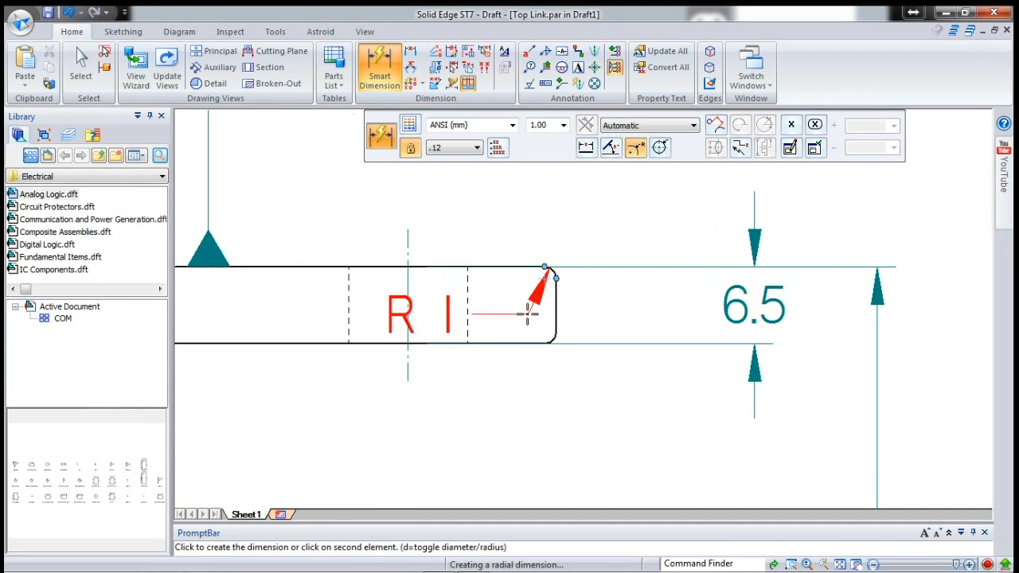
pyautogui.scroll(-2, 549, 282)
pyautogui.click(581, 231)
pyautogui.scroll(-3, 728, 231)
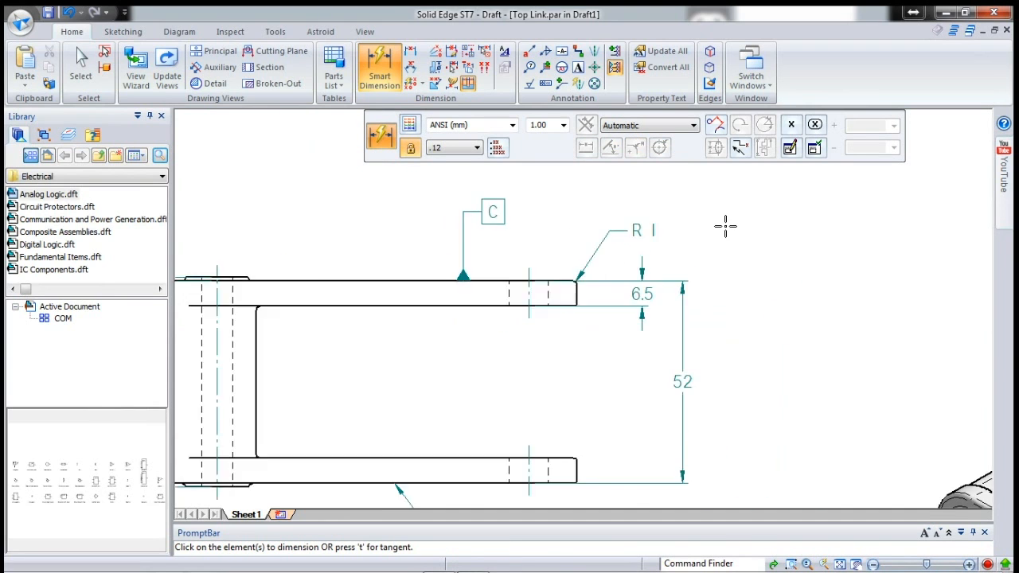
pyautogui.scroll(-1, 471, 303)
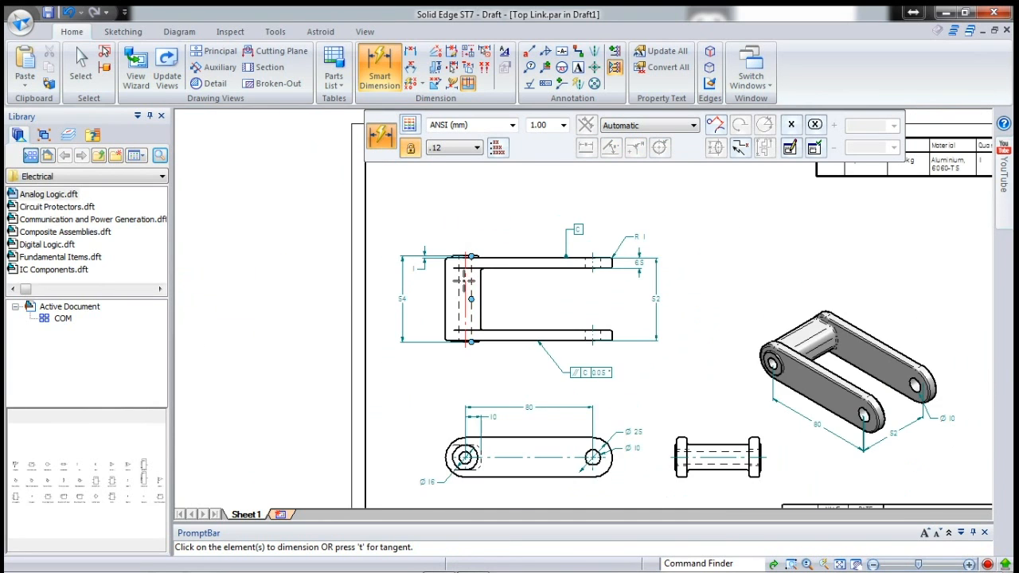
# - Add a radial dimension with the suffix "Typ" to the hidden fillet around the bossed hole, placing it below the slotted link view
pyautogui.scroll(4, 781, 483)
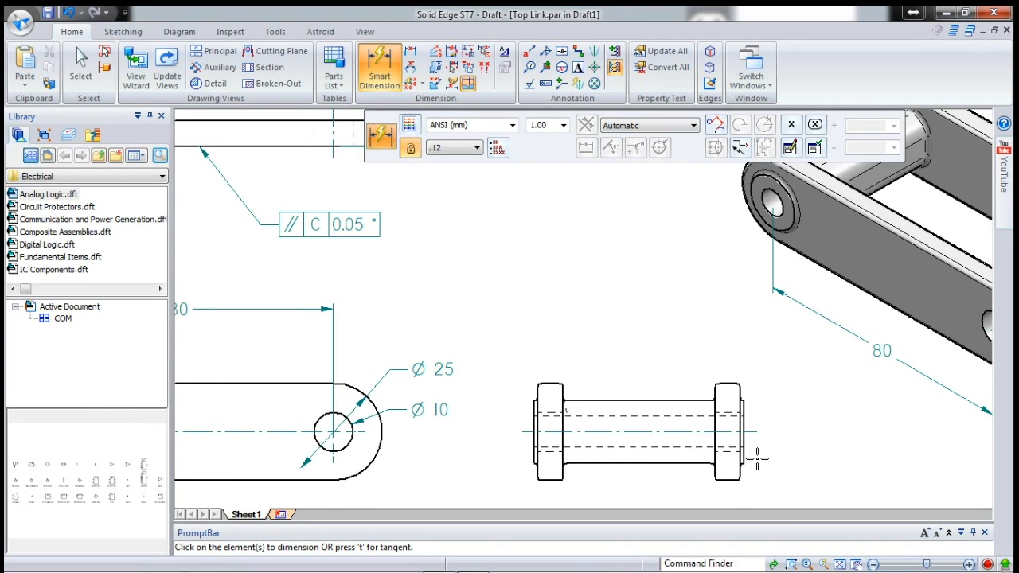
pyautogui.scroll(-2, 757, 458)
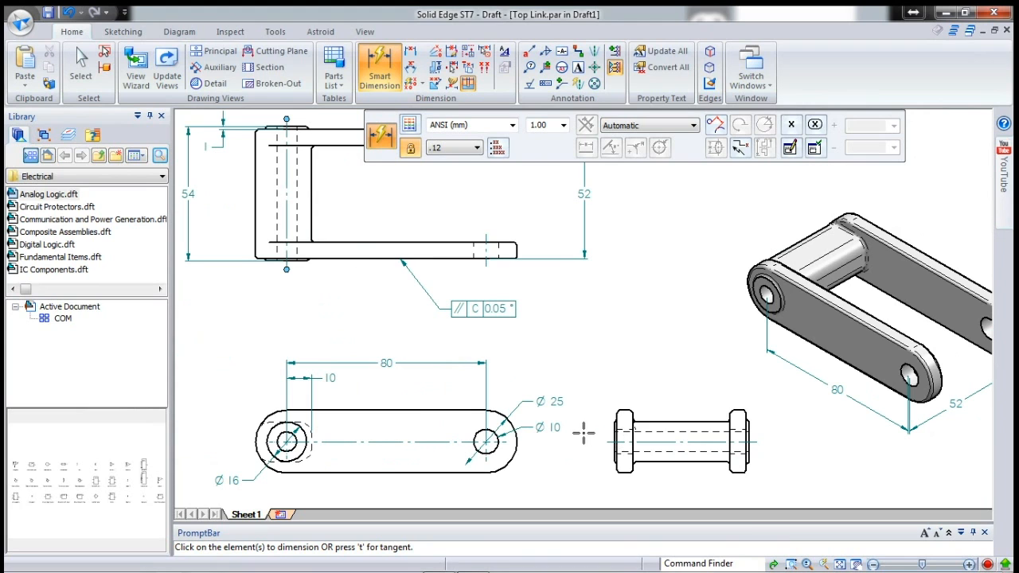
pyautogui.scroll(1, 307, 453)
pyautogui.click(309, 454)
pyautogui.scroll(-2, 310, 454)
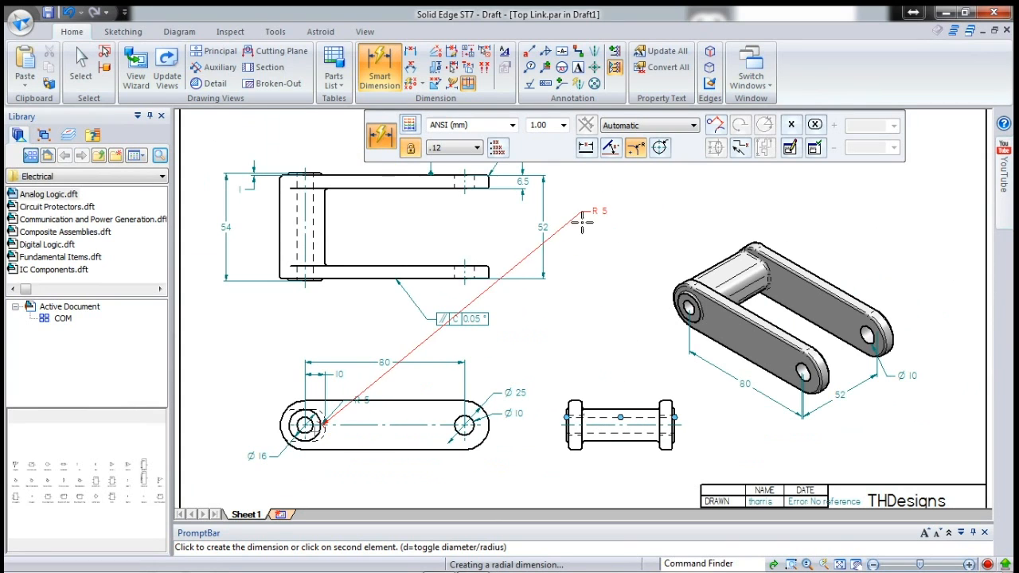
pyautogui.click(790, 147)
pyautogui.doubleClick(280, 67)
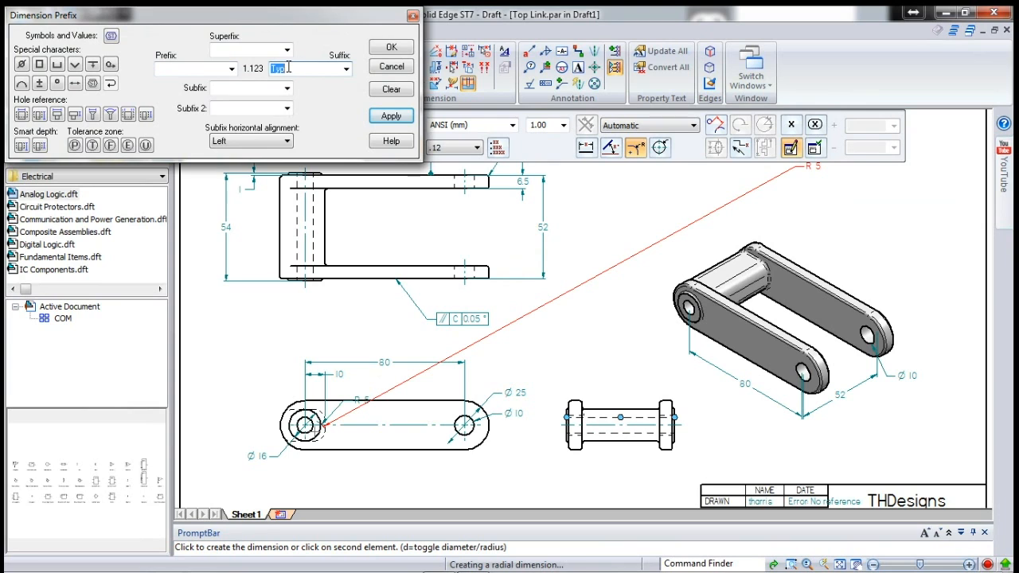
pyautogui.click(388, 48)
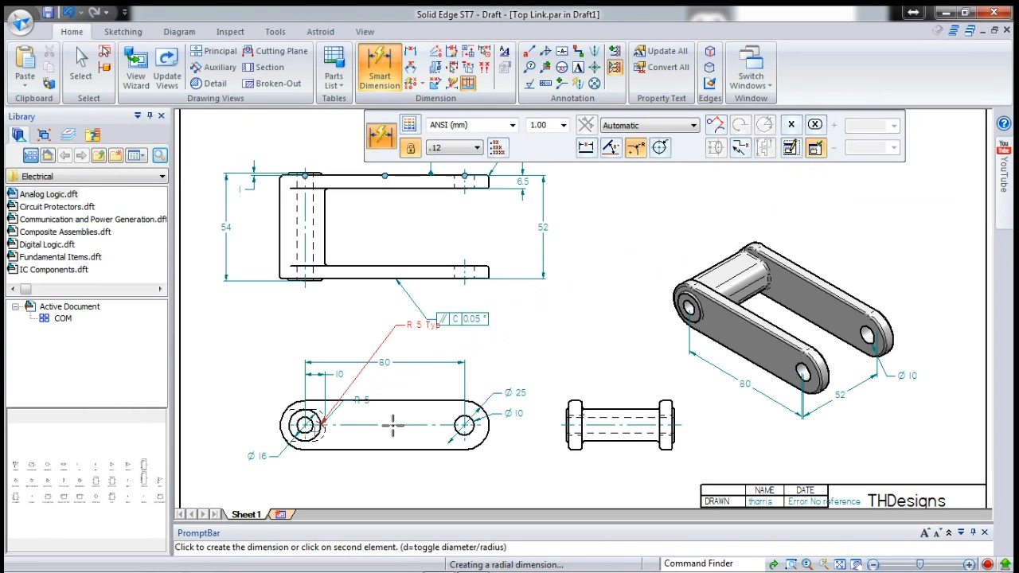
pyautogui.click(346, 470)
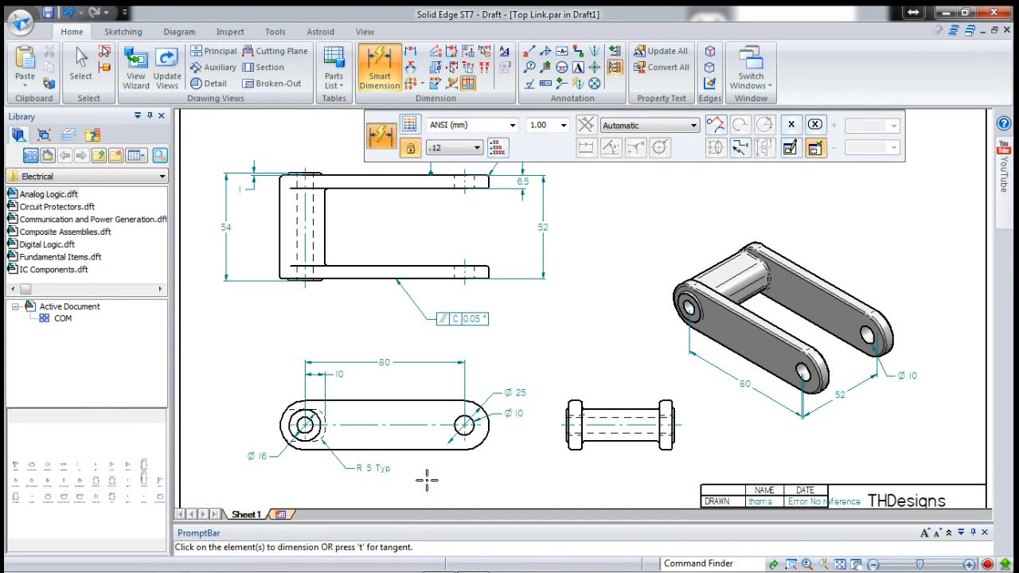
pyautogui.press('Escape')
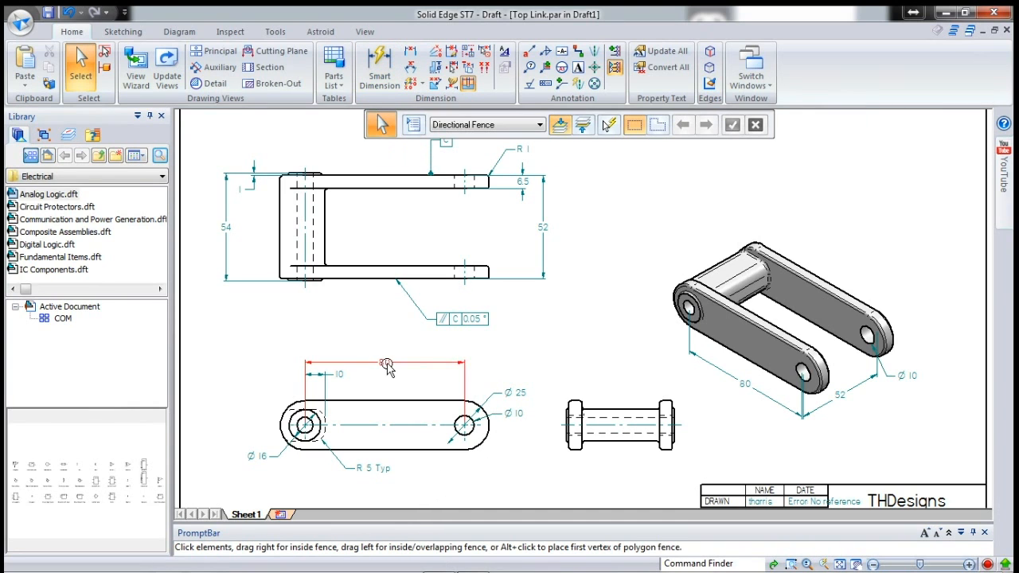
# - Examine the tolerance and inspection display types available for the 80 mm hole-spacing dimension
pyautogui.click(387, 366)
pyautogui.click(782, 126)
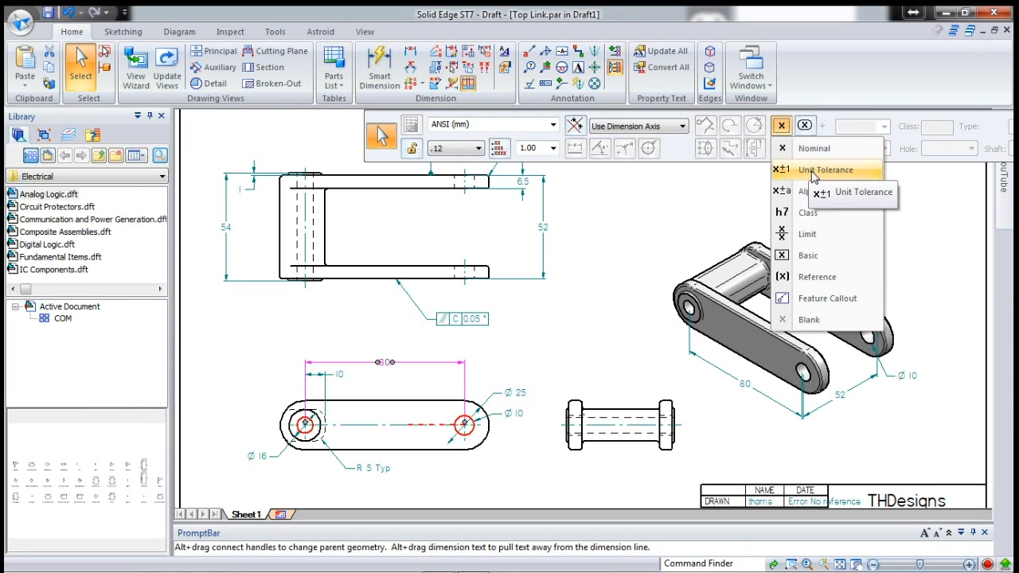
pyautogui.click(806, 125)
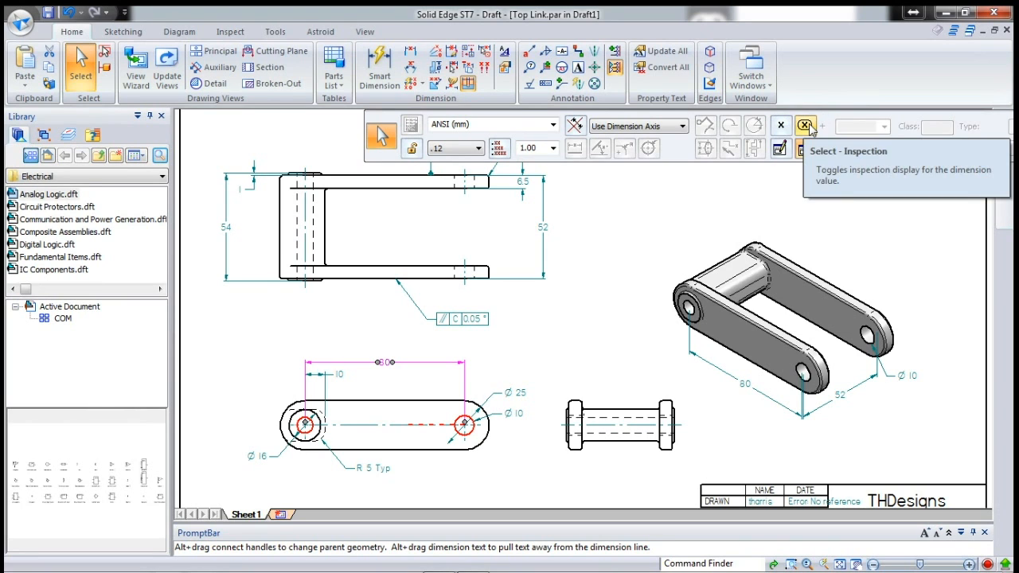
pyautogui.click(781, 126)
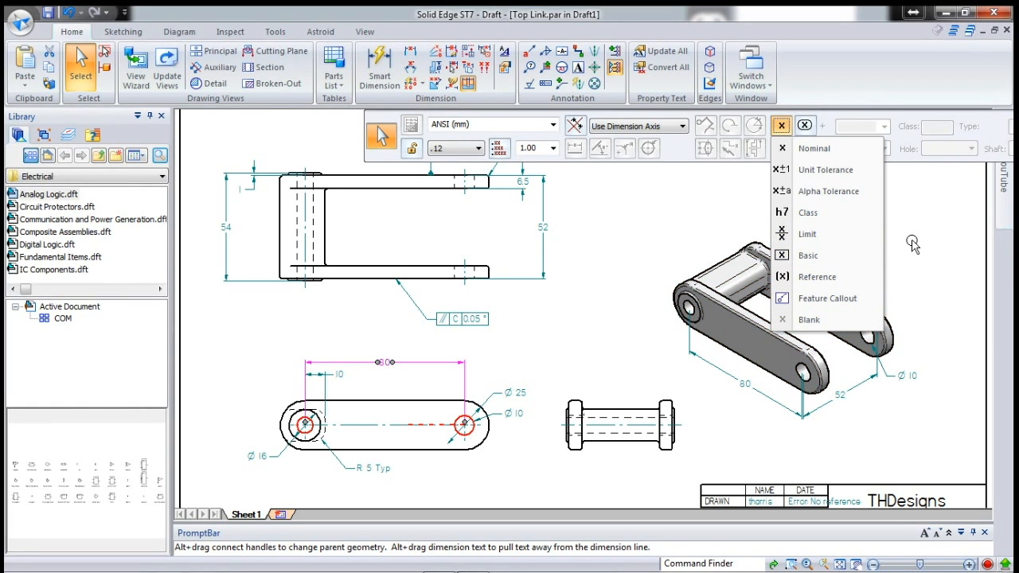
pyautogui.press('Escape')
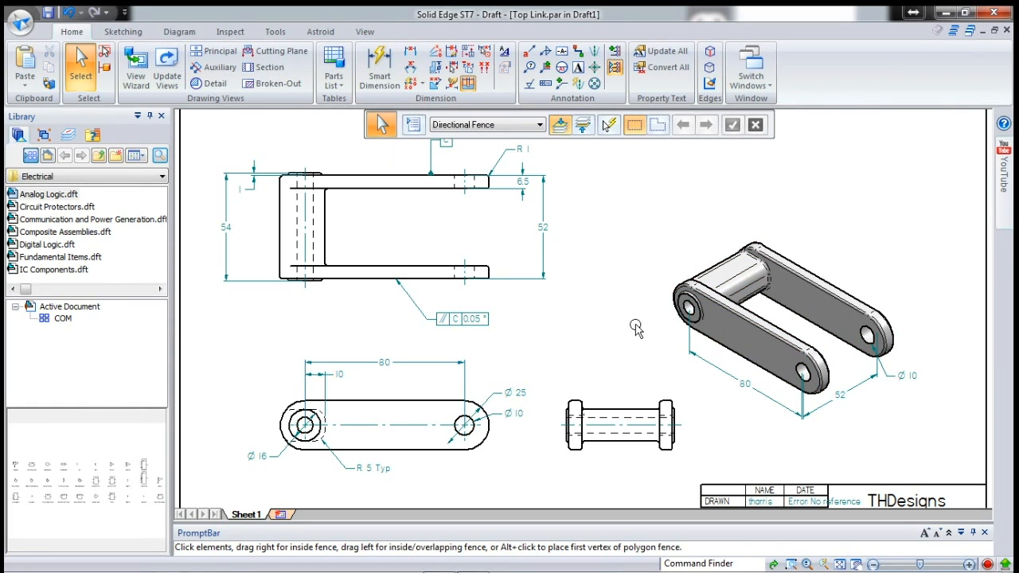
pyautogui.hotkey('alt', 'Tab')
pyautogui.click(524, 352)
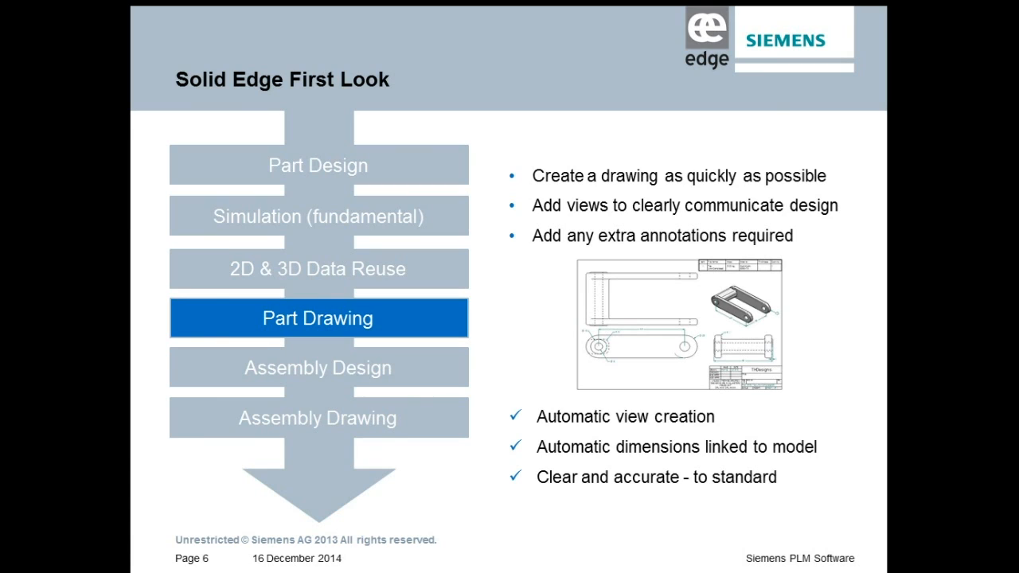
pyautogui.press('Right')
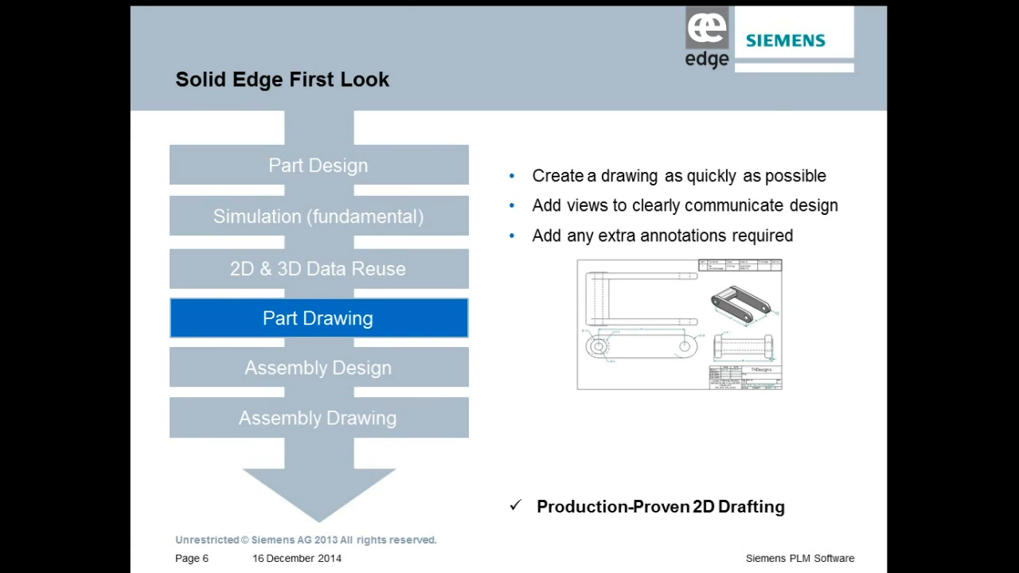
pyautogui.press('Right')
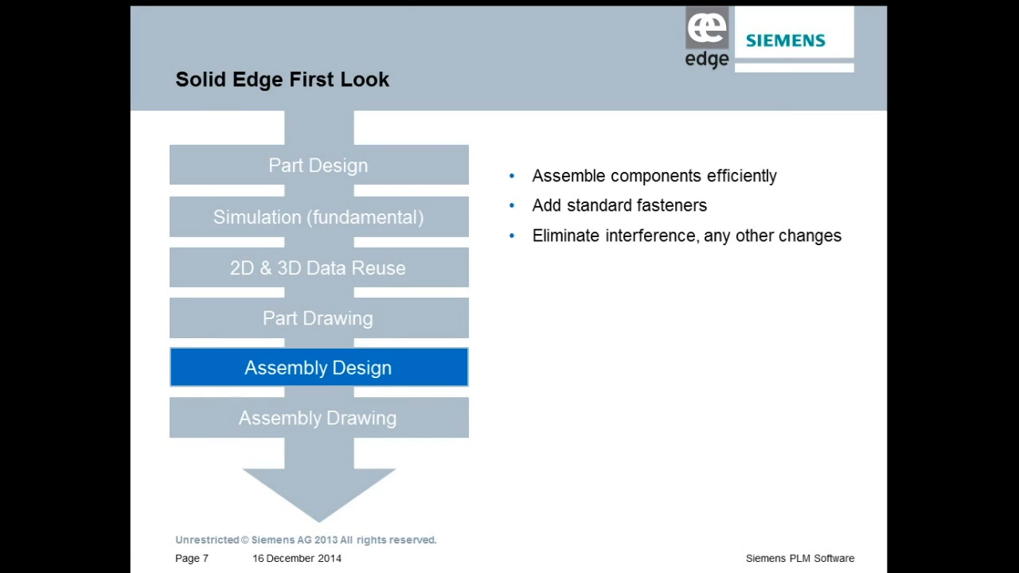
pyautogui.hotkey('alt', 'Tab')
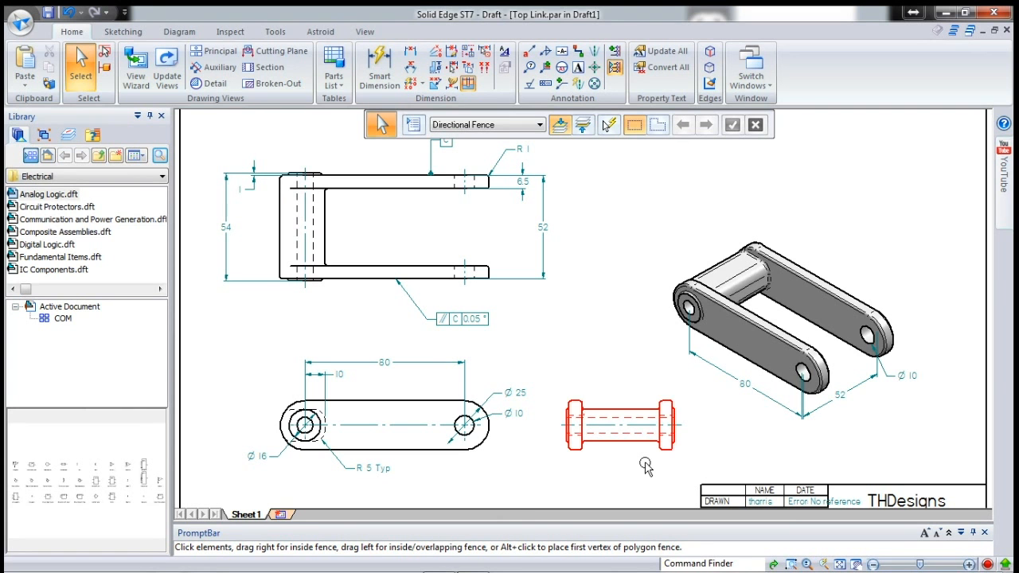
# - Close the drawing and save it as Top Link.dft in the FirstLookMTB folder
pyautogui.hotkey('ctrl', 'F4')
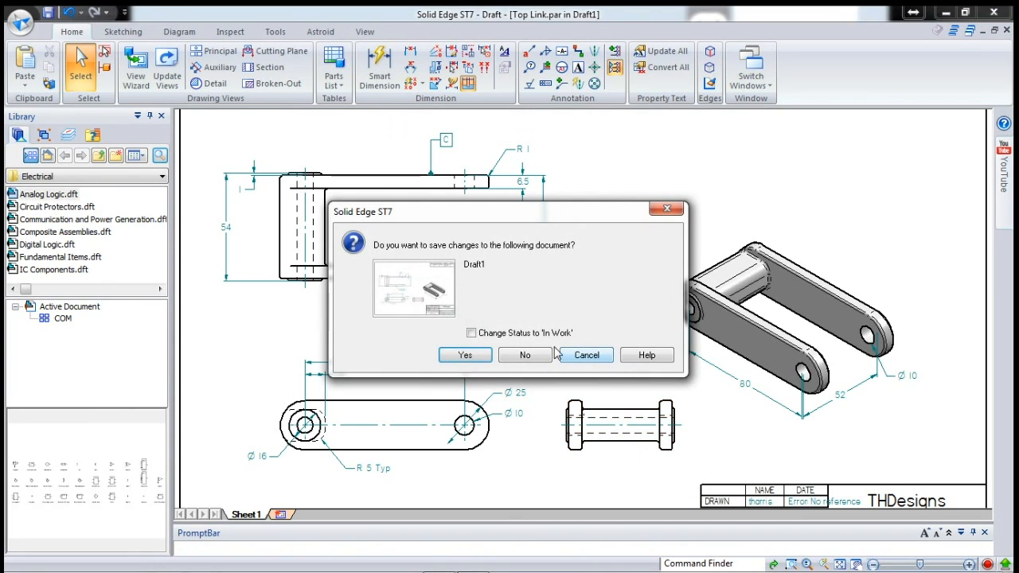
pyautogui.click(467, 356)
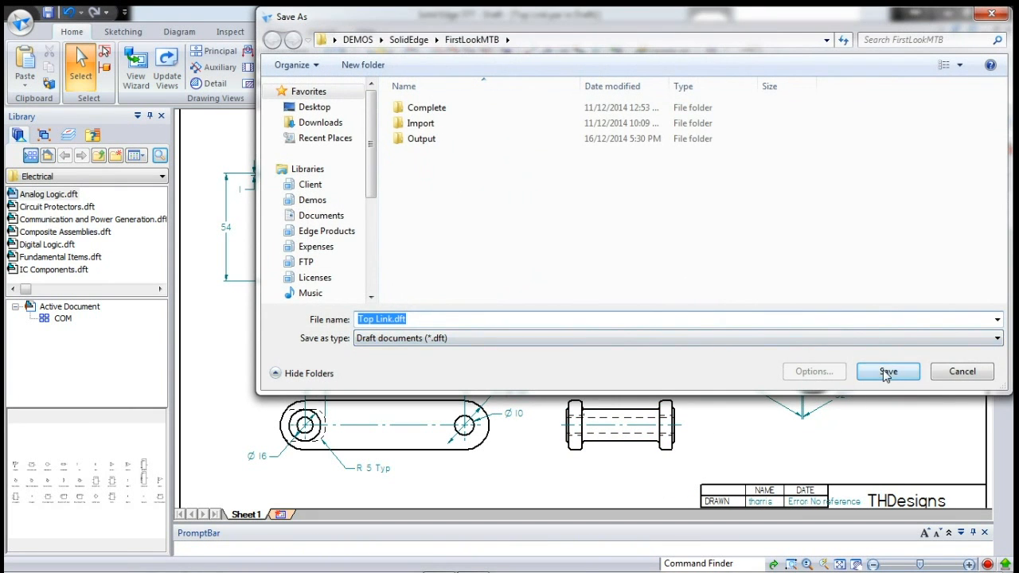
pyautogui.click(889, 371)
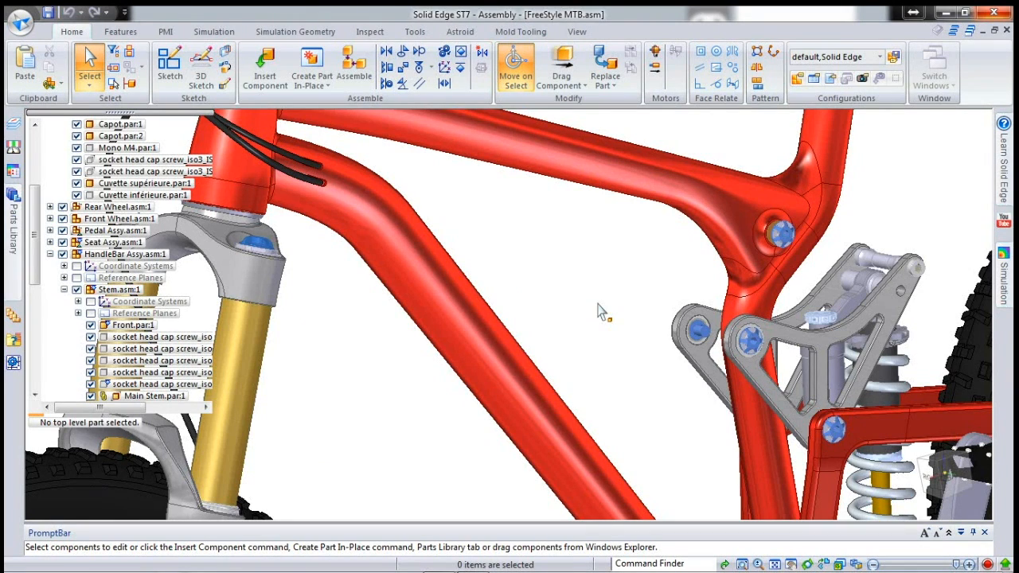
# - Find Top Link.par in the FirstLookMTB parts folder, orient its preview, and place it in the bike assembly beside the rear linkage
pyautogui.click(13, 215)
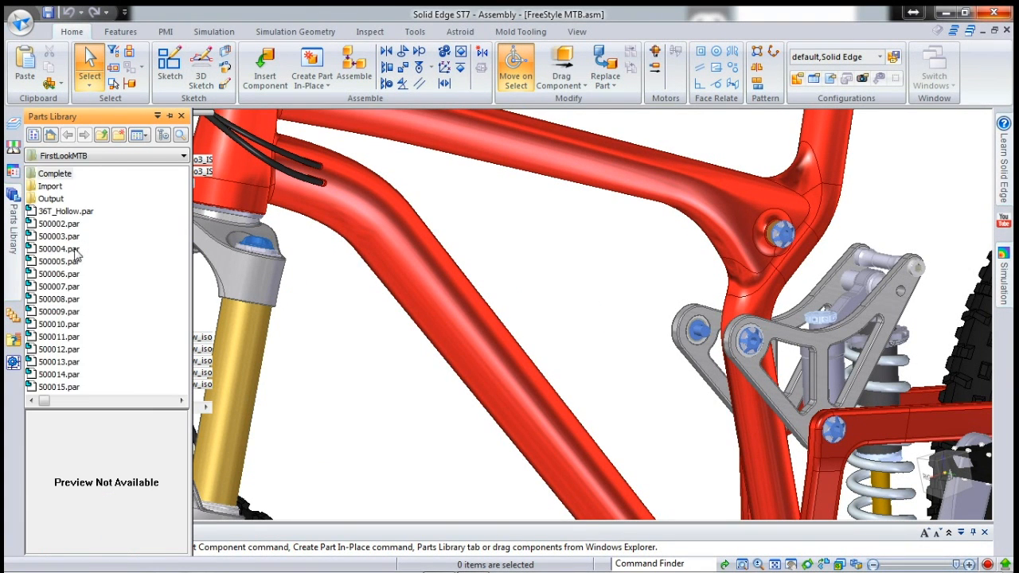
pyautogui.click(68, 252)
pyautogui.write('top')
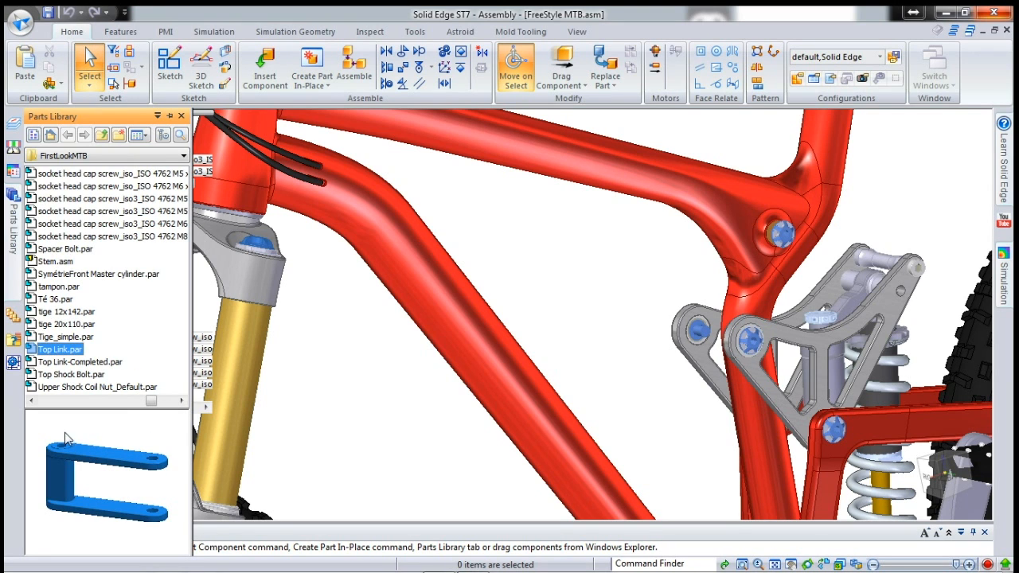
pyautogui.moveTo(71, 425); pyautogui.dragTo(171, 548, button='middle')
pyautogui.moveTo(91, 441); pyautogui.dragTo(82, 548, button='middle')
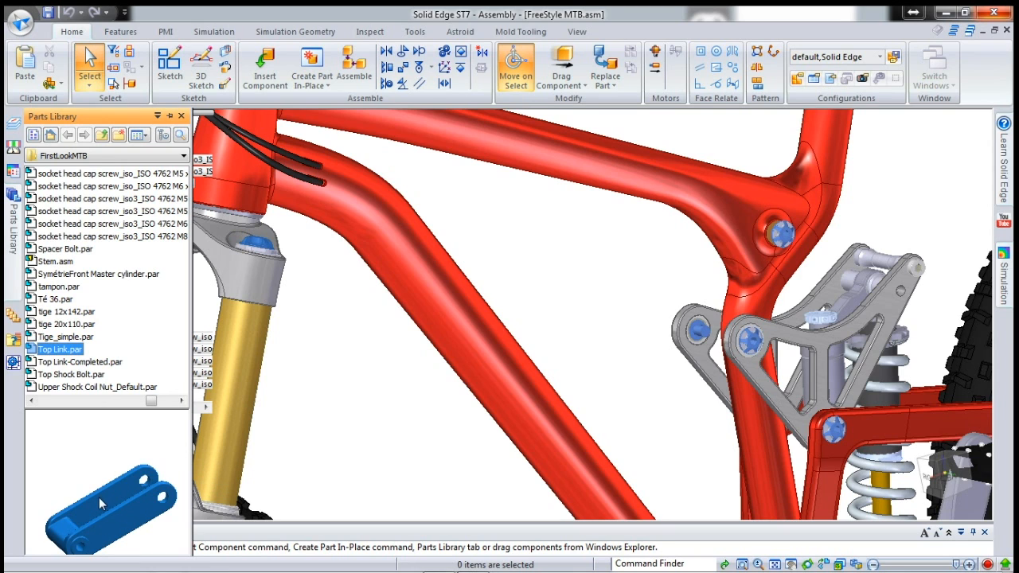
pyautogui.moveTo(58, 353); pyautogui.dragTo(628, 294)
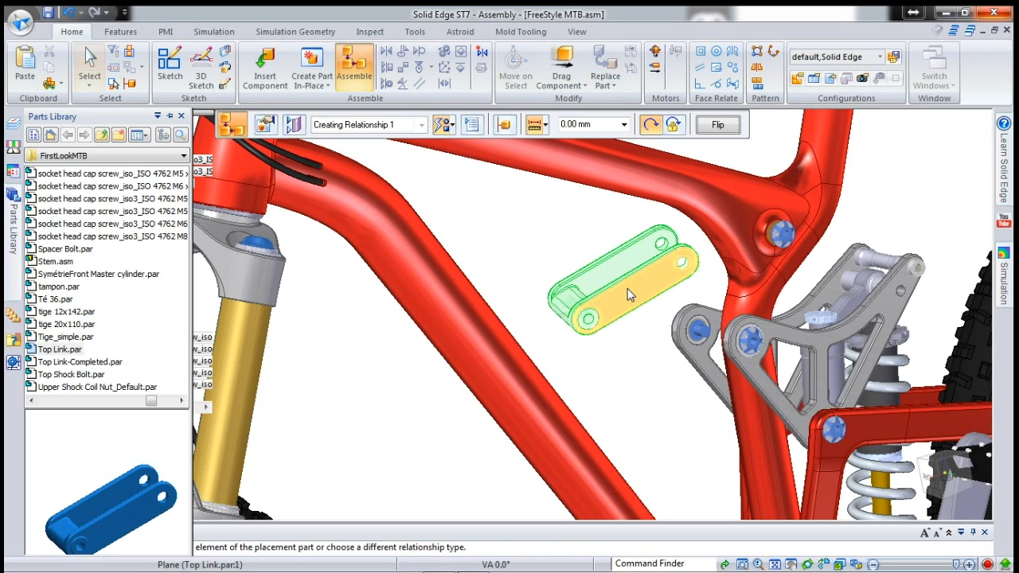
# - Align the Top Link's bossed hole with the lower linkage bolt axis and mate its end plane to the linkage at 0.00 mm offset
pyautogui.click(589, 325)
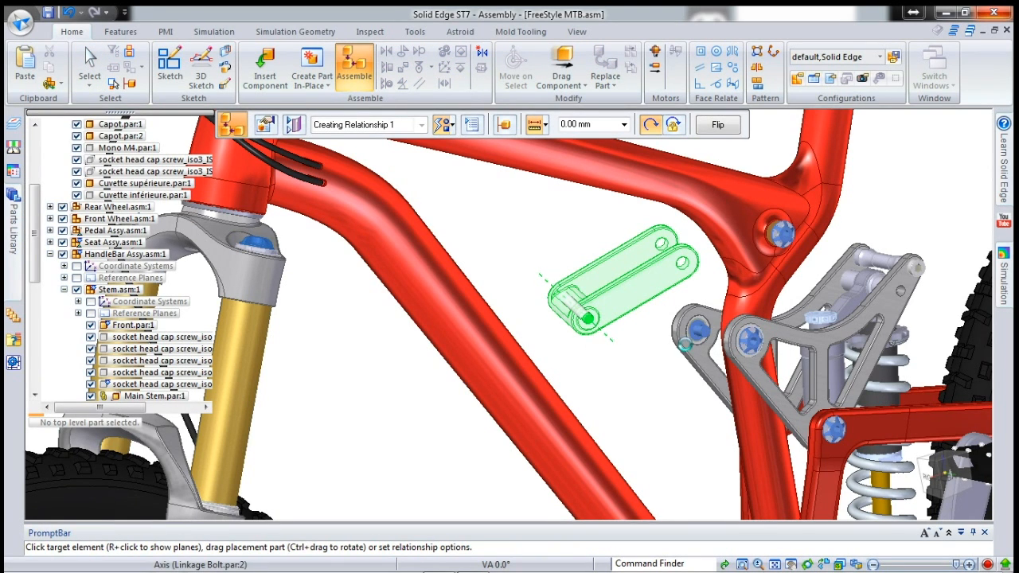
pyautogui.click(684, 342)
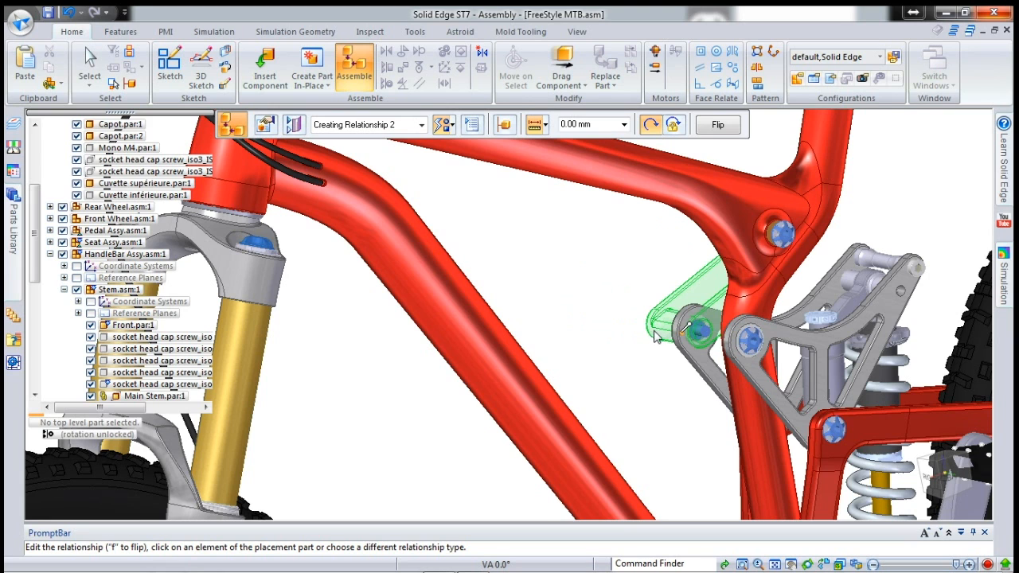
pyautogui.scroll(2, 655, 337)
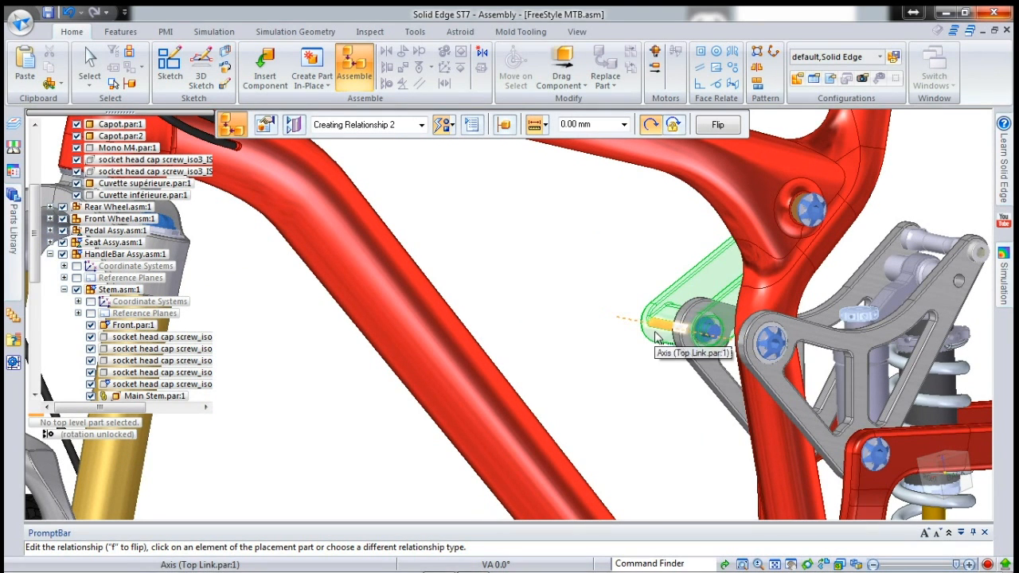
pyautogui.rightClick(655, 338)
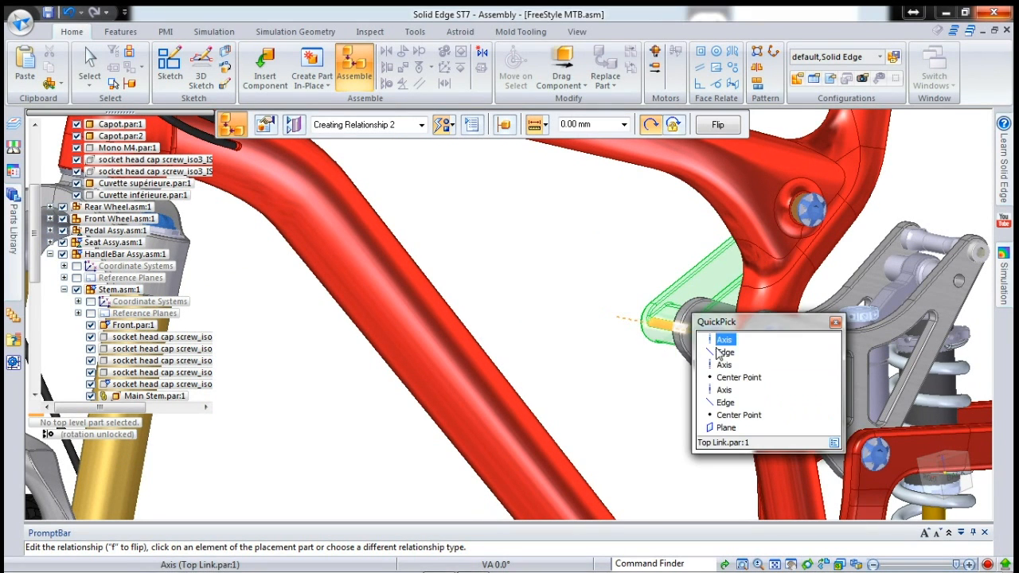
pyautogui.click(726, 429)
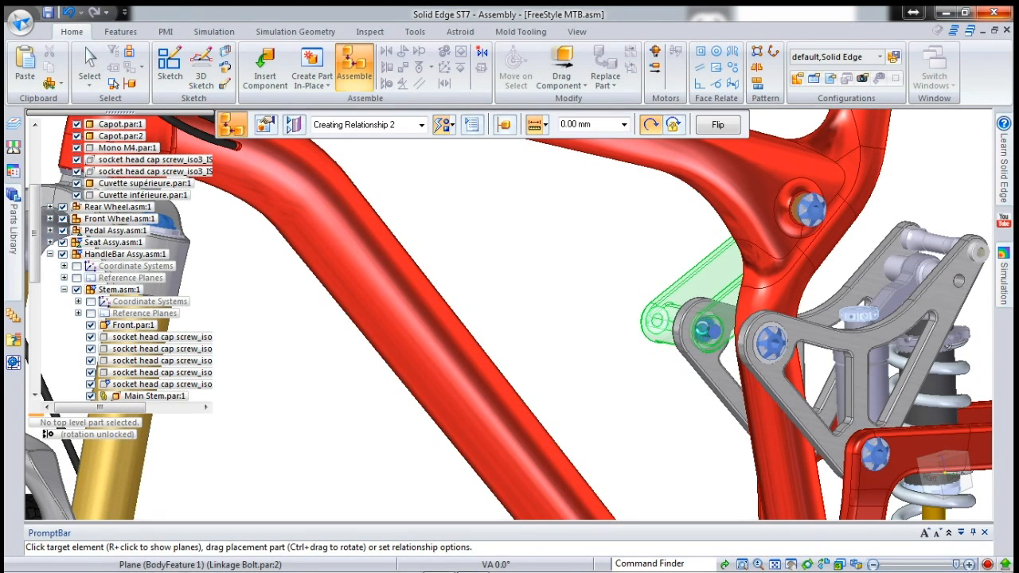
pyautogui.click(741, 348)
# - Align the hole at the Top Link's free end with the upper frame bolt to finish positioning the part
pyautogui.moveTo(654, 303); pyautogui.dragTo(742, 273, button='middle')
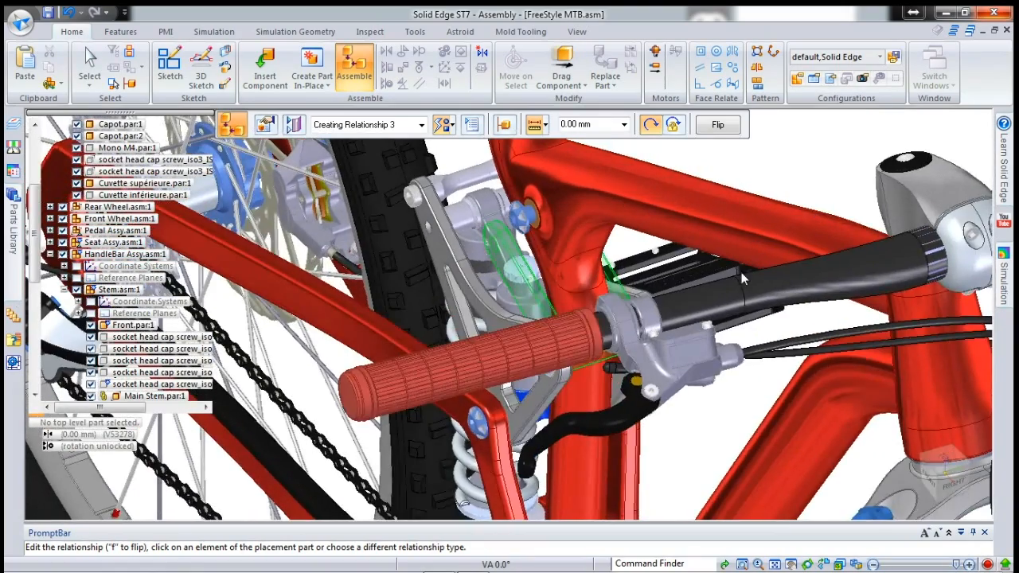
pyautogui.scroll(2, 532, 215)
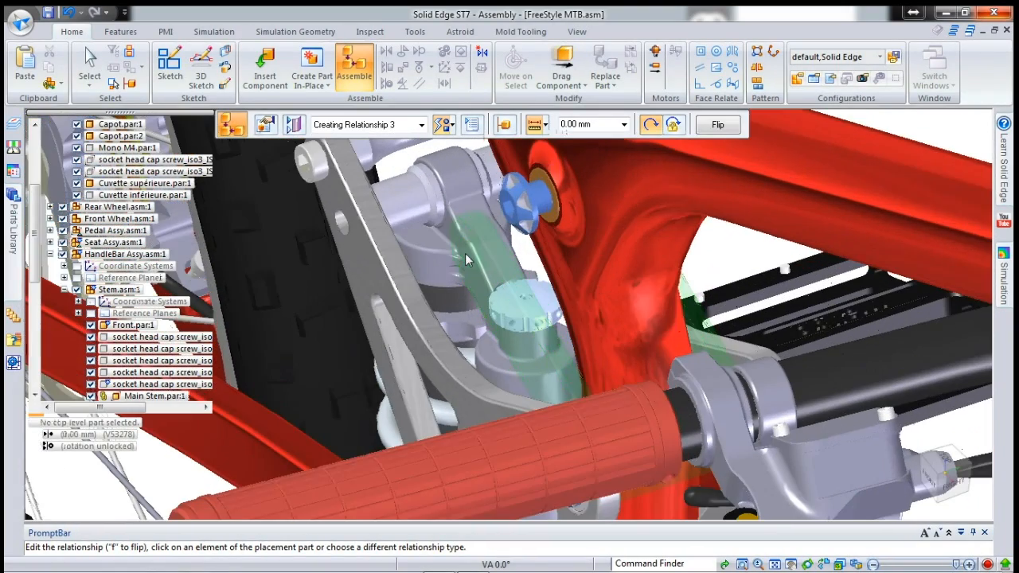
pyautogui.scroll(2, 468, 254)
pyautogui.click(468, 257)
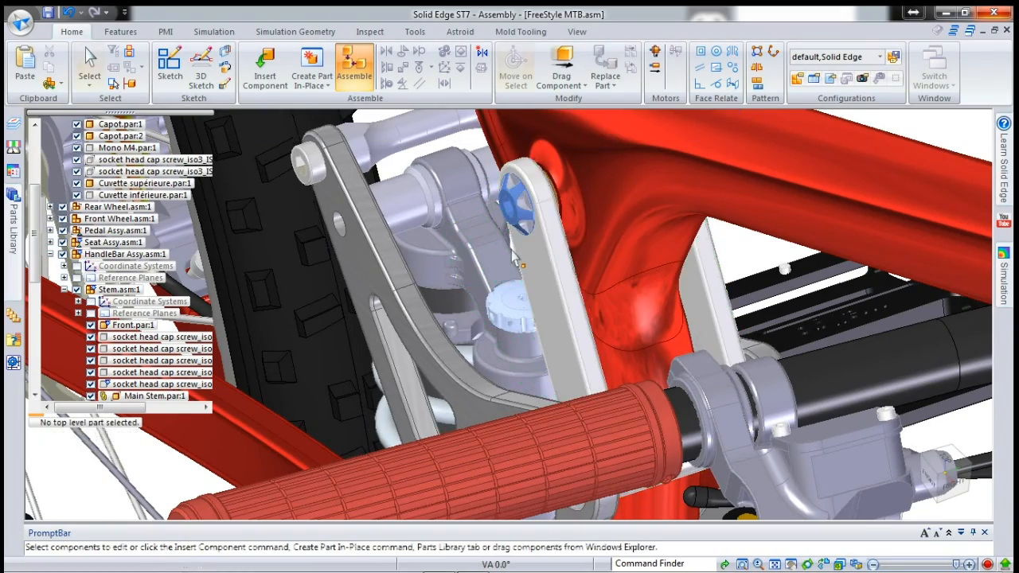
pyautogui.scroll(-4, 516, 283)
pyautogui.moveTo(516, 284); pyautogui.dragTo(624, 250, button='middle')
pyautogui.scroll(2, 625, 250)
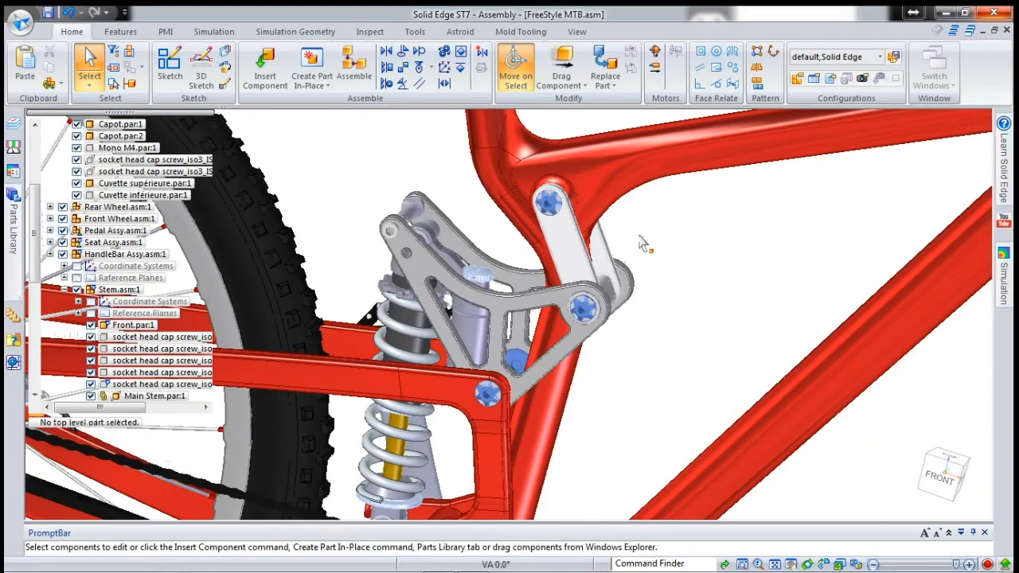
# - Measure the minimum distance between the Top Link and the bearing in the adjacent rocker arm, using the Solids only selection type
pyautogui.moveTo(667, 289); pyautogui.dragTo(520, 248, button='middle')
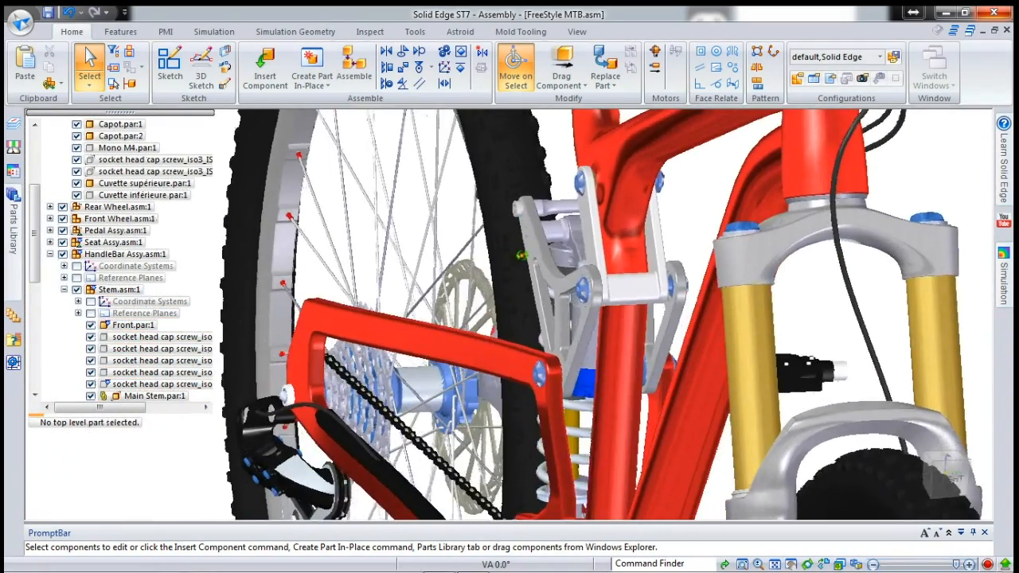
pyautogui.scroll(4, 673, 295)
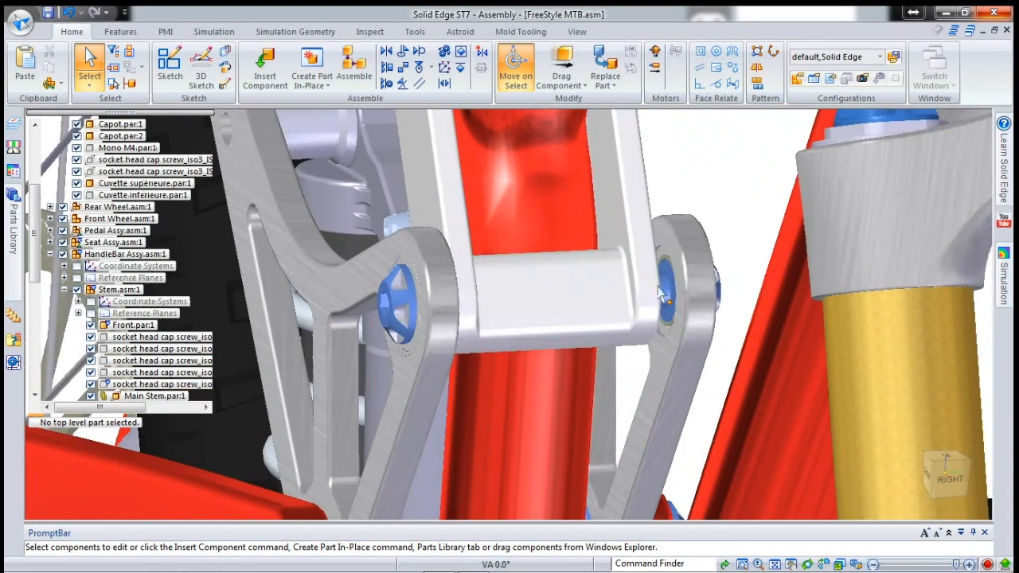
pyautogui.scroll(2, 673, 307)
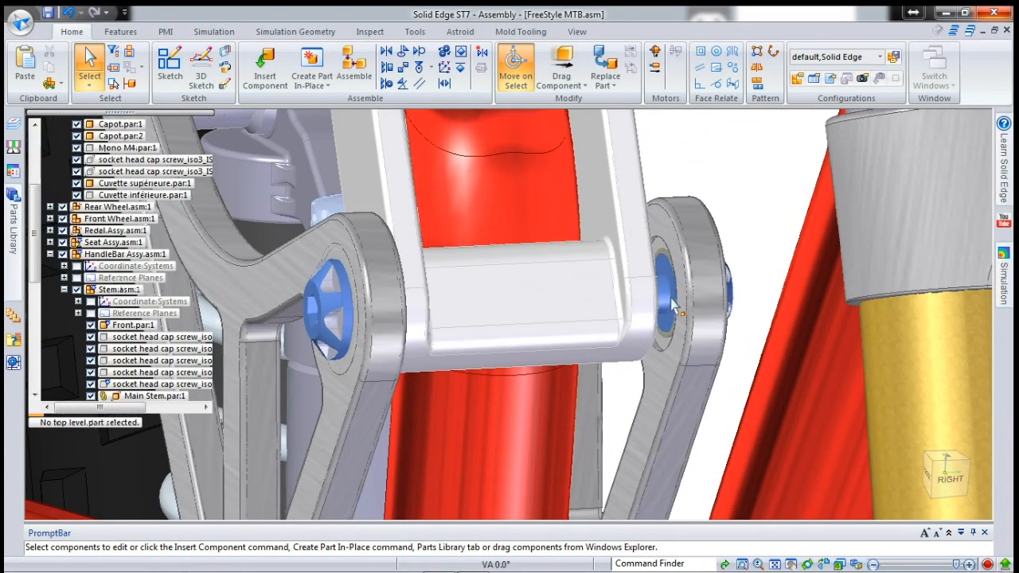
pyautogui.click(596, 257)
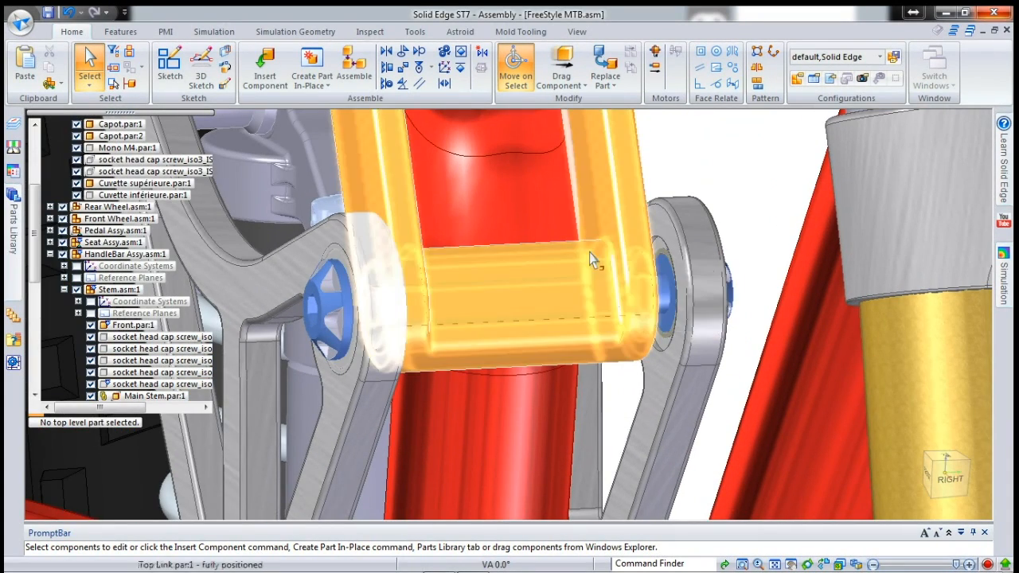
pyautogui.click(369, 32)
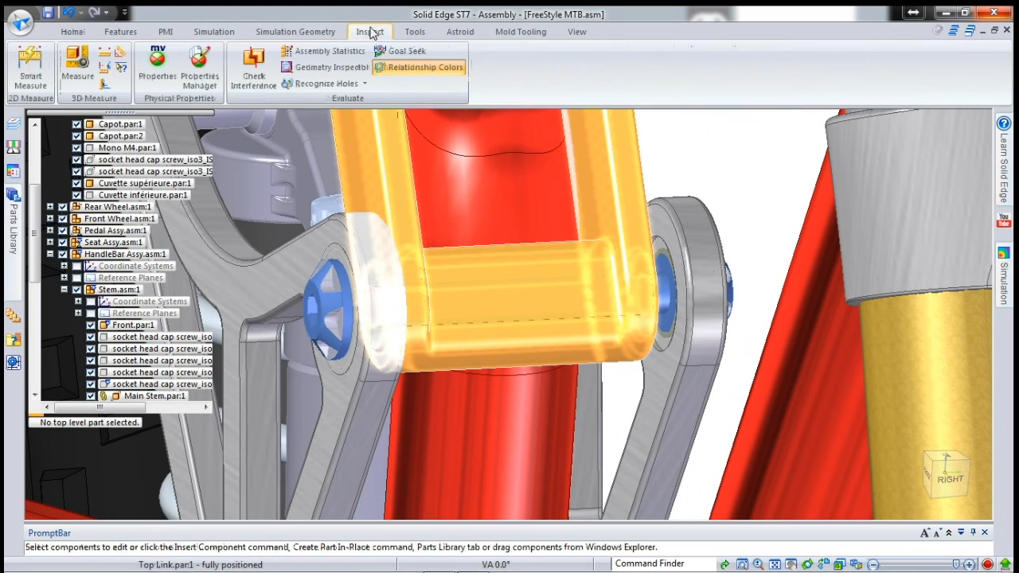
pyautogui.click(106, 69)
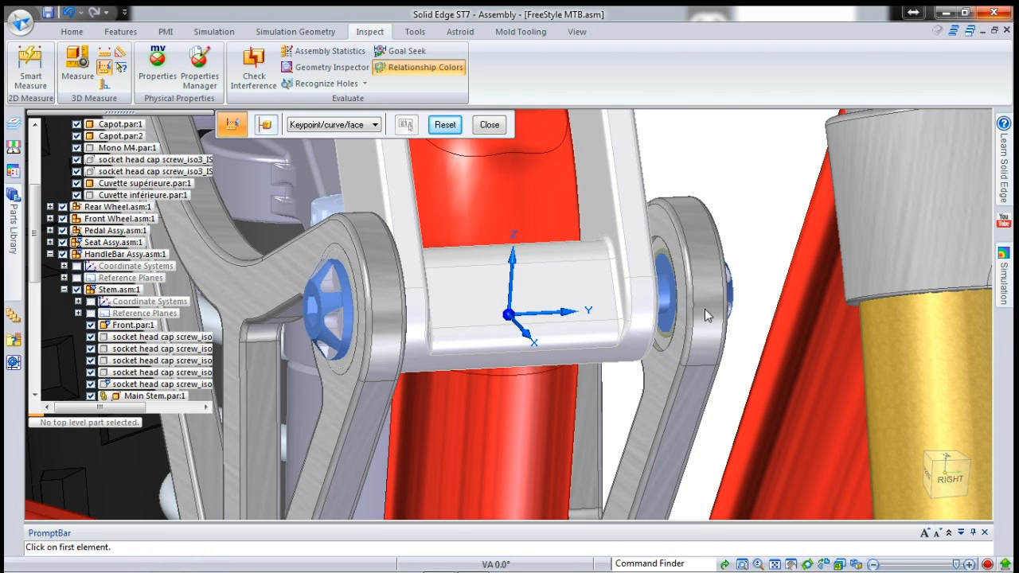
pyautogui.rightClick(671, 323)
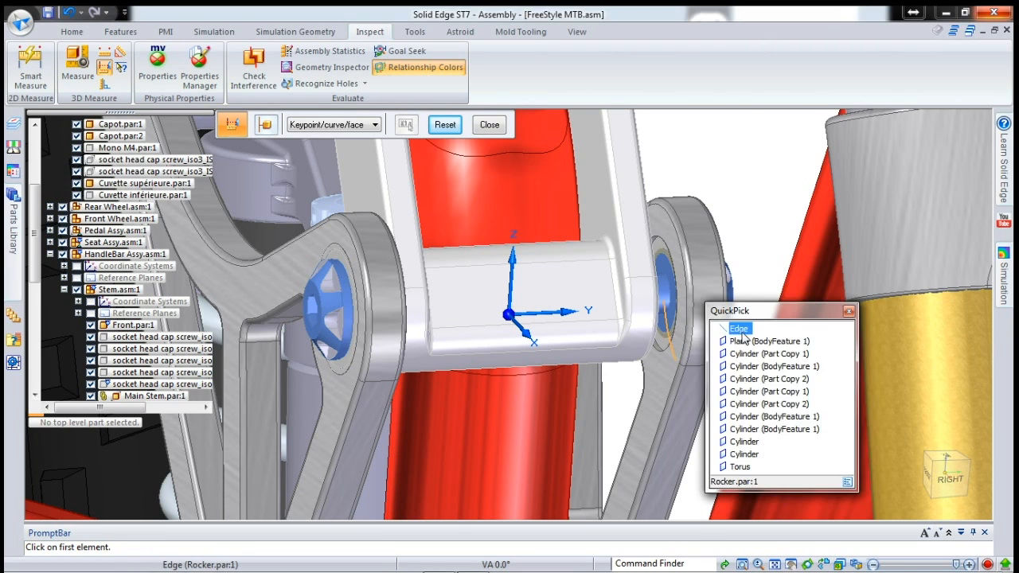
pyautogui.click(848, 312)
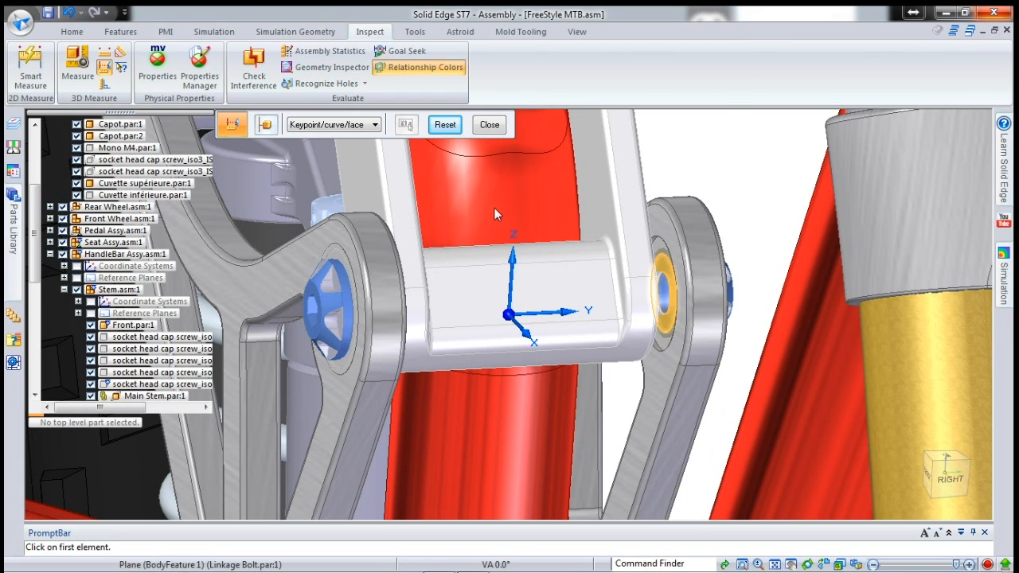
pyautogui.click(374, 125)
pyautogui.click(326, 176)
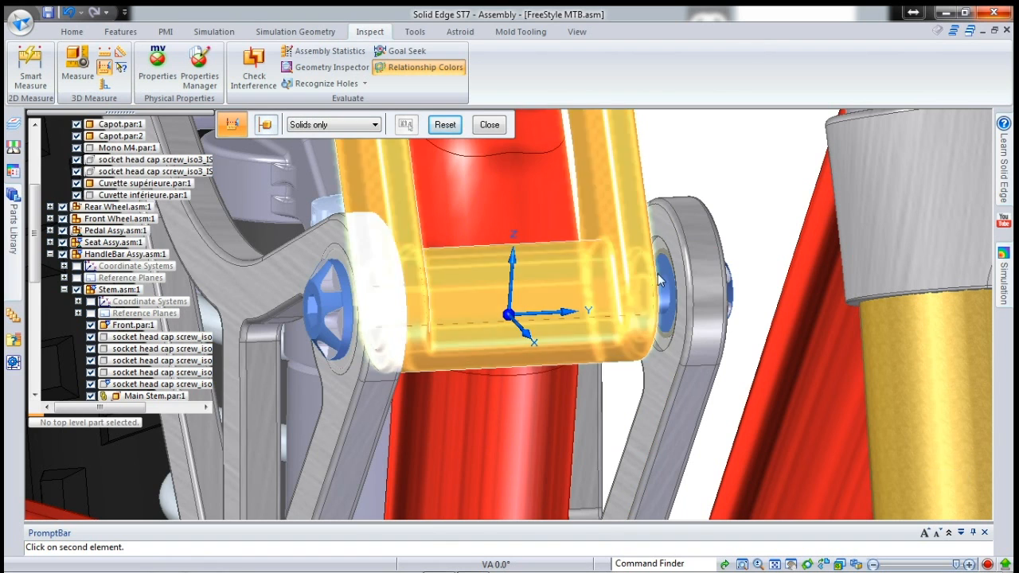
pyautogui.click(646, 268)
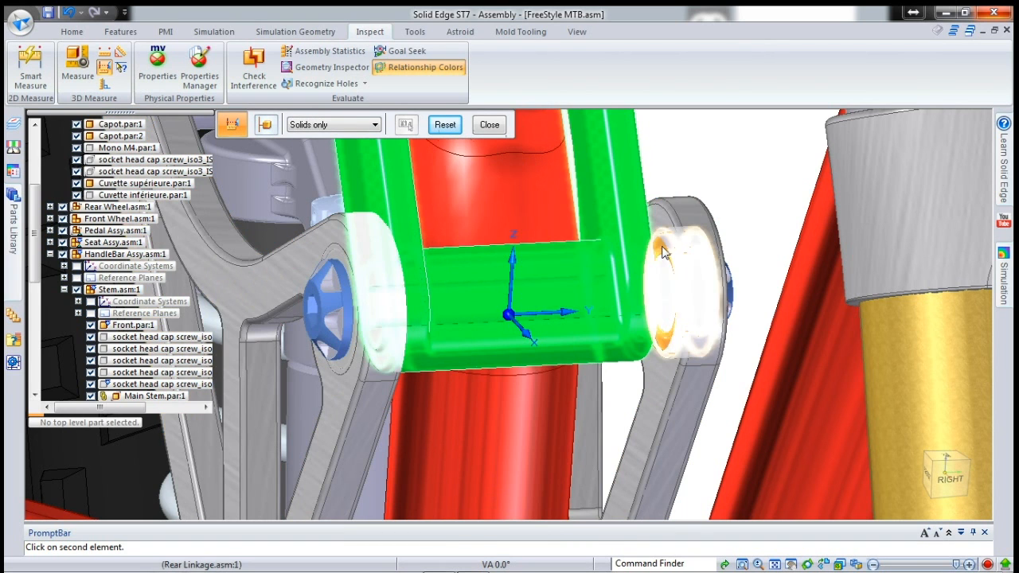
pyautogui.click(664, 253)
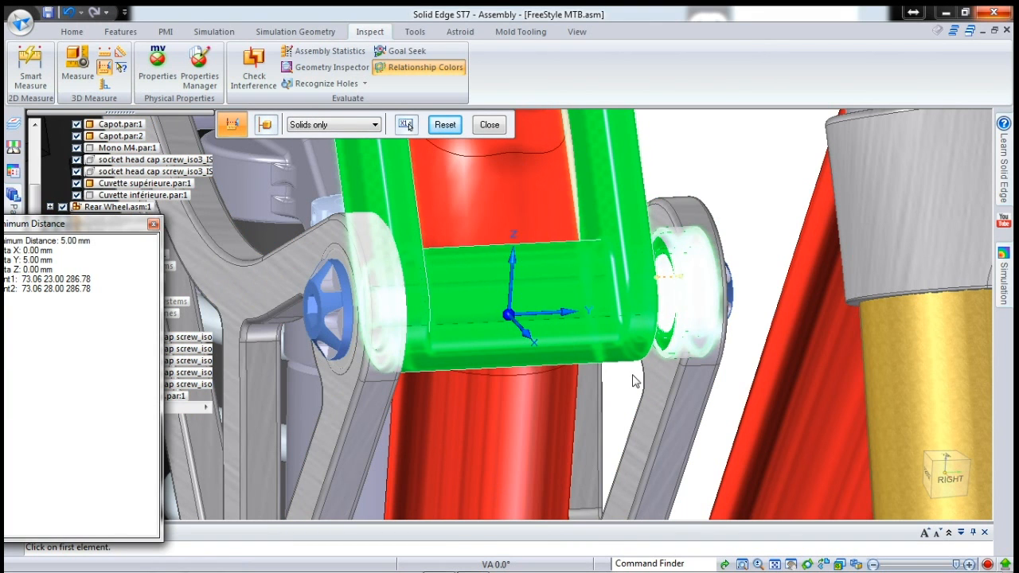
pyautogui.click(154, 227)
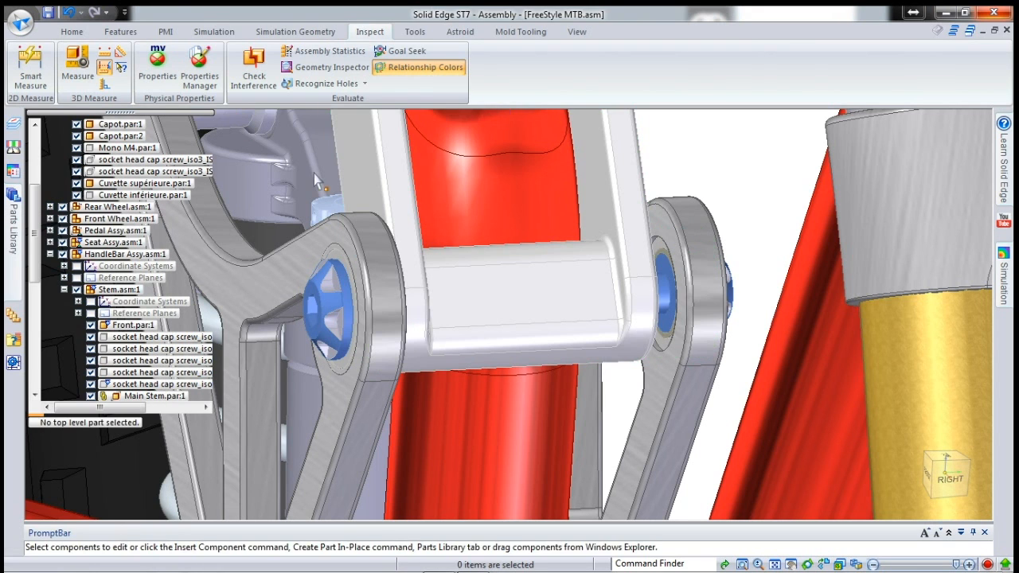
# - Measure the minimum distance from the bearing's inner face to the Top Link boss's end plane, using the Surfaces selection type
pyautogui.click(104, 71)
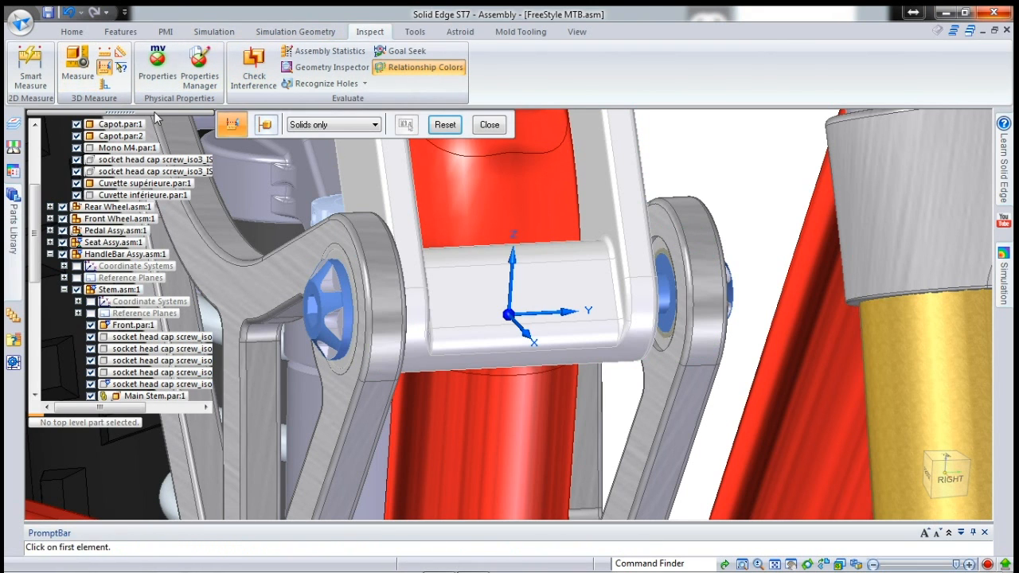
pyautogui.click(366, 125)
pyautogui.click(335, 168)
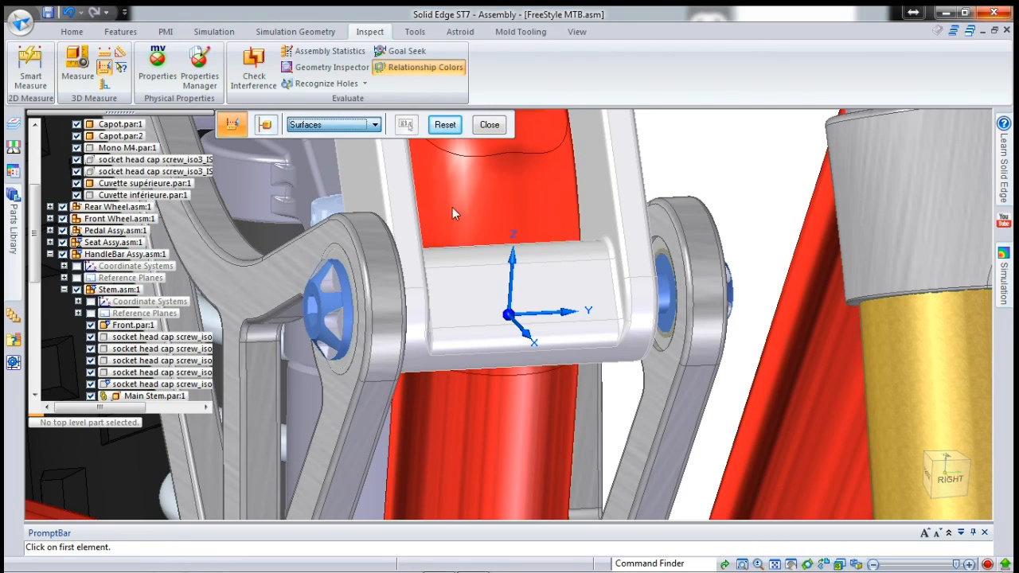
pyautogui.click(666, 326)
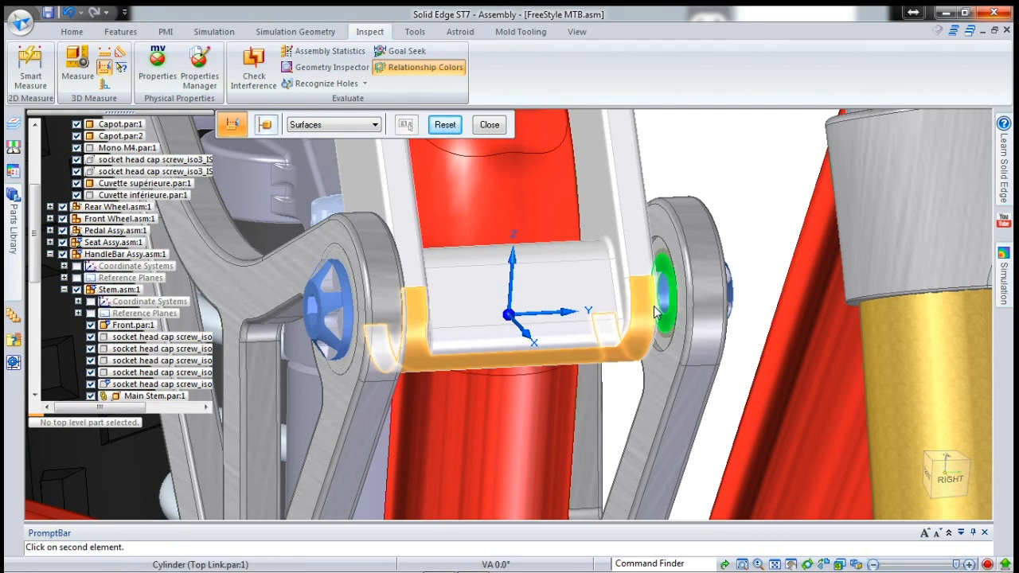
pyautogui.rightClick(655, 312)
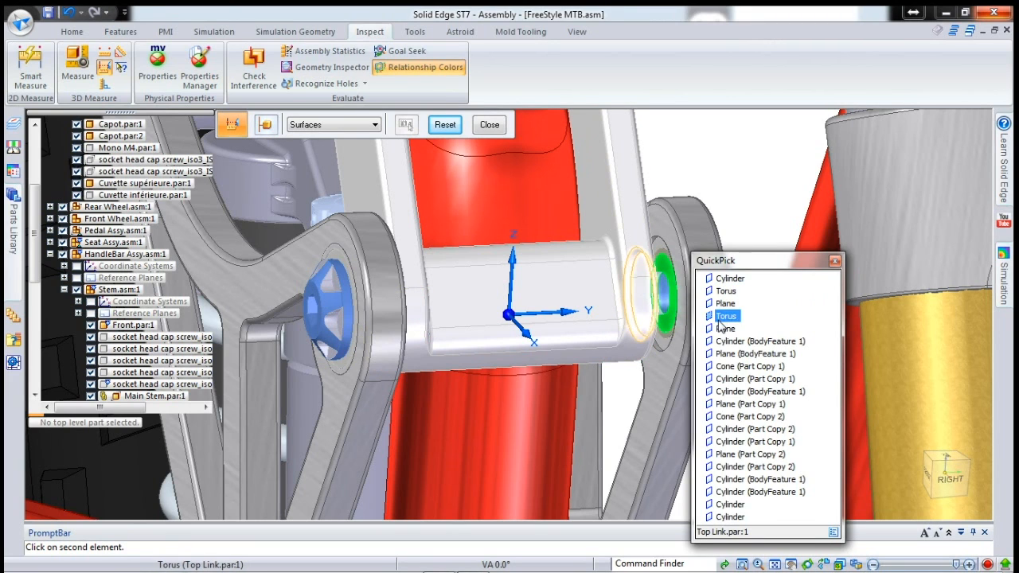
pyautogui.click(724, 329)
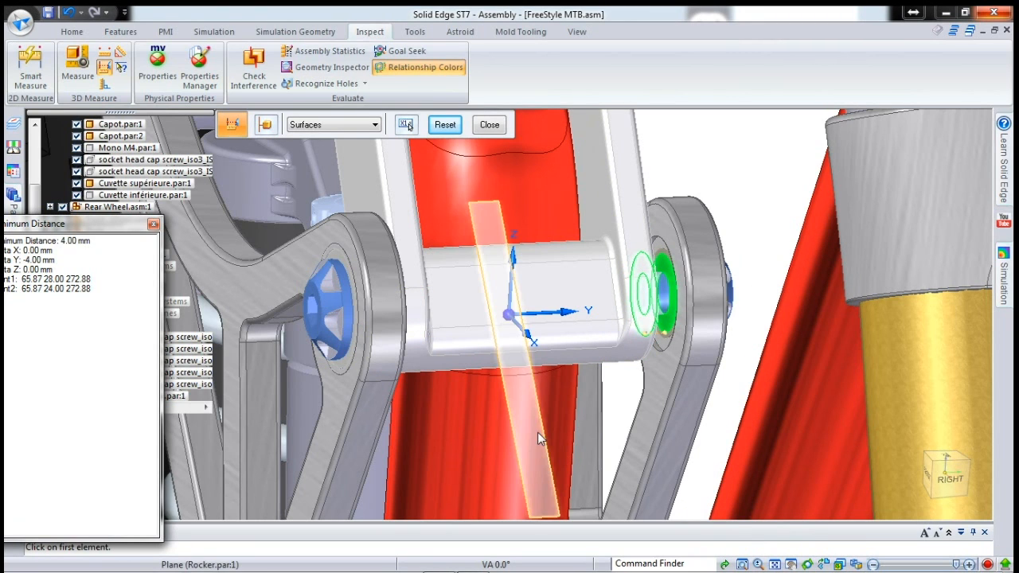
pyautogui.click(153, 226)
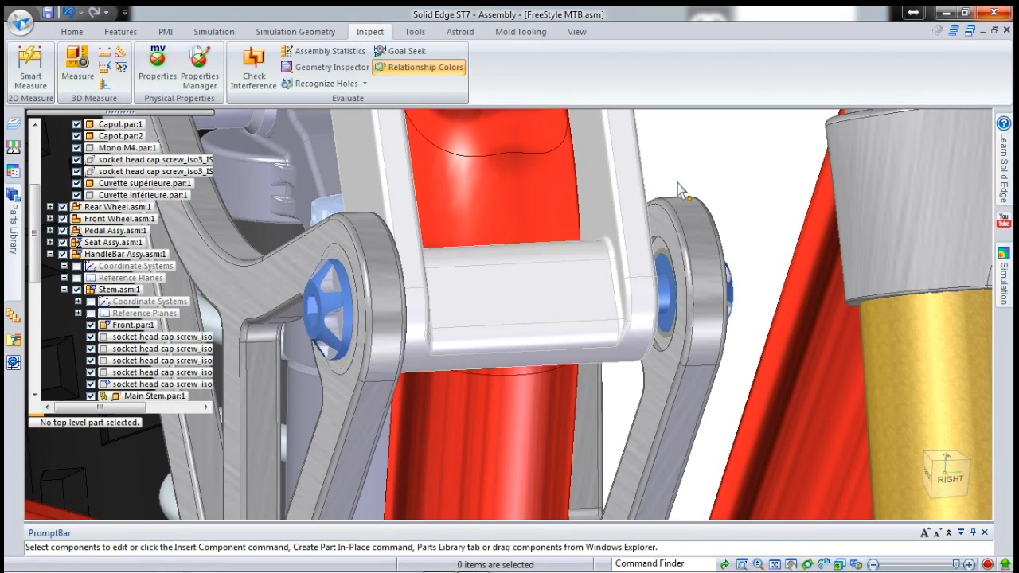
# - Open the Top Link for in-place editing within the bike assembly
pyautogui.scroll(-2, 695, 182)
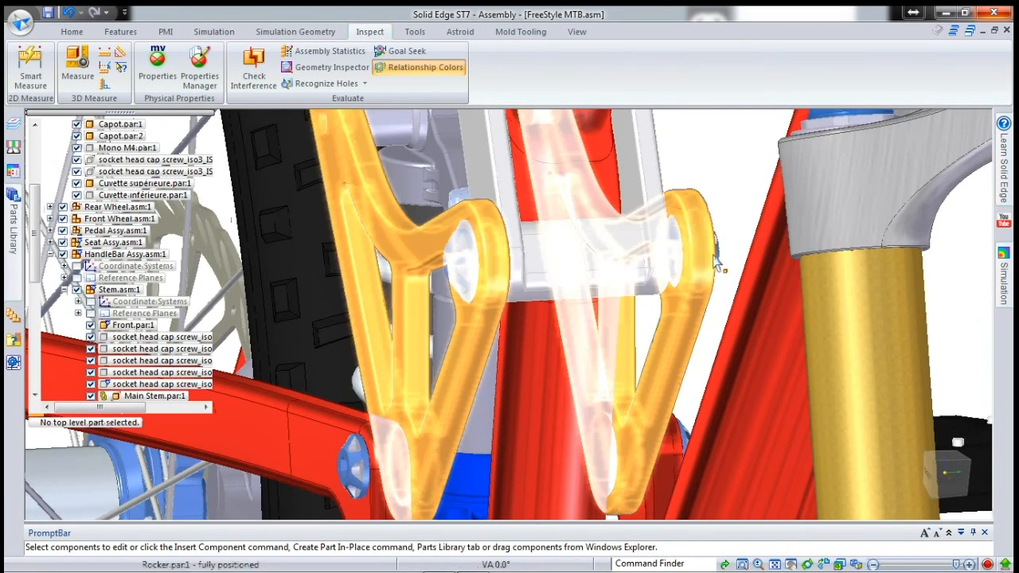
pyautogui.scroll(-2, 639, 255)
pyautogui.click(604, 263)
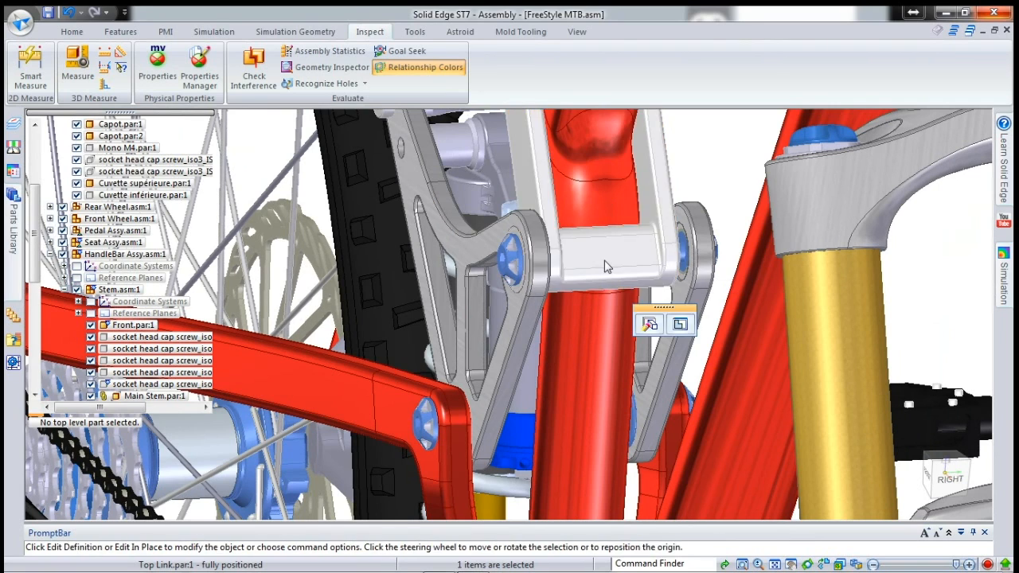
pyautogui.doubleClick(679, 270)
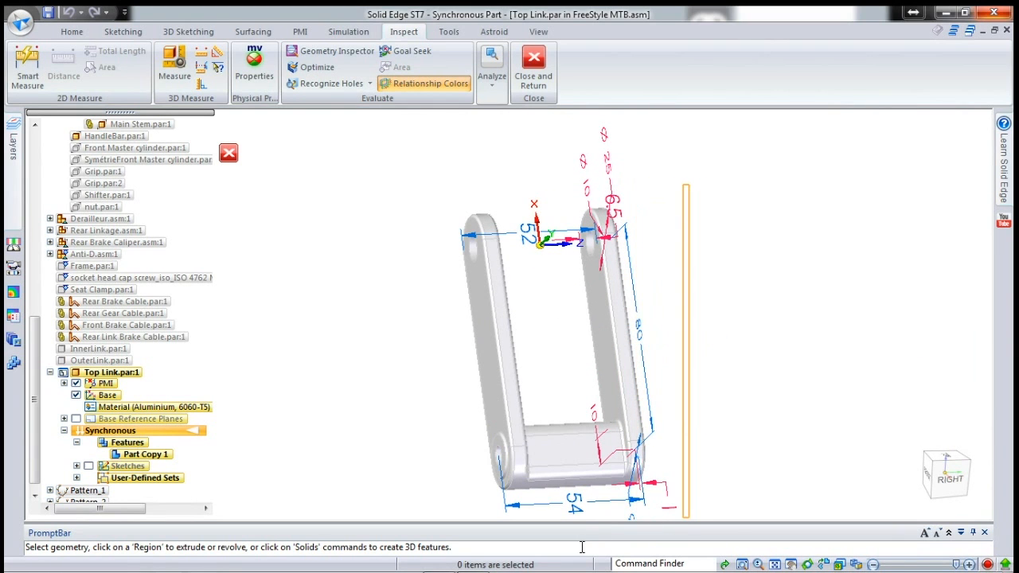
# - Set the Top Link's overall width across the lower bosses to 58 mm
pyautogui.click(578, 498)
pyautogui.scroll(-2, 564, 320)
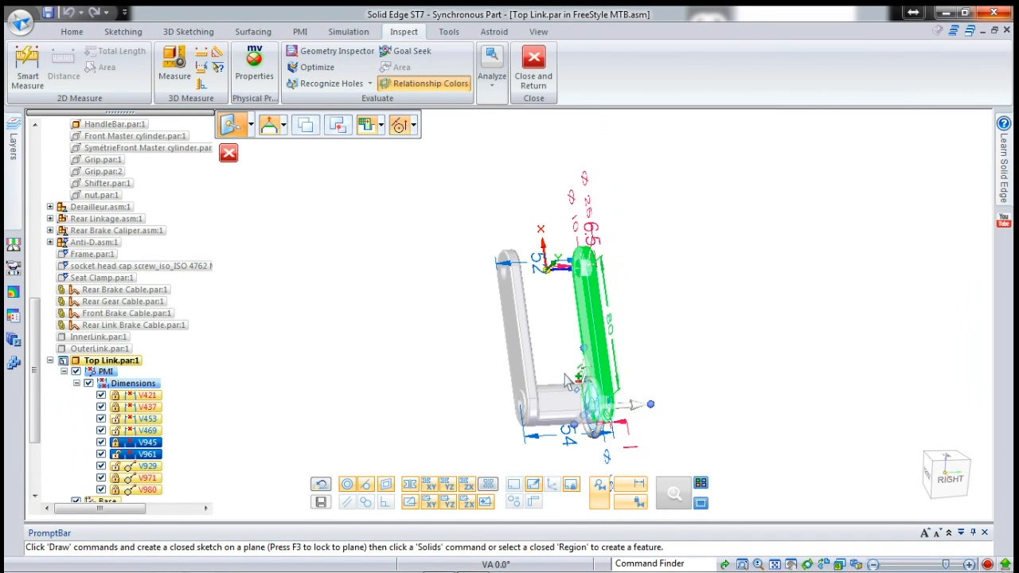
pyautogui.scroll(1, 568, 459)
pyautogui.click(570, 430)
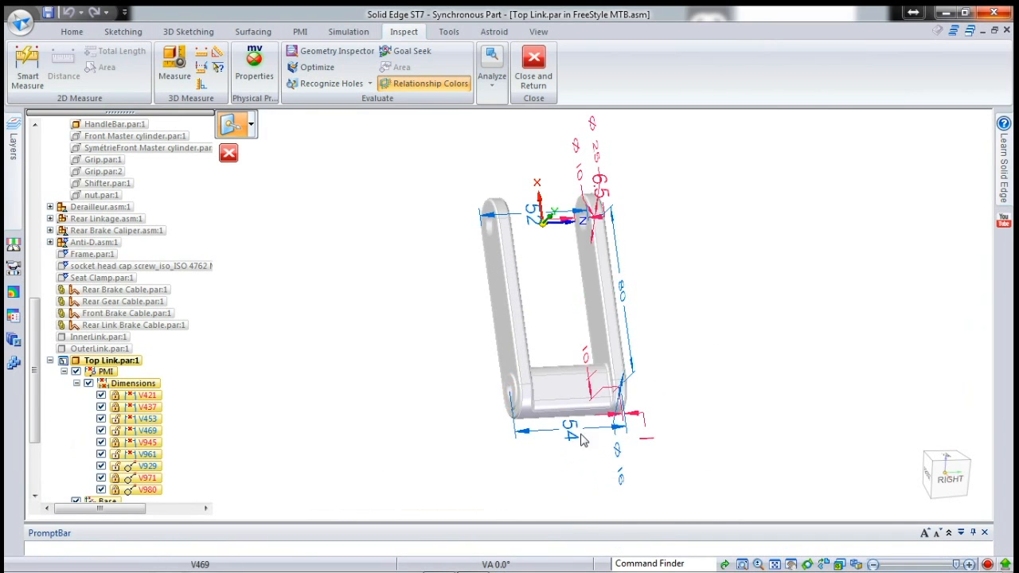
pyautogui.write('58')
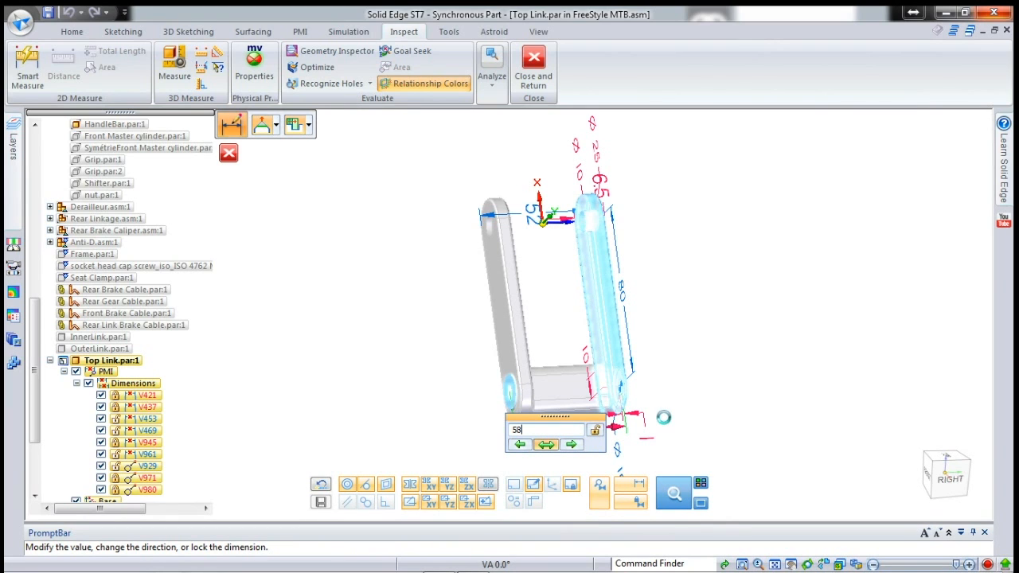
pyautogui.press('Return')
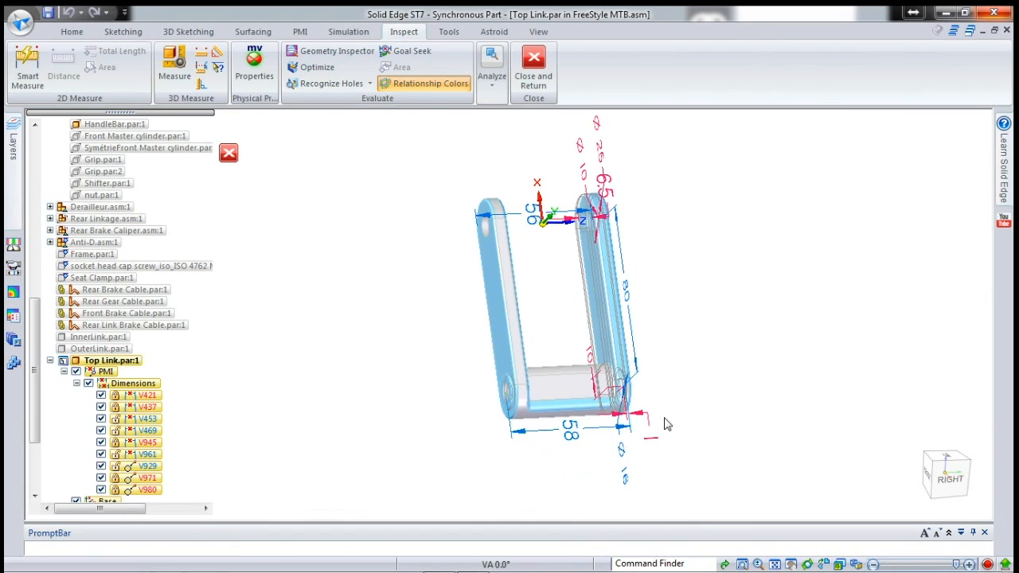
# - Show the surrounding assembly around the Top Link, clear the selection, and close the part edit to return to the bike assembly
pyautogui.middleClick(734, 226)
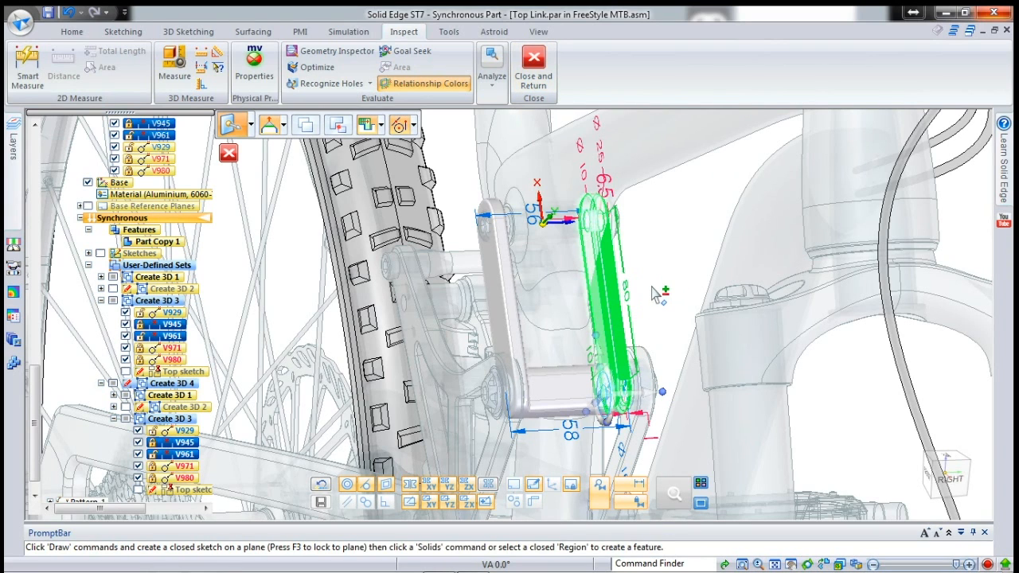
pyautogui.click(656, 315)
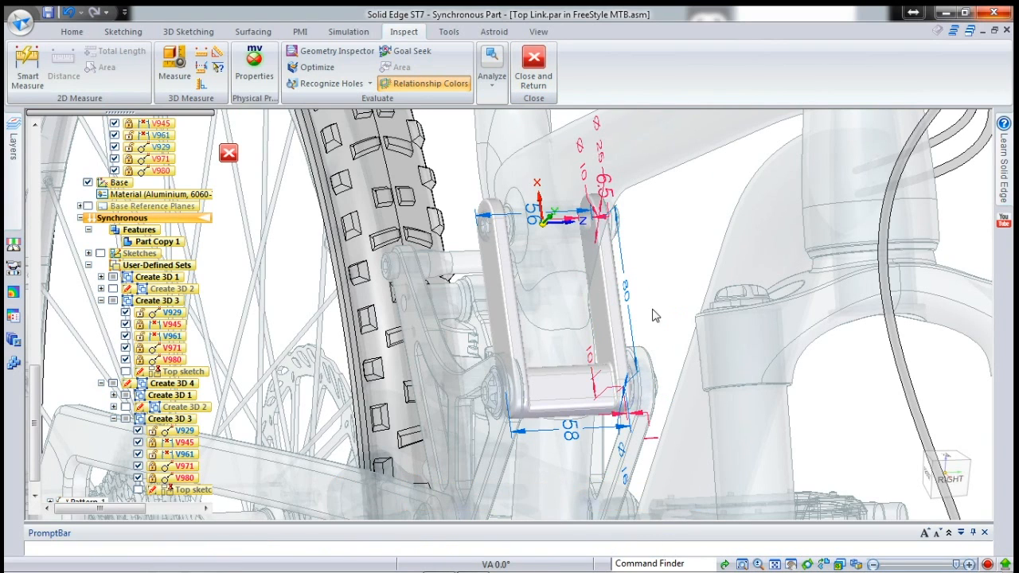
pyautogui.click(533, 68)
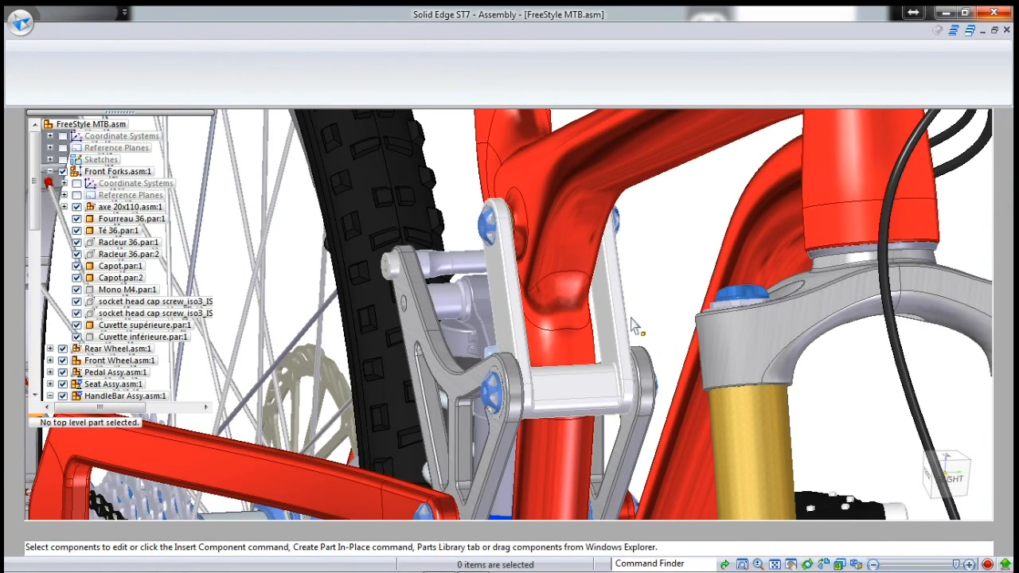
# - Examine the Top Link's fit between the rocker arms and the frame from several angles
pyautogui.moveTo(632, 318); pyautogui.dragTo(689, 333, button='middle')
pyautogui.scroll(-5, 614, 287)
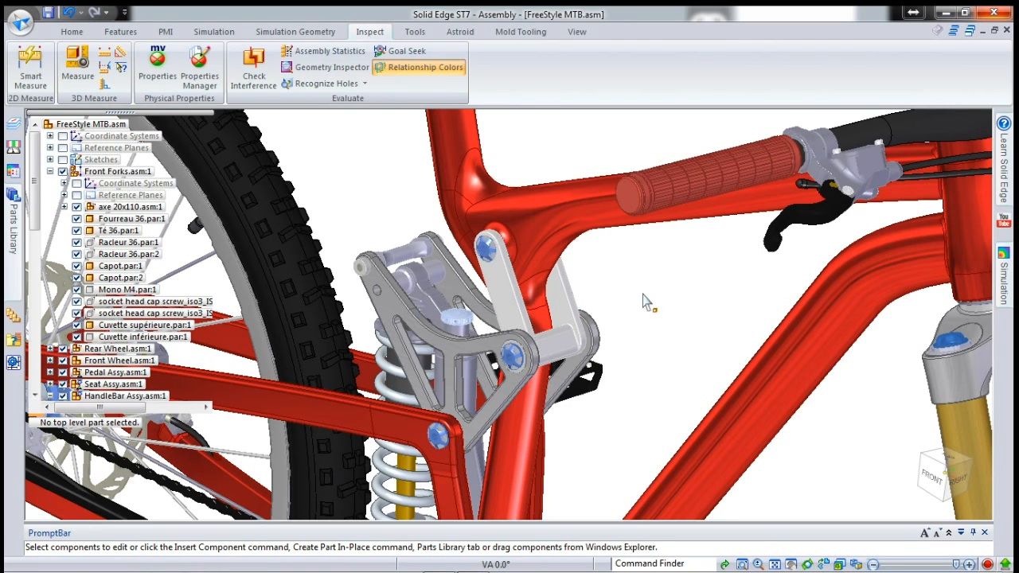
pyautogui.moveTo(613, 309); pyautogui.dragTo(632, 364, button='middle')
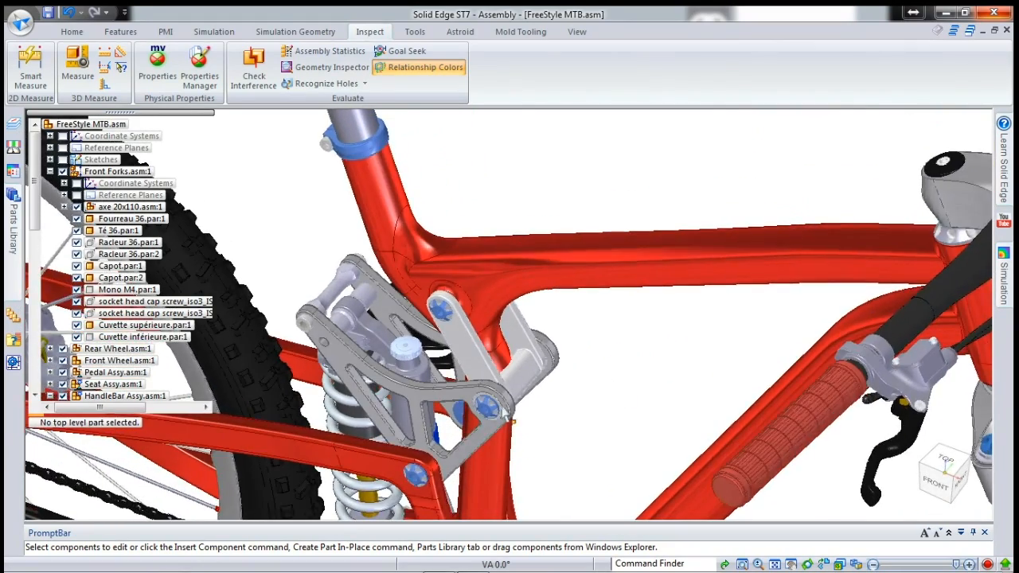
pyautogui.scroll(5, 503, 341)
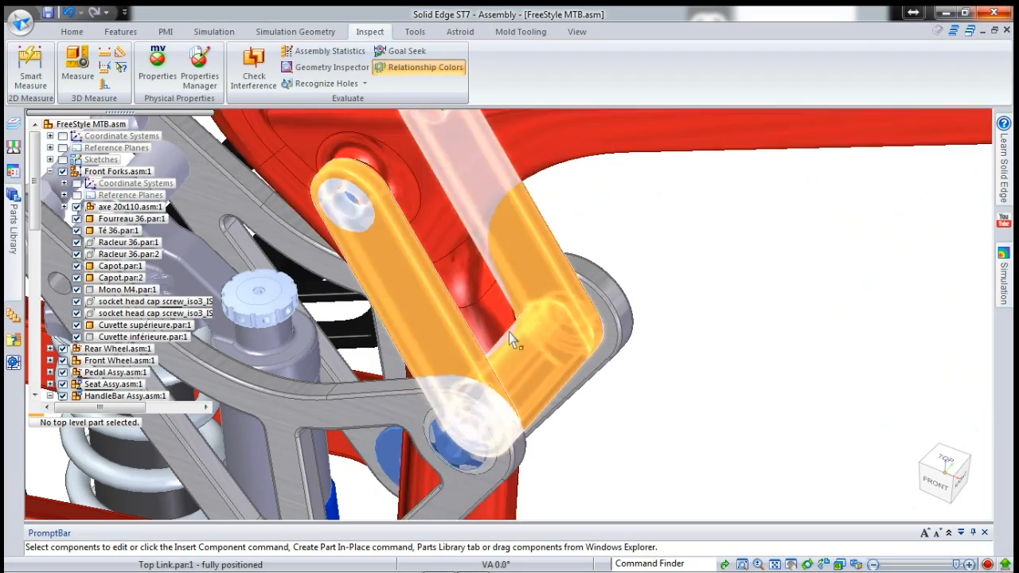
pyautogui.scroll(-5, 632, 266)
pyautogui.scroll(-2, 628, 258)
pyautogui.moveTo(632, 322)
pyautogui.mouseDown(button='middle')
pyautogui.moveTo(632, 304)
pyautogui.moveTo(643, 303)
pyautogui.moveTo(638, 311)
pyautogui.mouseUp(button='middle')
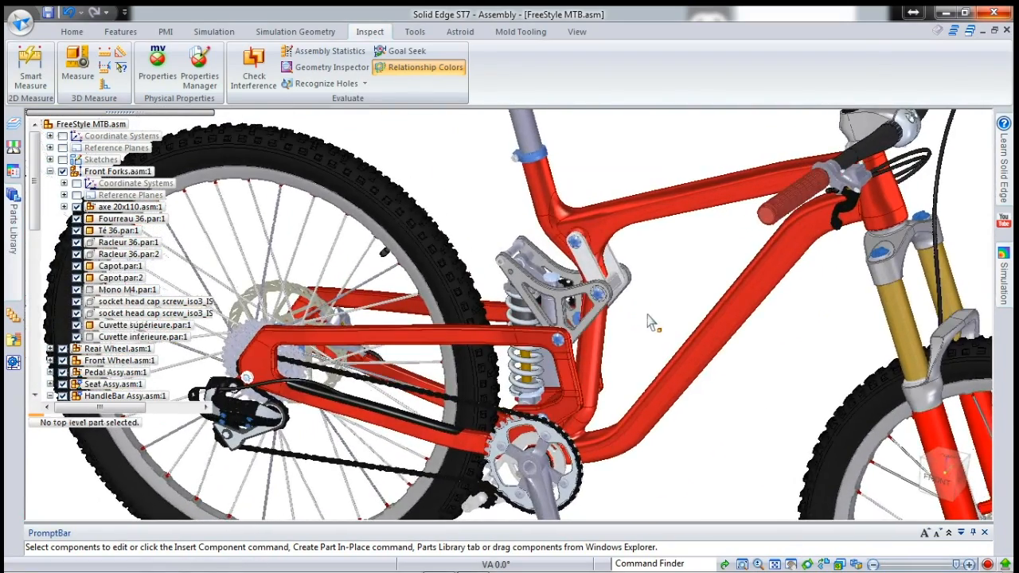
# - Check interference among the Rocker, Top Link and Frame, inspect the Top Link's lower pivot area, and leave the check
pyautogui.click(253, 70)
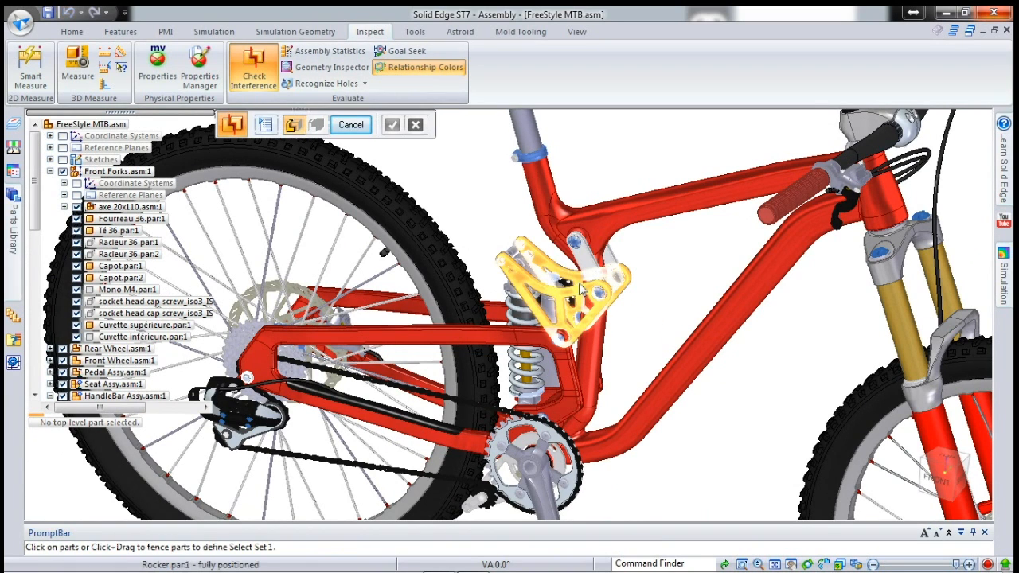
pyautogui.click(597, 316)
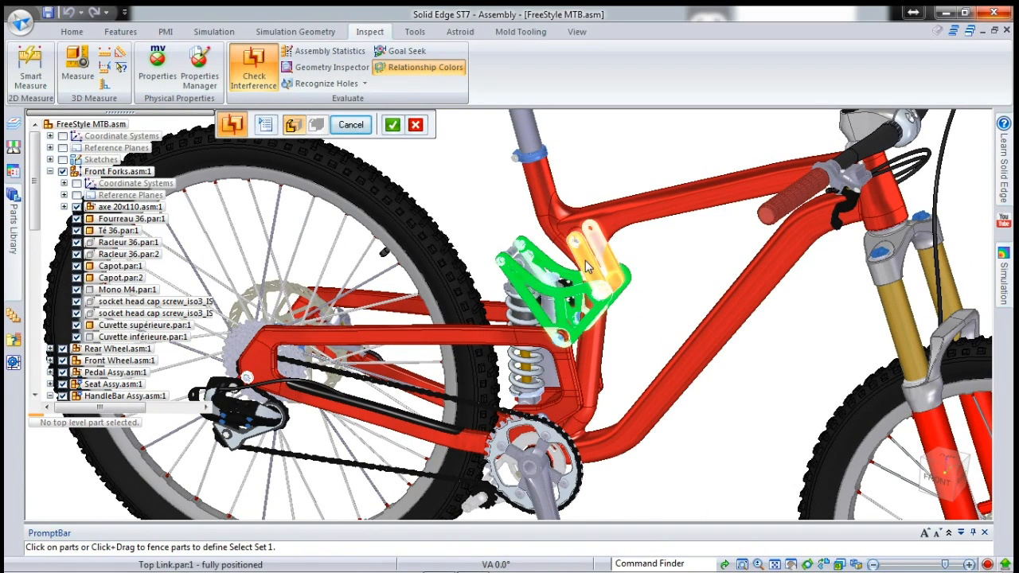
pyautogui.click(600, 232)
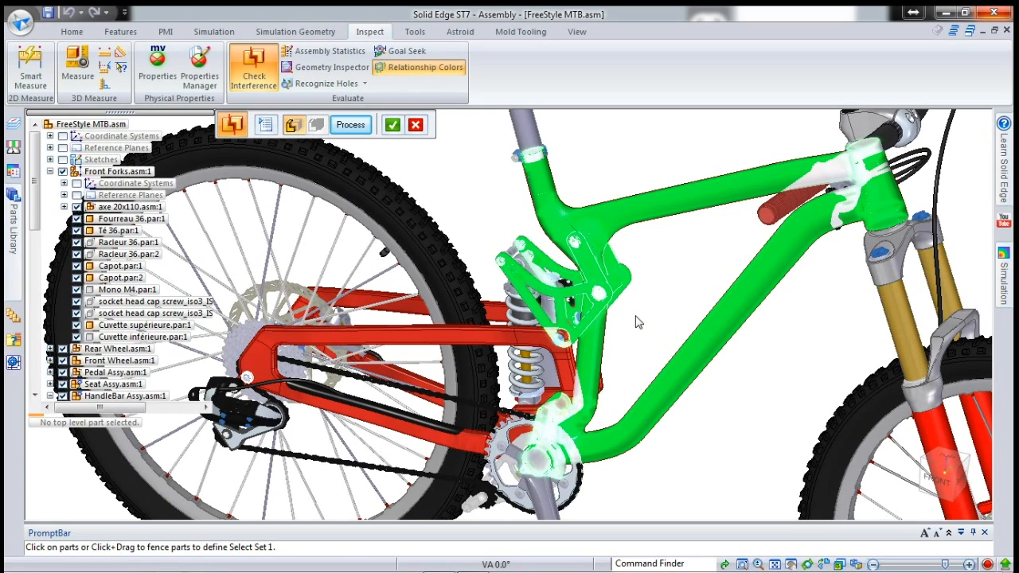
pyautogui.click(353, 126)
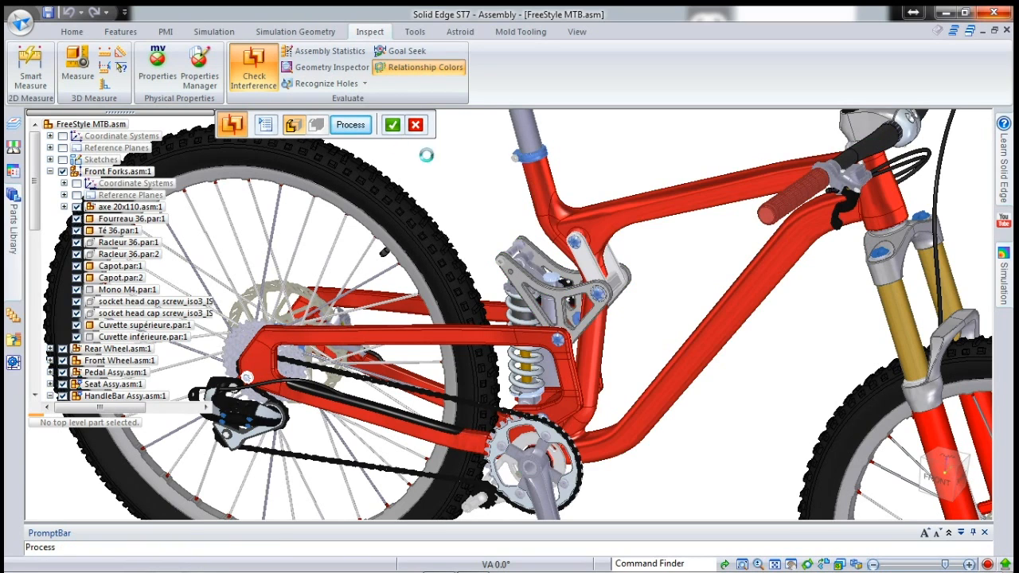
pyautogui.moveTo(660, 287); pyautogui.dragTo(625, 282, button='middle')
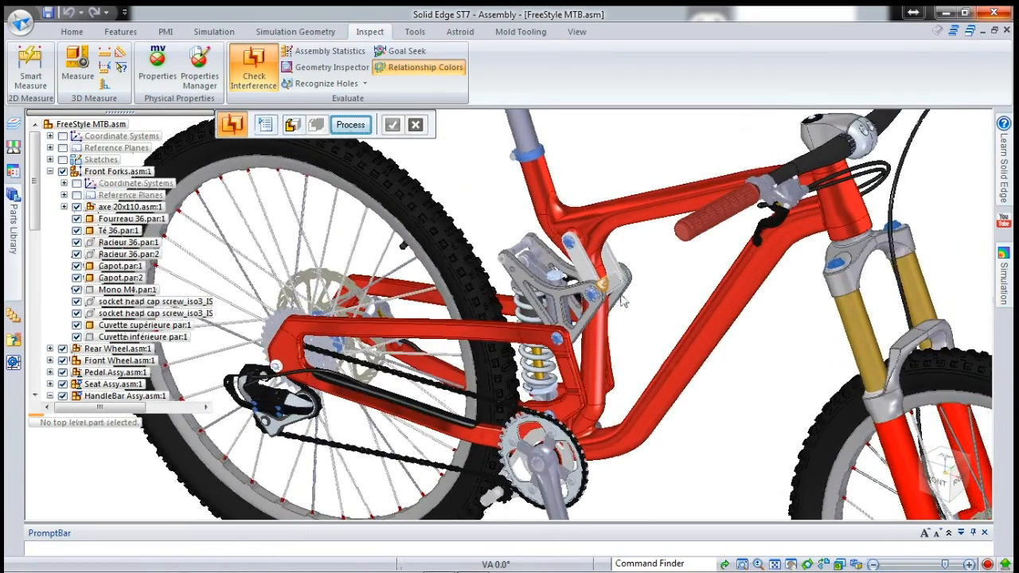
pyautogui.scroll(5, 622, 300)
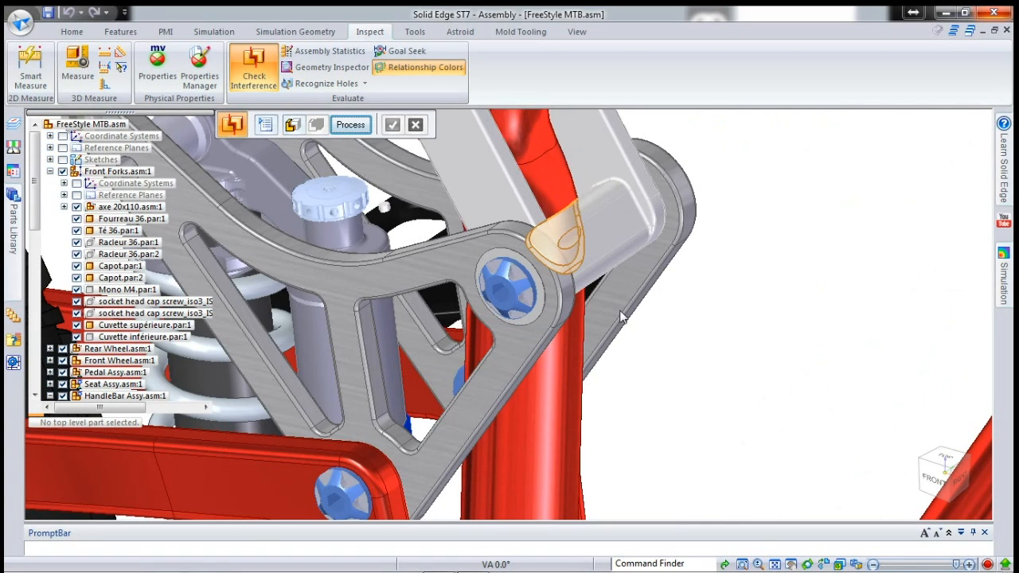
pyautogui.moveTo(602, 296); pyautogui.dragTo(628, 296, button='middle')
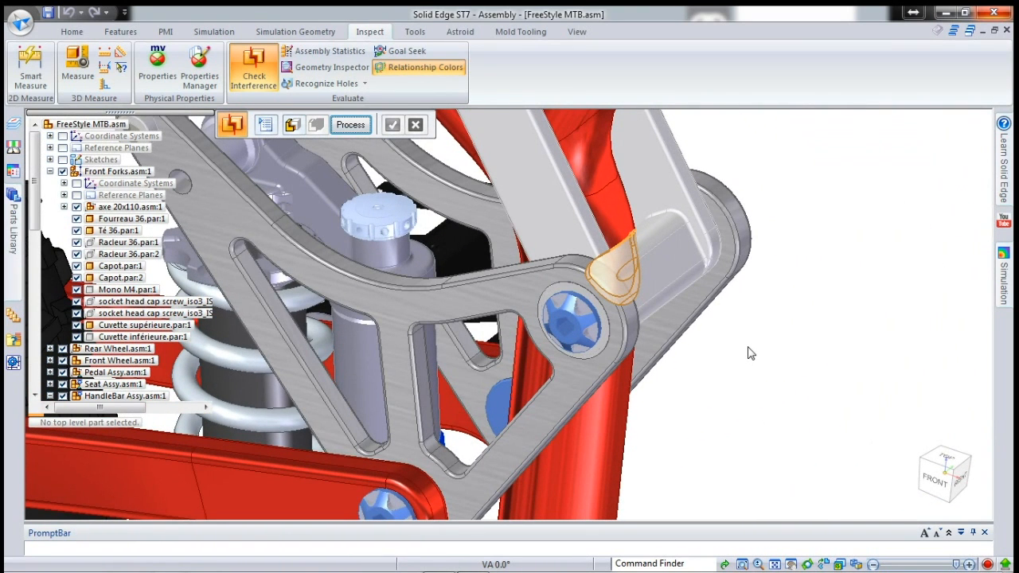
pyautogui.press('Escape')
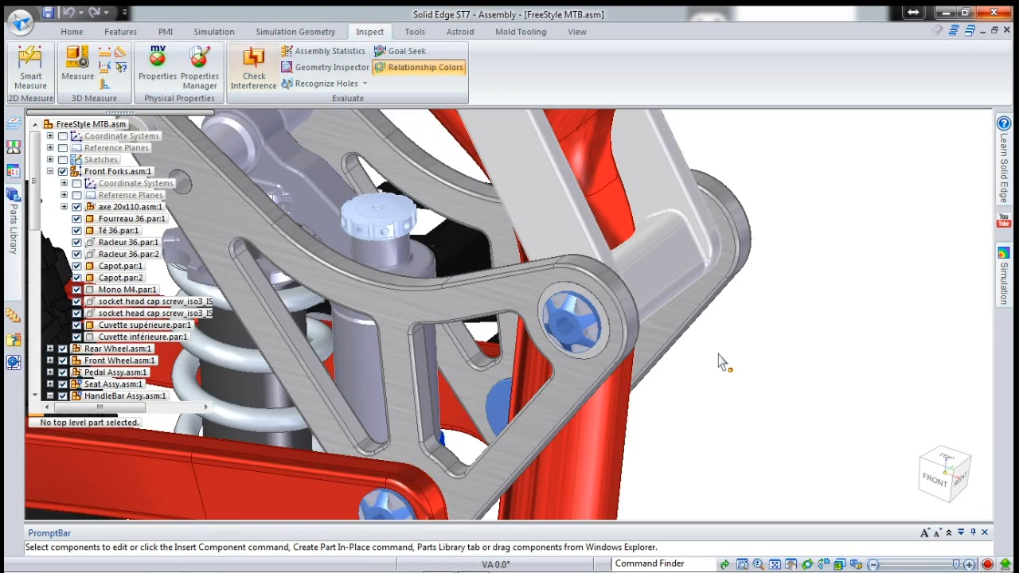
# - Open the Top Link for in-place editing within the bike assembly again
pyautogui.scroll(-3, 717, 358)
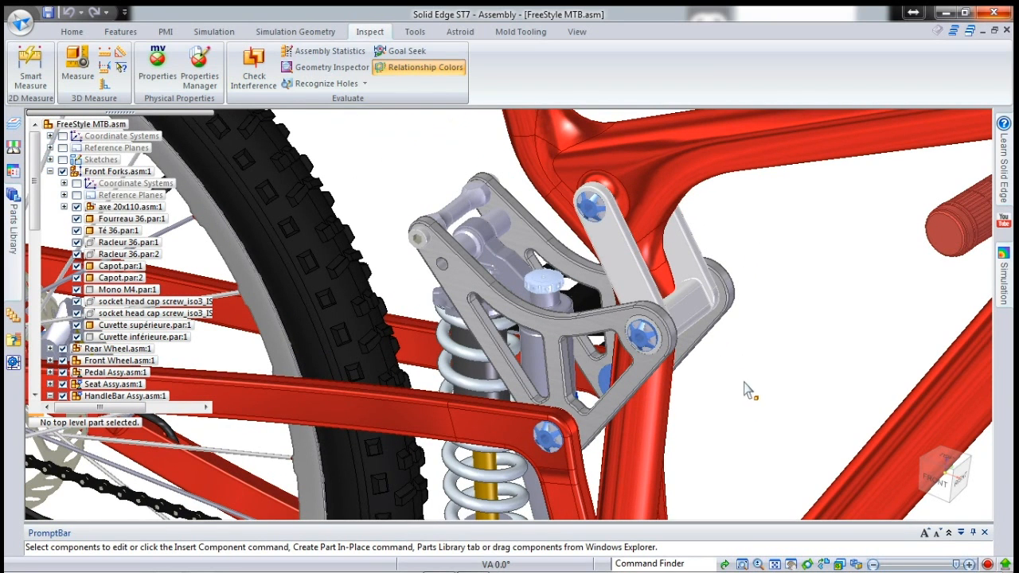
pyautogui.click(693, 296)
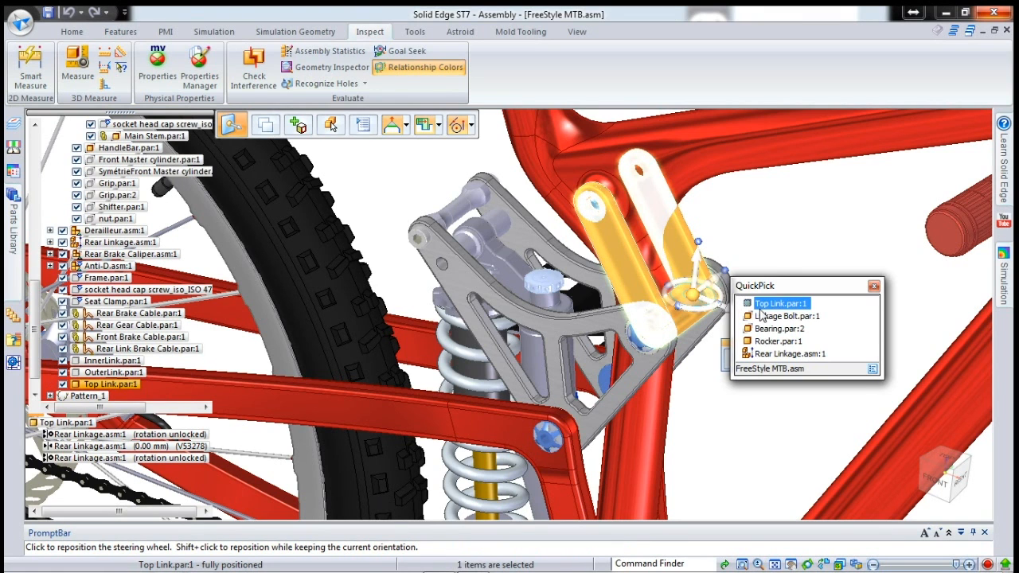
pyautogui.click(731, 358)
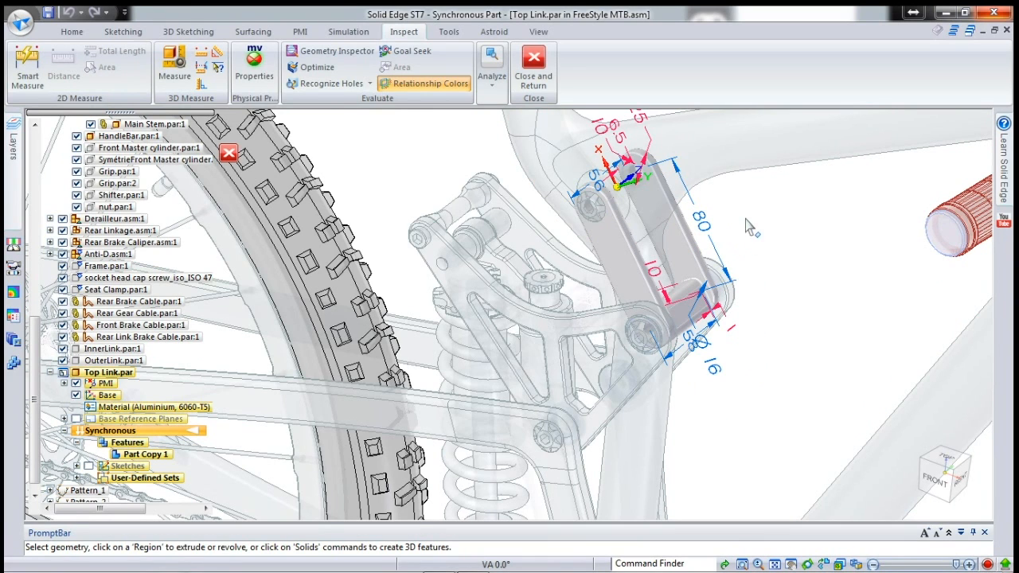
# - Select the Top Link's lower cross-tube end and set the link's pivot-to-pivot length to 90 mm, then clear the selection
pyautogui.moveTo(796, 404); pyautogui.dragTo(603, 265)
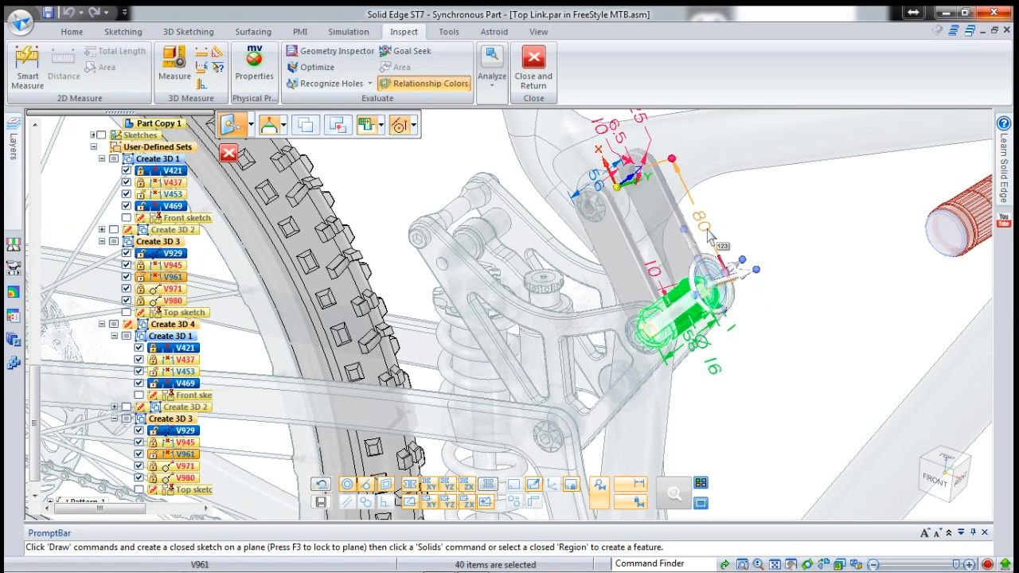
pyautogui.click(710, 233)
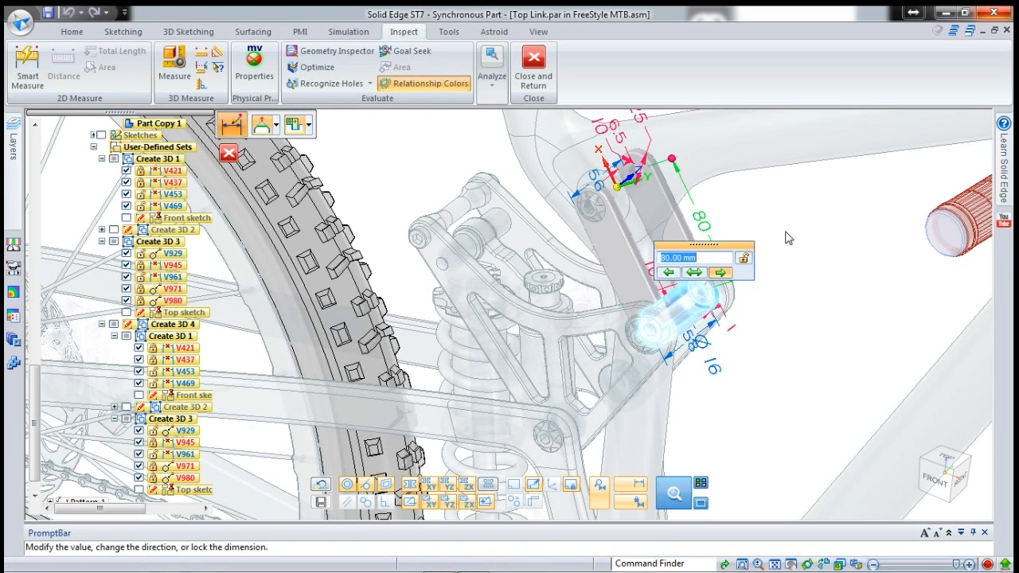
pyautogui.write('90')
pyautogui.press('Return')
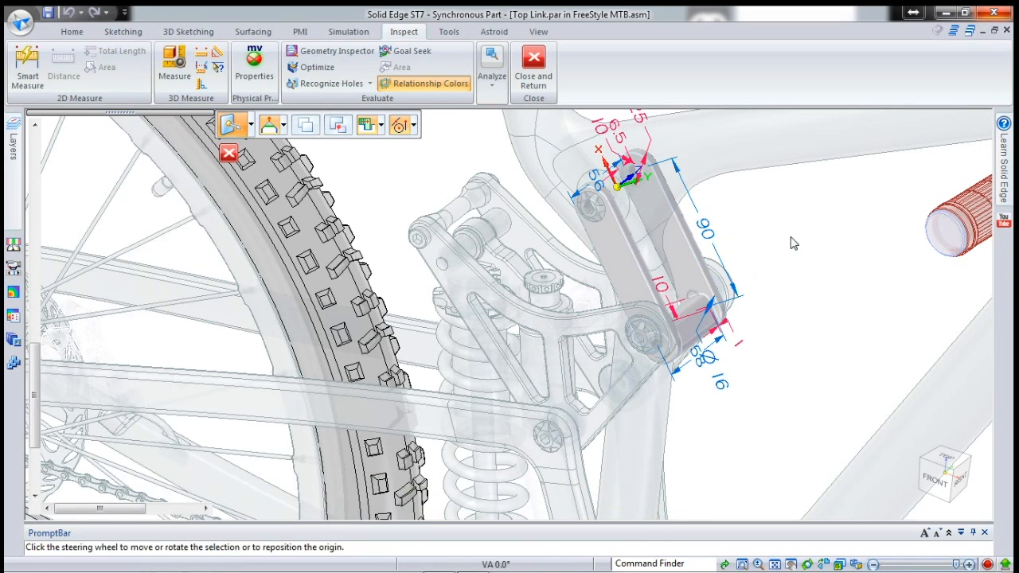
pyautogui.click(793, 331)
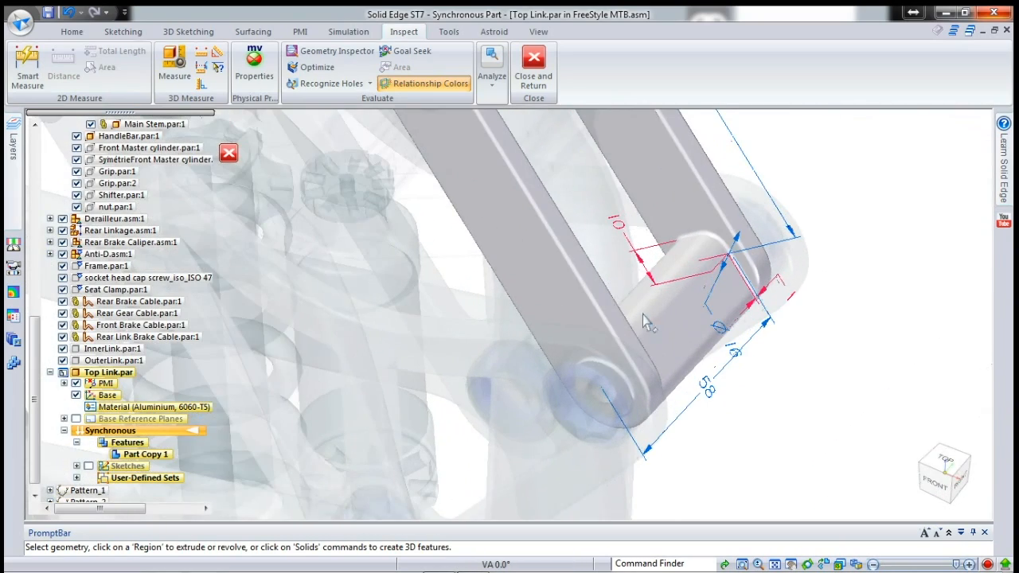
# - Inspect the lengthened Top Link against the surrounding parts and close the part edit to return to the bike assembly
pyautogui.moveTo(643, 315); pyautogui.dragTo(669, 392, button='middle')
pyautogui.moveTo(622, 297); pyautogui.dragTo(685, 208, button='middle')
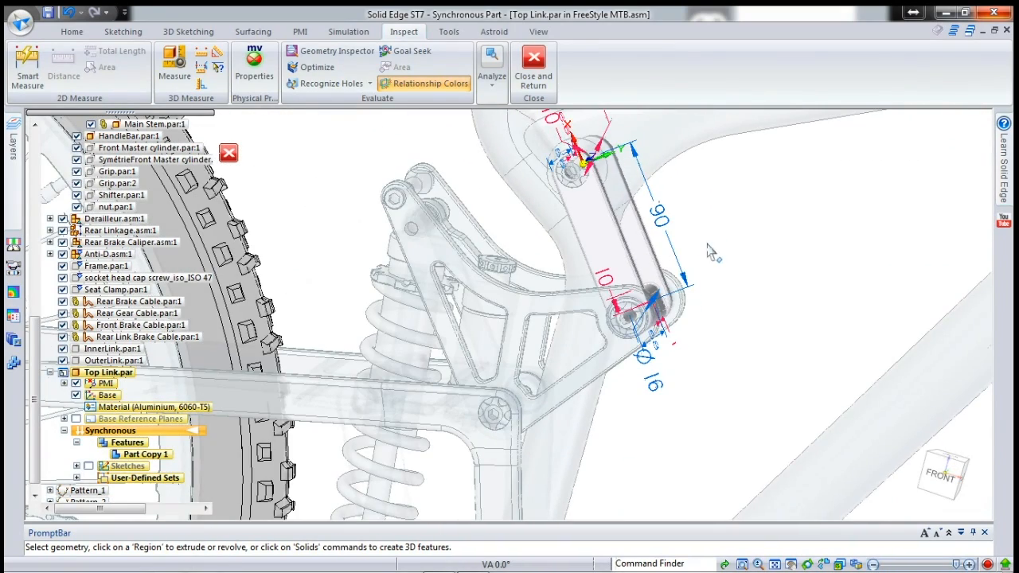
pyautogui.click(533, 73)
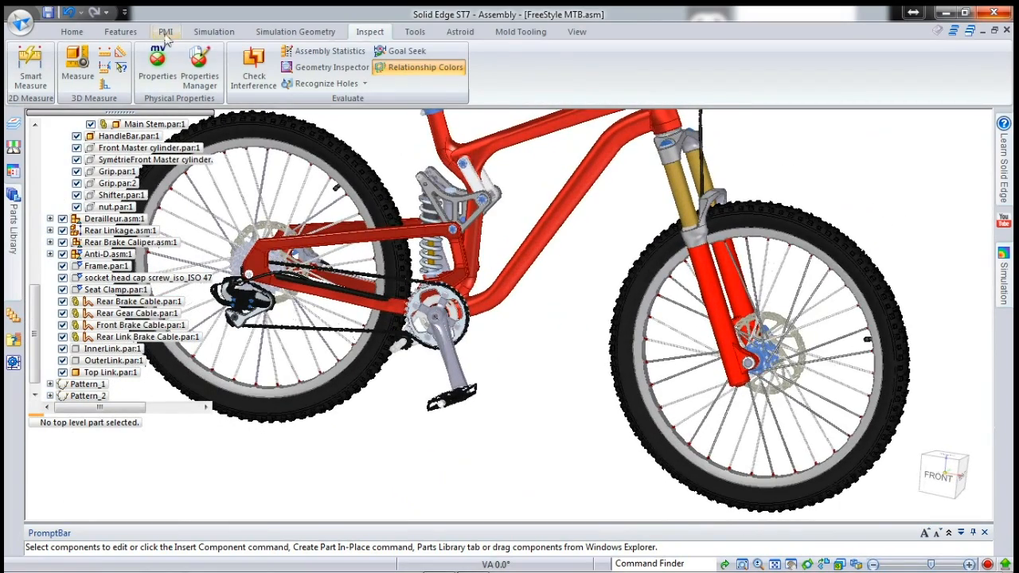
# - Set the RearWheelTravel variable to 0 mm in the assembly's variable table and close the table
pyautogui.click(414, 32)
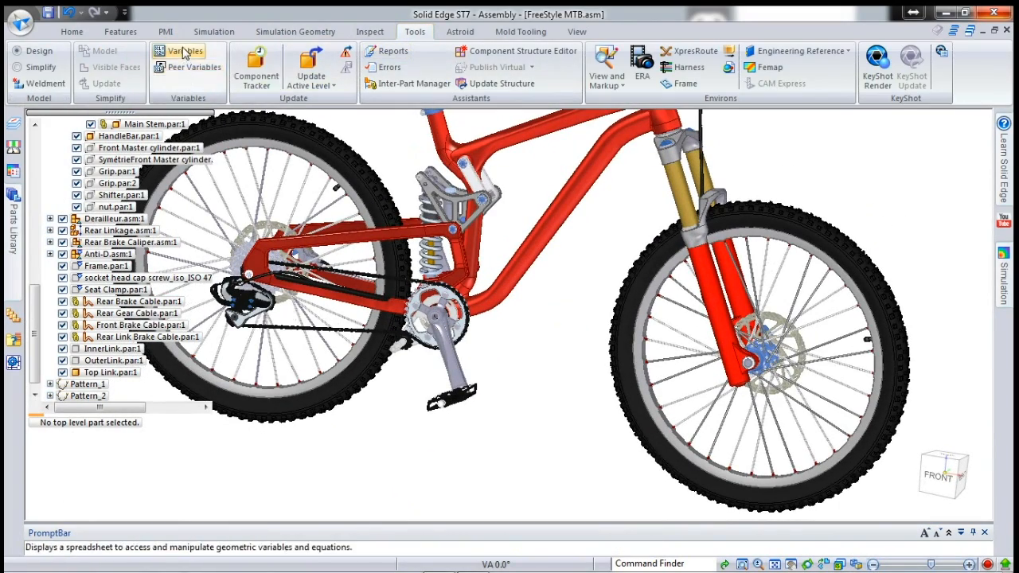
pyautogui.click(182, 50)
pyautogui.moveTo(95, 75); pyautogui.dragTo(752, 169)
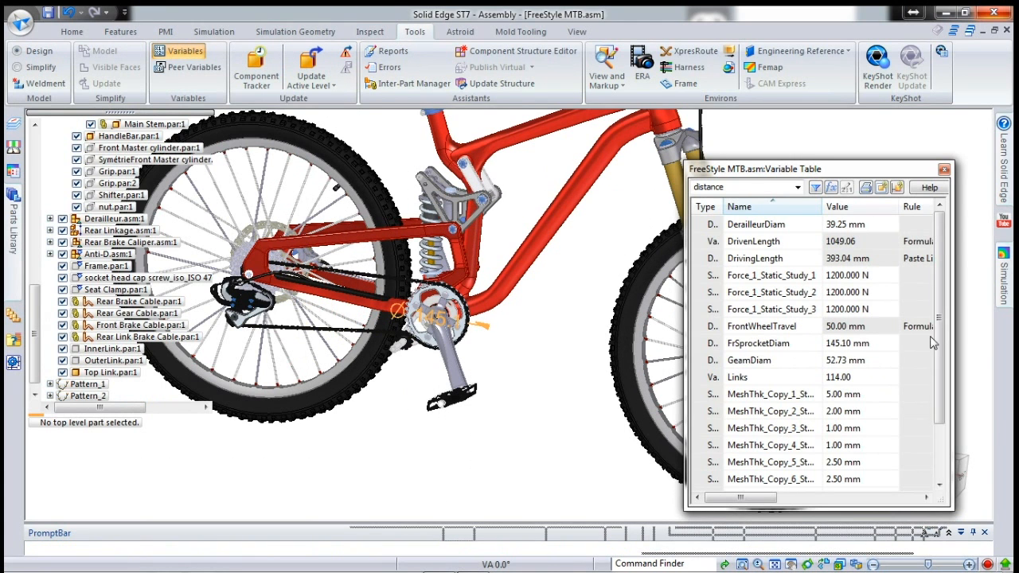
pyautogui.scroll(-2, 844, 382)
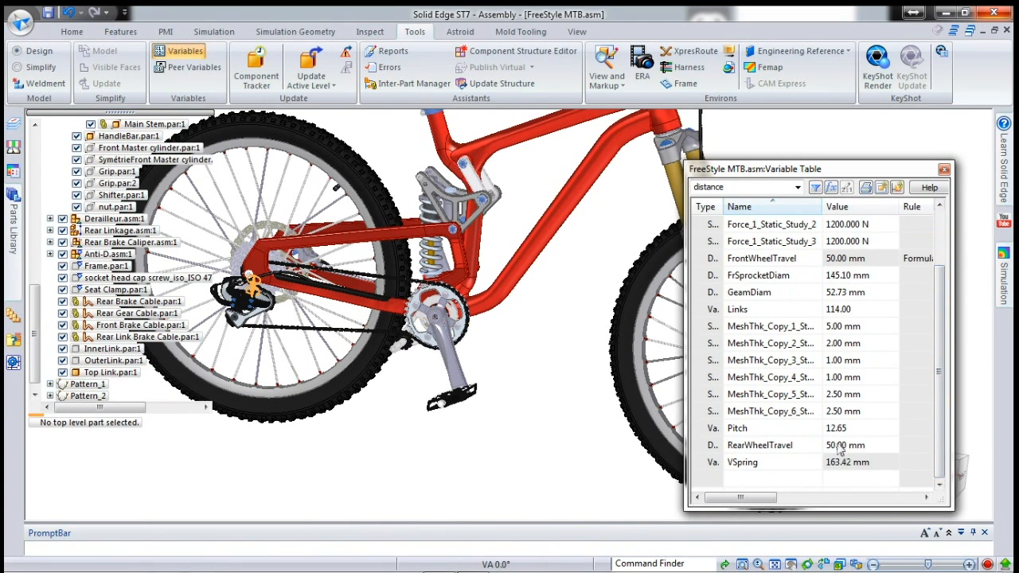
pyautogui.click(843, 445)
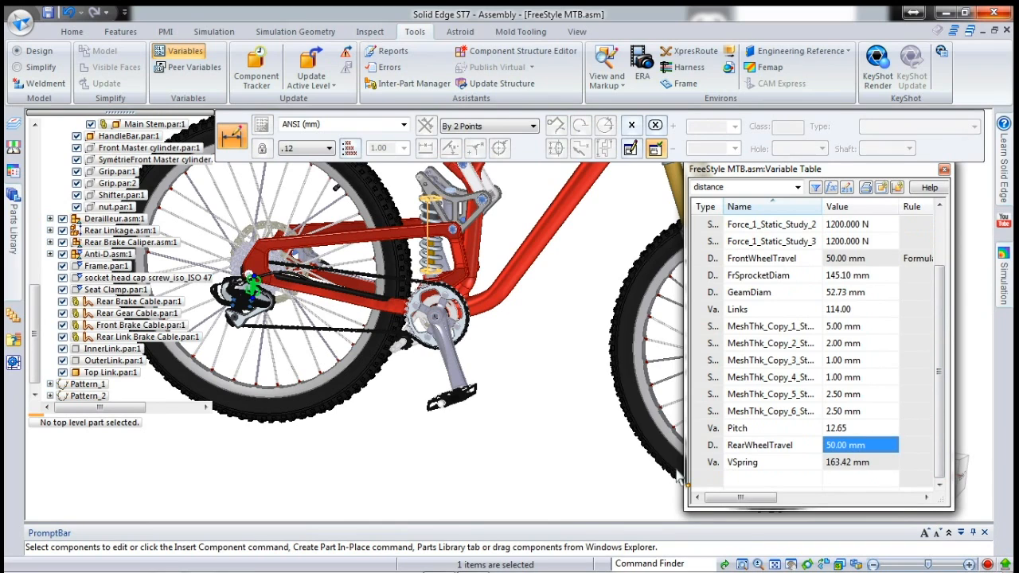
pyautogui.click(835, 449)
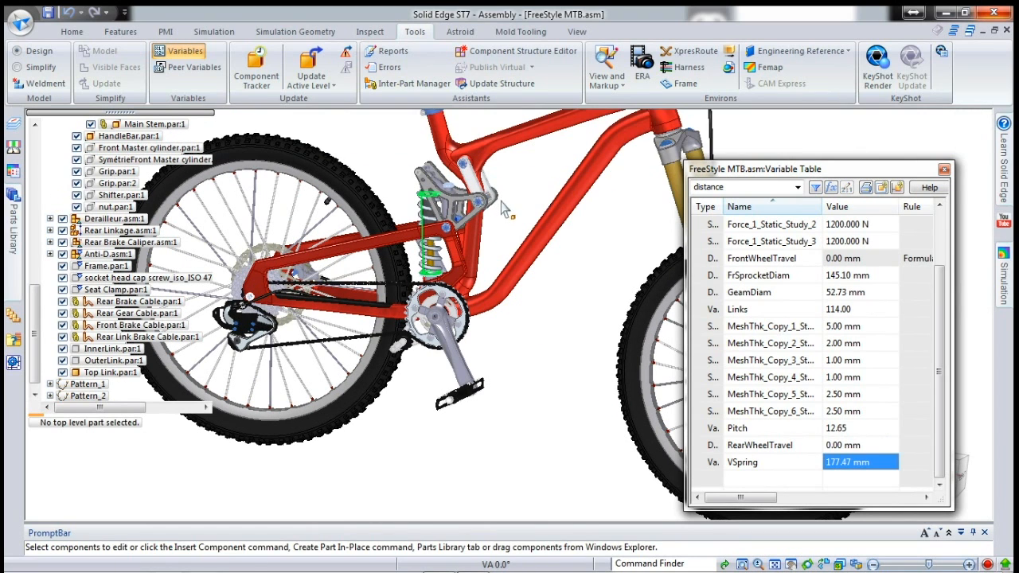
pyautogui.click(944, 170)
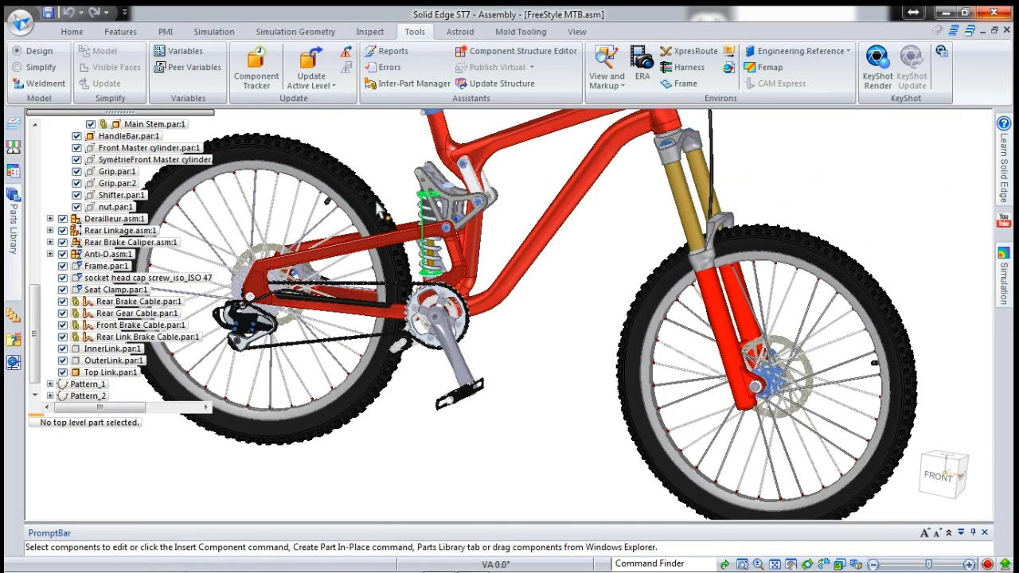
# - Inspect the Top Link's clearance to the frame and open the Rocker for in-place editing within the assembly
pyautogui.moveTo(503, 202)
pyautogui.mouseDown(button='middle')
pyautogui.moveTo(494, 216)
pyautogui.moveTo(489, 208)
pyautogui.mouseUp(button='middle')
pyautogui.scroll(6, 490, 205)
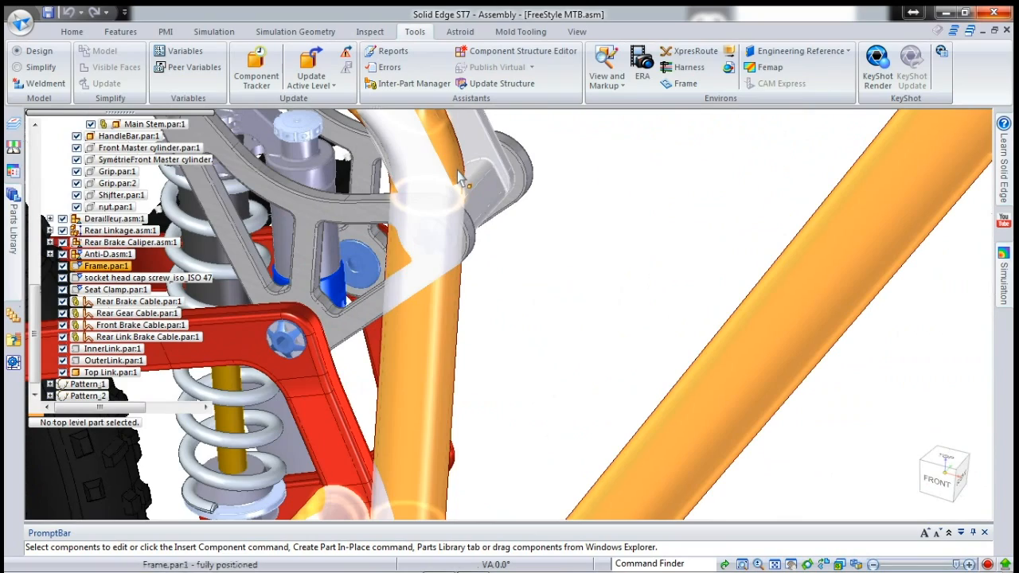
pyautogui.scroll(-6, 577, 263)
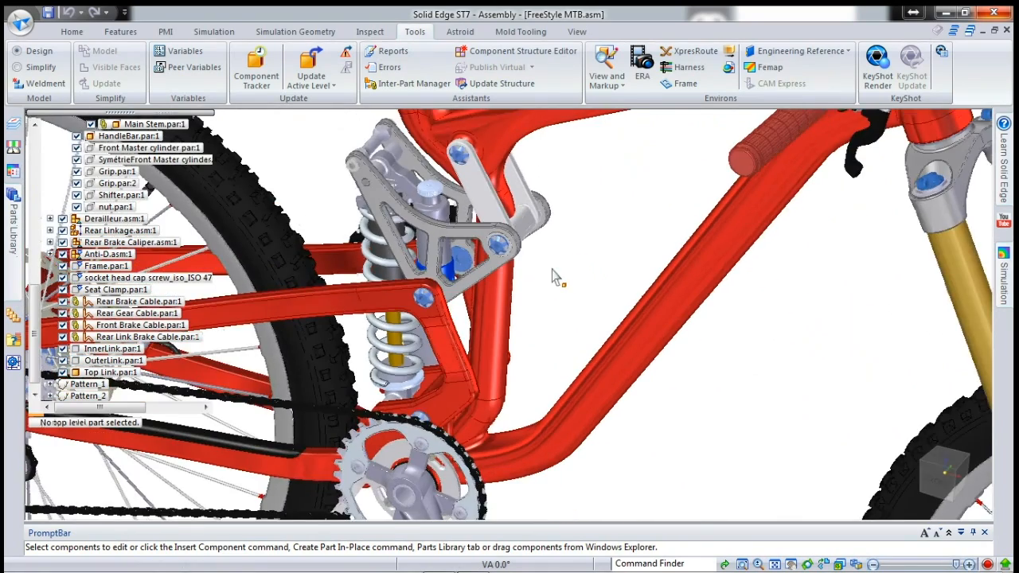
pyautogui.moveTo(561, 241); pyautogui.dragTo(557, 233, button='middle')
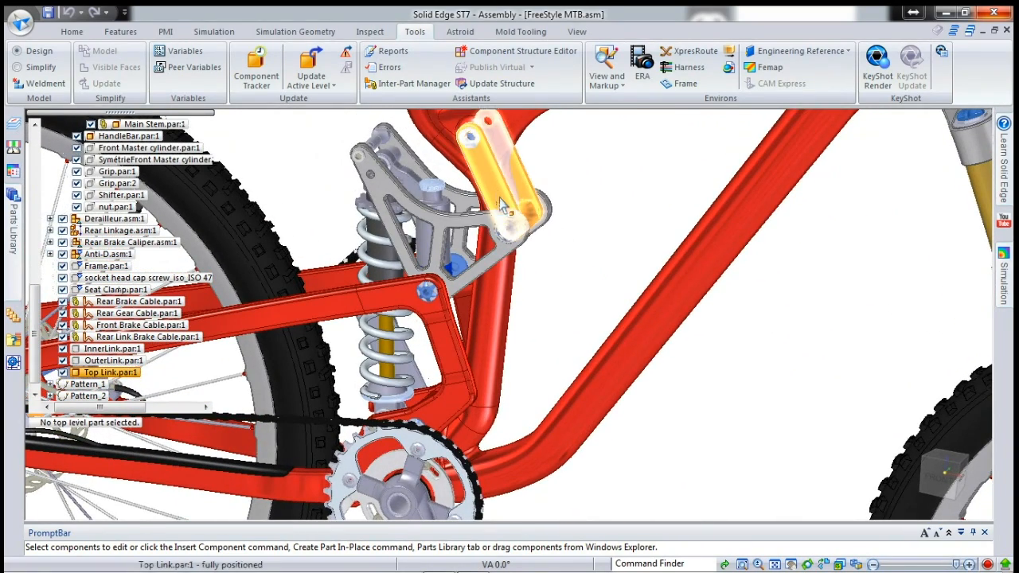
pyautogui.doubleClick(497, 256)
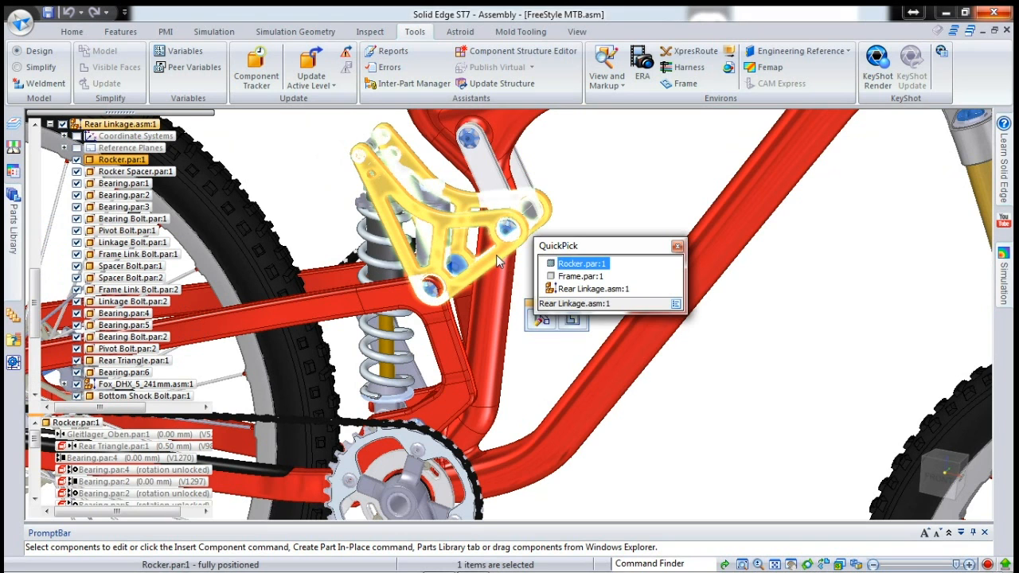
pyautogui.click(591, 263)
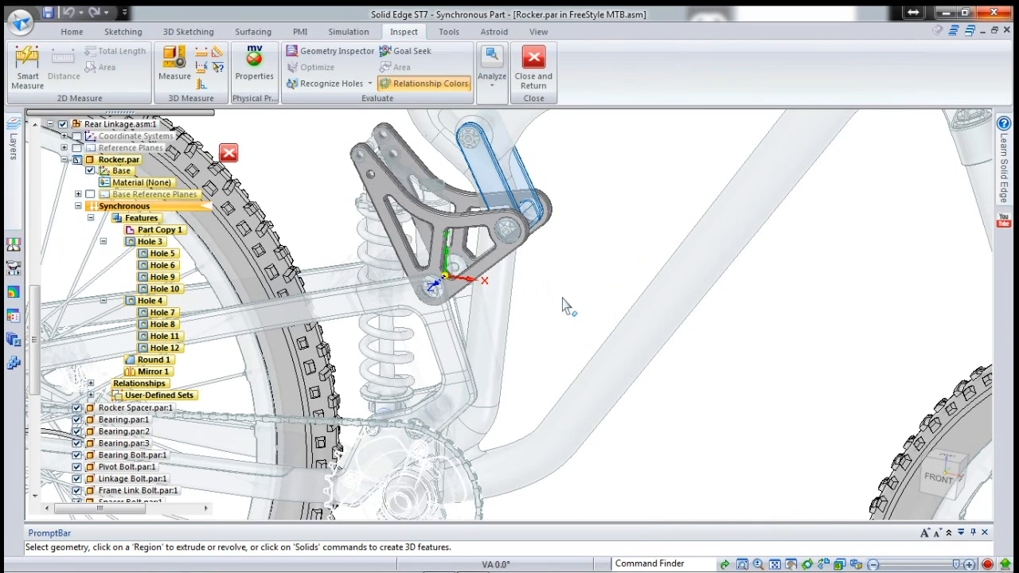
# - Select the Rocker's pivot hole for the Top Link and align the steering wheel with the Rocker's lower sloping edge
pyautogui.scroll(5, 527, 255)
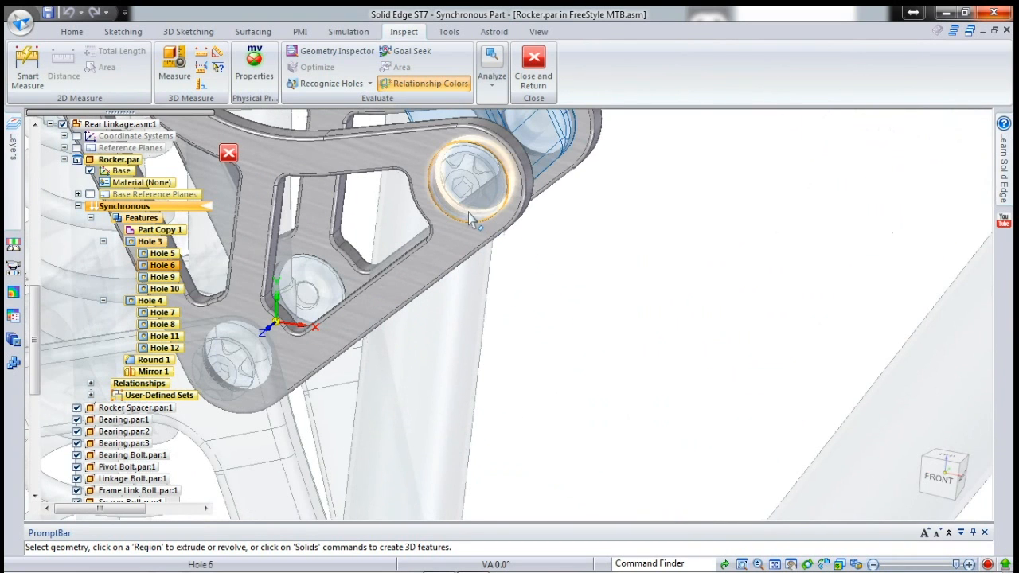
pyautogui.click(472, 223)
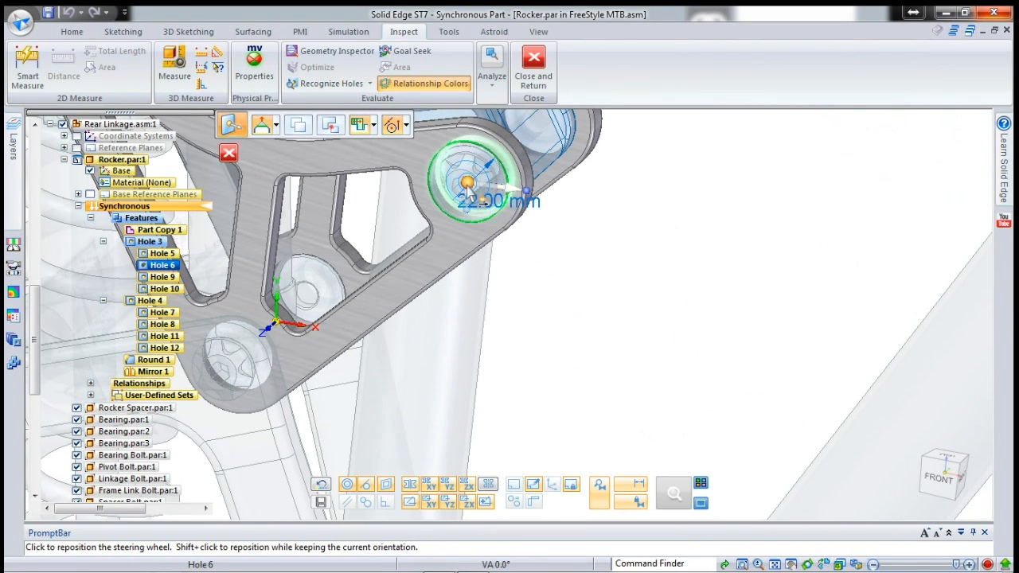
pyautogui.scroll(-3, 565, 306)
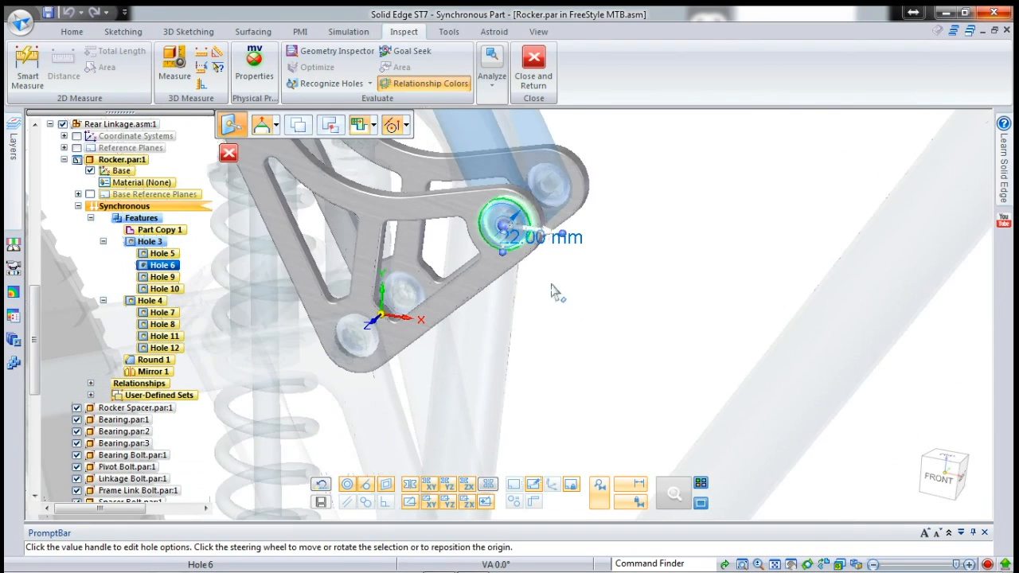
pyautogui.click(503, 227)
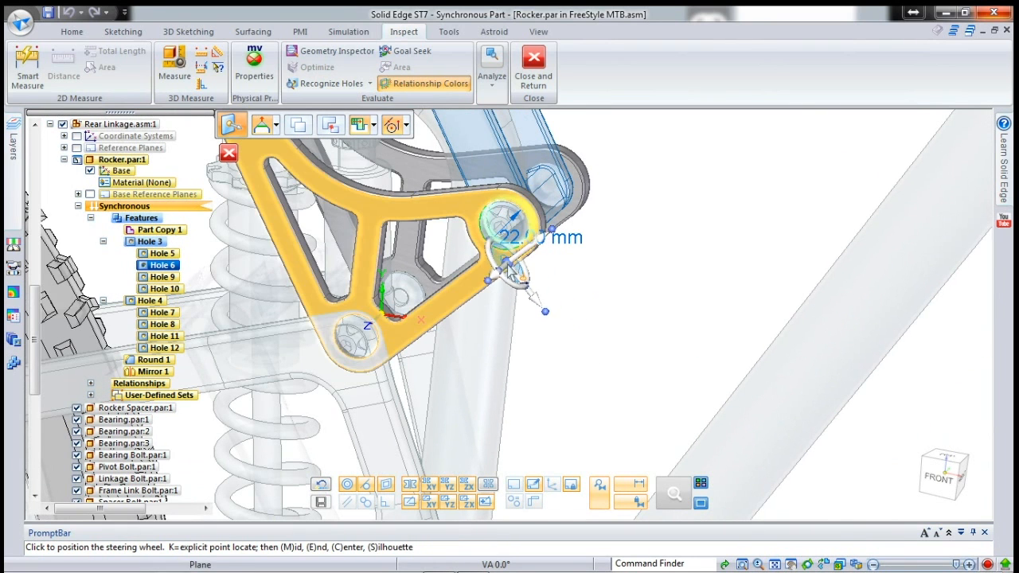
pyautogui.click(509, 271)
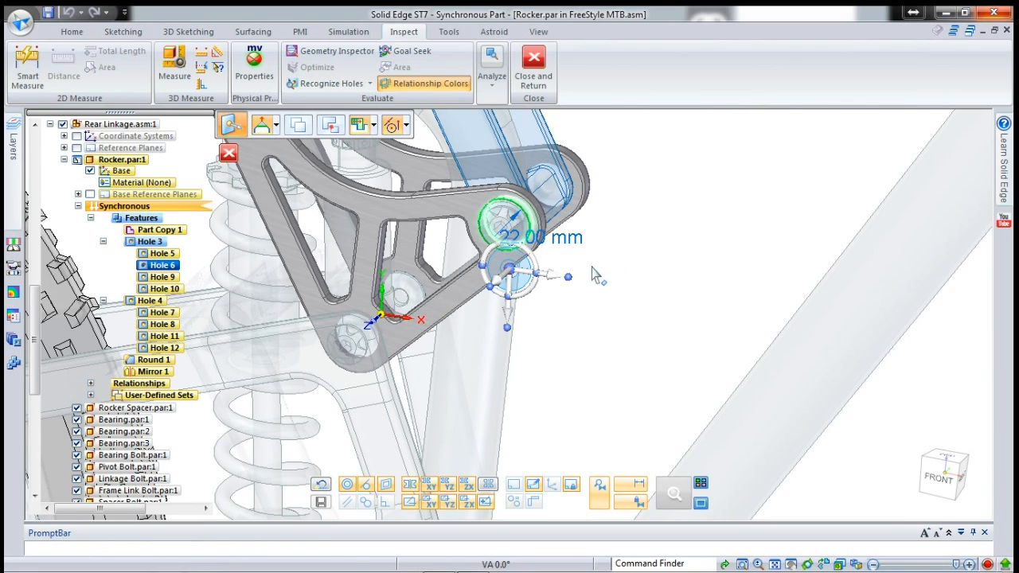
pyautogui.click(510, 269)
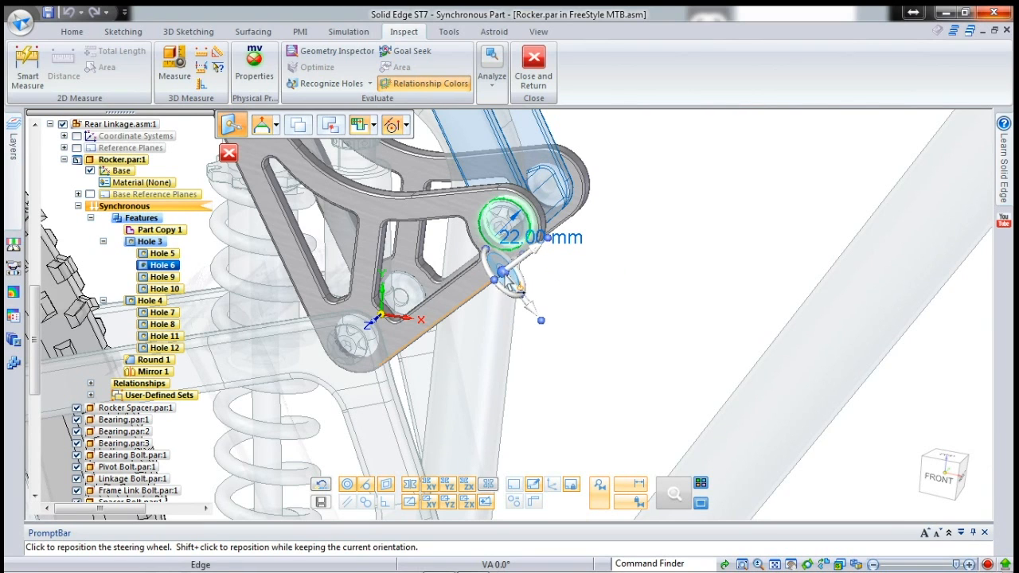
pyautogui.click(504, 273)
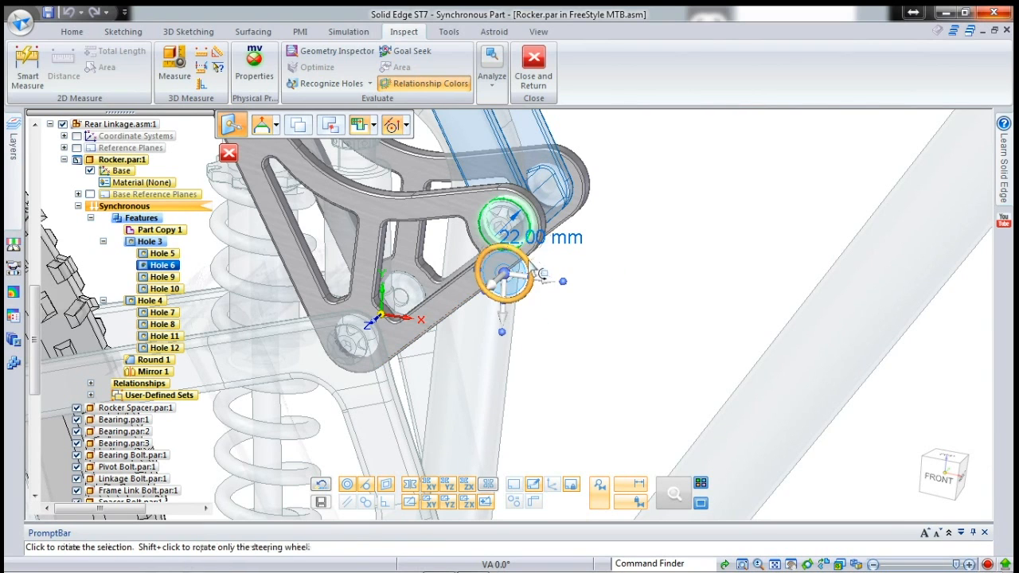
pyautogui.click(487, 284)
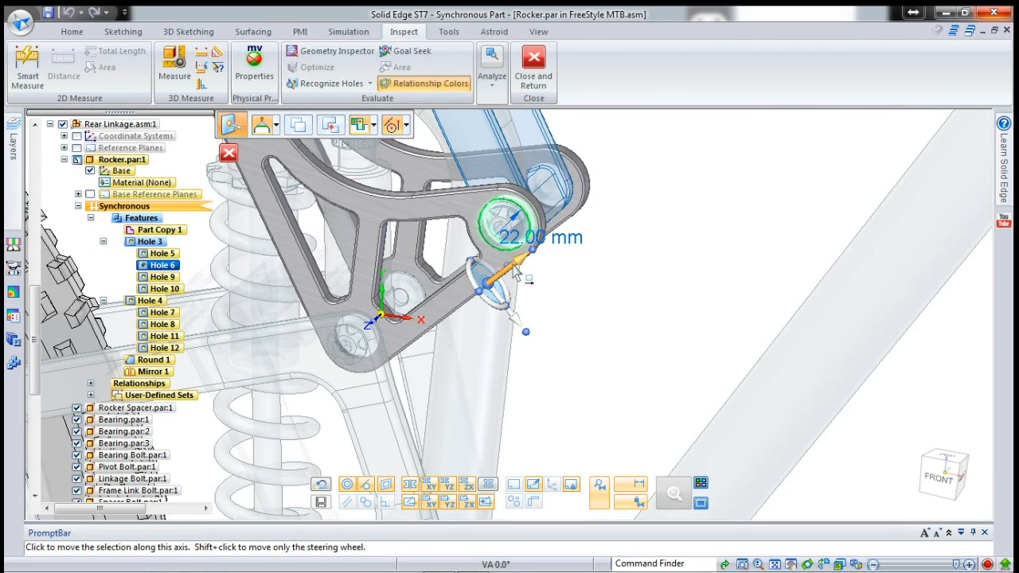
# - Move the Rocker's Top Link pivot hole 10 mm outward along the lower sloping edge and clear the selection
pyautogui.click(516, 272)
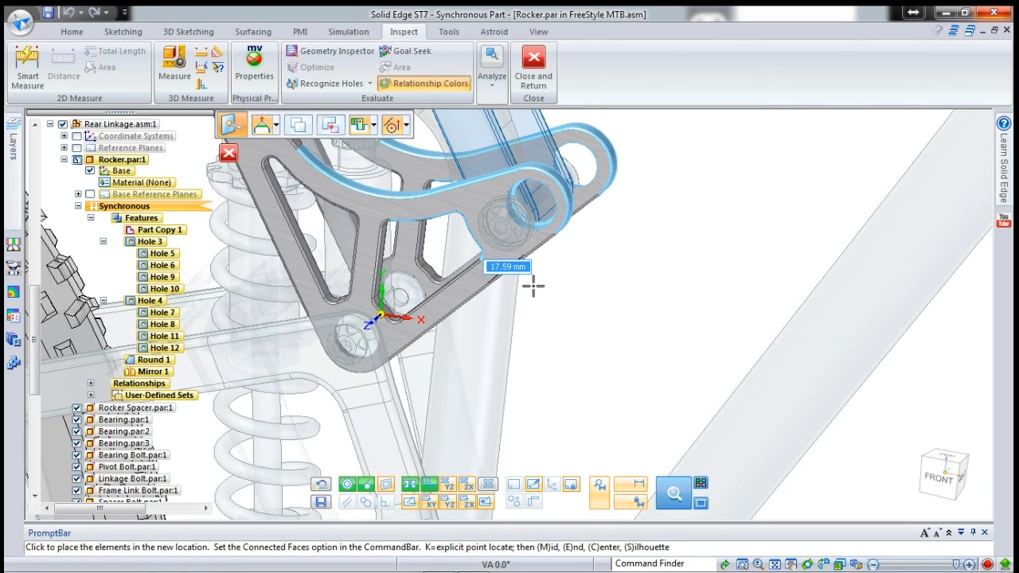
pyautogui.write('10')
pyautogui.press('Return')
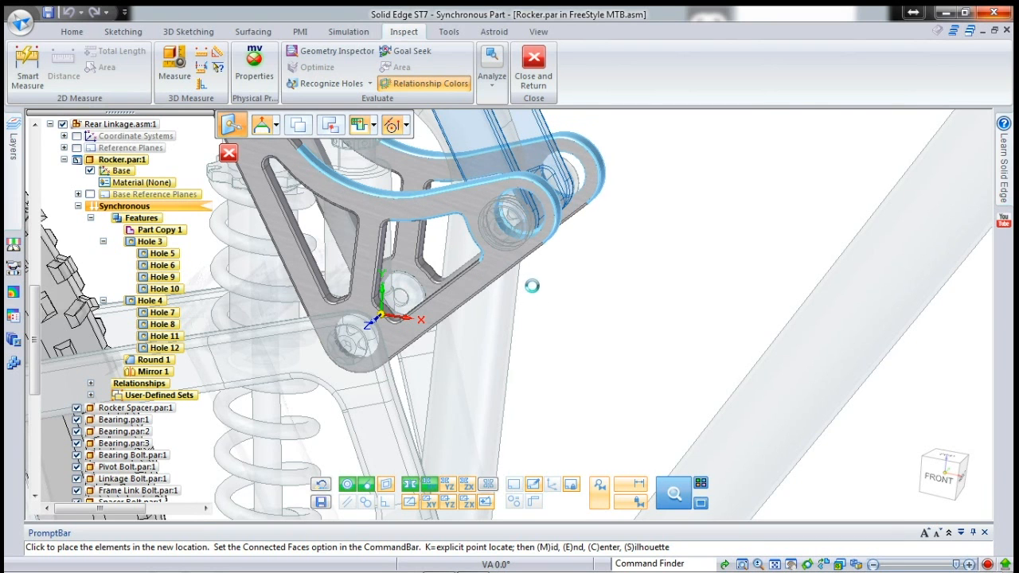
pyautogui.click(562, 327)
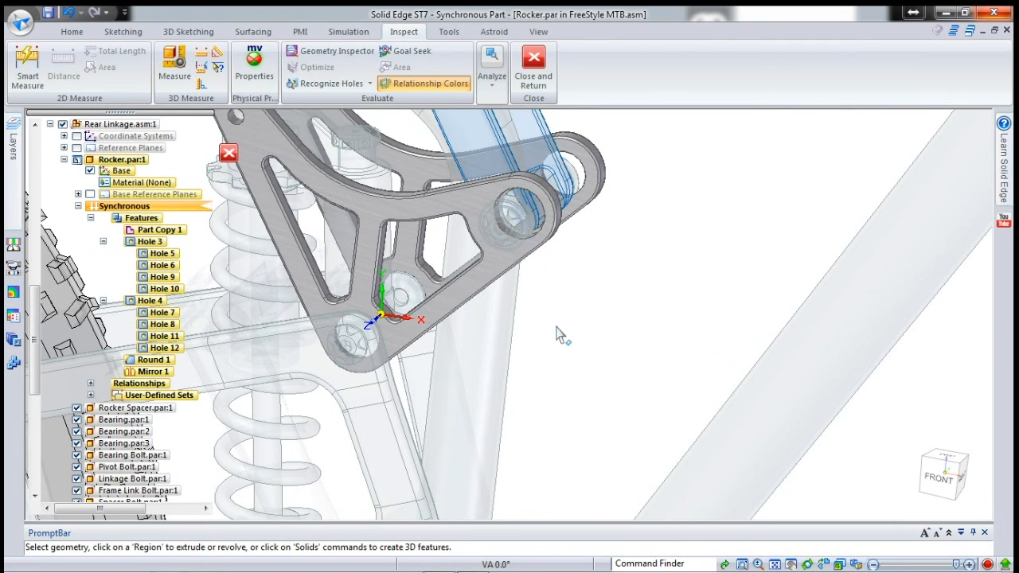
pyautogui.moveTo(558, 327); pyautogui.dragTo(589, 304, button='middle')
pyautogui.scroll(3, 525, 219)
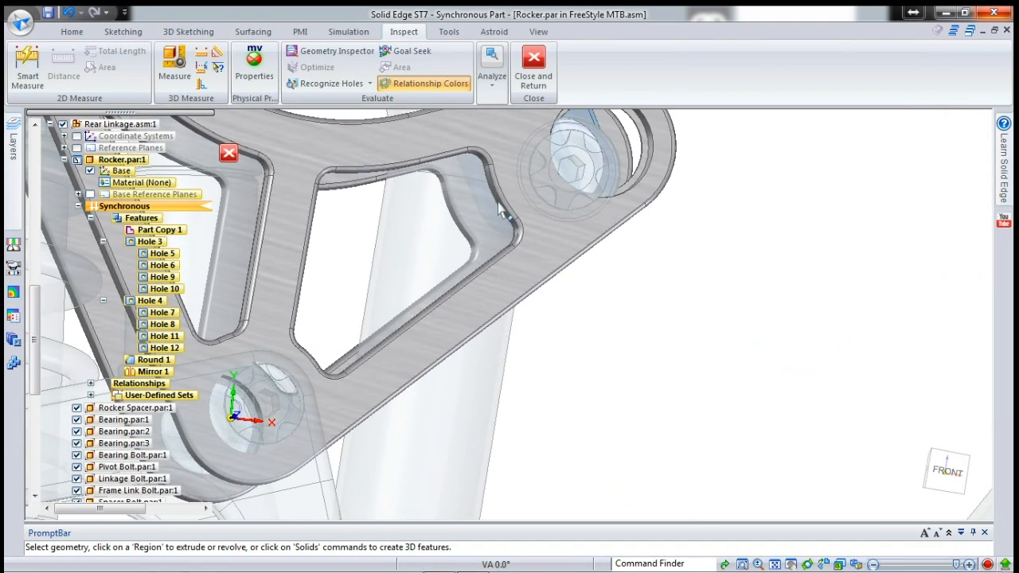
pyautogui.click(499, 208)
pyautogui.scroll(-3, 530, 305)
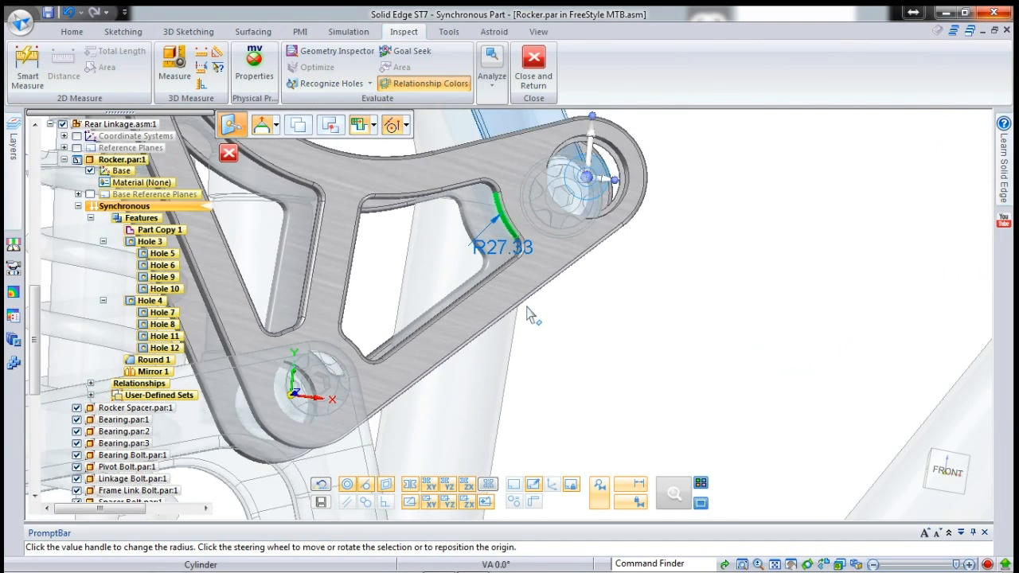
pyautogui.click(546, 258)
pyautogui.press('Return')
pyautogui.click(519, 248)
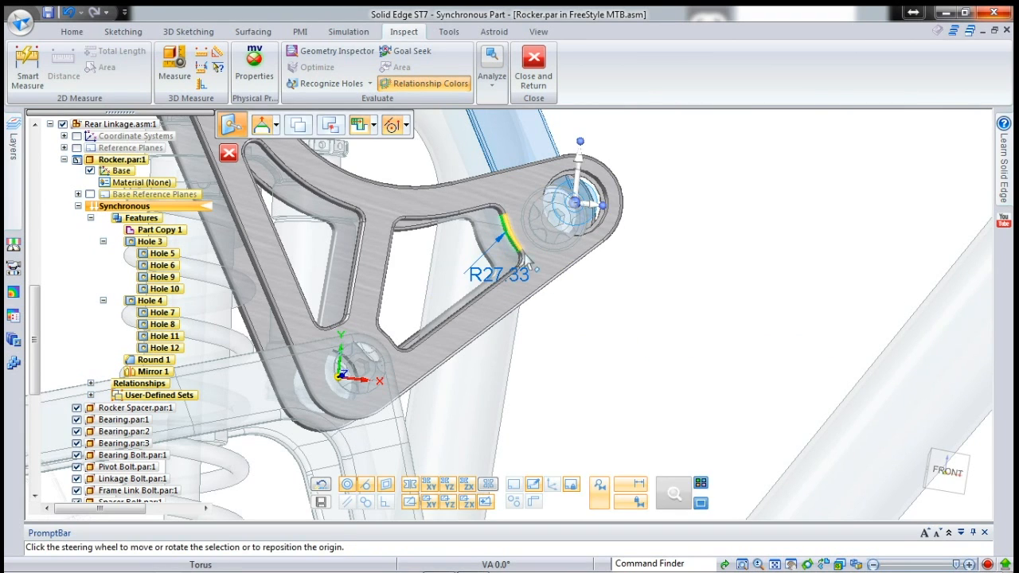
pyautogui.press('Escape')
# - Set the radius of the Rocker window's curved face beside the Top Link pivot hole to 17 mm
pyautogui.scroll(4, 501, 245)
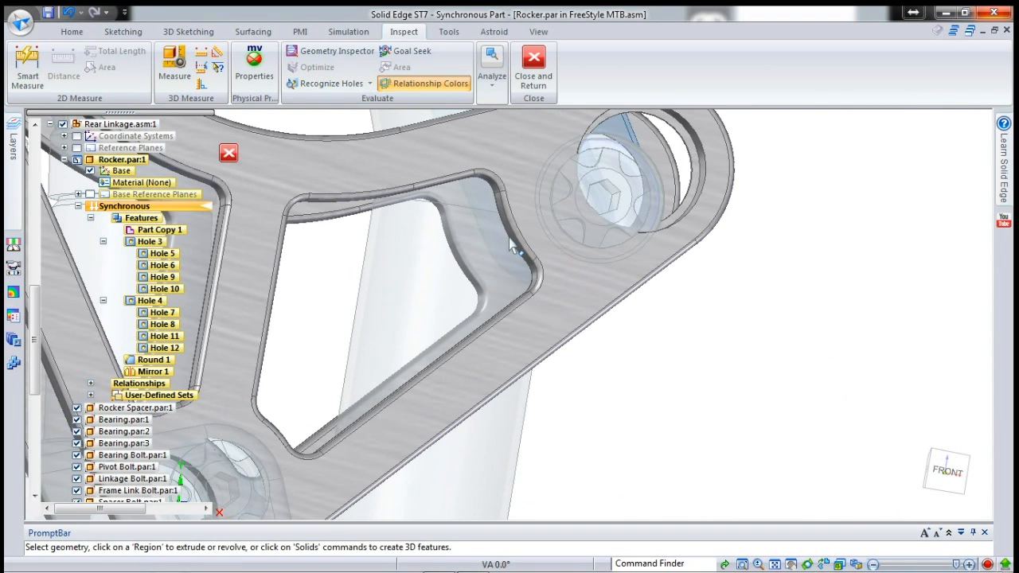
pyautogui.scroll(3, 512, 244)
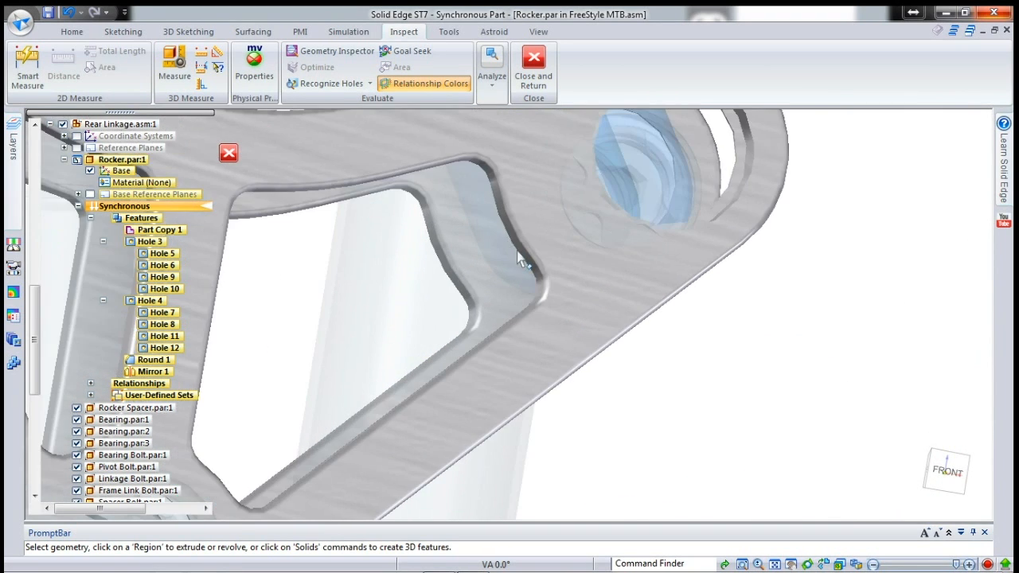
pyautogui.click(513, 235)
pyautogui.scroll(-3, 593, 326)
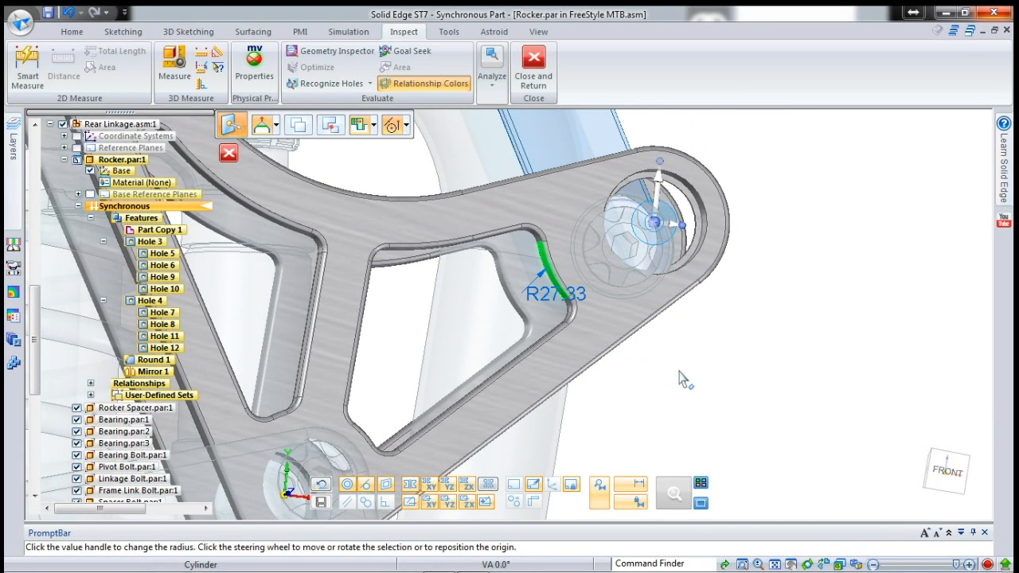
pyautogui.click(556, 293)
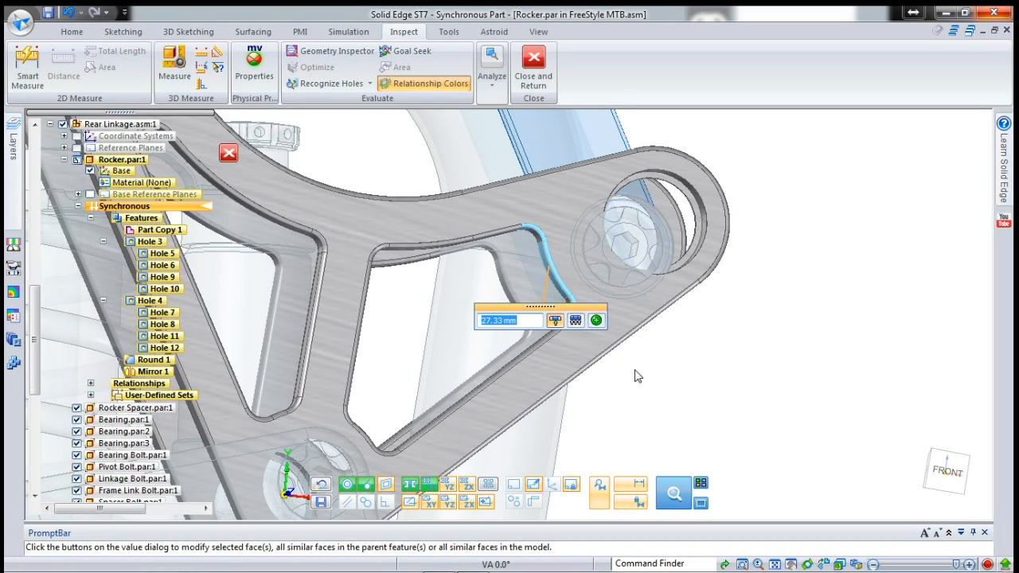
pyautogui.write('17')
pyautogui.press('Return')
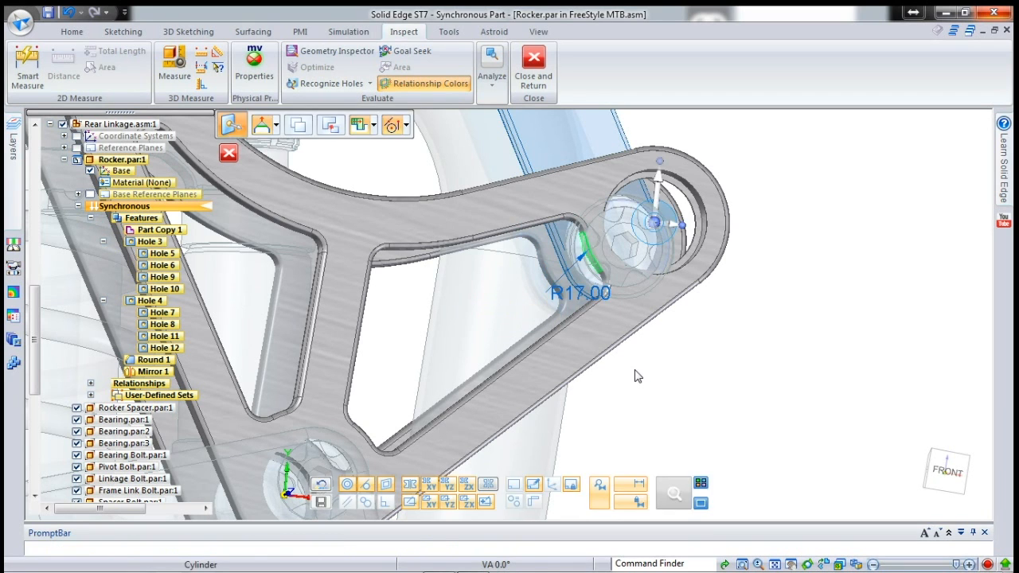
# - Inspect the reshaped Rocker against the surrounding parts and close the part edit to return to the bike assembly
pyautogui.scroll(-4, 671, 343)
pyautogui.moveTo(696, 341); pyautogui.dragTo(673, 378, button='middle')
pyautogui.scroll(3, 698, 332)
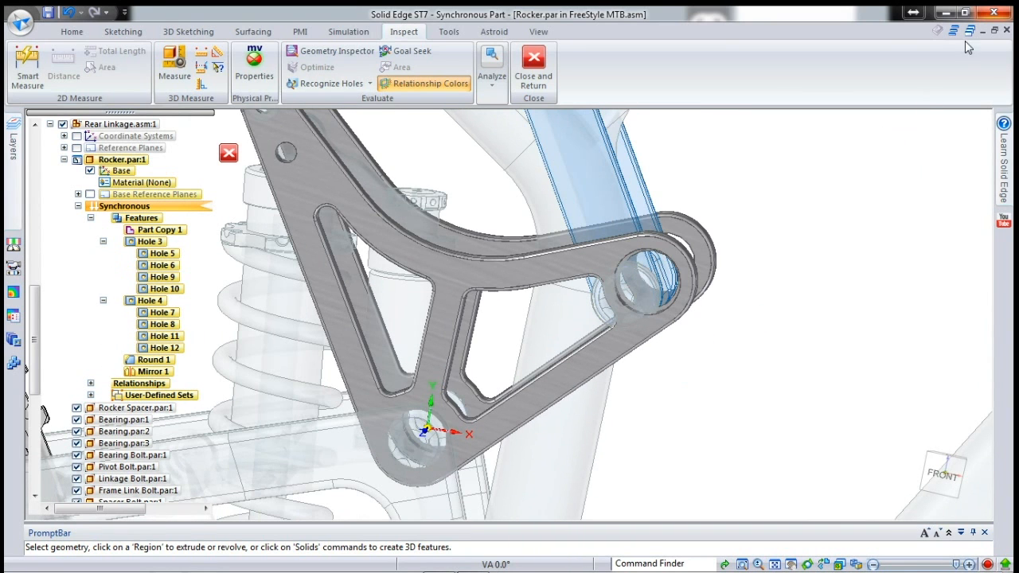
pyautogui.click(534, 68)
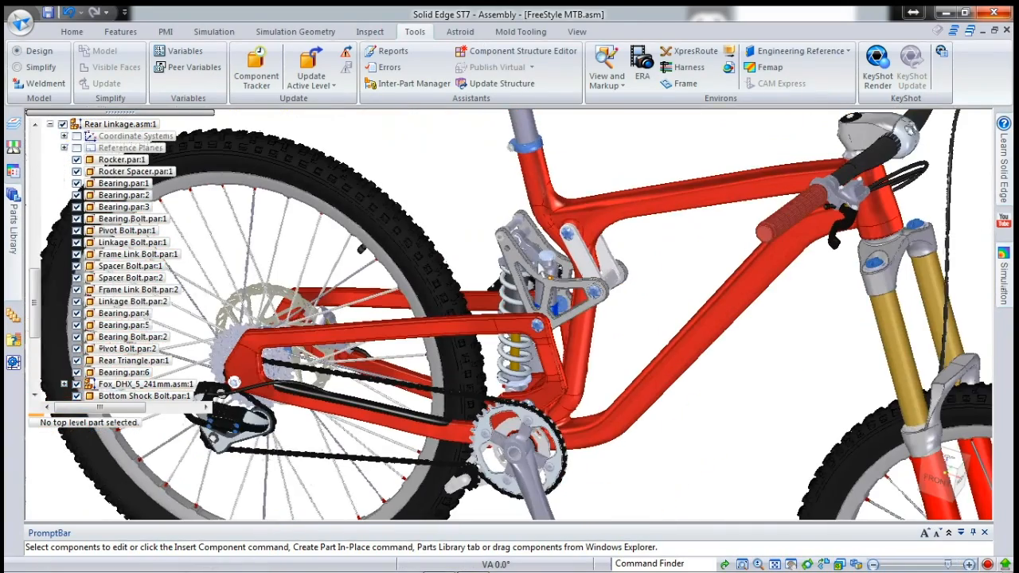
# - Set the RearWheelTravel variable to 150 mm in the assembly's variable table and inspect the bike's rear linkage at that travel
pyautogui.scroll(-3, 475, 209)
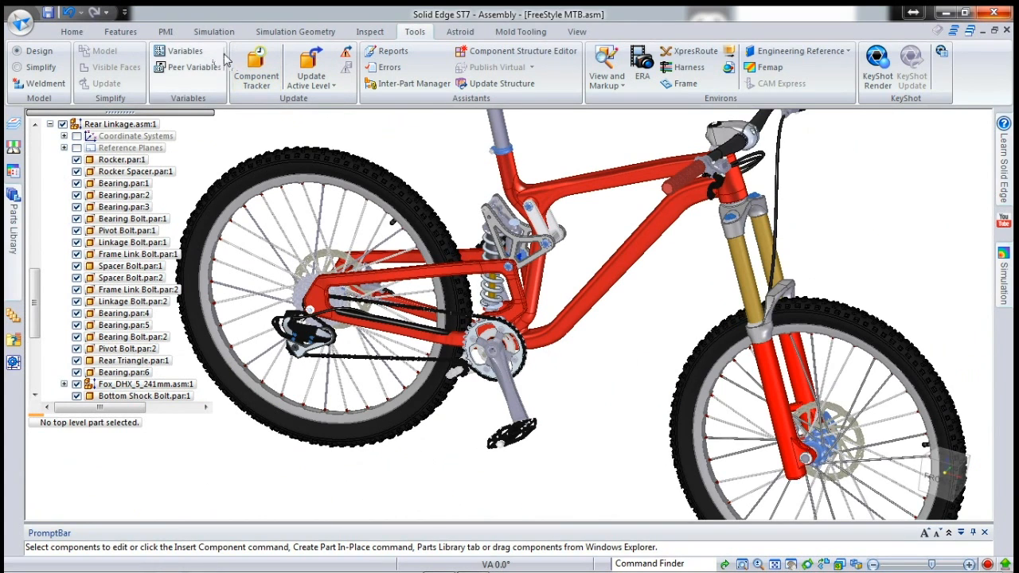
pyautogui.click(182, 51)
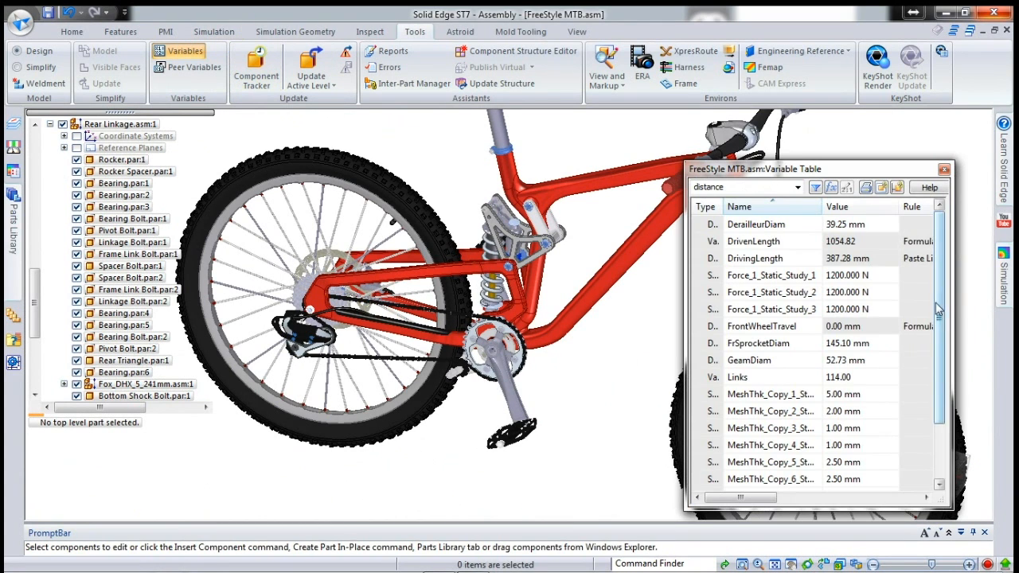
pyautogui.scroll(-2, 884, 446)
pyautogui.click(892, 439)
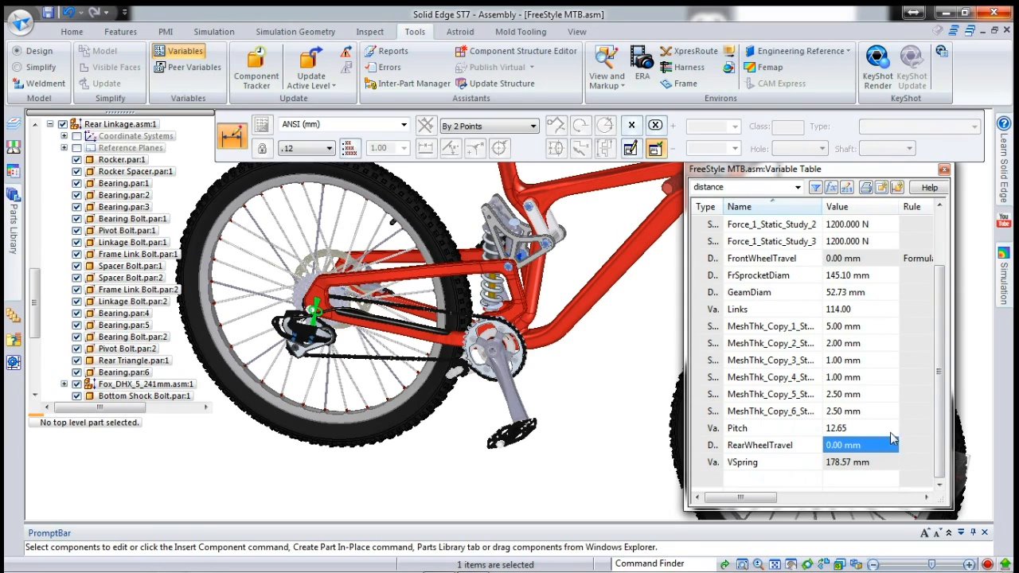
pyautogui.write('150')
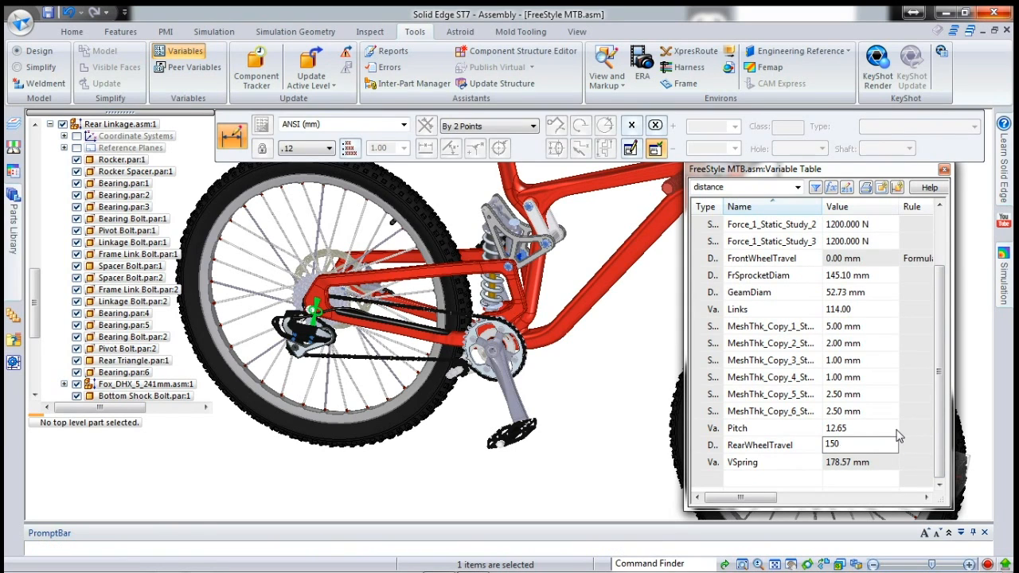
pyautogui.press('Return')
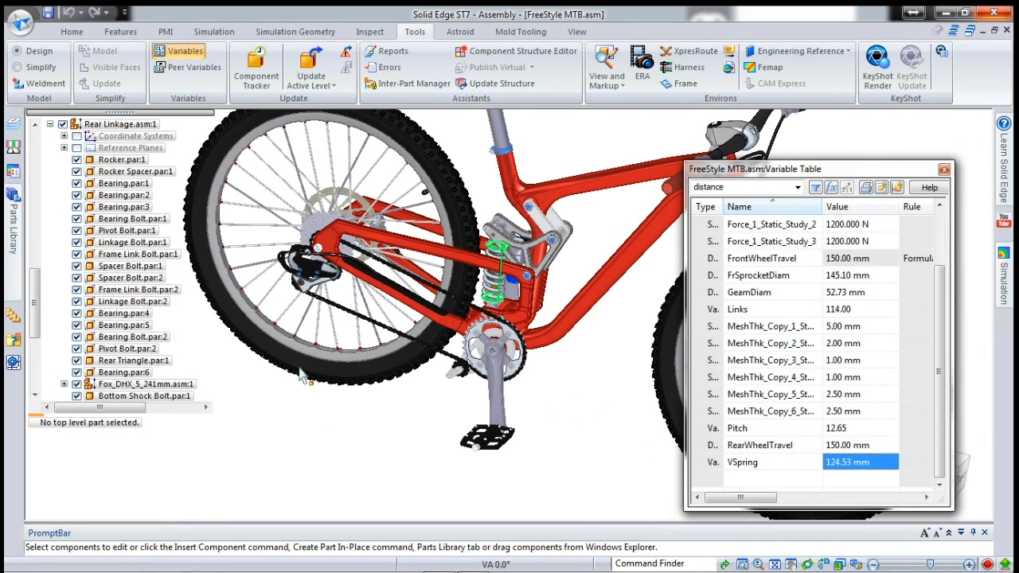
pyautogui.scroll(-3, 324, 401)
pyautogui.scroll(3, 628, 275)
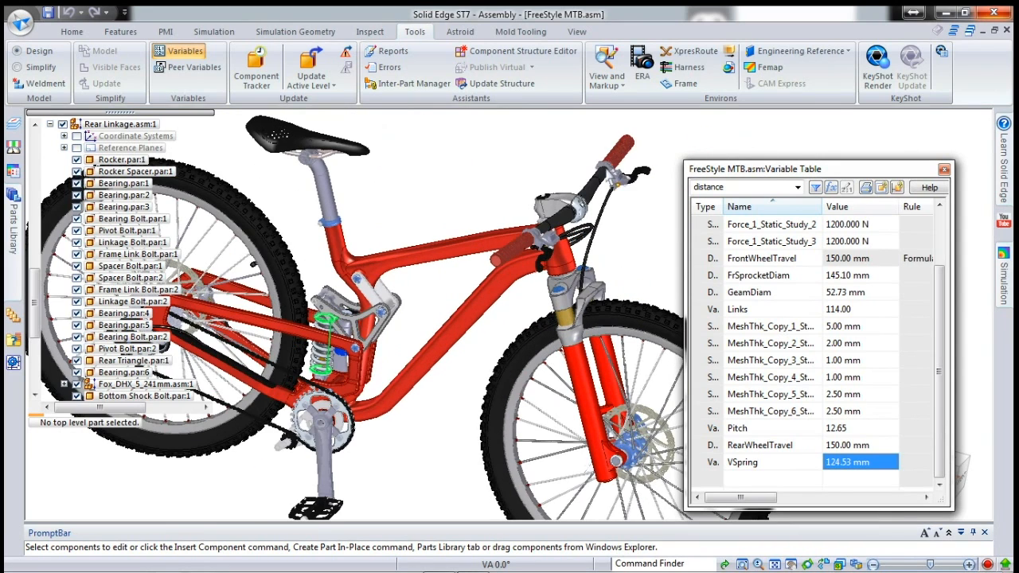
pyautogui.scroll(-2, 634, 228)
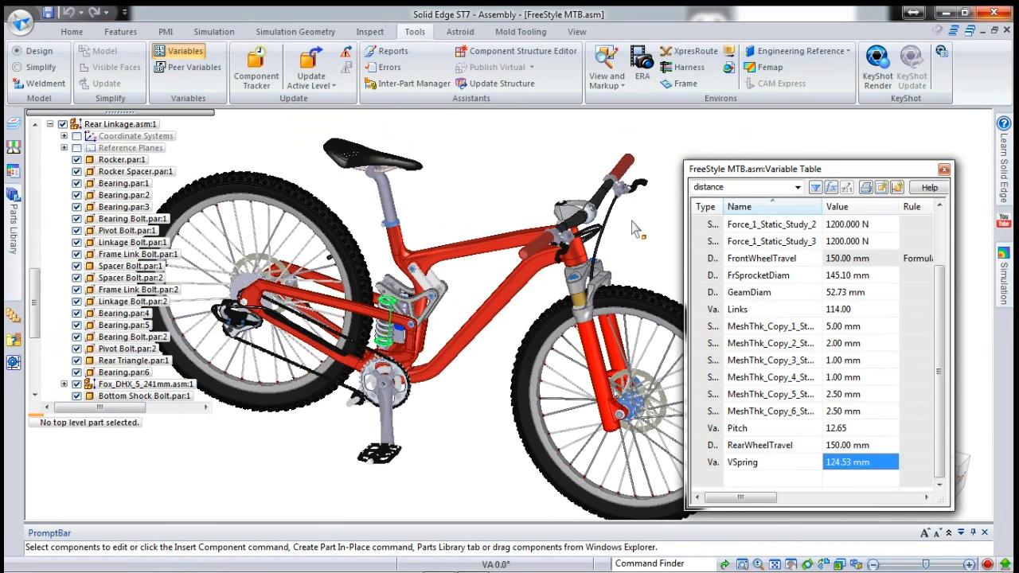
pyautogui.click(460, 398)
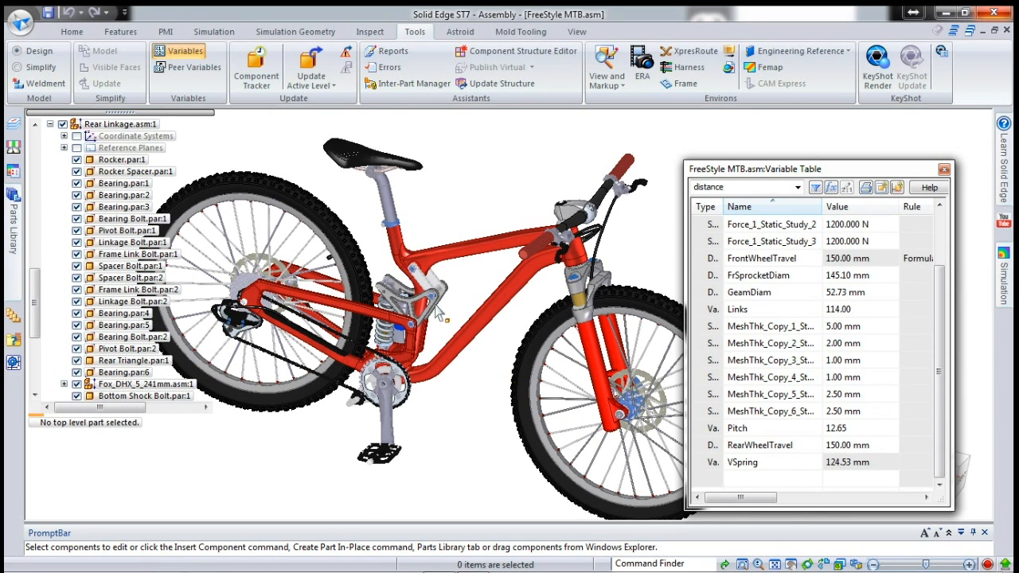
pyautogui.scroll(3, 436, 313)
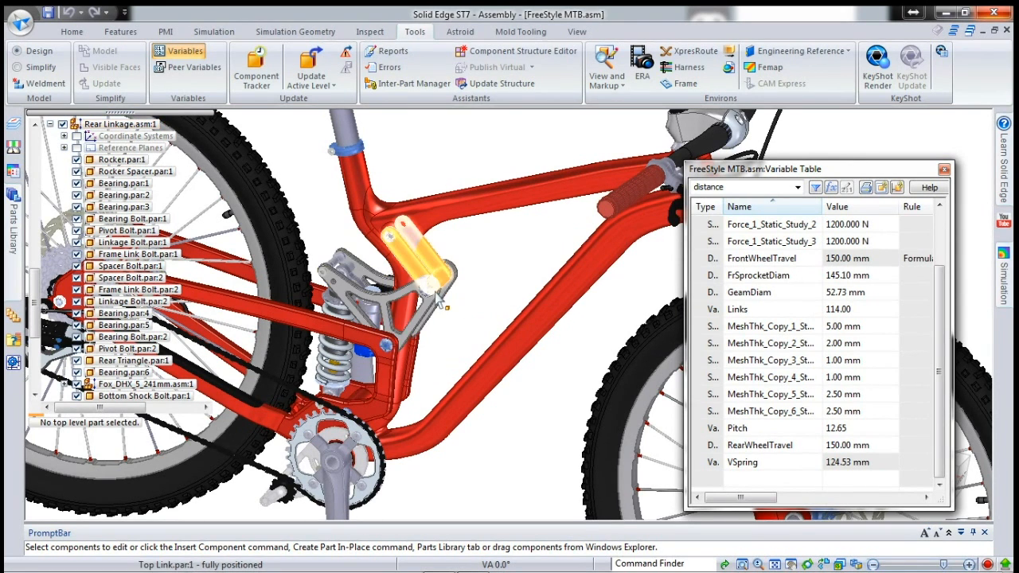
pyautogui.scroll(-2, 450, 318)
# - Set the RearWheelTravel variable to 50 mm, close the variable table and inspect the whole bike
pyautogui.click(855, 449)
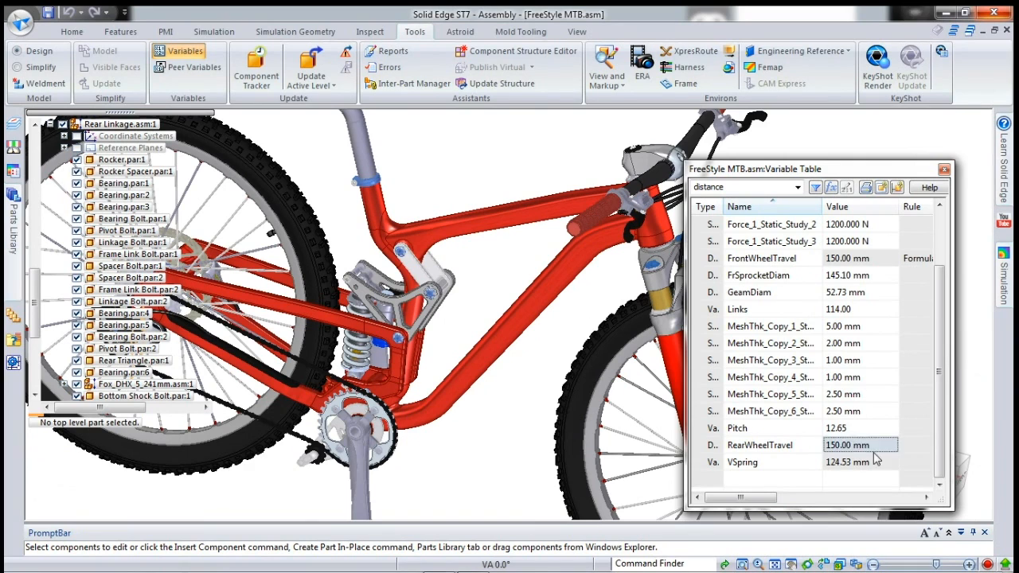
pyautogui.write('50')
pyautogui.press('Return')
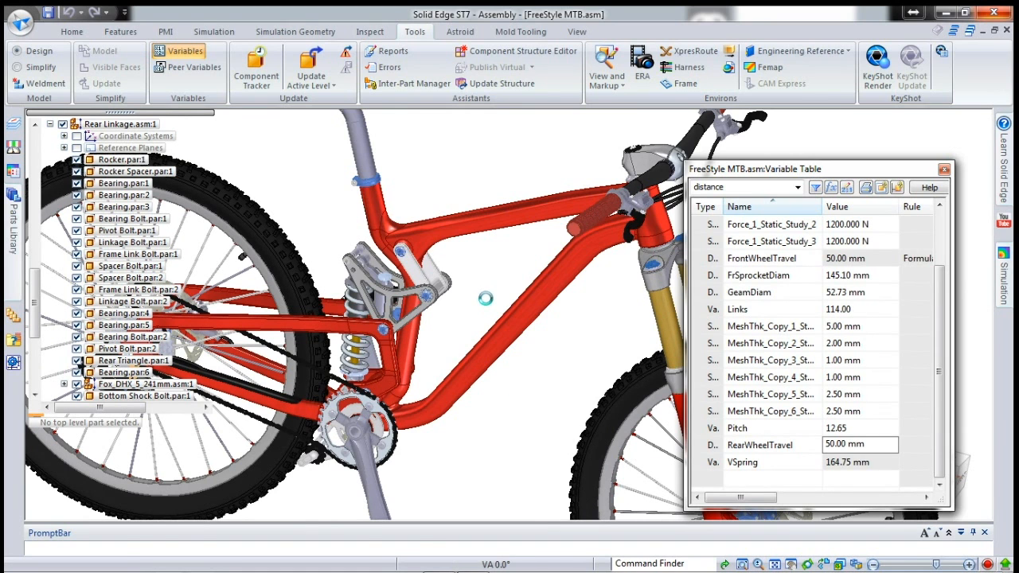
pyautogui.click(944, 168)
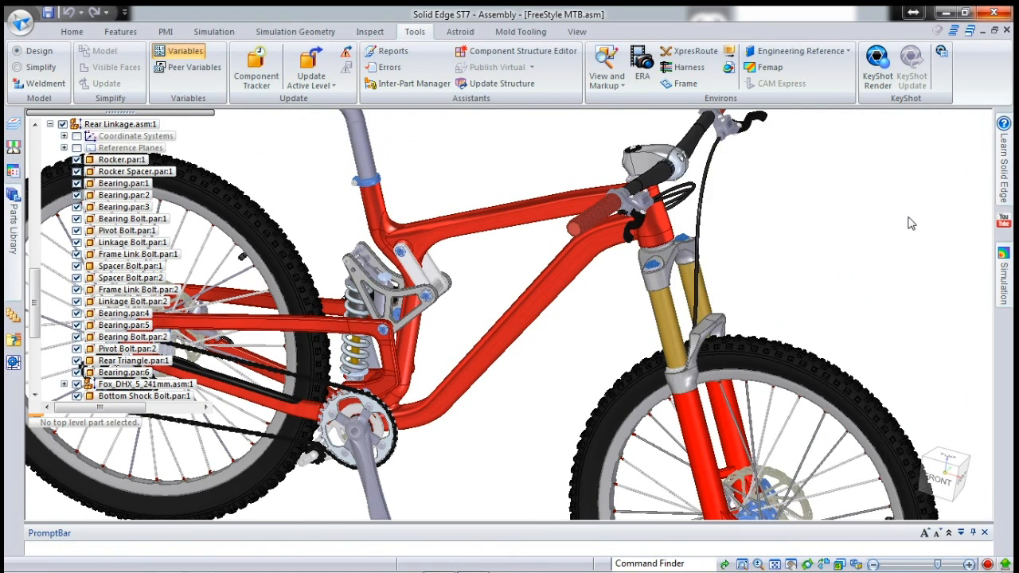
pyautogui.scroll(-5, 564, 310)
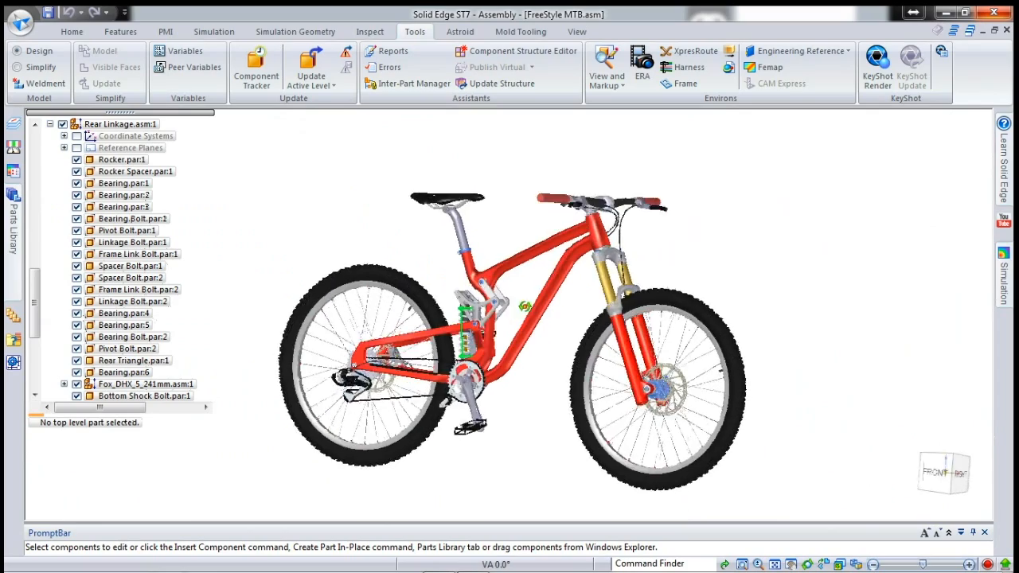
pyautogui.scroll(4, 503, 334)
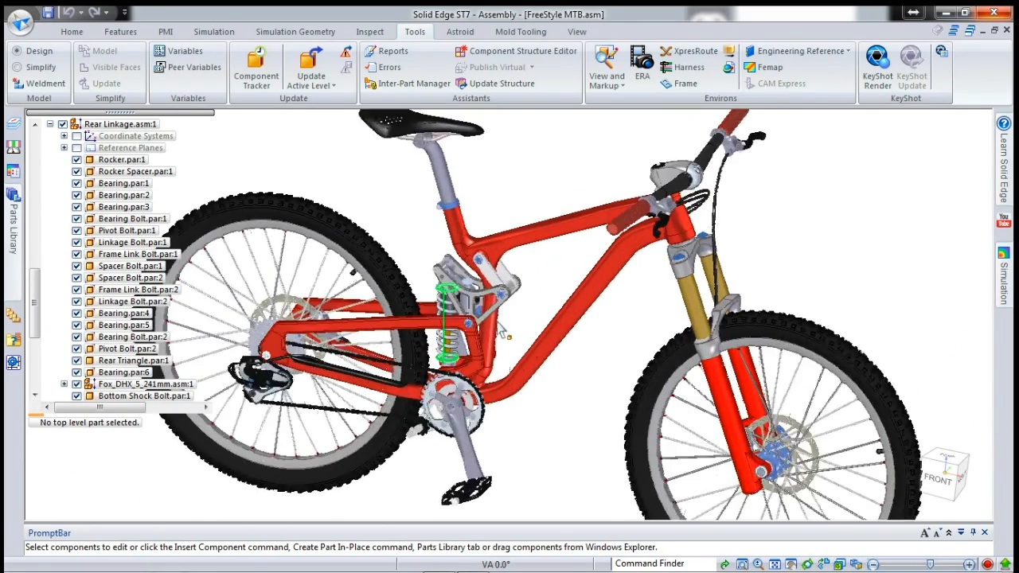
pyautogui.scroll(2, 504, 332)
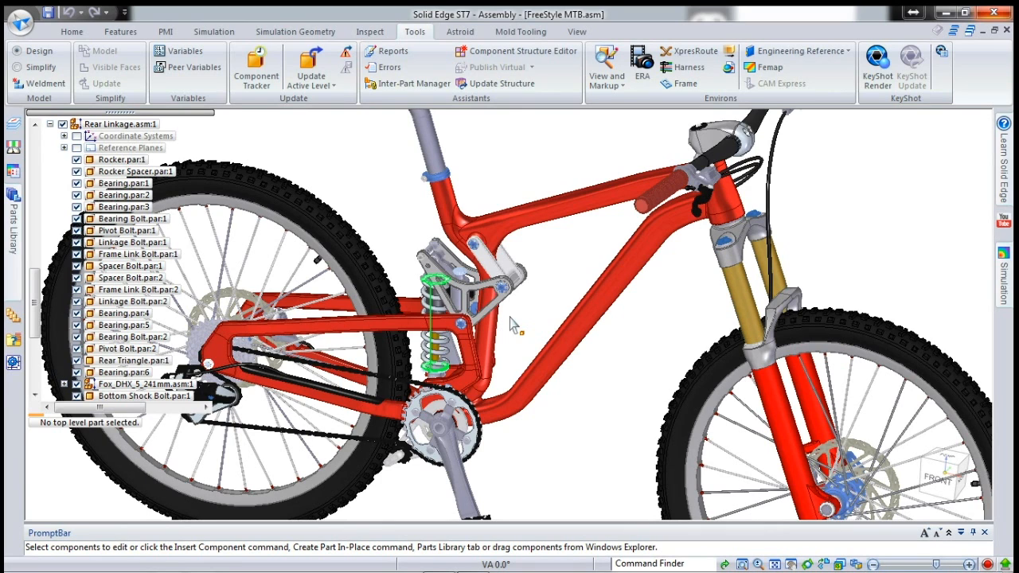
pyautogui.hotkey('alt', 'Tab')
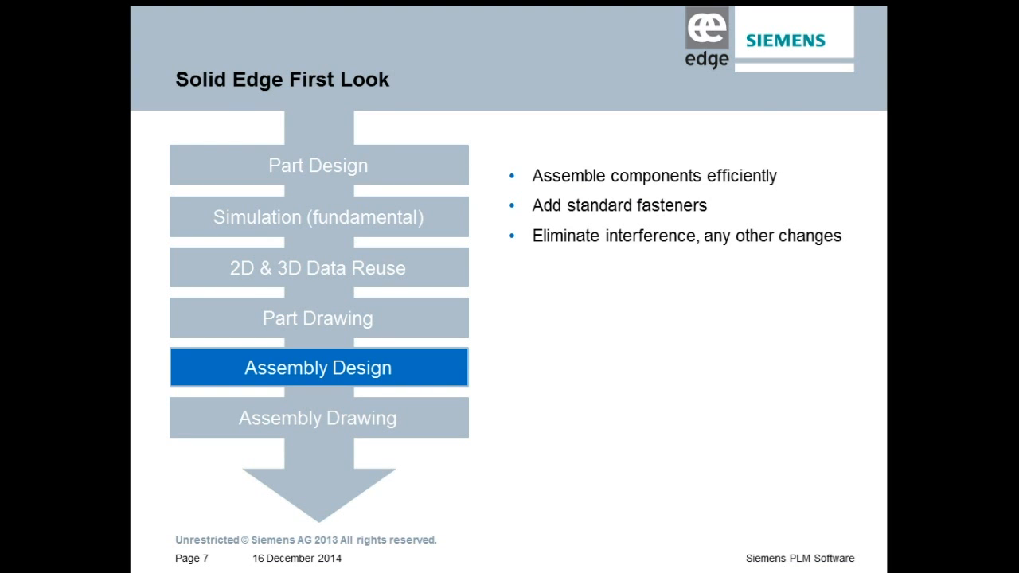
pyautogui.hotkey('alt', 'Tab')
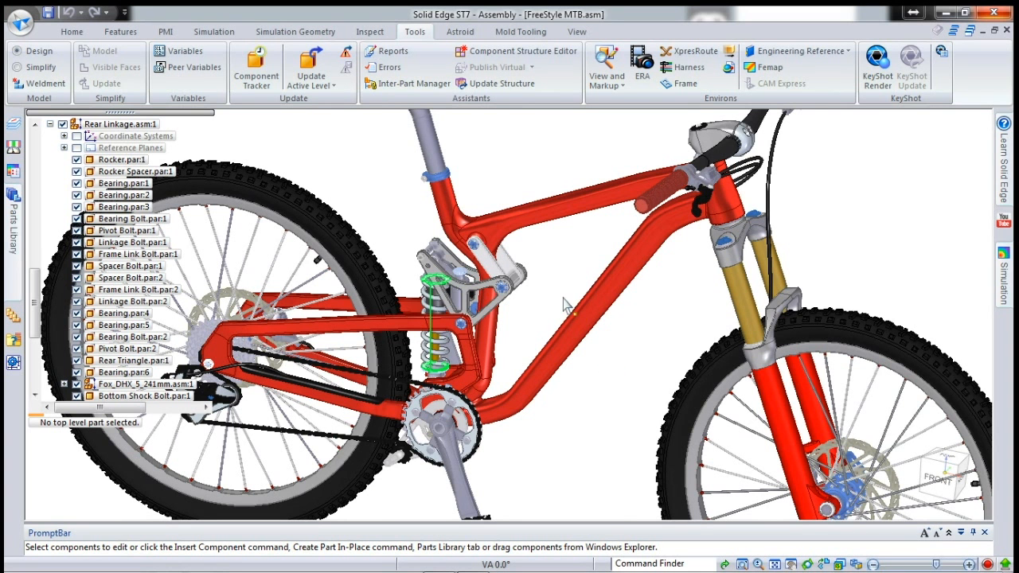
# - Start a Fastener System with single-hole selection and pick the small hole near the Rocker's upper end as its top hole
pyautogui.moveTo(567, 308); pyautogui.dragTo(593, 306, button='middle')
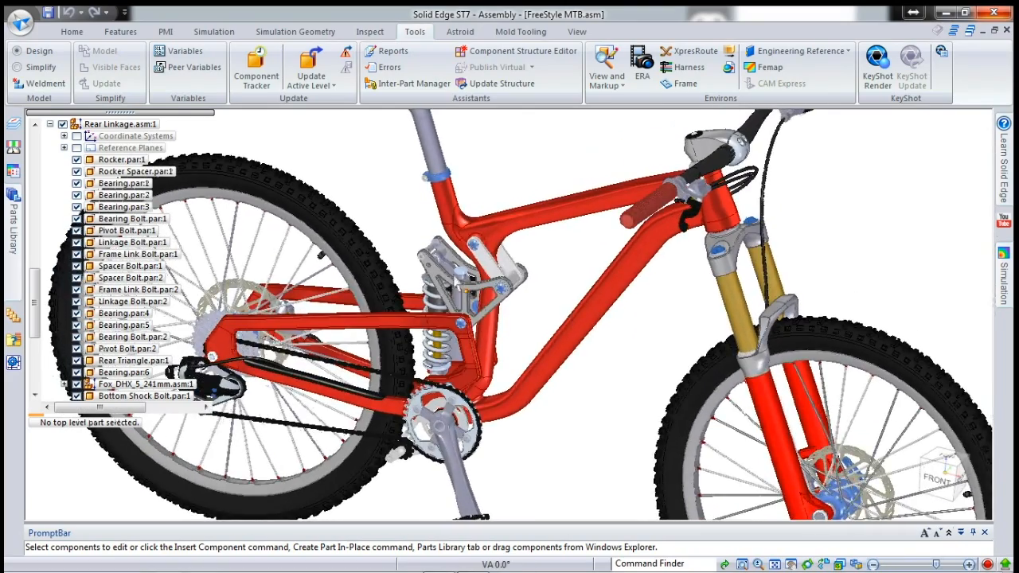
pyautogui.scroll(5, 457, 282)
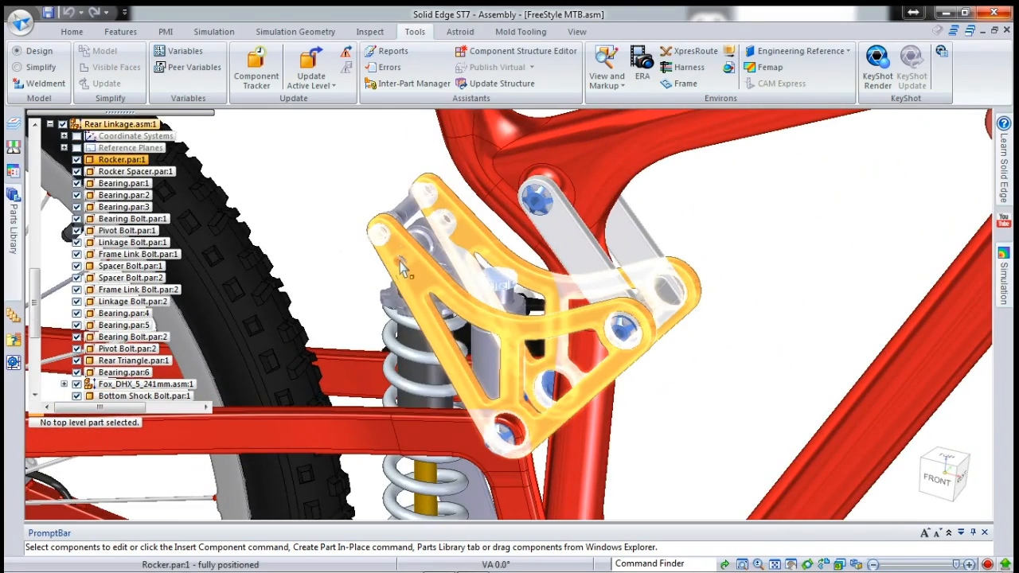
pyautogui.scroll(-2, 414, 289)
pyautogui.moveTo(375, 213)
pyautogui.mouseDown(button='middle')
pyautogui.moveTo(360, 221)
pyautogui.moveTo(383, 219)
pyautogui.mouseUp(button='middle')
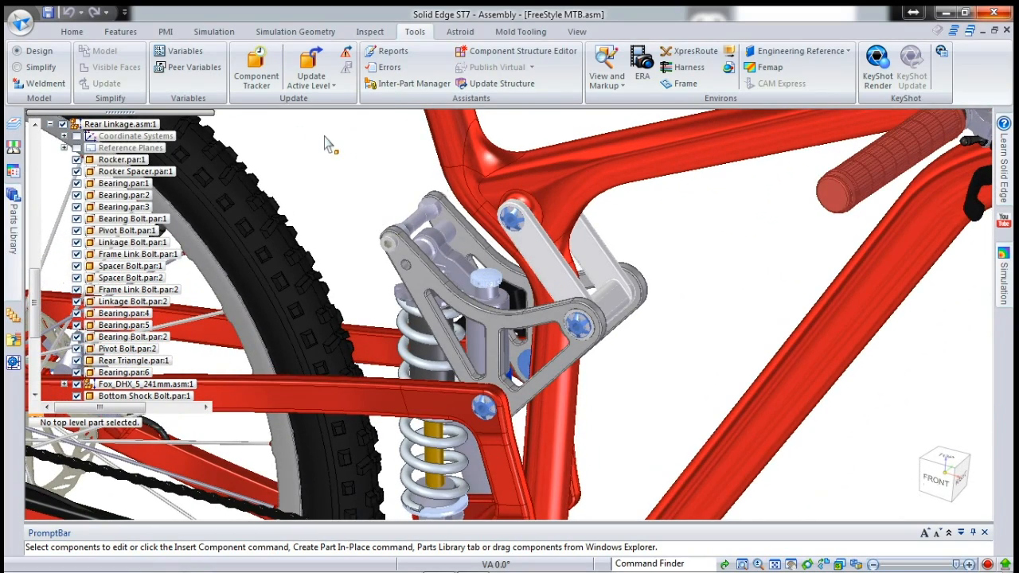
pyautogui.click(74, 33)
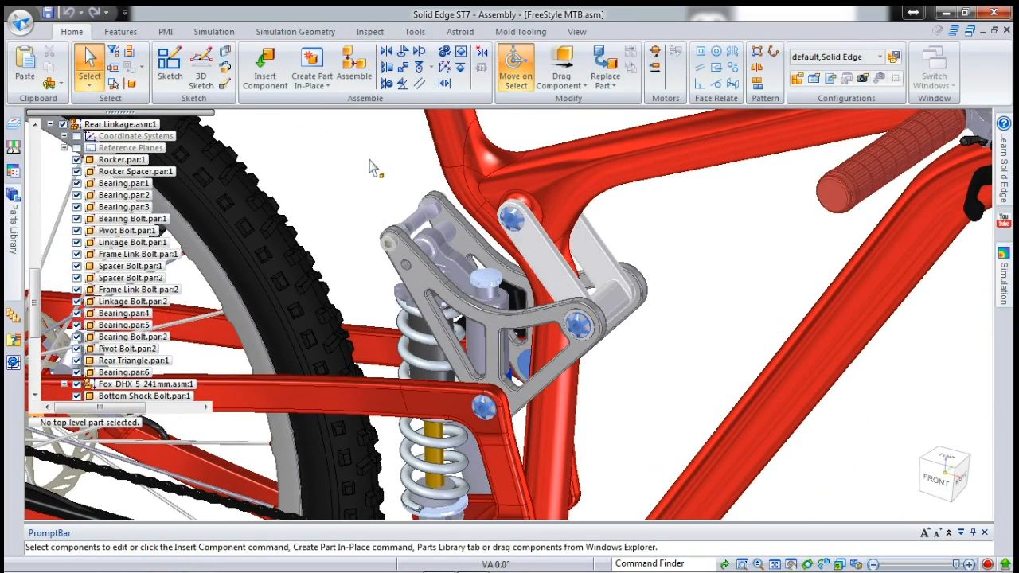
pyautogui.click(312, 80)
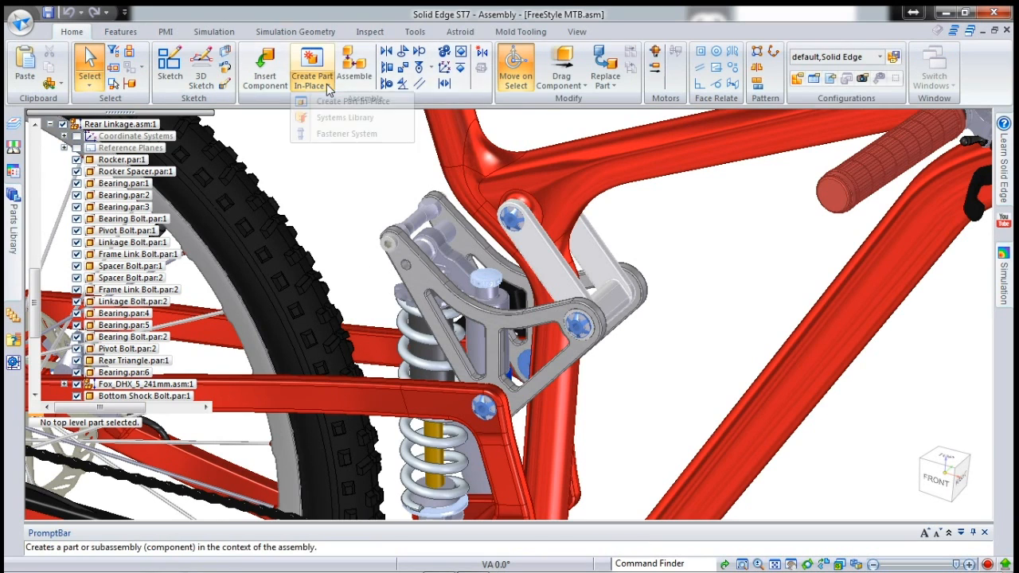
pyautogui.click(324, 135)
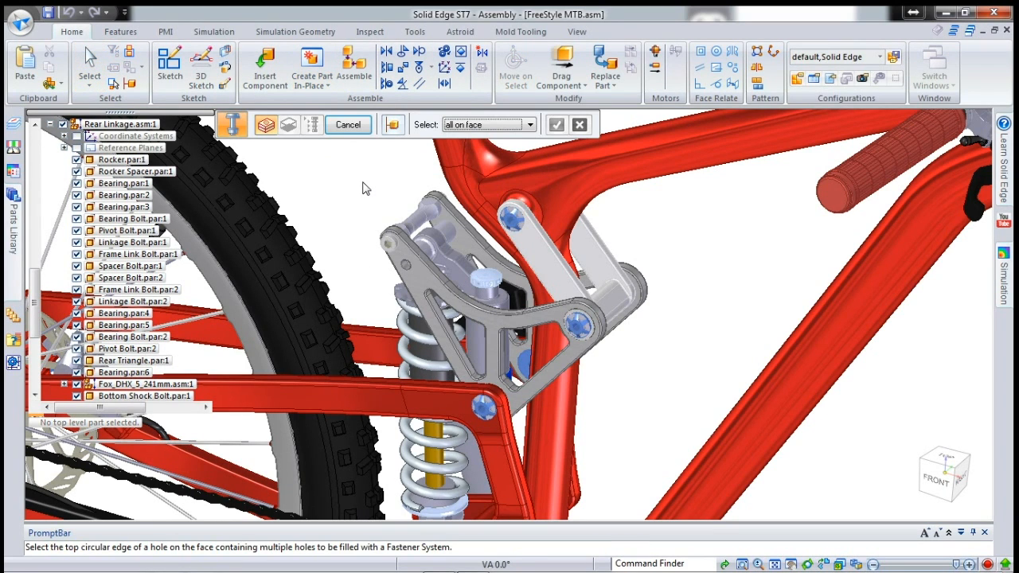
pyautogui.scroll(3, 411, 266)
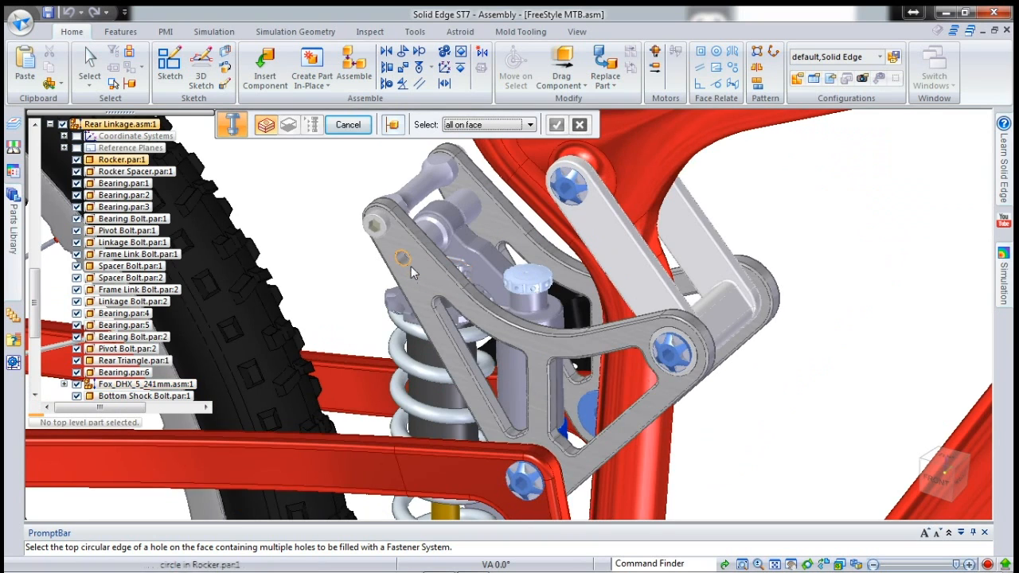
pyautogui.click(487, 125)
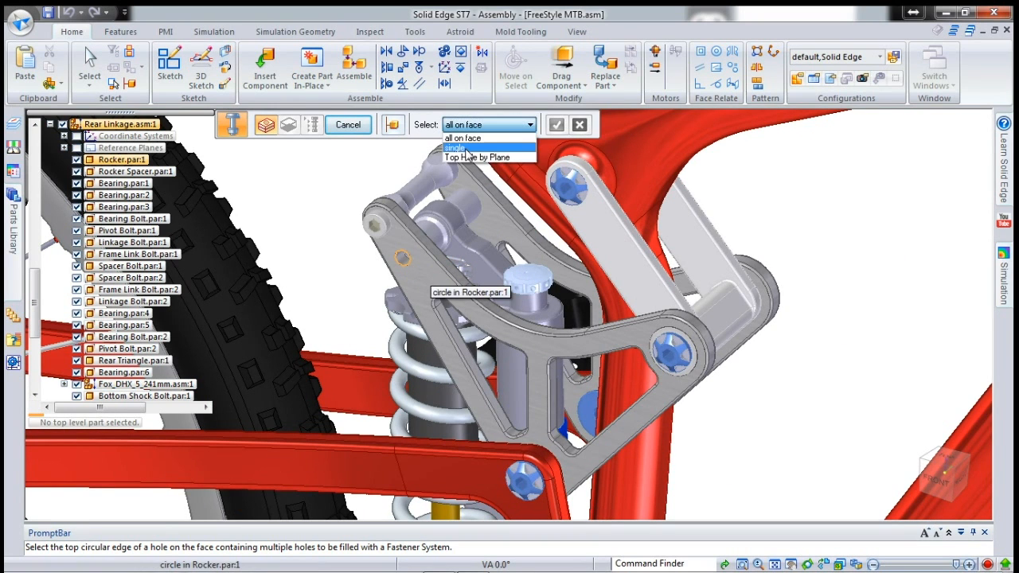
pyautogui.click(470, 148)
pyautogui.click(404, 271)
pyautogui.scroll(2, 626, 285)
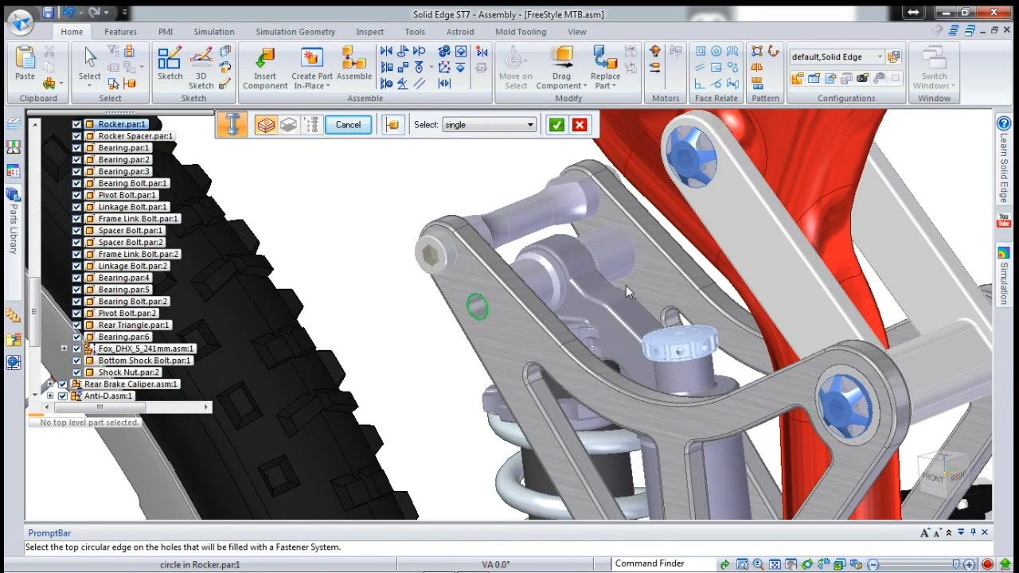
# - Accept the top hole and pick the matching hole in the Rocker's opposite plate as the bottom of the fastener
pyautogui.rightClick(635, 242)
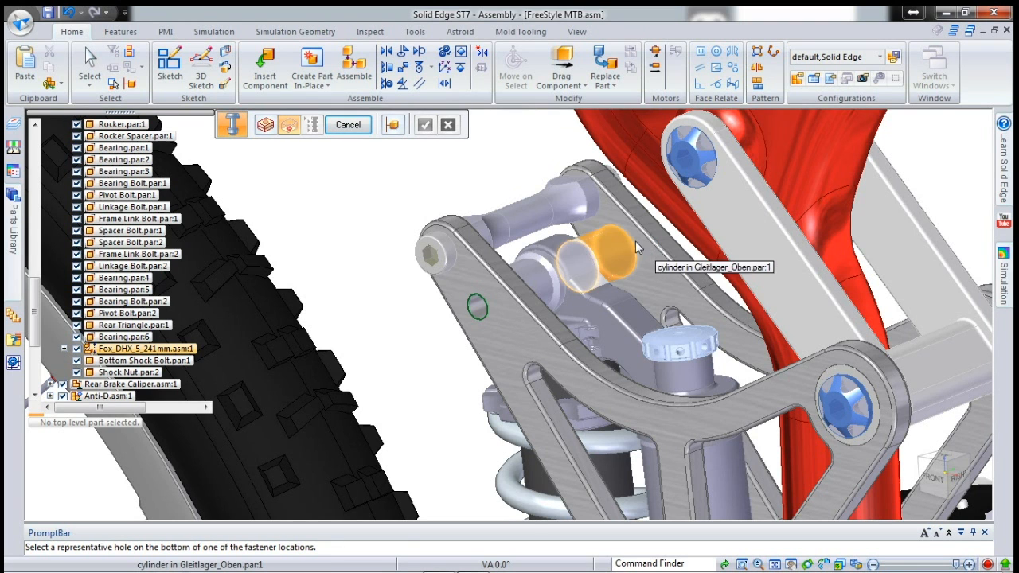
pyautogui.rightClick(635, 242)
pyautogui.click(701, 275)
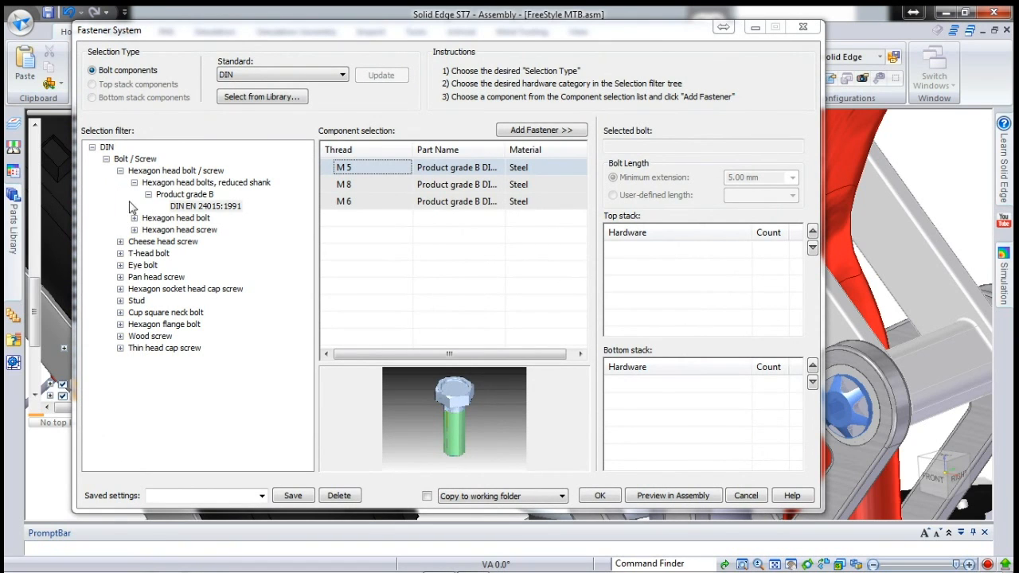
# - Add the M8 steel reduced-shank hexagon head bolt to DIN EN 24015:1991, product grade B, as the fastener's bolt
pyautogui.click(125, 171)
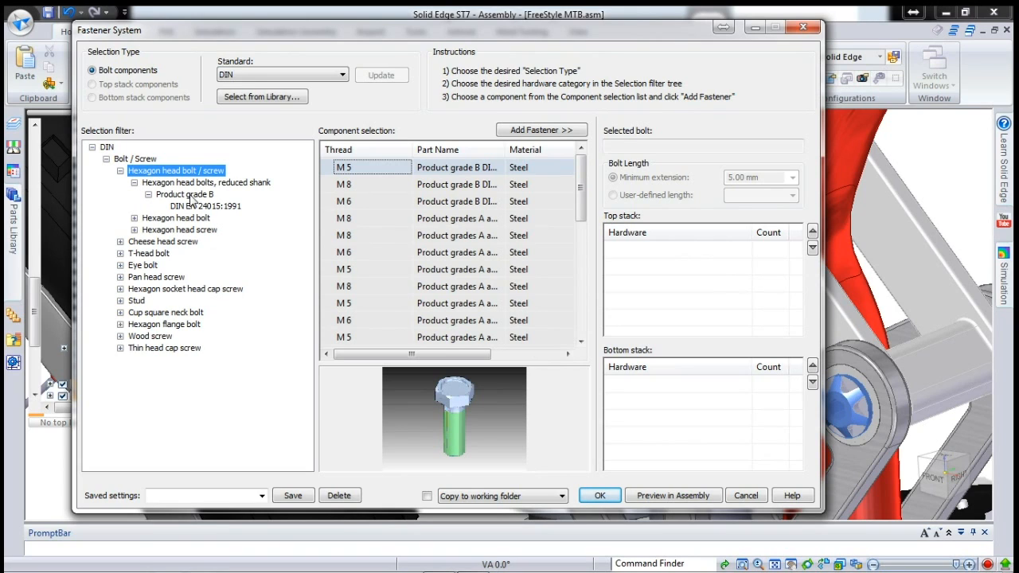
pyautogui.click(202, 207)
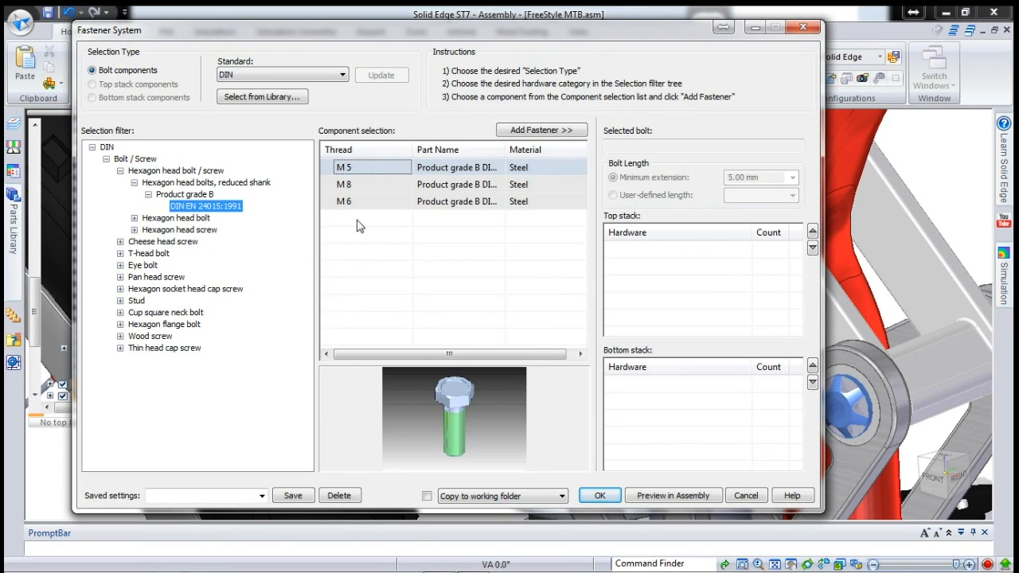
pyautogui.click(365, 184)
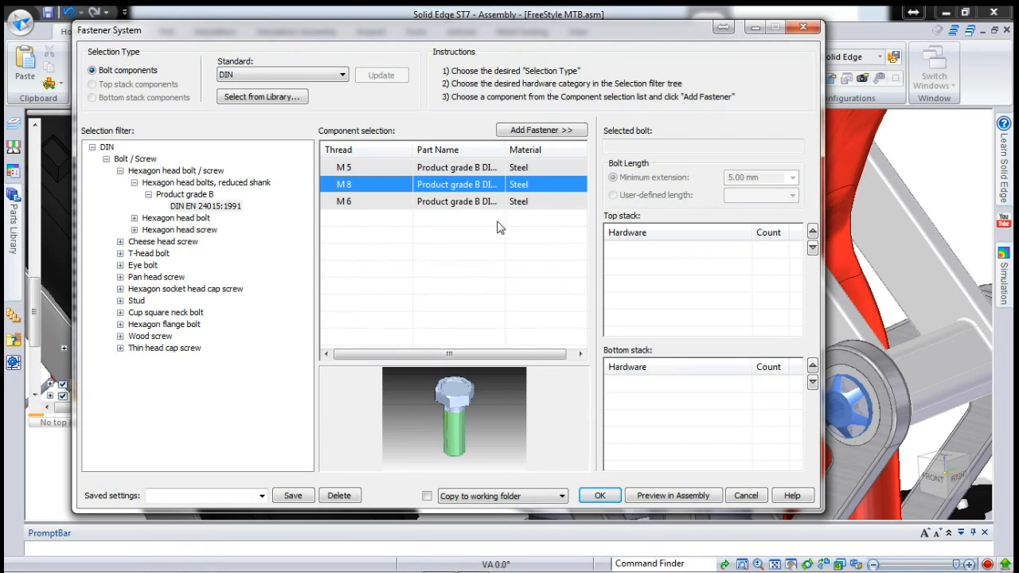
pyautogui.click(531, 131)
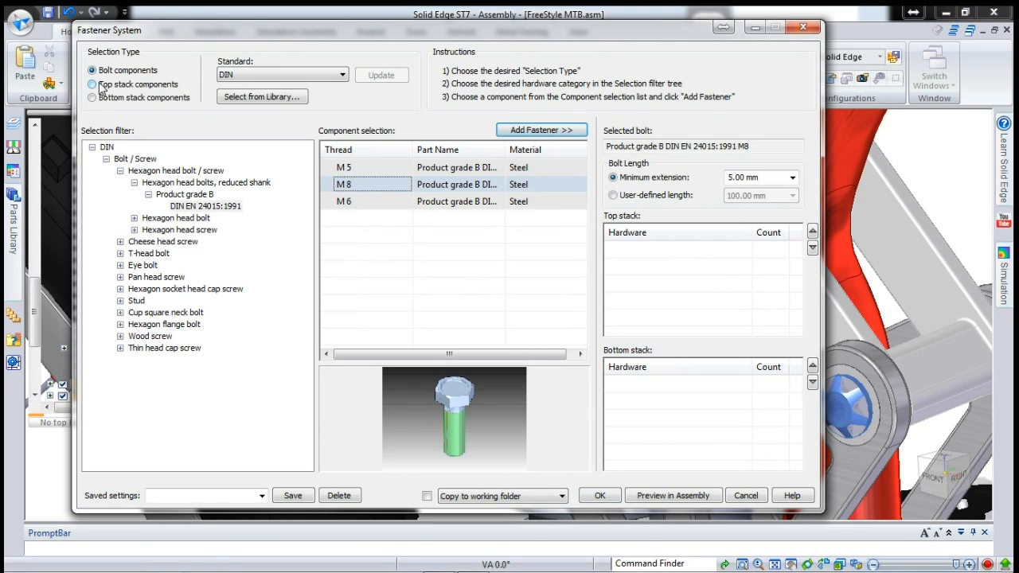
# - Add a normal series plain washer DIN EN ISO 7091 of nominal size 8 to the bottom stack
pyautogui.click(104, 96)
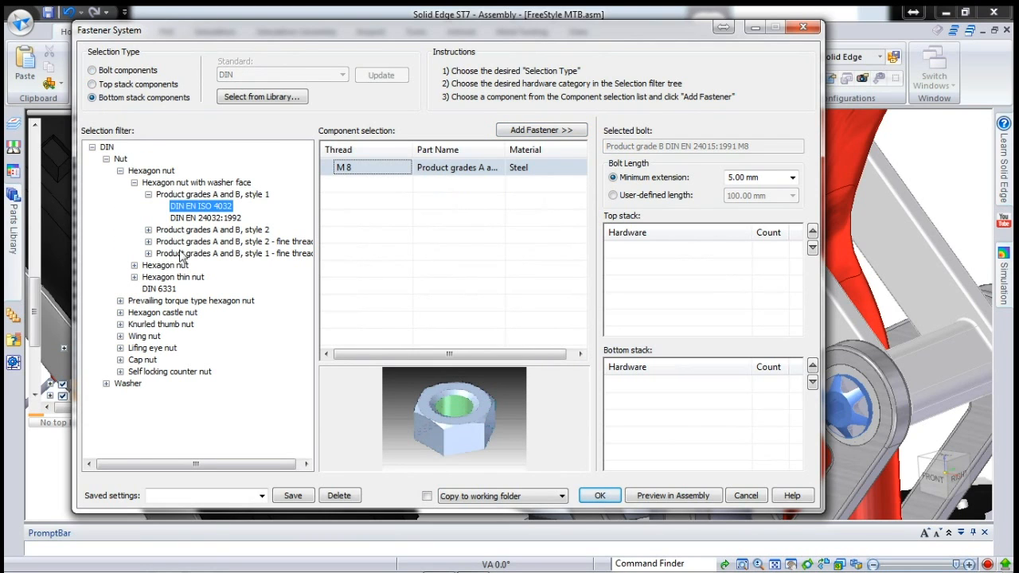
pyautogui.click(106, 384)
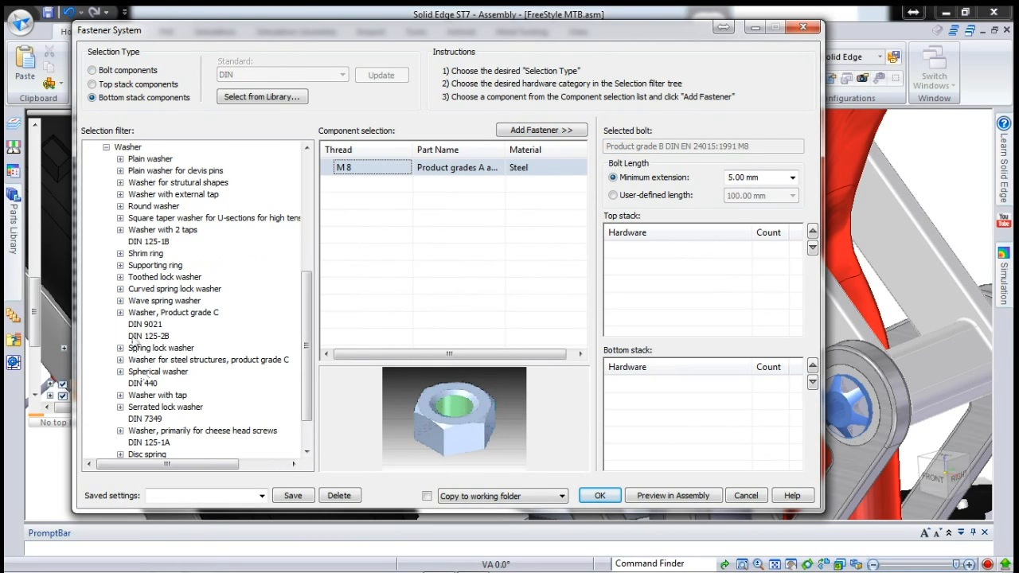
pyautogui.click(120, 160)
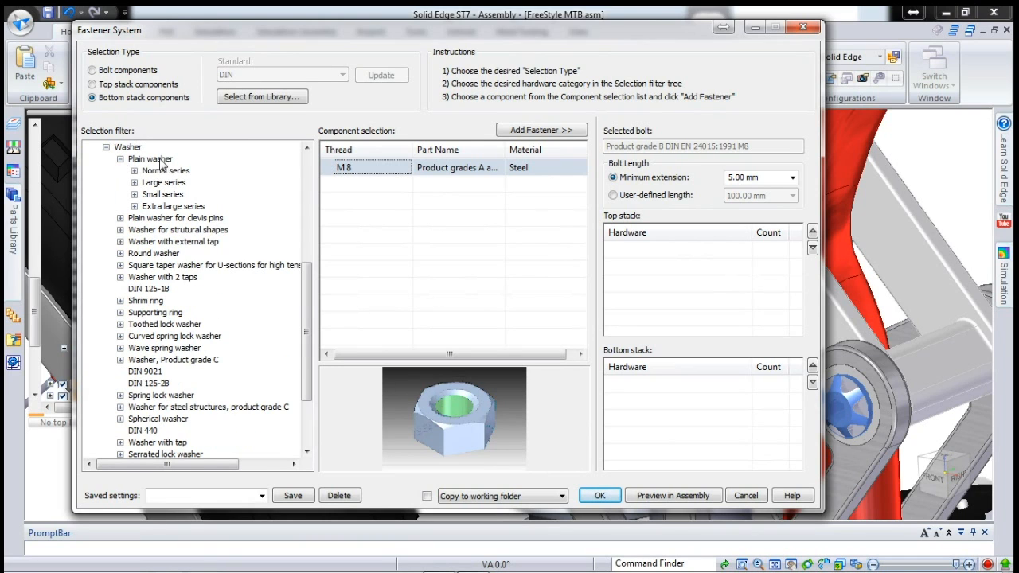
pyautogui.click(165, 171)
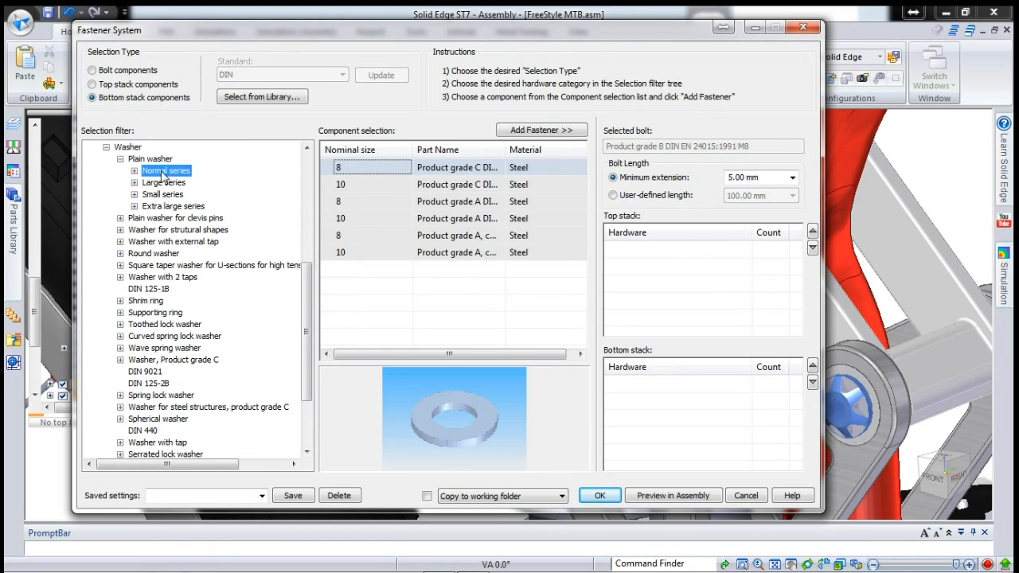
pyautogui.click(357, 167)
pyautogui.click(546, 130)
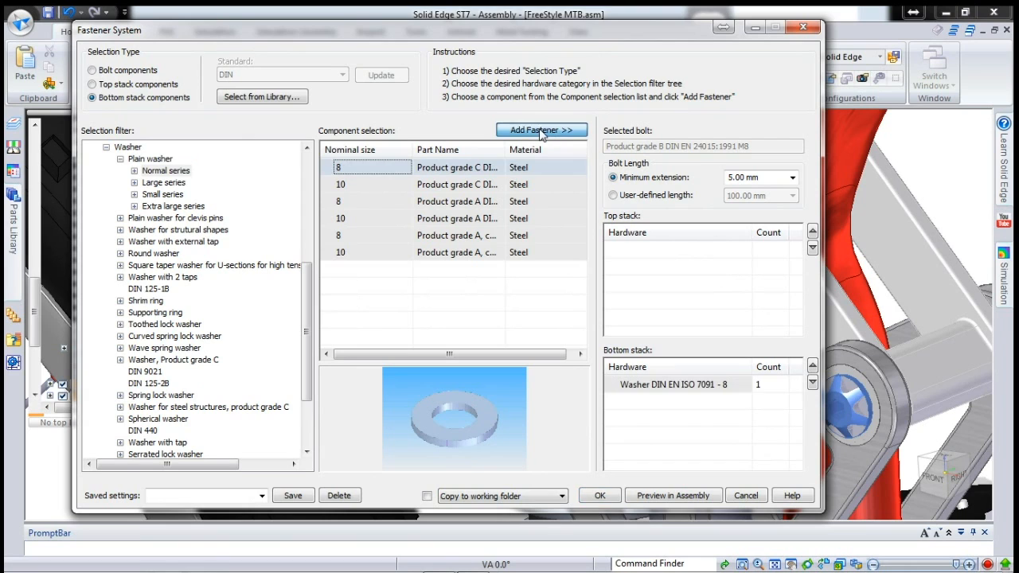
# - Add an M8 prevailing torque type hex nut DIN 980 to the bottom stack
pyautogui.click(106, 147)
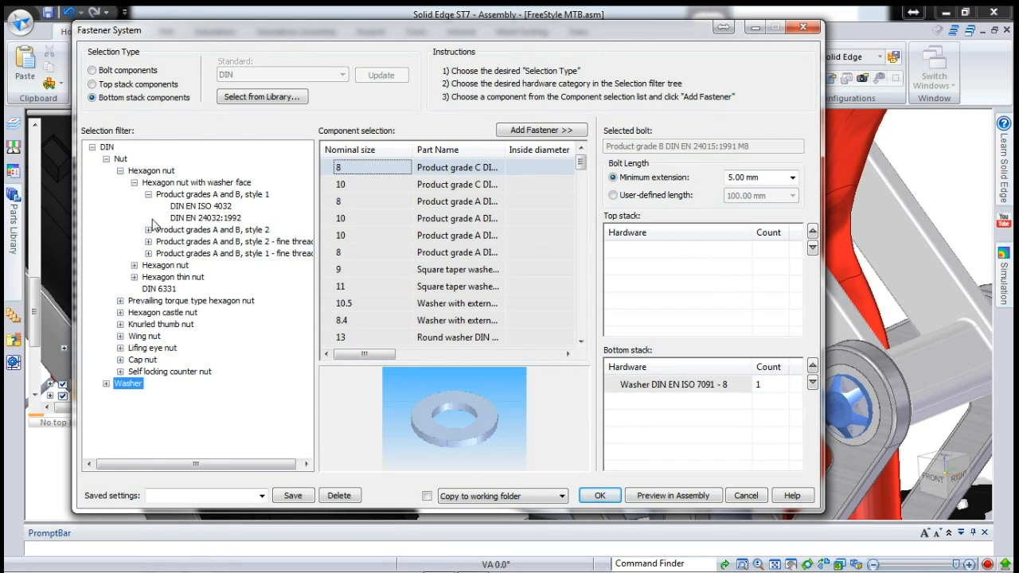
pyautogui.click(120, 171)
pyautogui.click(120, 182)
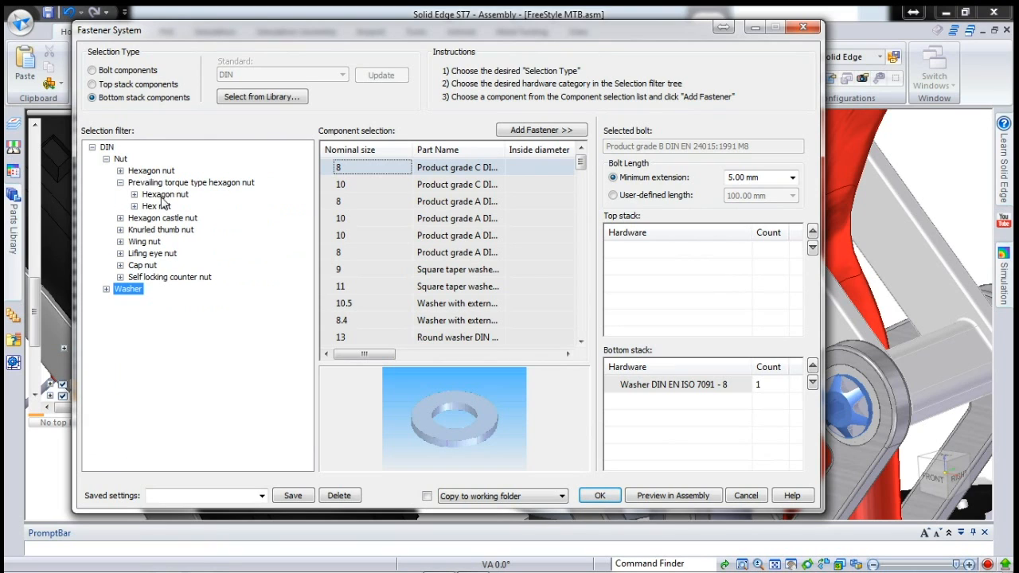
pyautogui.click(135, 194)
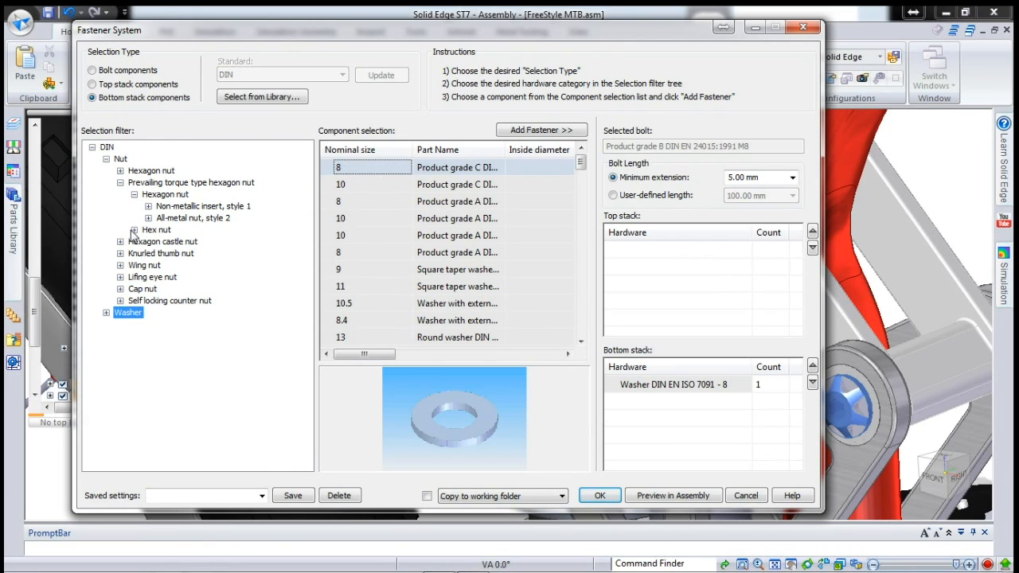
pyautogui.click(133, 230)
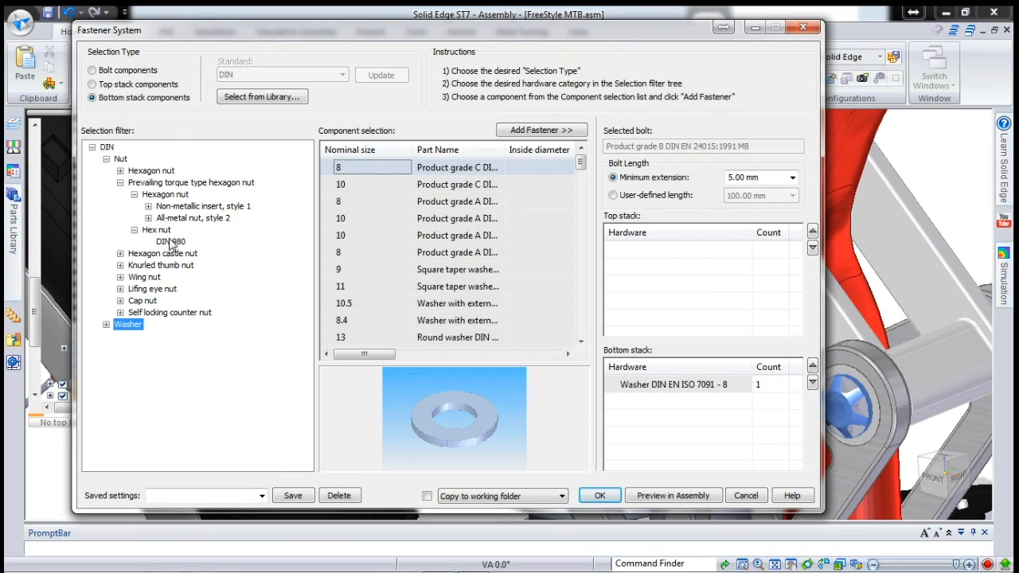
pyautogui.click(171, 242)
pyautogui.click(364, 168)
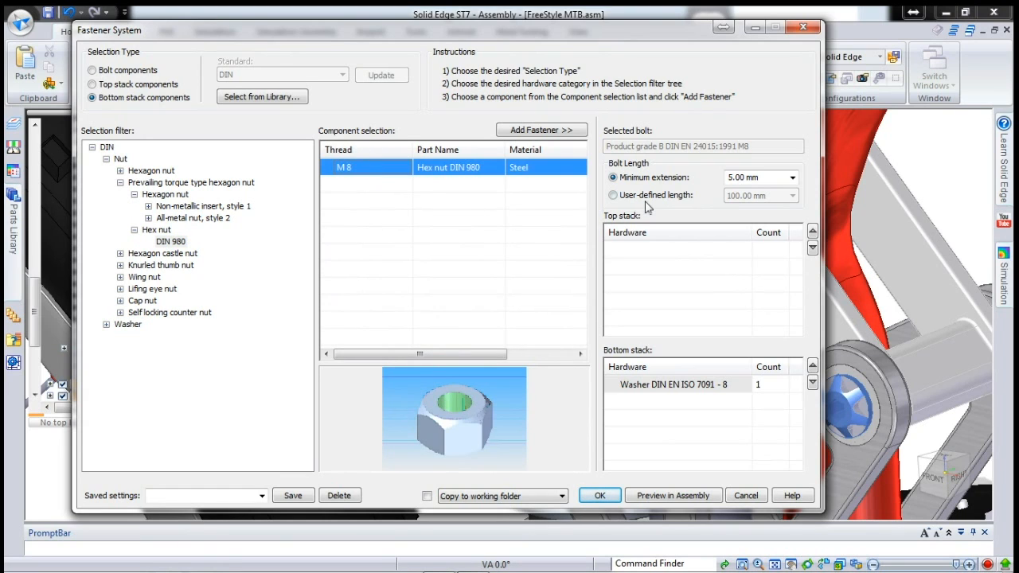
pyautogui.click(545, 130)
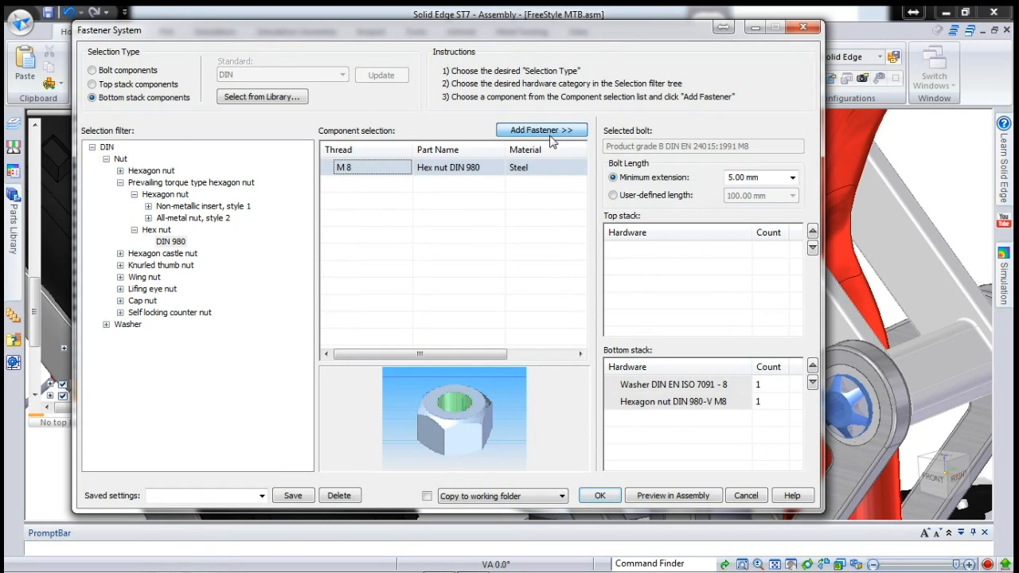
# - Check the bottom stack's washer and nut, accept the hardware, and finish placing the fastener system through the Rocker
pyautogui.click(693, 387)
pyautogui.click(690, 404)
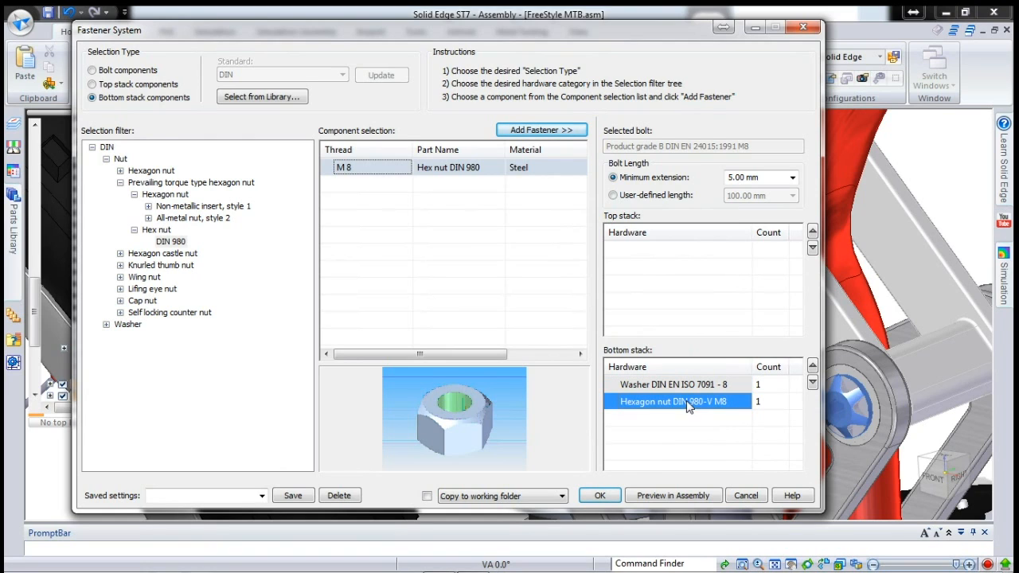
pyautogui.click(603, 497)
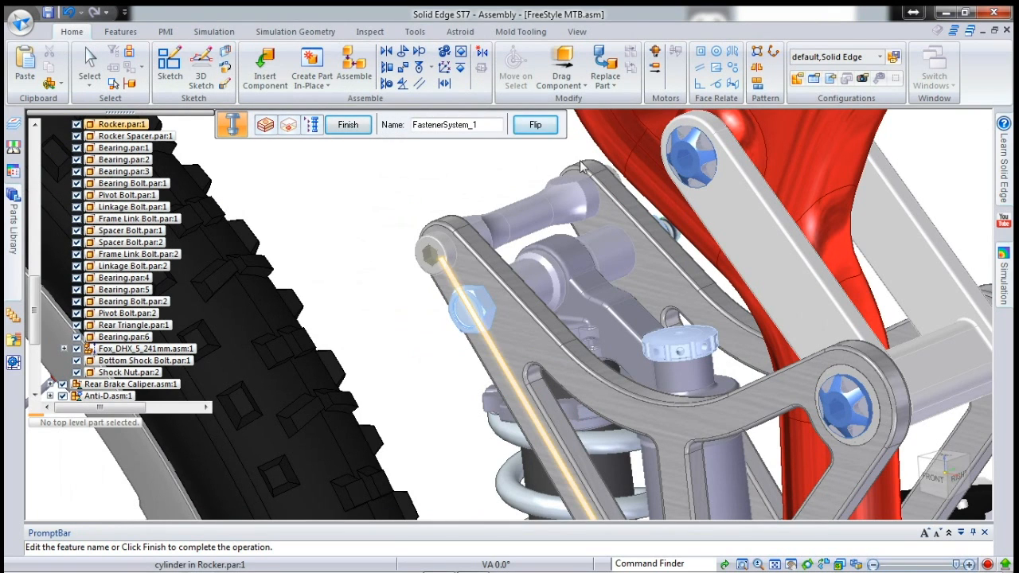
pyautogui.click(348, 125)
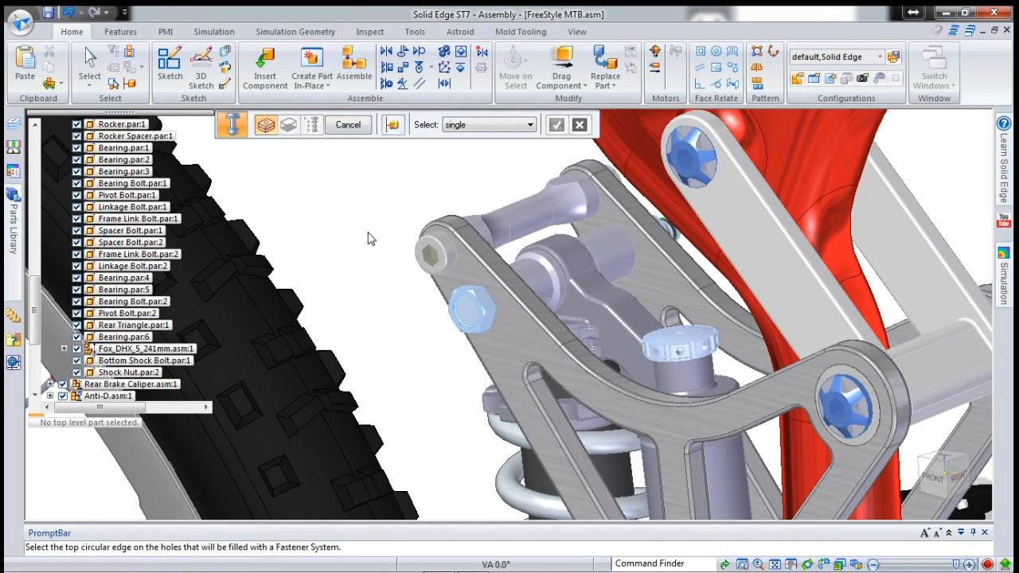
pyautogui.press('Escape')
# - Select the new fastener system in the assembly tree to examine its bolt, washer and nut on the Rocker
pyautogui.scroll(-3, 384, 228)
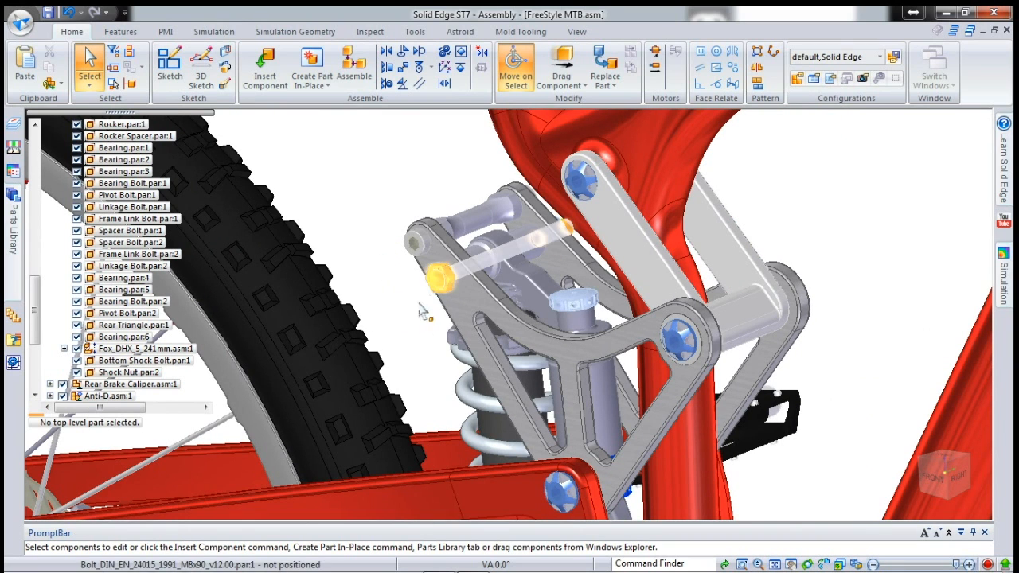
pyautogui.scroll(-5, 57, 362)
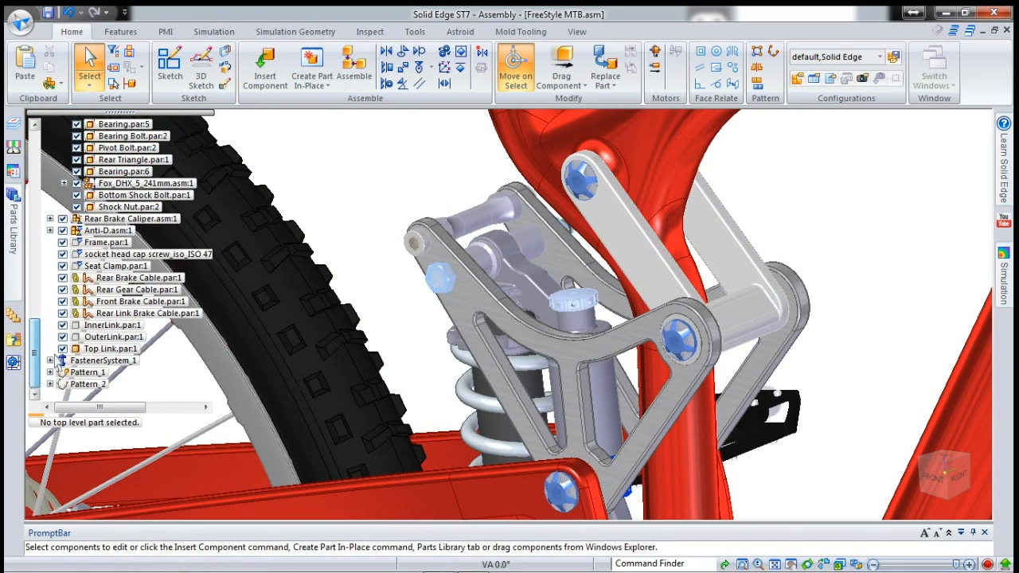
pyautogui.click(100, 361)
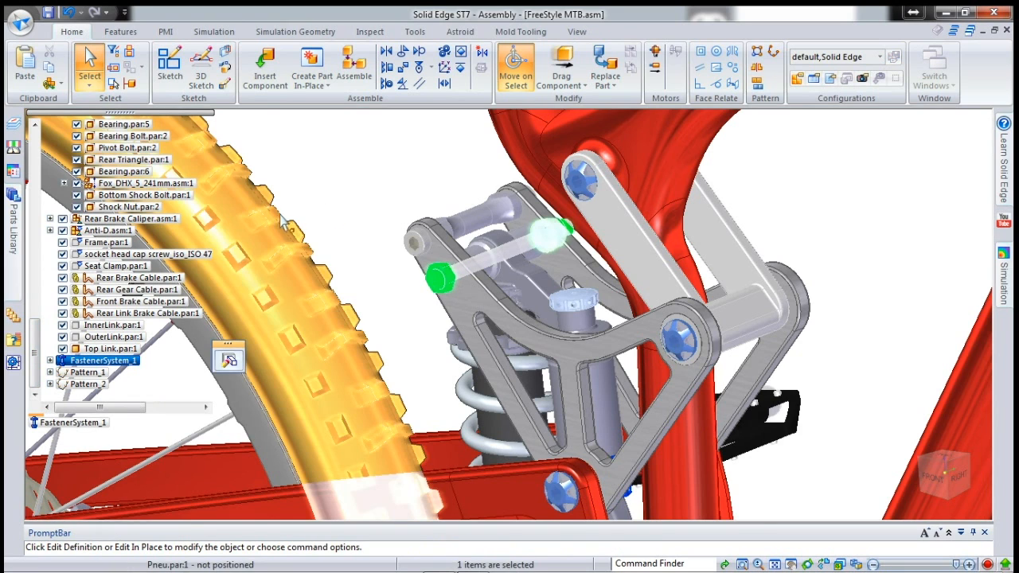
# - Replace the bolt in the Rocker's fastener system with an M8 hexagon socket head cap screw DIN EN ISO 4762
pyautogui.click(333, 206)
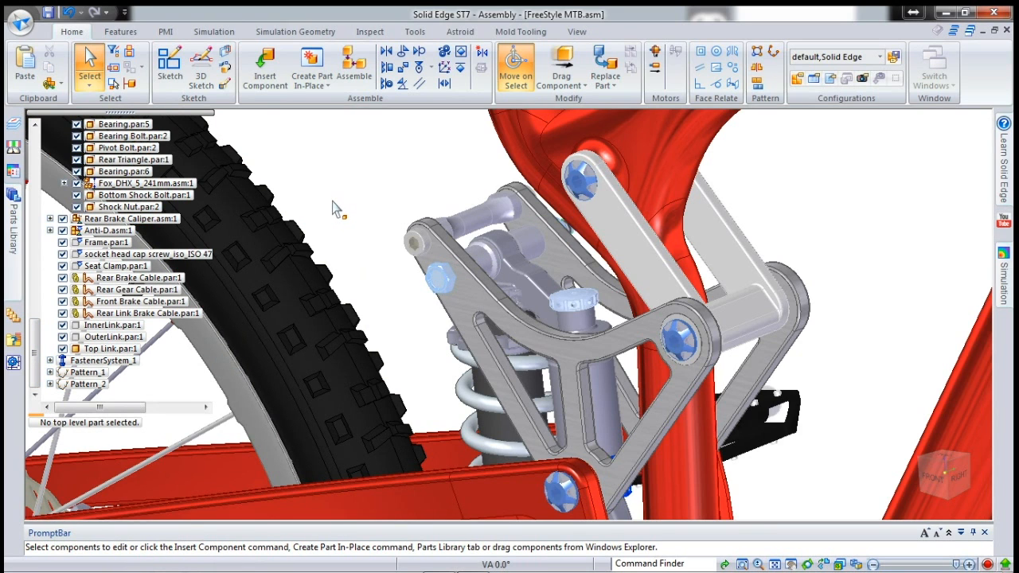
pyautogui.click(102, 361)
pyautogui.click(229, 363)
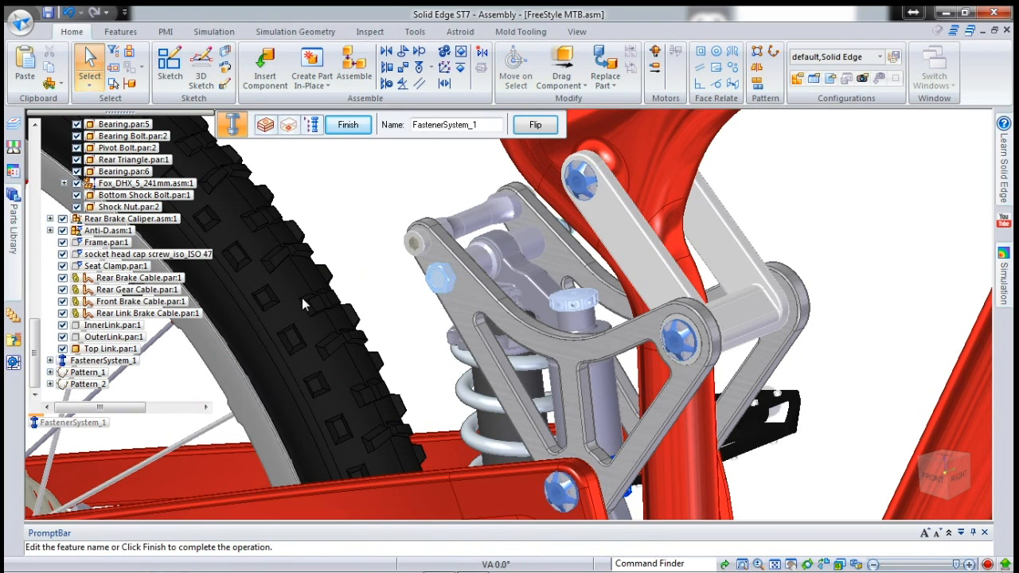
pyautogui.click(310, 127)
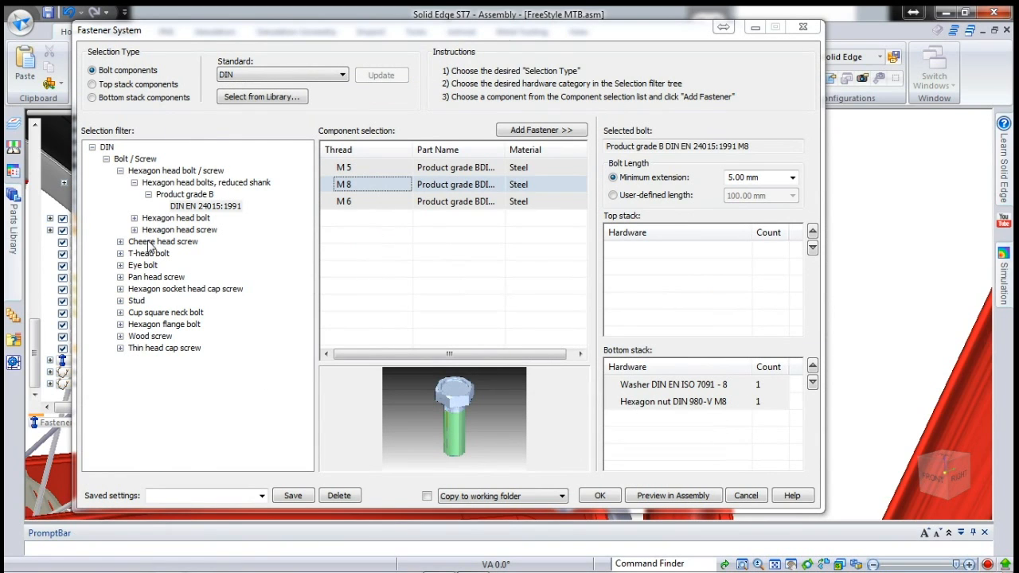
pyautogui.click(120, 290)
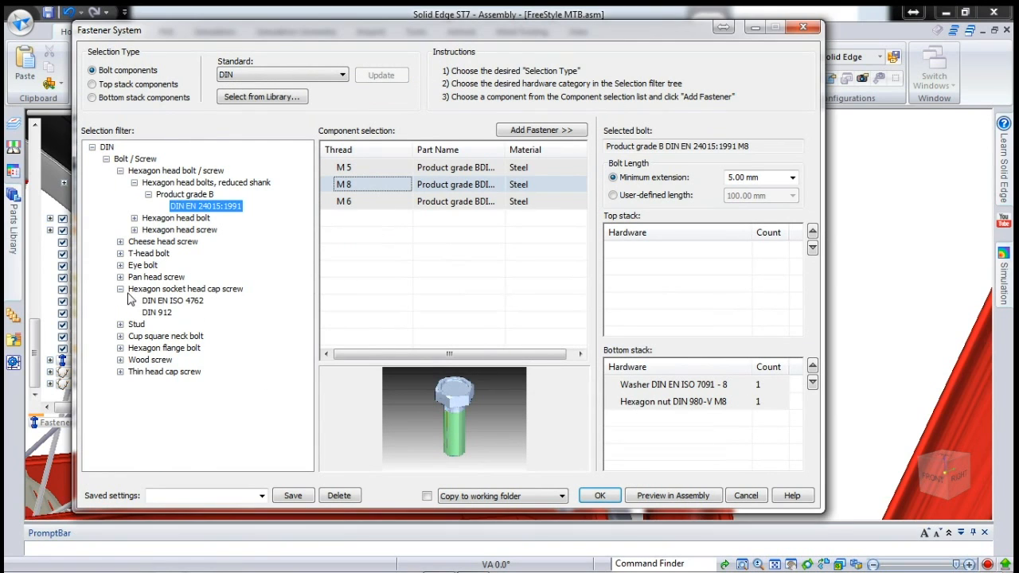
pyautogui.click(164, 301)
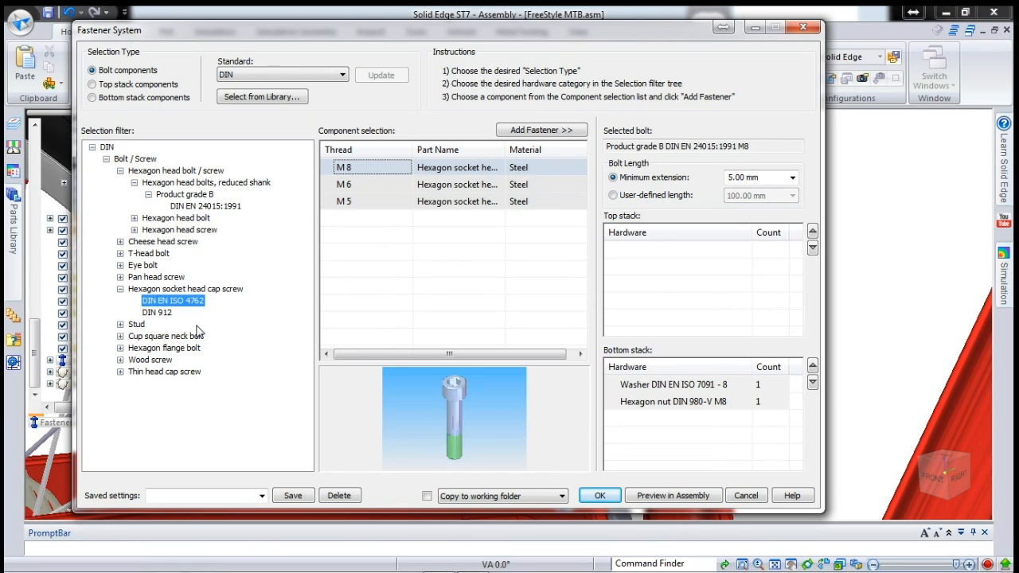
pyautogui.click(357, 165)
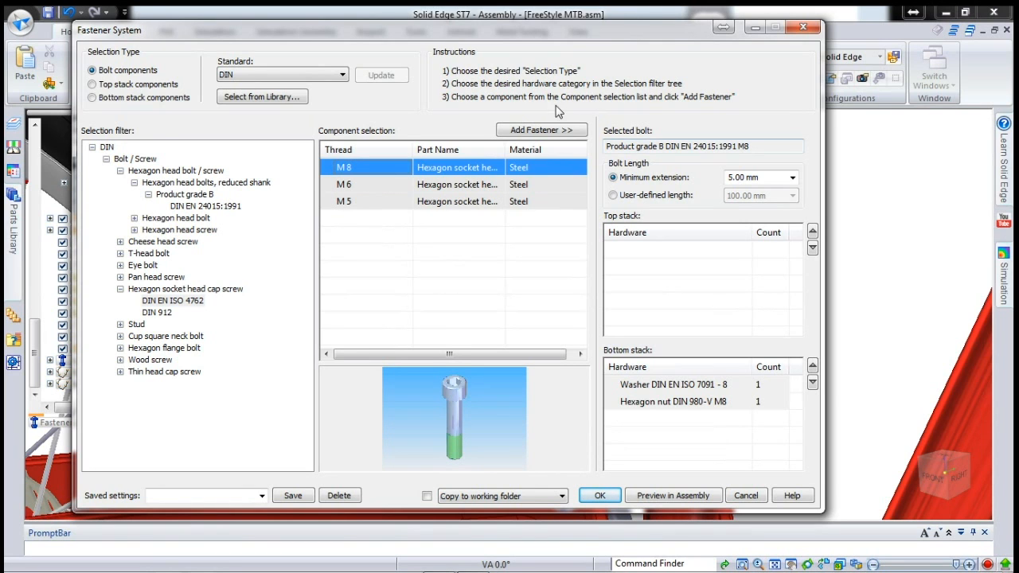
pyautogui.click(545, 131)
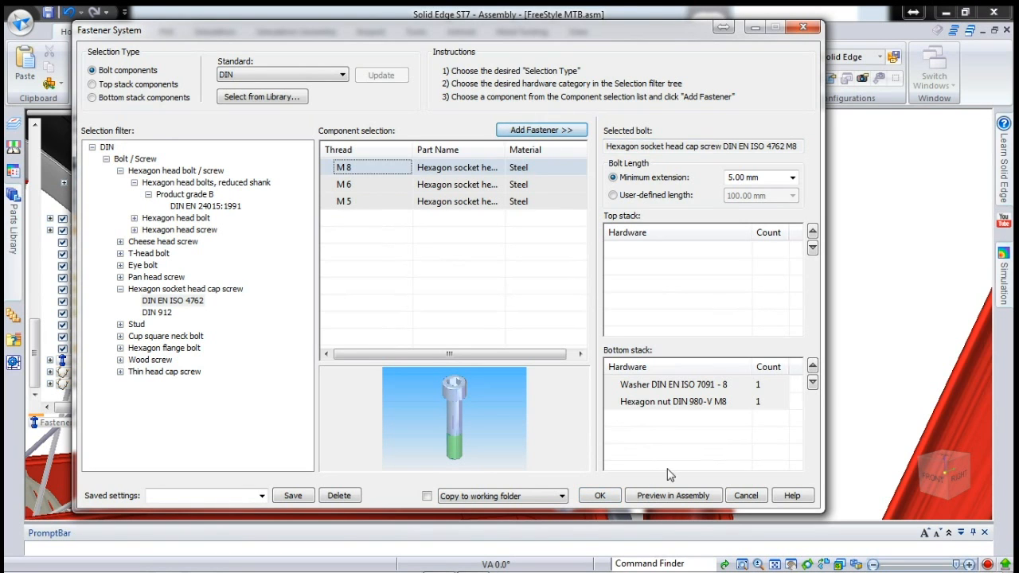
pyautogui.click(598, 495)
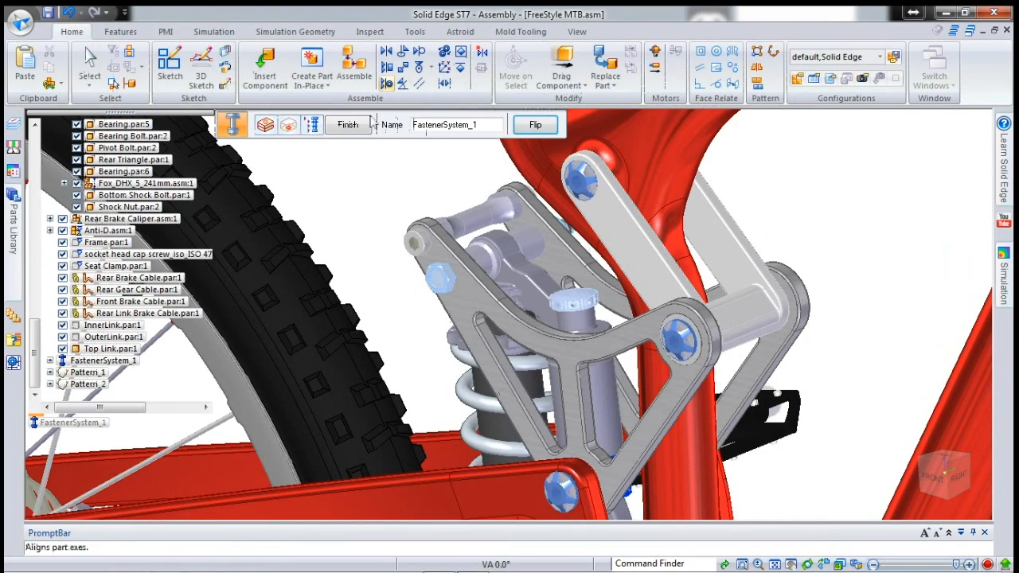
pyautogui.click(348, 126)
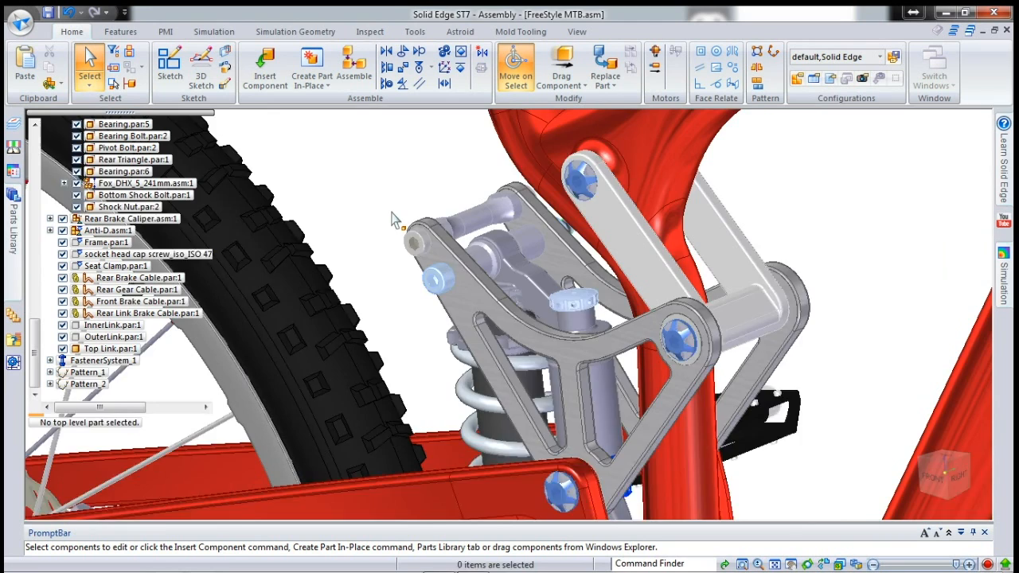
pyautogui.scroll(-3, 390, 223)
pyautogui.hotkey('alt', 'Tab')
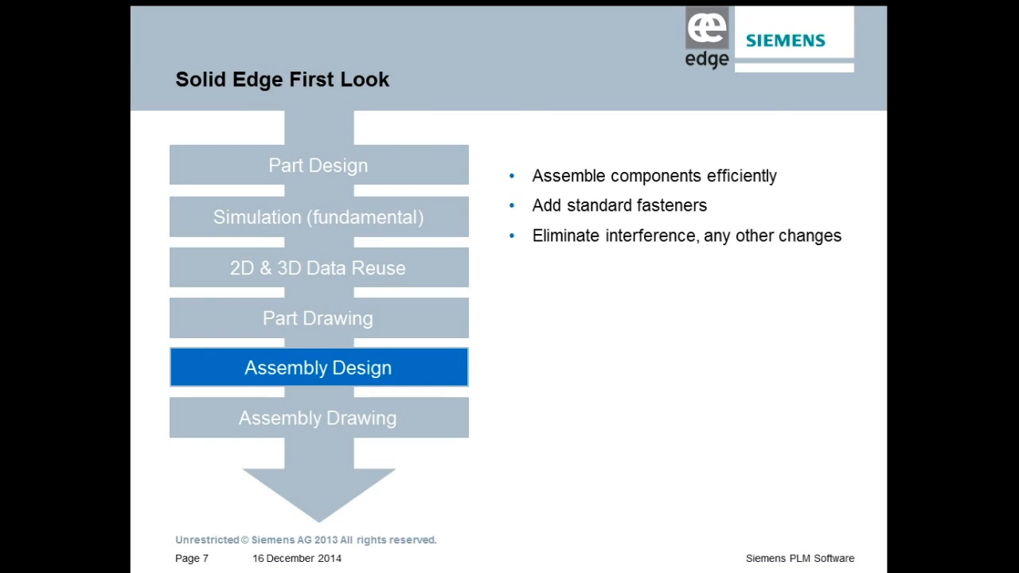
pyautogui.click(608, 387)
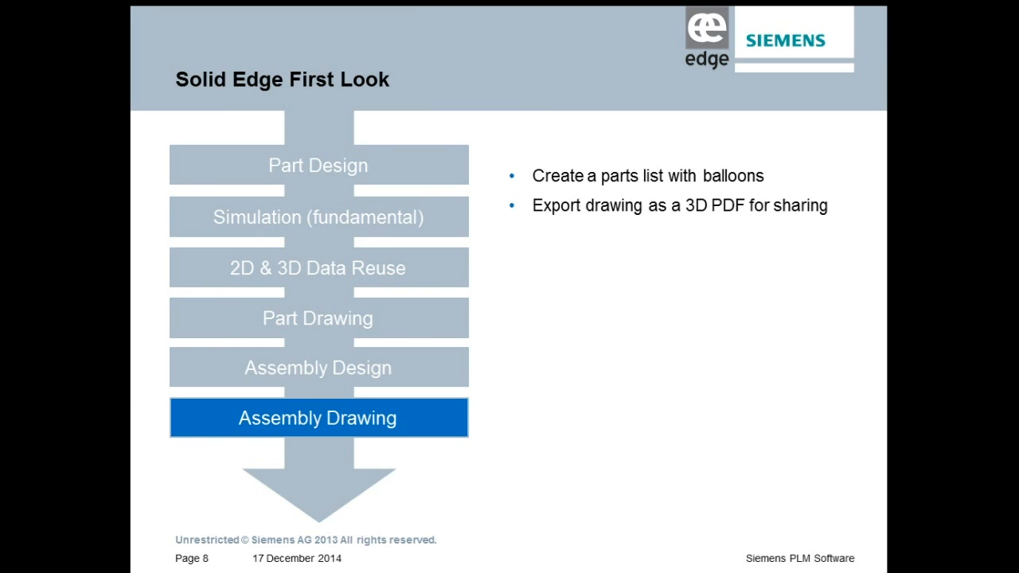
pyautogui.hotkey('alt', 'Tab')
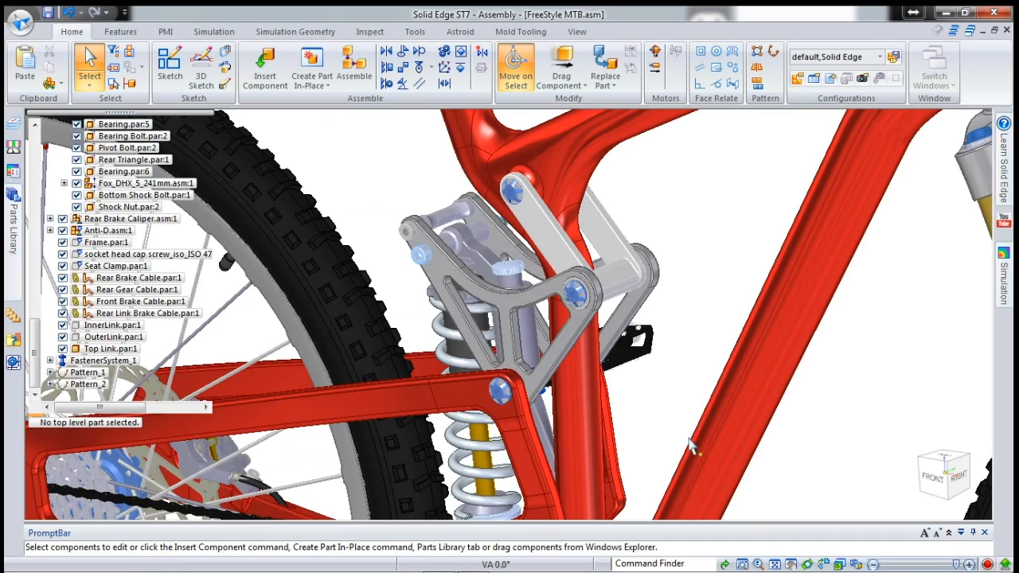
# - Save the FreeStyle MTB assembly with the whole bike in view
pyautogui.scroll(-5, 689, 340)
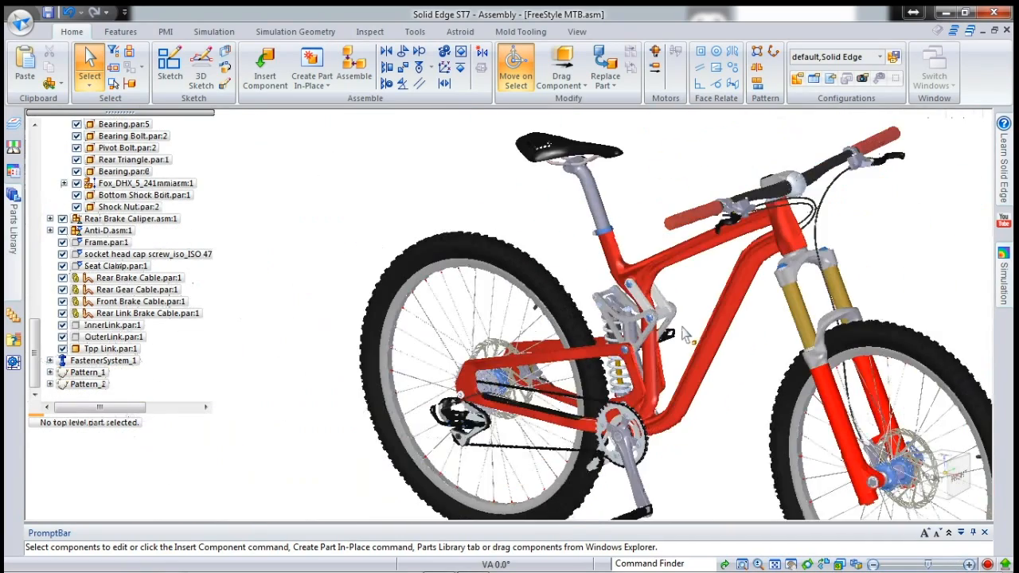
pyautogui.scroll(-3, 338, 230)
pyautogui.scroll(1, 382, 205)
pyautogui.scroll(1, 482, 211)
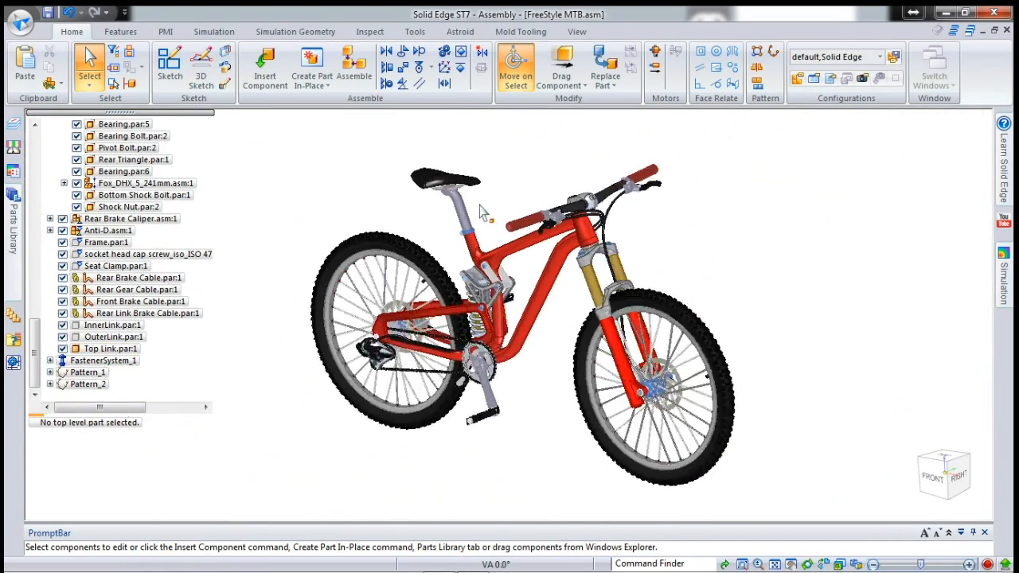
pyautogui.scroll(1, 482, 211)
pyautogui.click(48, 12)
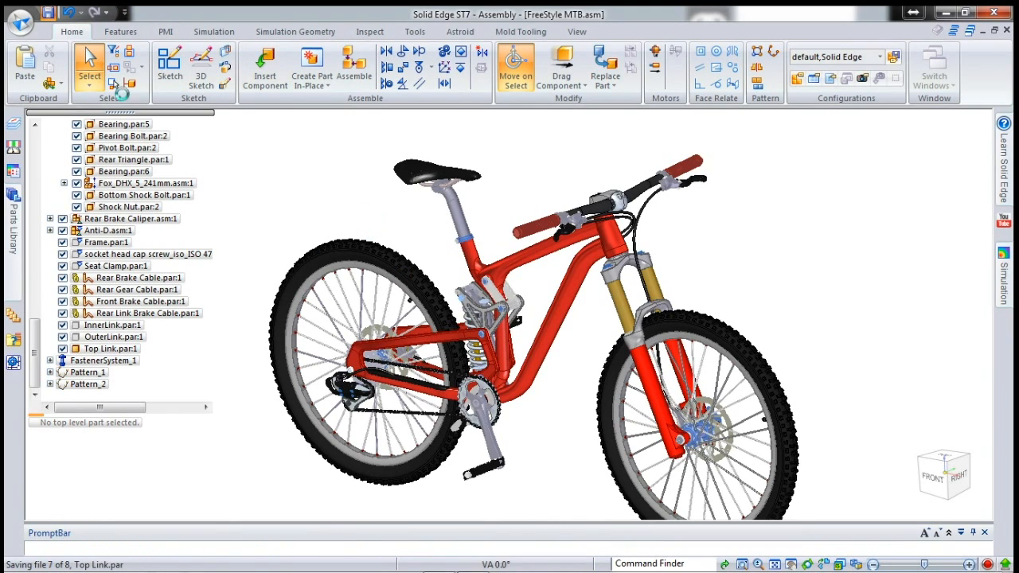
# - Create a new drawing from the active FreeStyle MTB assembly
pyautogui.click(21, 22)
pyautogui.moveTo(72, 52)
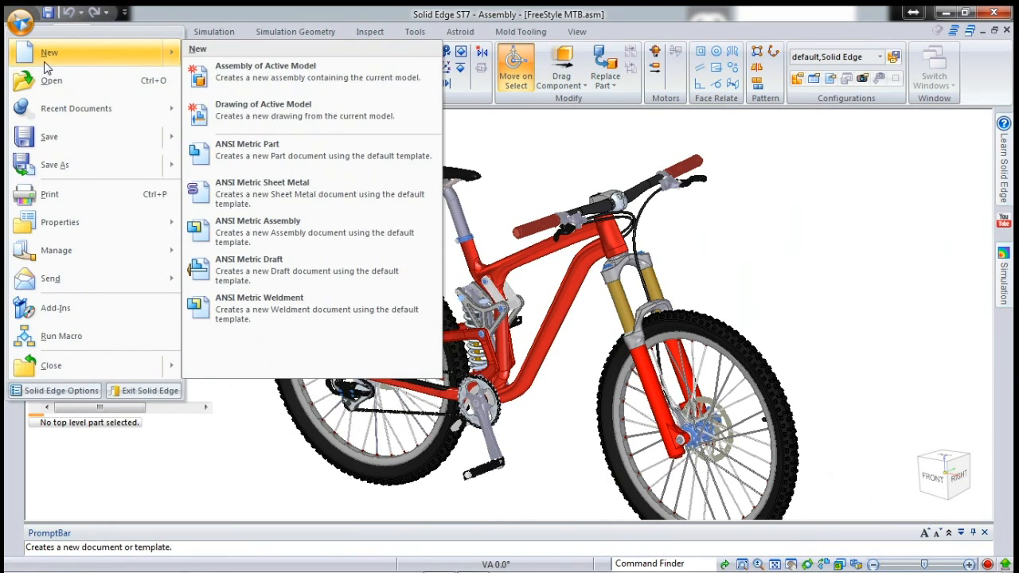
pyautogui.click(269, 110)
pyautogui.click(494, 323)
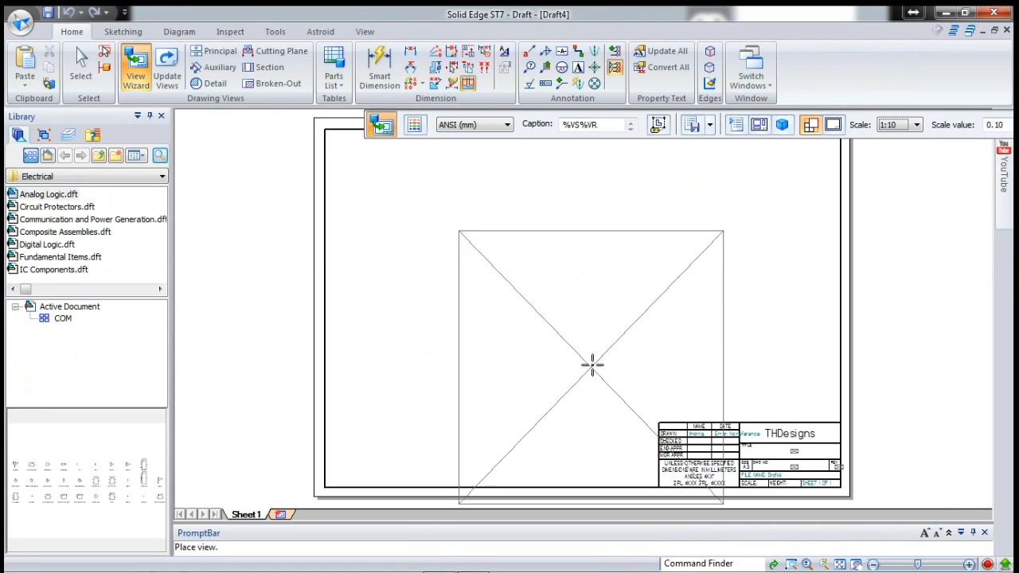
# - Lay out the drawing with a front-oriented custom primary view plus top, right and upper-right pictorial views
pyautogui.click(759, 124)
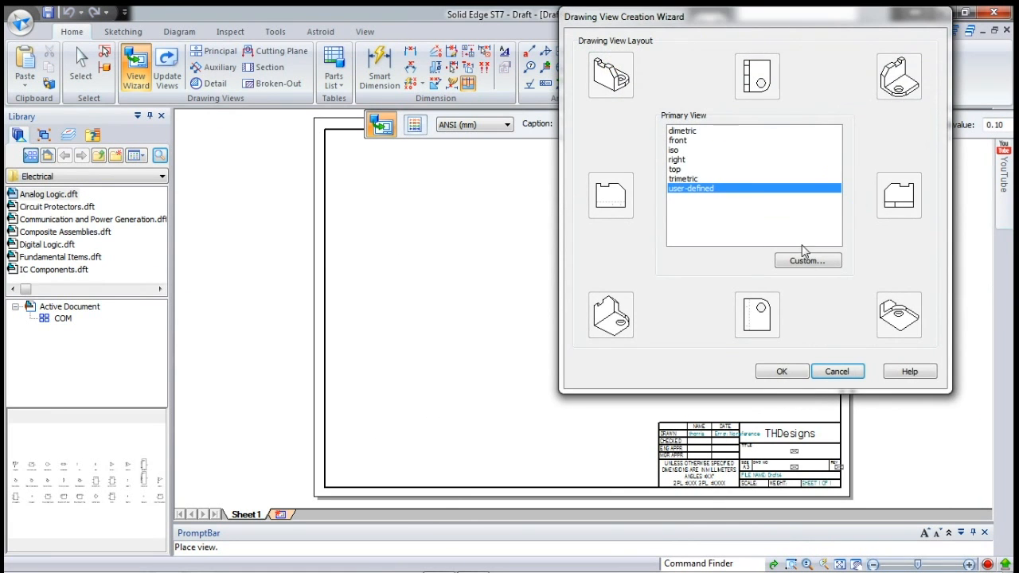
pyautogui.click(808, 261)
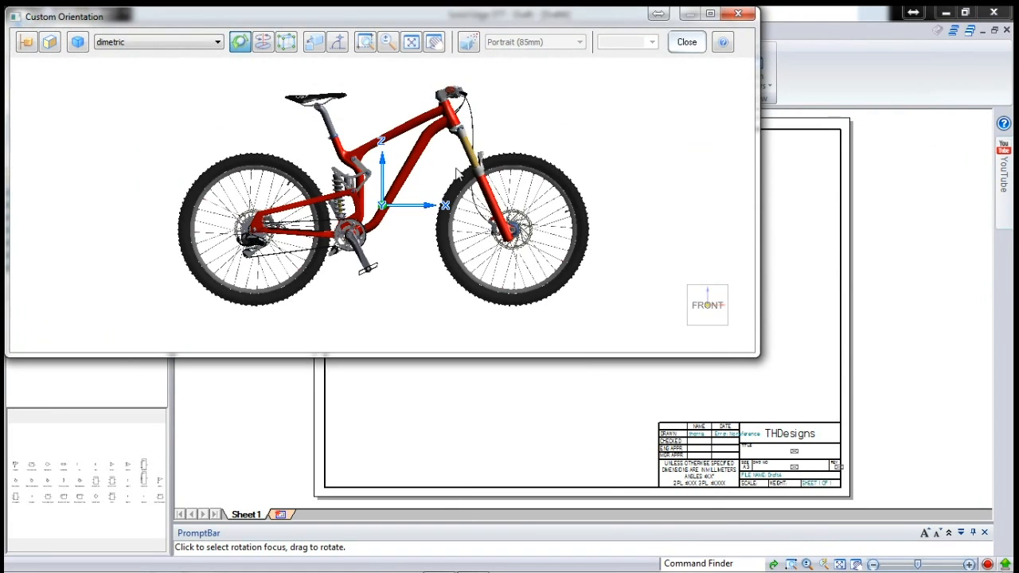
pyautogui.click(687, 42)
pyautogui.click(652, 284)
pyautogui.click(511, 165)
pyautogui.click(649, 167)
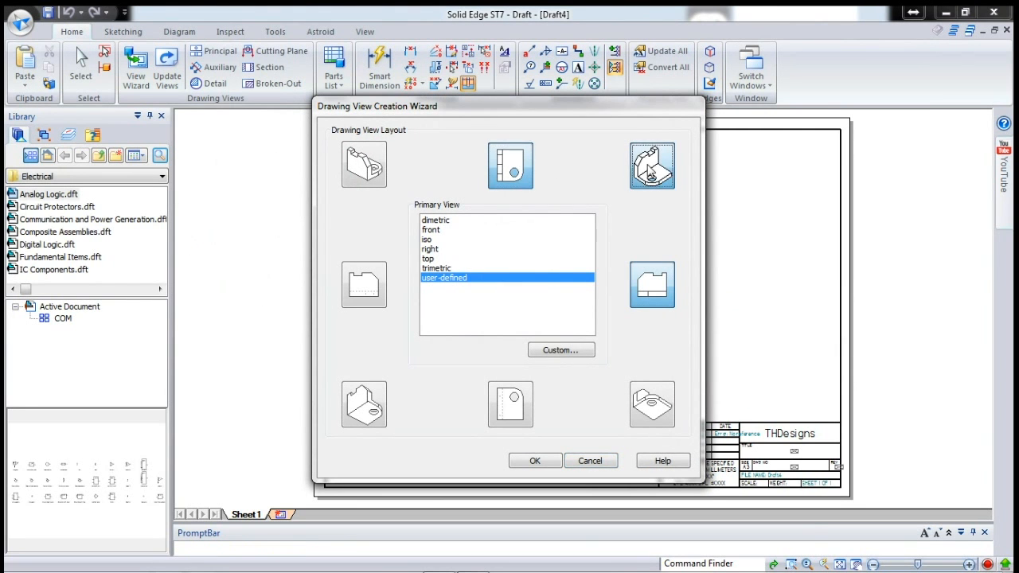
pyautogui.click(536, 461)
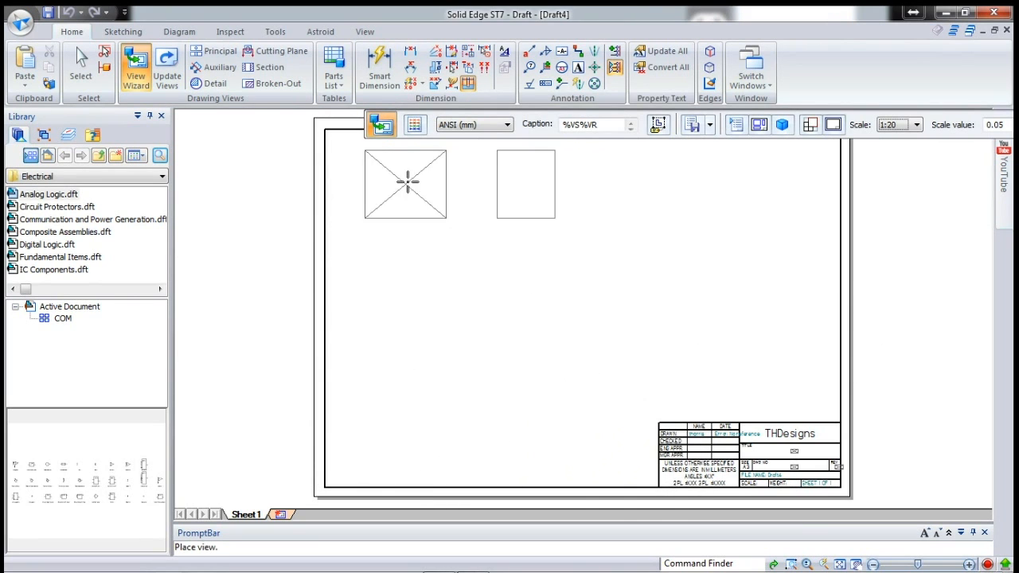
# - Turn on shading for the drawing views before placing them
pyautogui.moveTo(430, 135); pyautogui.dragTo(242, 135)
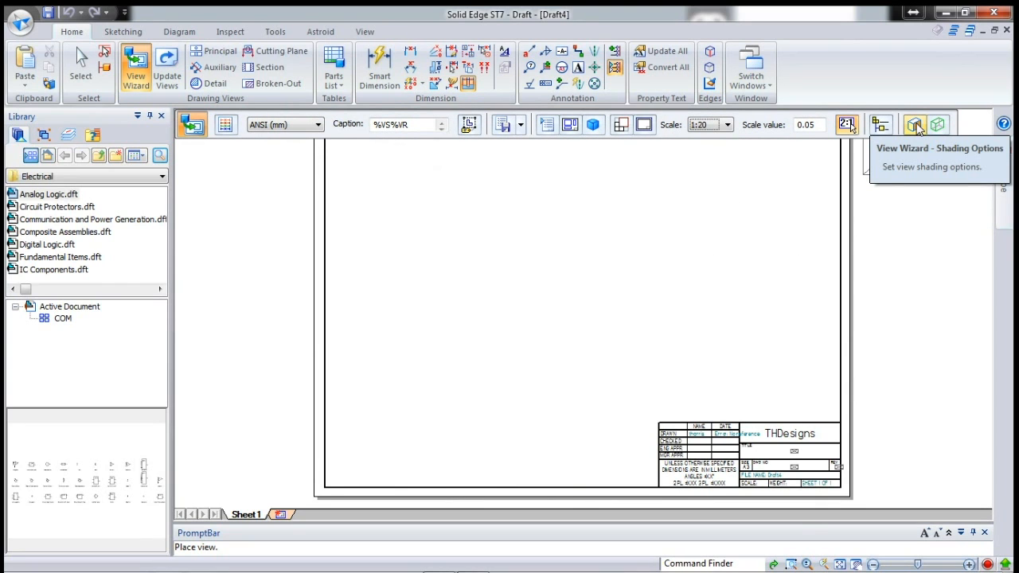
pyautogui.click(915, 126)
pyautogui.click(893, 167)
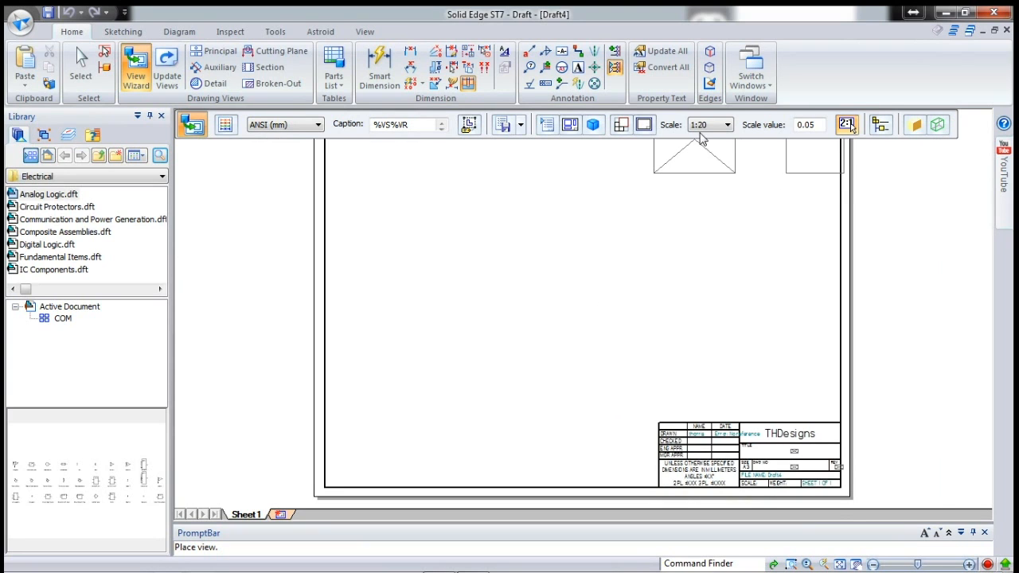
# - Try a scale of 1:10 for the drawing views
pyautogui.click(725, 127)
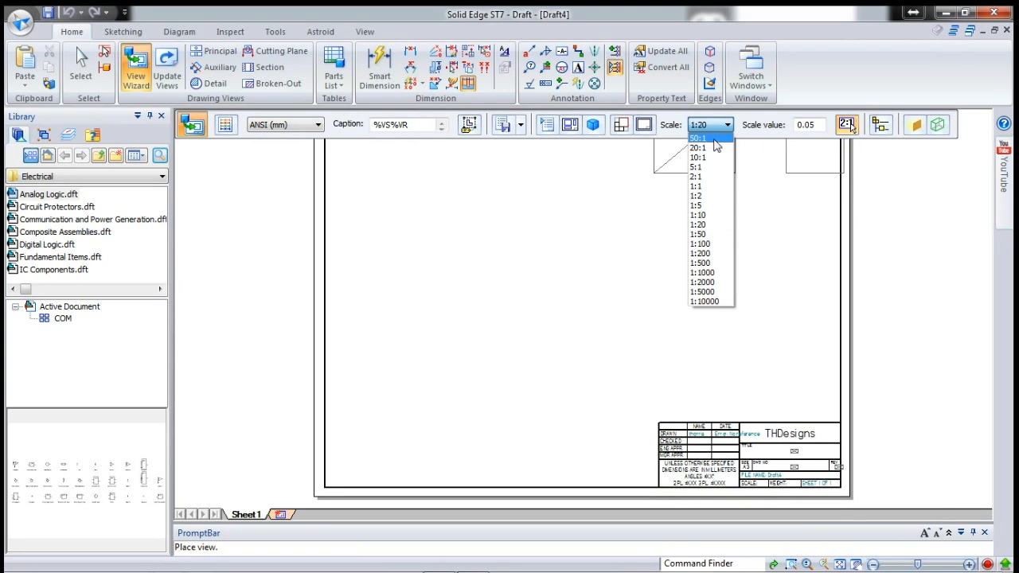
pyautogui.click(711, 216)
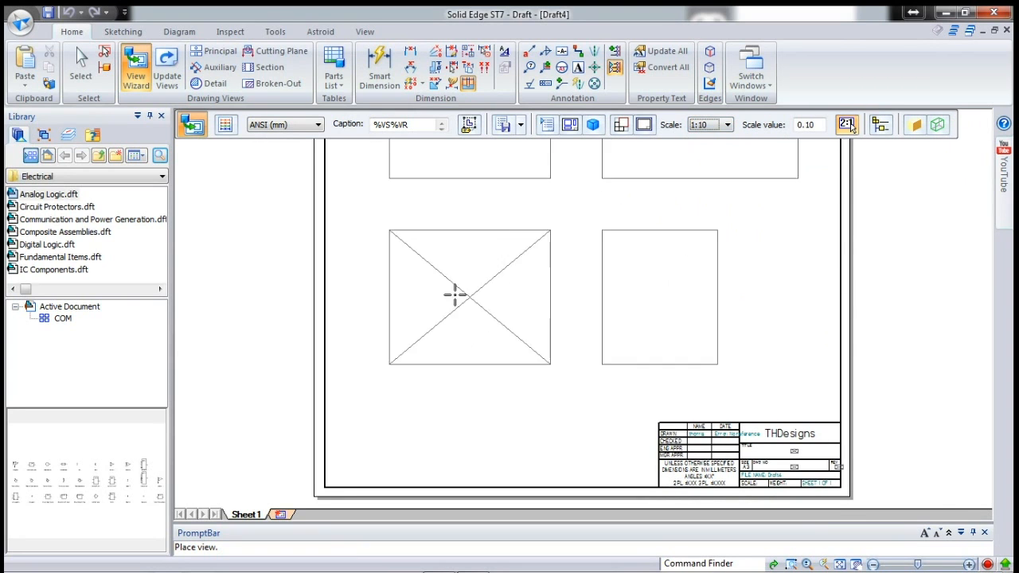
# - Set the view scale to 1:20 and place the four drawing views on Sheet 1 beside the title block
pyautogui.click(727, 126)
pyautogui.click(705, 226)
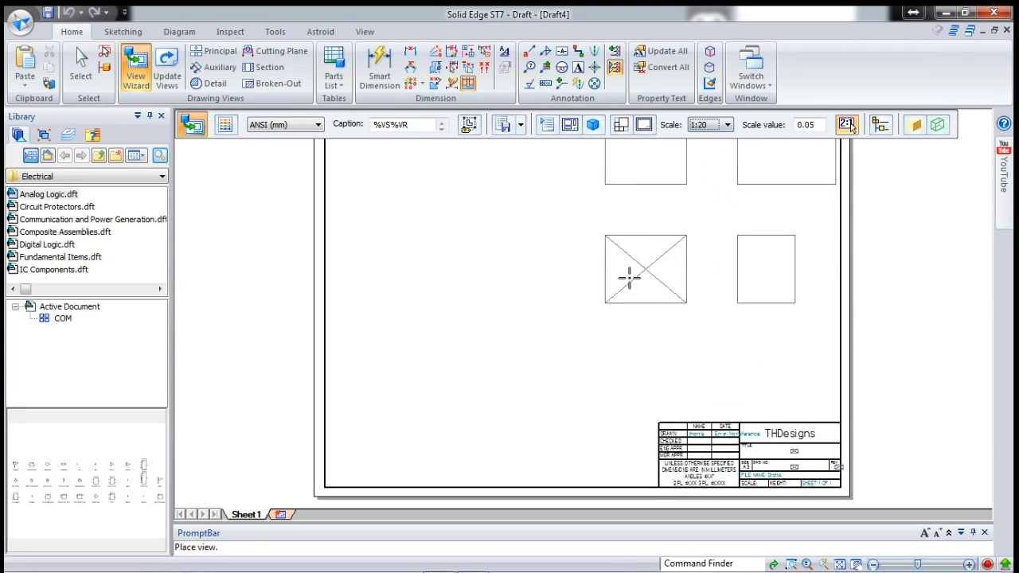
pyautogui.click(533, 351)
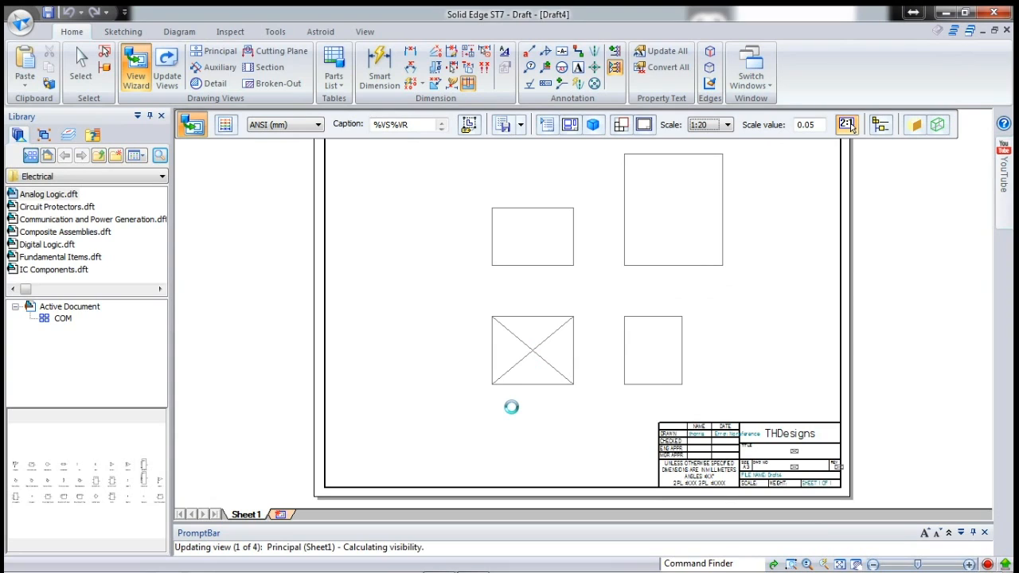
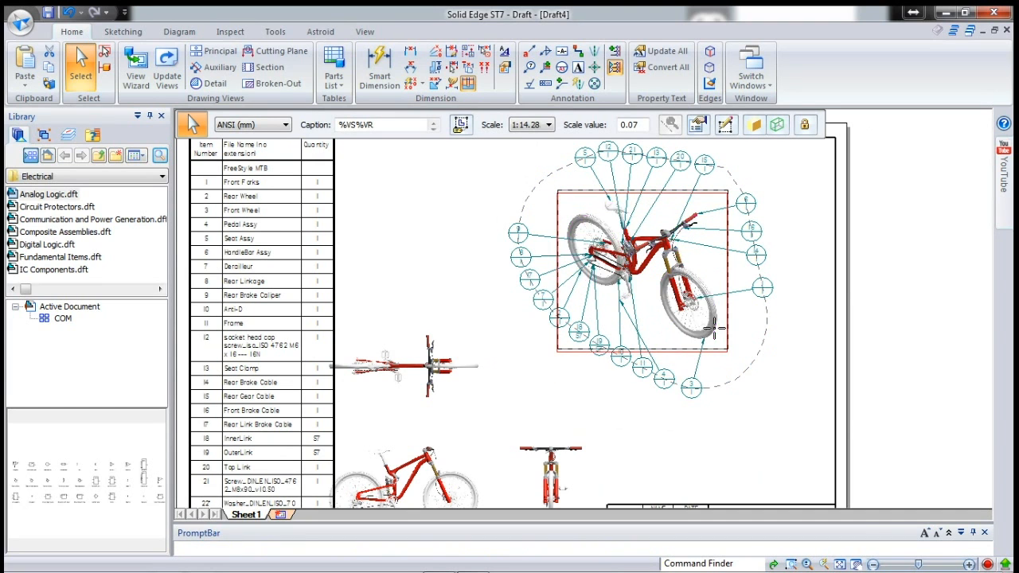
# - Select the item 1 balloon on the pictorial bike view and examine its balloon display options
pyautogui.click(776, 423)
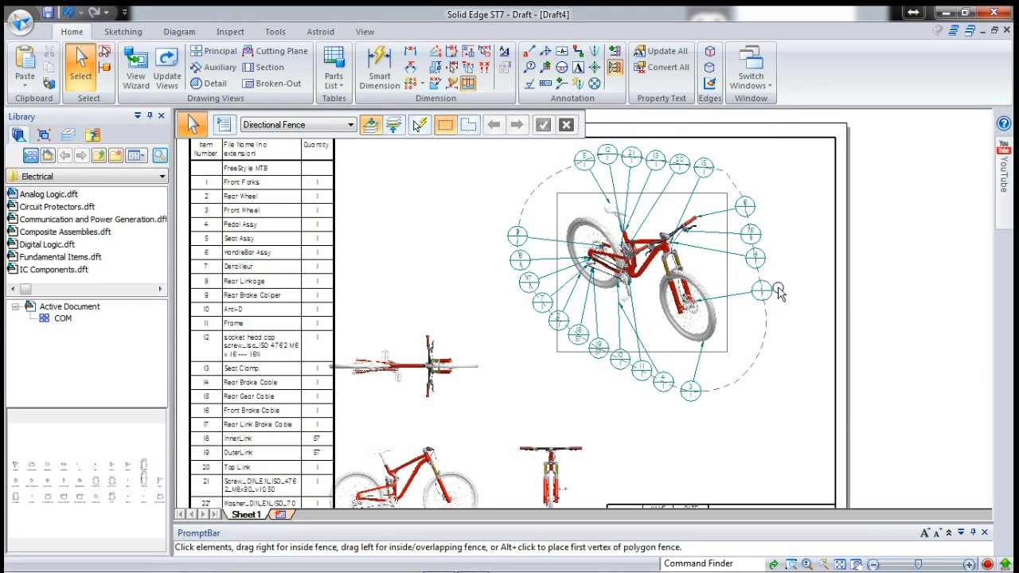
pyautogui.scroll(2, 778, 289)
pyautogui.click(763, 307)
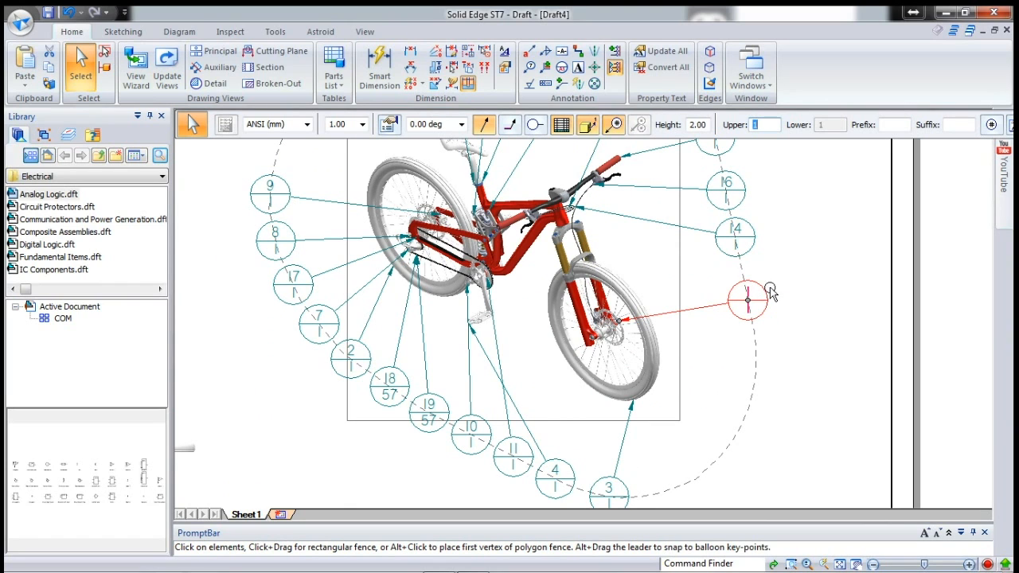
pyautogui.click(613, 127)
pyautogui.click(810, 311)
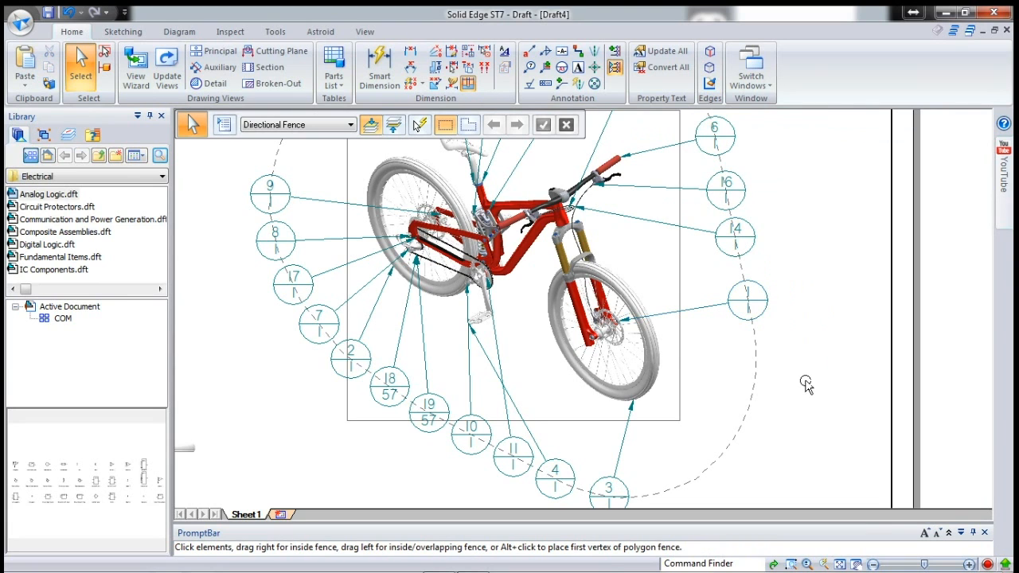
pyautogui.scroll(-2, 809, 382)
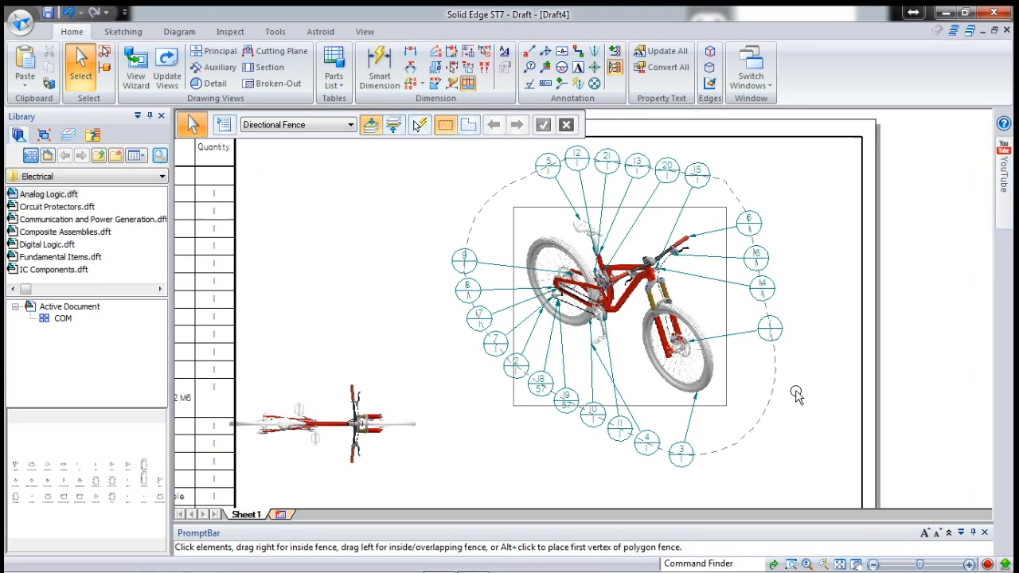
# - Select all balloons on the pictorial bike view by element type and turn off their item count display
pyautogui.click(419, 127)
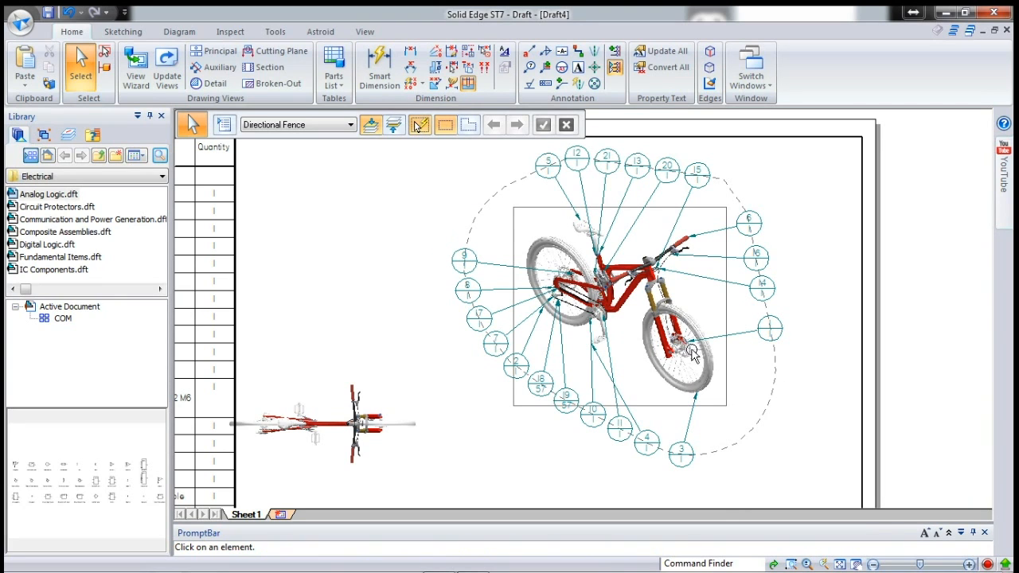
pyautogui.click(763, 341)
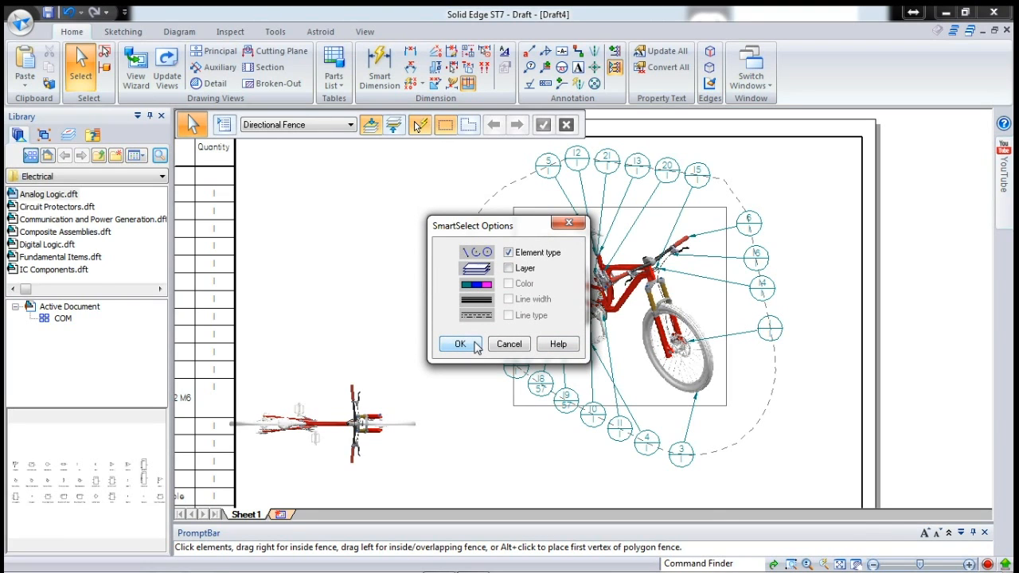
pyautogui.click(461, 344)
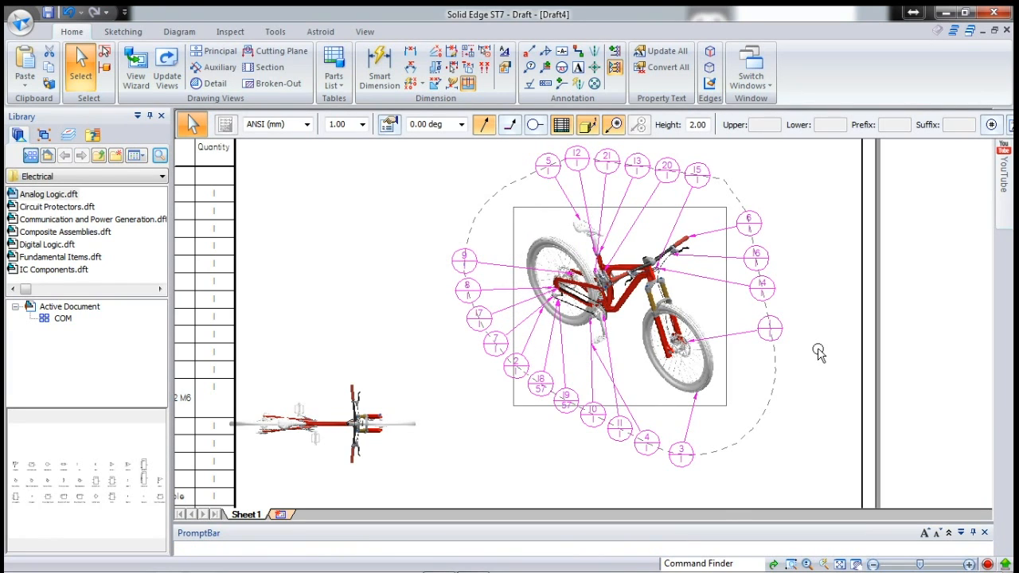
pyautogui.click(617, 128)
pyautogui.click(820, 312)
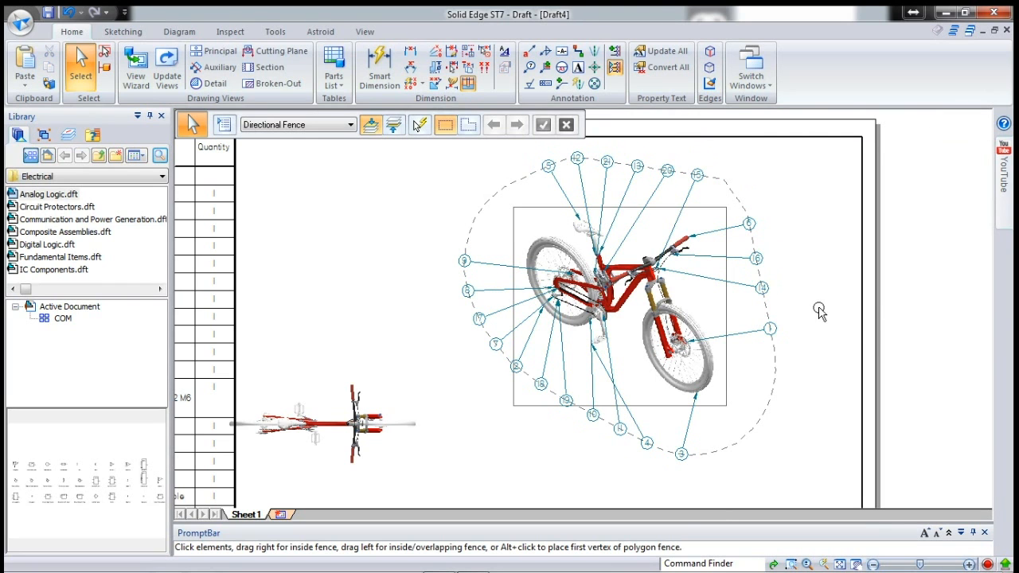
# - Move the bike's side view, with its aligned top view, horizontally until both are clear of the parts list
pyautogui.scroll(1, 714, 165)
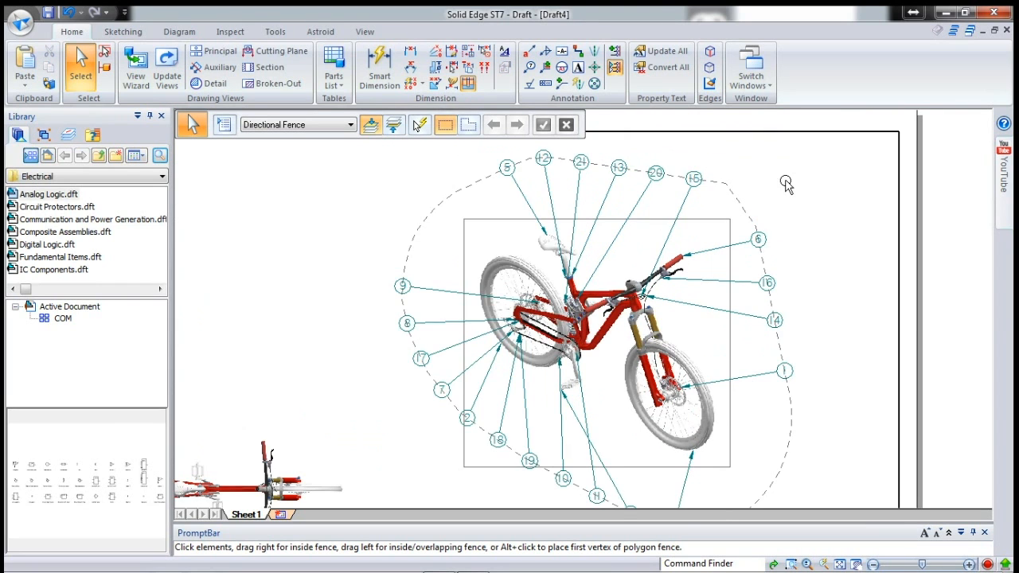
pyautogui.scroll(-2, 786, 172)
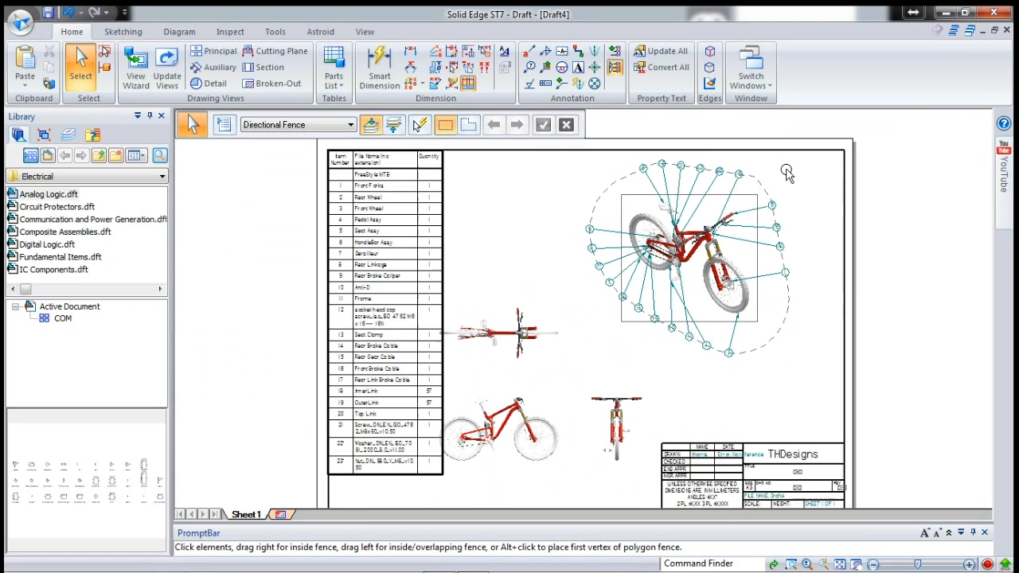
pyautogui.scroll(1, 422, 166)
pyautogui.scroll(-1, 391, 181)
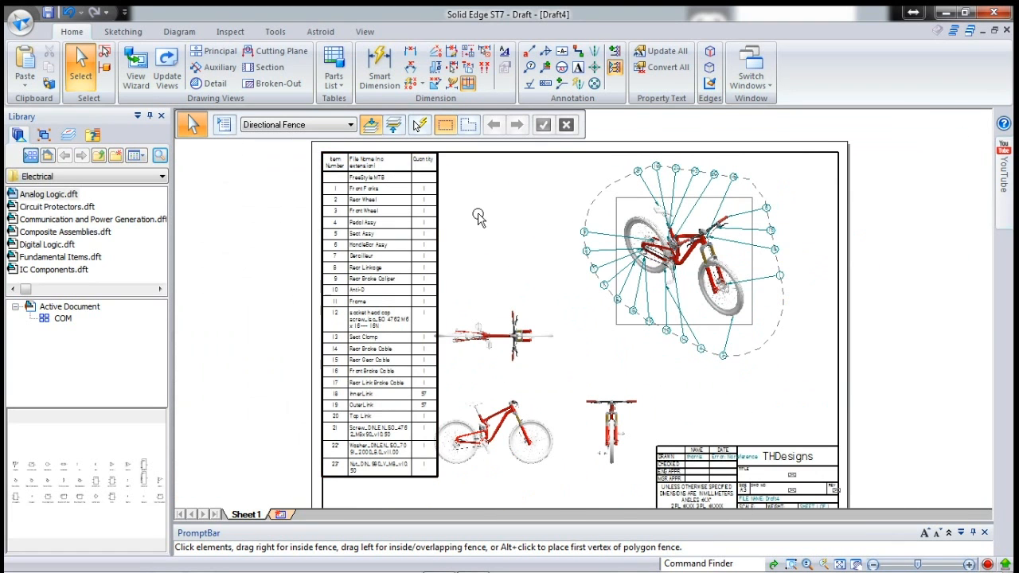
pyautogui.click(553, 441)
pyautogui.click(552, 440)
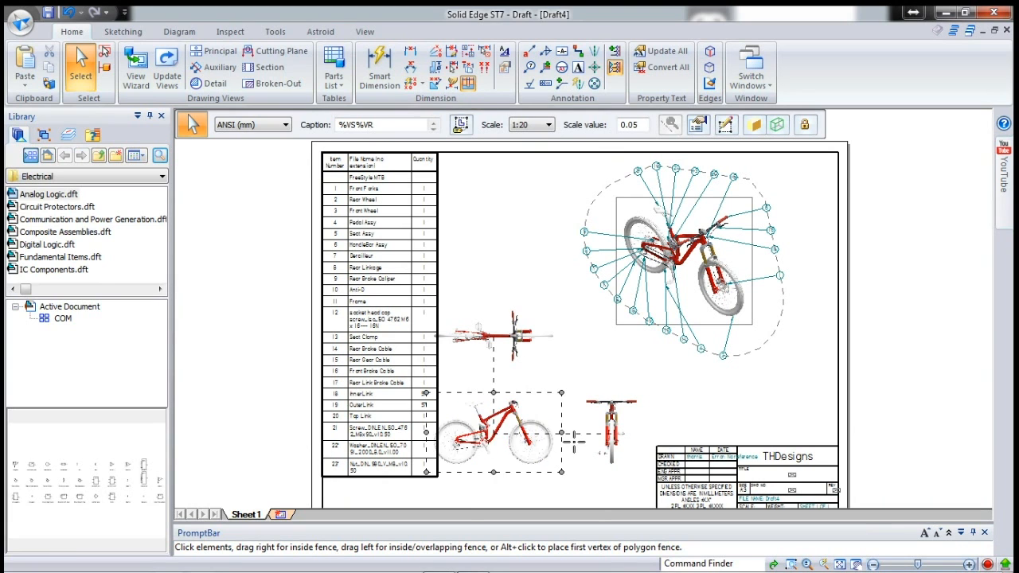
pyautogui.click(661, 430)
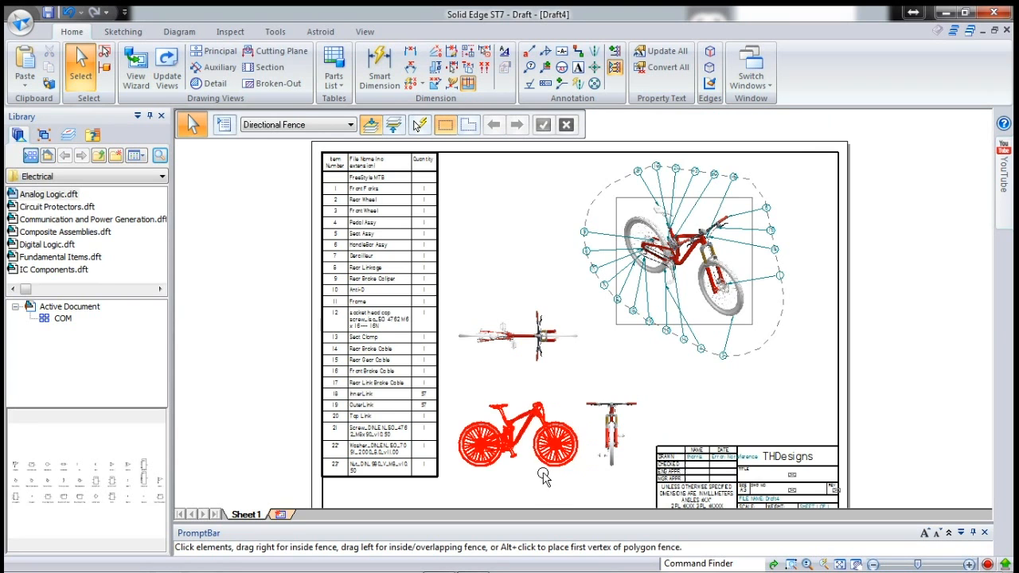
# - Sketch a narrow rectangular broken-out section profile about 14 mm long over the rear shock in the side view and finish the profile
pyautogui.scroll(1, 546, 475)
pyautogui.scroll(-1, 595, 359)
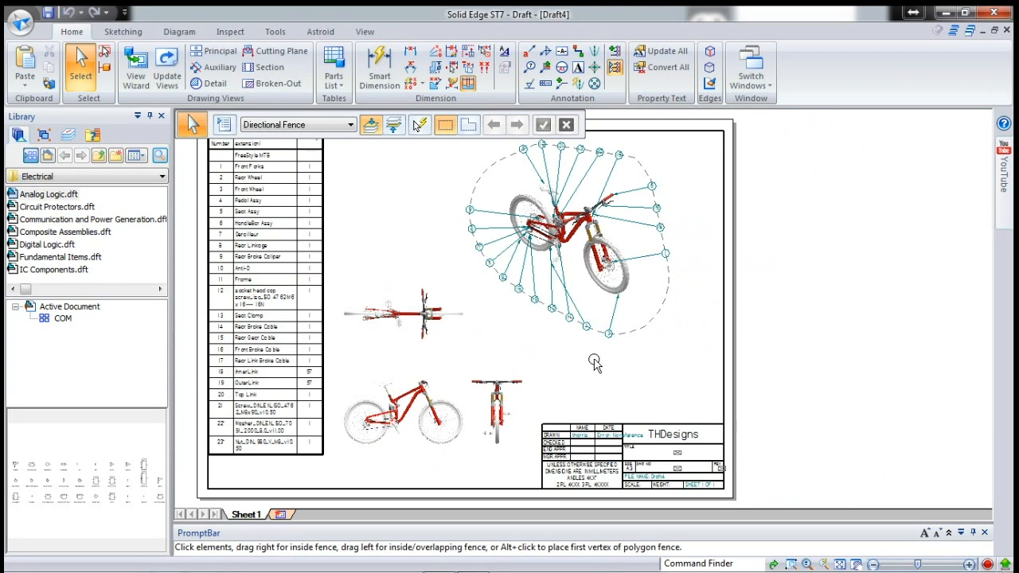
pyautogui.click(273, 83)
pyautogui.scroll(3, 456, 408)
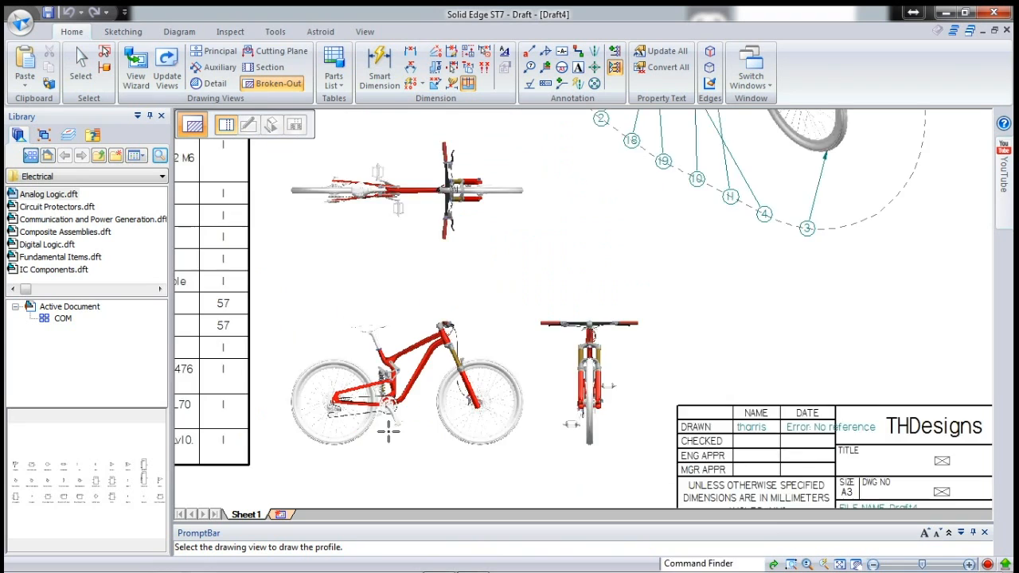
pyautogui.click(412, 397)
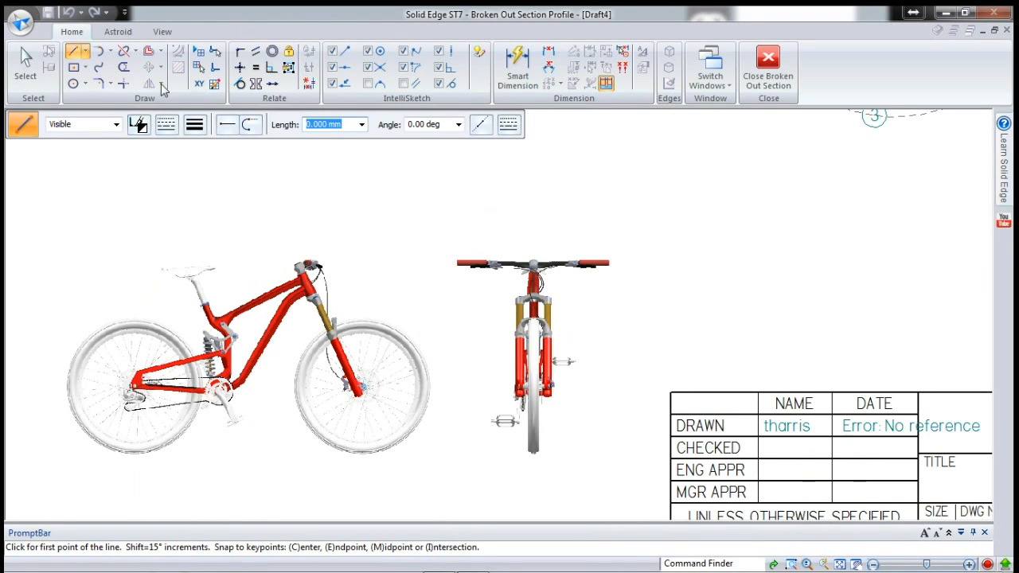
pyautogui.click(86, 68)
pyautogui.click(93, 117)
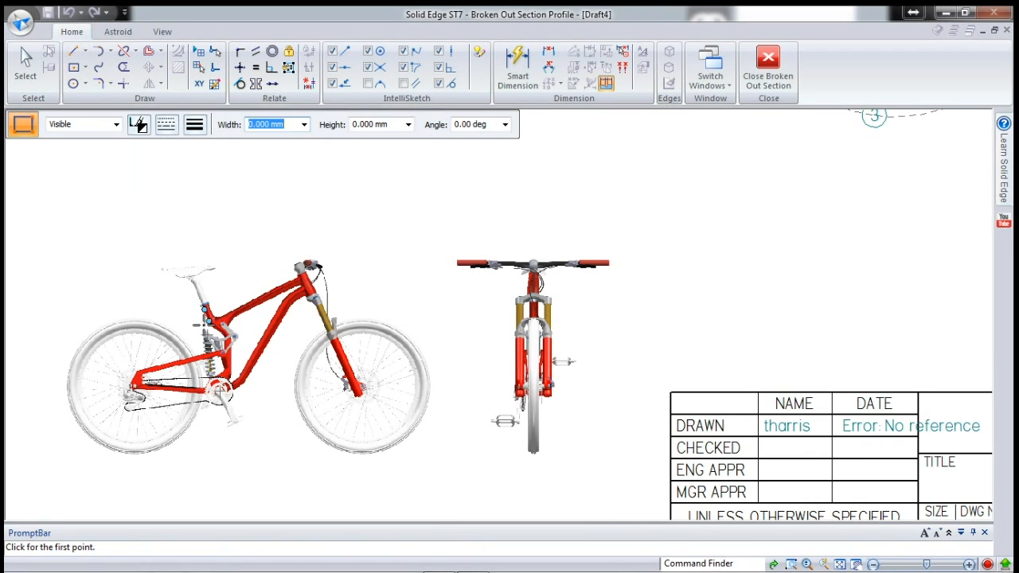
pyautogui.click(206, 326)
pyautogui.click(212, 373)
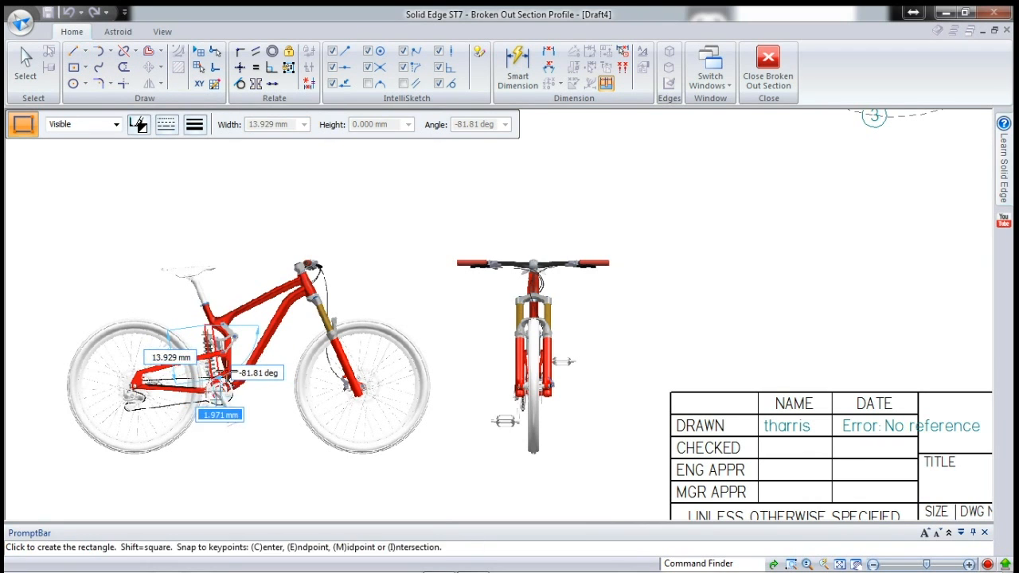
pyautogui.click(231, 376)
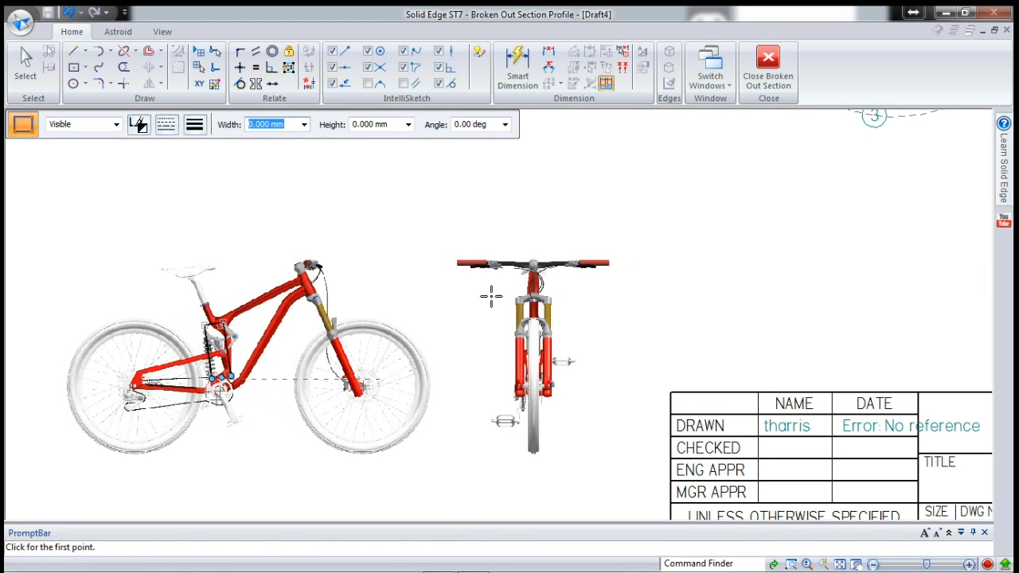
pyautogui.click(765, 89)
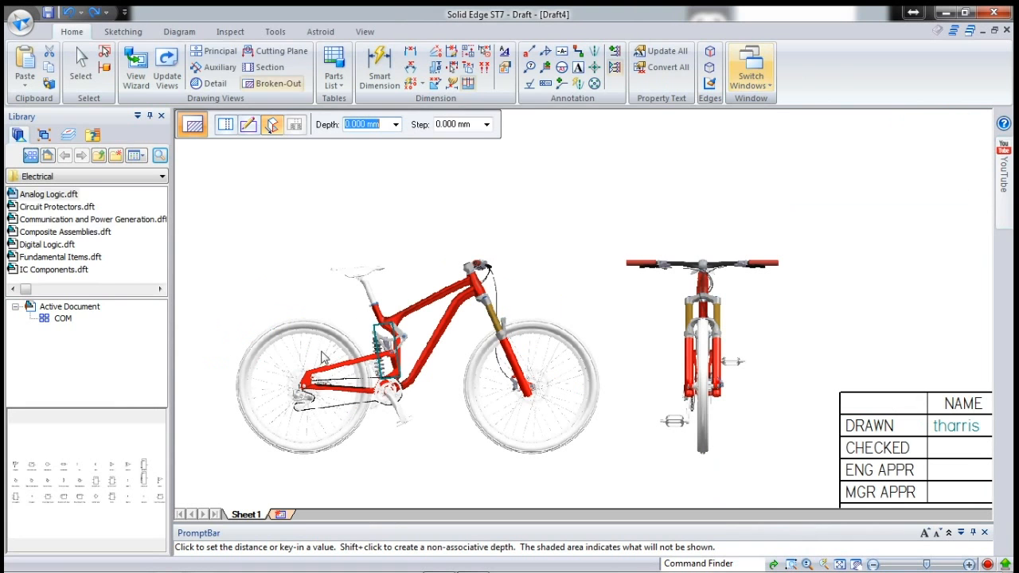
# - Set the cutout depth at the wheel centre in the front view, apply it to the pictorial view and clear the Dimension Tracker report
pyautogui.click(706, 465)
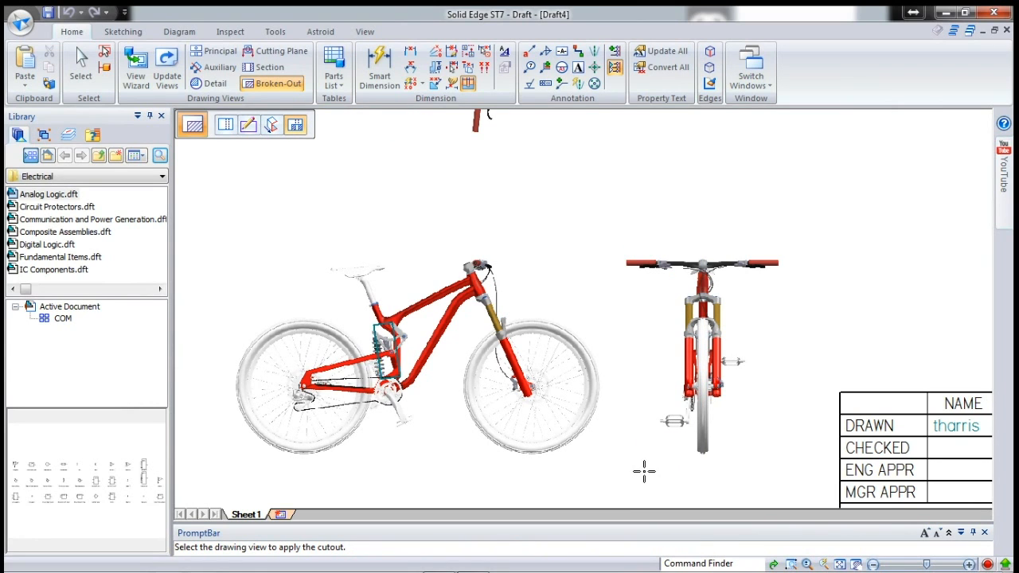
pyautogui.scroll(-1, 840, 199)
pyautogui.moveTo(840, 199); pyautogui.dragTo(641, 453, button='middle')
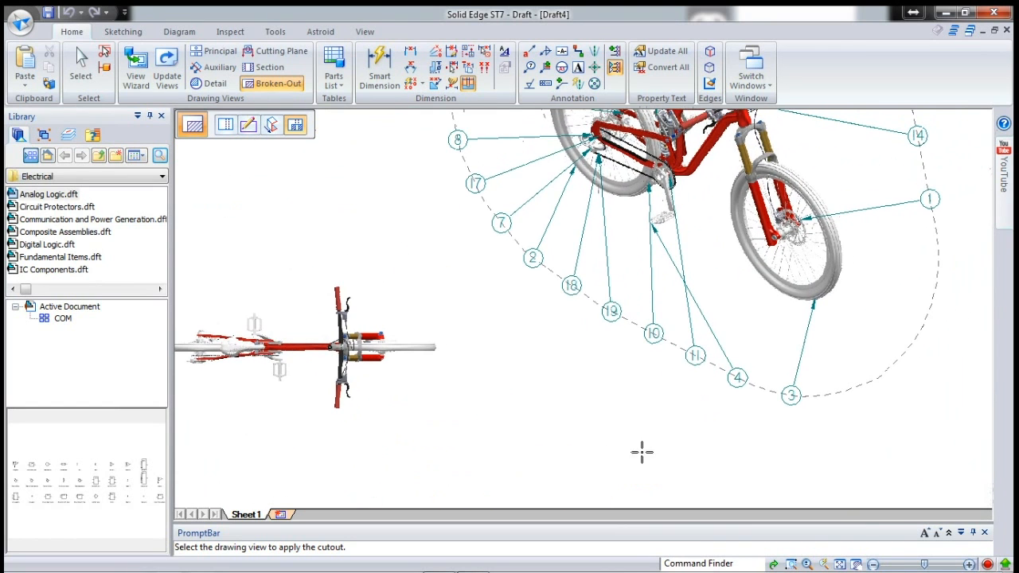
pyautogui.click(735, 223)
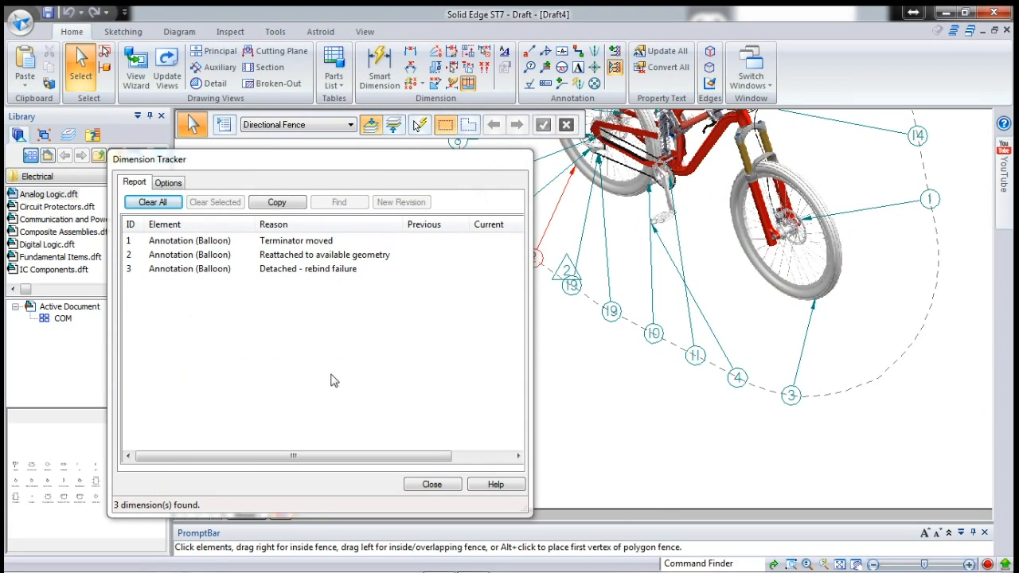
pyautogui.click(163, 203)
pyautogui.click(446, 484)
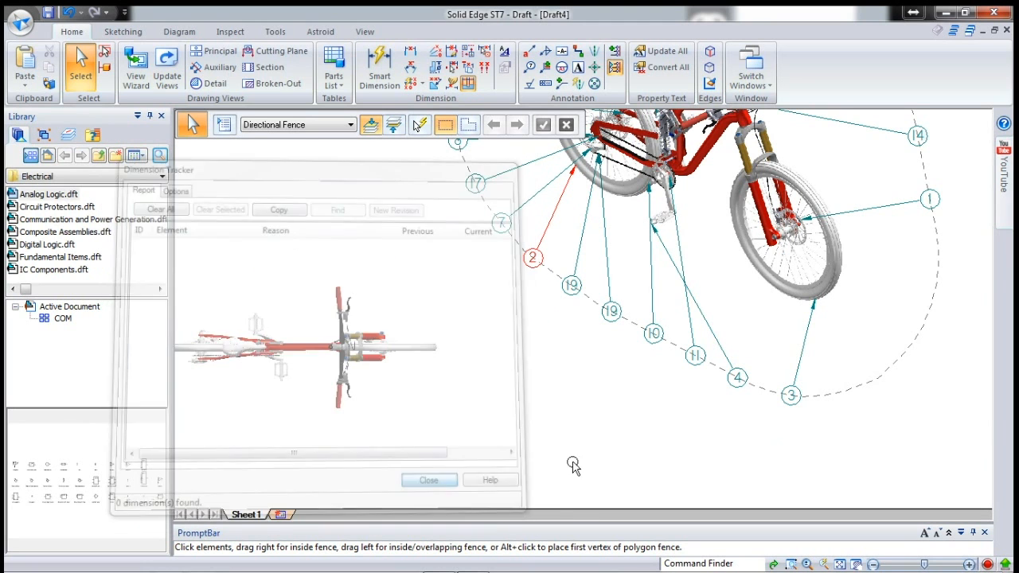
# - Set the pictorial view's shaded view quality to 300 pixels per inch (Finer Display) and update the drawing views
pyautogui.scroll(-2, 563, 437)
pyautogui.scroll(3, 637, 271)
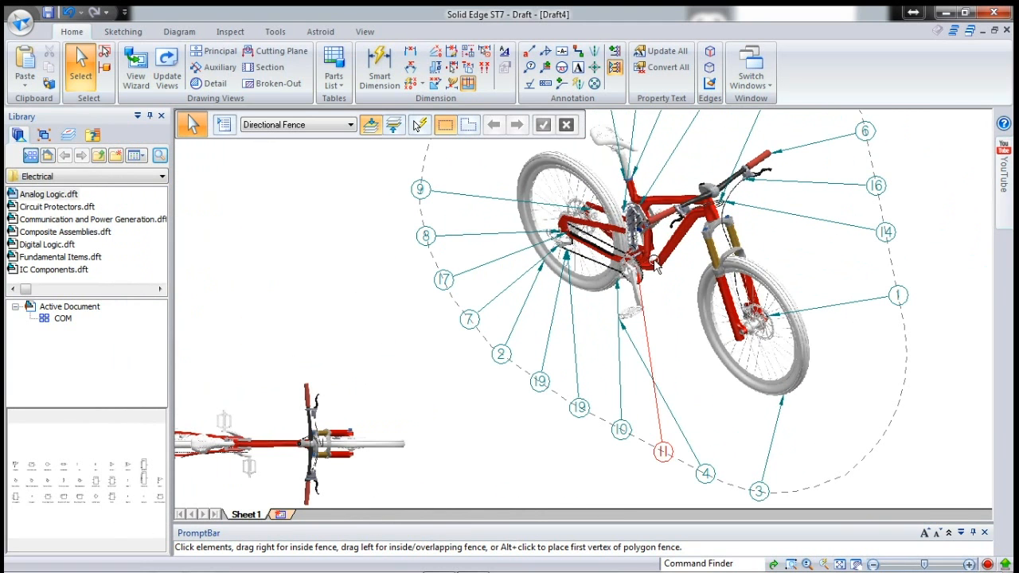
pyautogui.rightClick(655, 265)
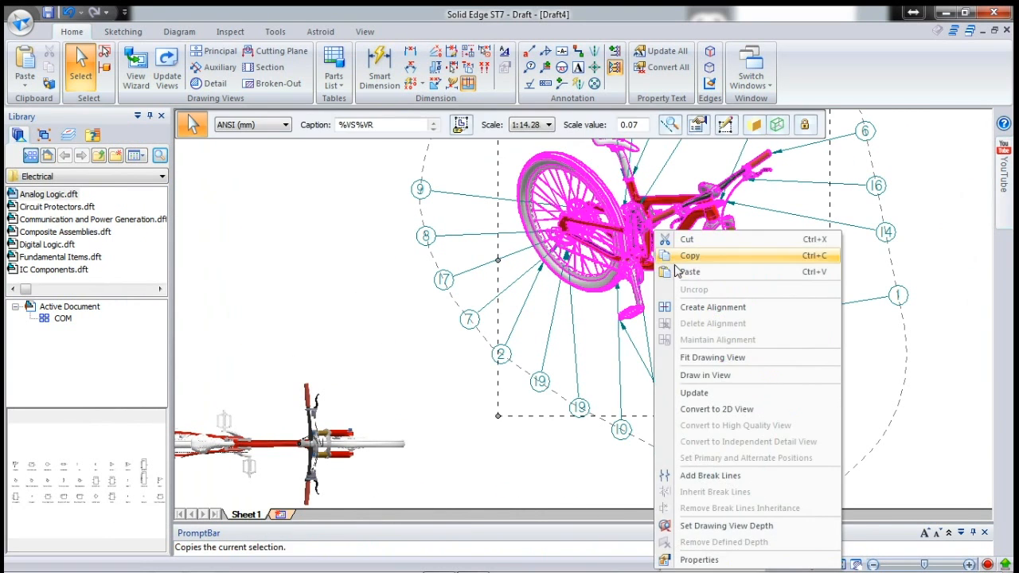
pyautogui.click(725, 561)
pyautogui.click(601, 51)
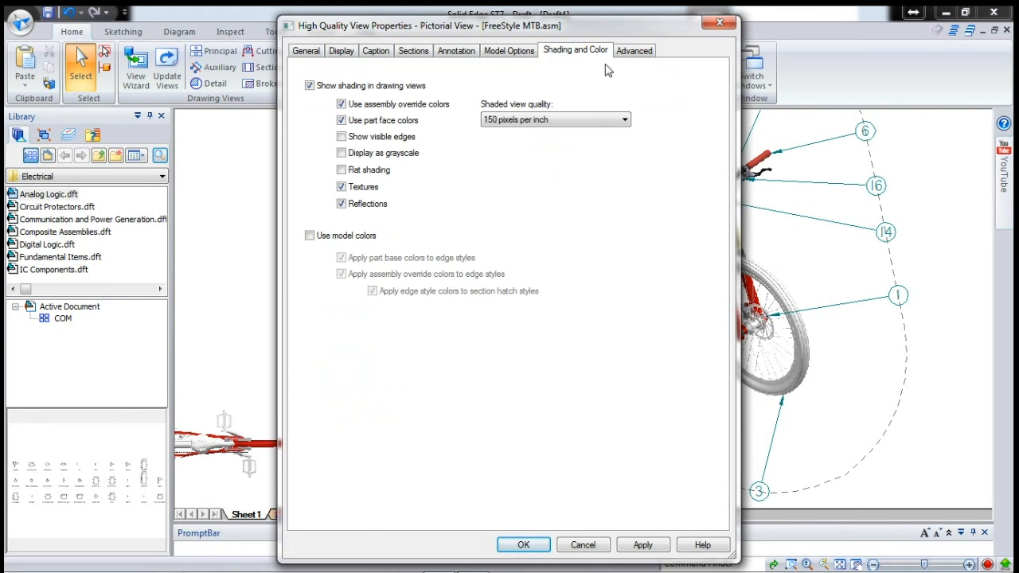
pyautogui.click(585, 121)
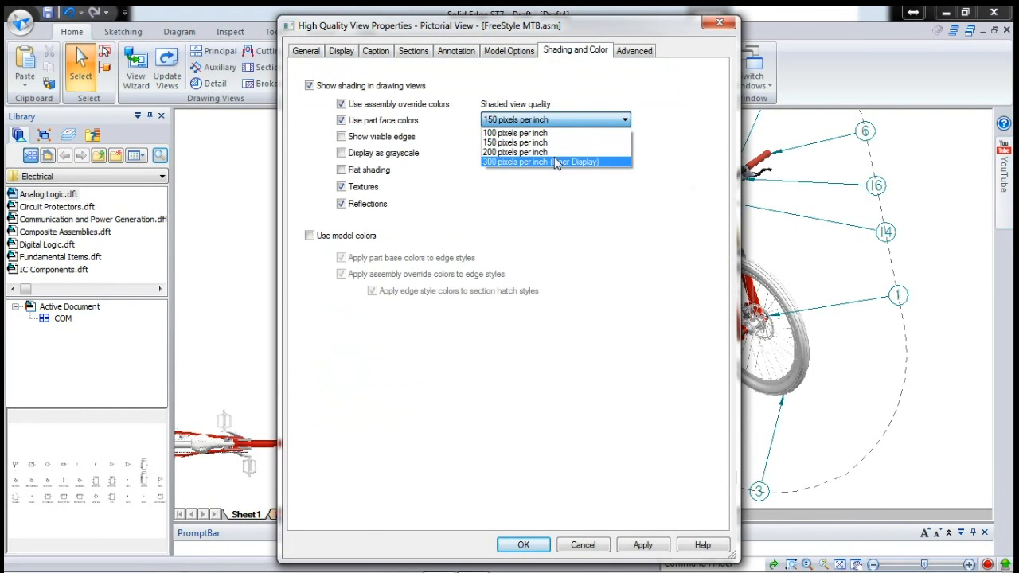
pyautogui.click(558, 165)
pyautogui.click(523, 544)
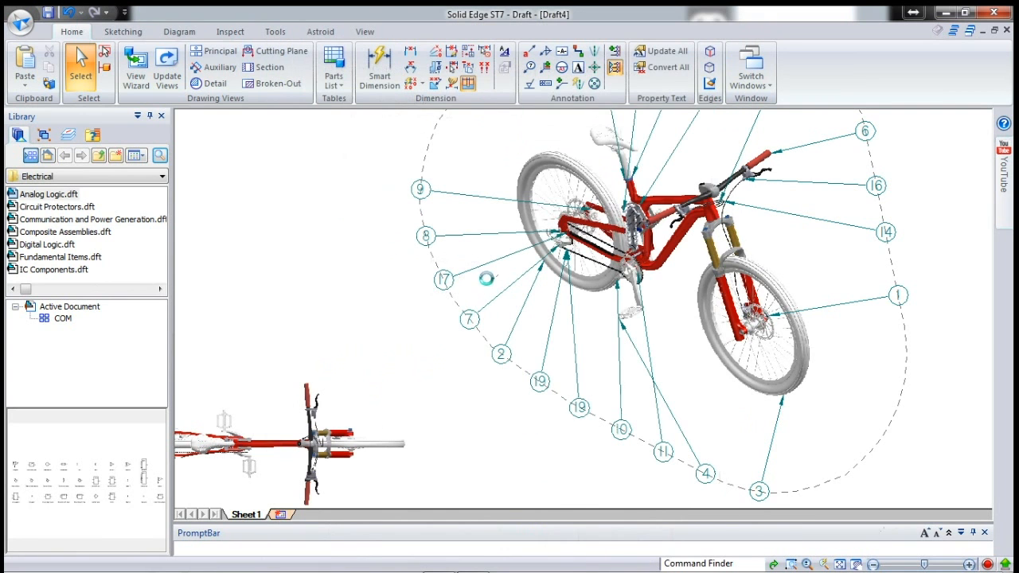
pyautogui.click(167, 73)
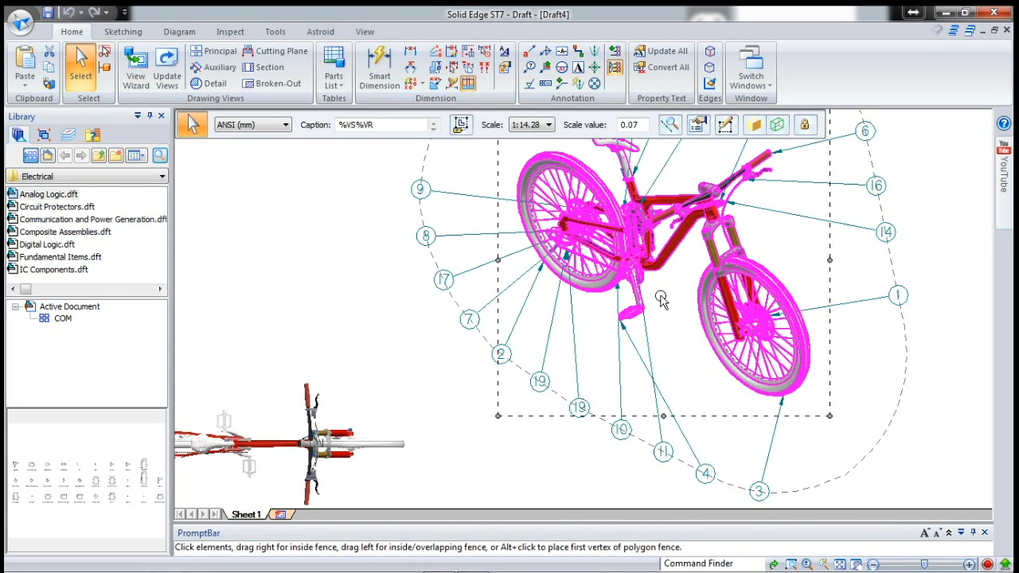
pyautogui.click(454, 364)
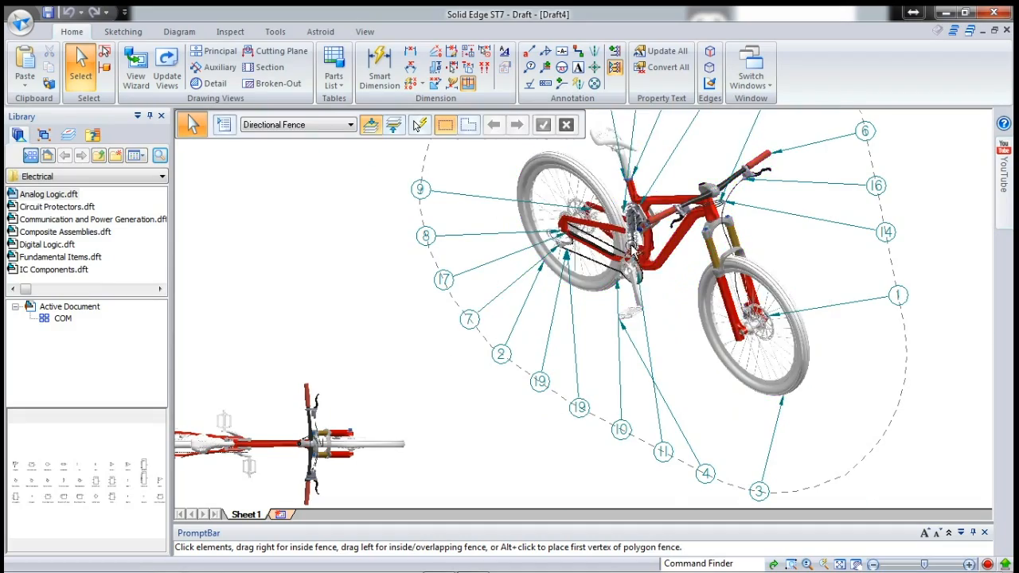
# - Open the pictorial view's part display settings and check the section settings of Frame.par and InnerLink.par
pyautogui.scroll(5, 645, 231)
pyautogui.scroll(-4, 648, 224)
pyautogui.scroll(3, 643, 164)
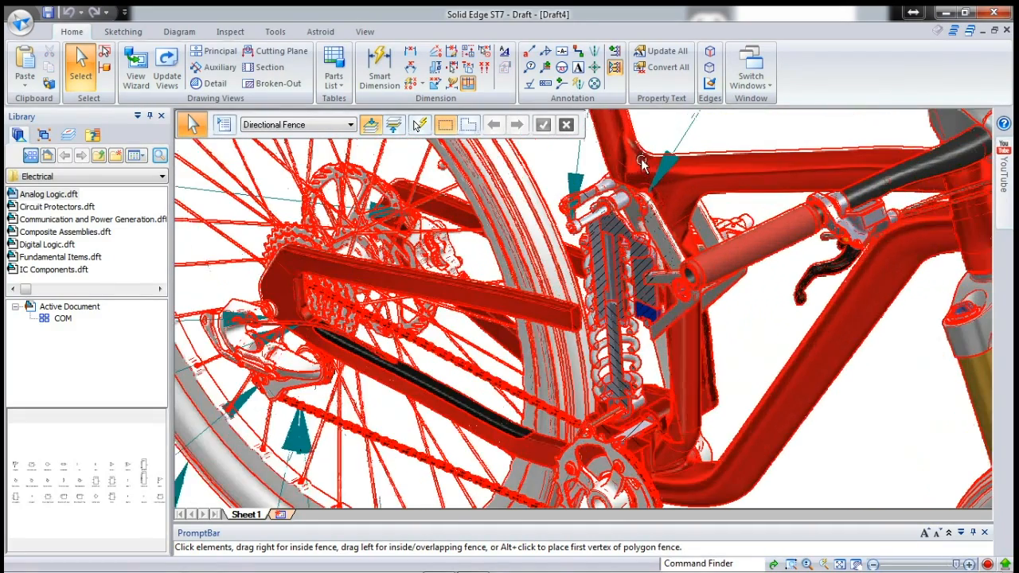
pyautogui.click(625, 226)
pyautogui.rightClick(622, 225)
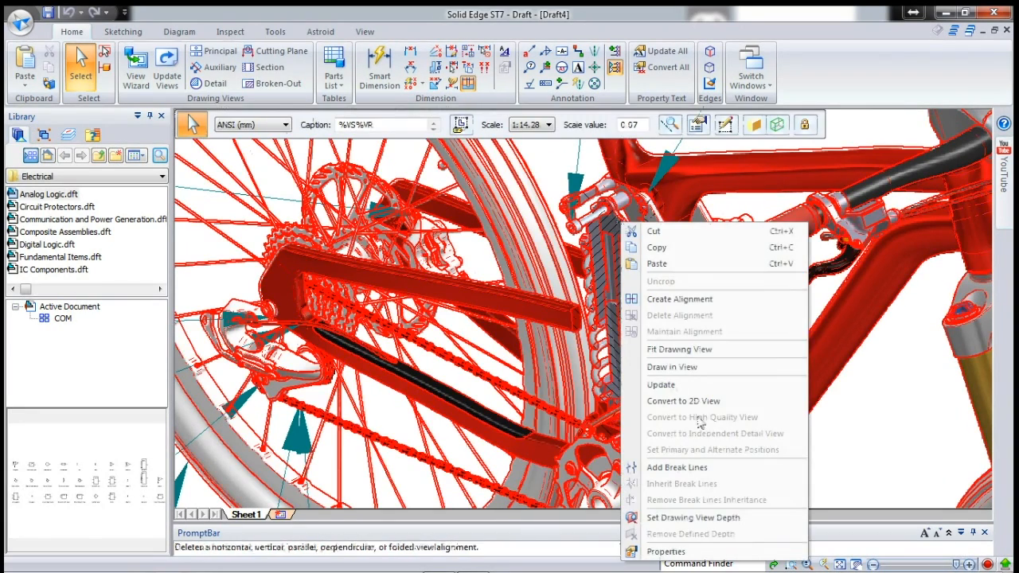
pyautogui.click(714, 552)
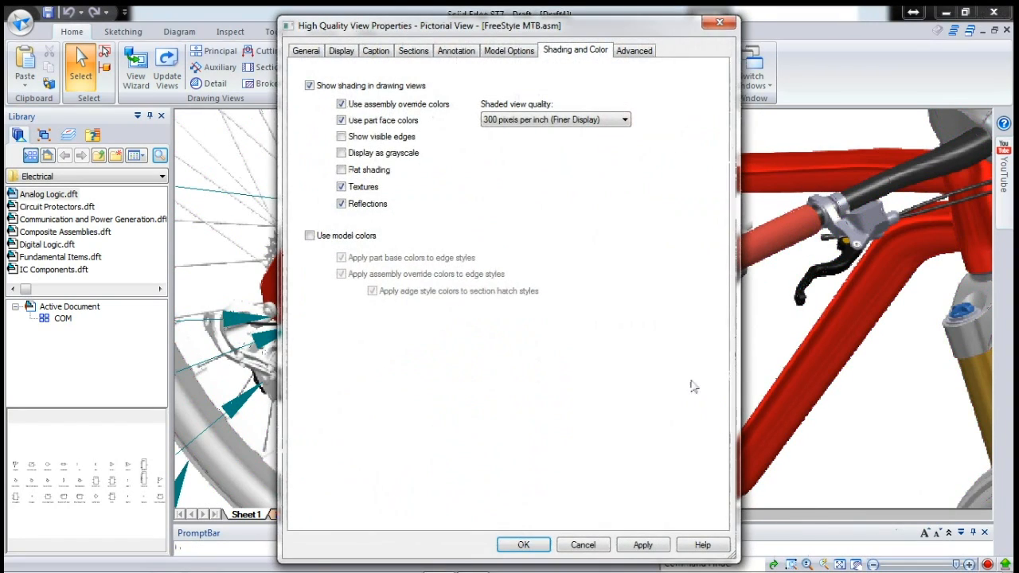
pyautogui.click(342, 50)
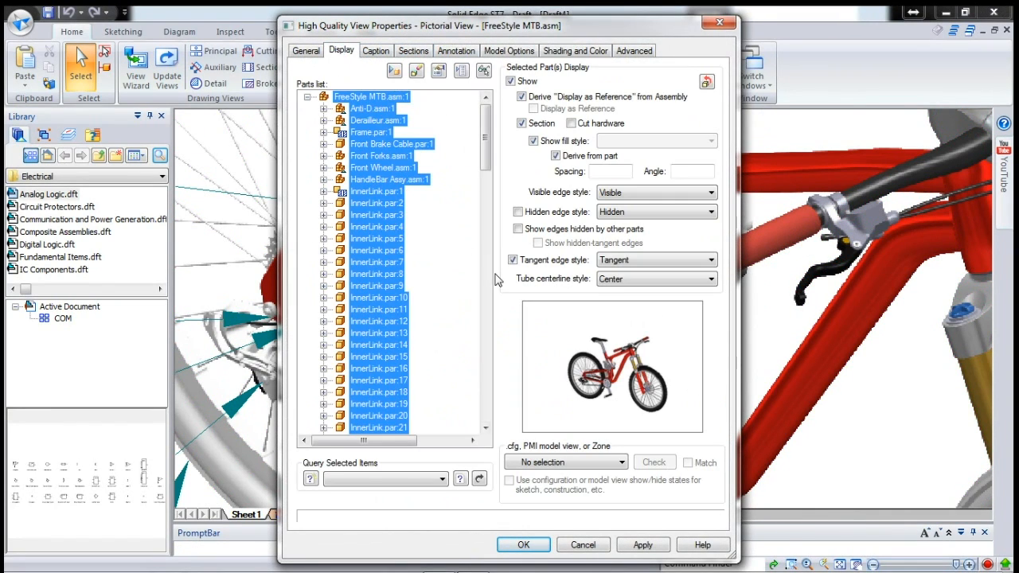
pyautogui.click(368, 133)
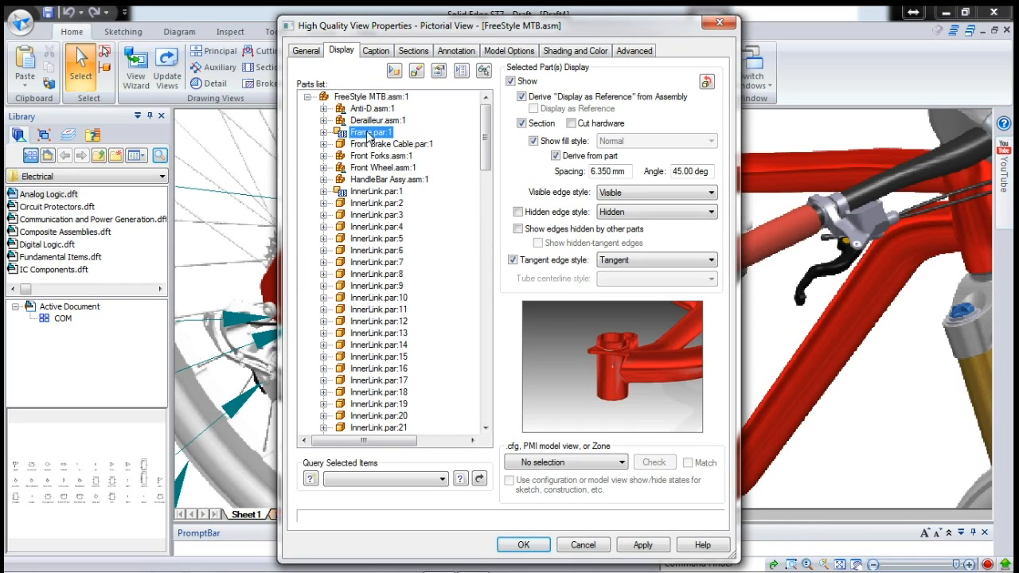
pyautogui.click(368, 192)
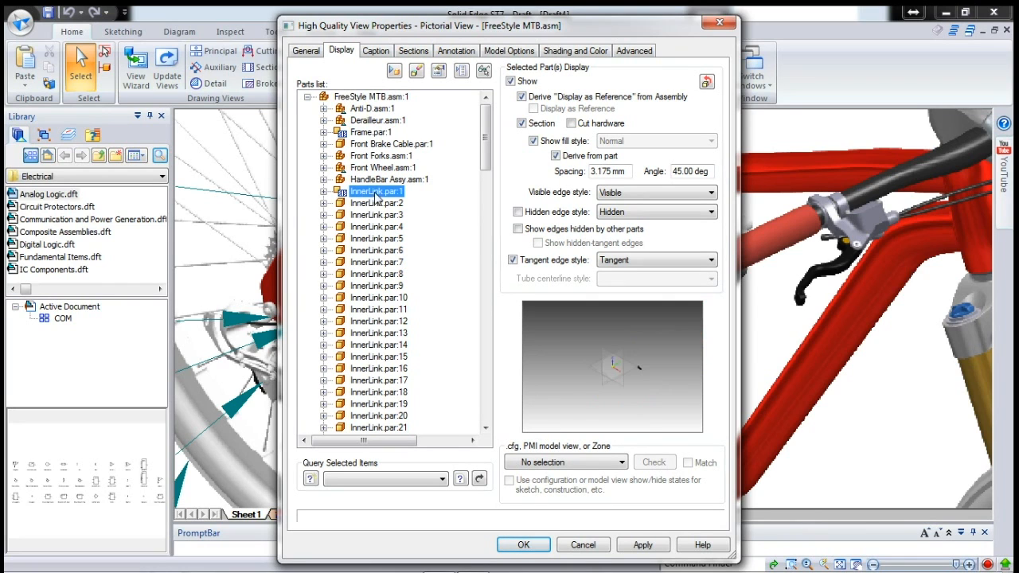
# - Expand Rear Linkage.asm and its Fox_DHX_5_241mm.asm subassembly in the view's parts list
pyautogui.moveTo(485, 155); pyautogui.dragTo(513, 409)
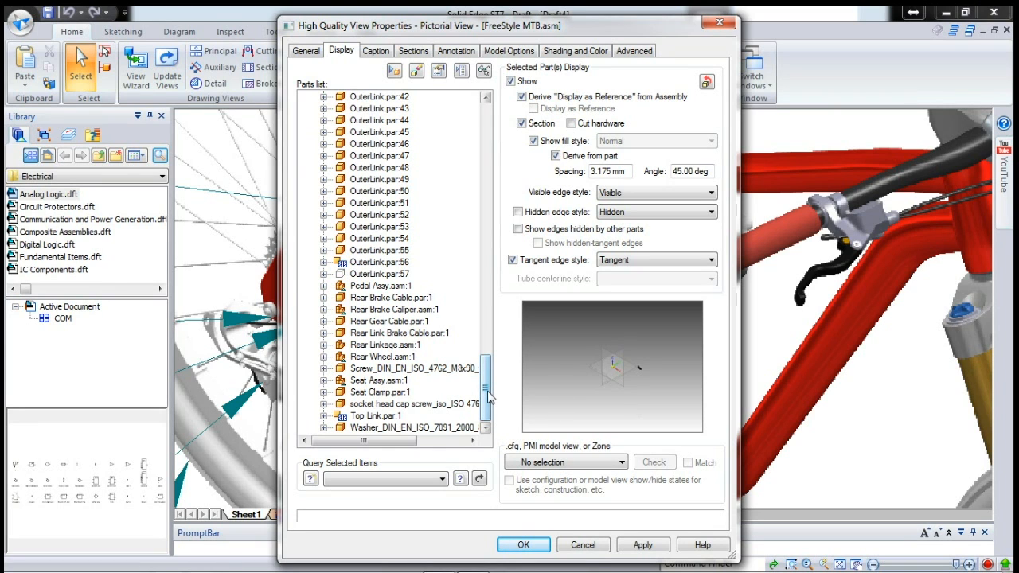
pyautogui.moveTo(489, 397); pyautogui.dragTo(461, 410)
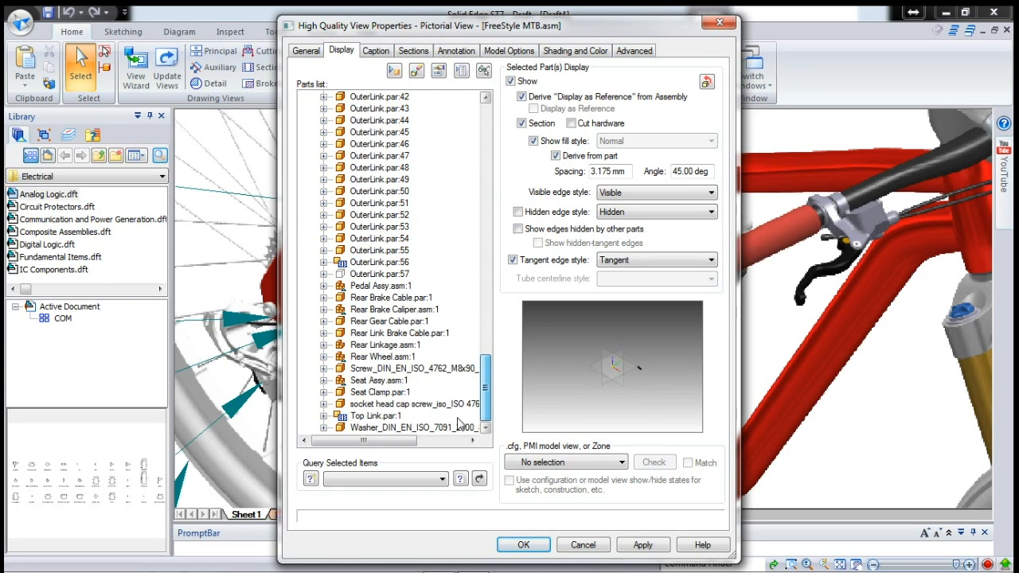
pyautogui.click(324, 345)
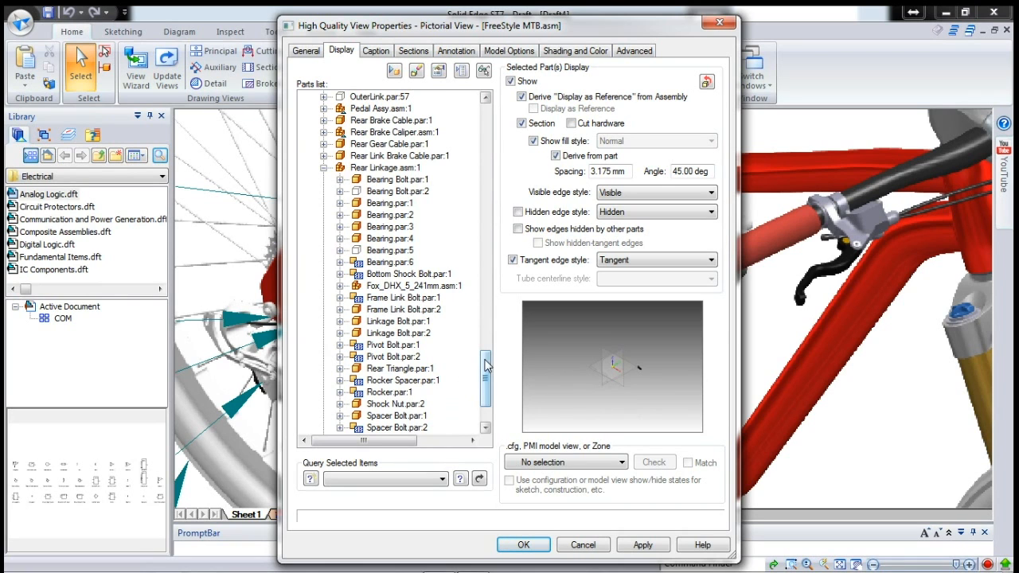
pyautogui.scroll(-3, 483, 374)
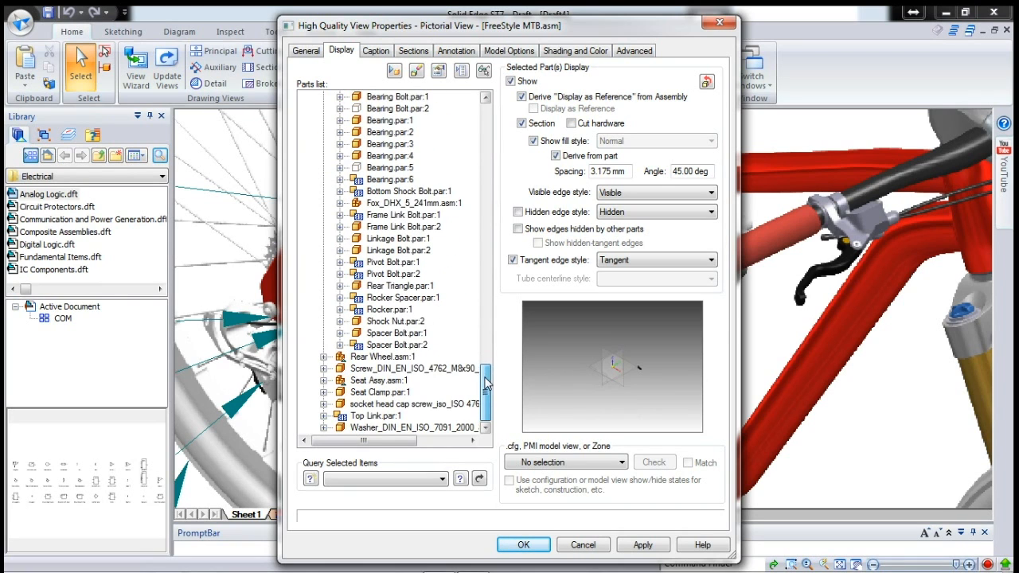
pyautogui.click(340, 203)
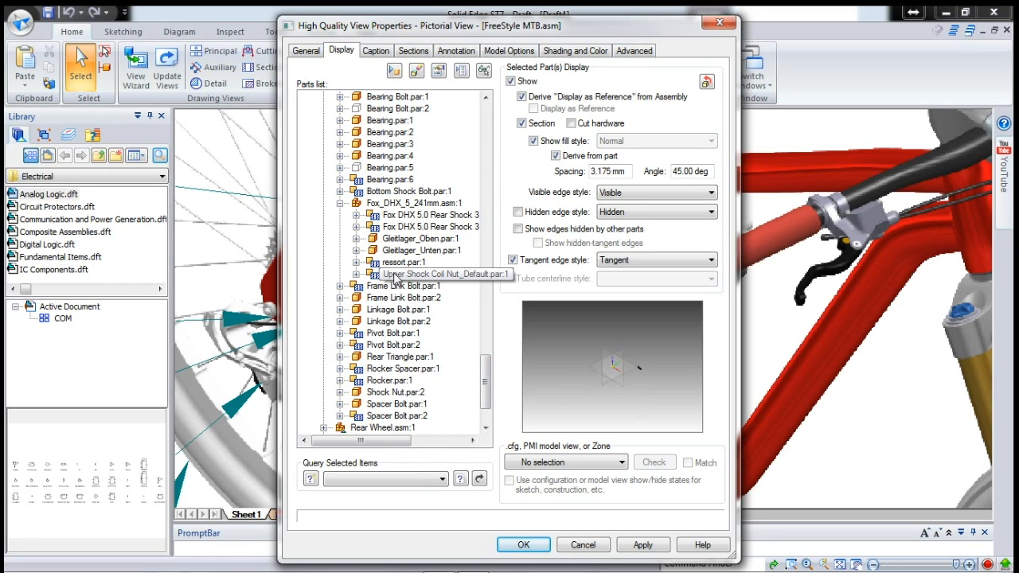
# - Turn off sectioning for the Fox DHX 5.0 rear shock's body and shaft parts and update the drawing views
pyautogui.click(395, 229)
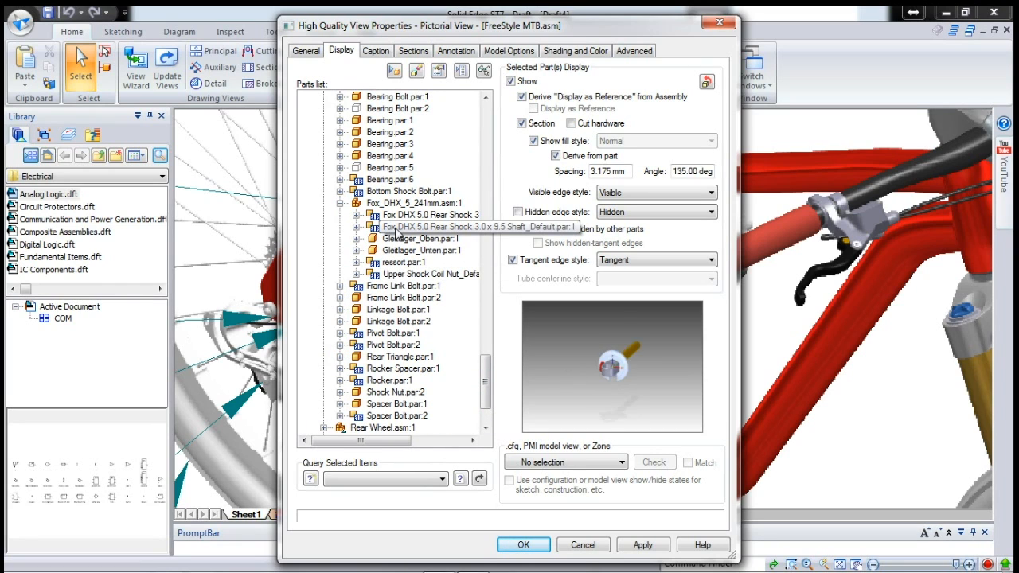
pyautogui.keyDown('ctrl'); pyautogui.click(398, 215); pyautogui.keyUp('ctrl')
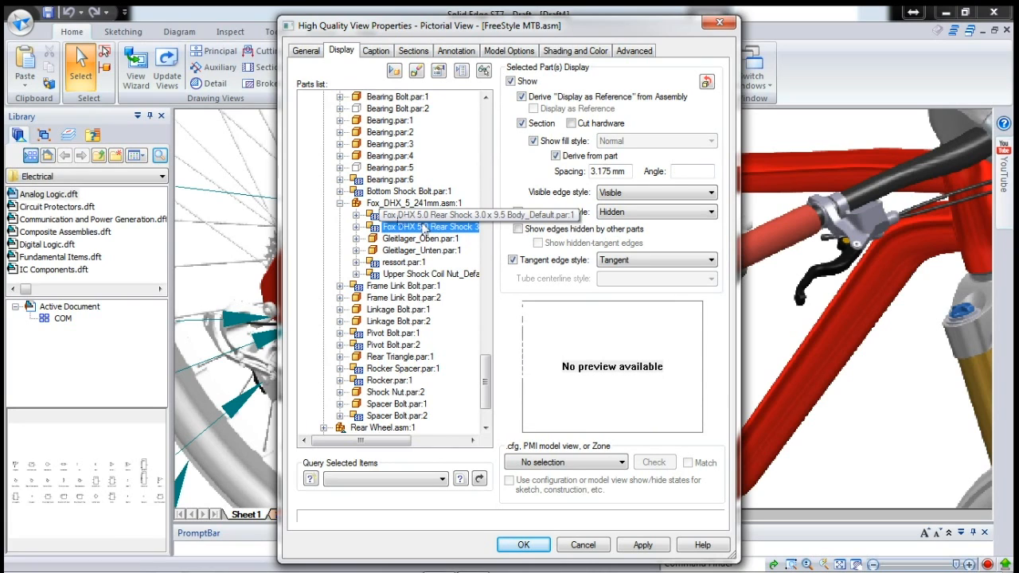
pyautogui.click(522, 123)
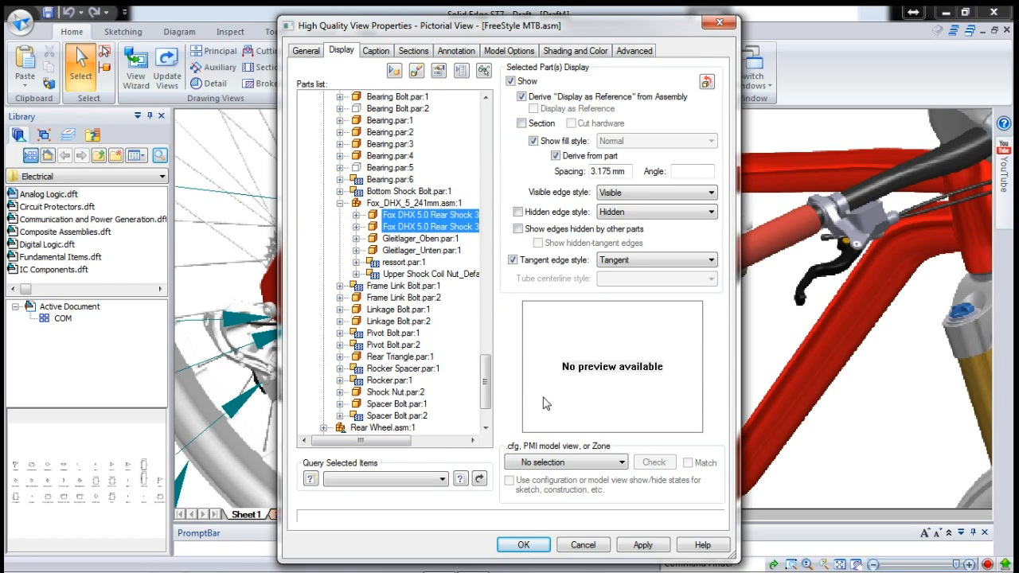
pyautogui.click(523, 545)
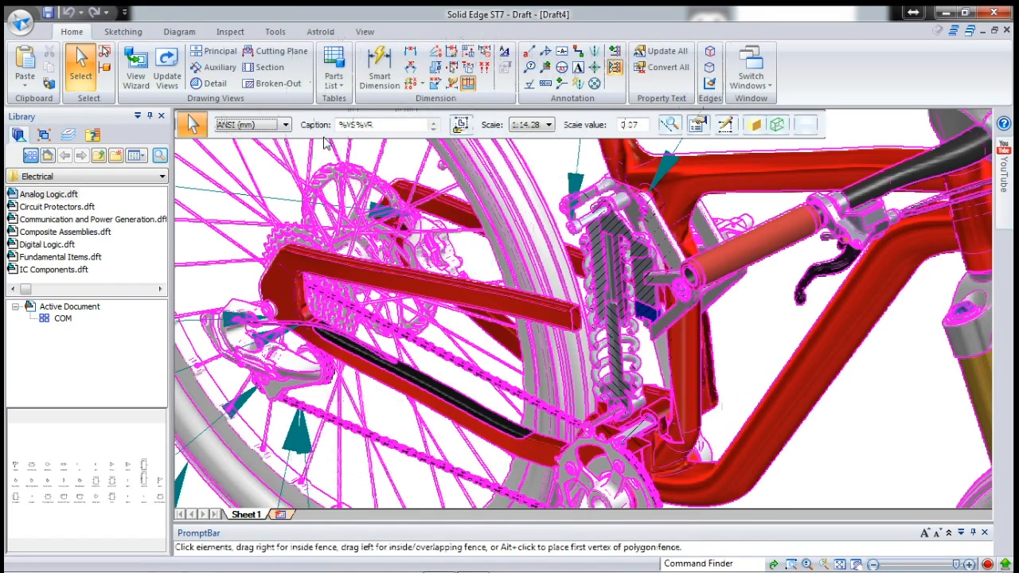
pyautogui.click(171, 74)
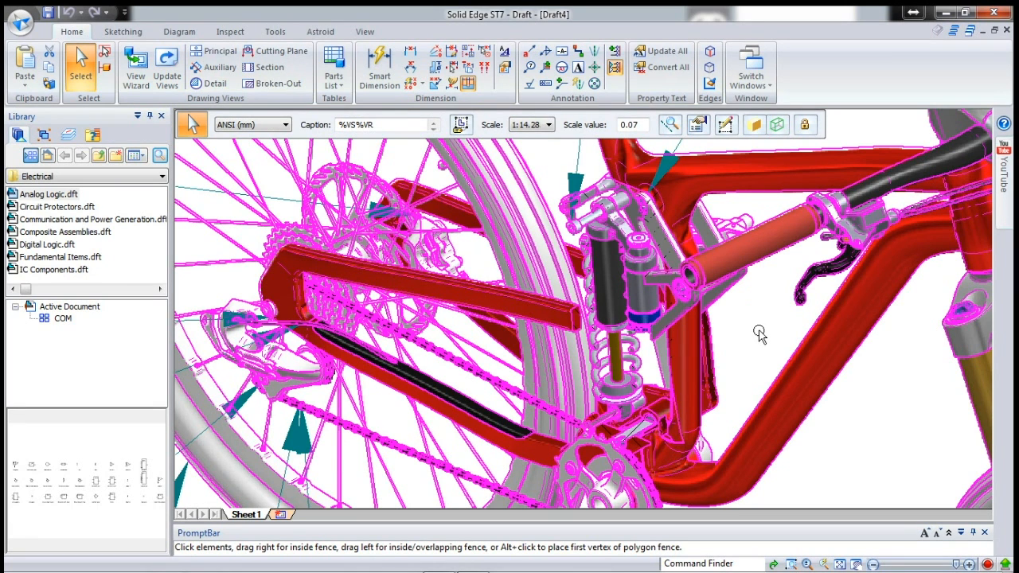
pyautogui.press('Escape')
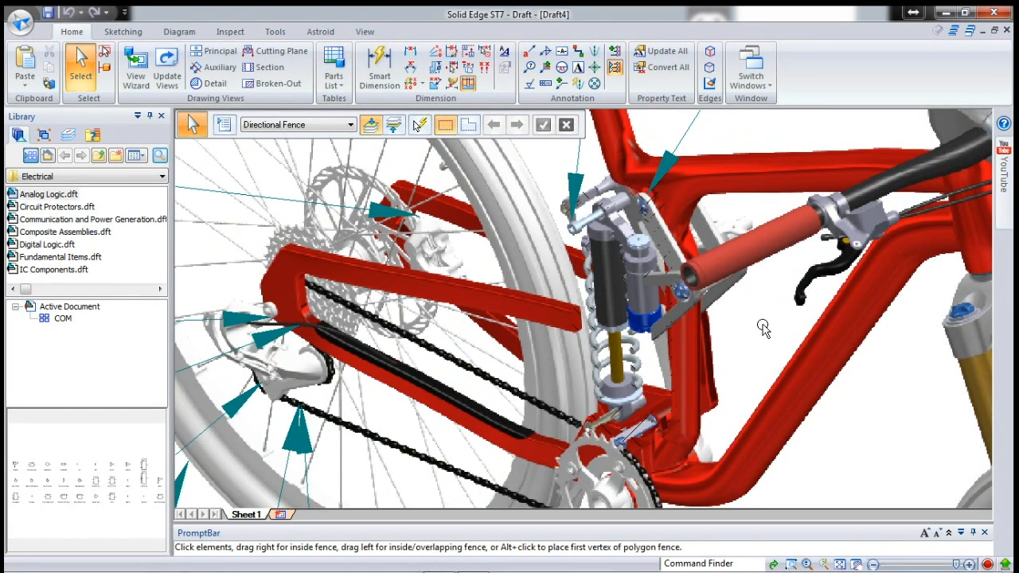
# - Insert a new working sheet into the drawing alongside Sheet1
pyautogui.scroll(-6, 724, 139)
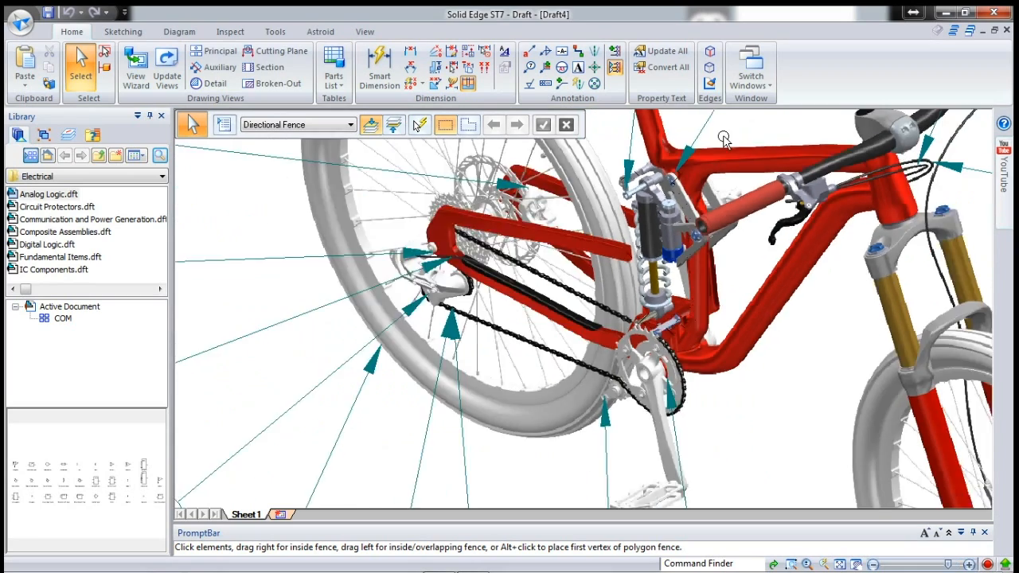
pyautogui.scroll(-5, 708, 381)
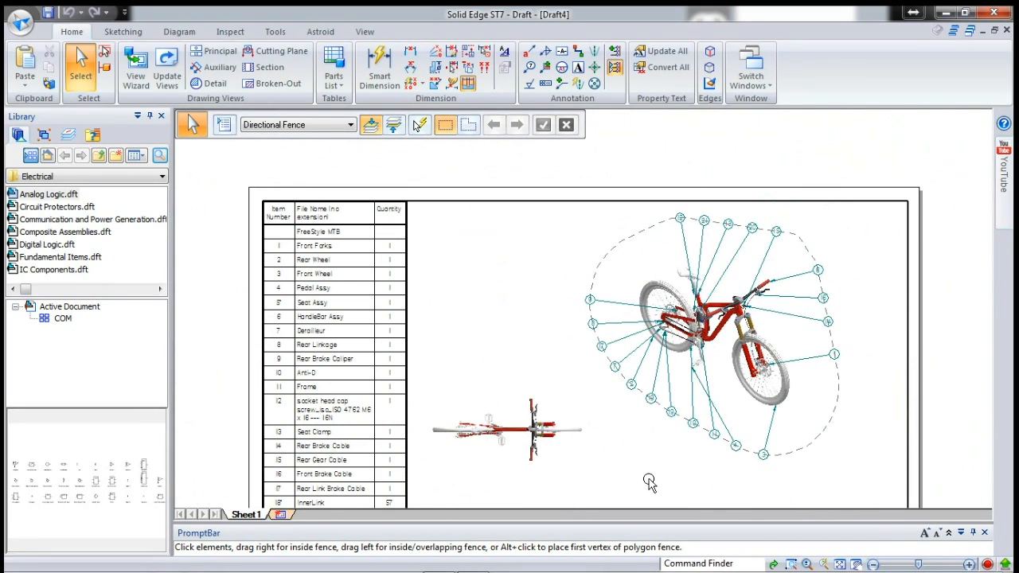
pyautogui.moveTo(649, 479); pyautogui.dragTo(665, 408, button='middle')
pyautogui.scroll(2, 662, 399)
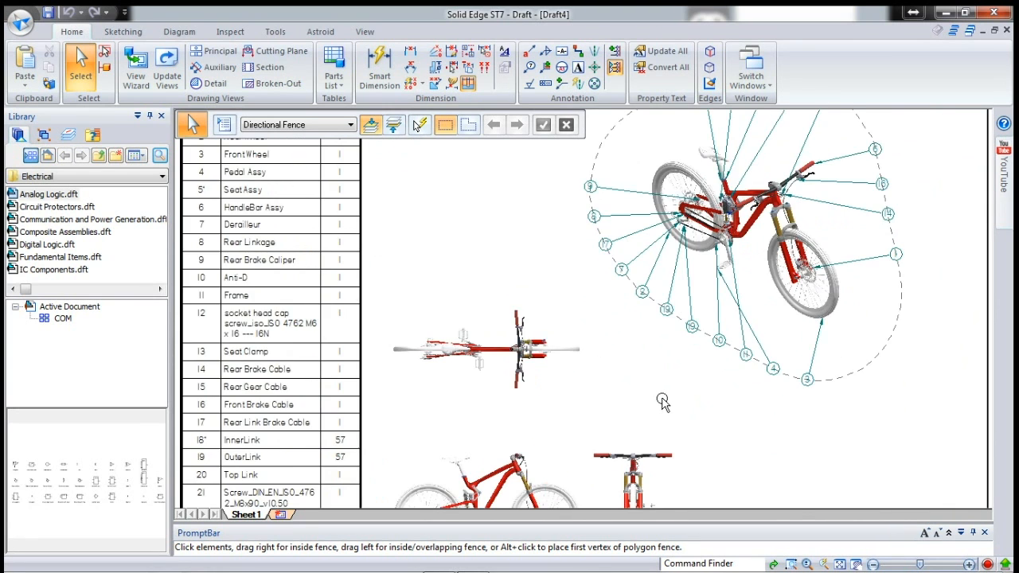
pyautogui.scroll(-2, 662, 402)
pyautogui.moveTo(682, 434); pyautogui.dragTo(671, 417, button='middle')
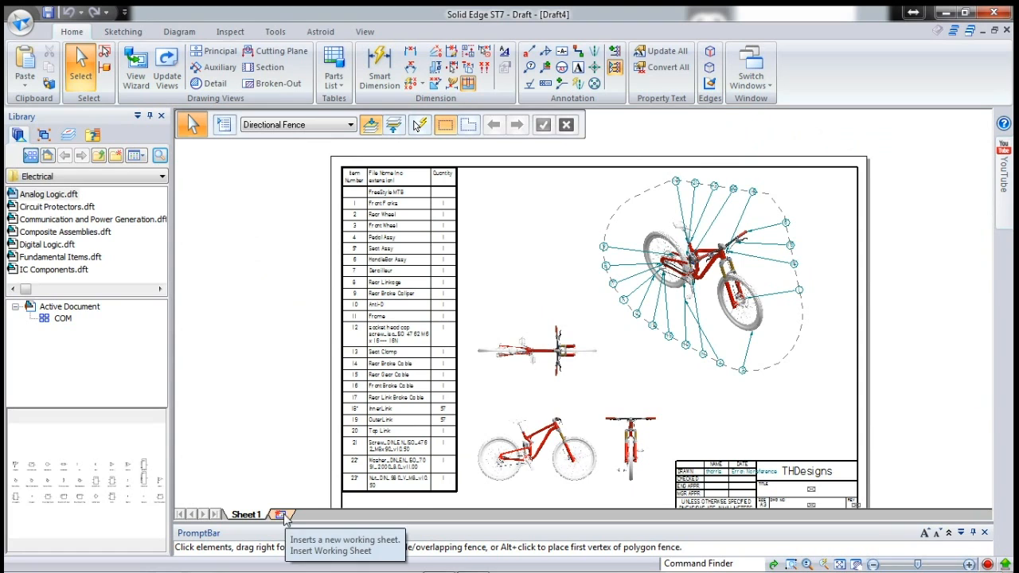
pyautogui.rightClick(252, 519)
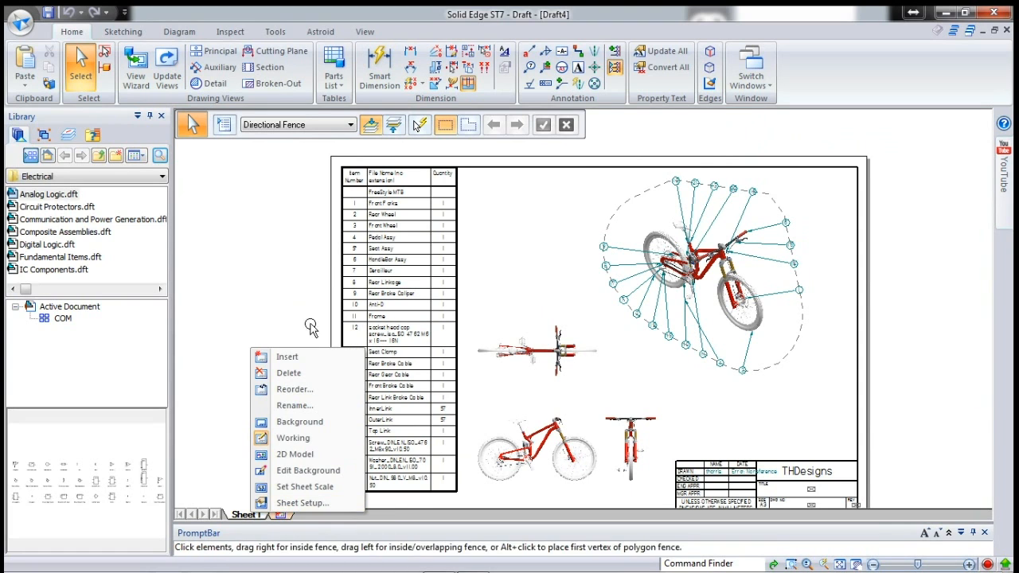
pyautogui.click(306, 359)
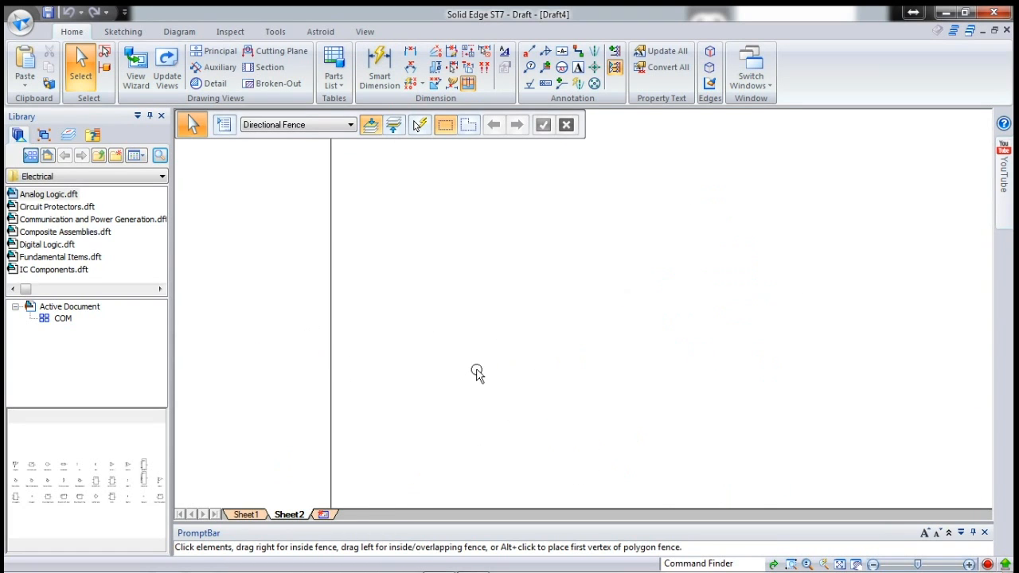
# - Set up Sheet2 with the A3 THDesigns border and title block as its background
pyautogui.rightClick(295, 513)
pyautogui.click(344, 499)
pyautogui.click(502, 231)
pyautogui.click(490, 255)
pyautogui.click(508, 406)
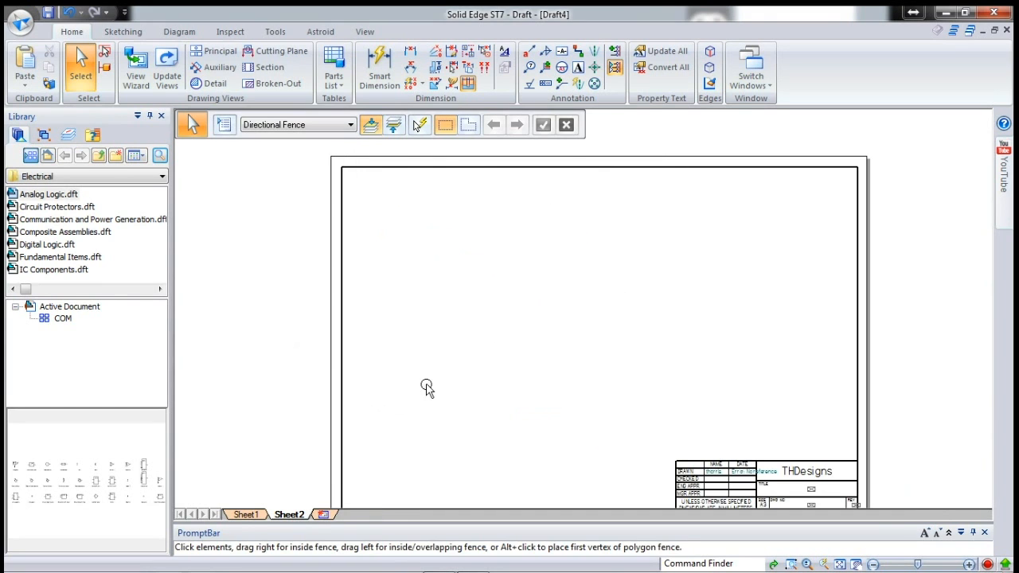
# - Start a new drawing view on Sheet2 from the Front Forks.asm subassembly of FreeStyle MTB.asm
pyautogui.click(135, 71)
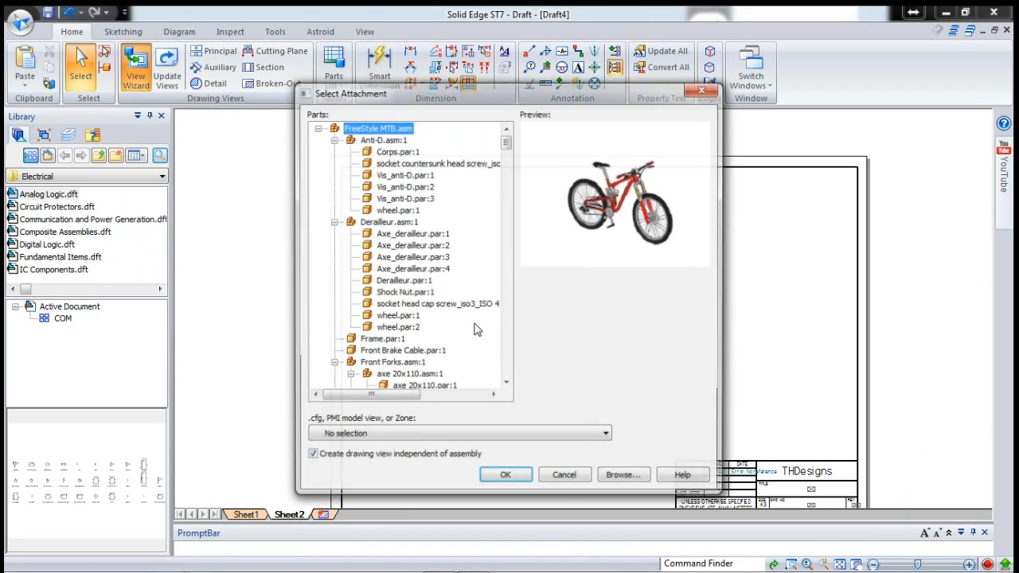
pyautogui.click(332, 139)
pyautogui.click(332, 150)
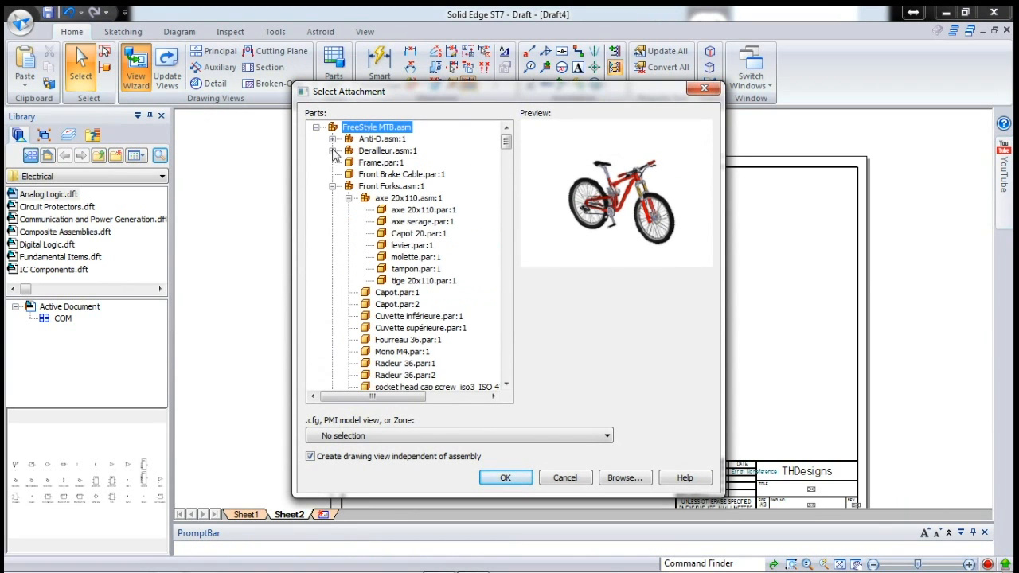
pyautogui.click(332, 186)
pyautogui.click(332, 199)
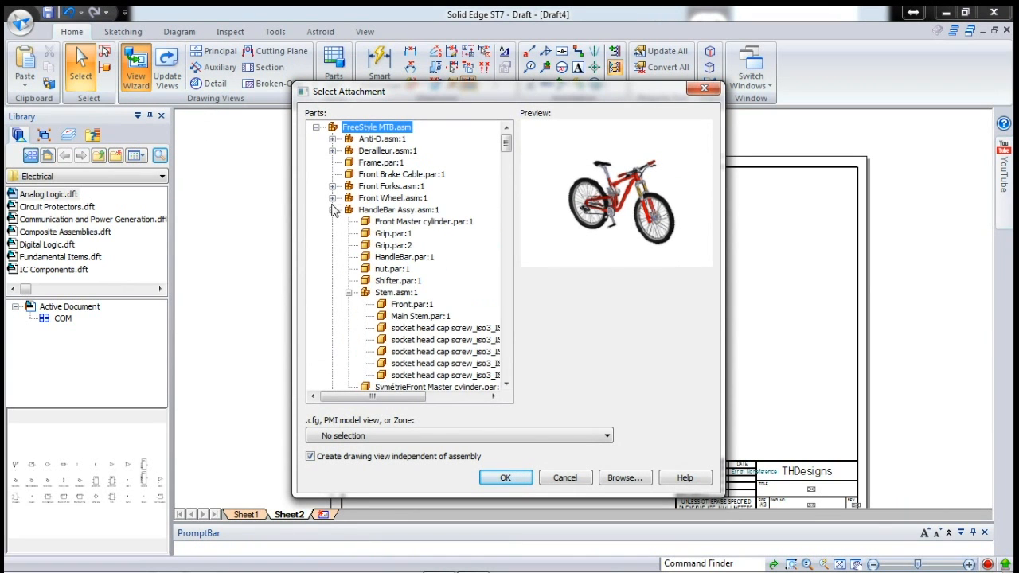
pyautogui.click(381, 188)
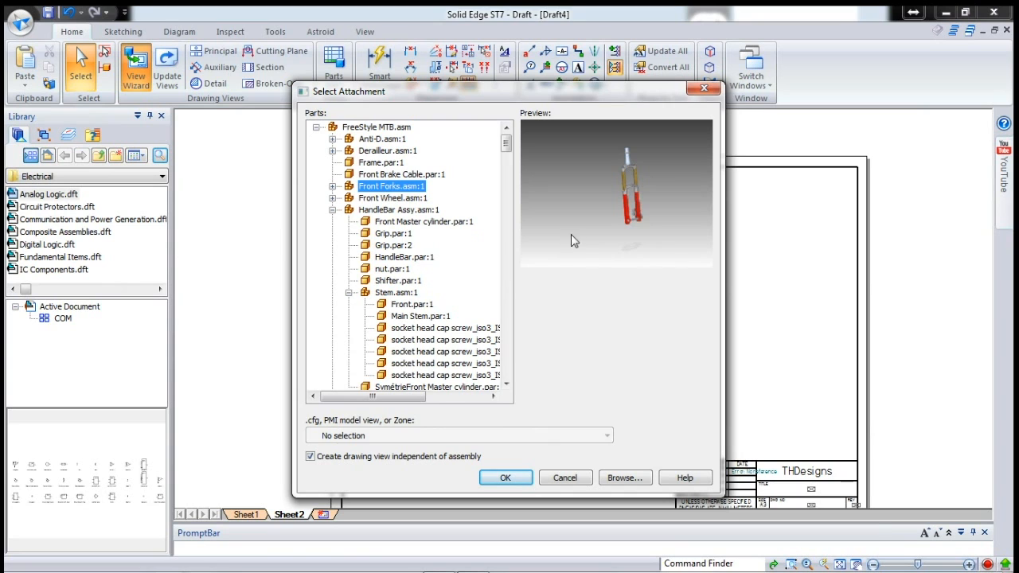
pyautogui.click(515, 483)
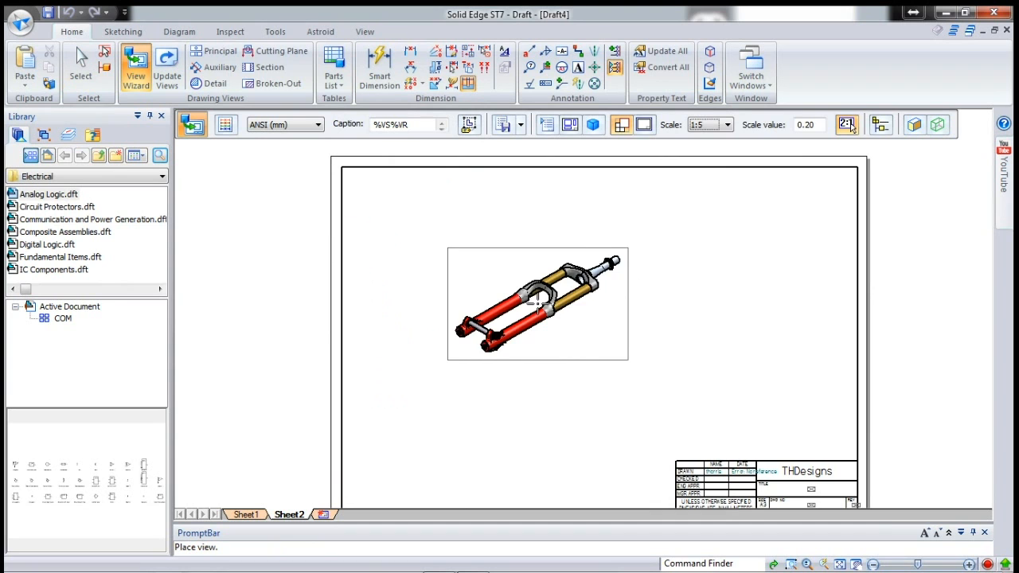
# - Give the forks' primary view a custom orientation looking squarely at the TOP face with the fork legs upright
pyautogui.click(570, 123)
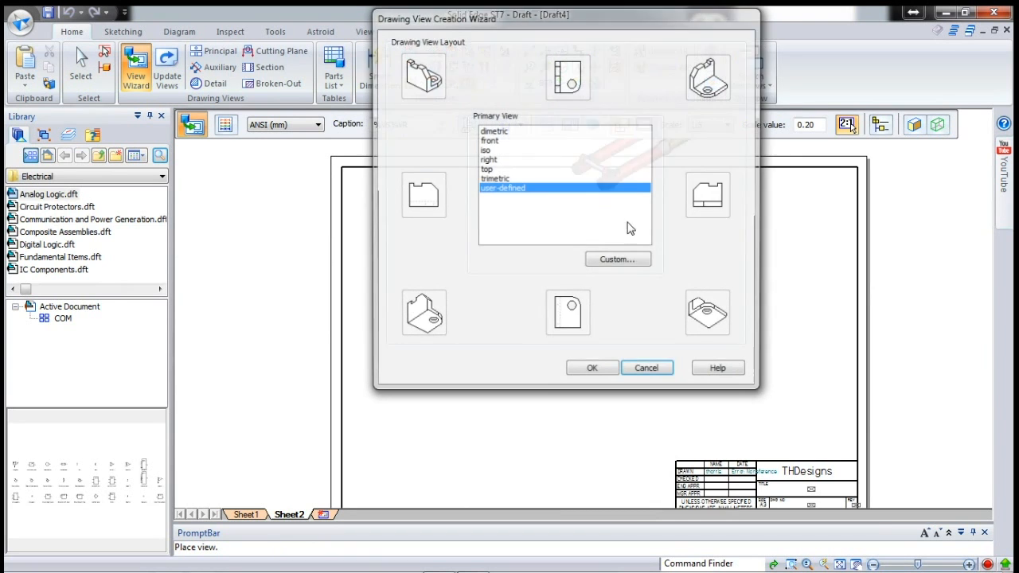
pyautogui.click(621, 262)
pyautogui.moveTo(555, 162); pyautogui.dragTo(572, 462)
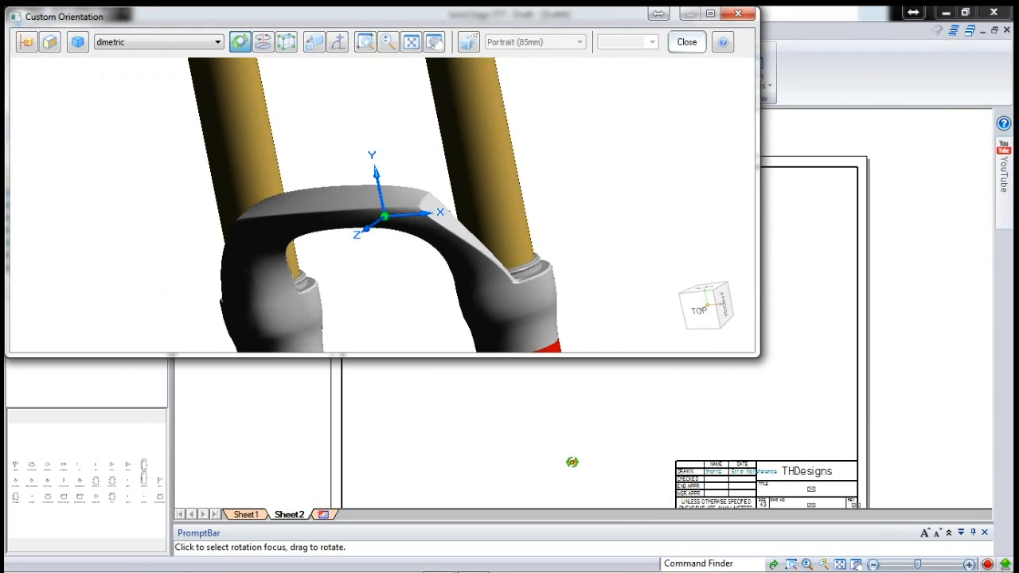
pyautogui.click(287, 42)
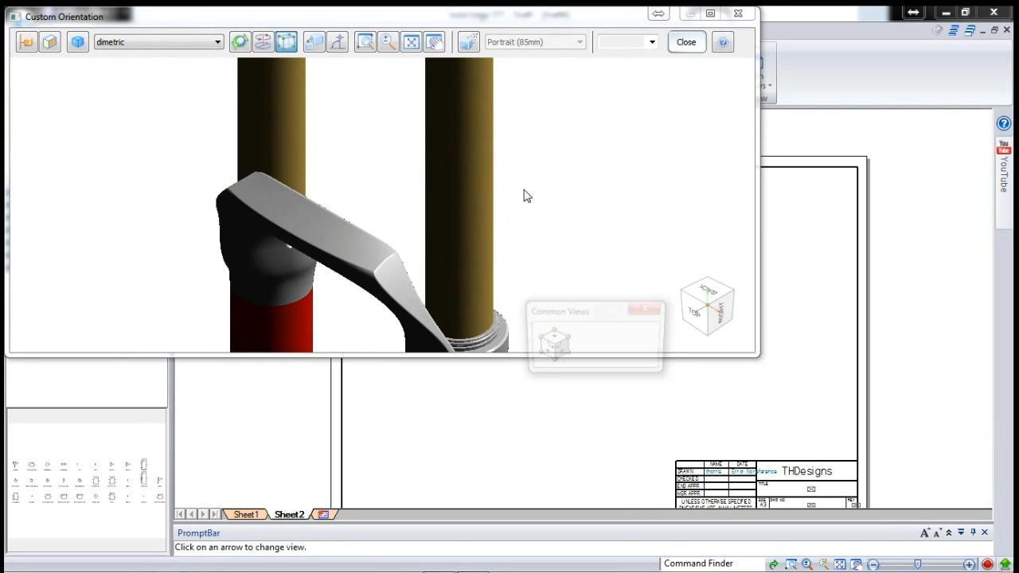
pyautogui.click(551, 349)
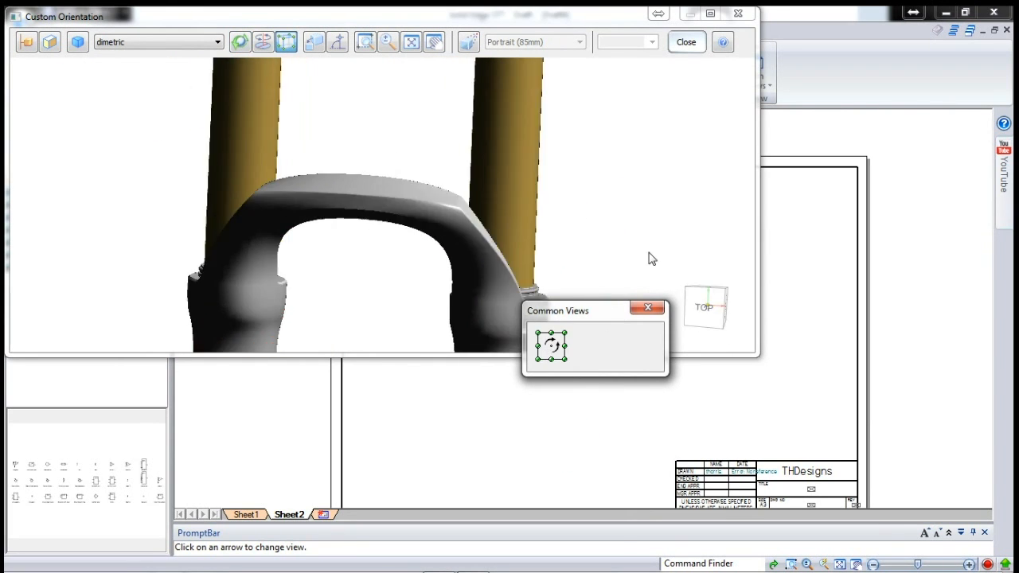
pyautogui.click(687, 41)
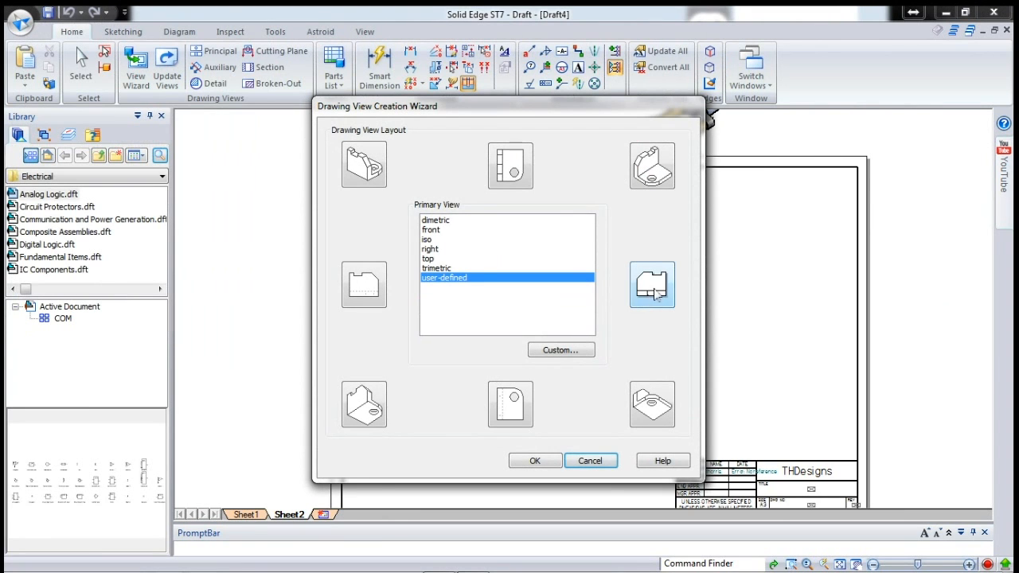
# - Add side, top and pictorial views to the forks' primary view, place them shaded at 1:5 on Sheet2, and move the pictorial view above the title block
pyautogui.click(654, 294)
pyautogui.click(510, 167)
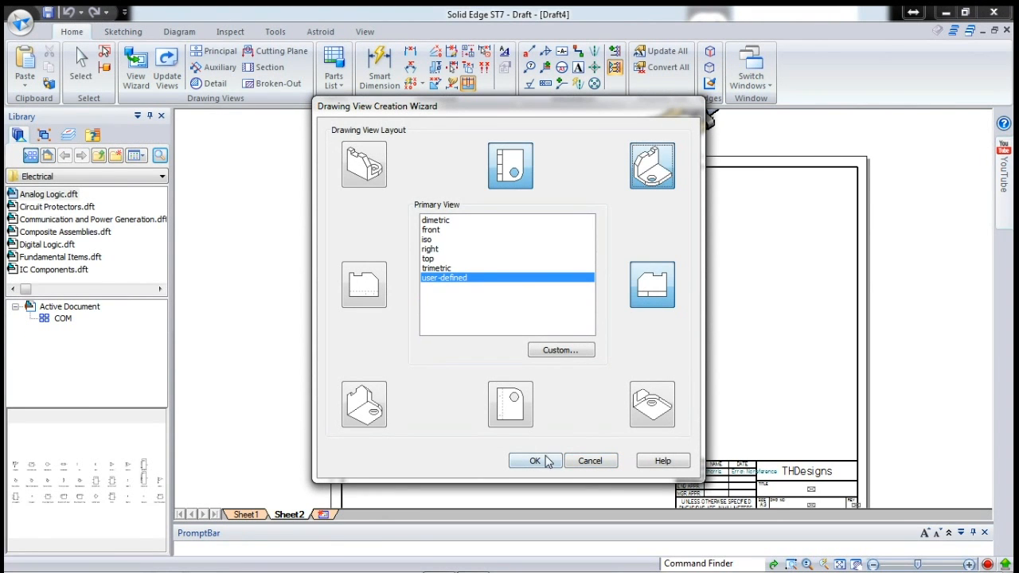
pyautogui.click(535, 461)
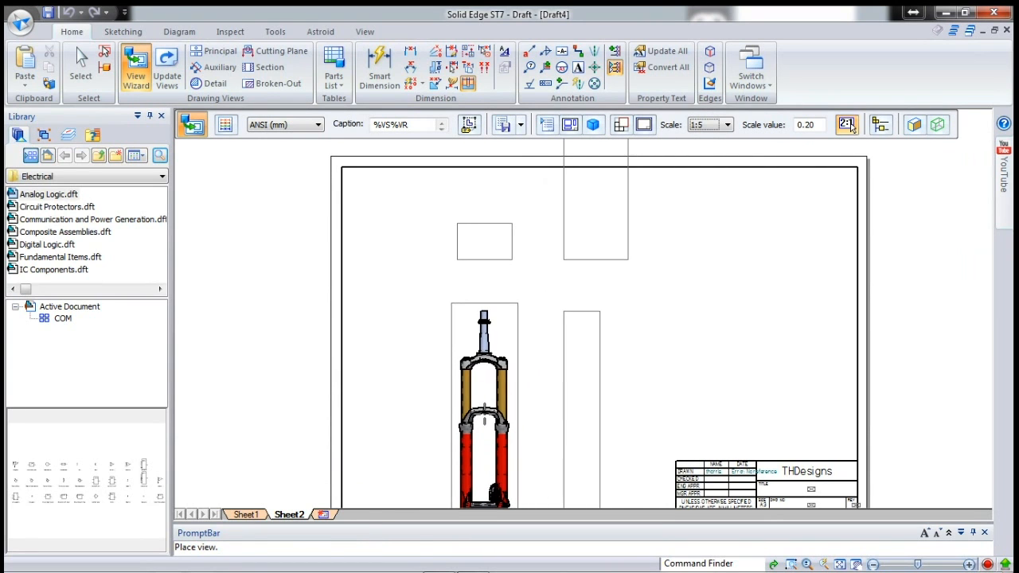
pyautogui.click(486, 411)
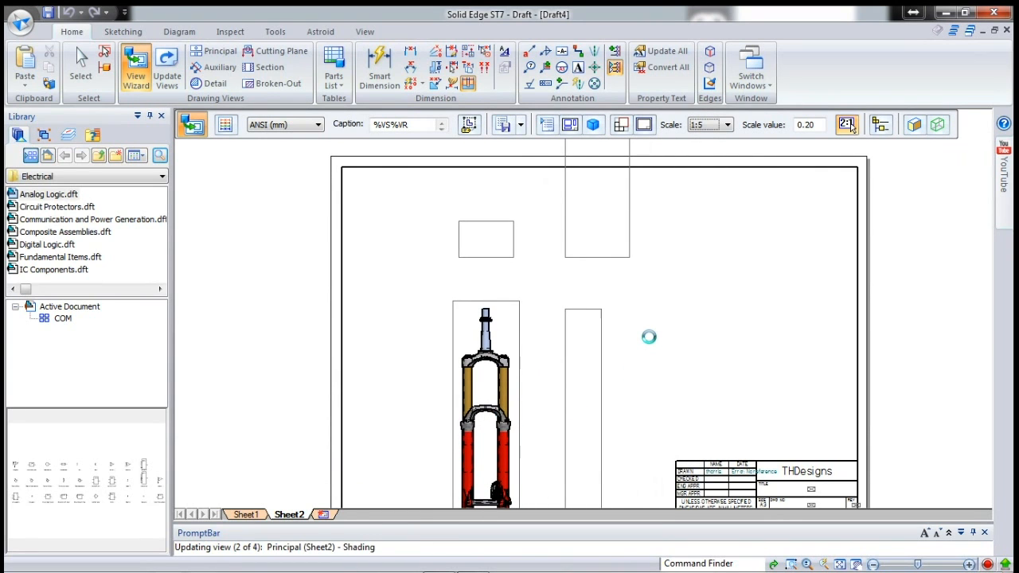
pyautogui.moveTo(613, 247); pyautogui.dragTo(719, 382)
pyautogui.click(780, 374)
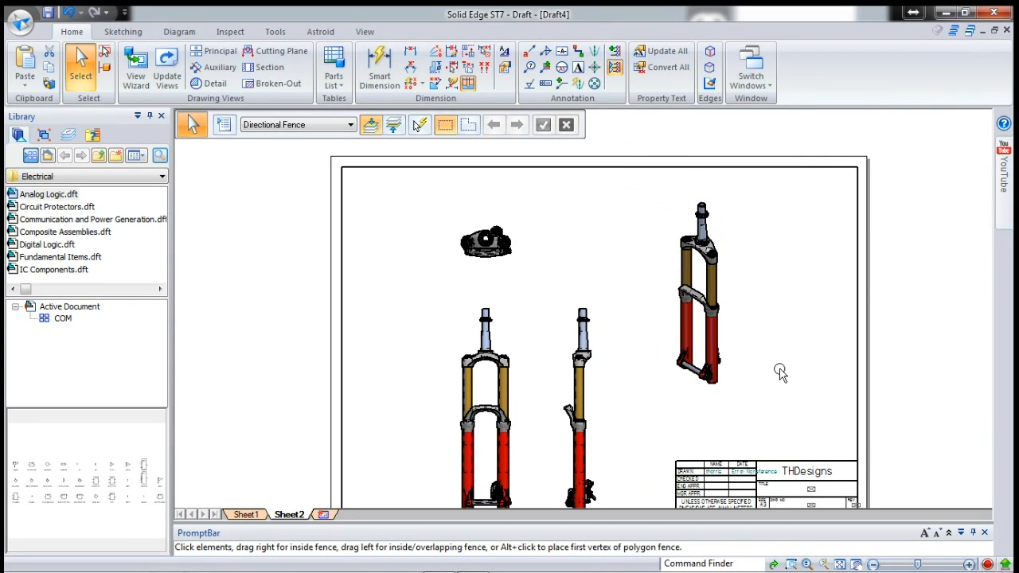
# - Start a parts list with balloons from the forks' pictorial view and apply a saved parts list format
pyautogui.click(334, 85)
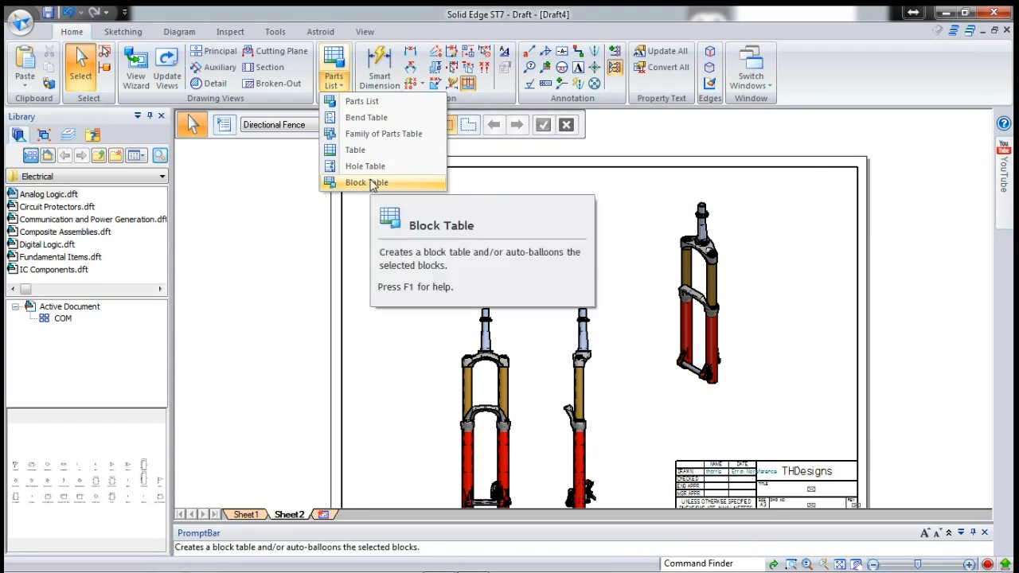
pyautogui.click(363, 103)
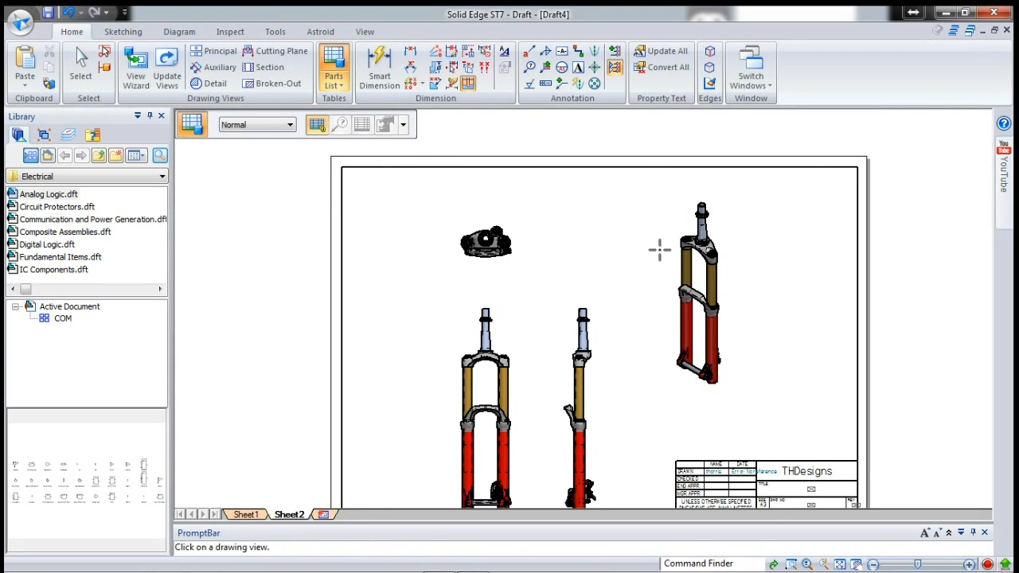
pyautogui.click(683, 263)
pyautogui.click(403, 124)
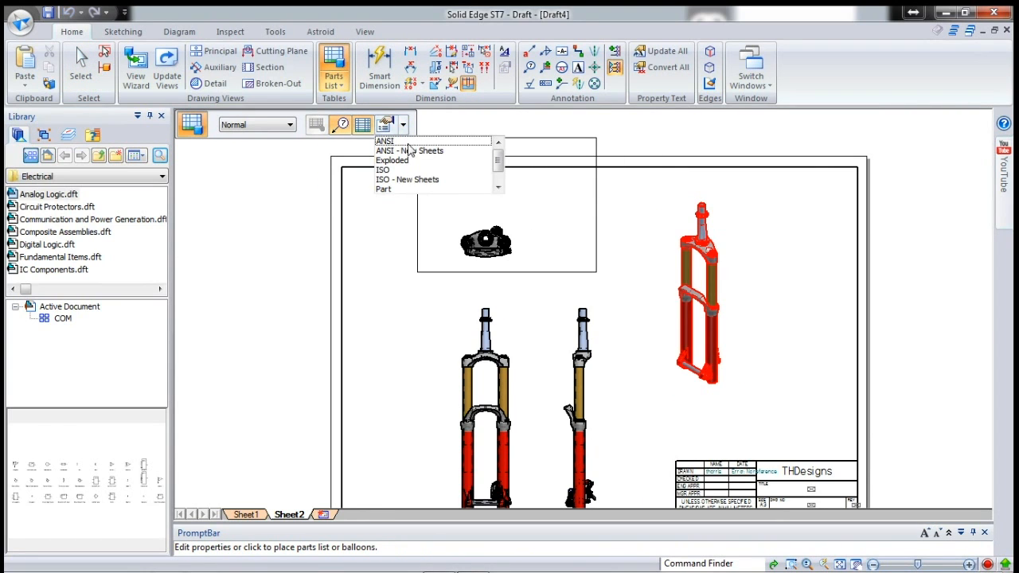
pyautogui.moveTo(498, 166); pyautogui.dragTo(501, 180)
pyautogui.click(395, 184)
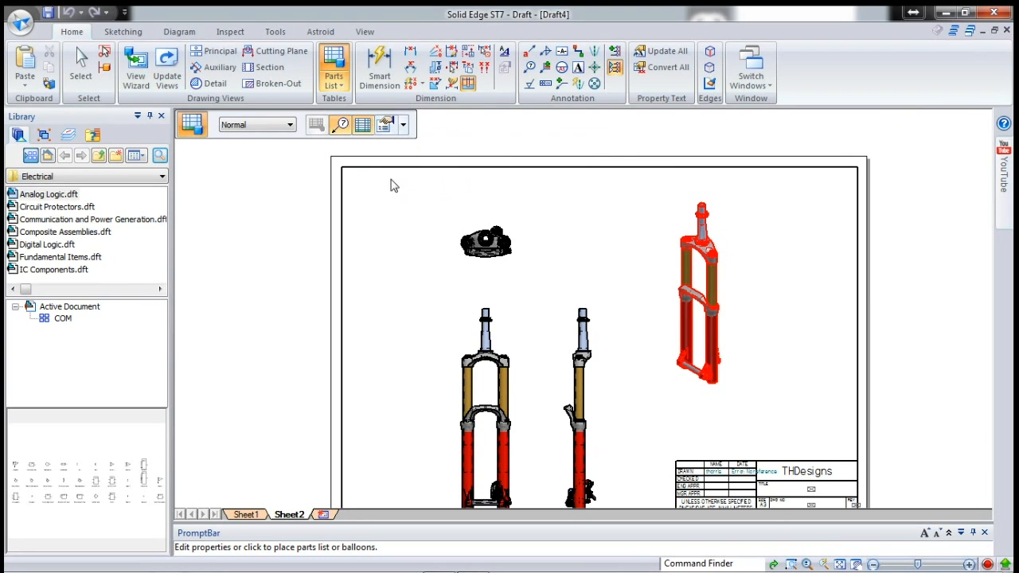
# - Turn off the item count as the balloons' lower text and place the parts list in the sheet's upper right corner
pyautogui.click(387, 122)
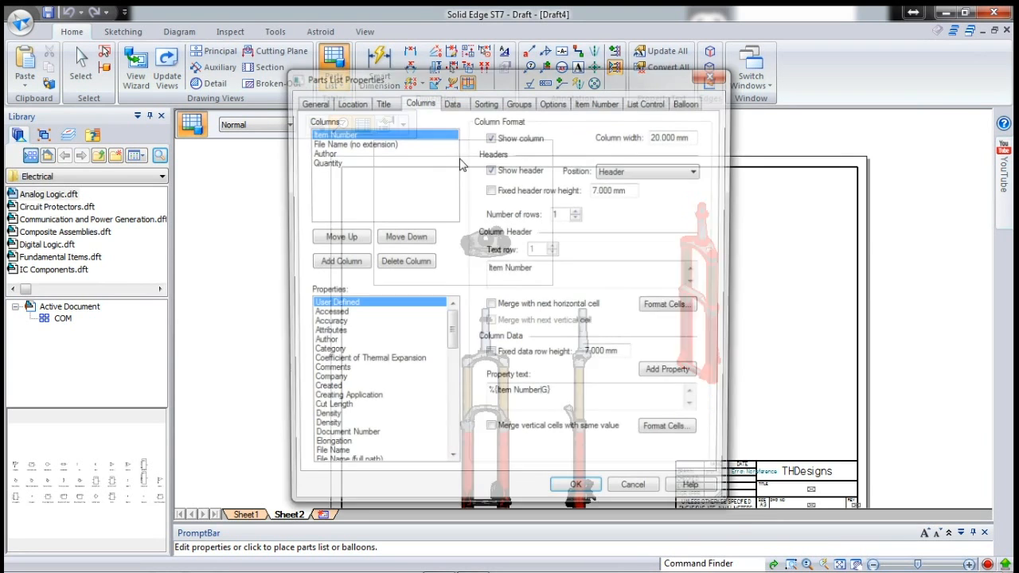
pyautogui.click(685, 102)
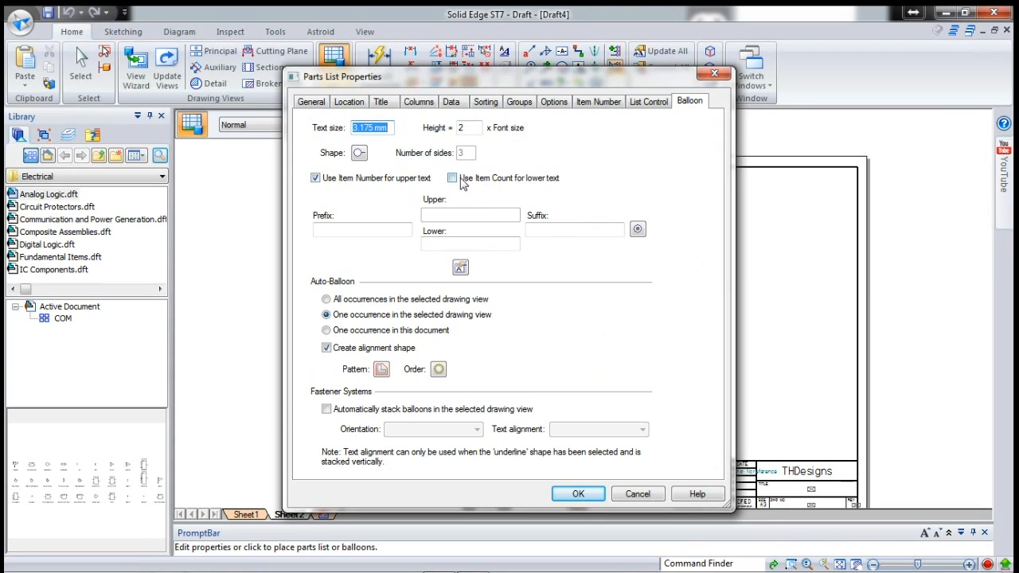
pyautogui.click(578, 494)
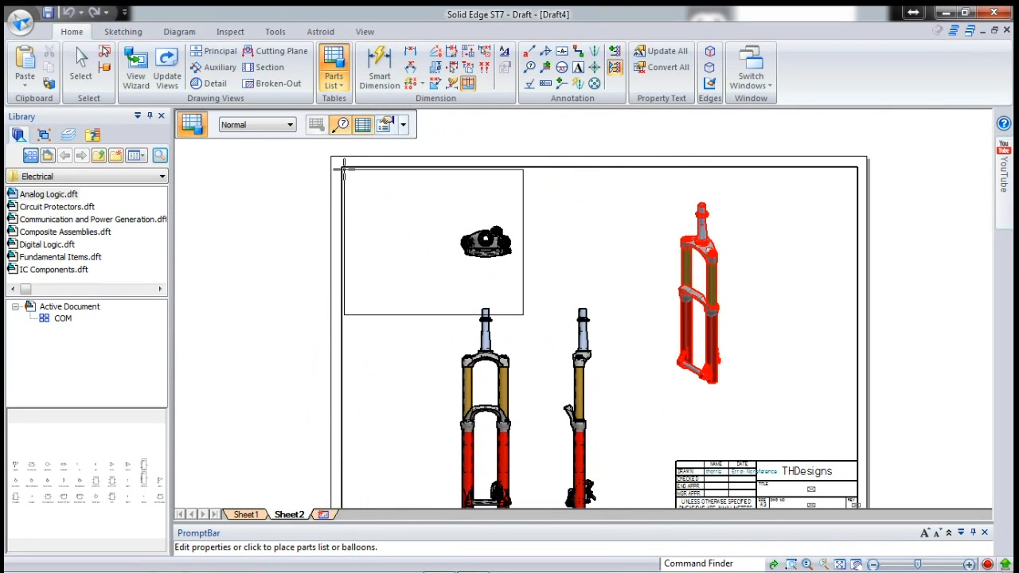
pyautogui.click(679, 167)
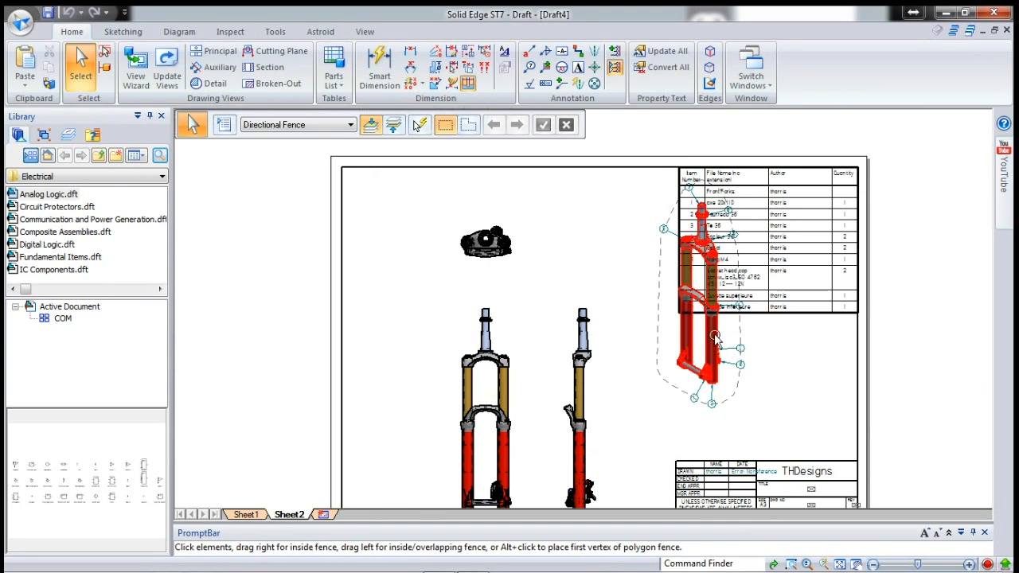
# - Move the ballooned pictorial view clear of the parts list and shift the orthographic views toward the sheet's left border
pyautogui.click(694, 356)
pyautogui.moveTo(694, 355); pyautogui.dragTo(630, 410)
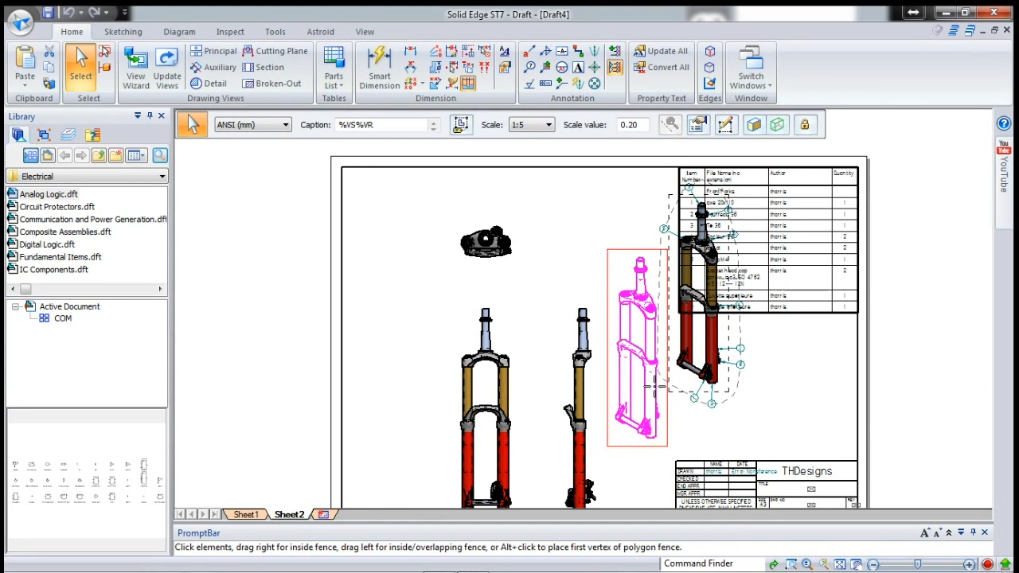
pyautogui.click(769, 407)
pyautogui.scroll(-1, 791, 356)
pyautogui.moveTo(584, 393); pyautogui.dragTo(546, 387)
pyautogui.moveTo(654, 392); pyautogui.dragTo(611, 397)
pyautogui.moveTo(707, 402); pyautogui.dragTo(691, 396)
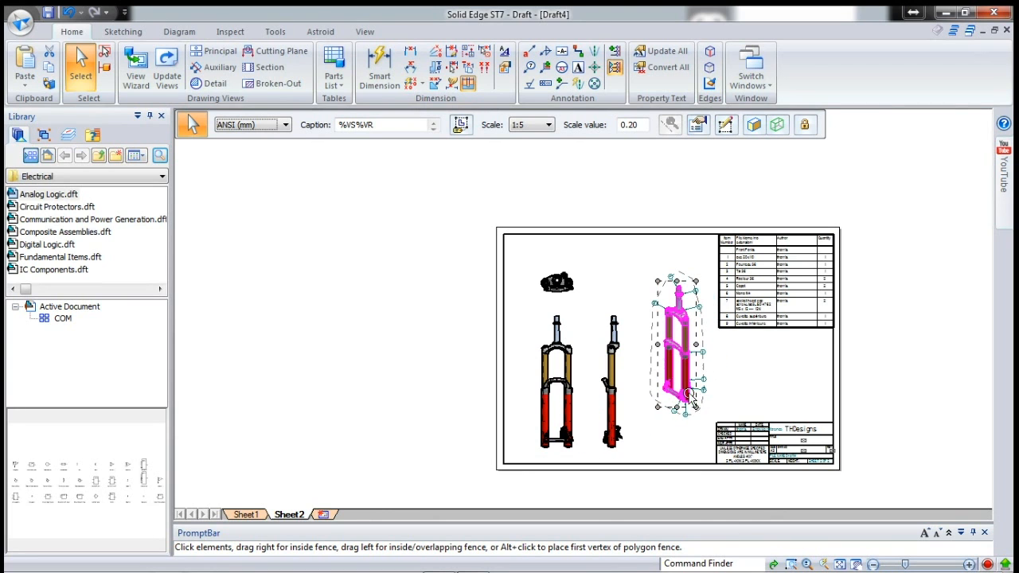
pyautogui.click(724, 376)
pyautogui.scroll(3, 713, 342)
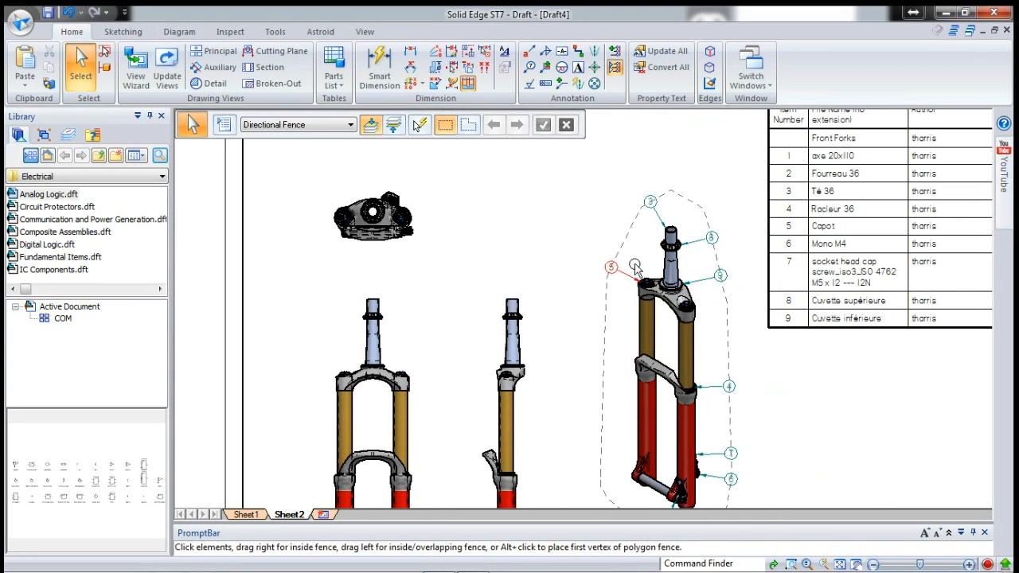
pyautogui.scroll(-3, 655, 184)
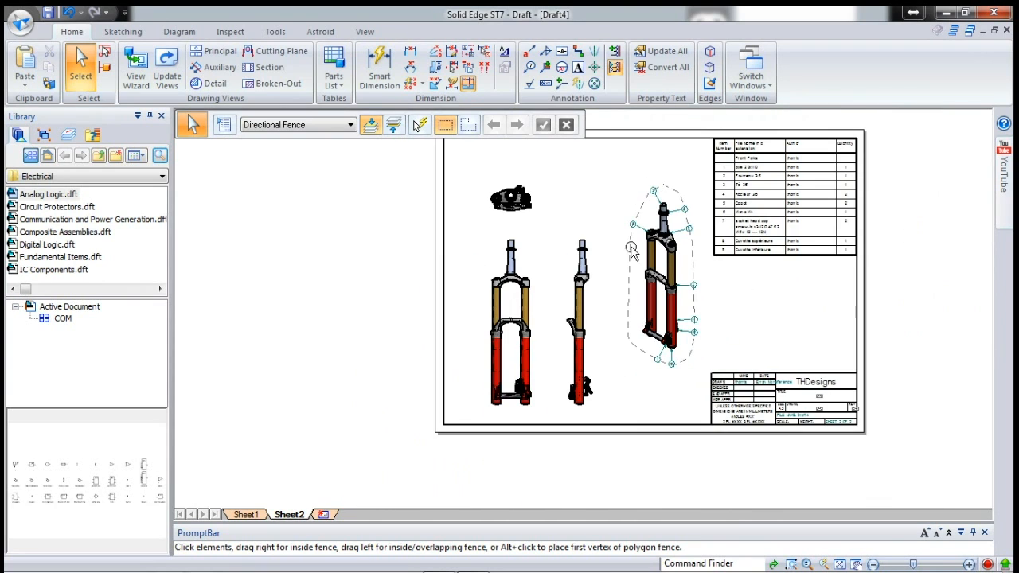
# - Dimension the horizontal distance between the axle mounts of the two fork legs, placing the dimension below the front view
pyautogui.click(380, 68)
pyautogui.scroll(5, 505, 405)
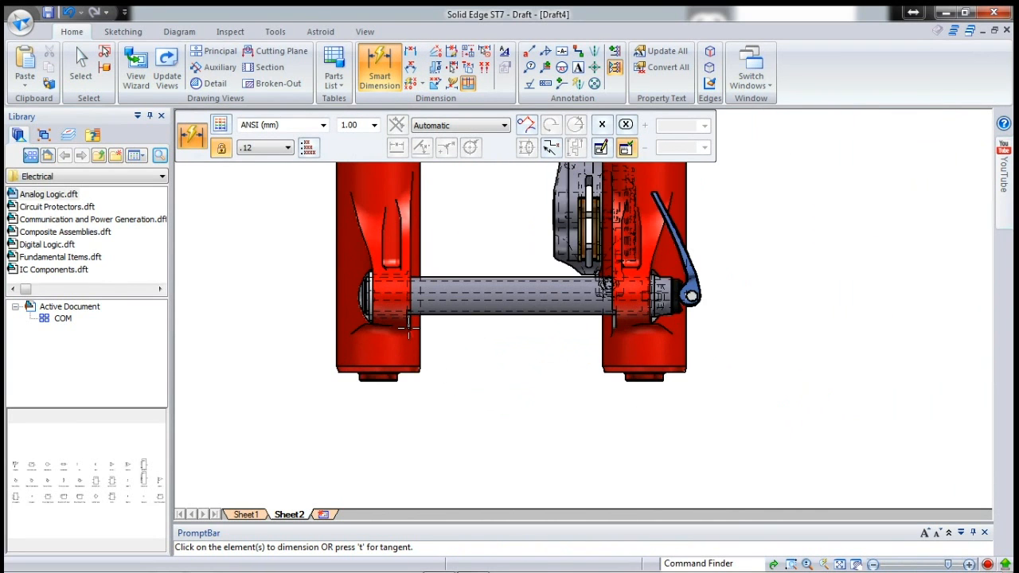
pyautogui.scroll(2, 408, 327)
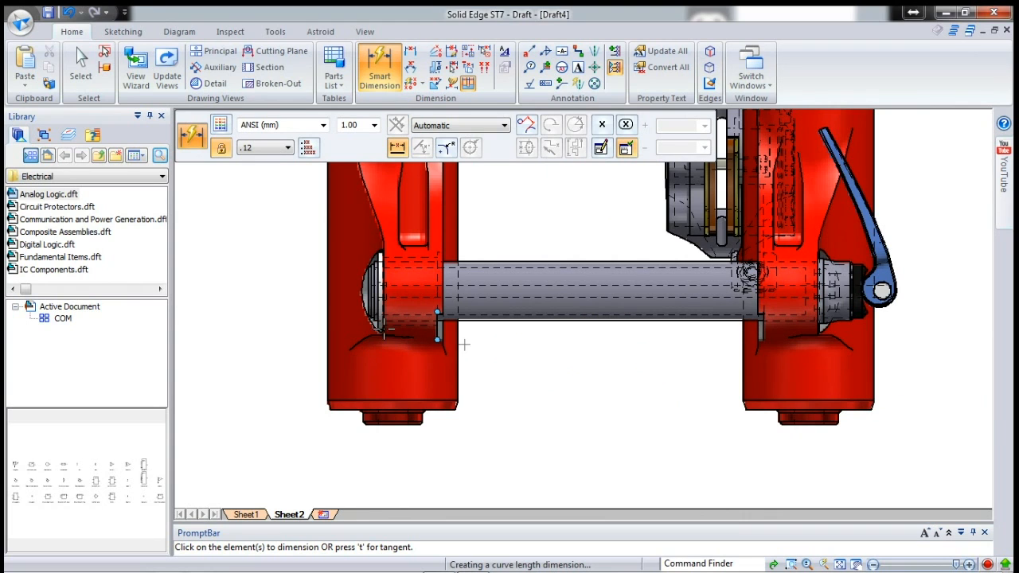
pyautogui.moveTo(386, 330)
pyautogui.click(456, 393)
pyautogui.click(758, 312)
pyautogui.scroll(-4, 631, 365)
pyautogui.click(629, 364)
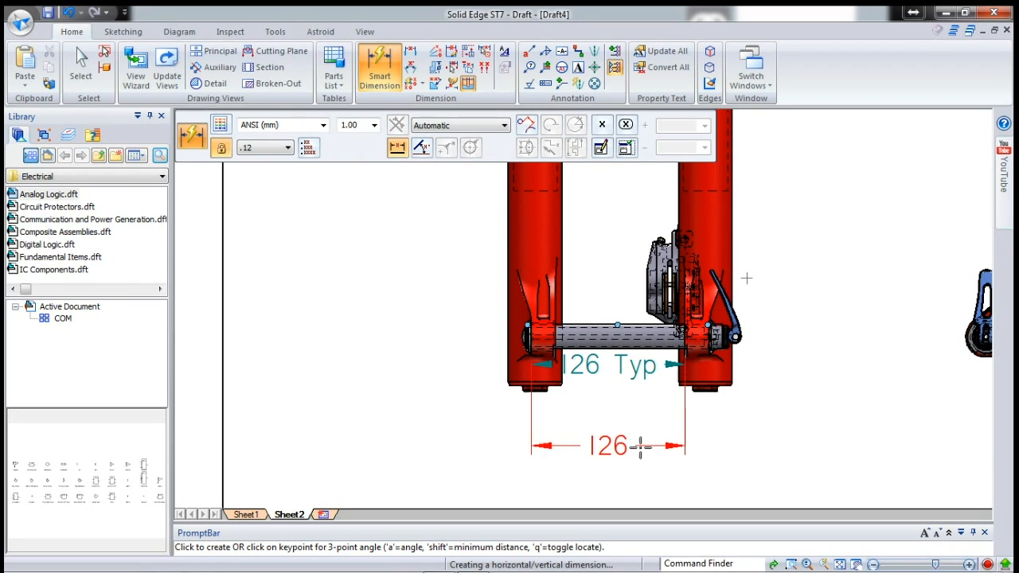
pyautogui.click(629, 455)
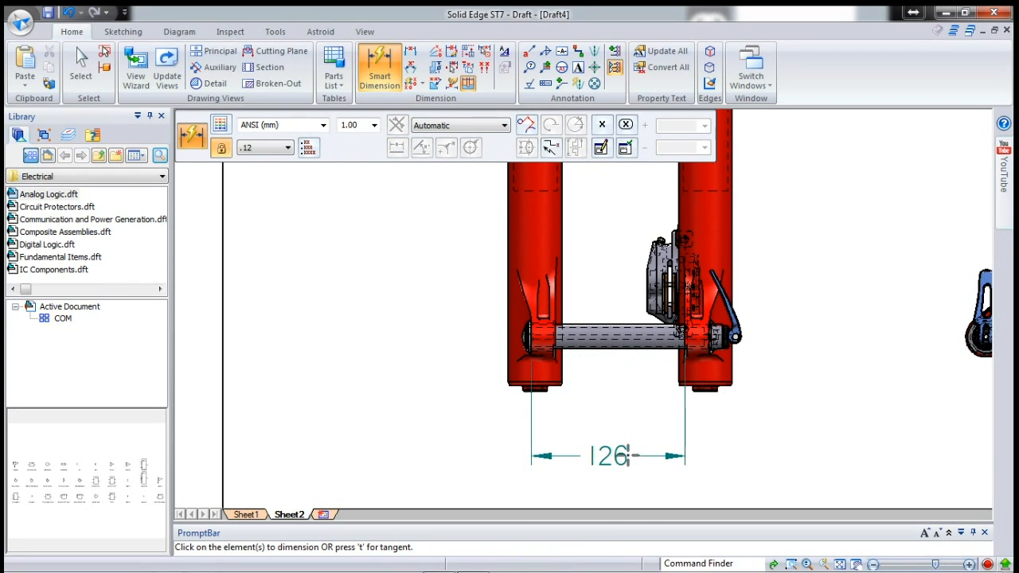
# - Start a vertical Distance Between dimension in the front view from the top of the lower leg's seal to the underside of the fork crown
pyautogui.scroll(-5, 496, 455)
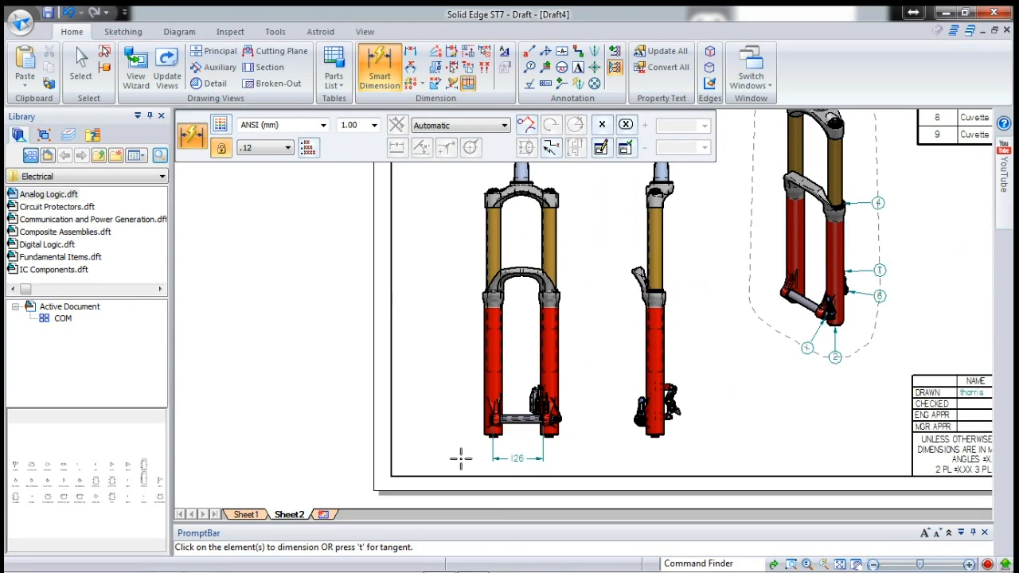
pyautogui.scroll(-1, 462, 451)
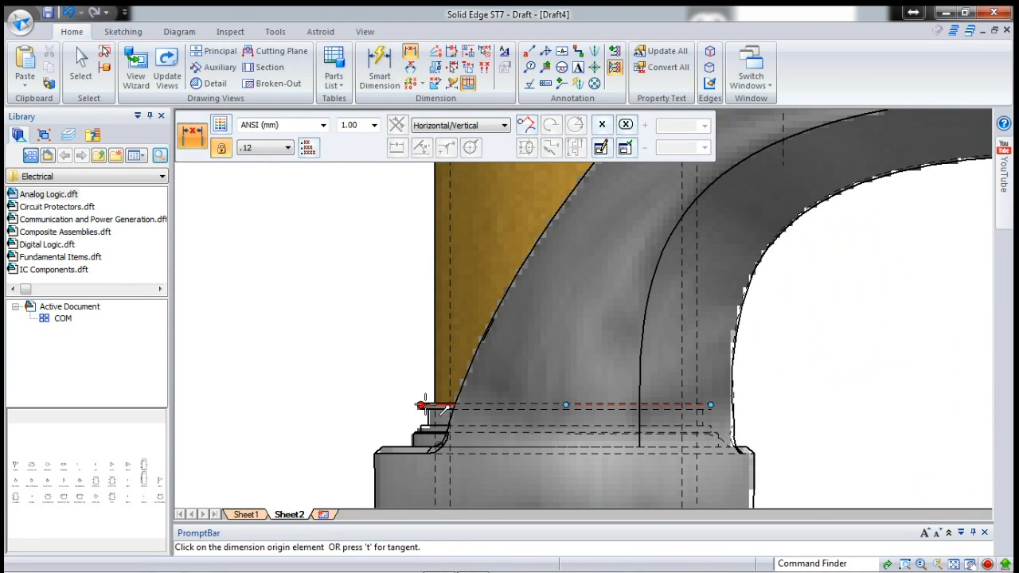
pyautogui.click(425, 405)
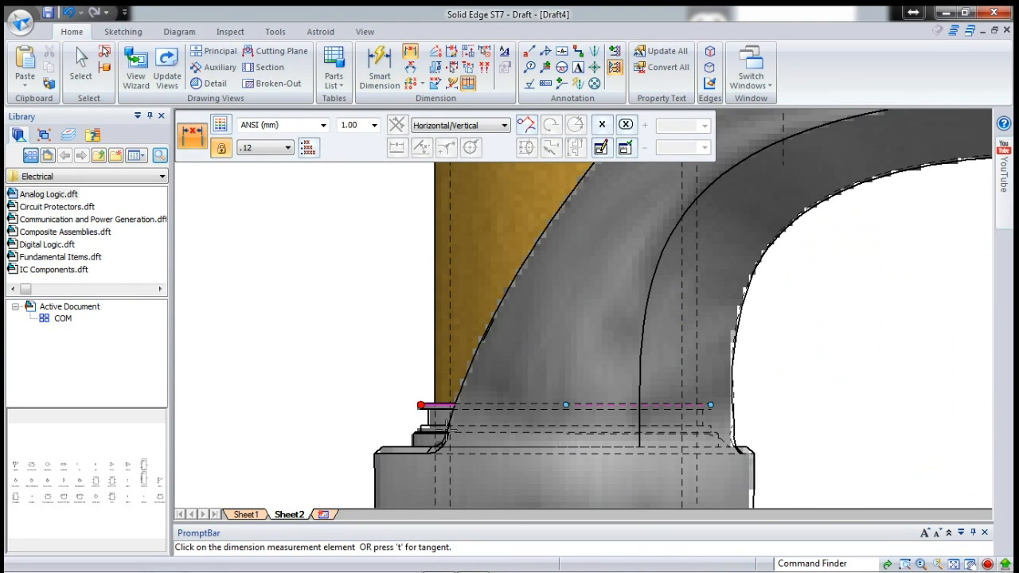
pyautogui.scroll(-8, 446, 398)
pyautogui.scroll(6, 480, 257)
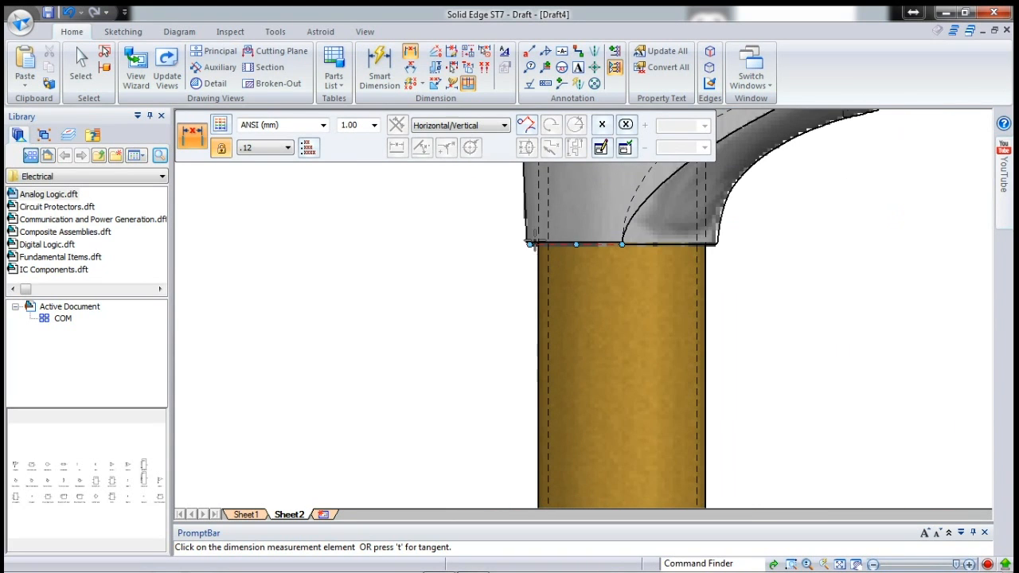
pyautogui.click(530, 244)
pyautogui.scroll(-6, 525, 263)
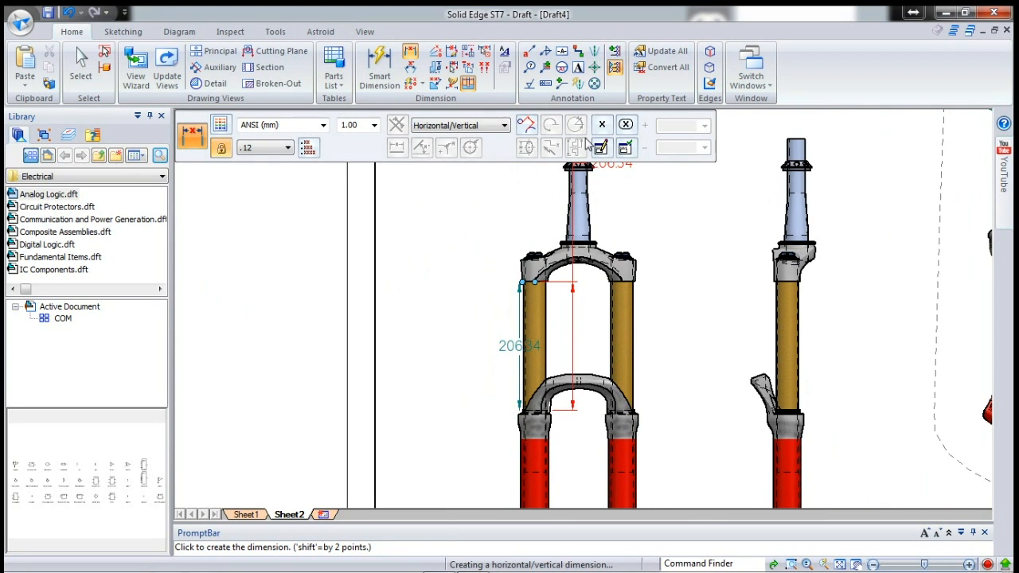
# - Add the superfix "Max Travel" to the vertical dimension and round it to whole millimetres
pyautogui.click(601, 148)
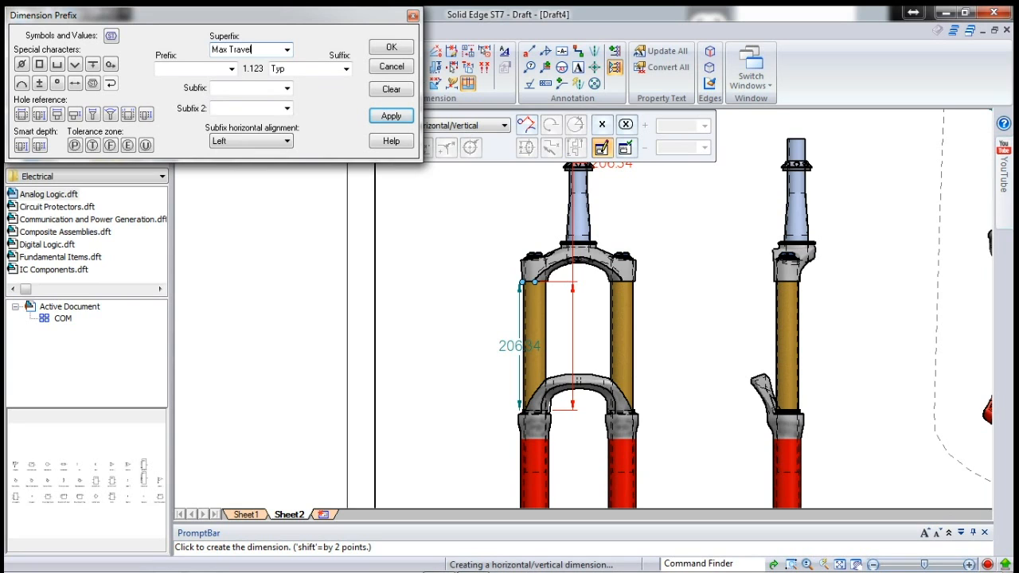
pyautogui.click(382, 50)
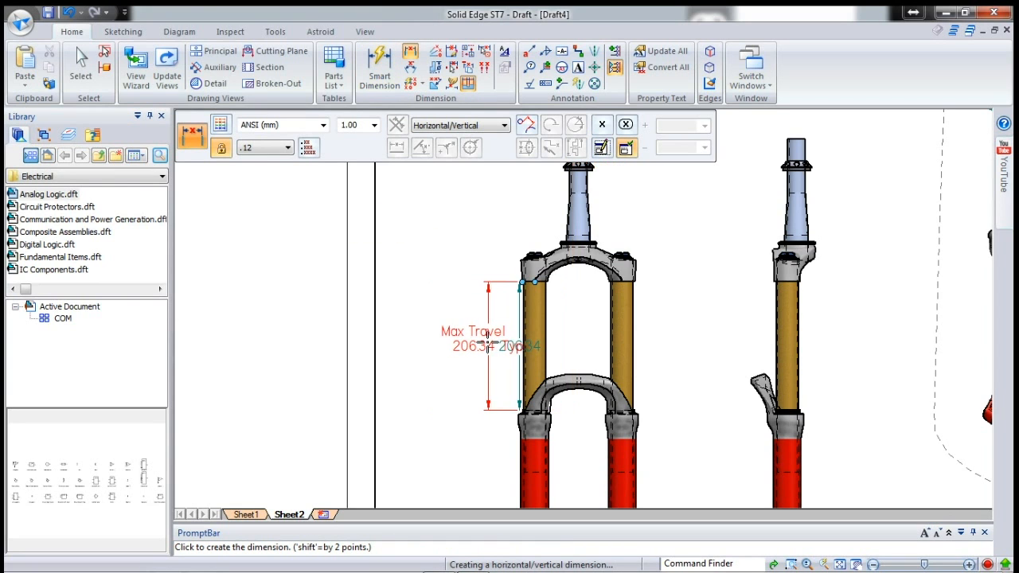
pyautogui.click(274, 148)
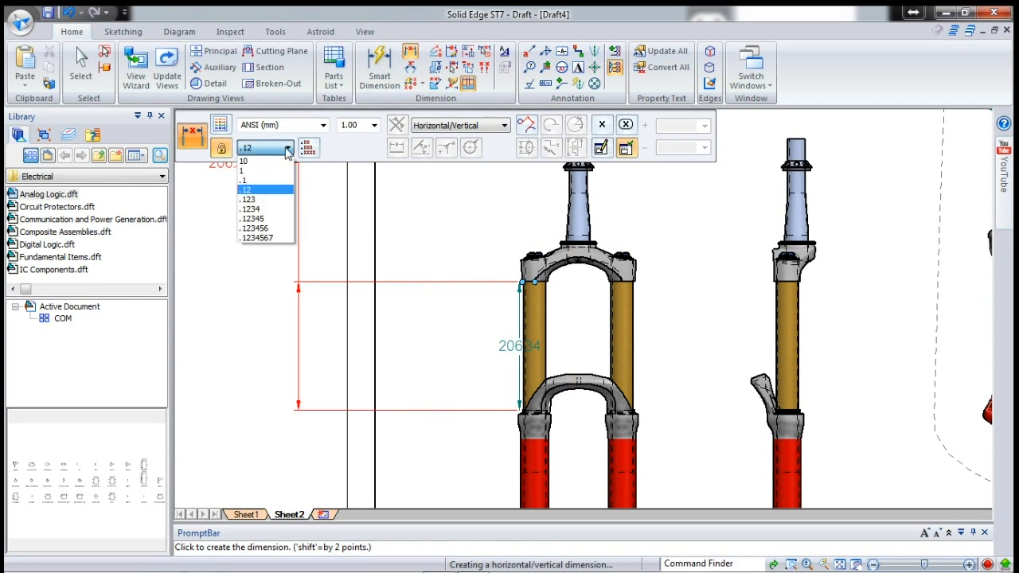
pyautogui.click(266, 171)
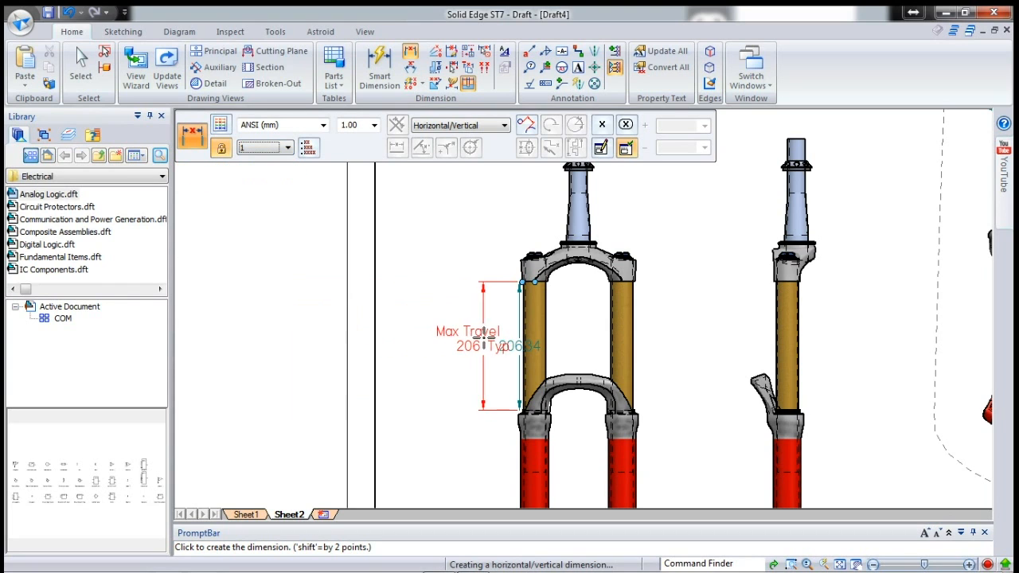
# - Remove the "Typ" suffix from the Max Travel dimension and place it outside the left fork leg of the front view
pyautogui.click(607, 150)
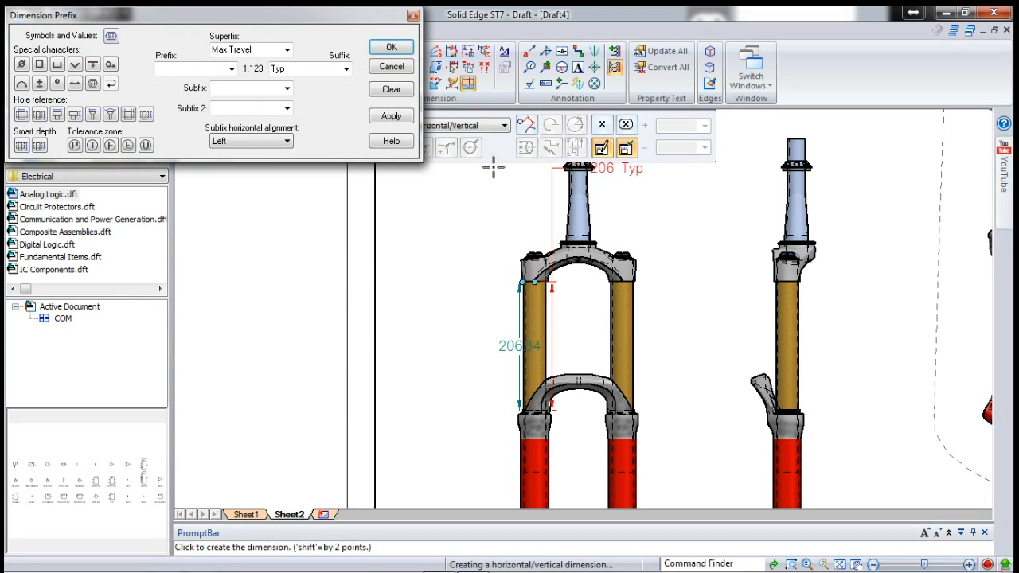
pyautogui.click(348, 70)
pyautogui.click(327, 78)
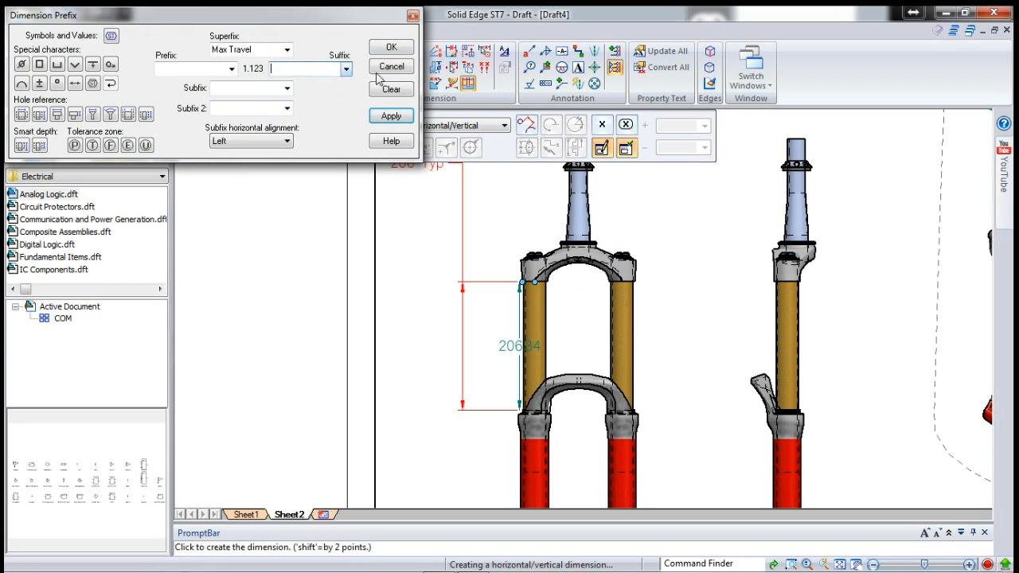
pyautogui.click(391, 48)
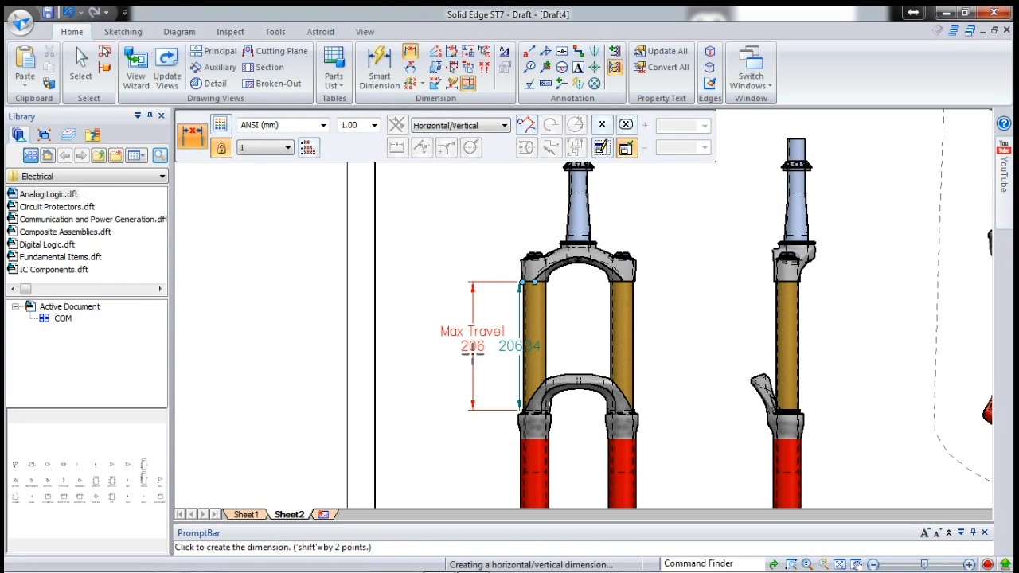
pyautogui.click(471, 375)
pyautogui.press('Escape')
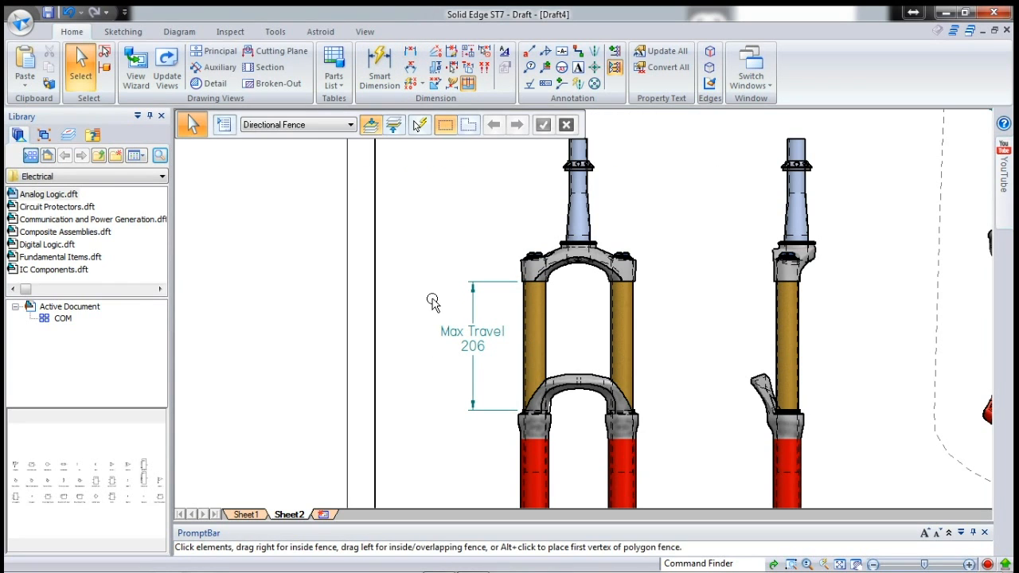
# - Review the whole Sheet2 drawing and switch to the Solid Edge First Look slide presentation
pyautogui.scroll(-4, 410, 279)
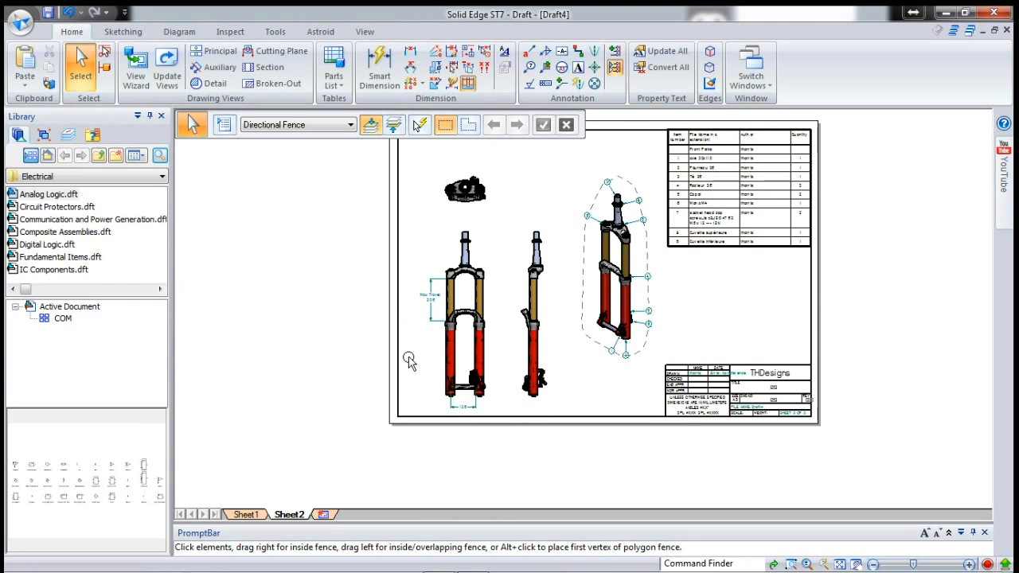
pyautogui.hotkey('alt', 'Tab')
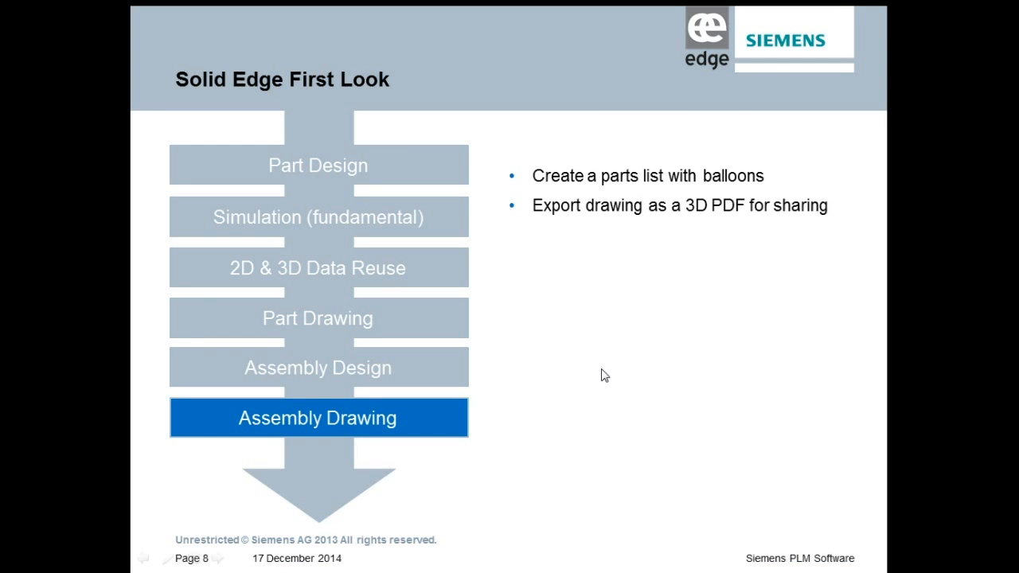
# - Return to the Solid Edge draft and view the file types offered for saving the drawing as a translated document
pyautogui.hotkey('alt', 'Tab')
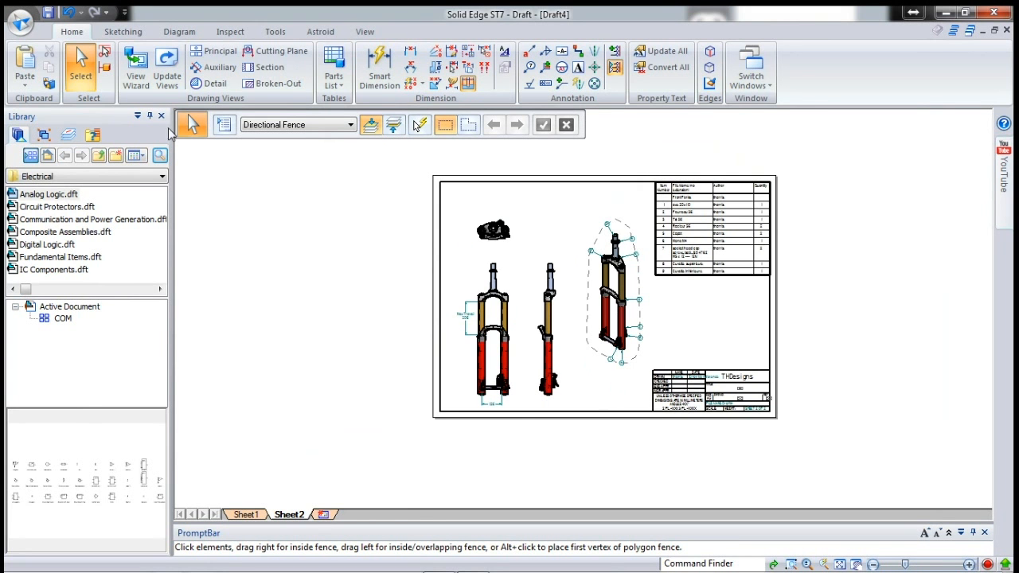
pyautogui.click(21, 23)
pyautogui.moveTo(26, 49)
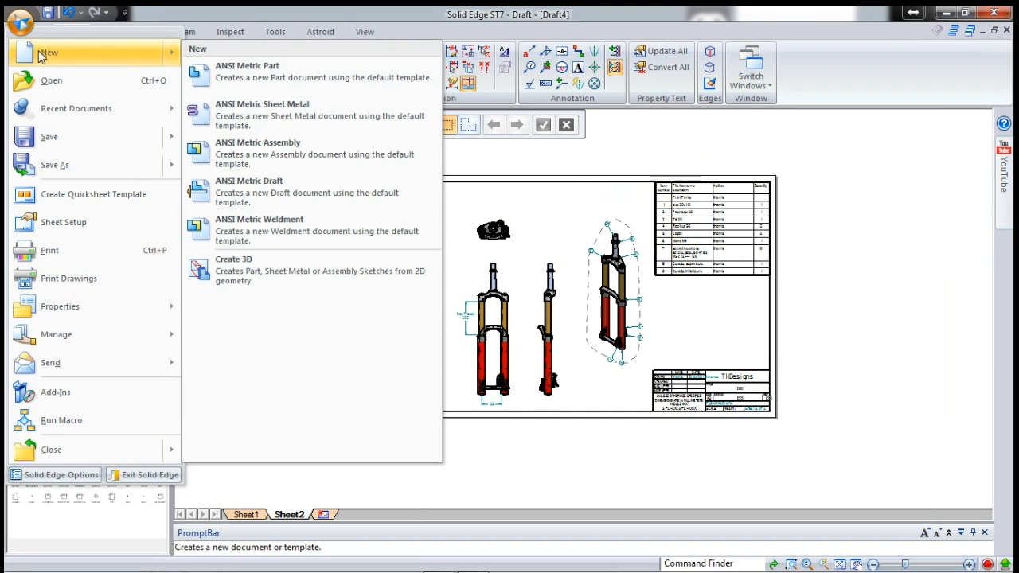
pyautogui.moveTo(80, 166)
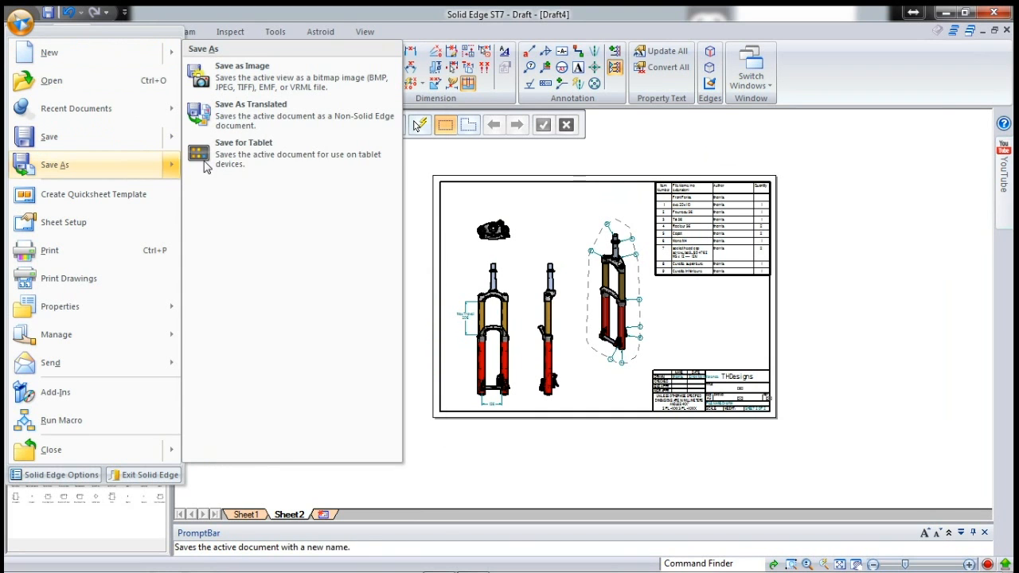
pyautogui.click(257, 113)
pyautogui.click(450, 339)
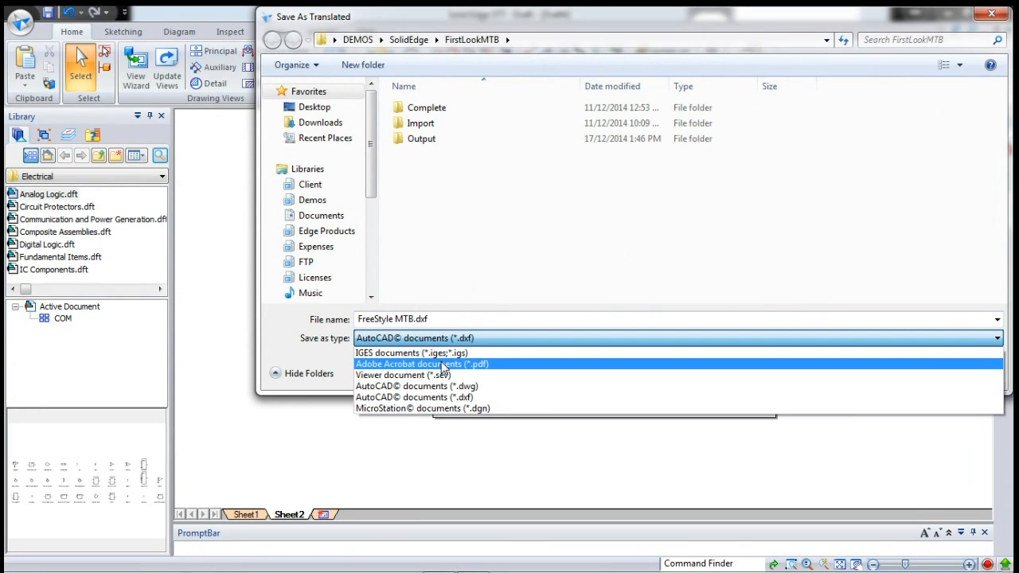
pyautogui.press('Escape')
pyautogui.press('Escape')
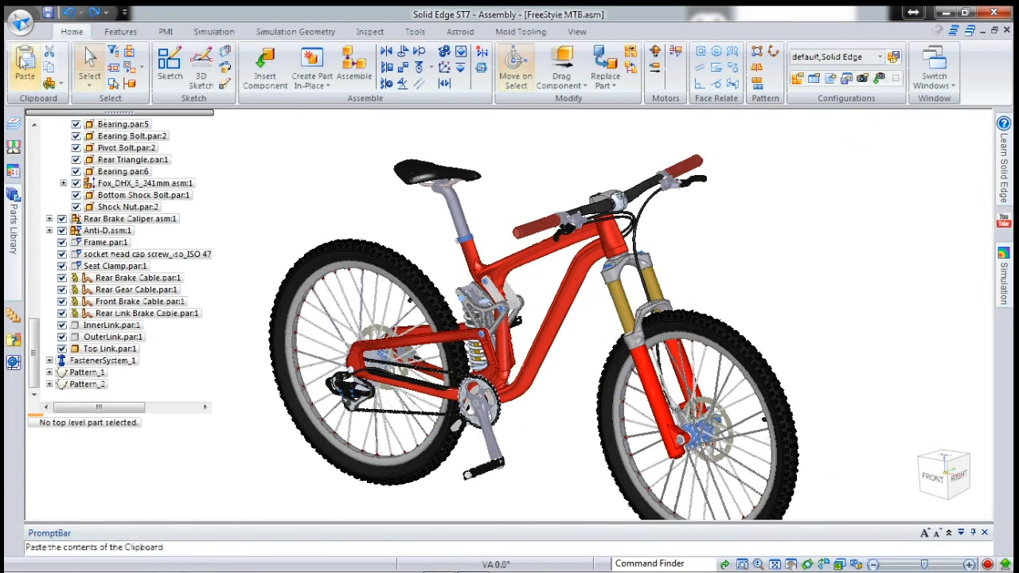
pyautogui.click(21, 22)
pyautogui.click(79, 166)
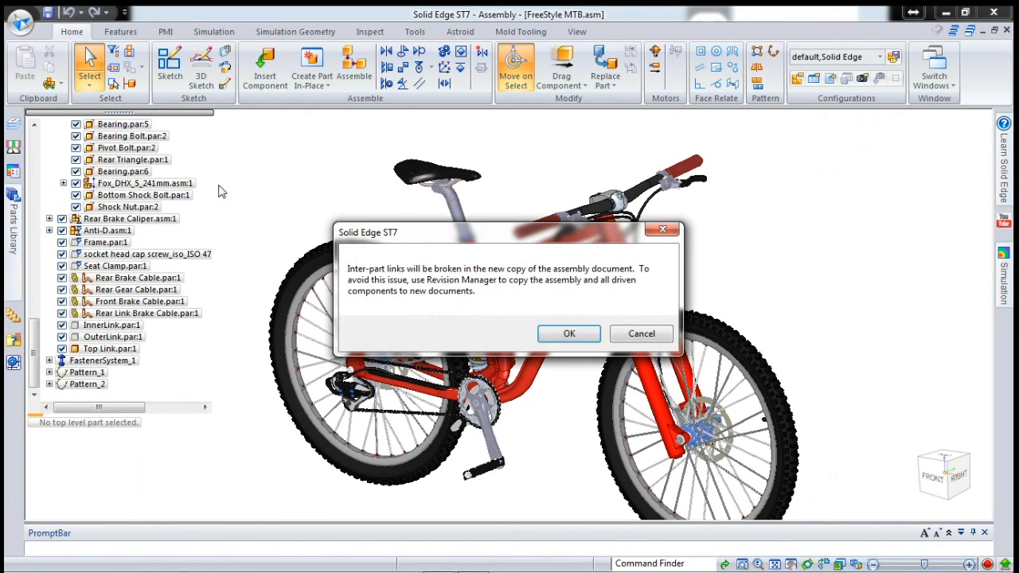
pyautogui.click(634, 335)
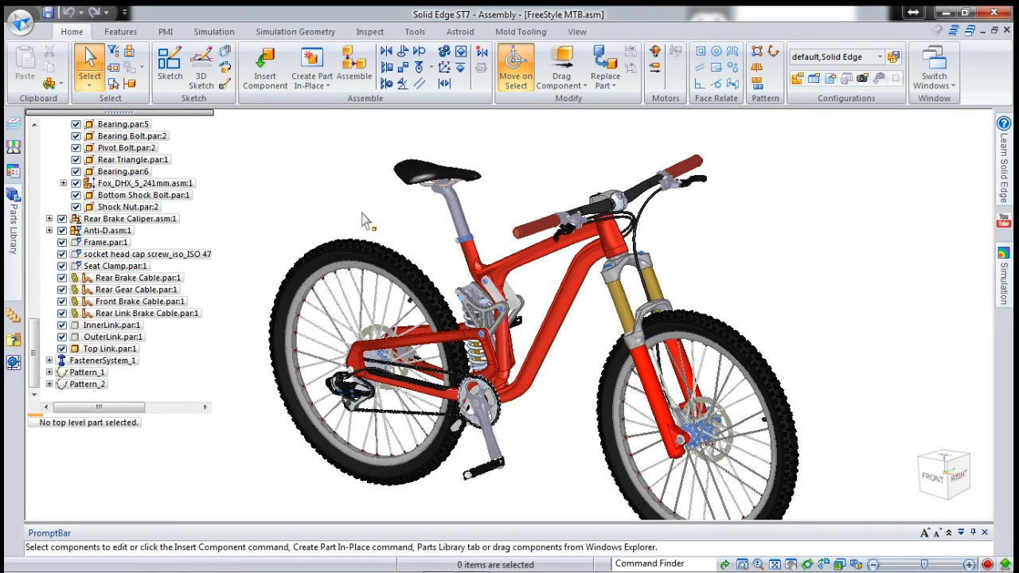
# - Start a translated save of the FreeStyle MTB assembly with the file type 3D Adobe Acrobat documents (*.pdf)
pyautogui.click(21, 23)
pyautogui.moveTo(56, 165)
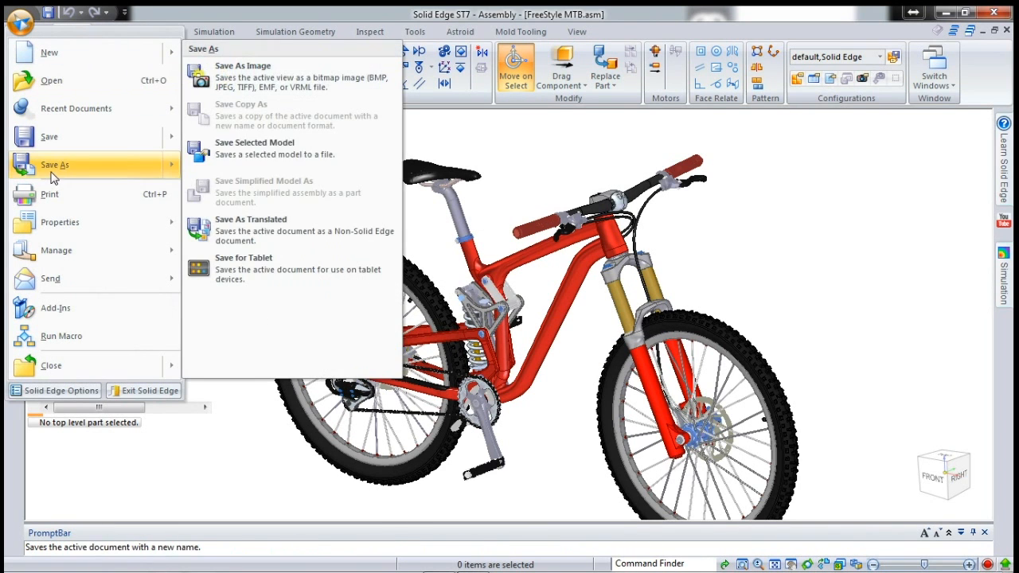
pyautogui.click(265, 237)
pyautogui.click(589, 340)
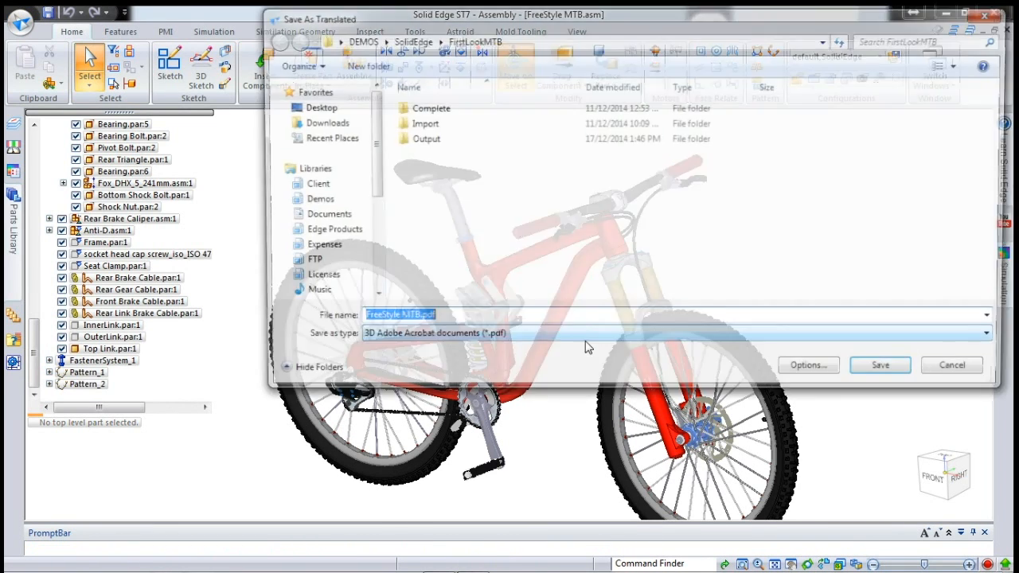
pyautogui.click(504, 340)
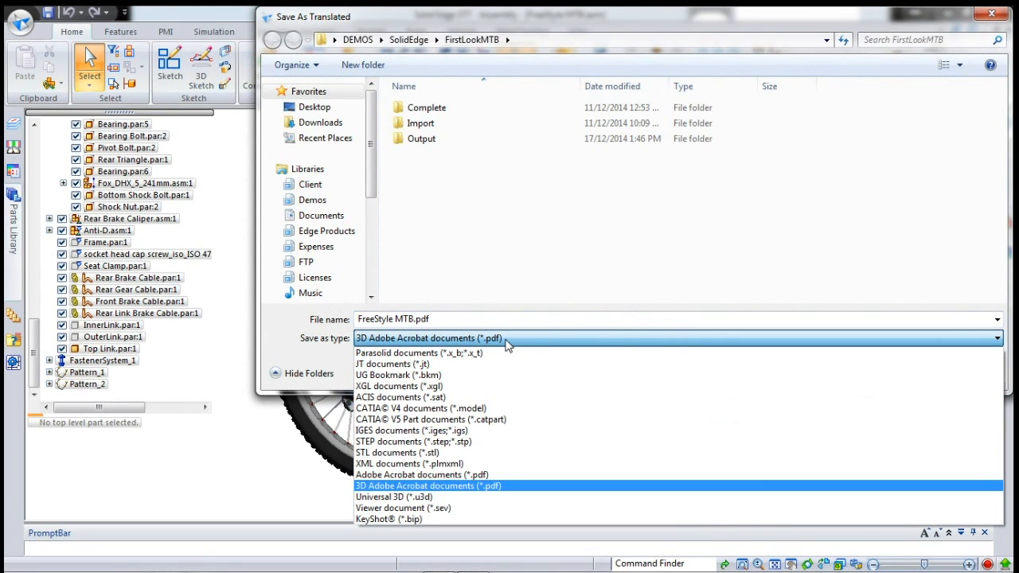
pyautogui.click(510, 485)
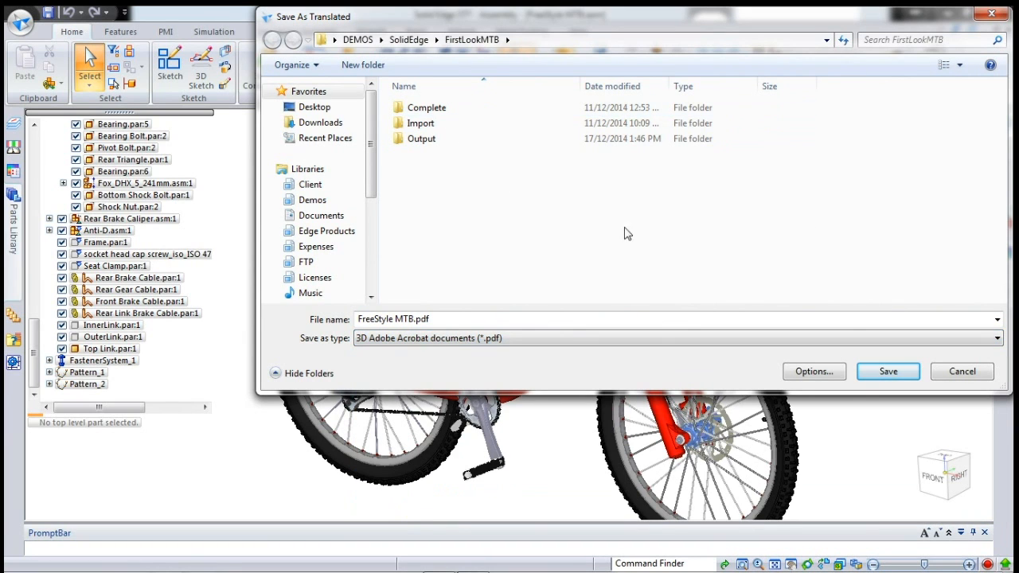
# - Open the existing FreeStyle MTB.pdf from the Complete folder with Adobe Reader XI
pyautogui.doubleClick(434, 107)
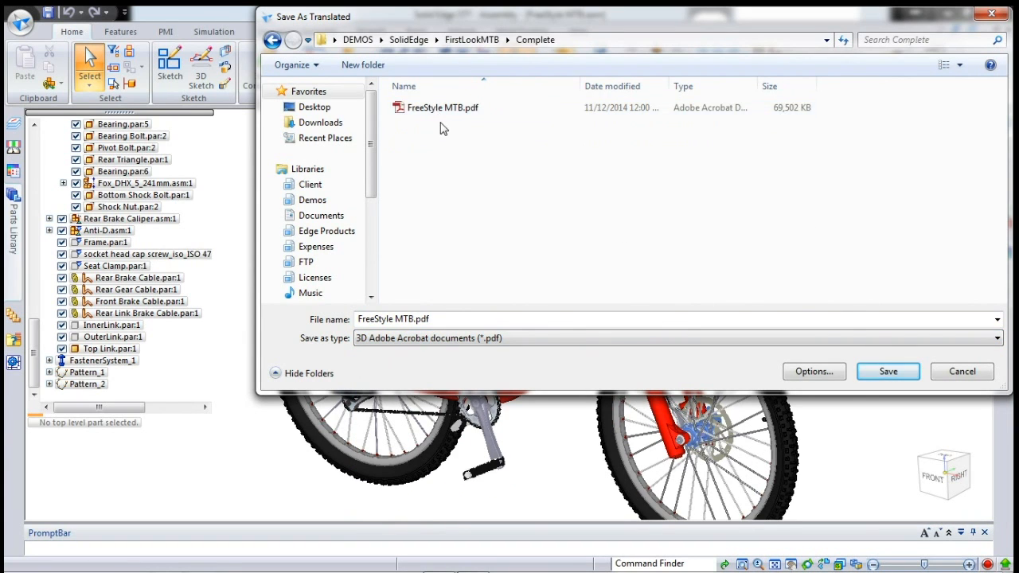
pyautogui.rightClick(436, 110)
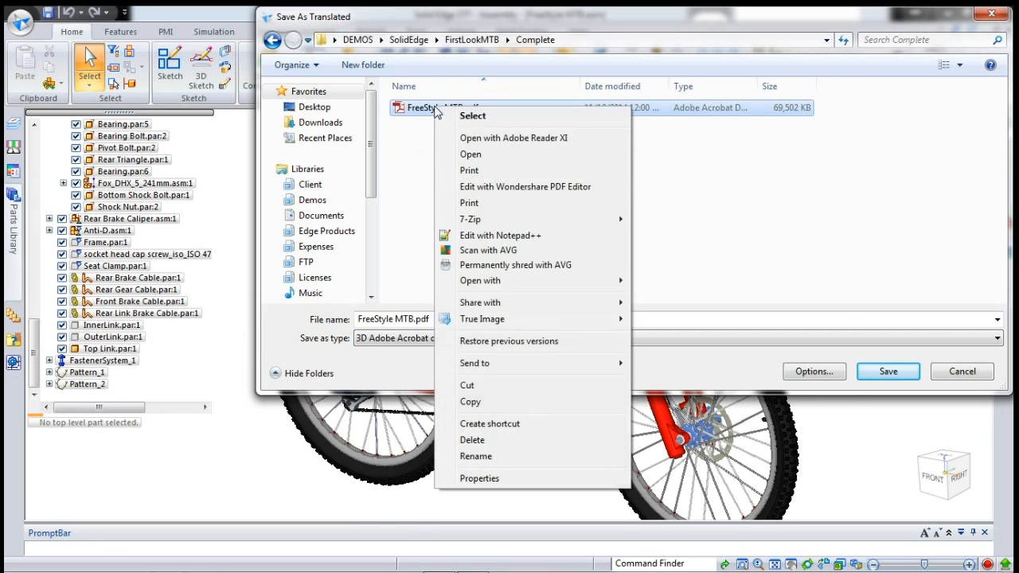
pyautogui.click(511, 139)
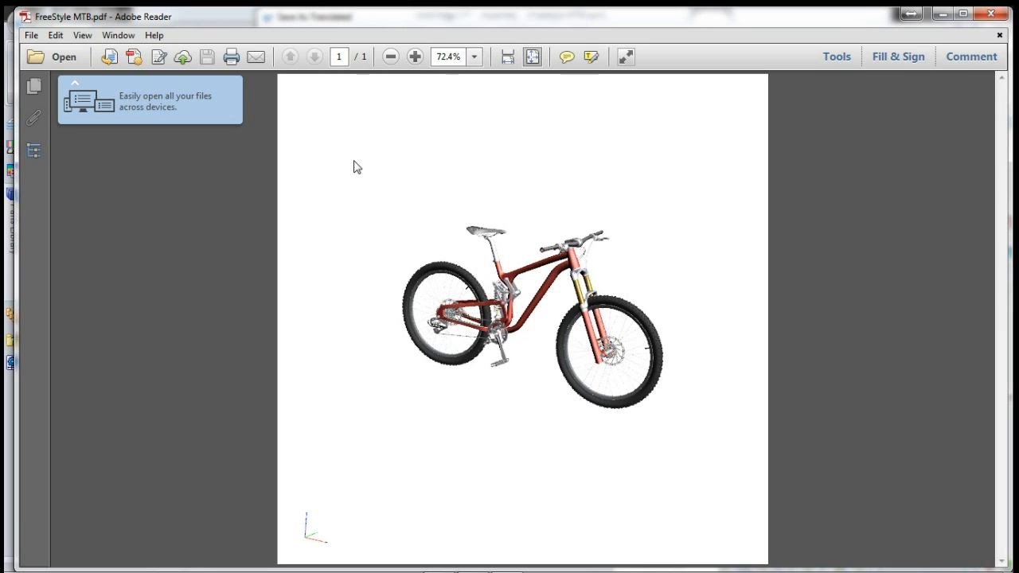
# - Rotate the 3D bike model in the PDF and display its model tree
pyautogui.moveTo(605, 293); pyautogui.dragTo(656, 316)
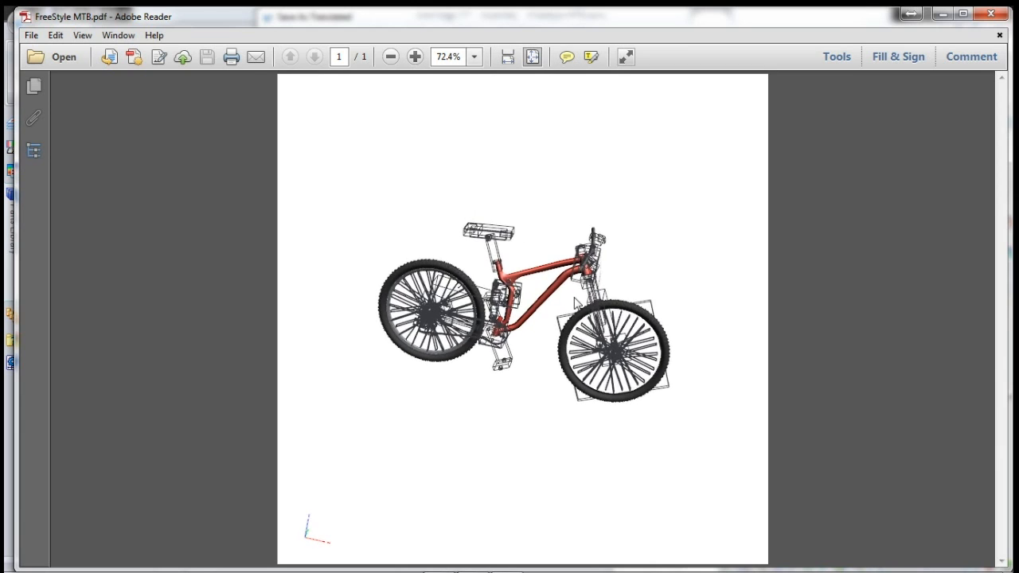
pyautogui.click(33, 153)
pyautogui.click(74, 146)
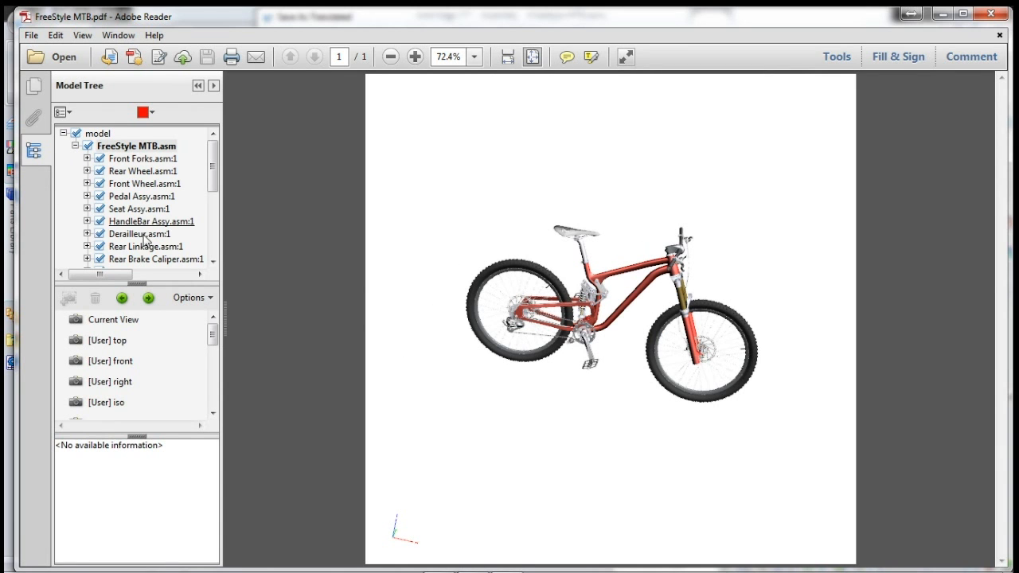
# - Hide and reshow the Front Wheel, Rear Linkage and Derailleur assemblies in the 3D PDF
pyautogui.click(118, 188)
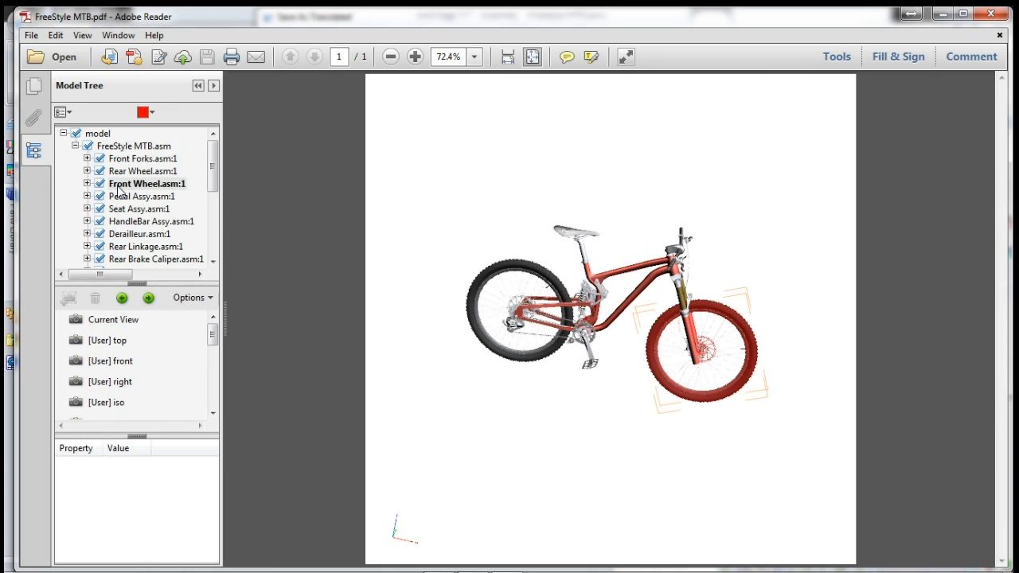
pyautogui.click(100, 184)
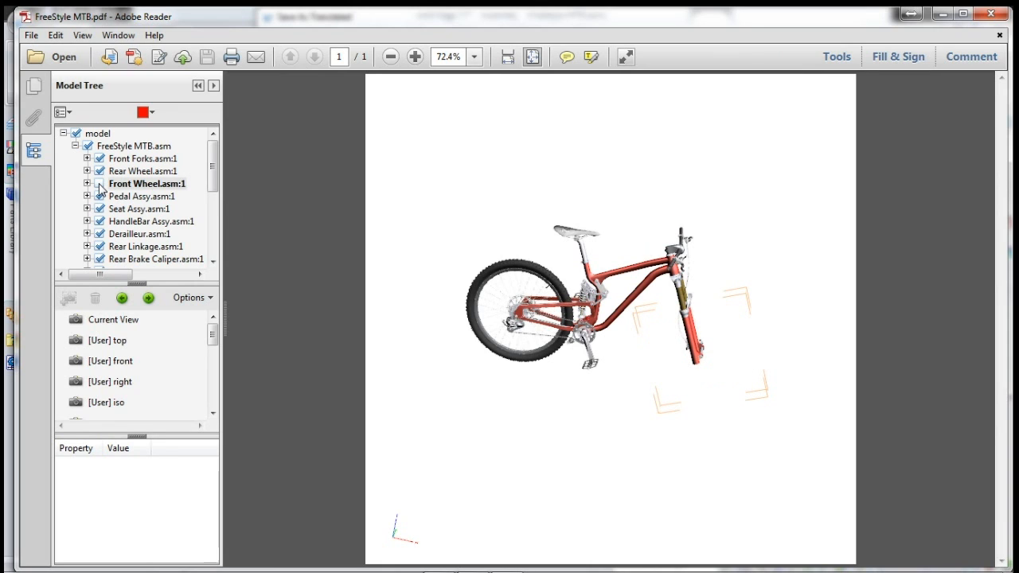
pyautogui.click(100, 184)
pyautogui.scroll(-2, 100, 215)
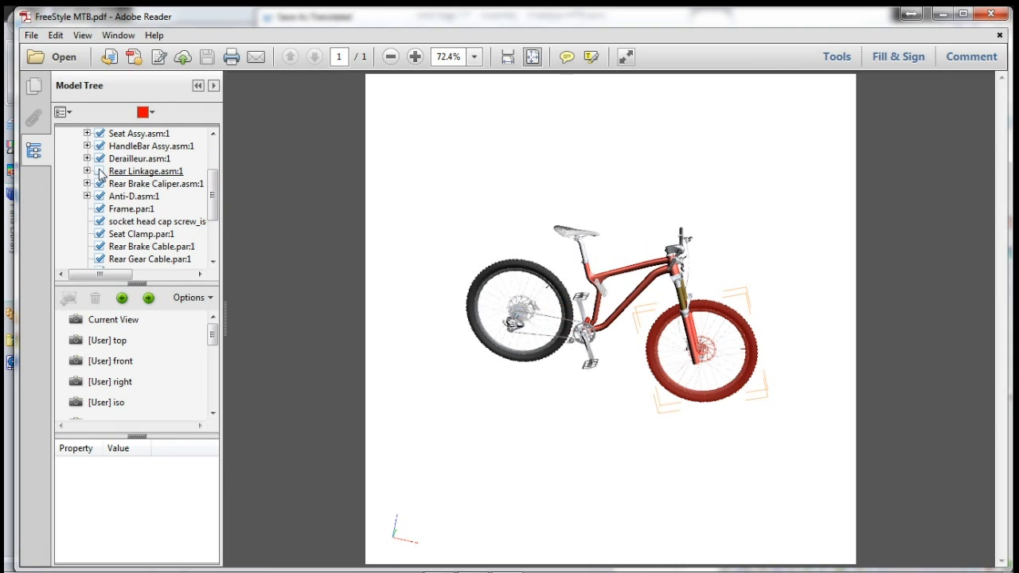
pyautogui.click(100, 171)
pyautogui.click(100, 159)
pyautogui.click(100, 159)
pyautogui.click(103, 173)
pyautogui.click(100, 172)
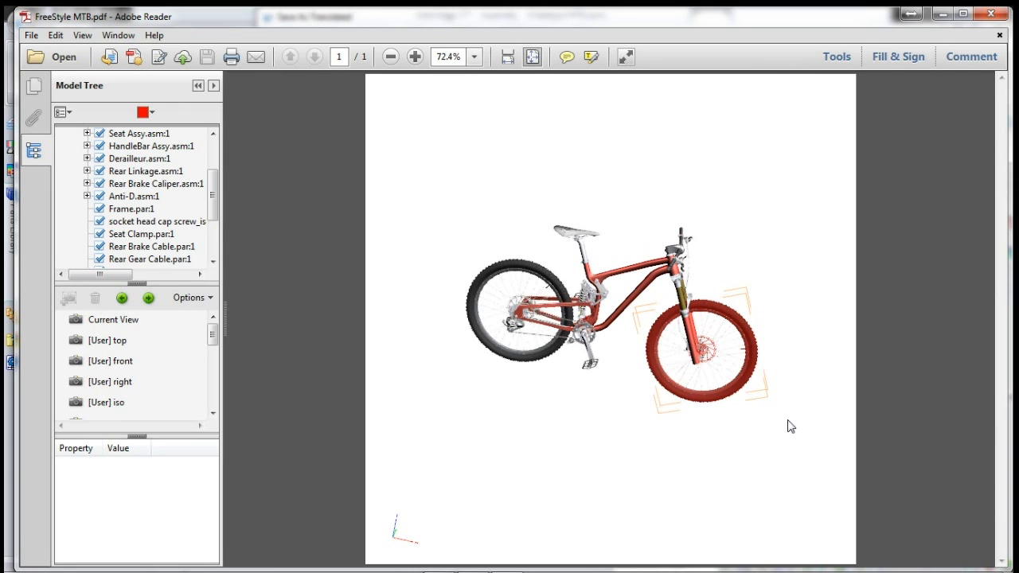
pyautogui.scroll(-3, 636, 310)
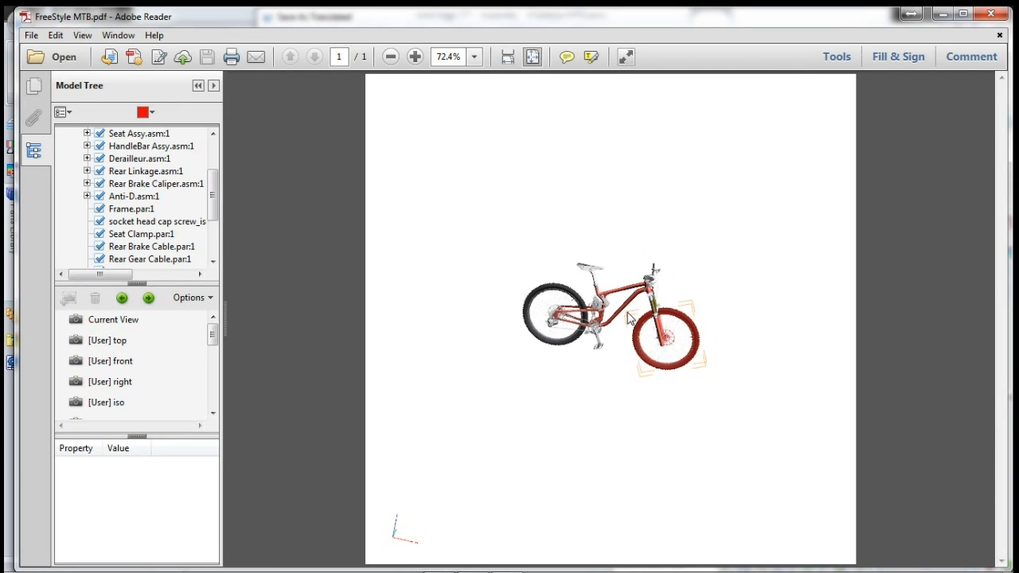
pyautogui.scroll(5, 629, 317)
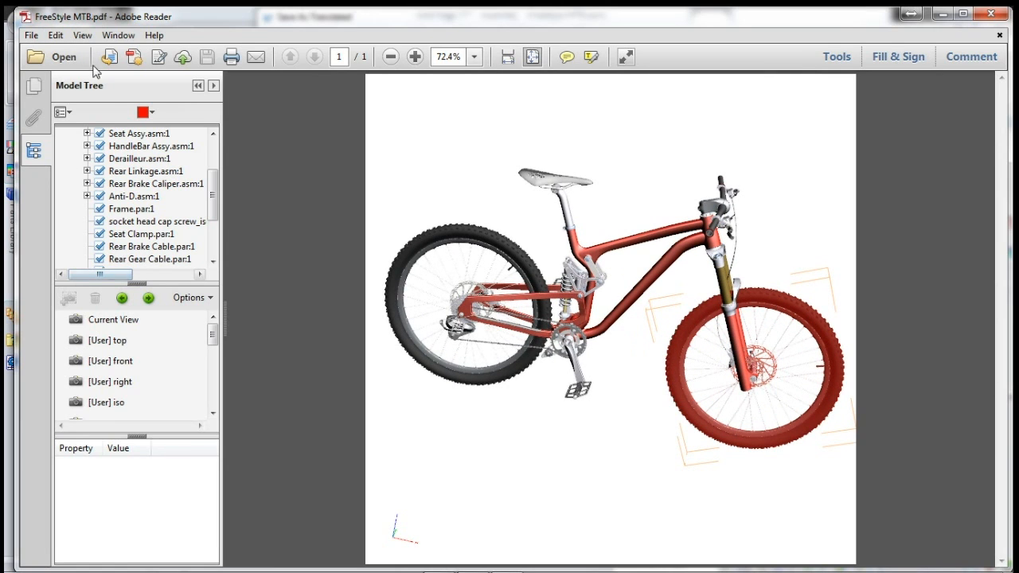
pyautogui.click(60, 36)
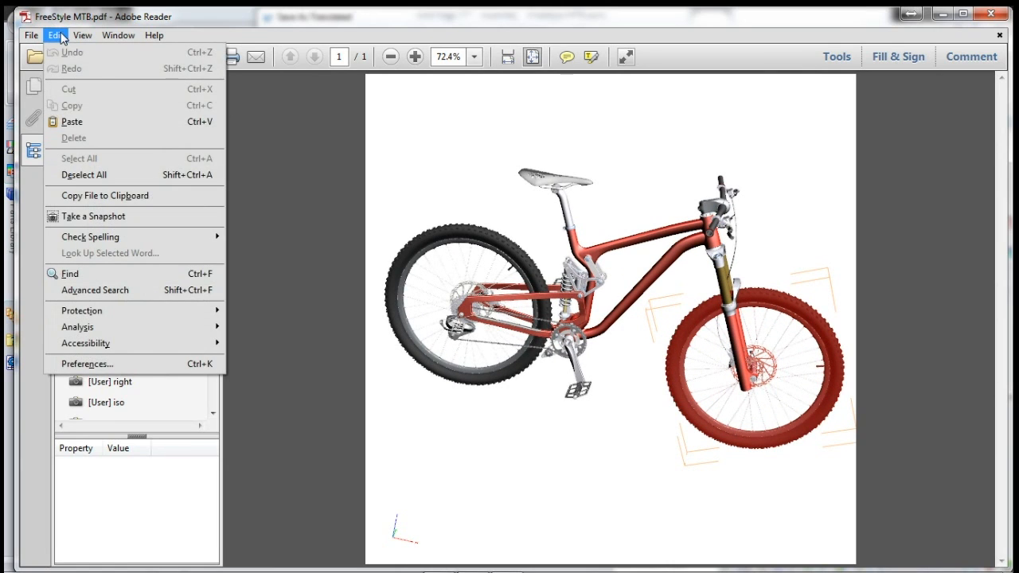
pyautogui.moveTo(83, 40)
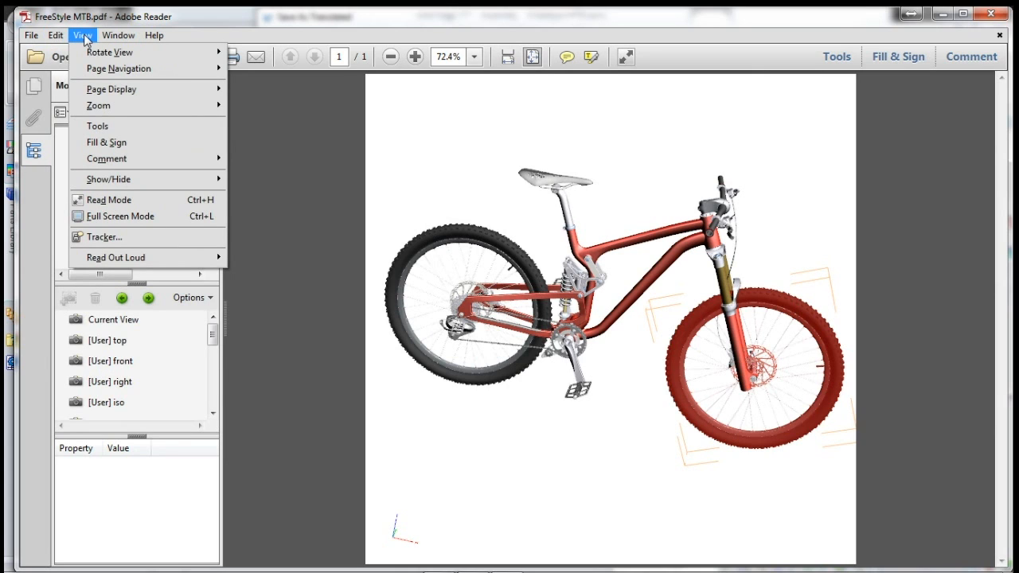
pyautogui.moveTo(30, 40)
pyautogui.click(837, 57)
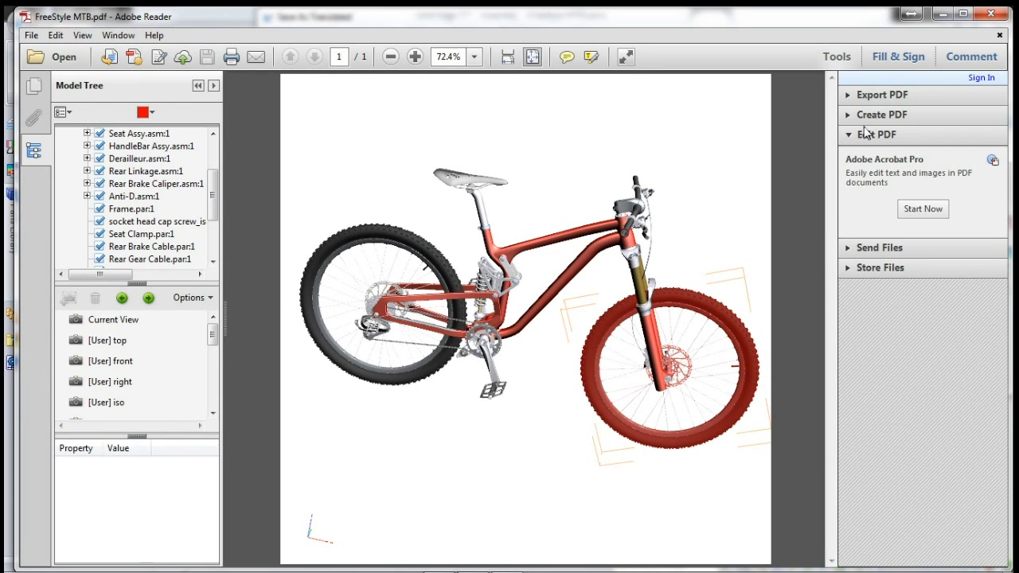
# - Start the 3D Measuring Tool with snapping to radial edges enabled
pyautogui.click(82, 35)
pyautogui.moveTo(55, 35)
pyautogui.moveTo(108, 324)
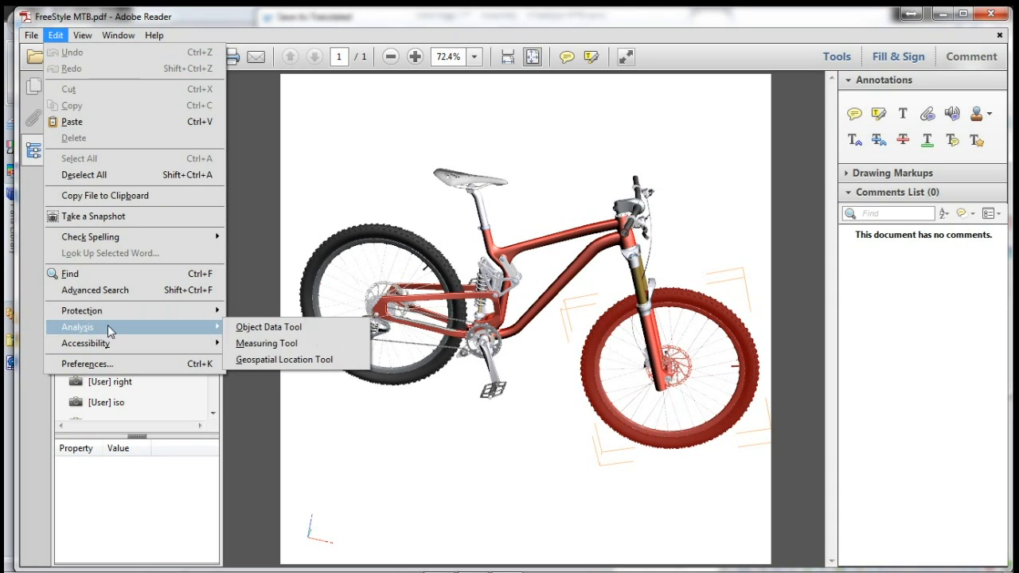
pyautogui.click(265, 344)
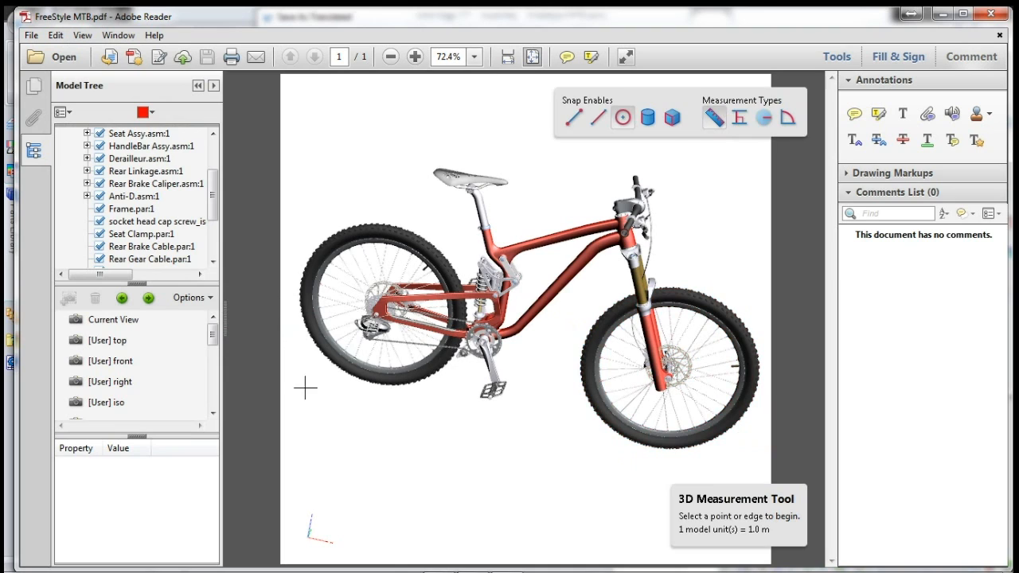
pyautogui.click(623, 117)
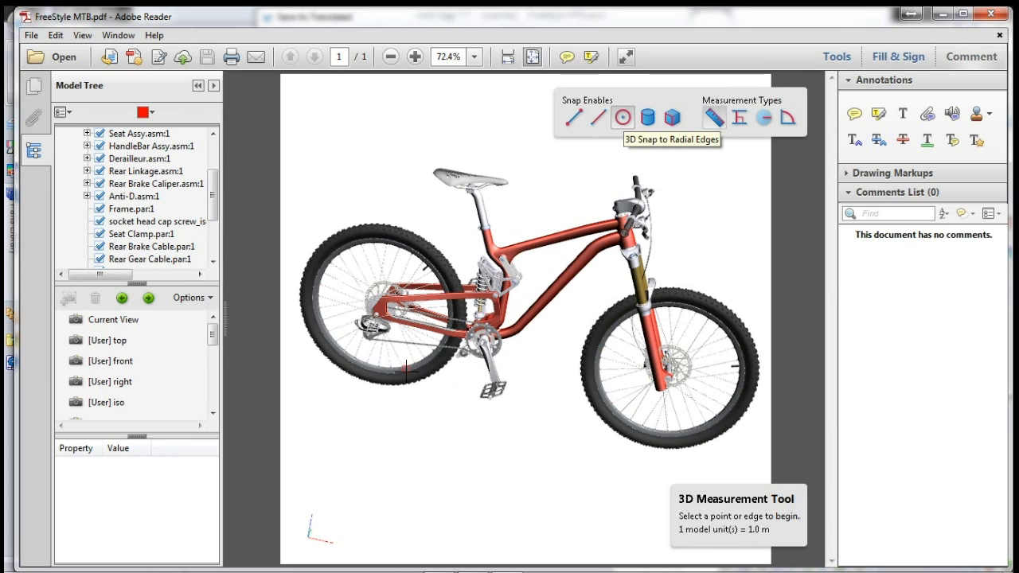
# - Measure the distance between the rear and front wheel centres using their circular rim edges, and place the measurement markup below the bike
pyautogui.scroll(3, 402, 370)
pyautogui.click(371, 389)
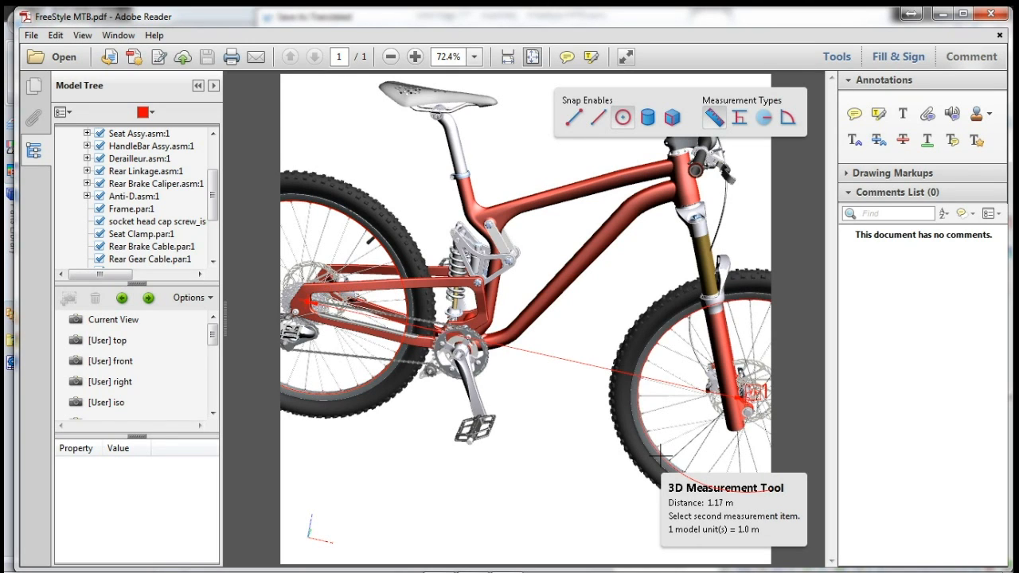
pyautogui.click(661, 457)
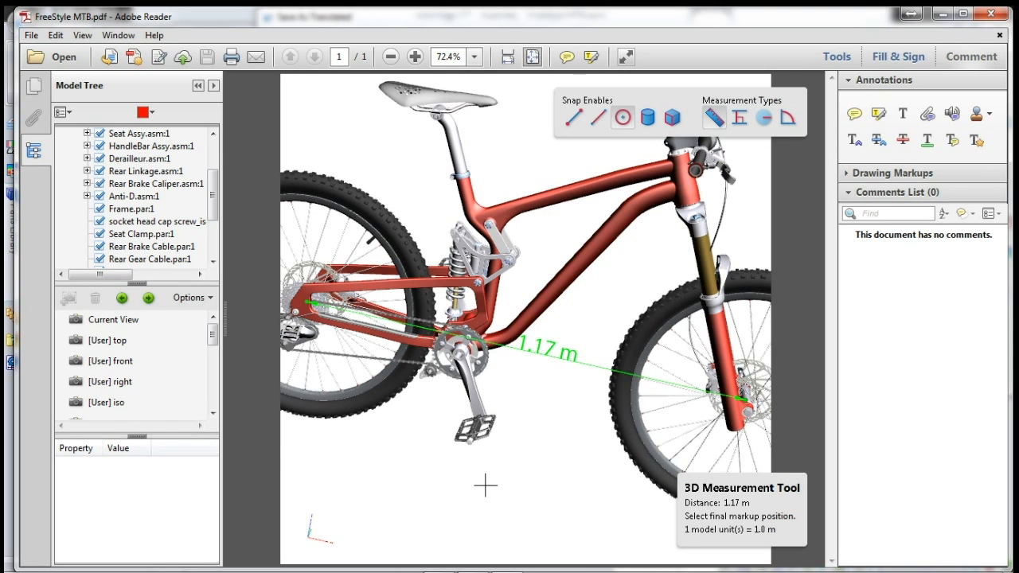
pyautogui.click(485, 484)
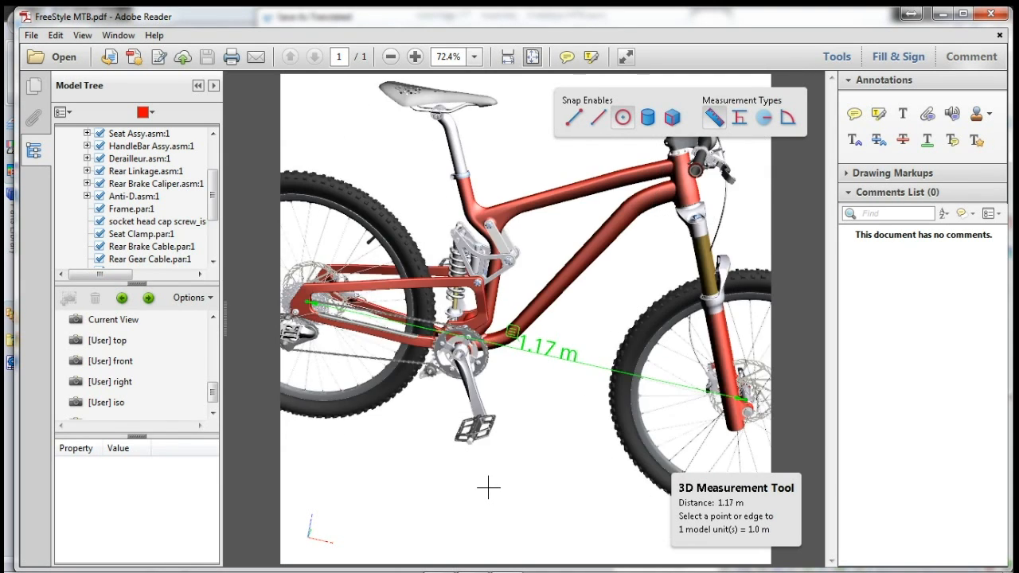
pyautogui.press('Escape')
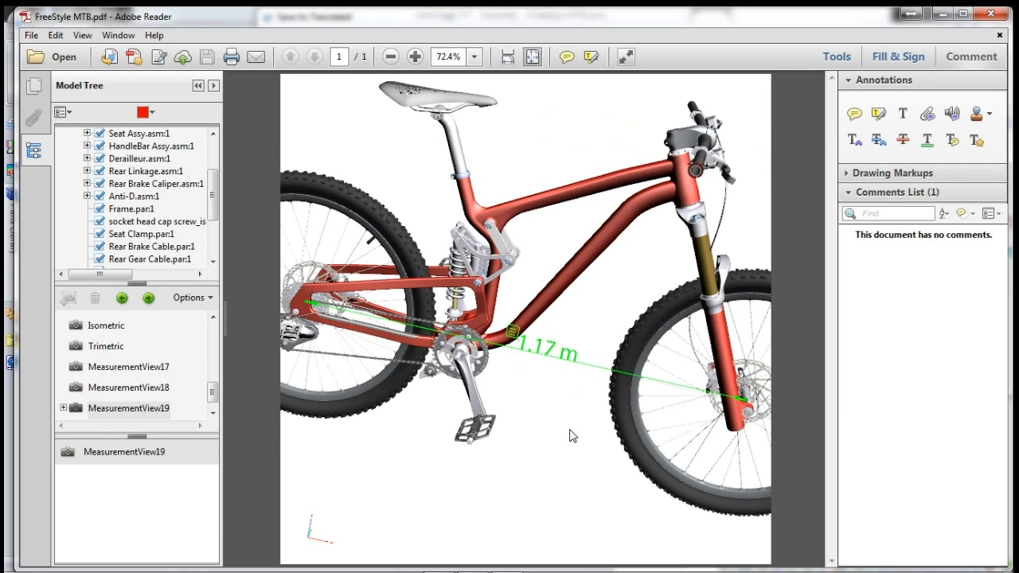
# - Close FreeStyle MTB.pdf without saving its changes, and cancel the translated save of the assembly in Solid Edge
pyautogui.scroll(2, 571, 435)
pyautogui.scroll(-3, 571, 436)
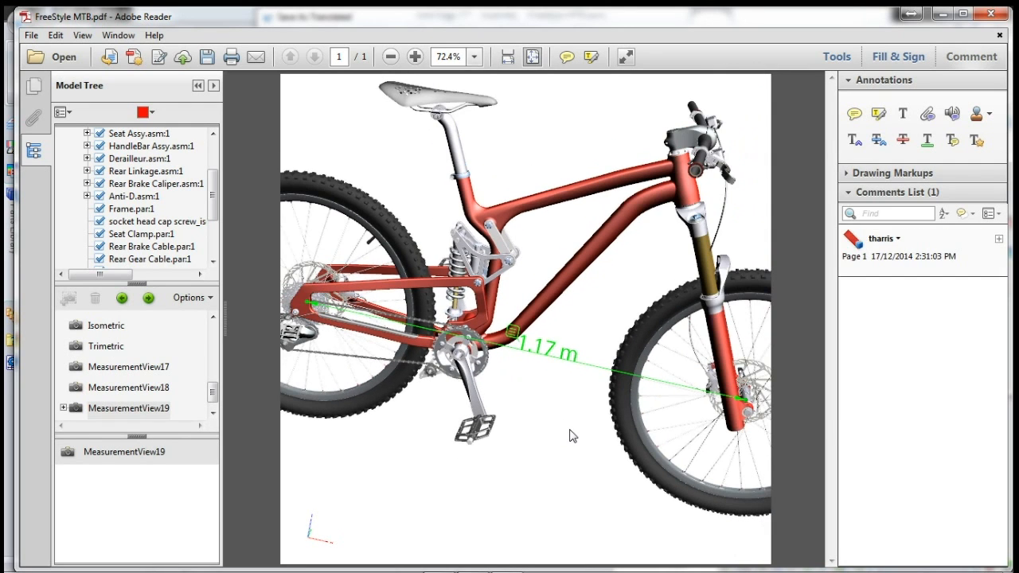
pyautogui.scroll(-1, 571, 436)
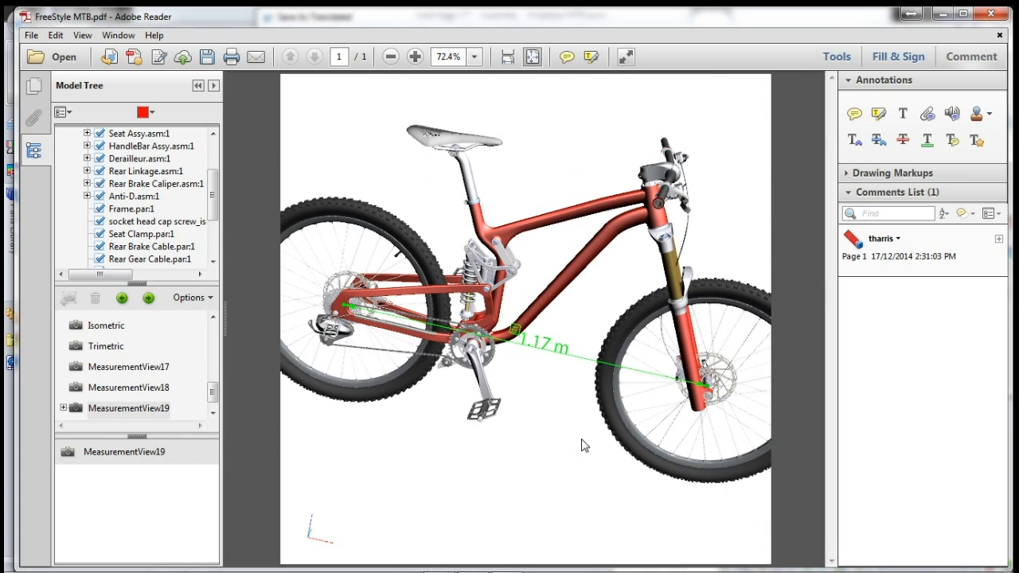
pyautogui.click(991, 14)
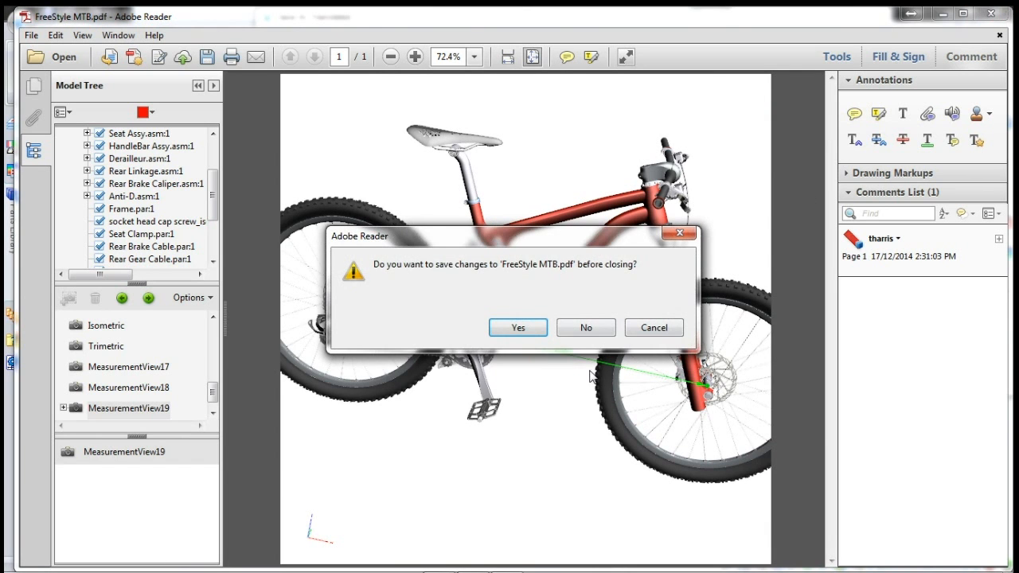
pyautogui.click(586, 328)
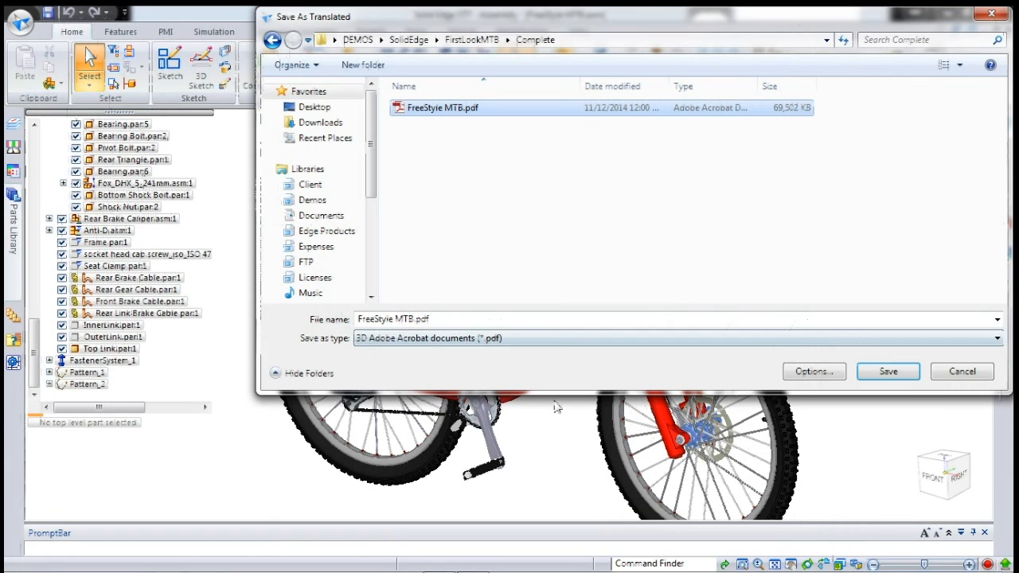
pyautogui.click(960, 370)
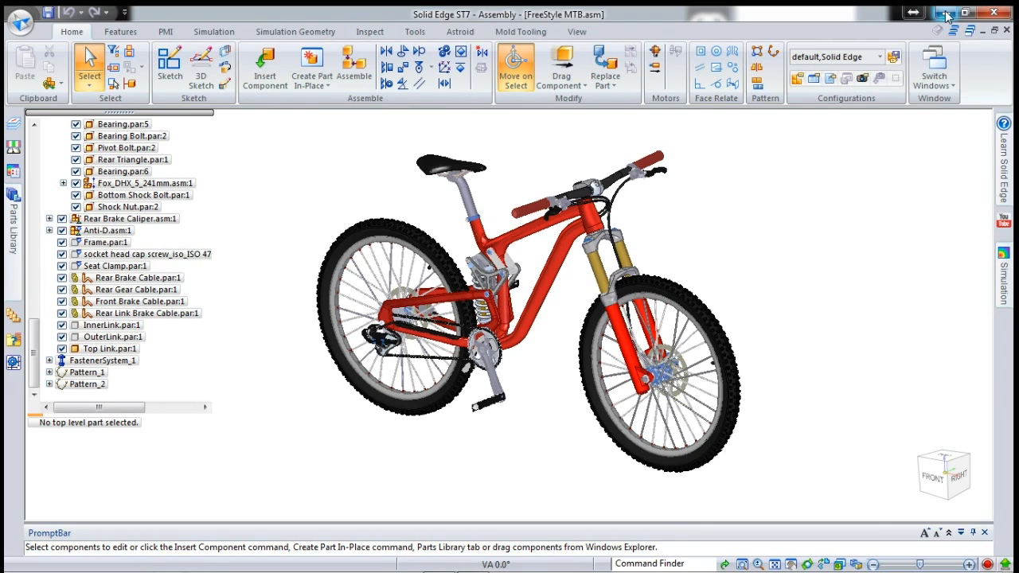
pyautogui.hotkey('alt', 'Tab')
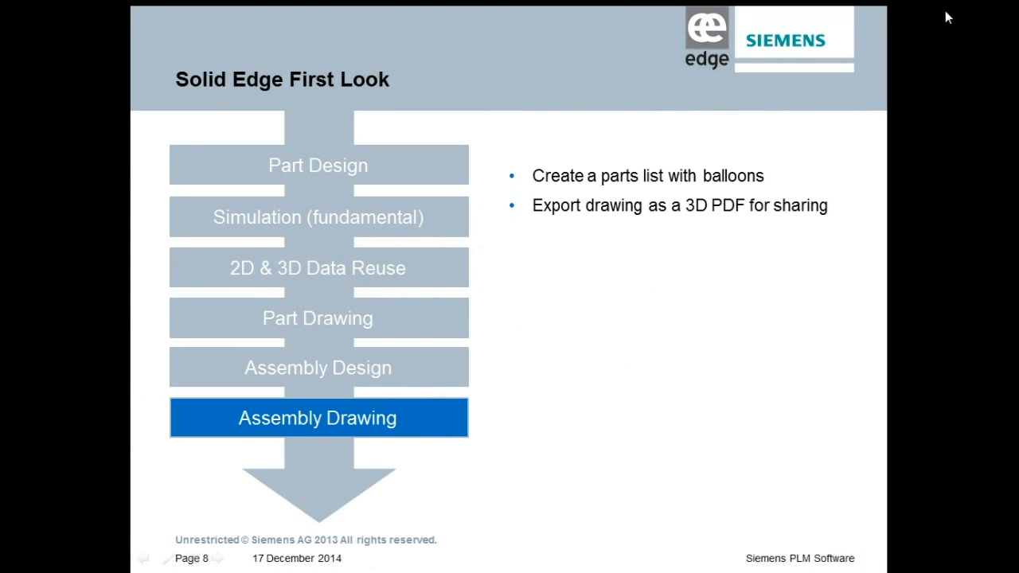
pyautogui.press('Right')
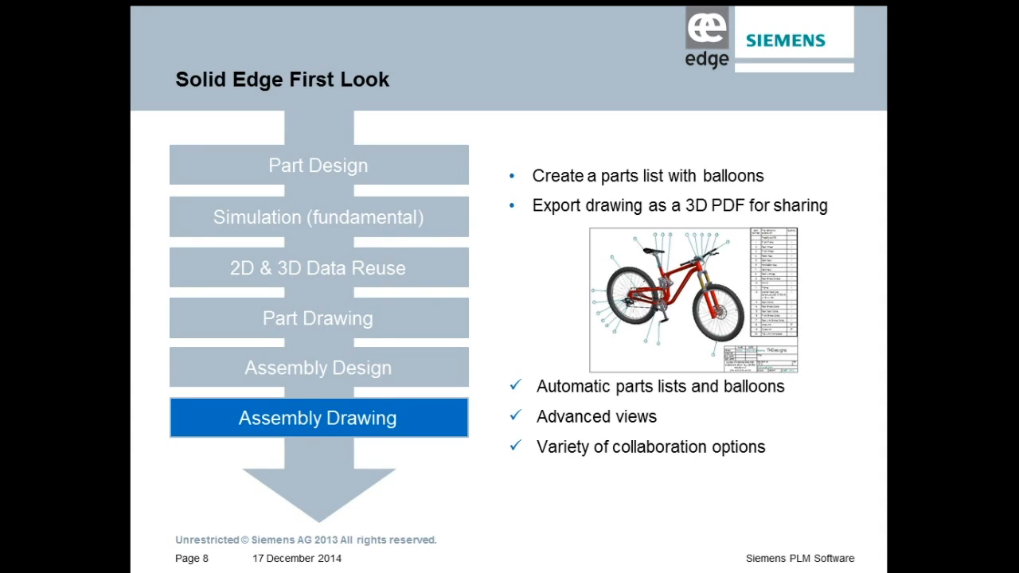
pyautogui.press('Right')
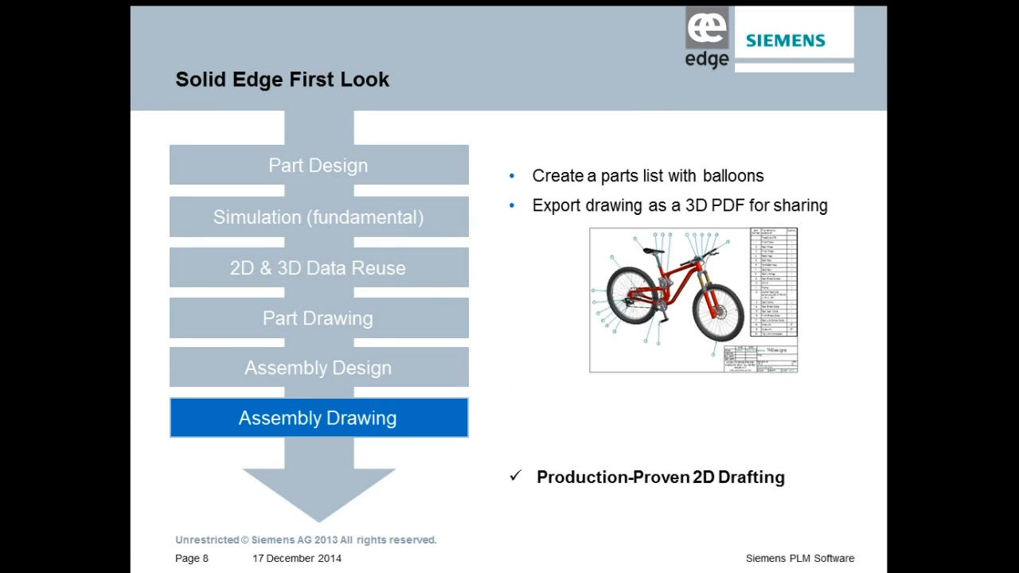
pyautogui.press('Right')
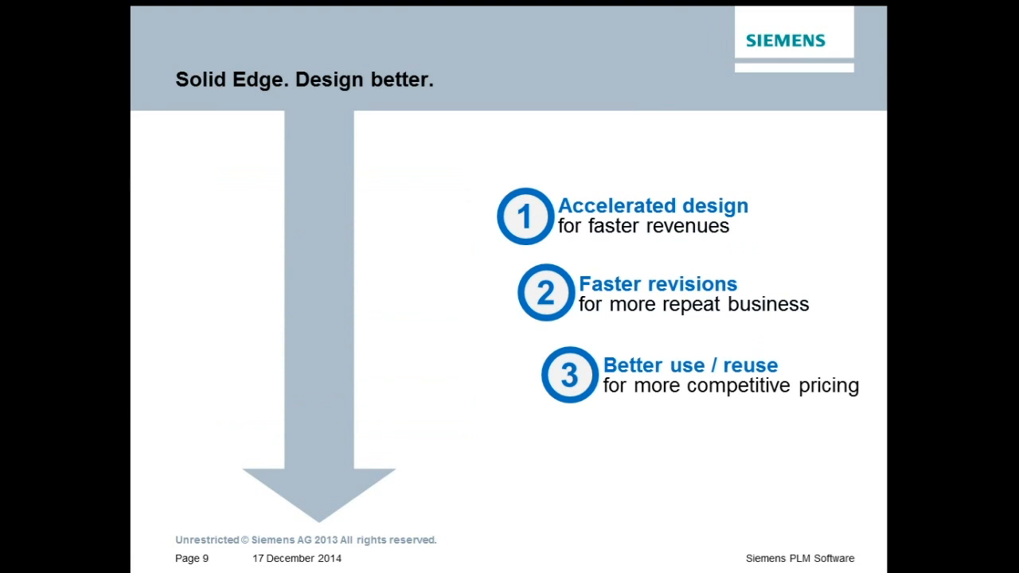
pyautogui.press('Right')
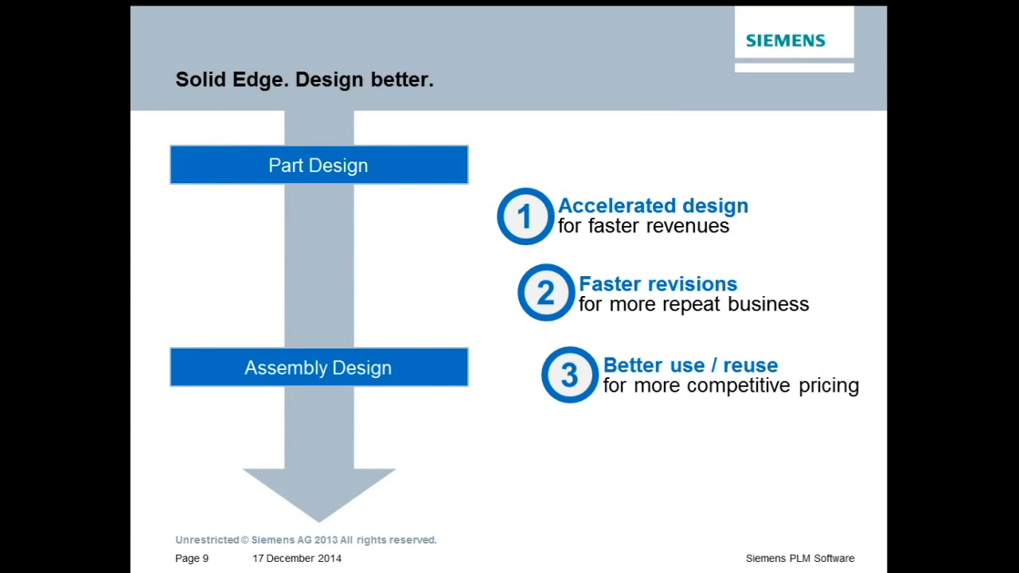
pyautogui.press('Right')
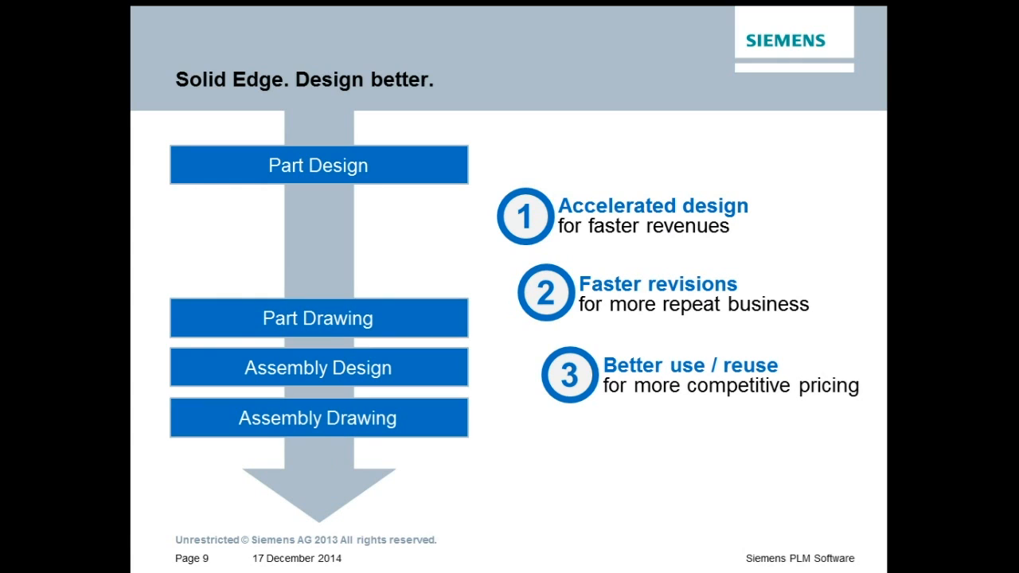